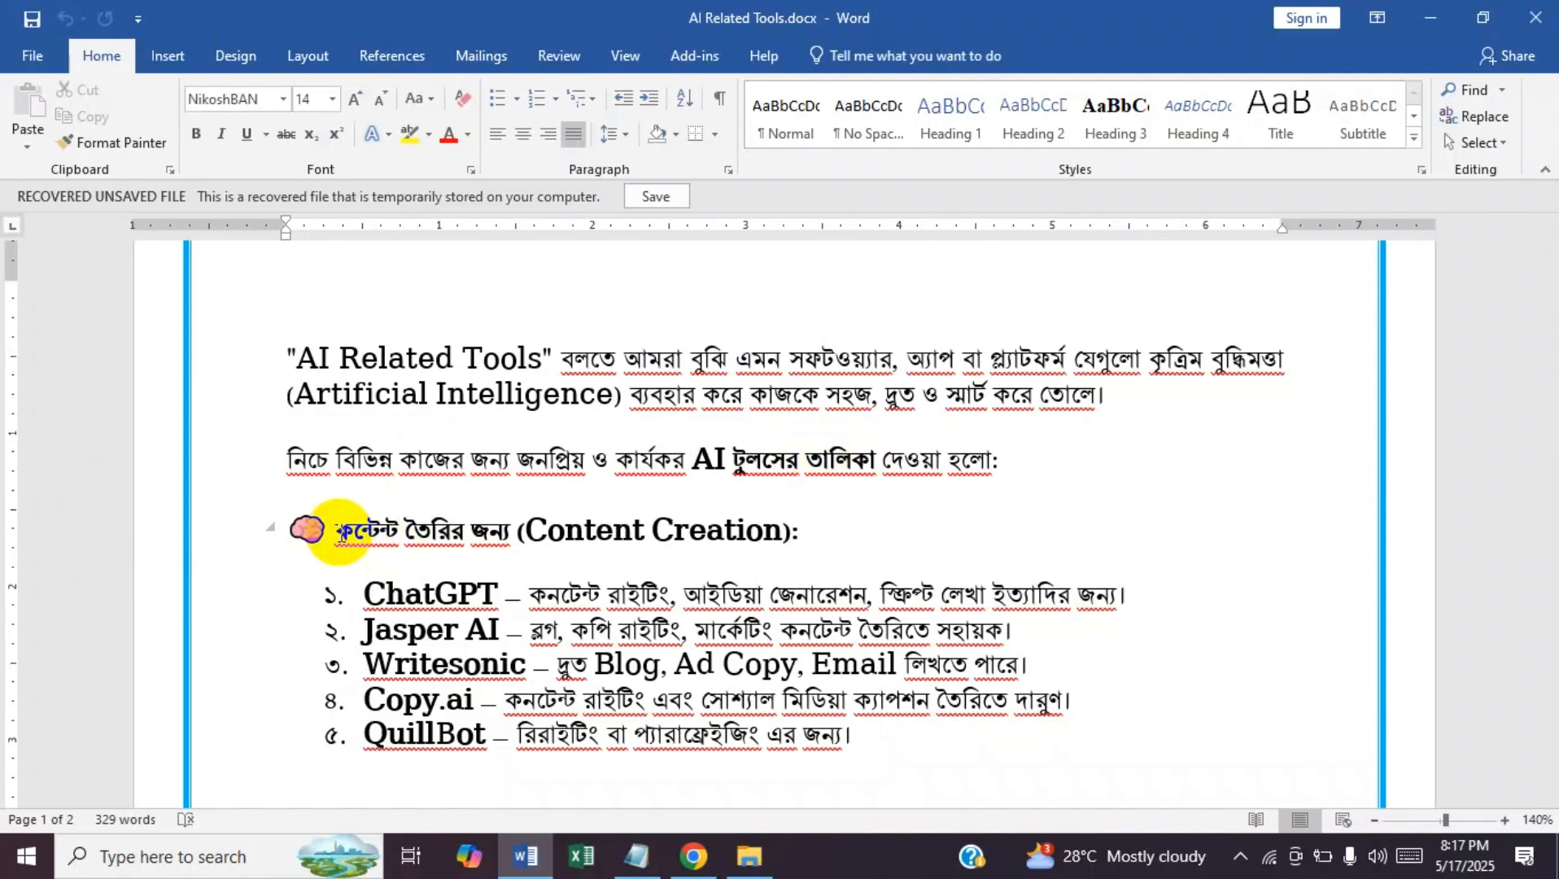
- Make the "Content Creation" heading text italic and colour it purple
drag(342, 533, 822, 530)
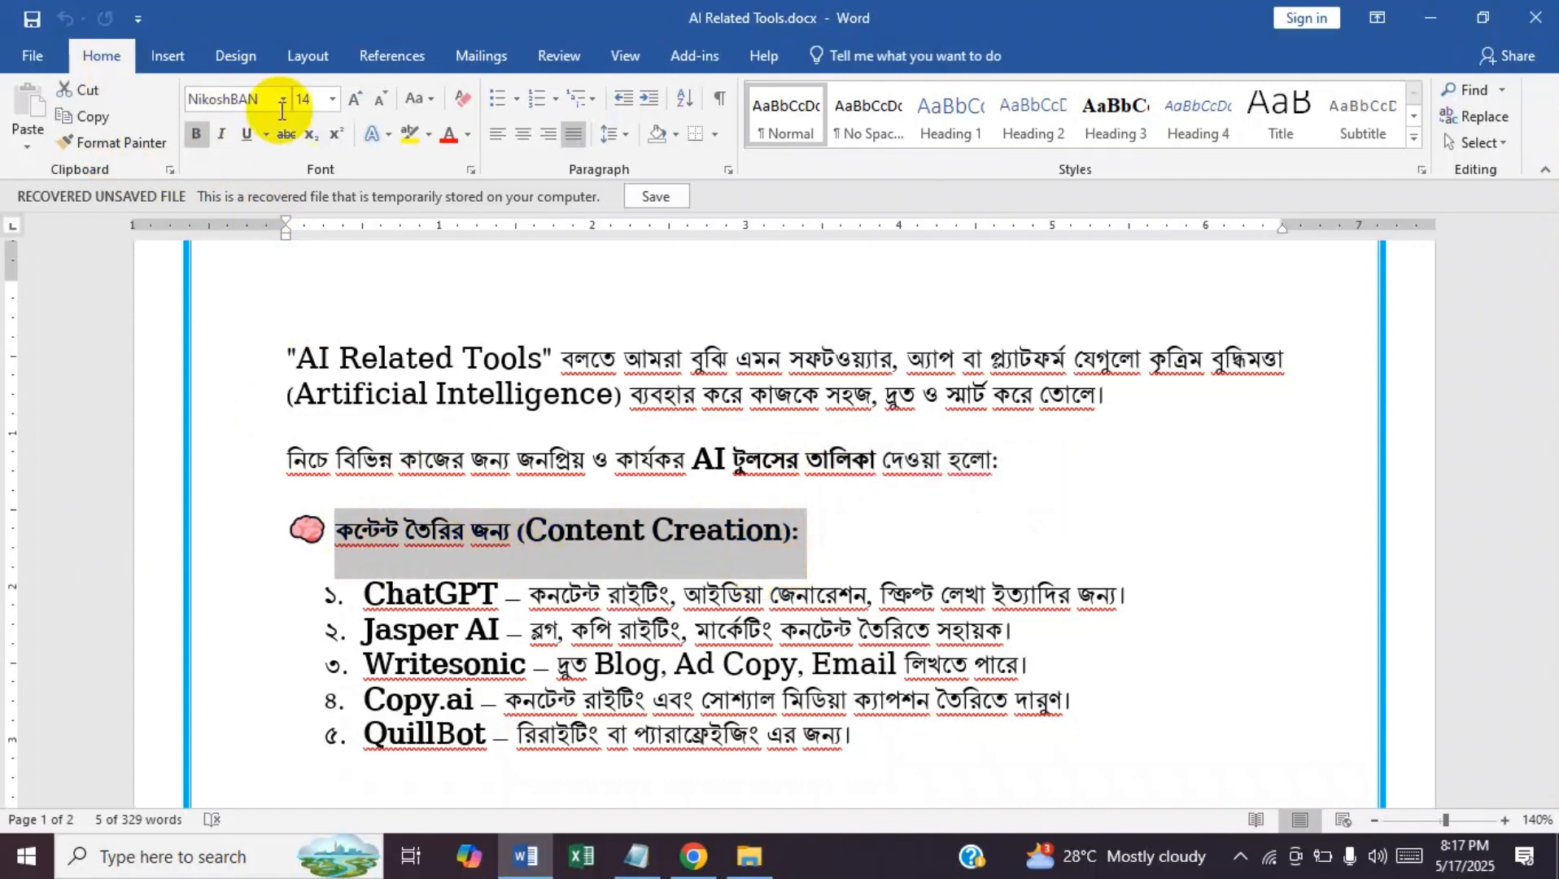
click(222, 136)
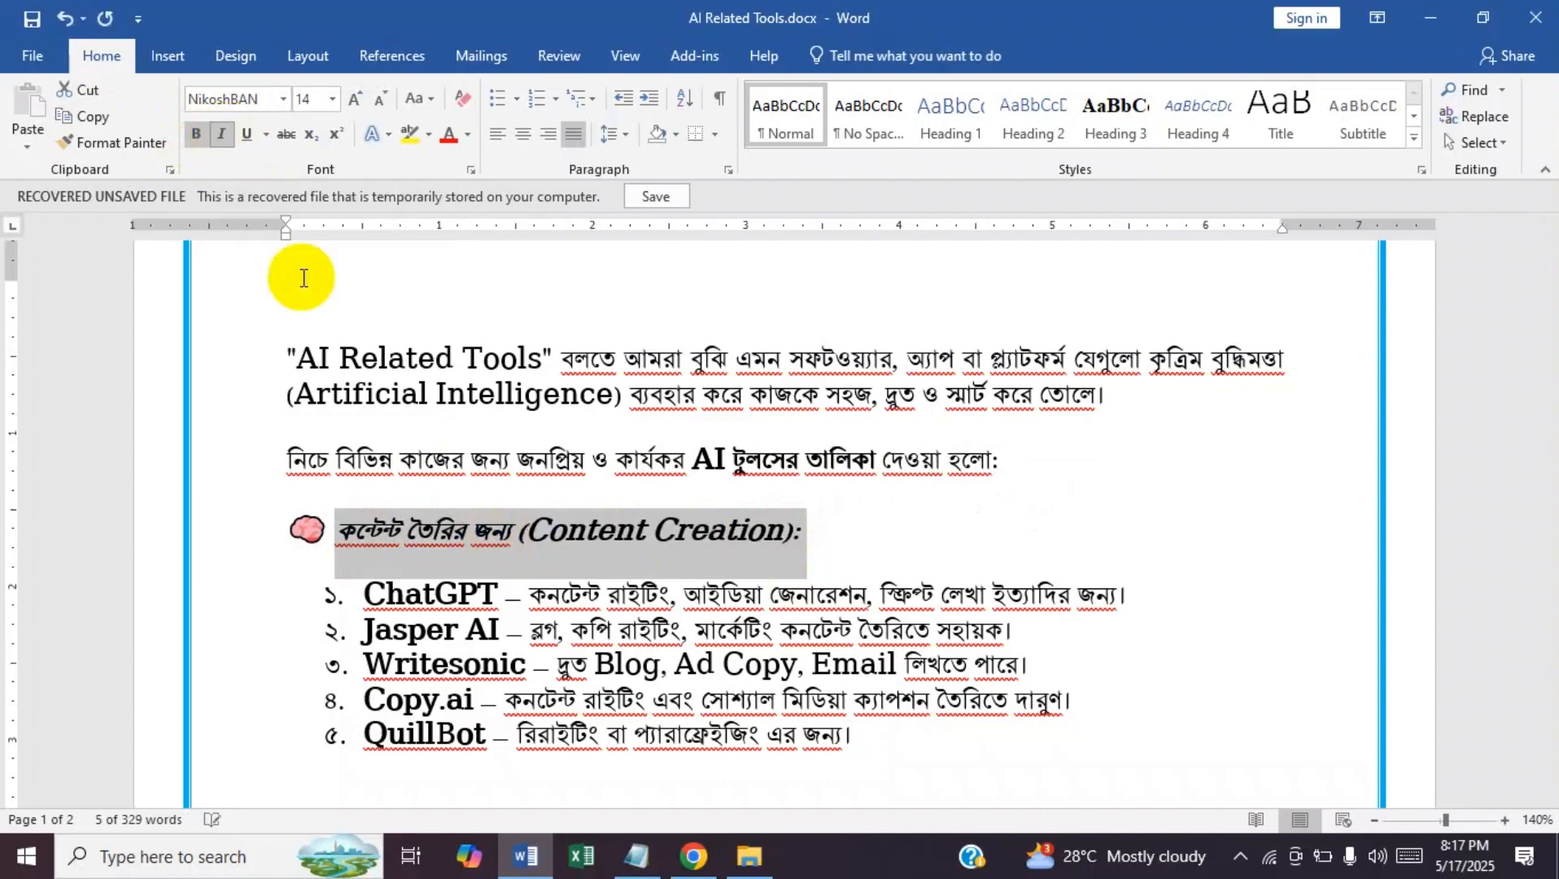
click(468, 135)
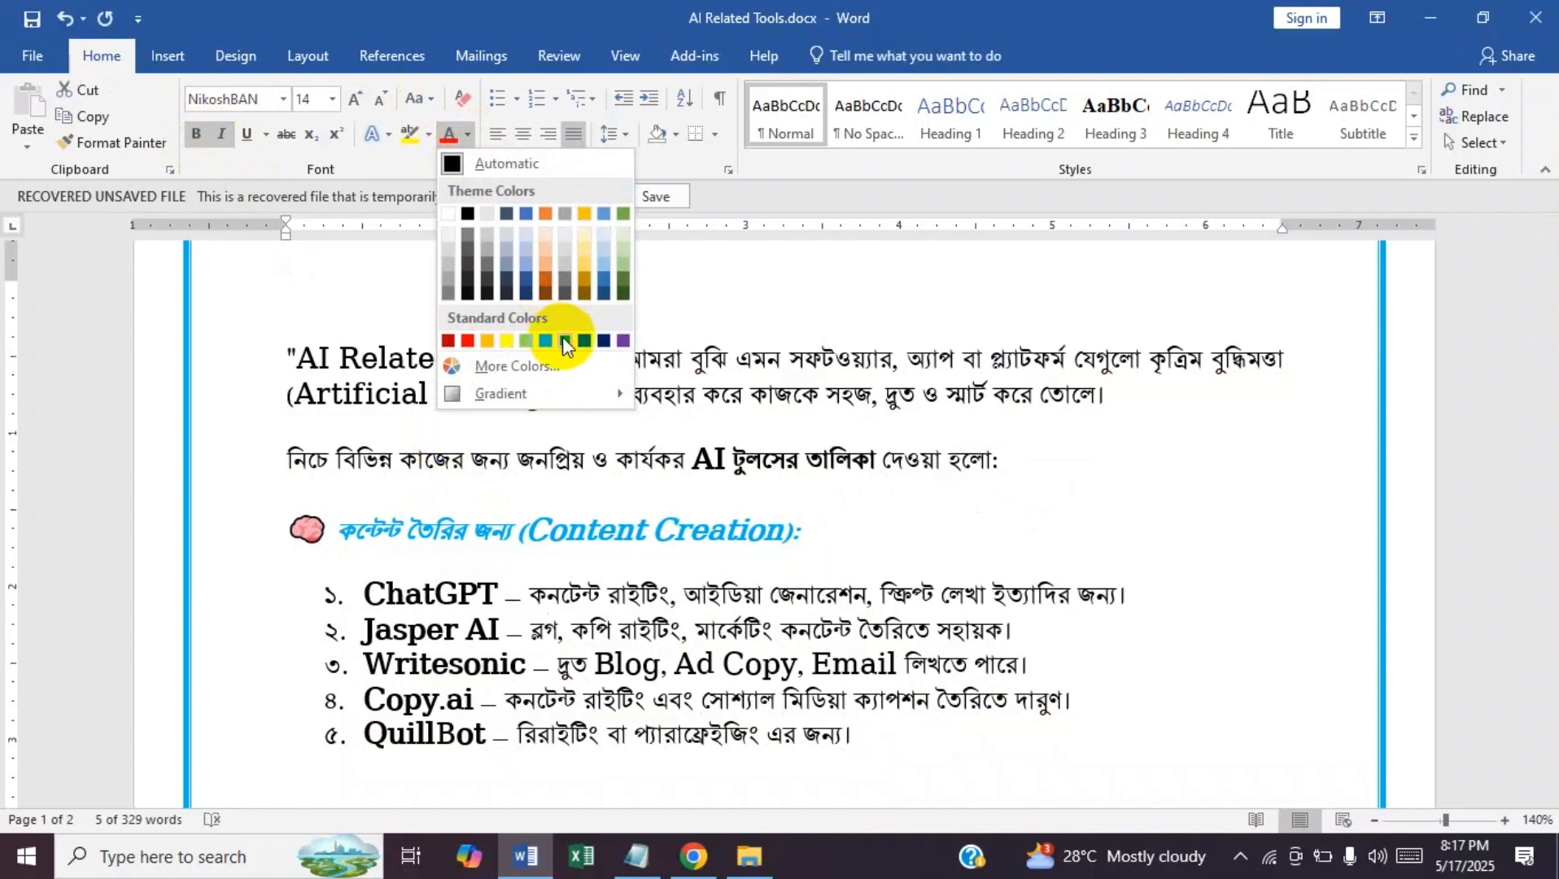
click(620, 341)
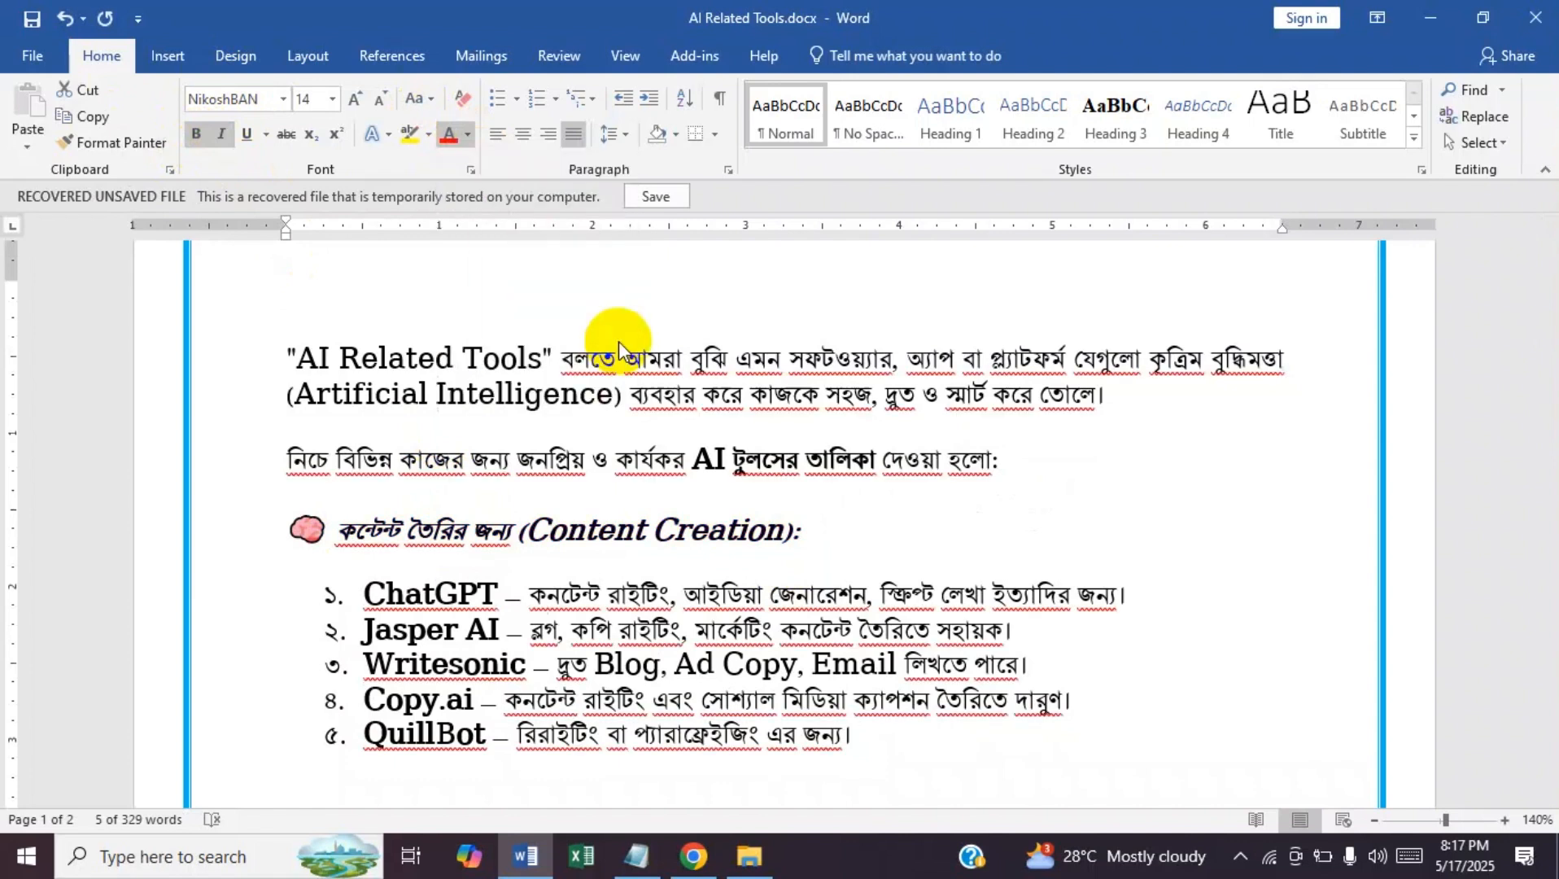
- Set the "Content Creation" heading's font size to 16 and underline it
click(330, 101)
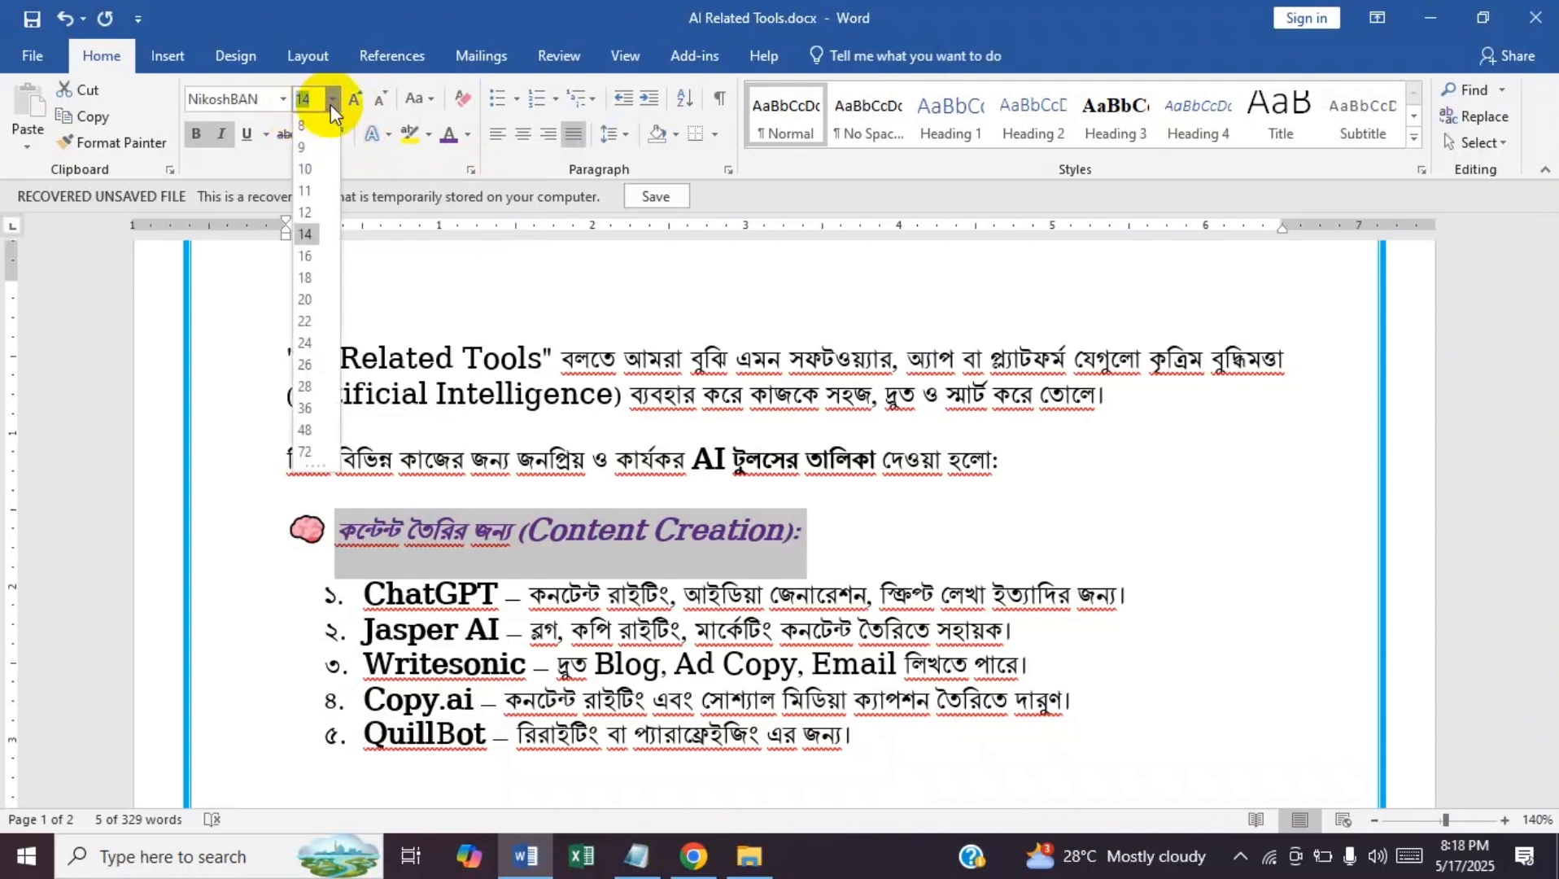
click(306, 256)
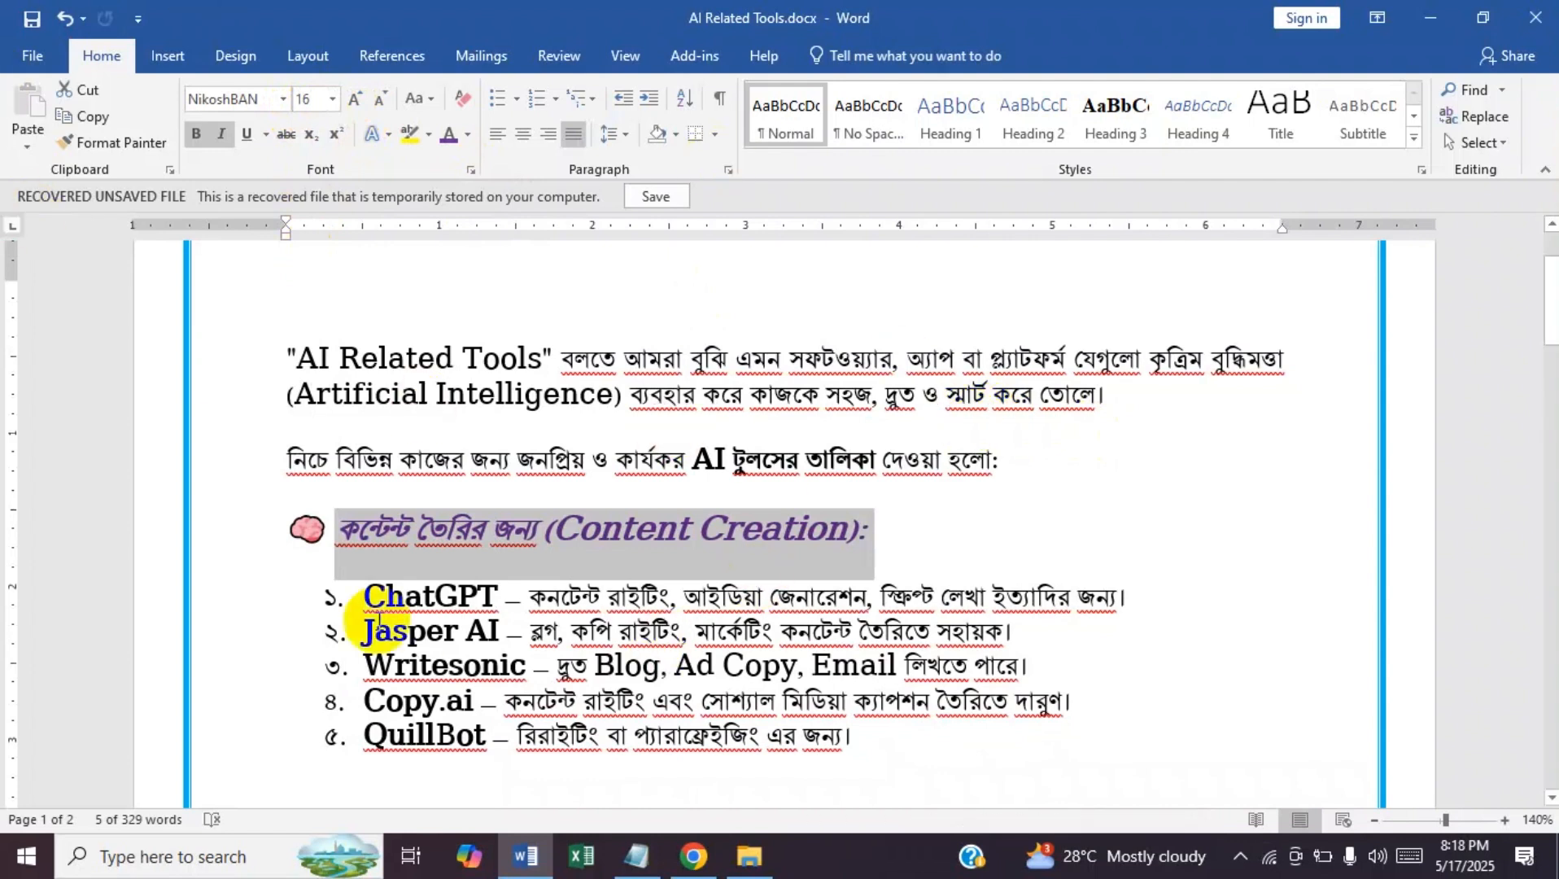
click(248, 134)
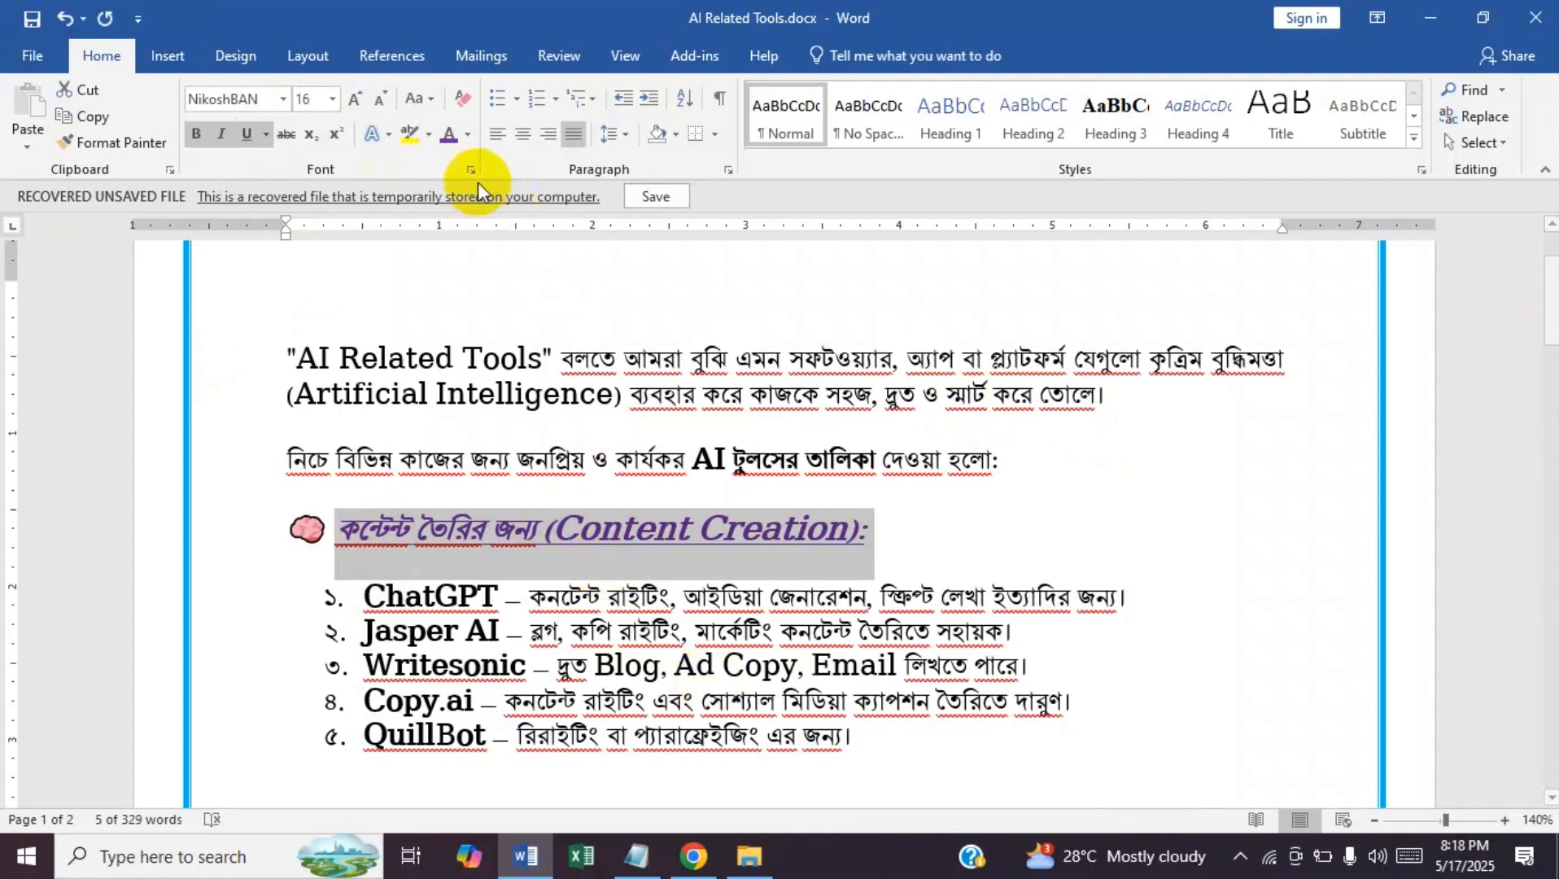
click(429, 136)
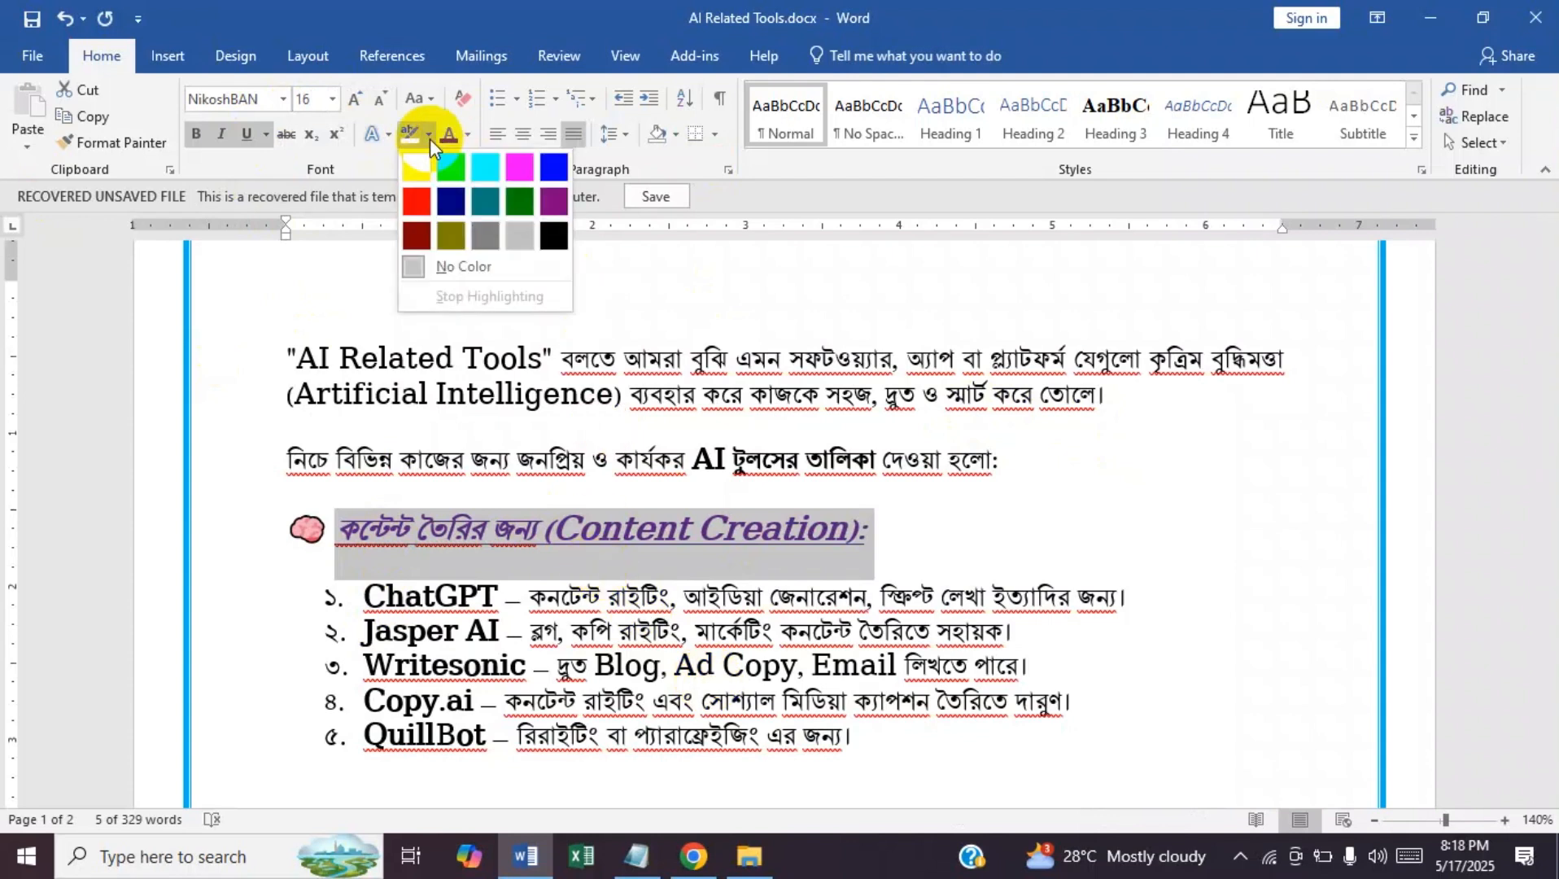
click(430, 139)
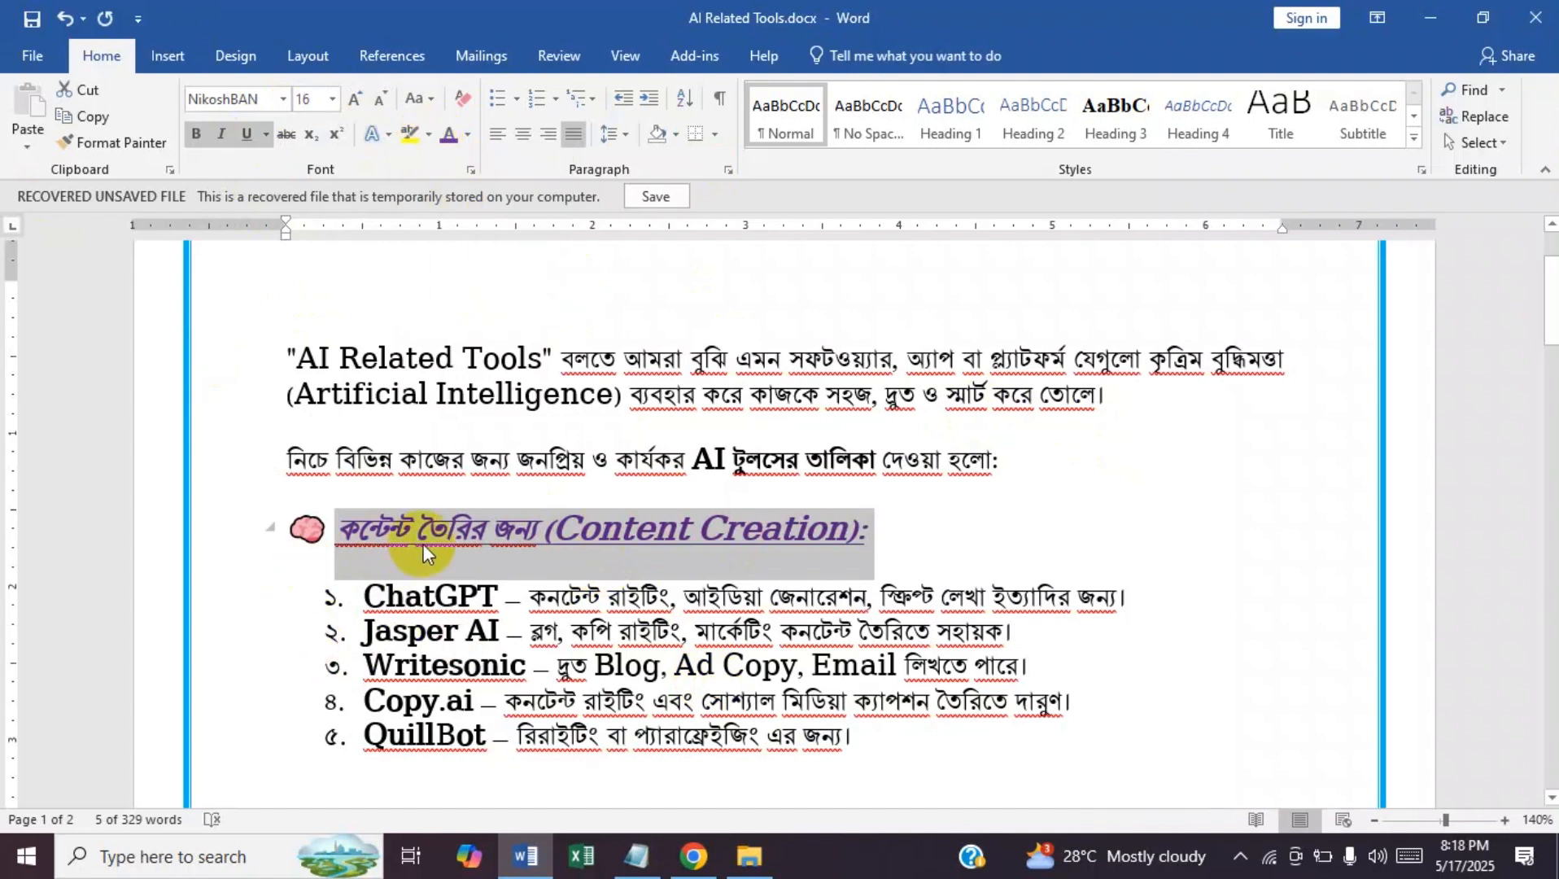
- Copy the "Content Creation" heading's formatting onto the video and audio editing AI heading with Format Painter
drag(1549, 308, 1550, 387)
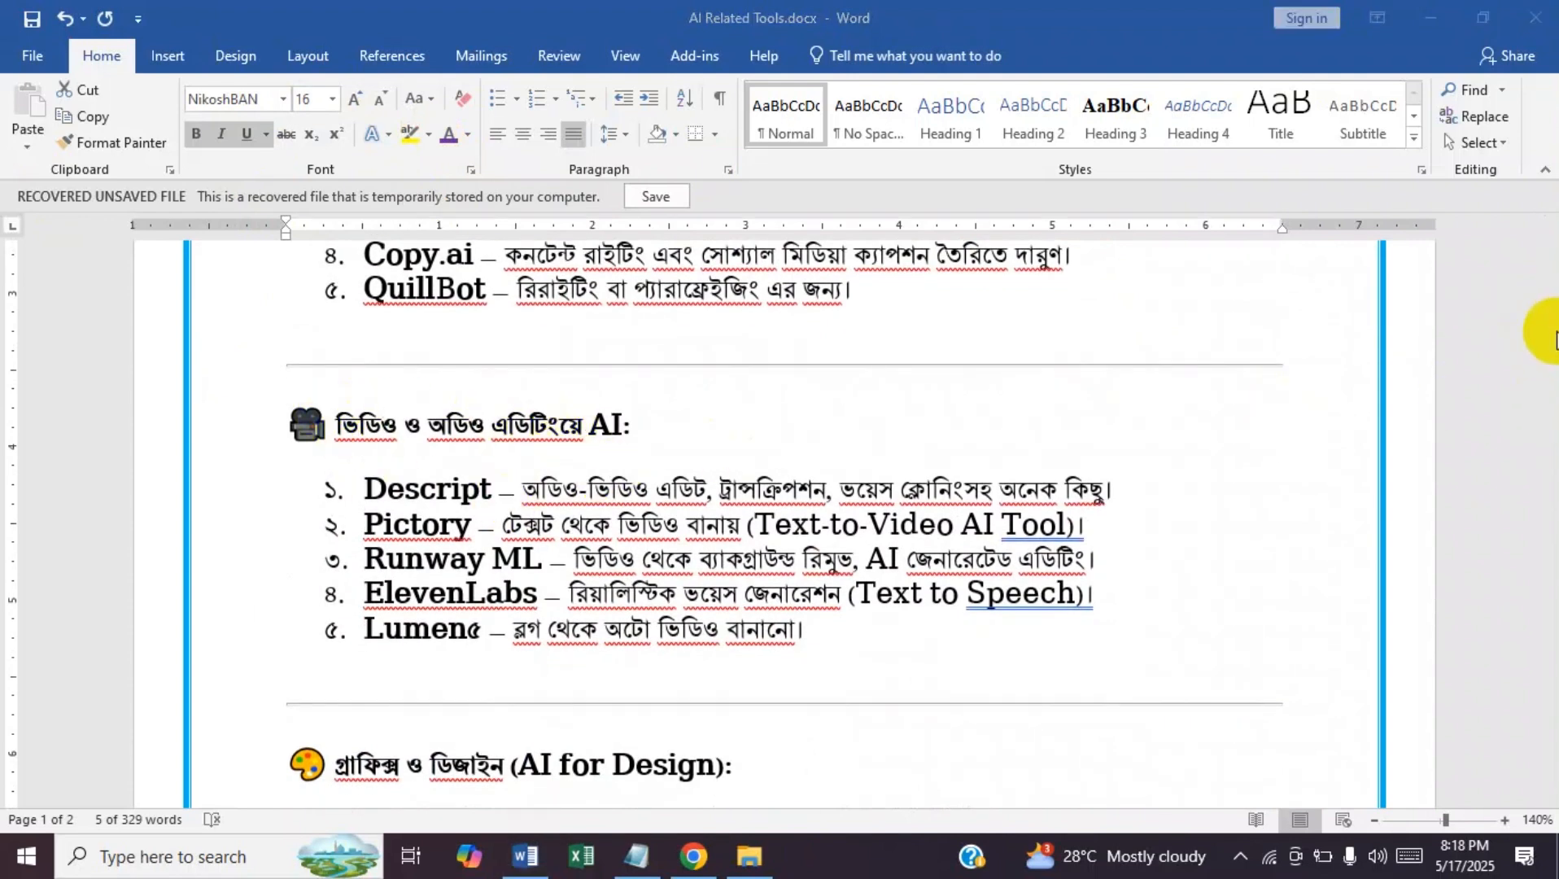
scroll(1517, 368, down, 1)
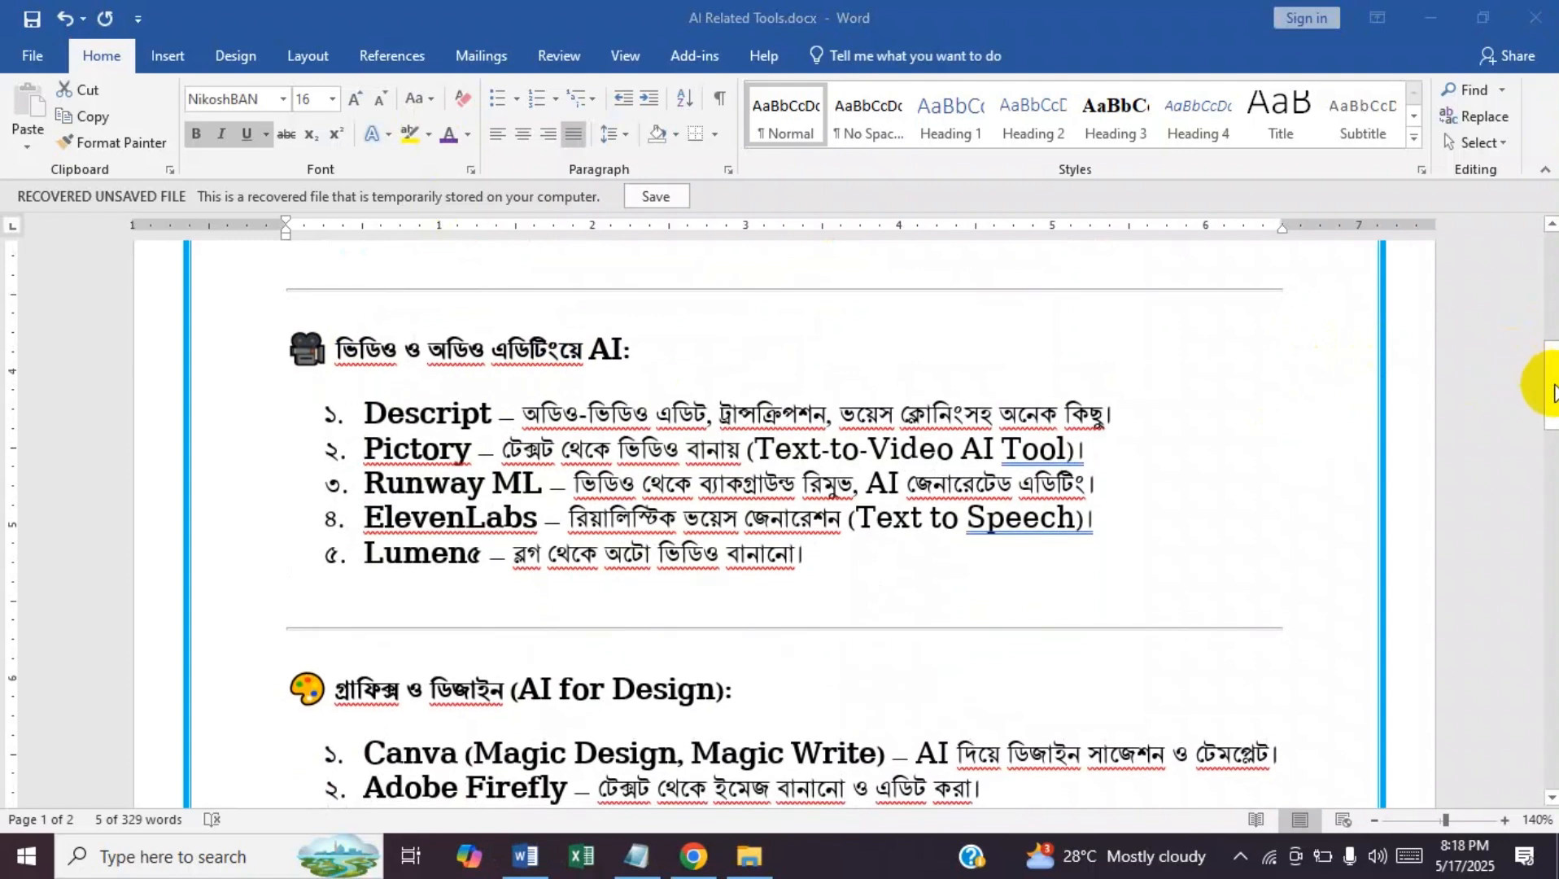
scroll(1523, 334, up, 12)
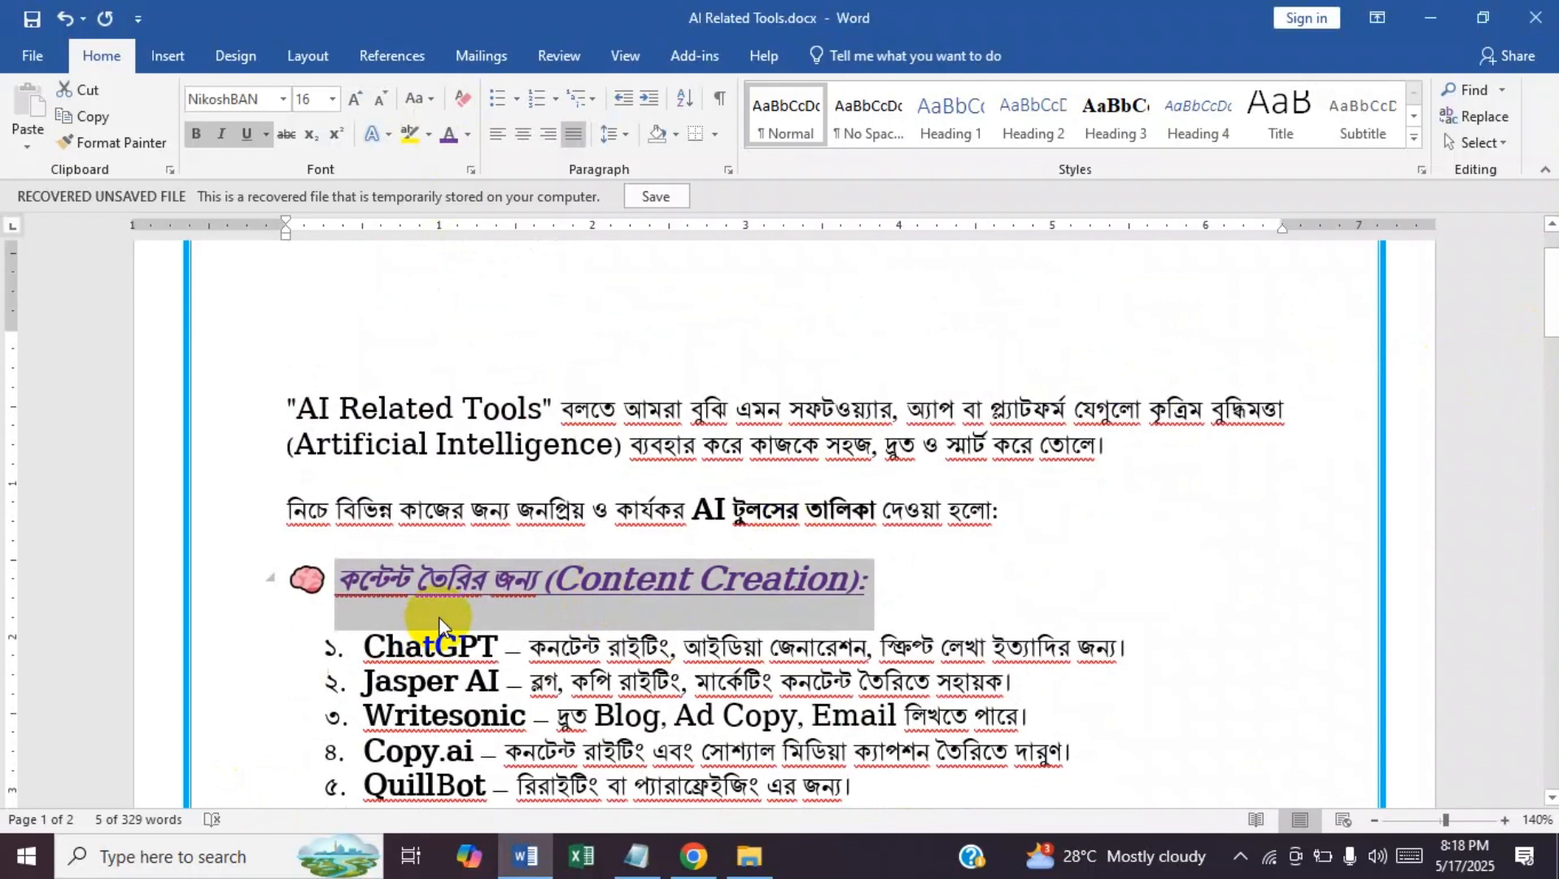
click(81, 150)
drag(1547, 326, 1545, 429)
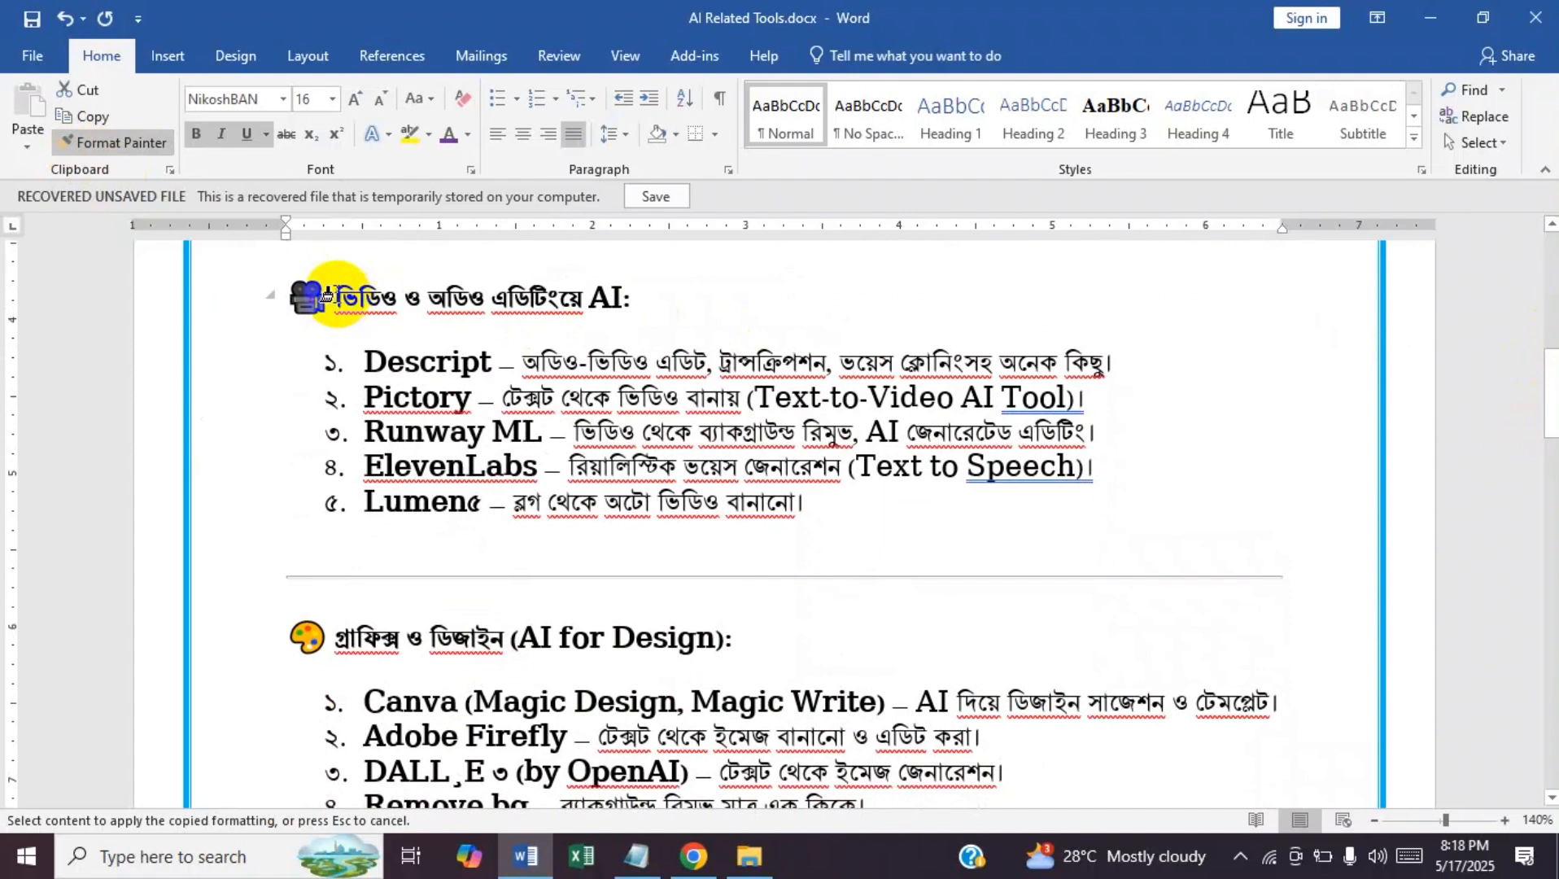
drag(334, 299, 660, 301)
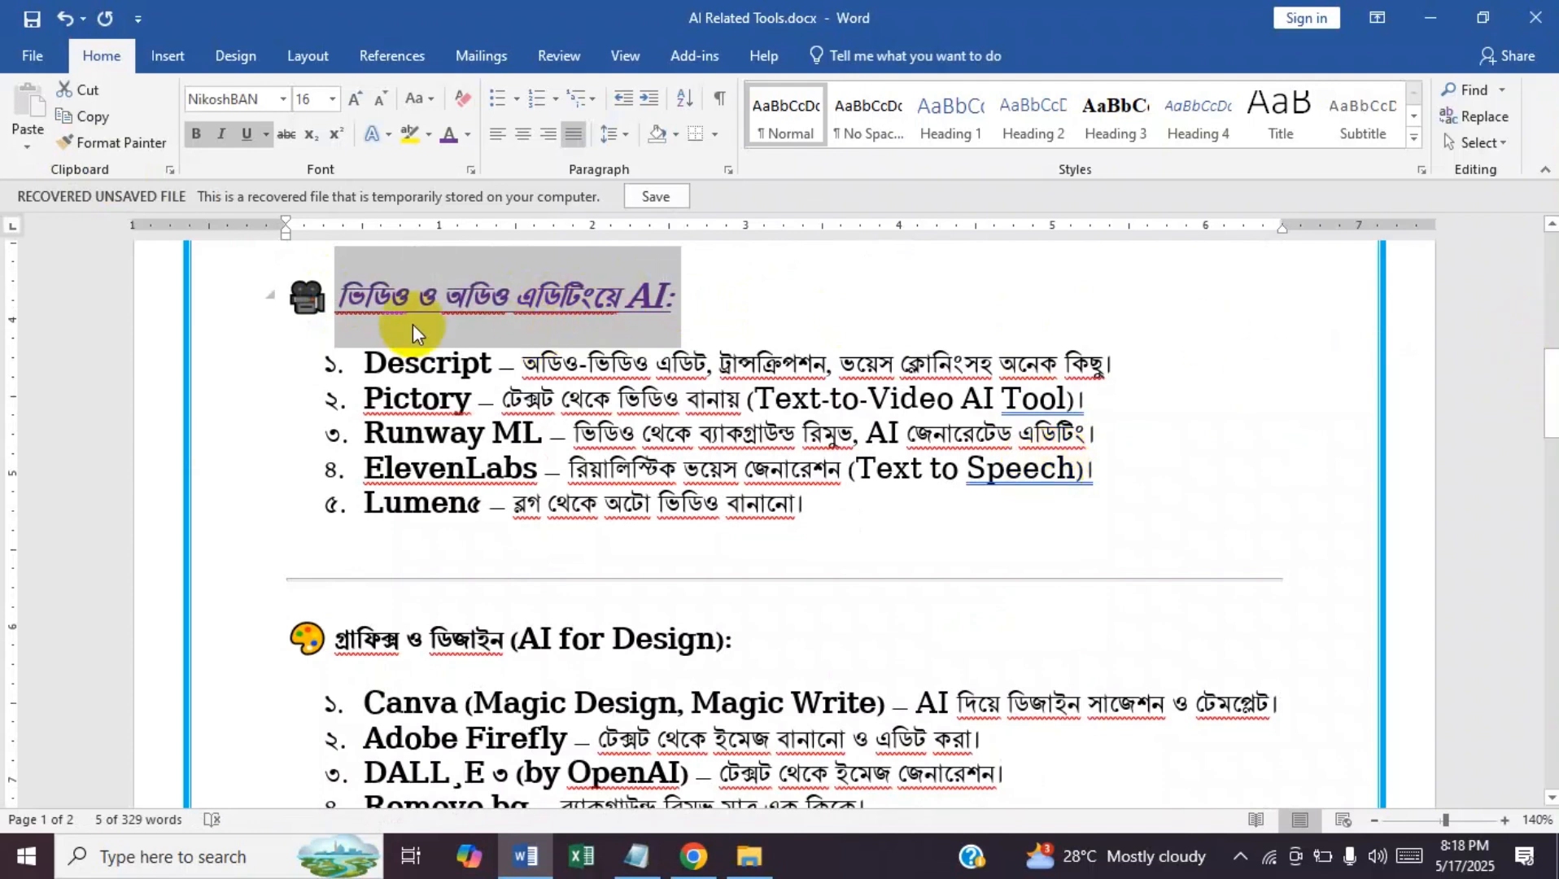
- Copy the video and audio editing heading's formatting onto the "AI for Design" heading with Format Painter
click(74, 147)
drag(1550, 397, 1550, 439)
drag(336, 366, 769, 370)
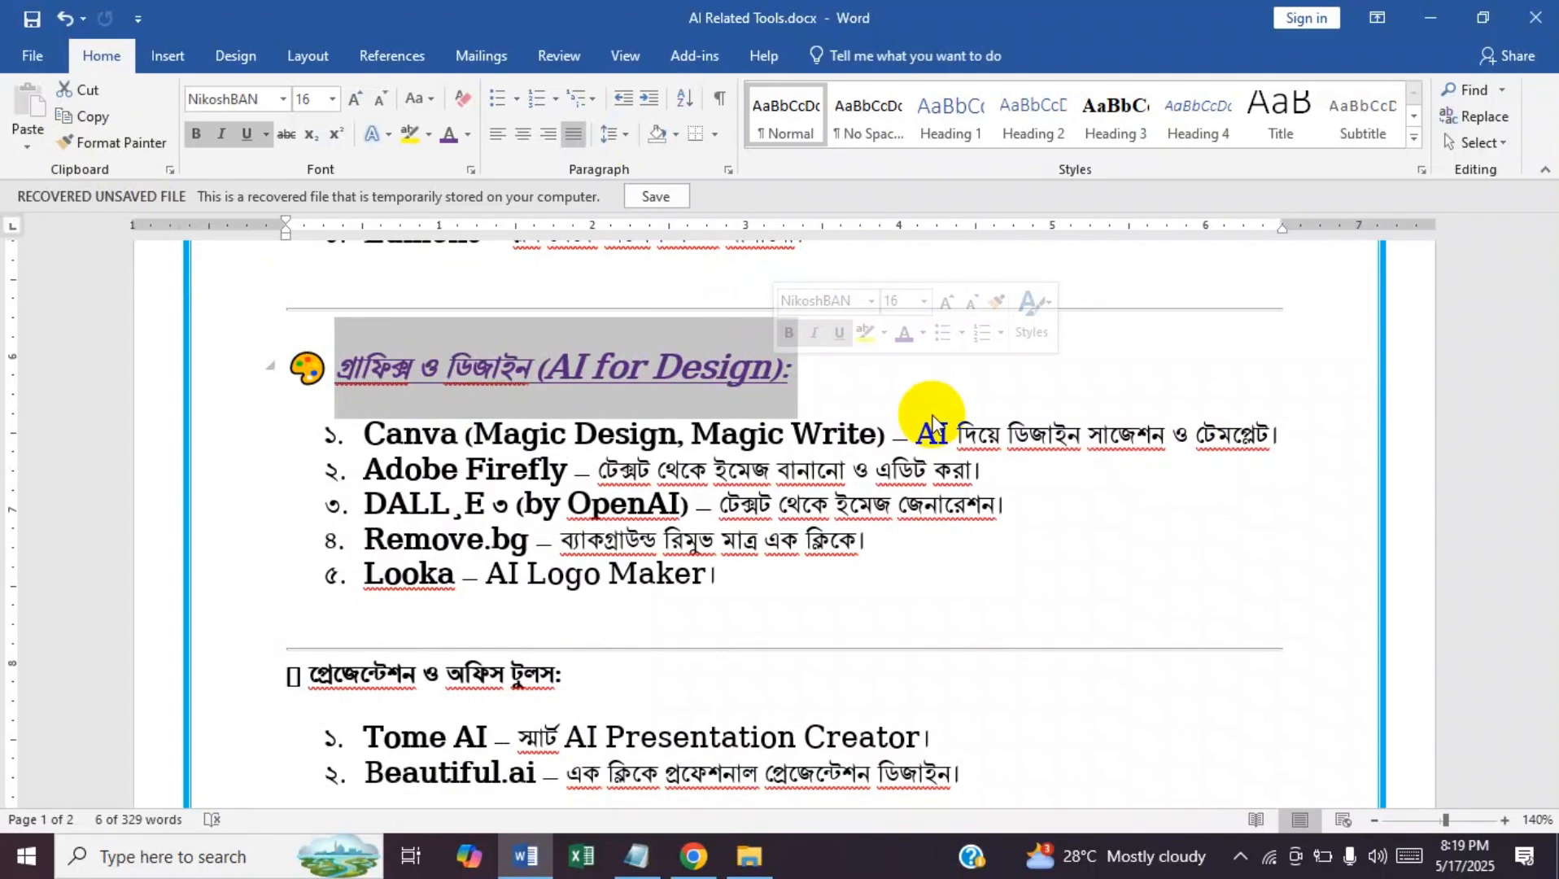
- Highlight the Bengali description after "Descript" in the video and audio list in yellow
drag(1545, 457, 1545, 382)
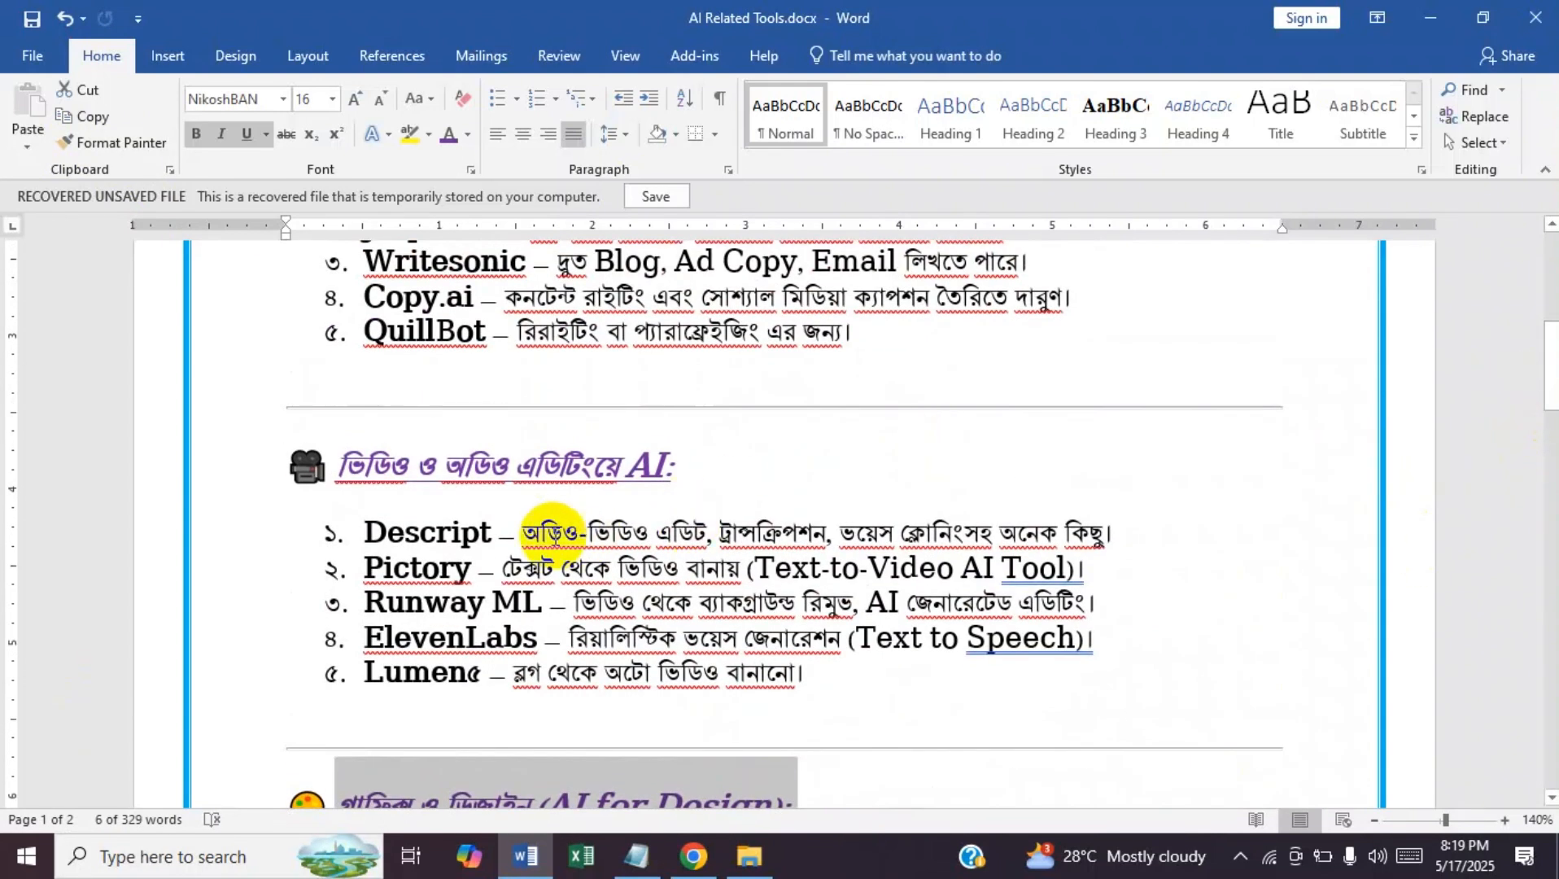
drag(529, 528, 1113, 534)
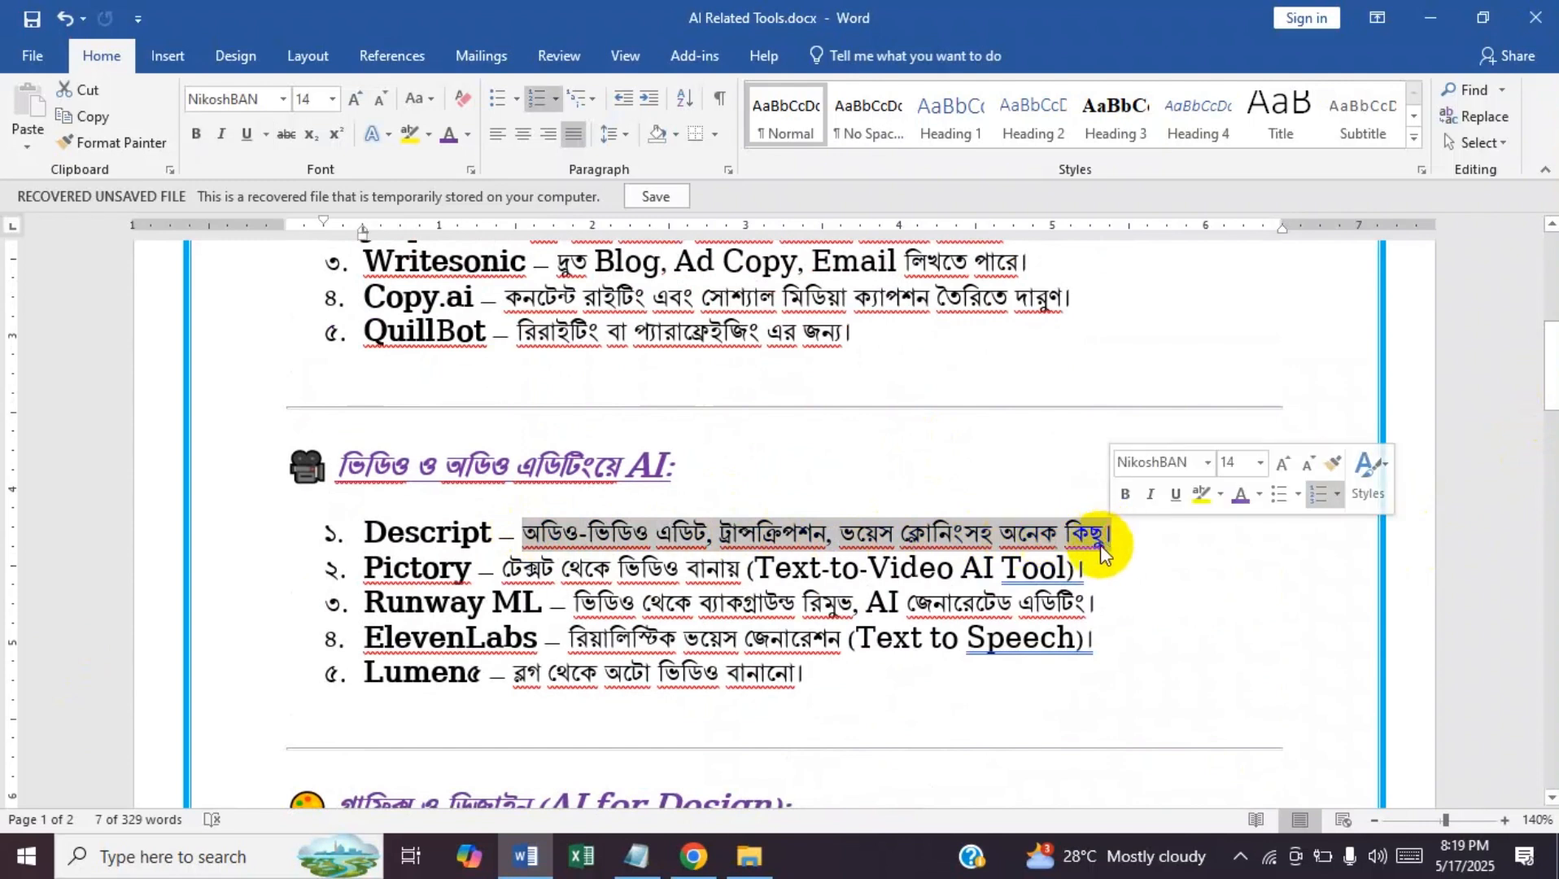
click(427, 137)
click(416, 168)
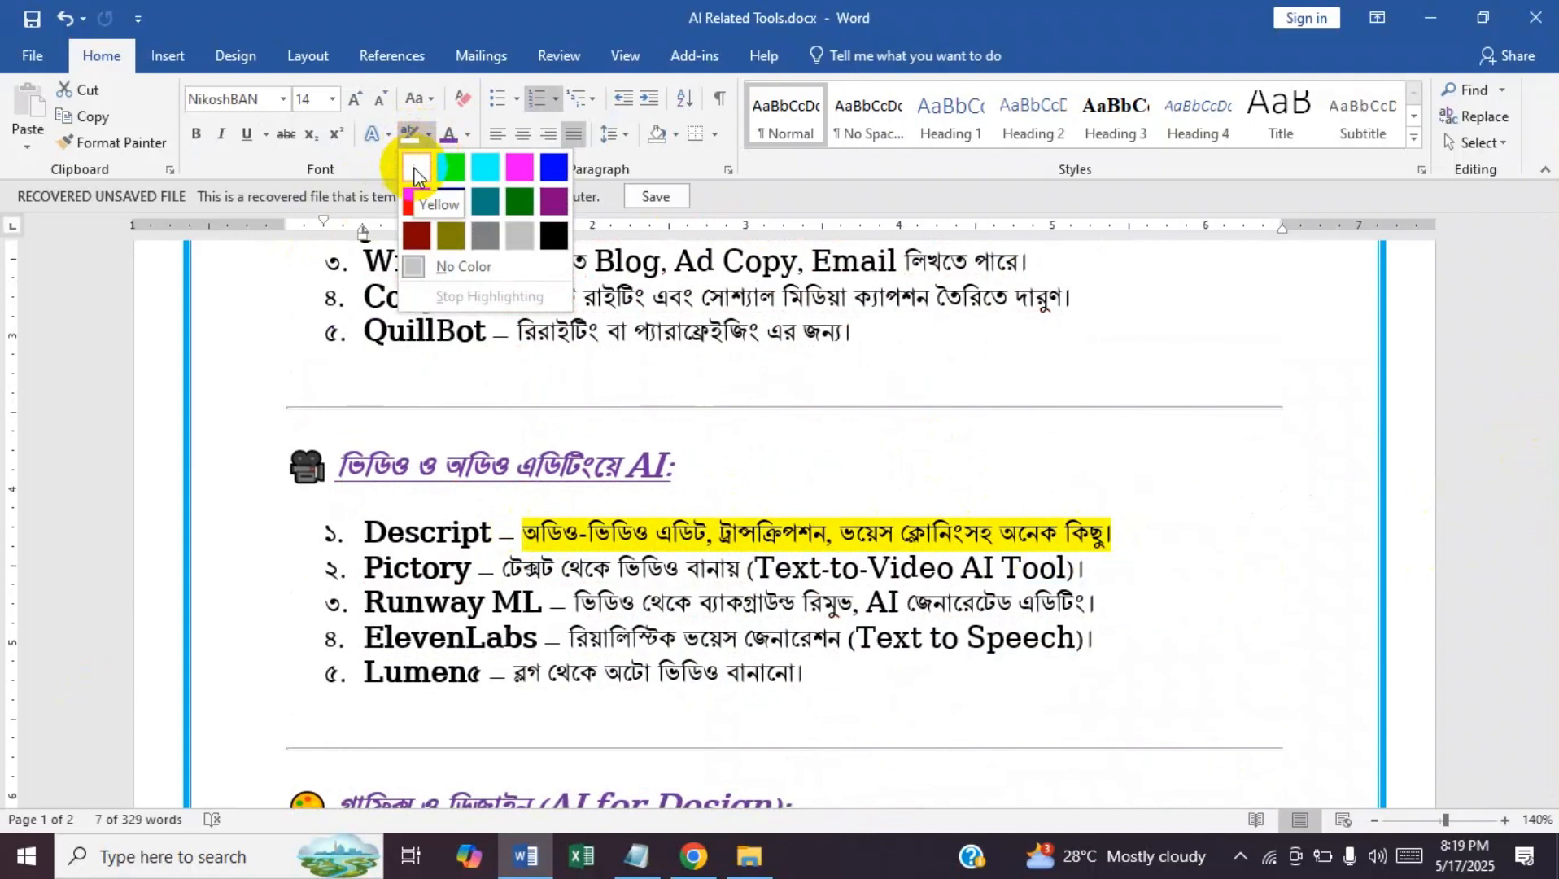
click(416, 170)
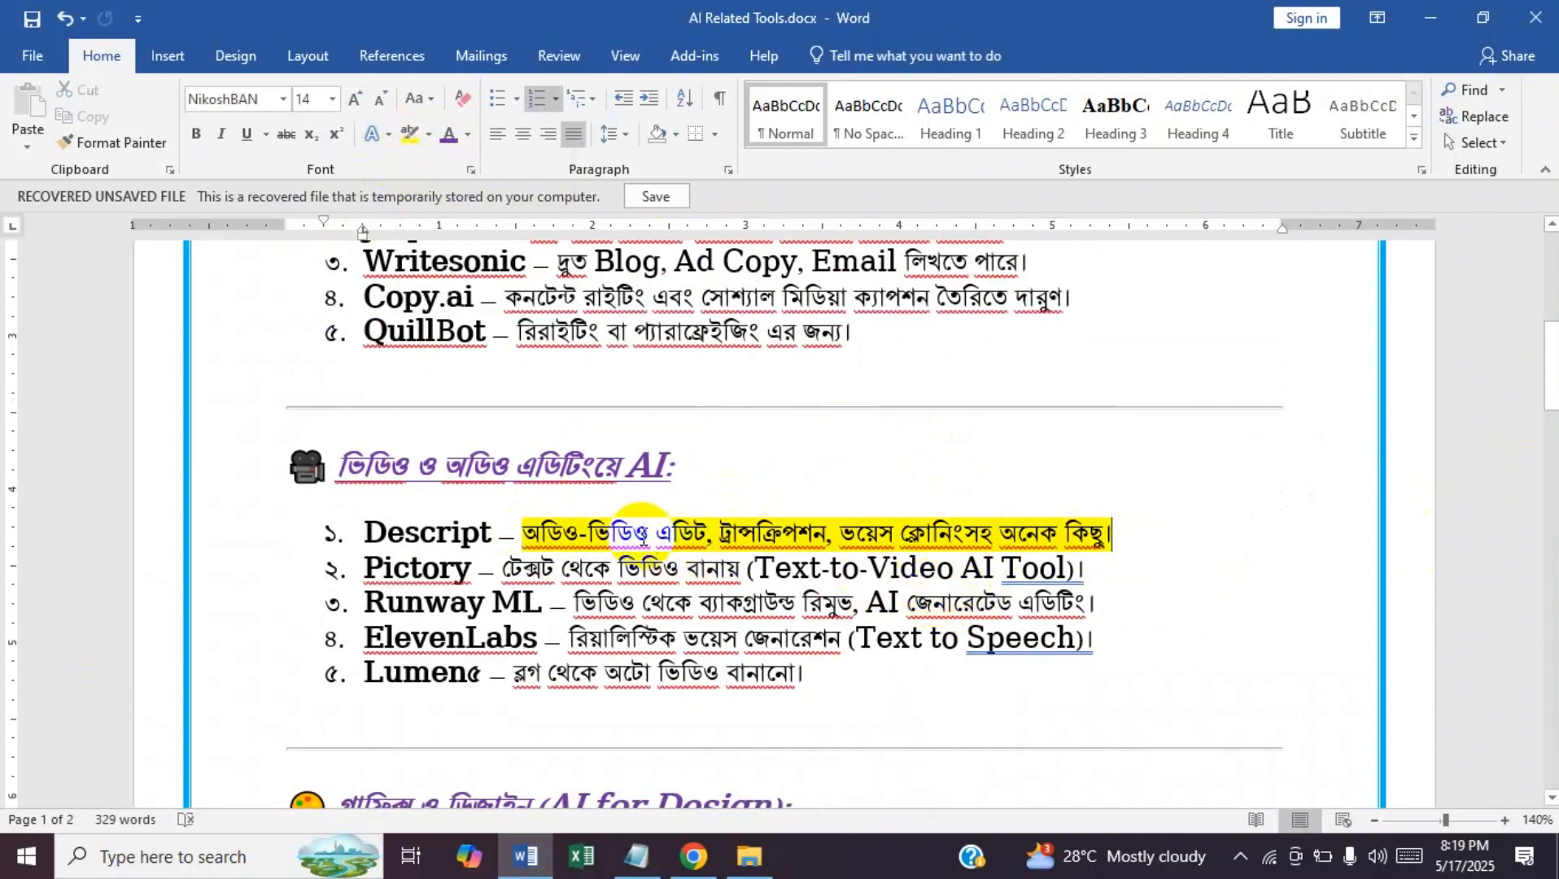
- Copy the Descript description's highlight onto "Text-to-Video AI Tool" in the Pictory line with Format Painter
drag(795, 534, 1116, 530)
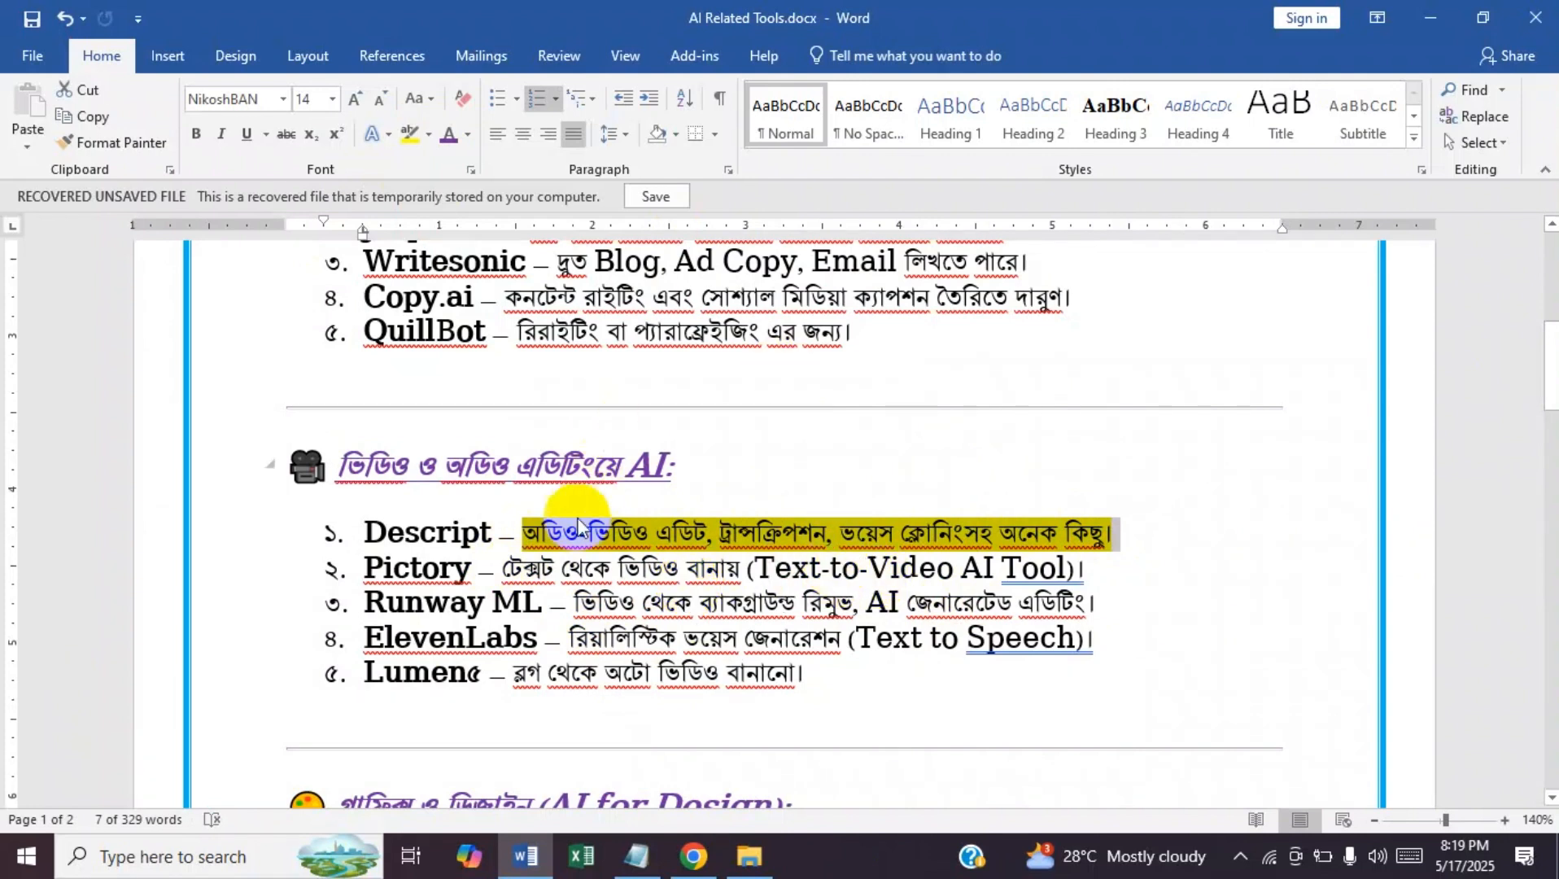
click(120, 144)
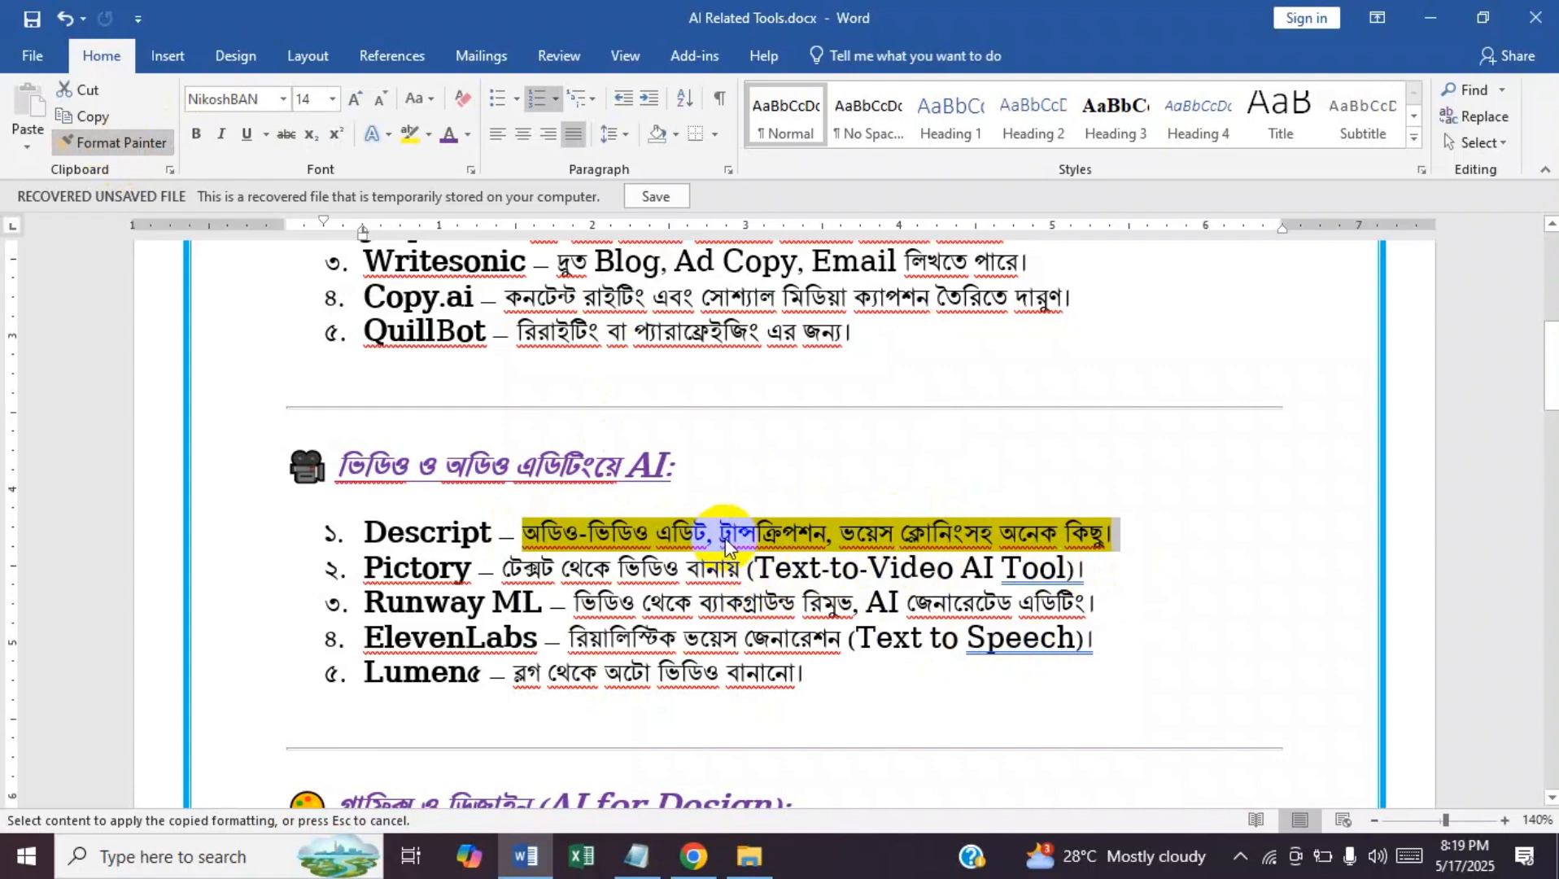
drag(752, 567, 1077, 568)
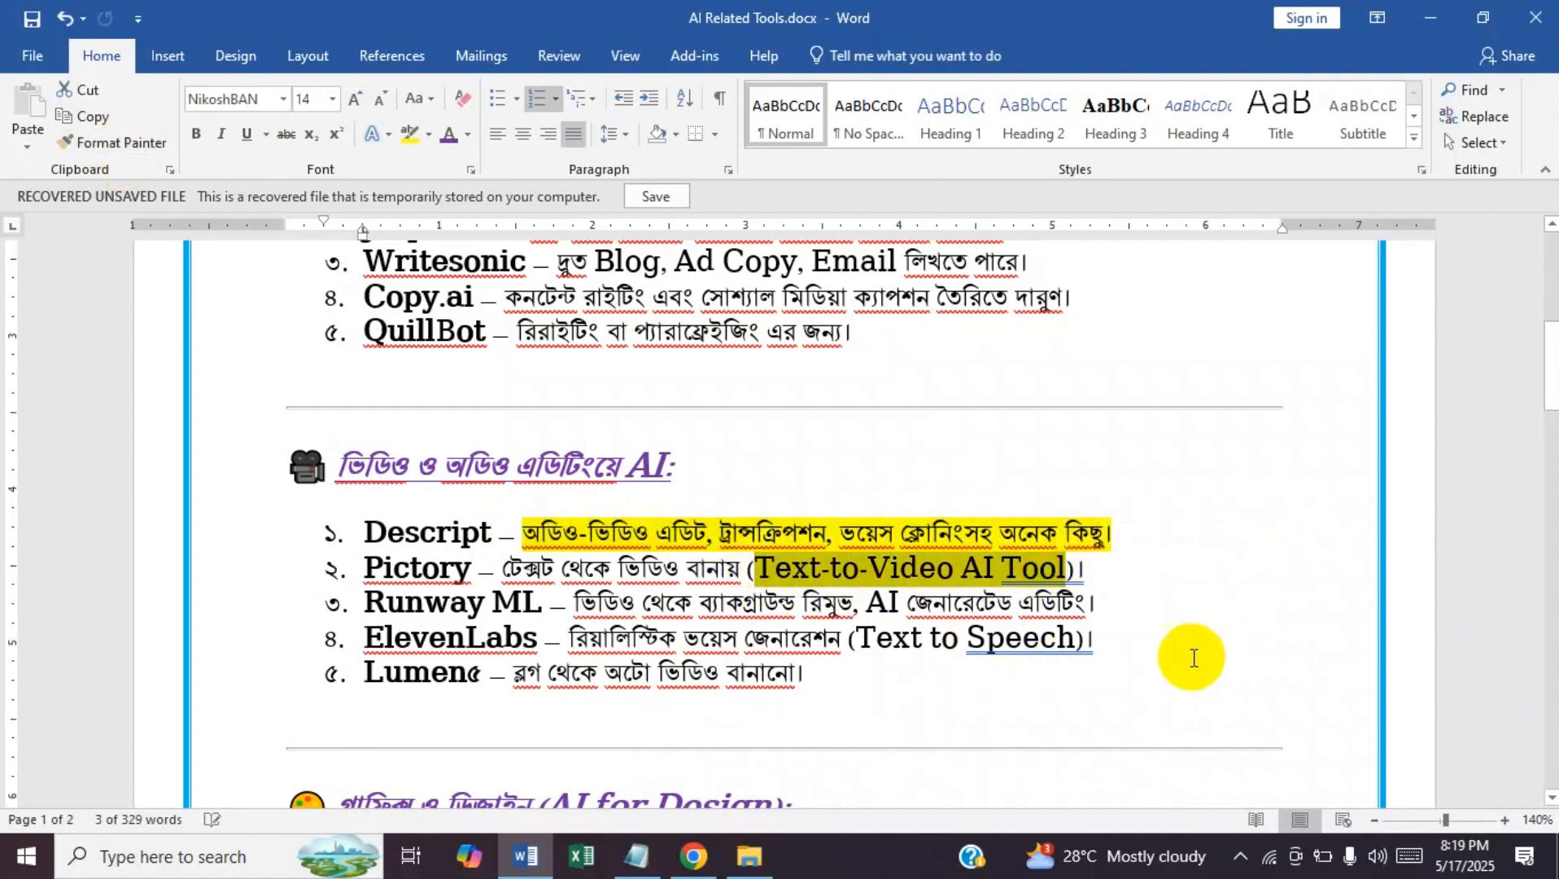
click(1083, 568)
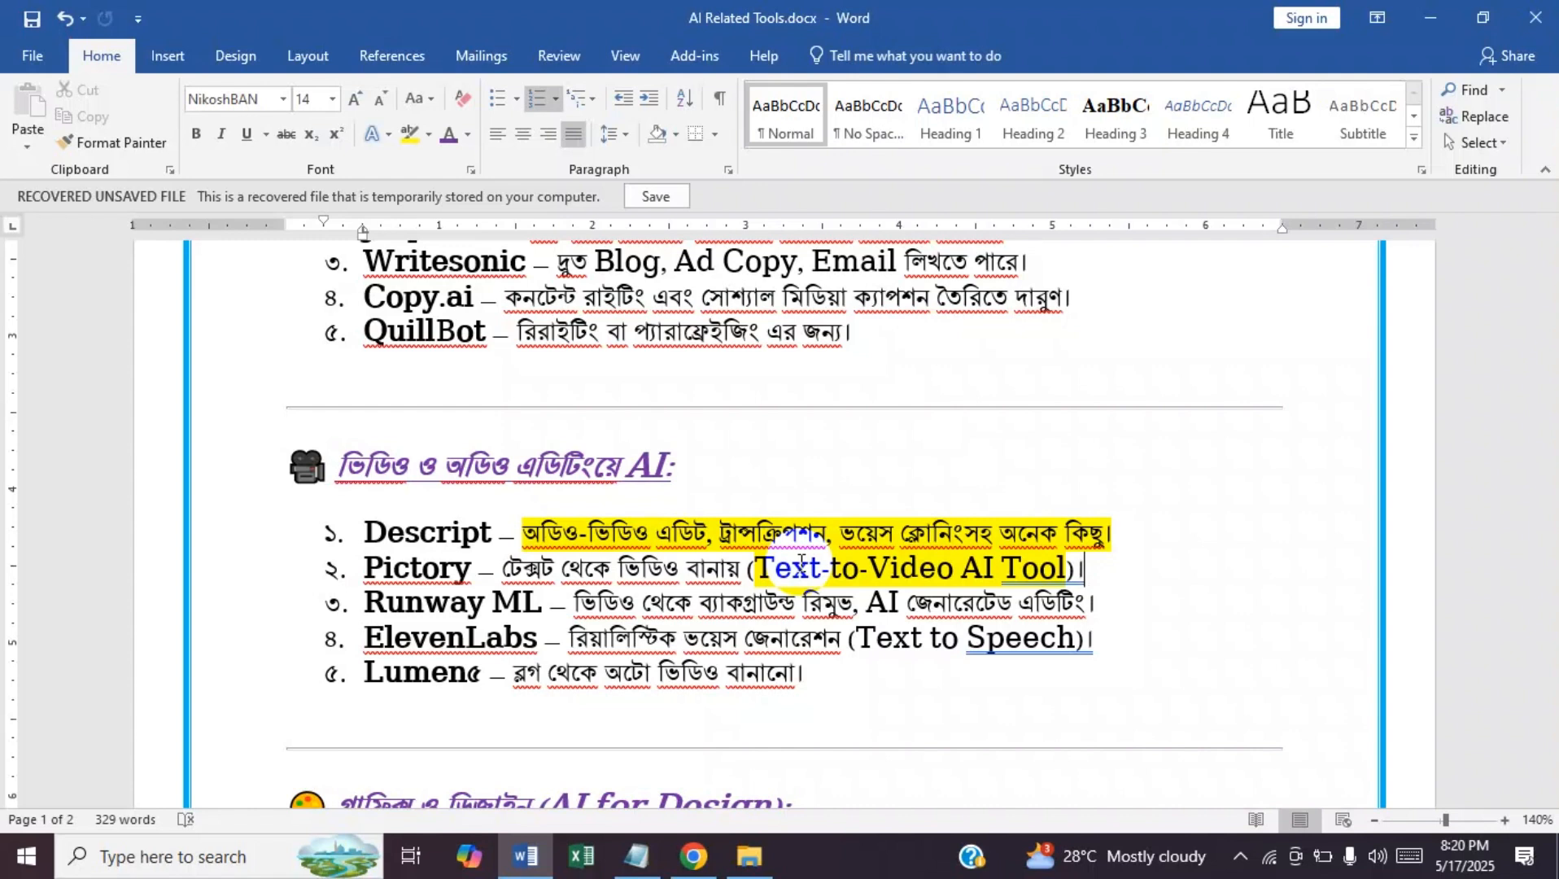
- Copy the word "রাইটিং" from the Notion AI line and paste it into the empty paragraph below the Chatbase item
drag(1543, 382, 1546, 465)
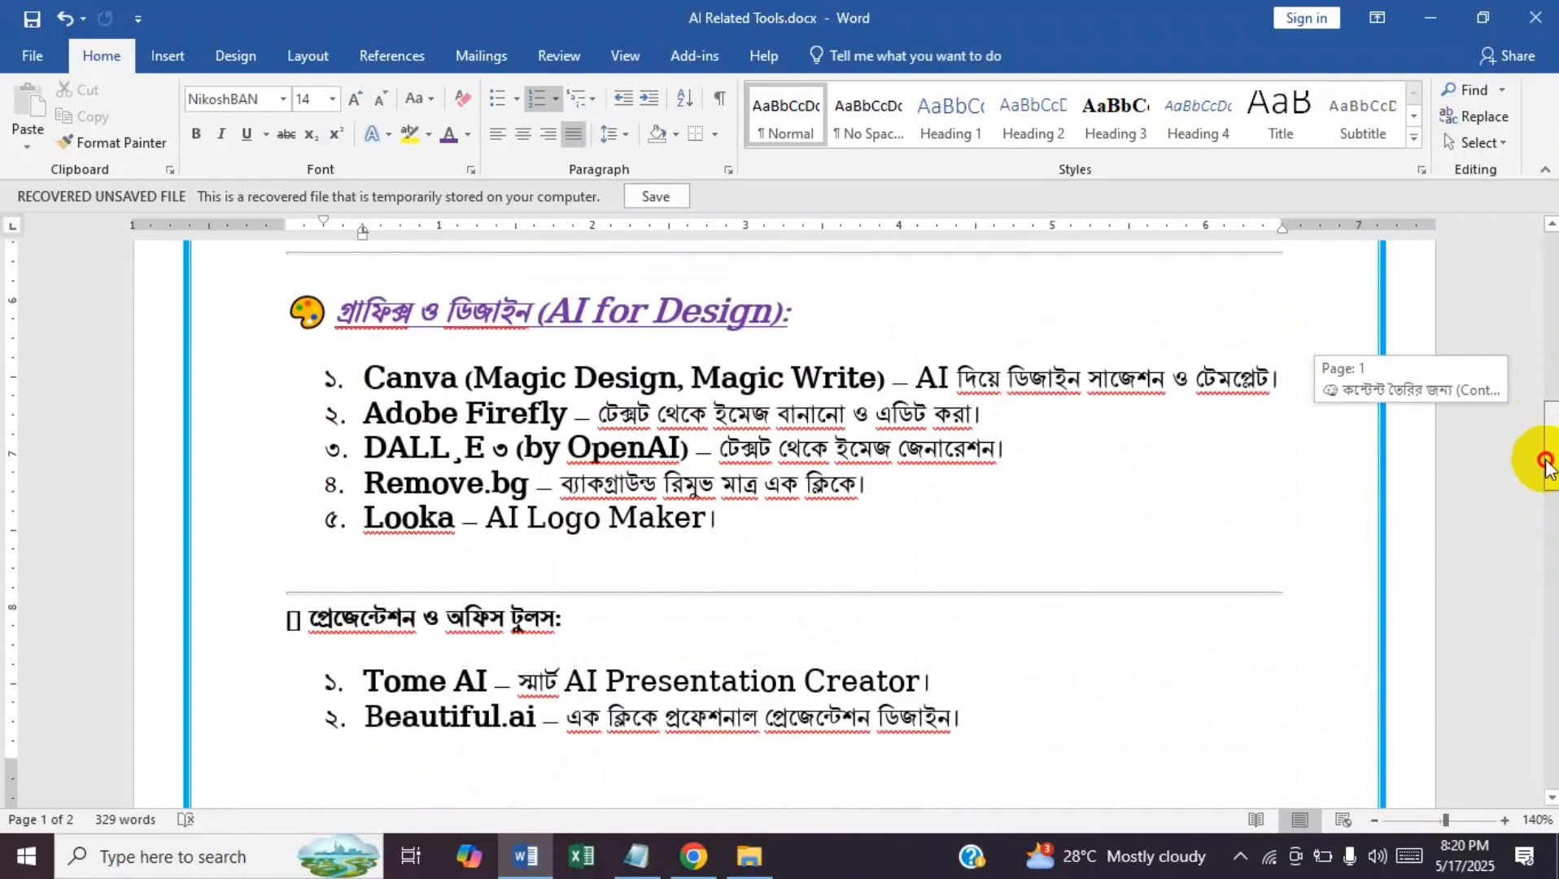
drag(1546, 465, 1514, 576)
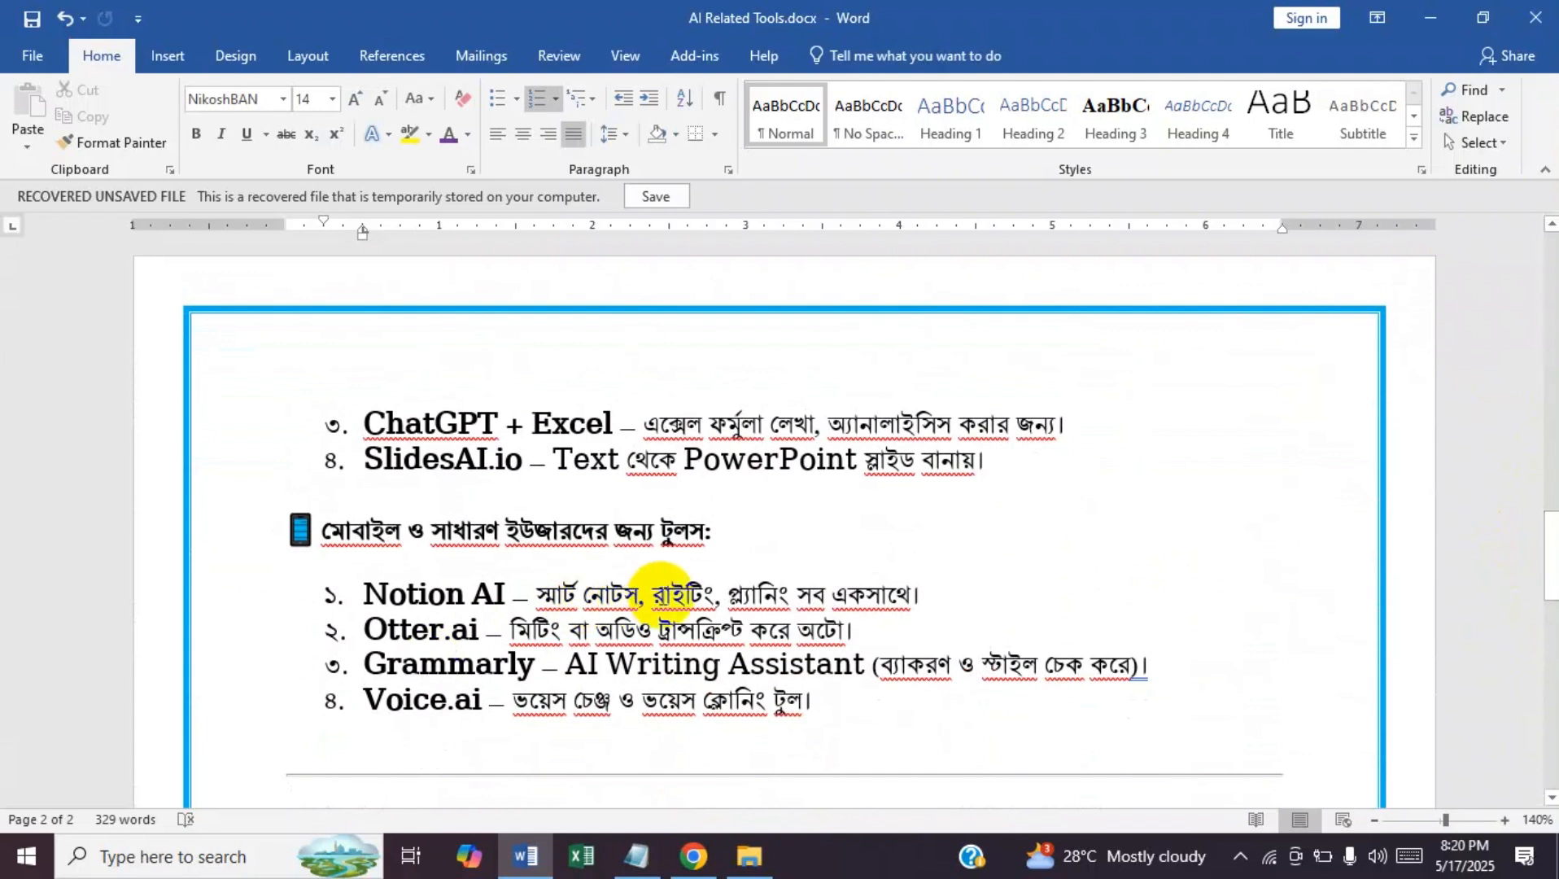
click(676, 594)
double_click(680, 595)
key(ctrl+c)
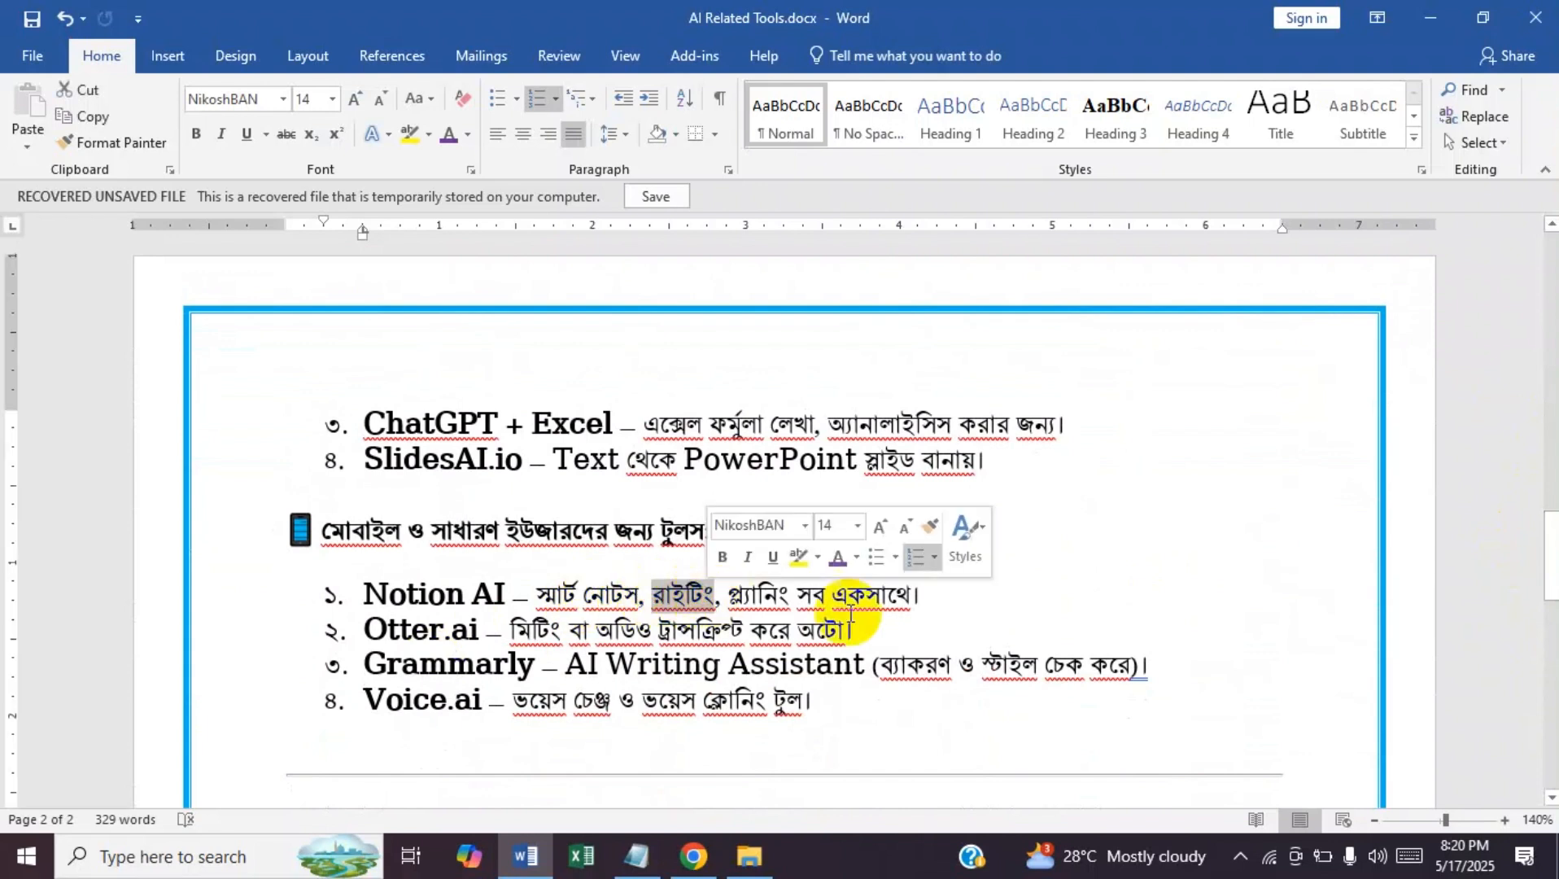
drag(1541, 560, 1534, 740)
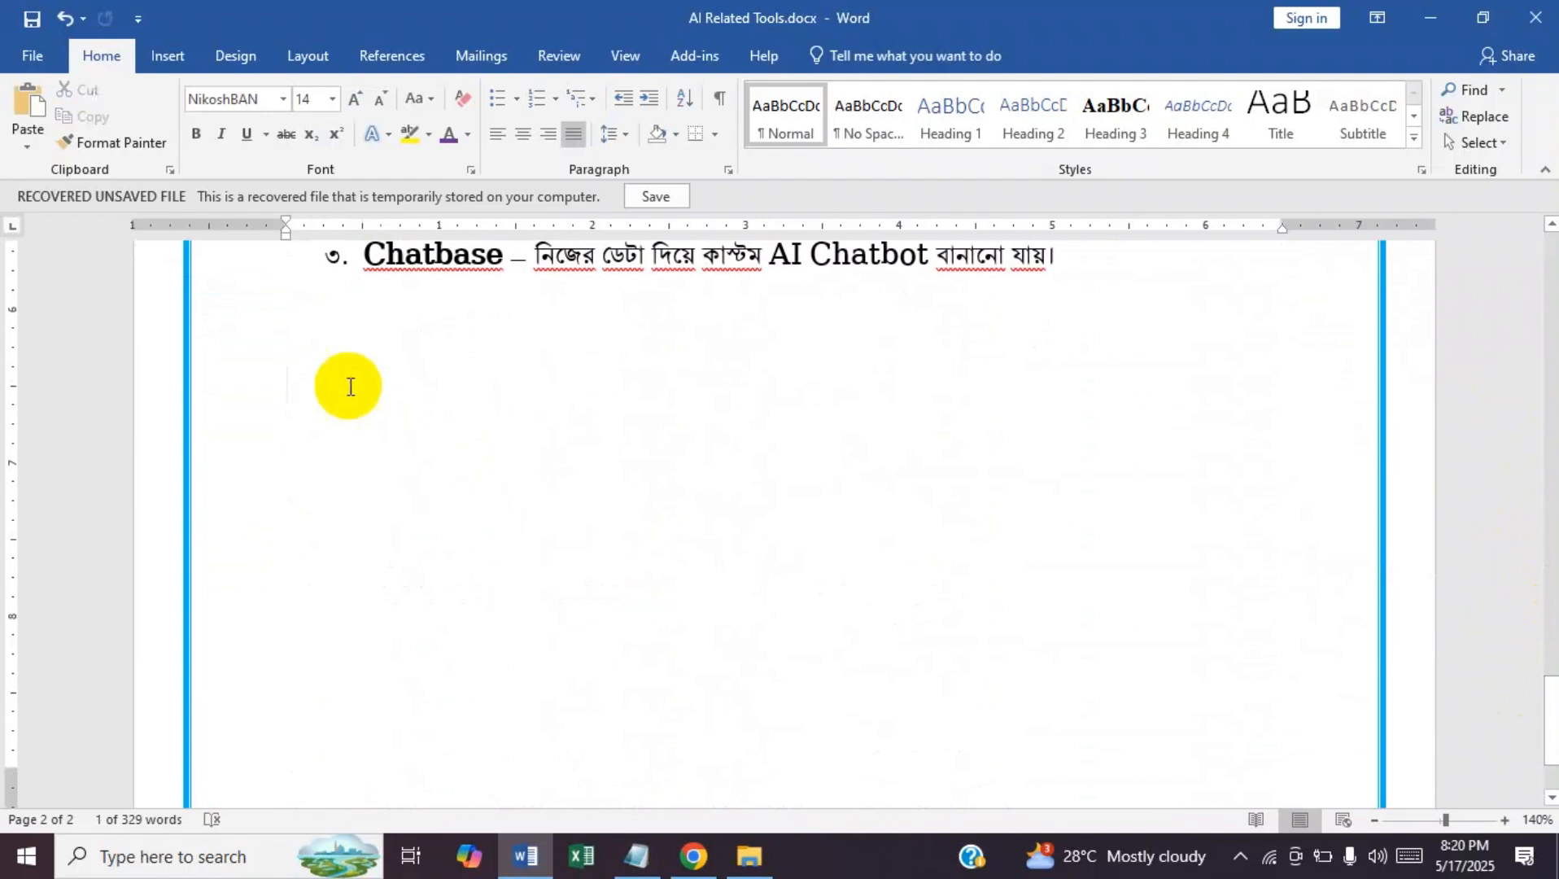
click(359, 396)
key(ctrl+v)
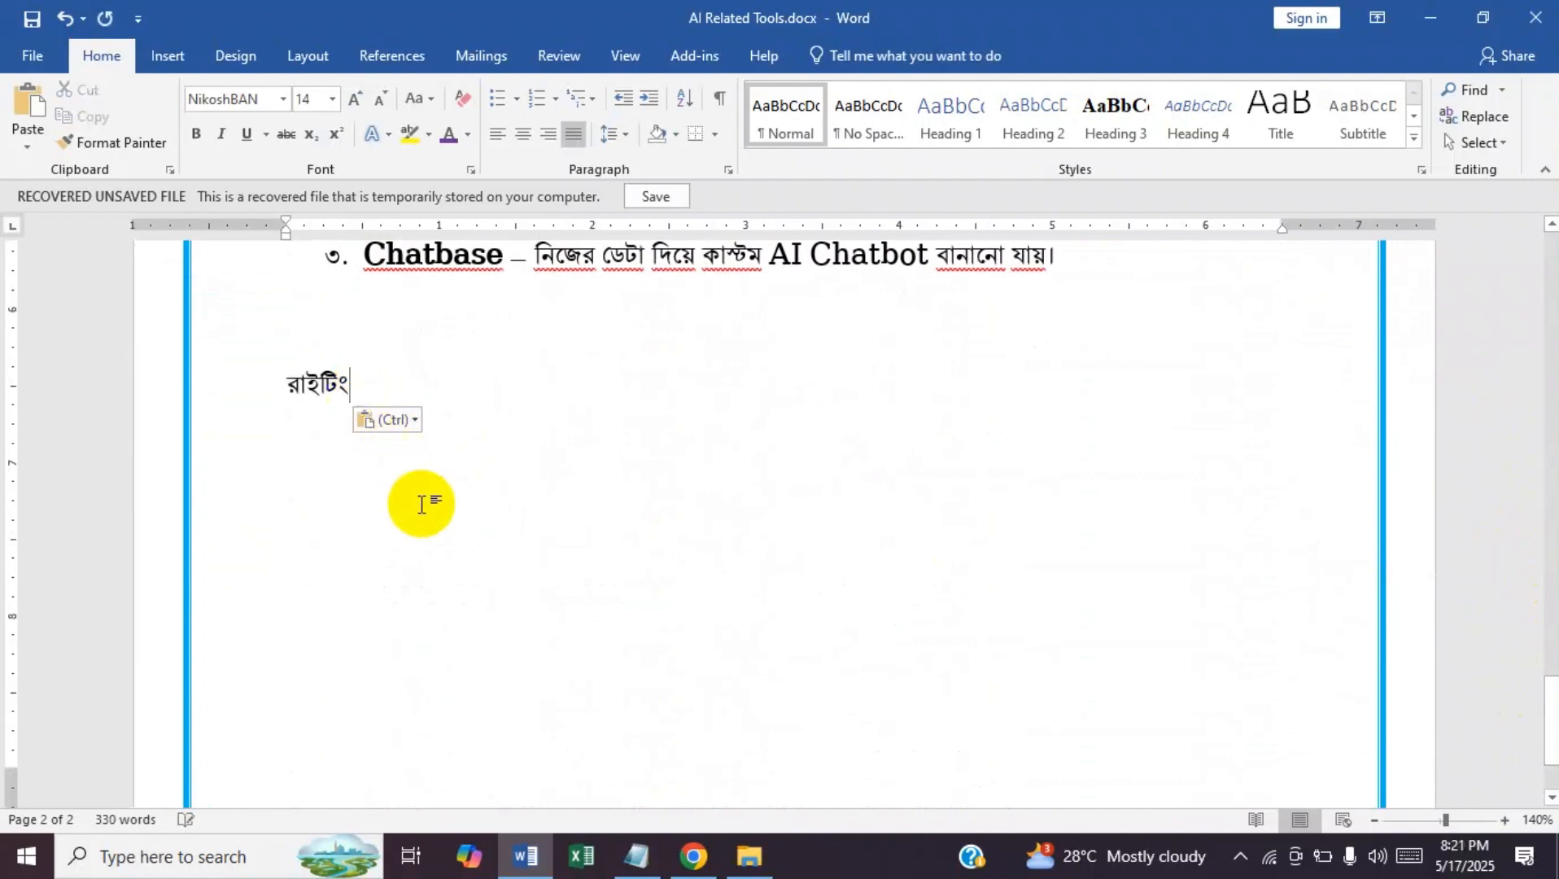
- Turn the pasted word "রাইটিং" into WordArt using the white-filled style with an orange outline and hard shadow
drag(364, 387, 290, 384)
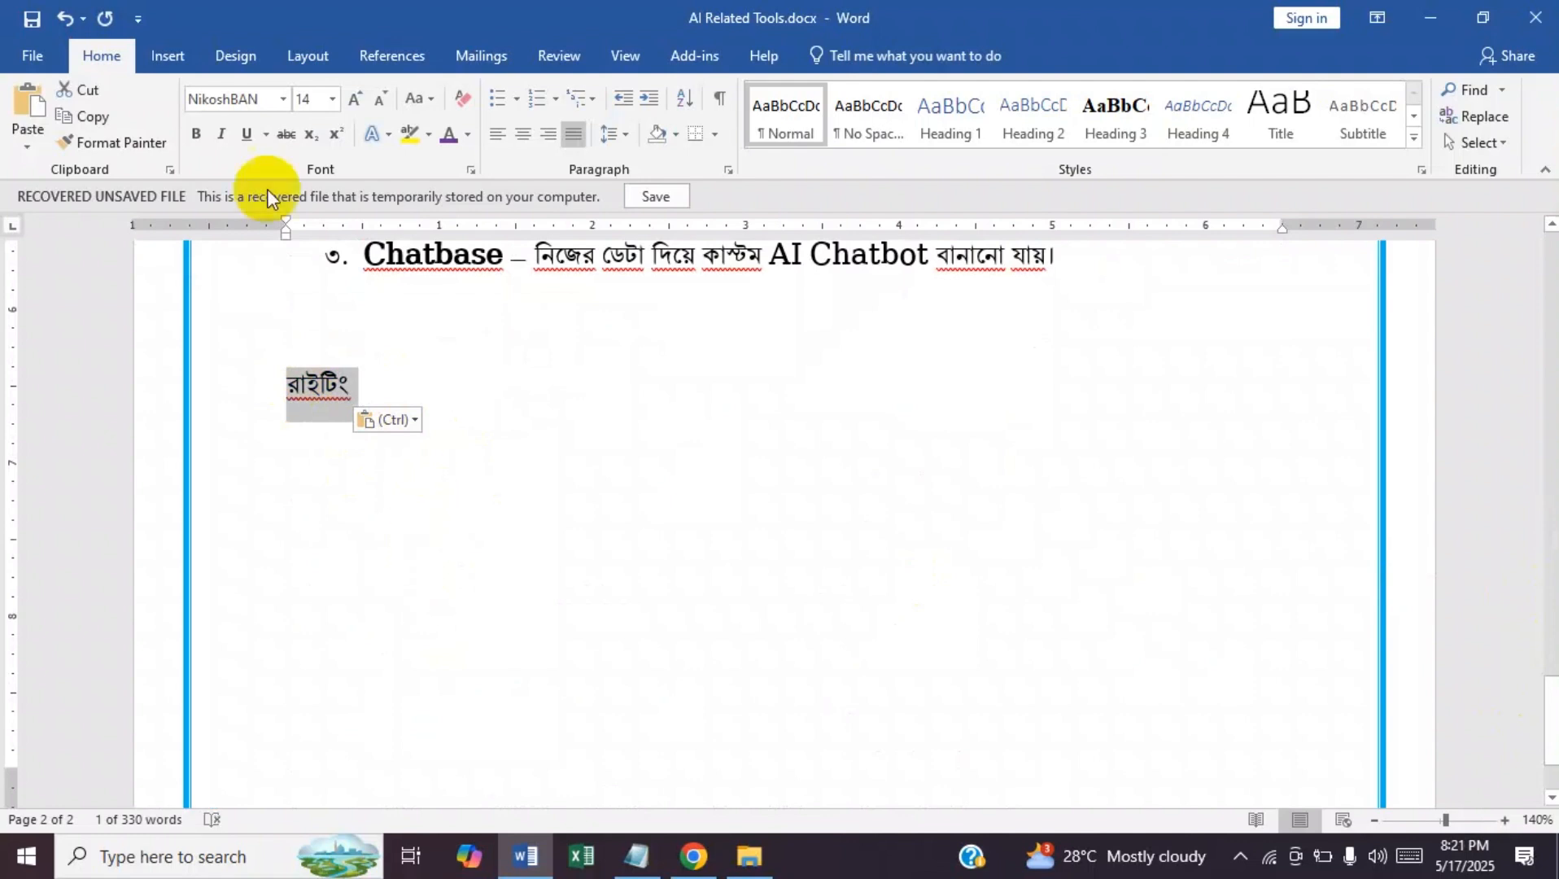
click(157, 54)
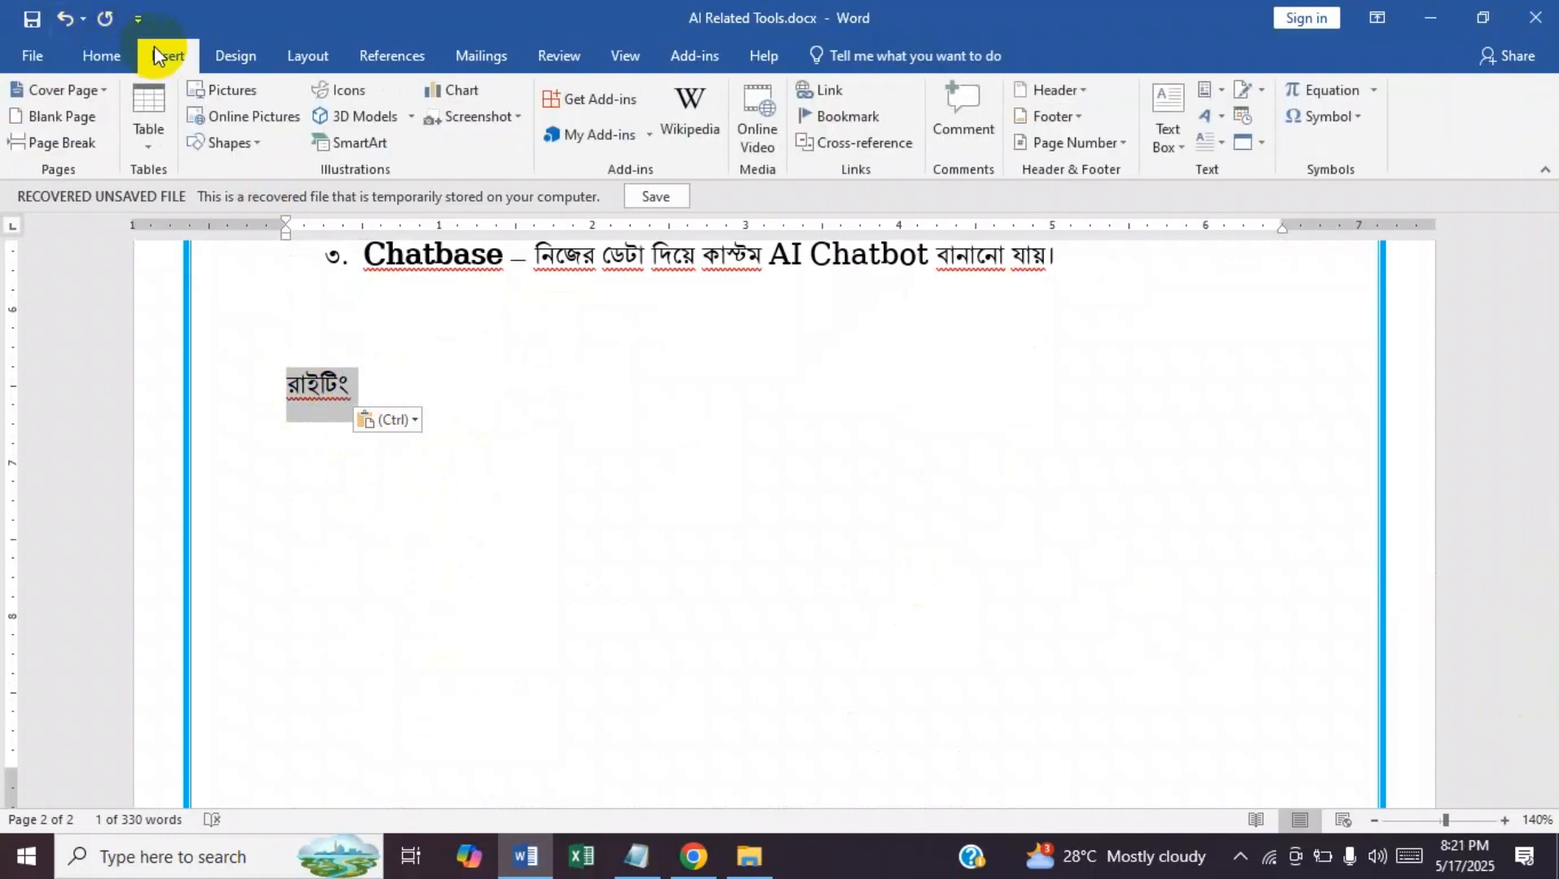
click(1218, 114)
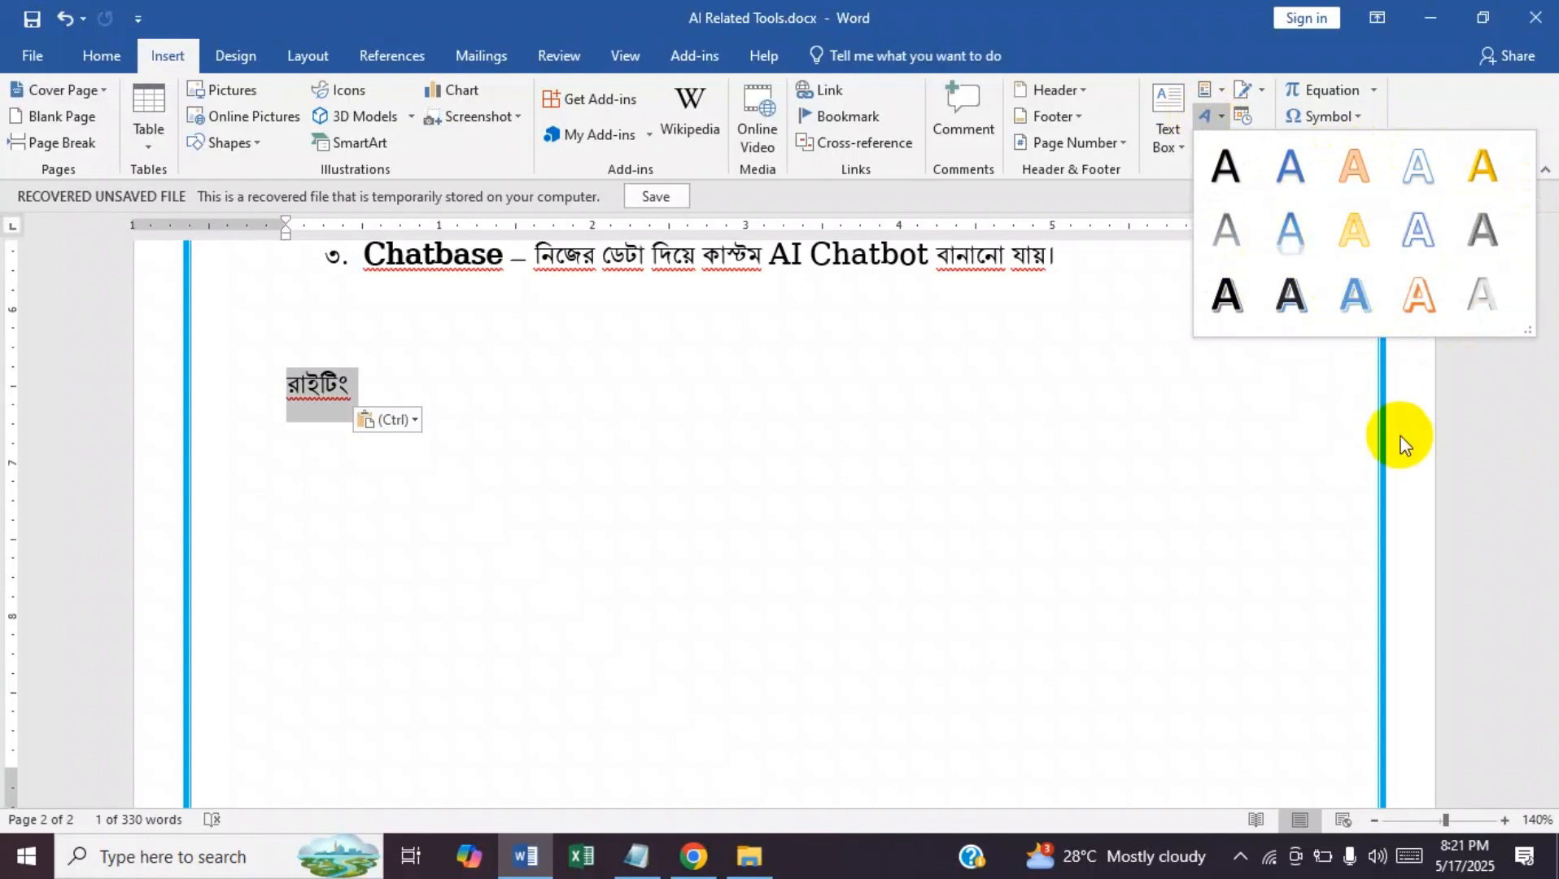
click(1432, 314)
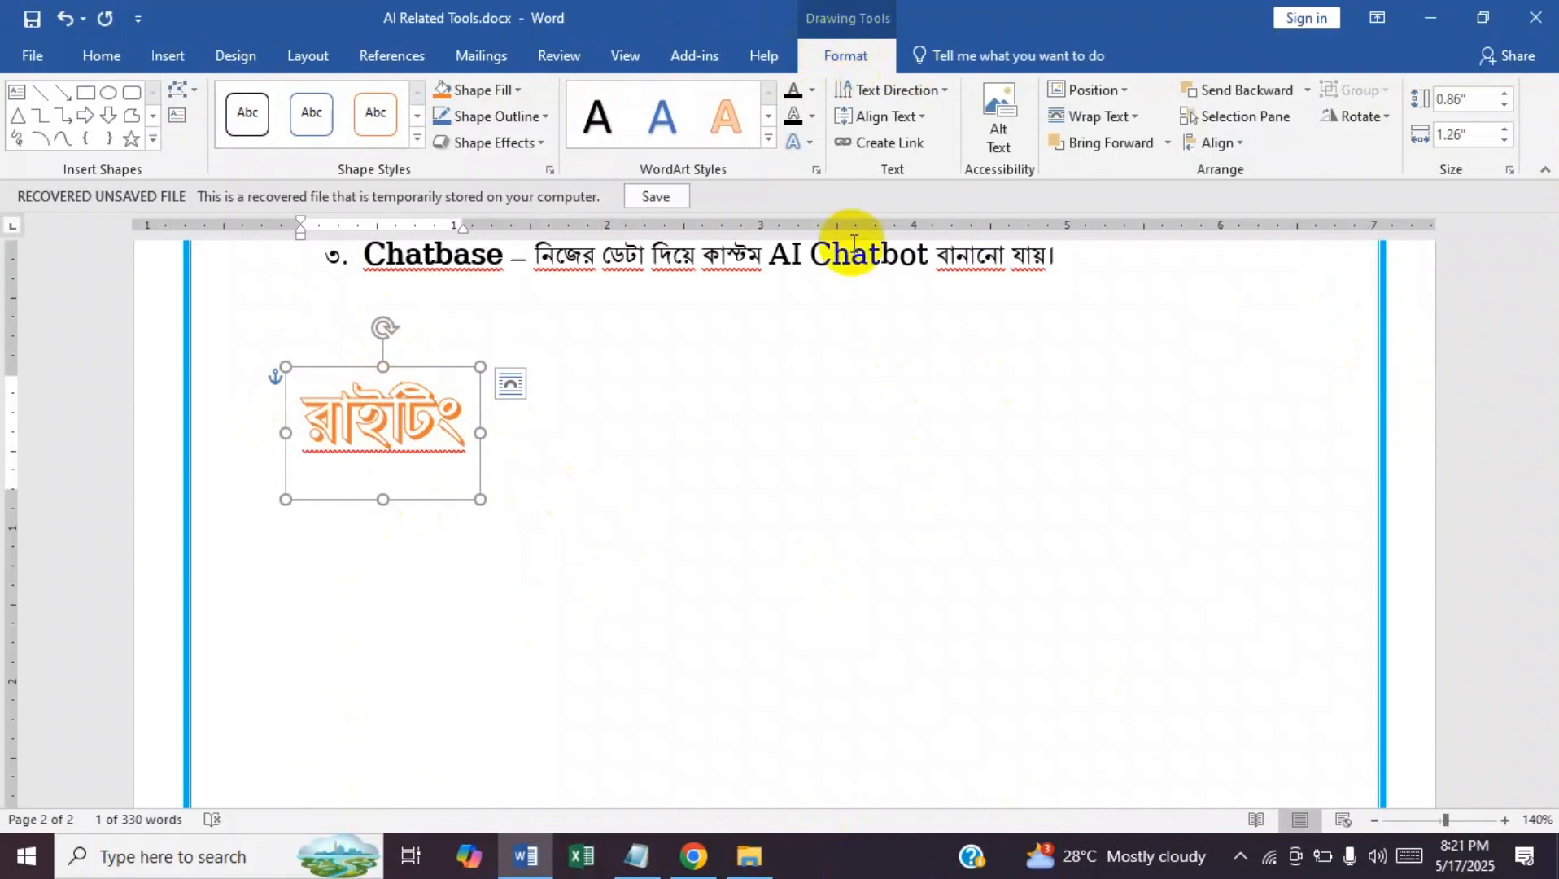
click(1041, 441)
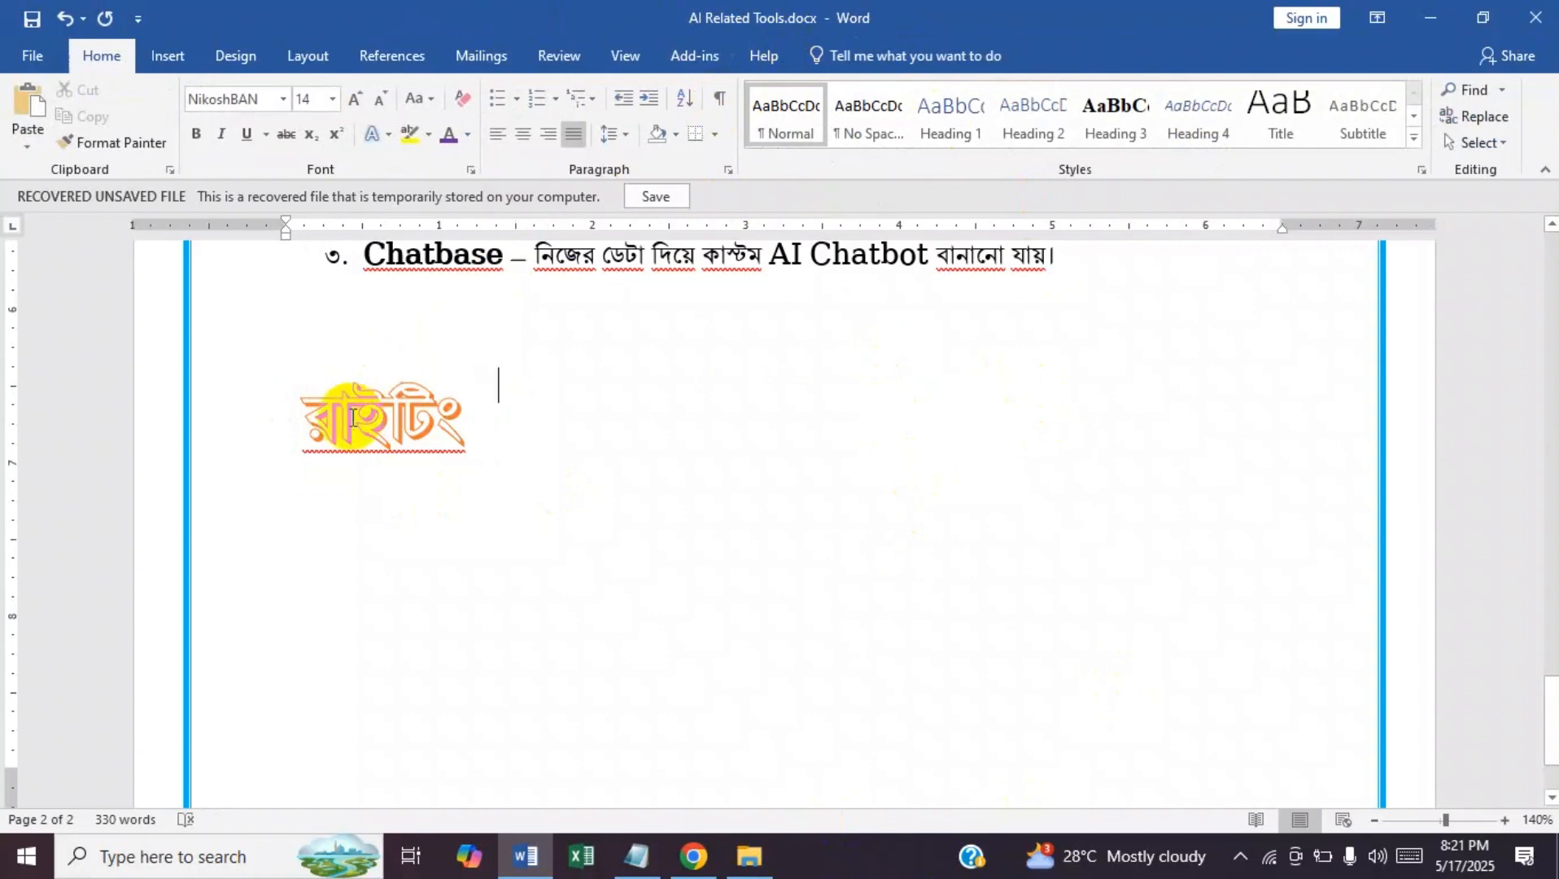
- Set the "রাইটিং" WordArt's font size to 72 and enlarge its box to about 1.4" high by 2.84" wide
click(352, 417)
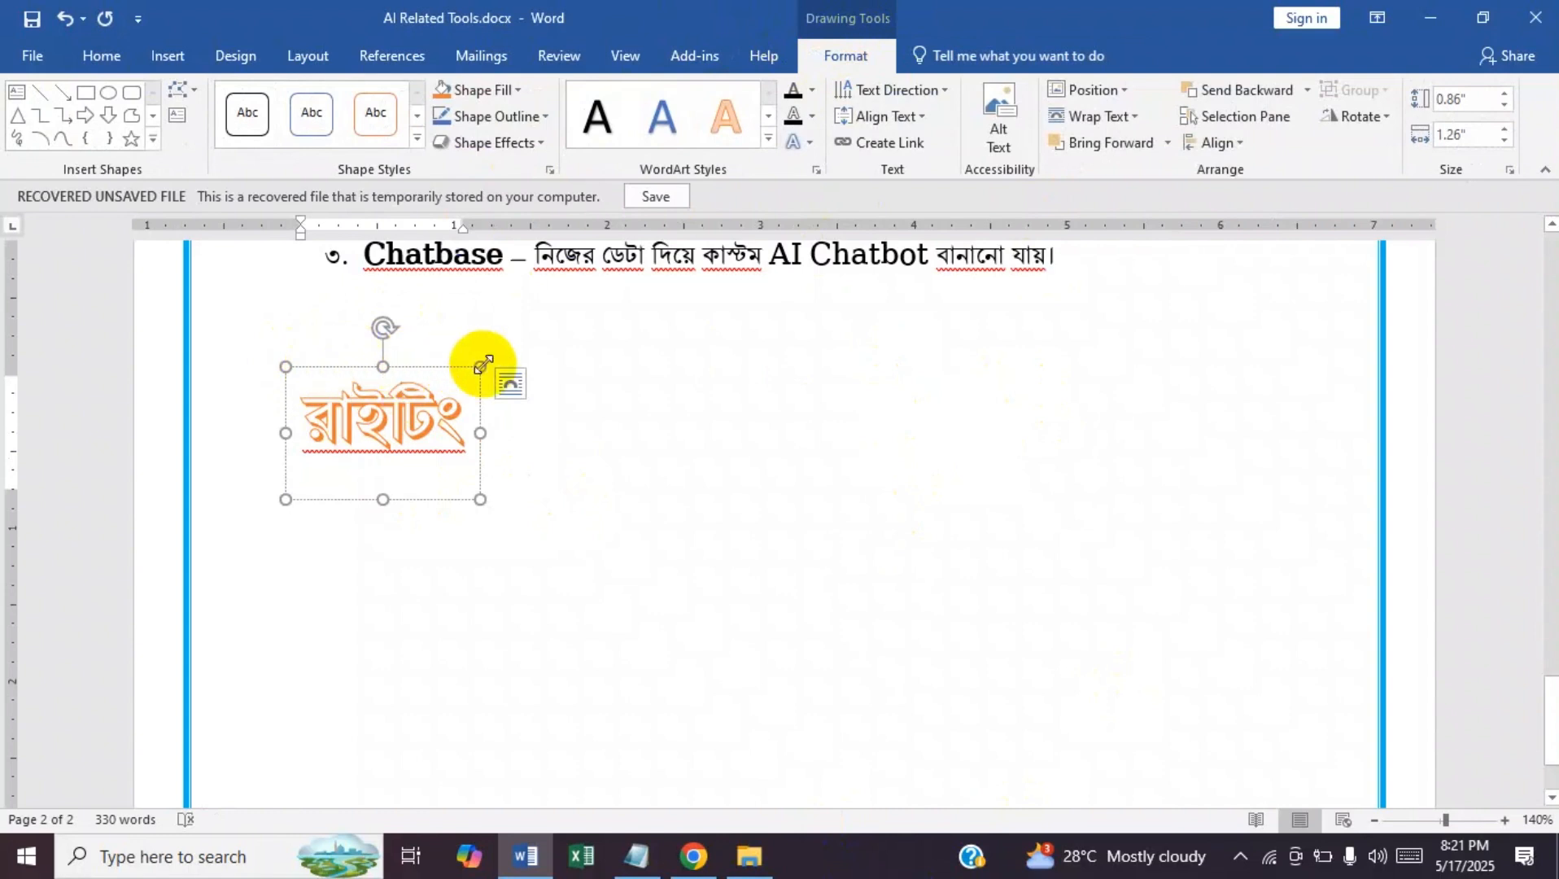
click(331, 365)
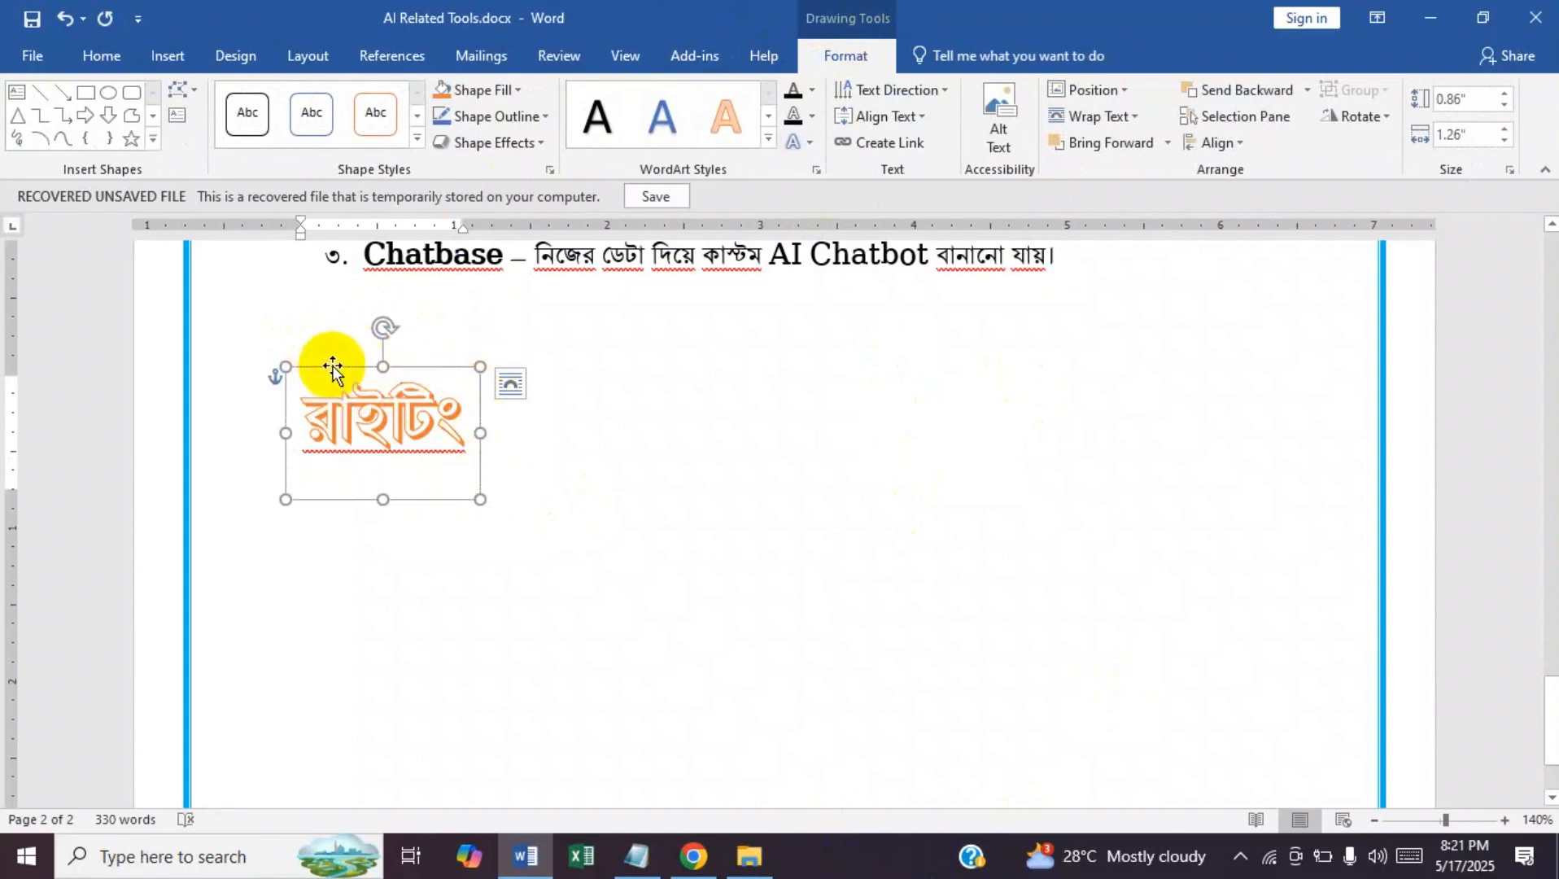
mouse_move(475, 498)
mouse_down()
mouse_move(710, 636)
mouse_move(630, 563)
mouse_move(475, 492)
mouse_move(609, 570)
mouse_move(490, 493)
mouse_up()
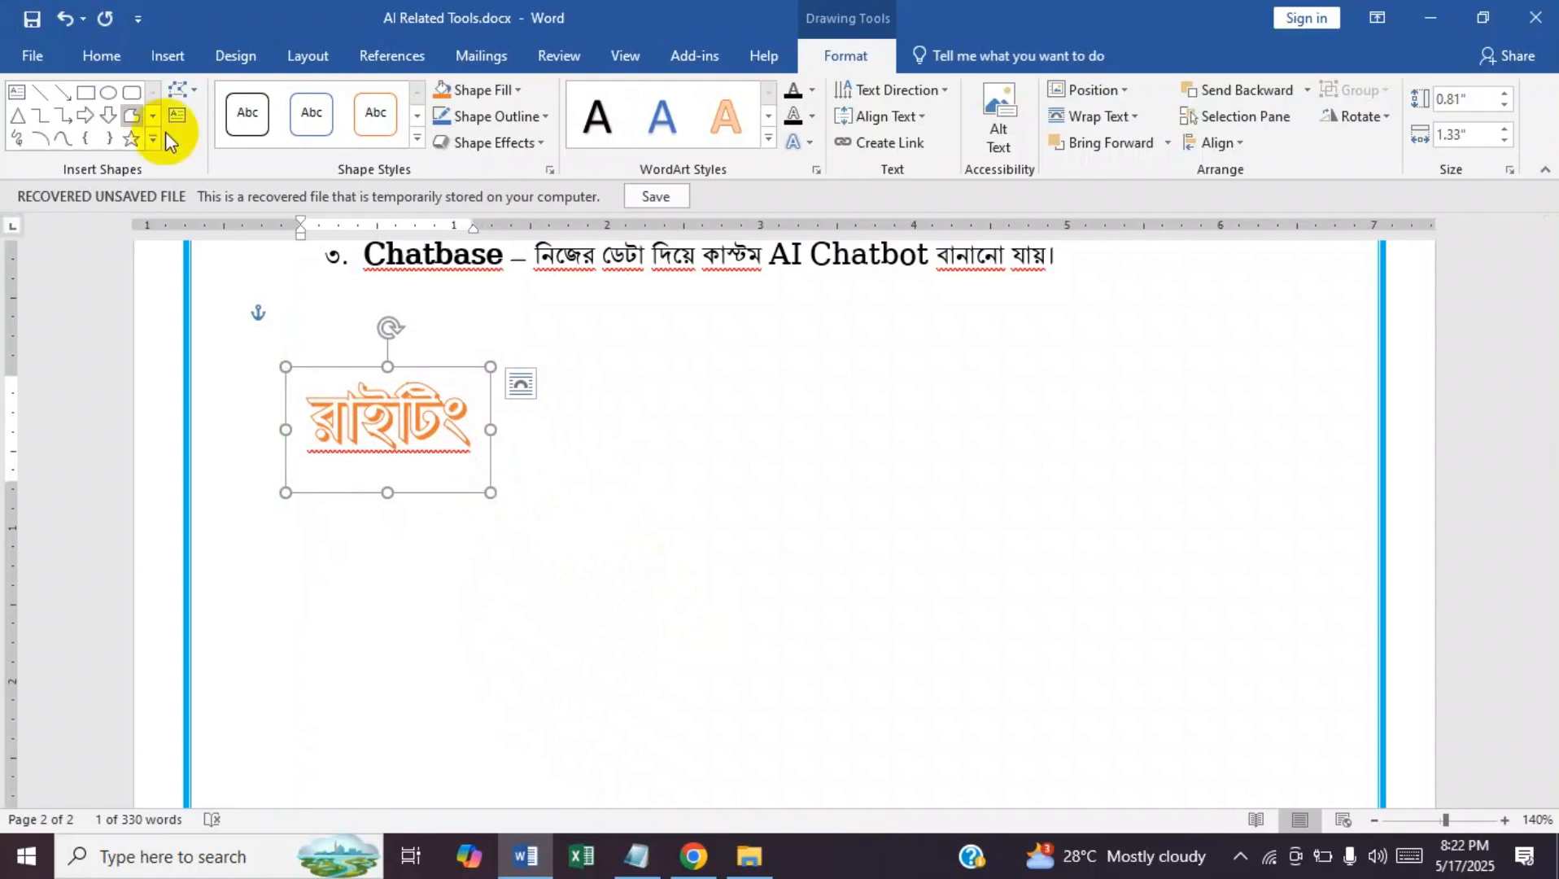
click(97, 52)
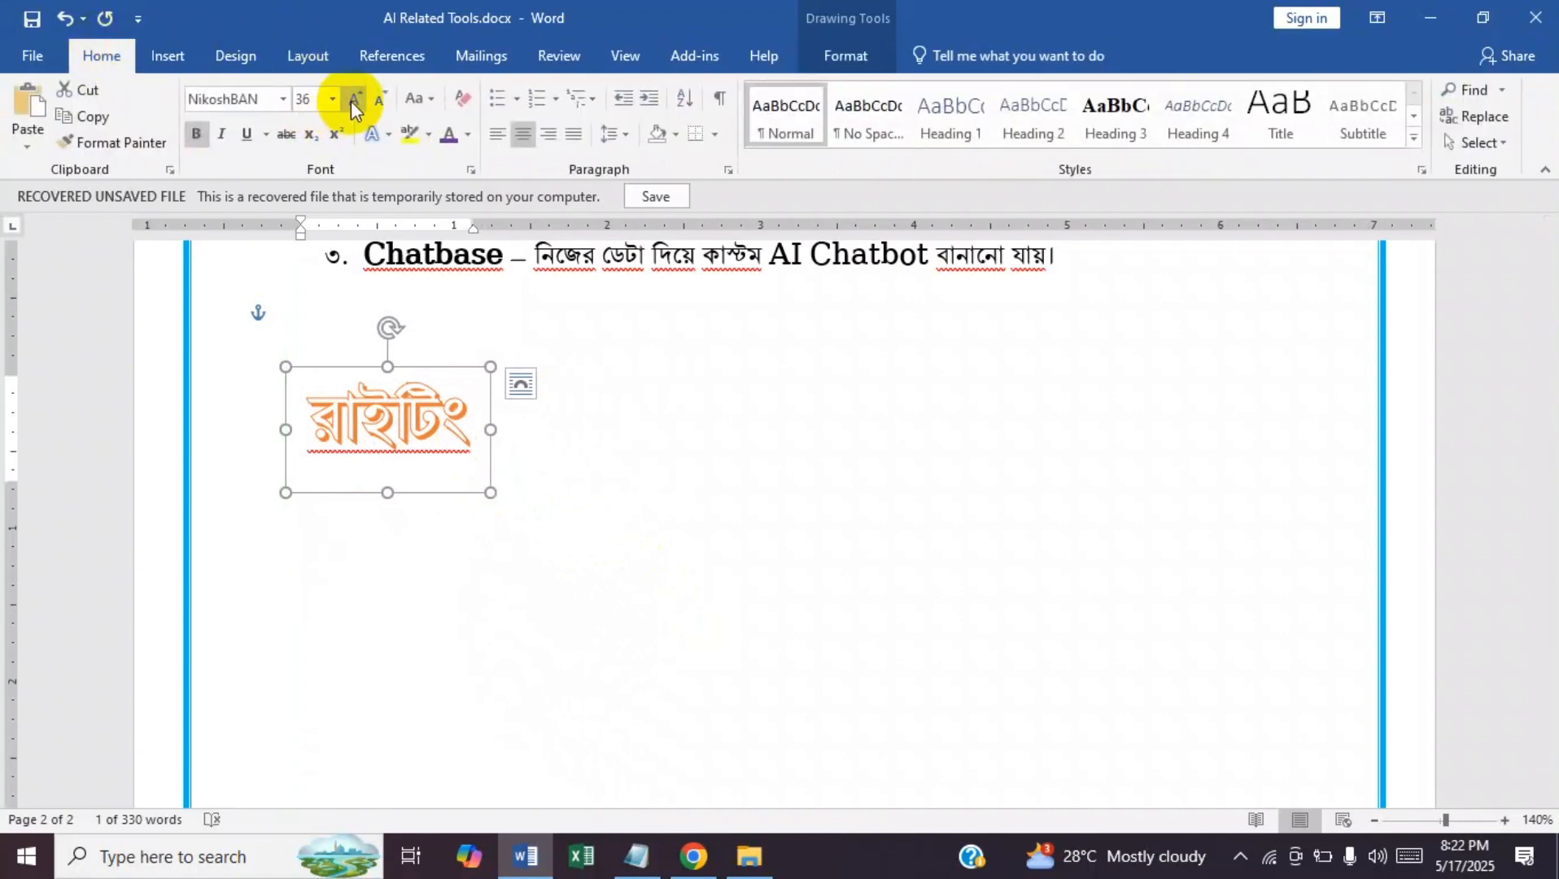
click(353, 99)
click(332, 99)
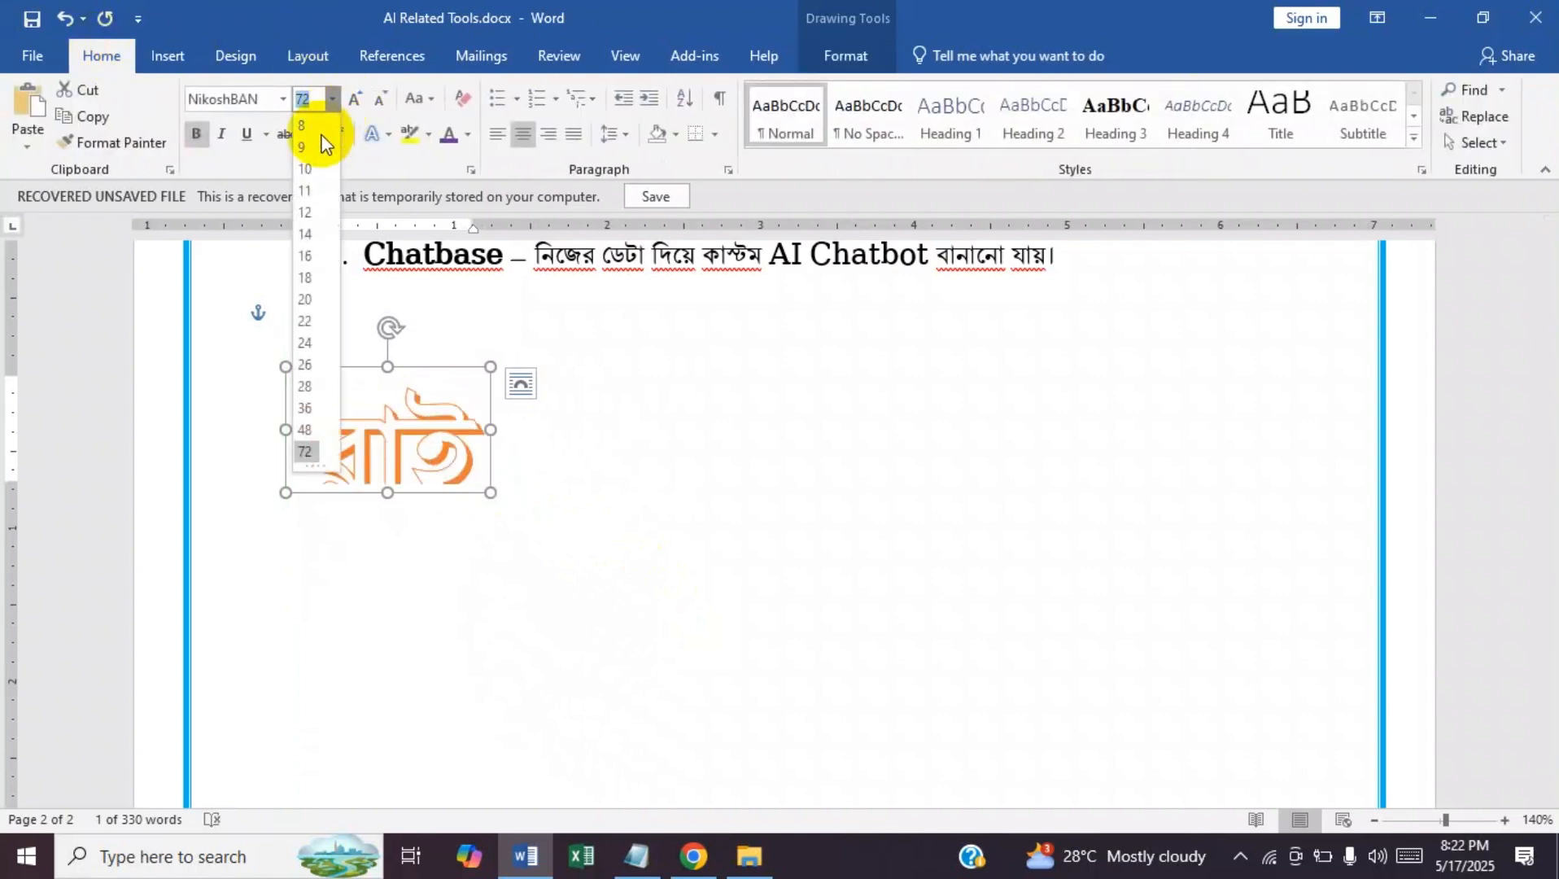
click(329, 101)
drag(490, 492, 723, 582)
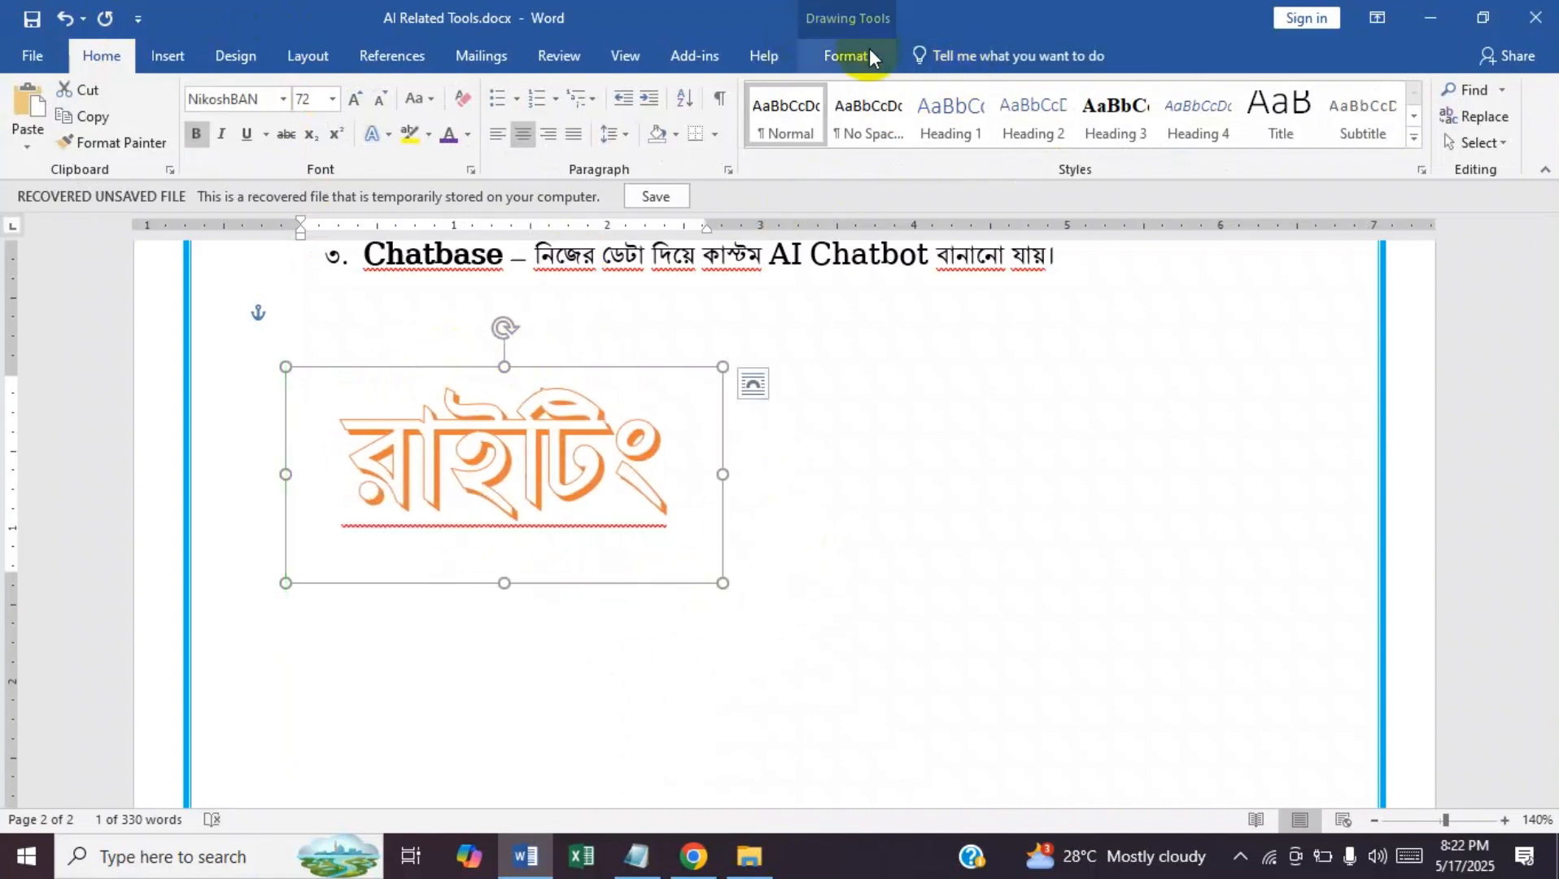
- Fill the WordArt box with a dark orange theme color
click(846, 55)
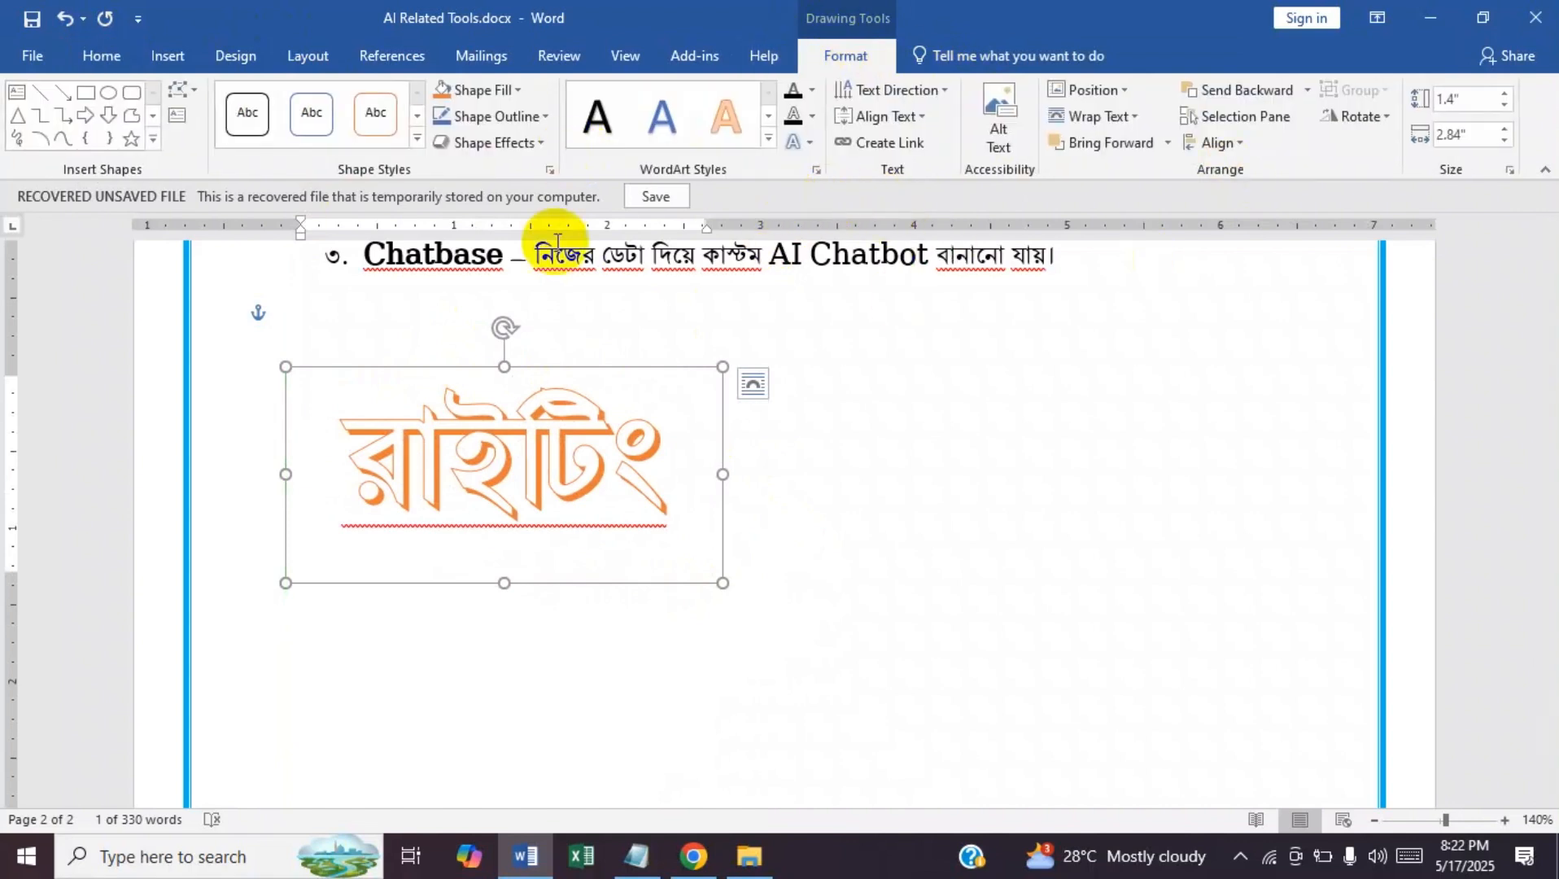
click(514, 83)
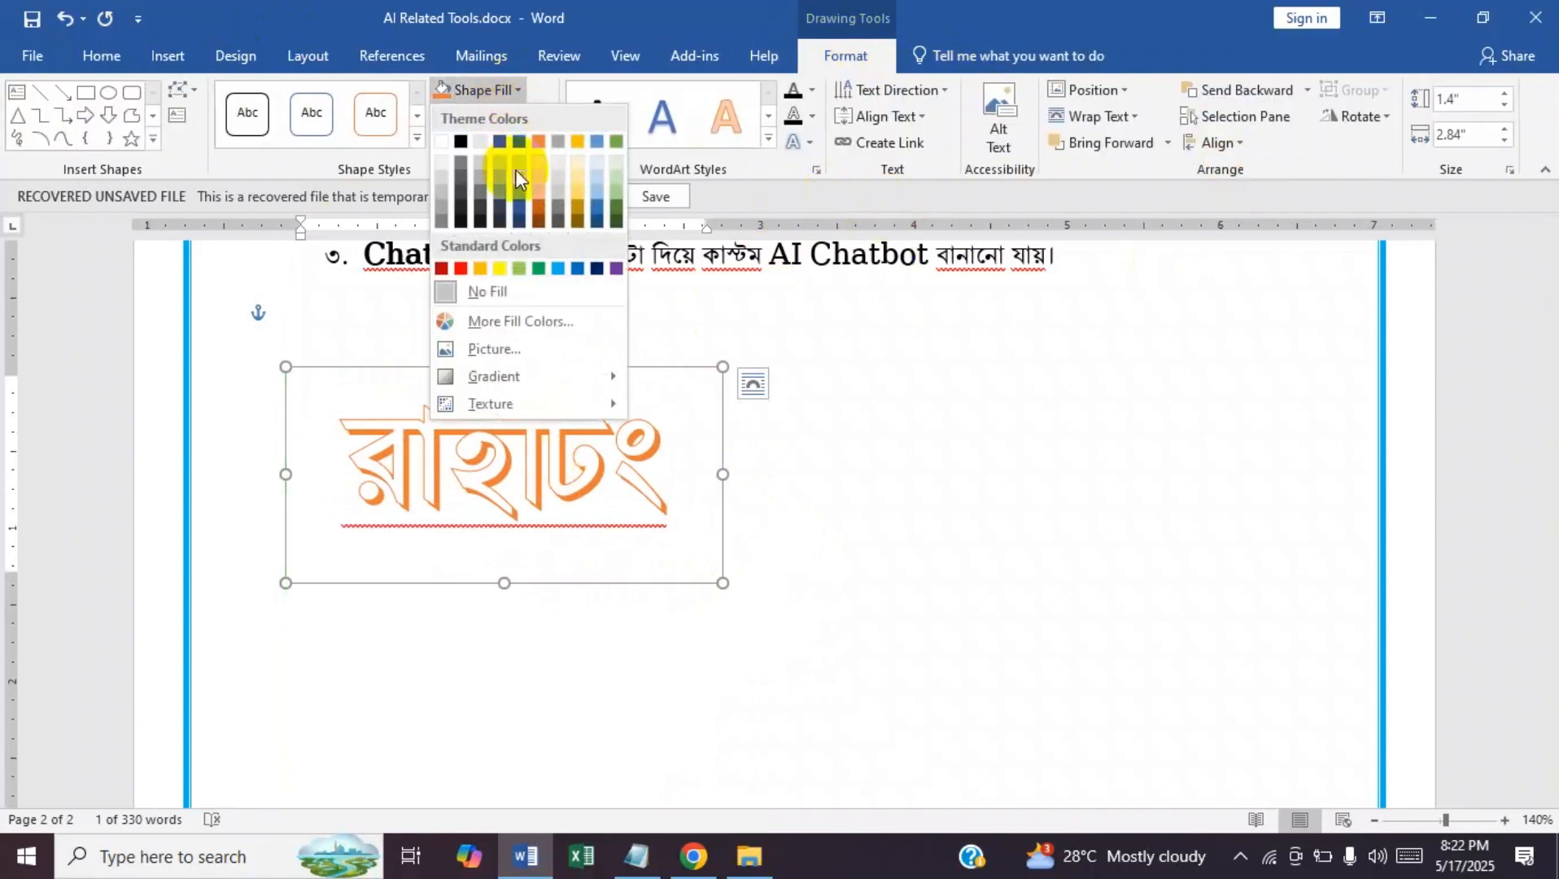
click(541, 204)
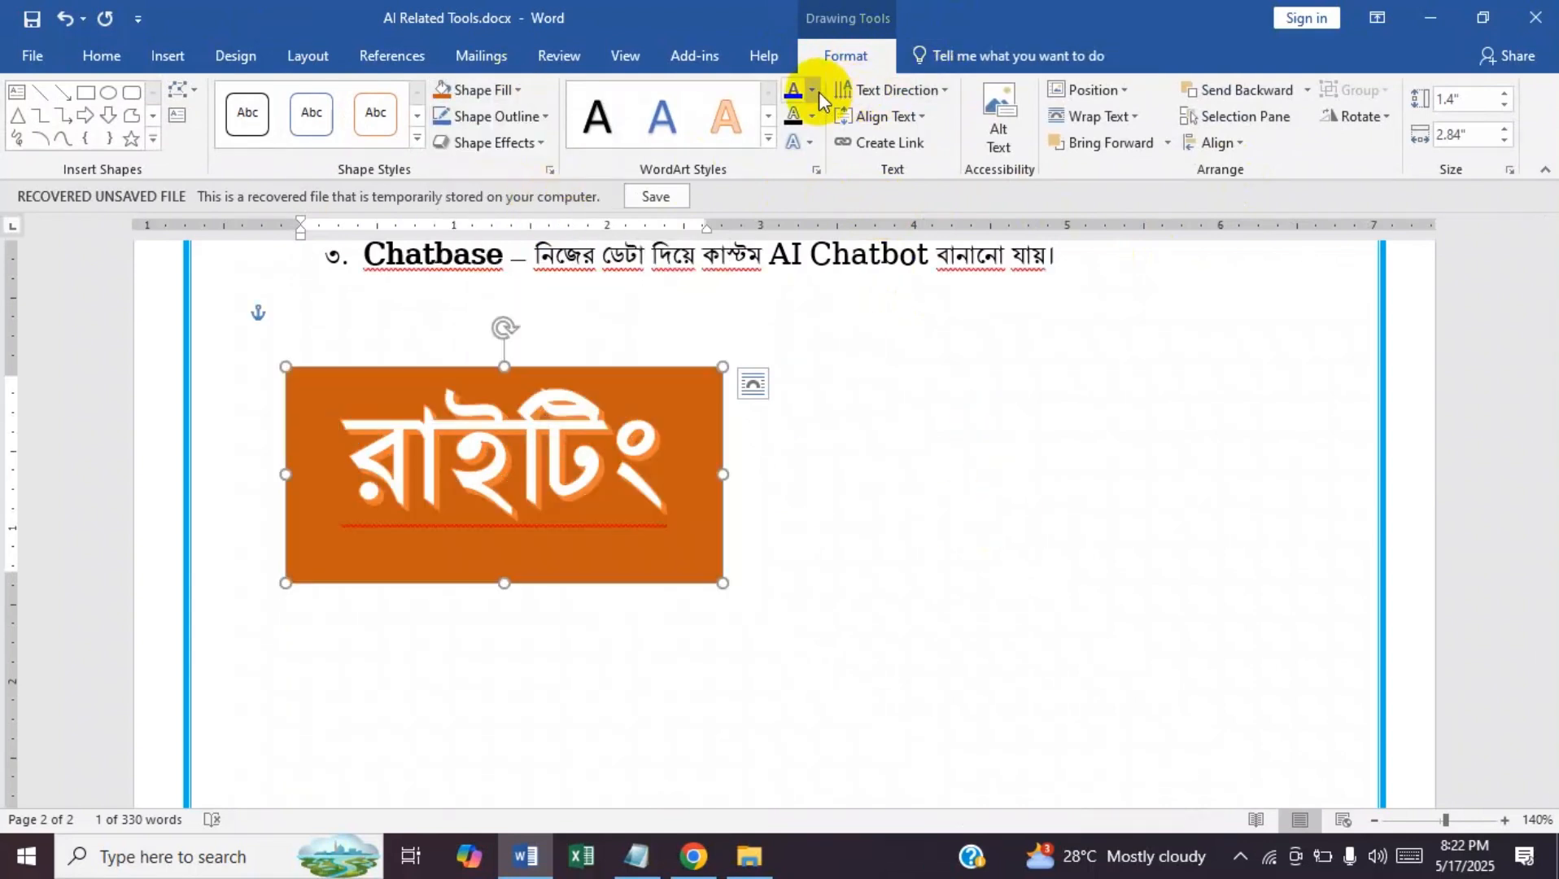
- Give the WordArt text the centered outer shadow and the middle reflection variation from the first row
click(812, 143)
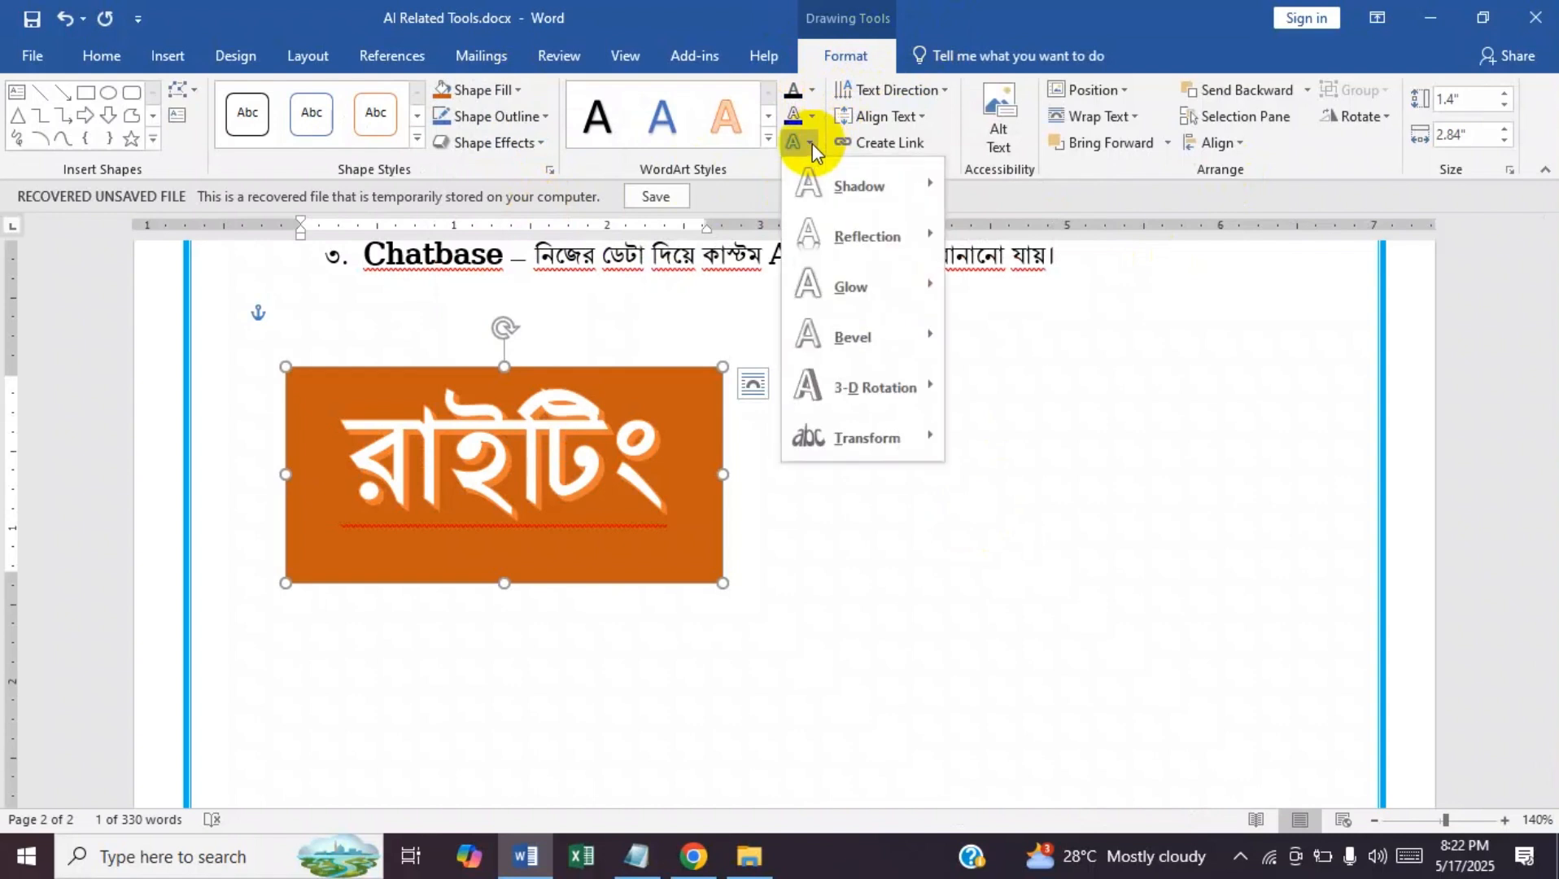
mouse_move(843, 189)
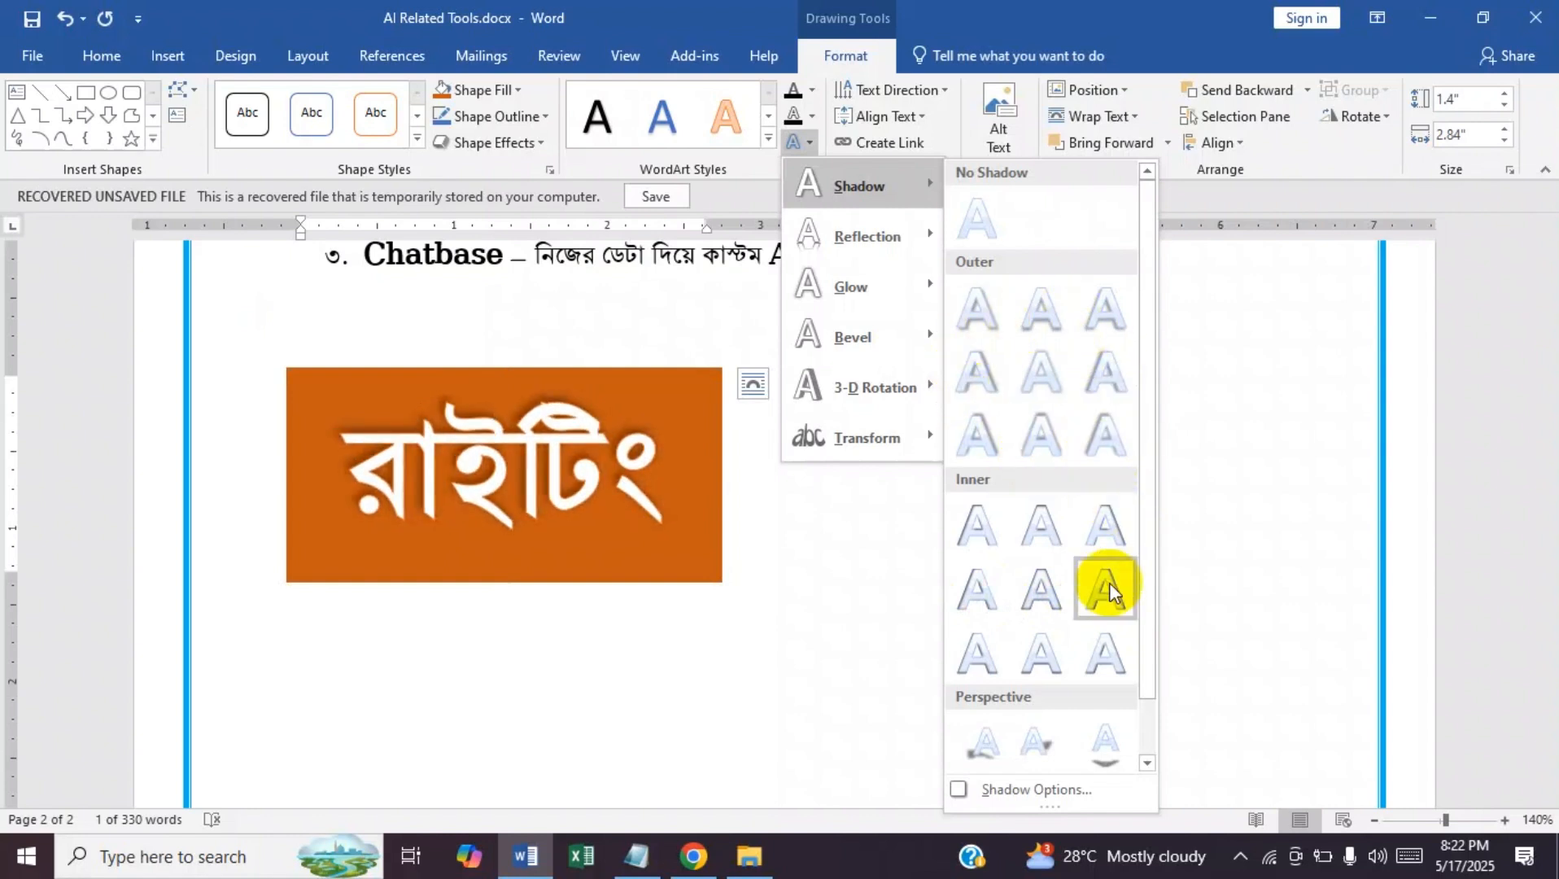
click(1042, 387)
click(807, 142)
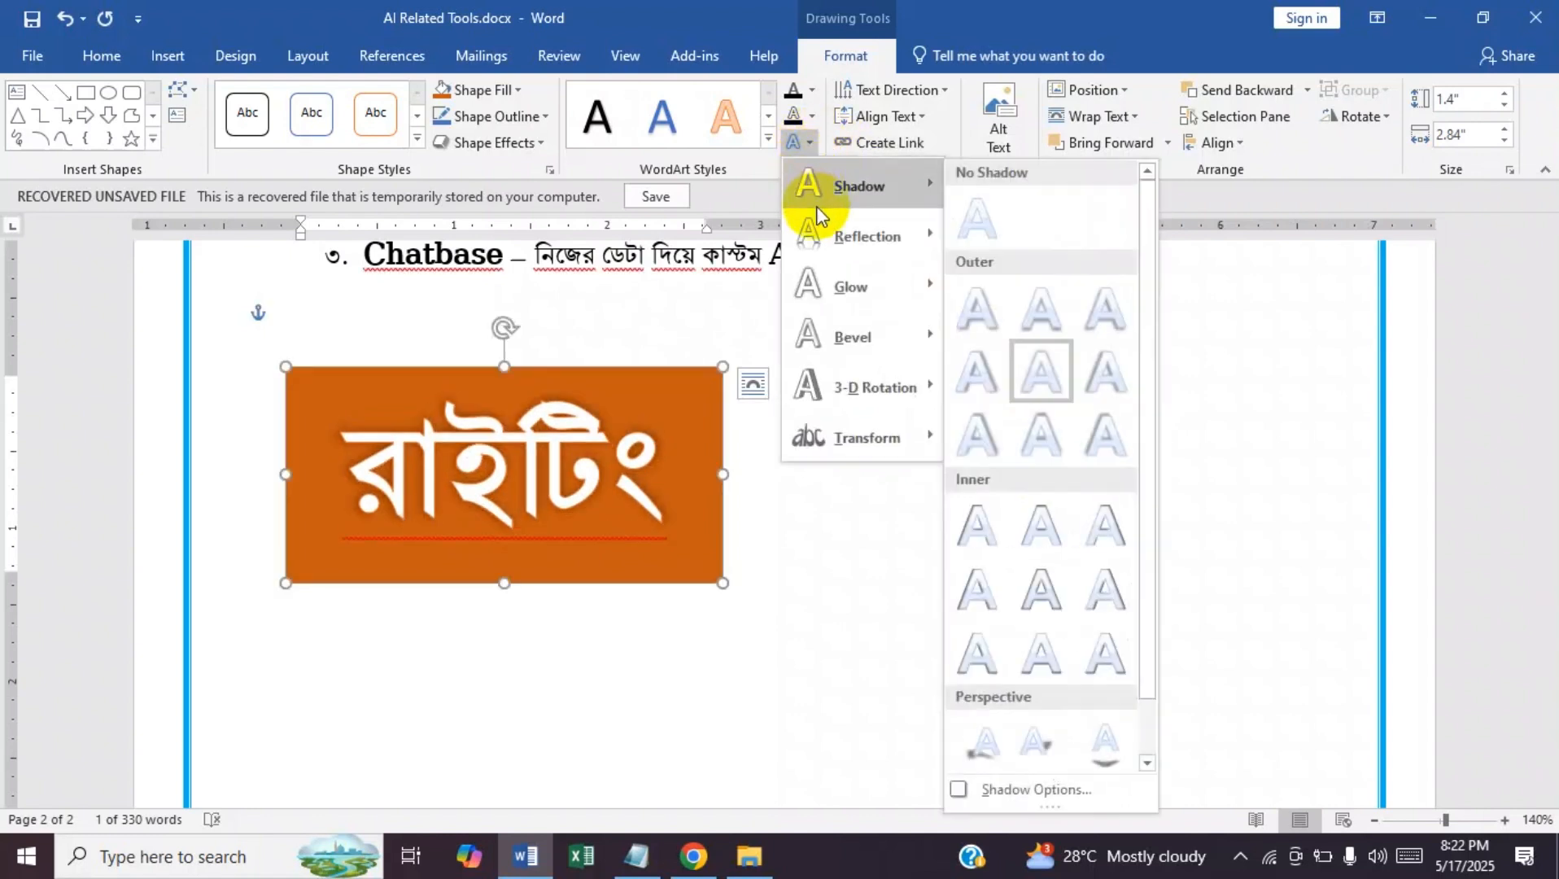
mouse_move(813, 236)
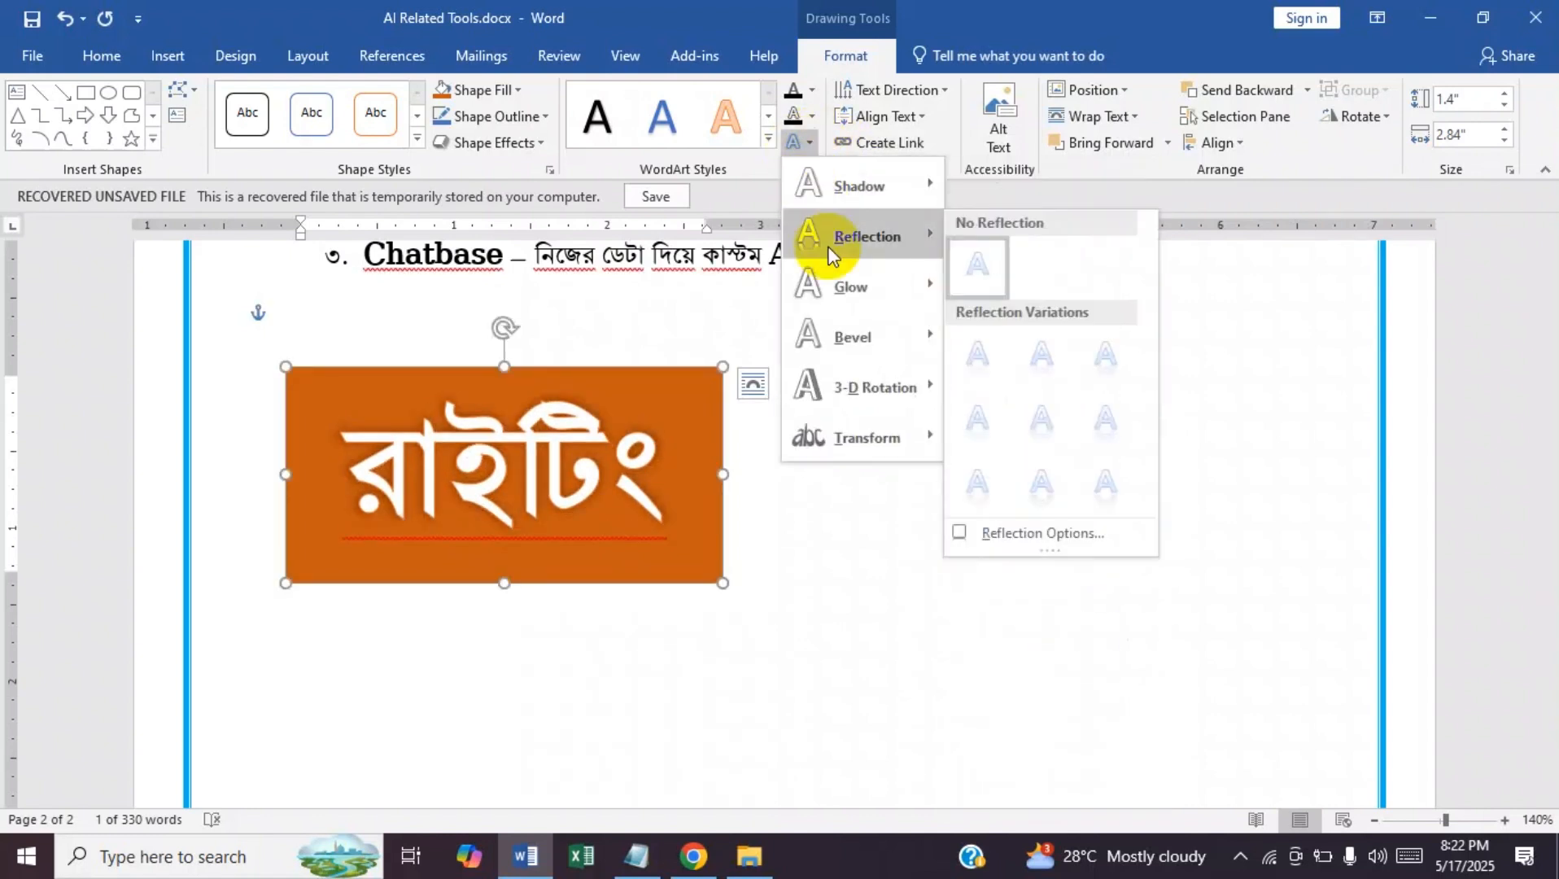
click(1057, 363)
- Apply the downward-curving warp transform to the WordArt text
click(797, 142)
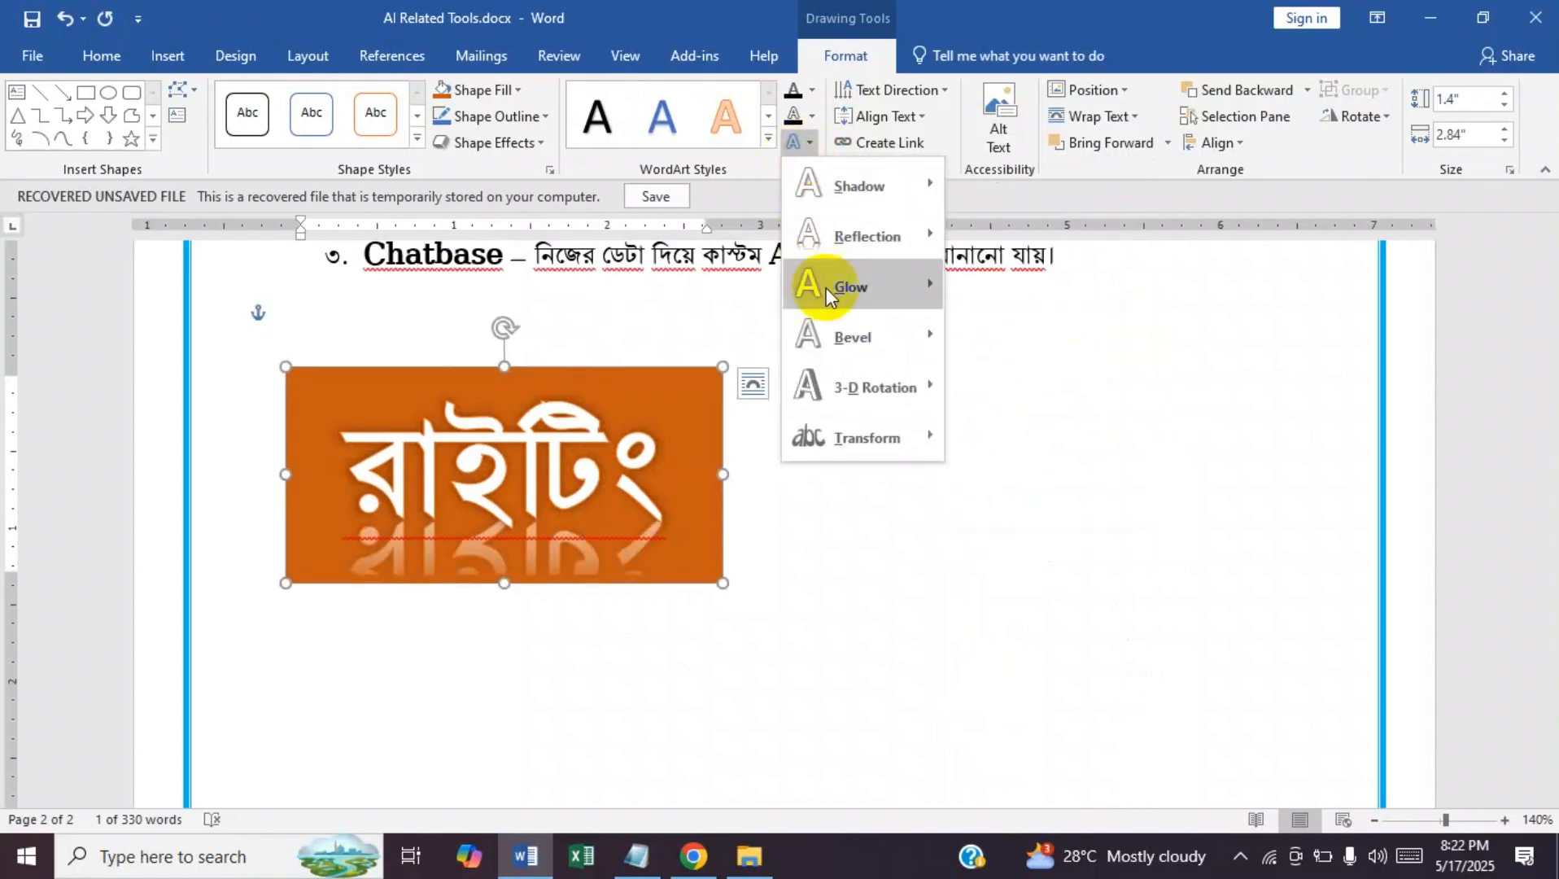
mouse_move(863, 296)
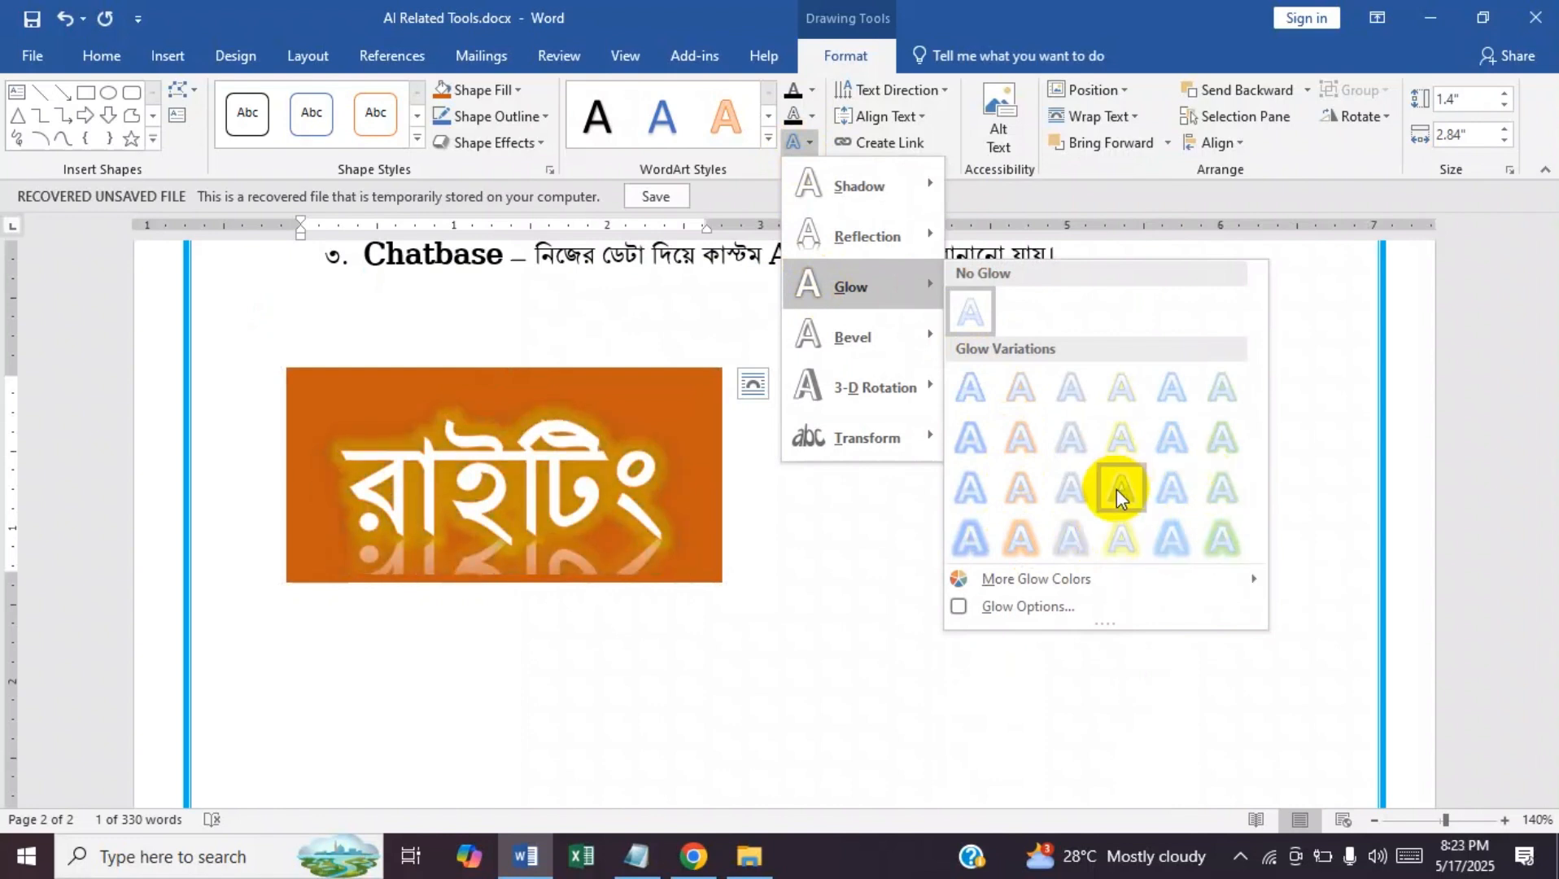
mouse_move(850, 435)
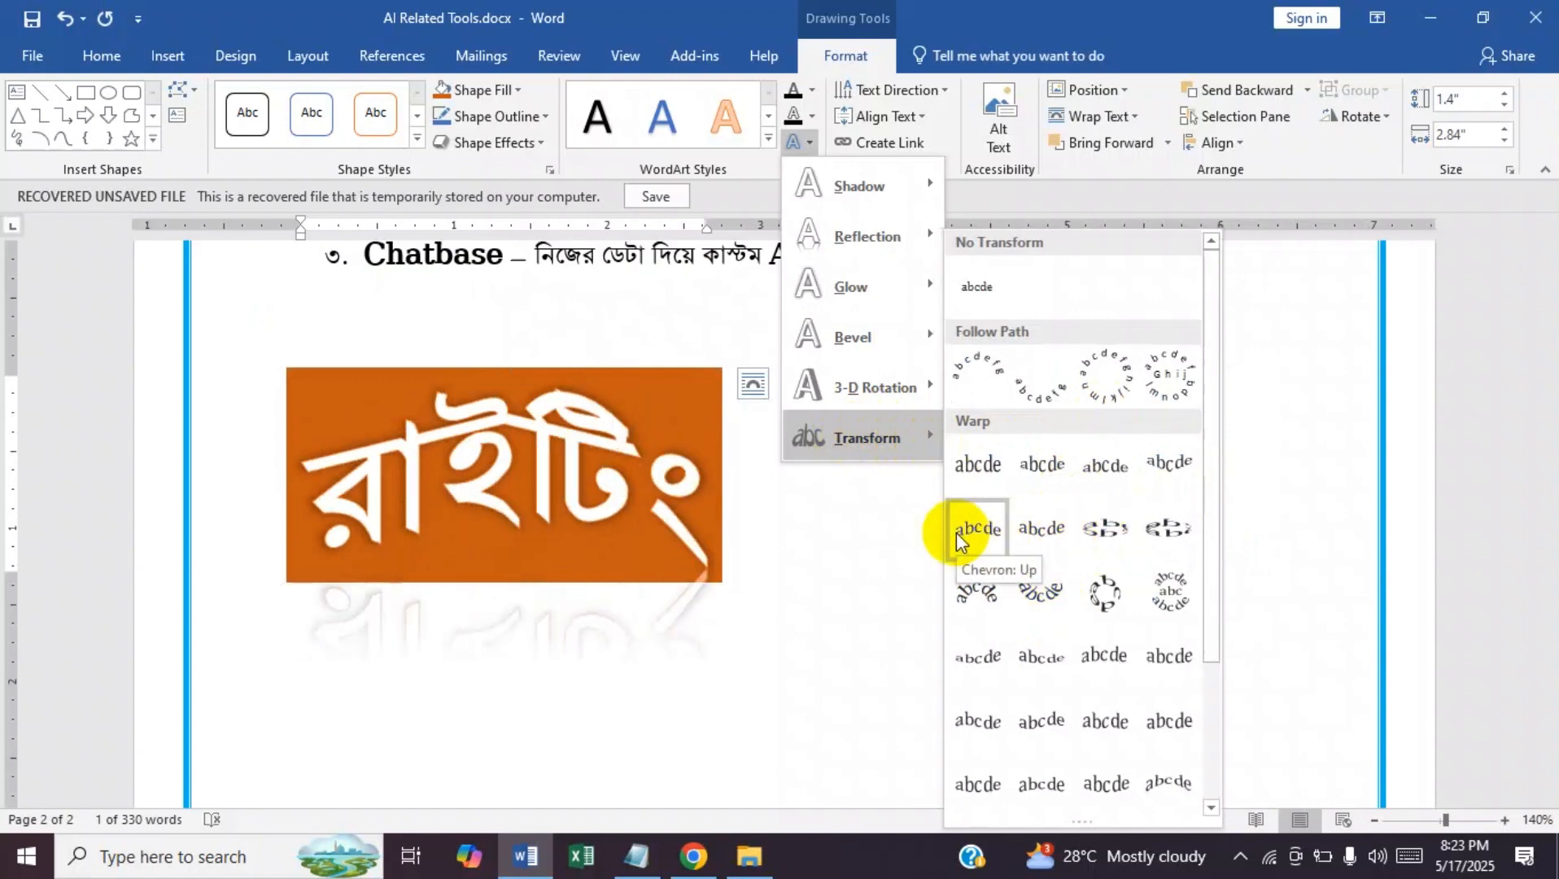
click(1034, 665)
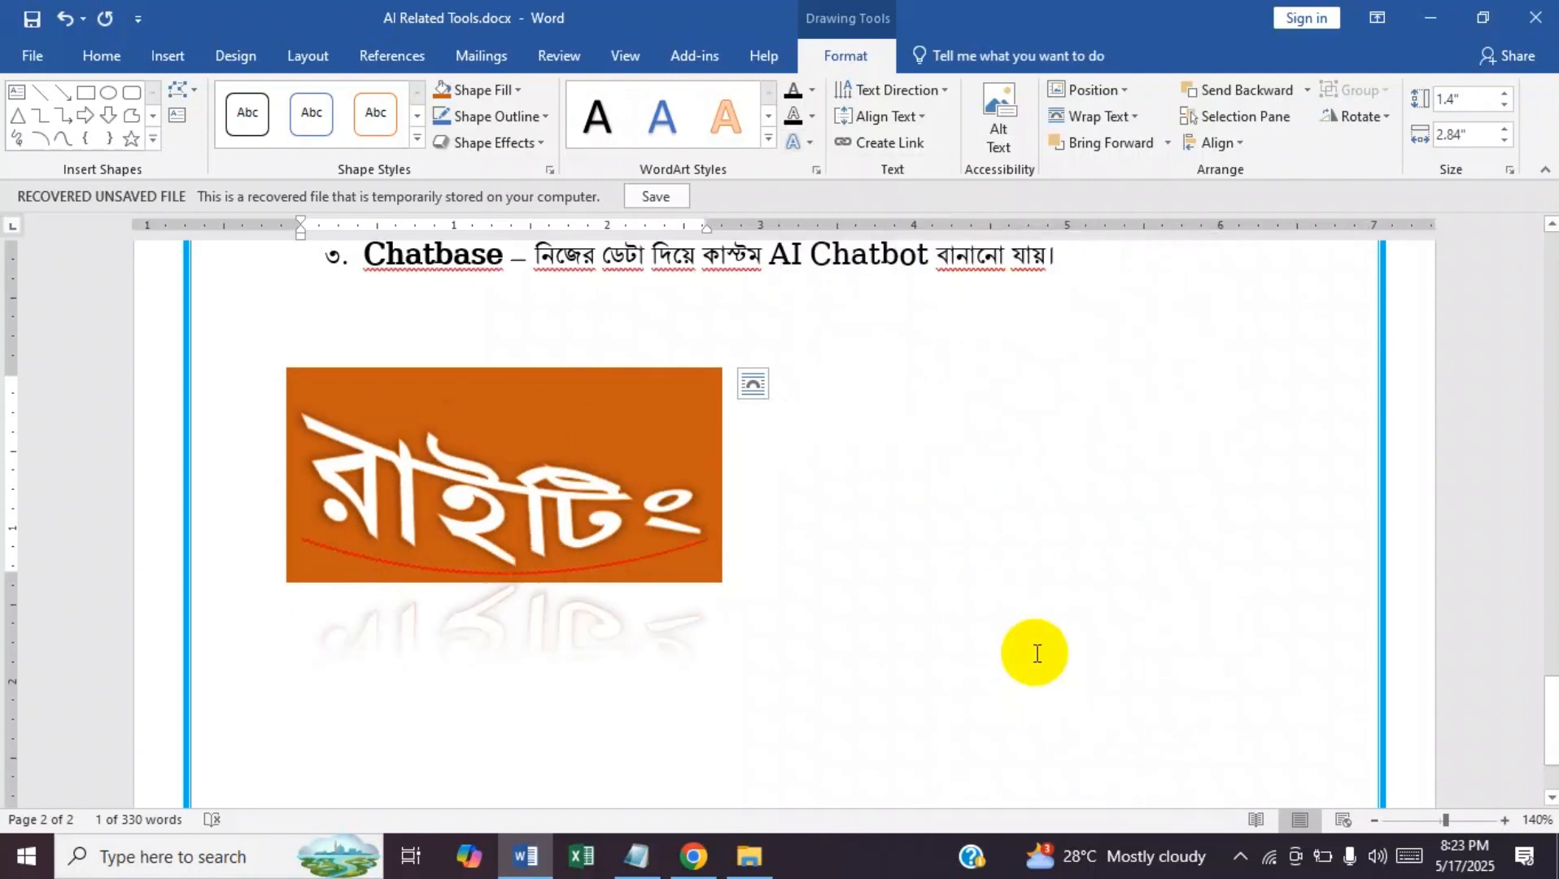
- Fill the WordArt text with yellow and set its text outline color to Light Blue
click(811, 91)
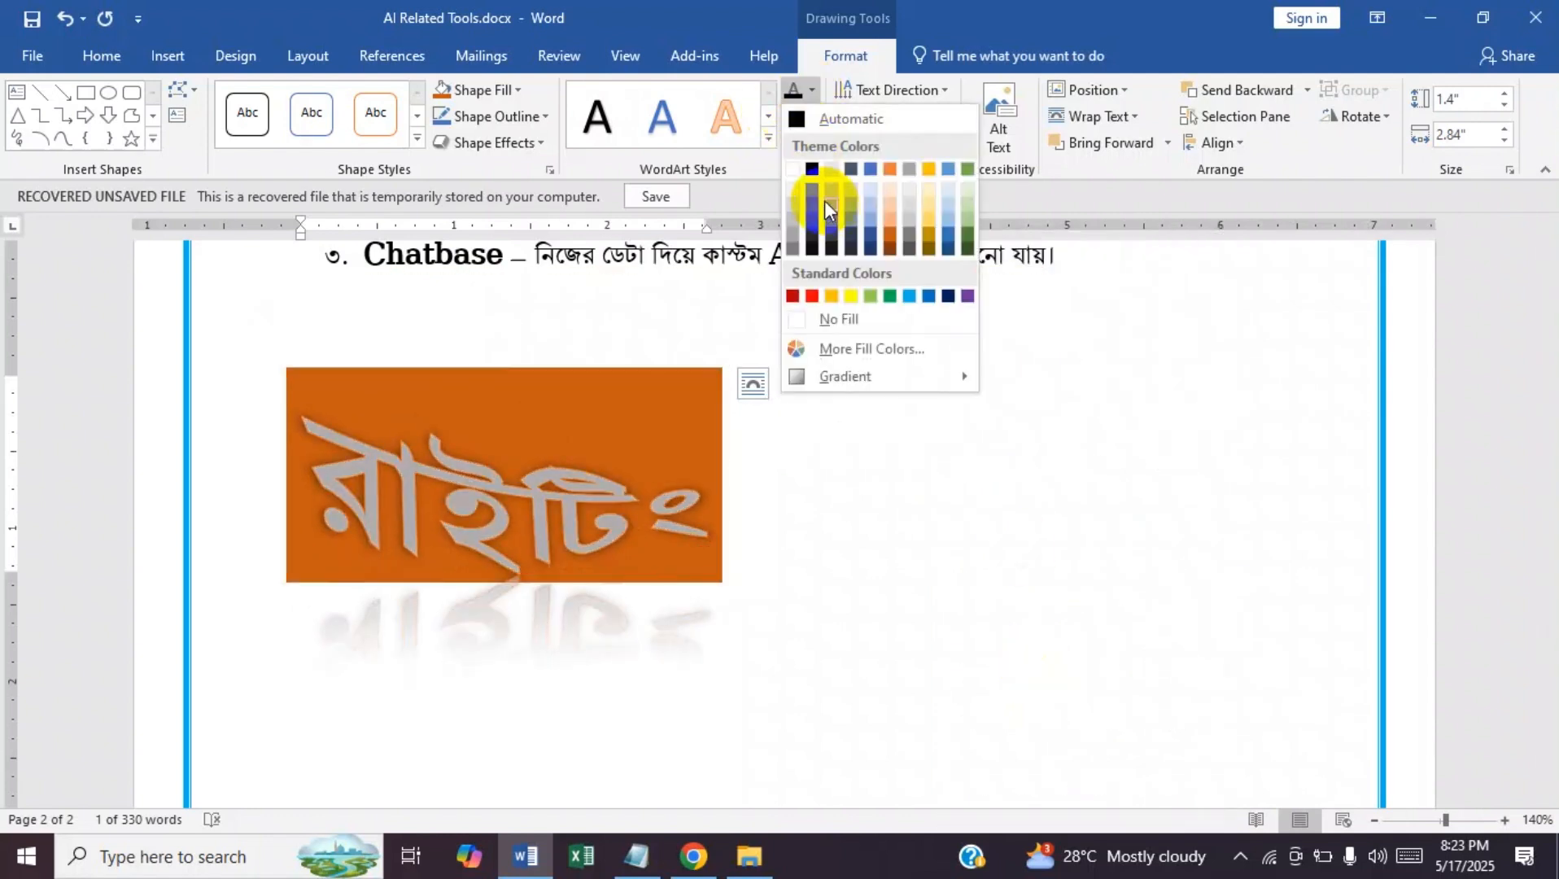
click(850, 296)
click(812, 119)
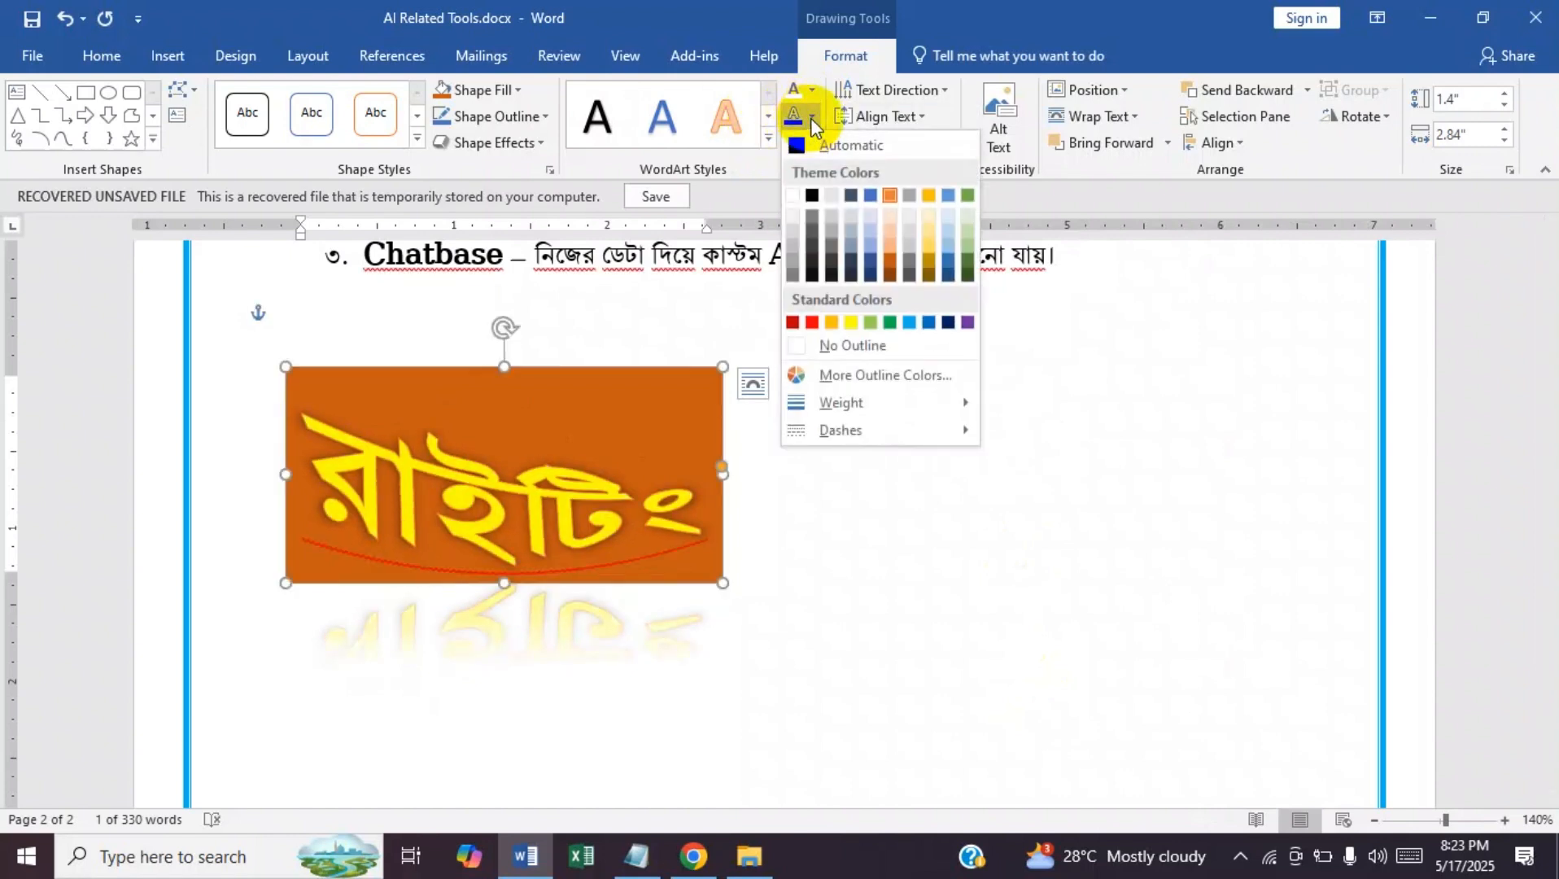
click(852, 245)
click(672, 405)
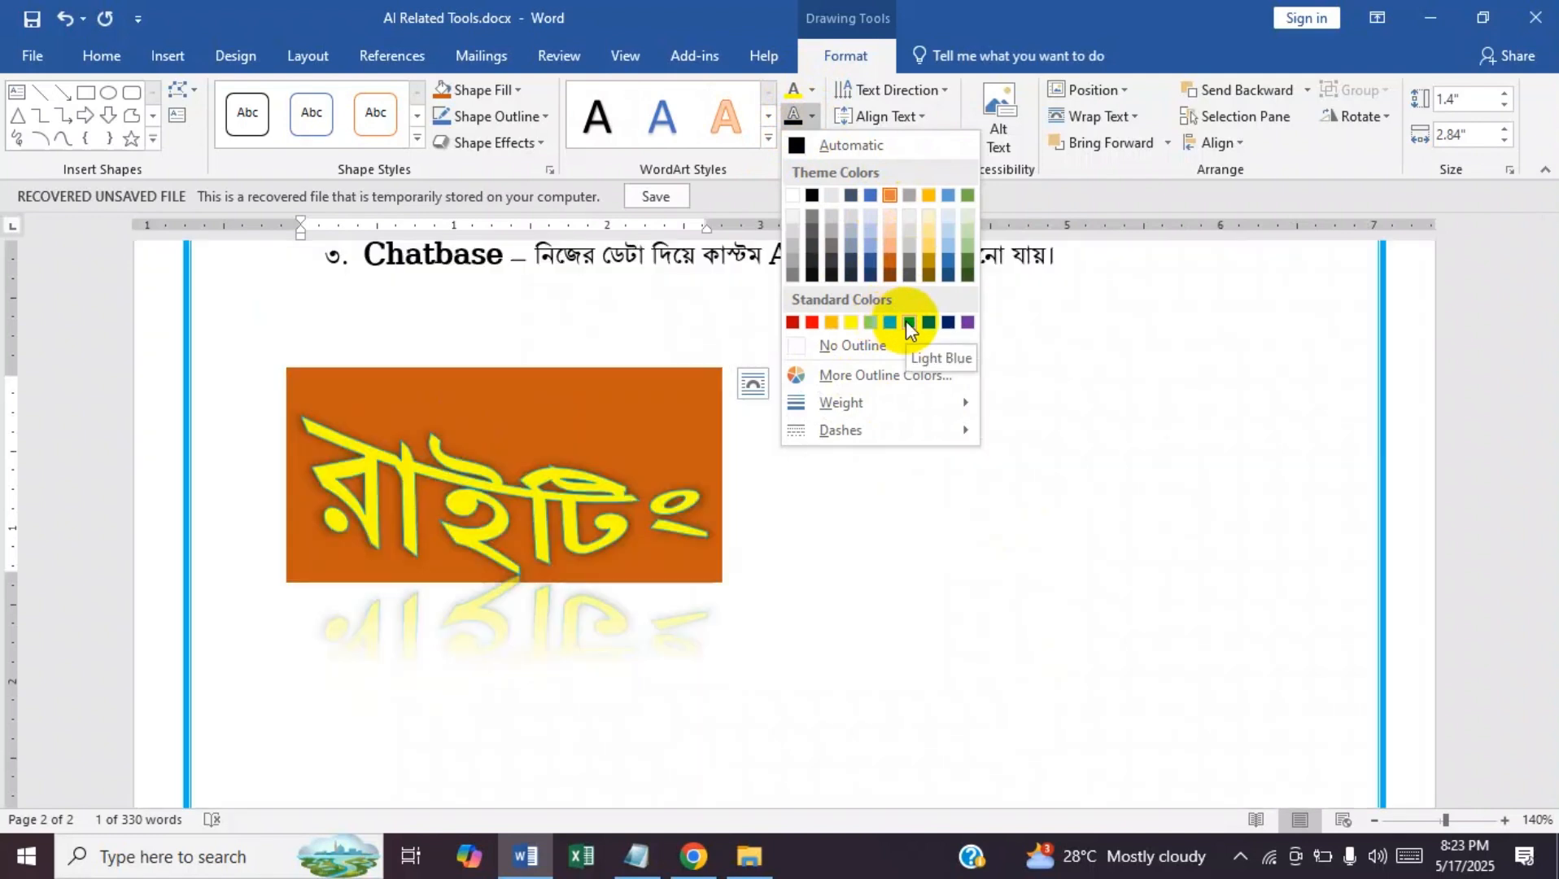
click(907, 320)
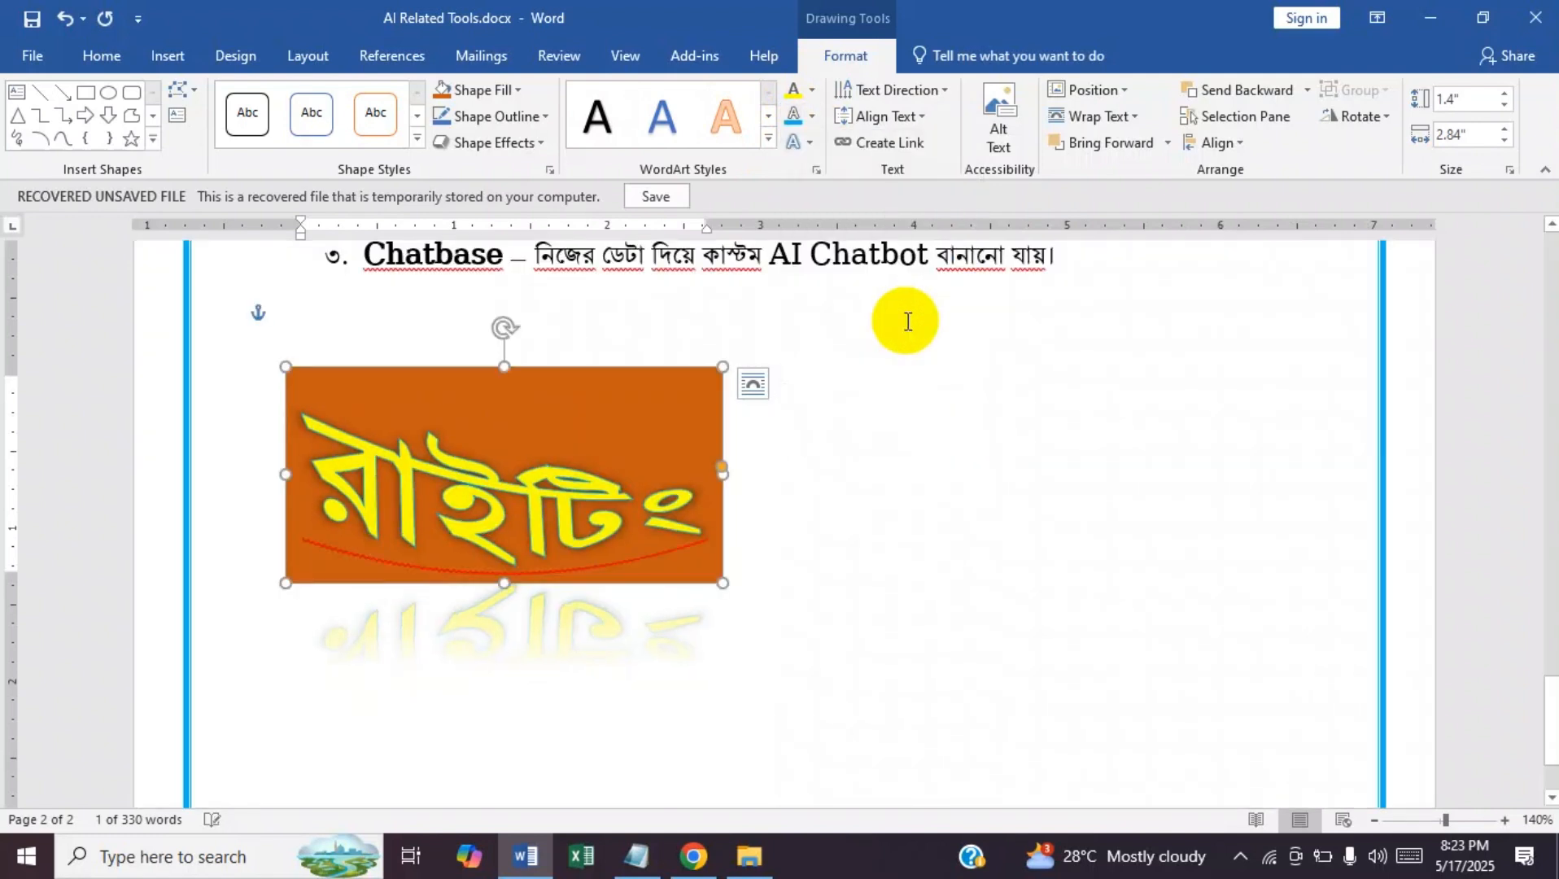
- Set the WordArt text outline weight to 2¼ pt
click(806, 119)
mouse_move(855, 407)
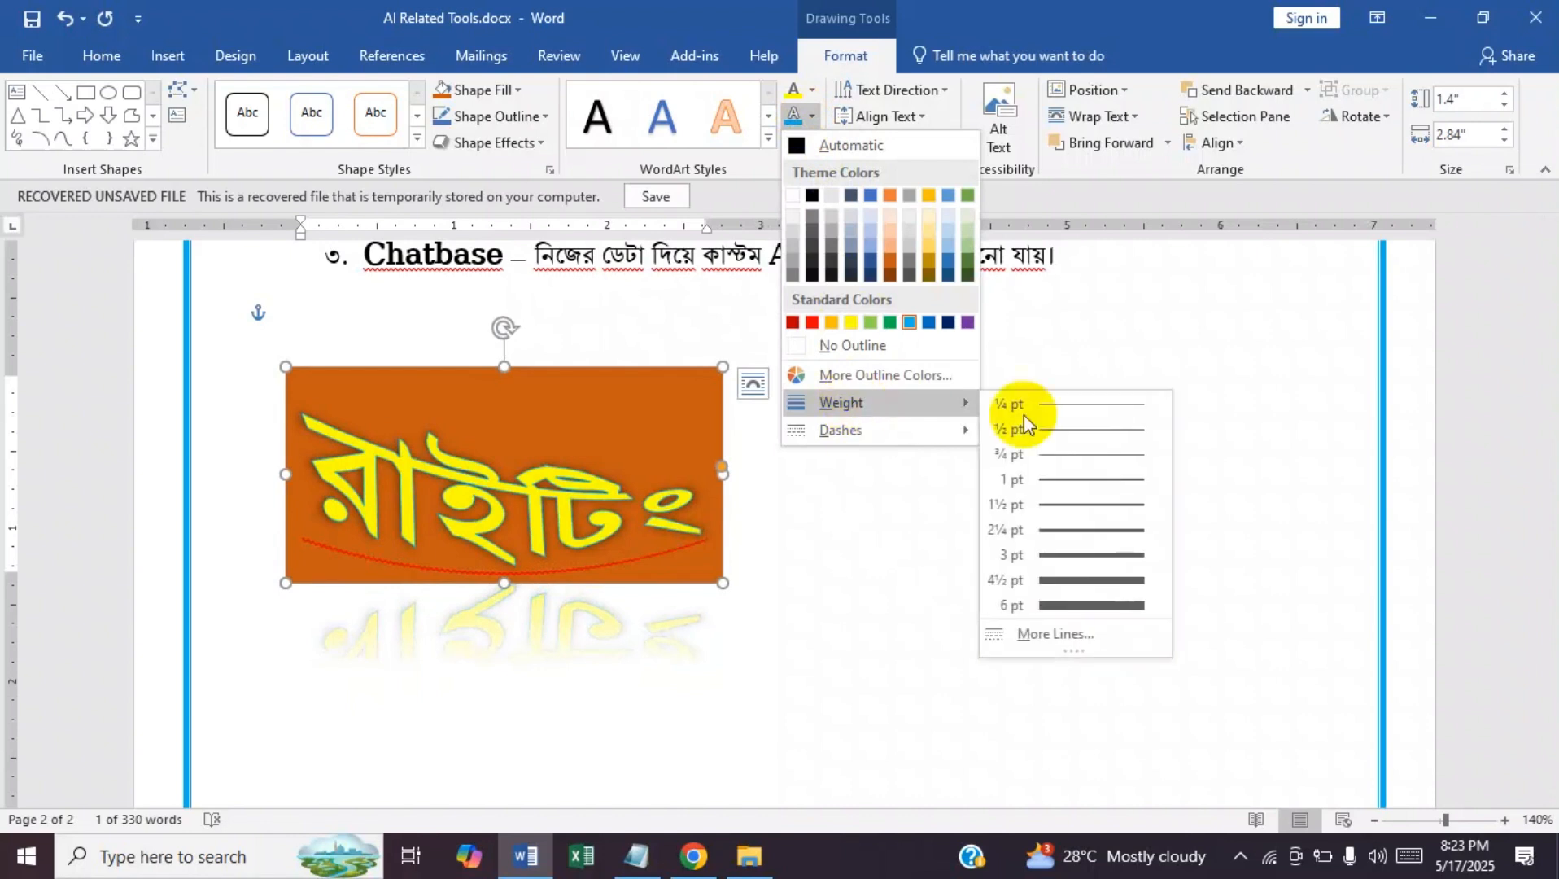
click(1091, 531)
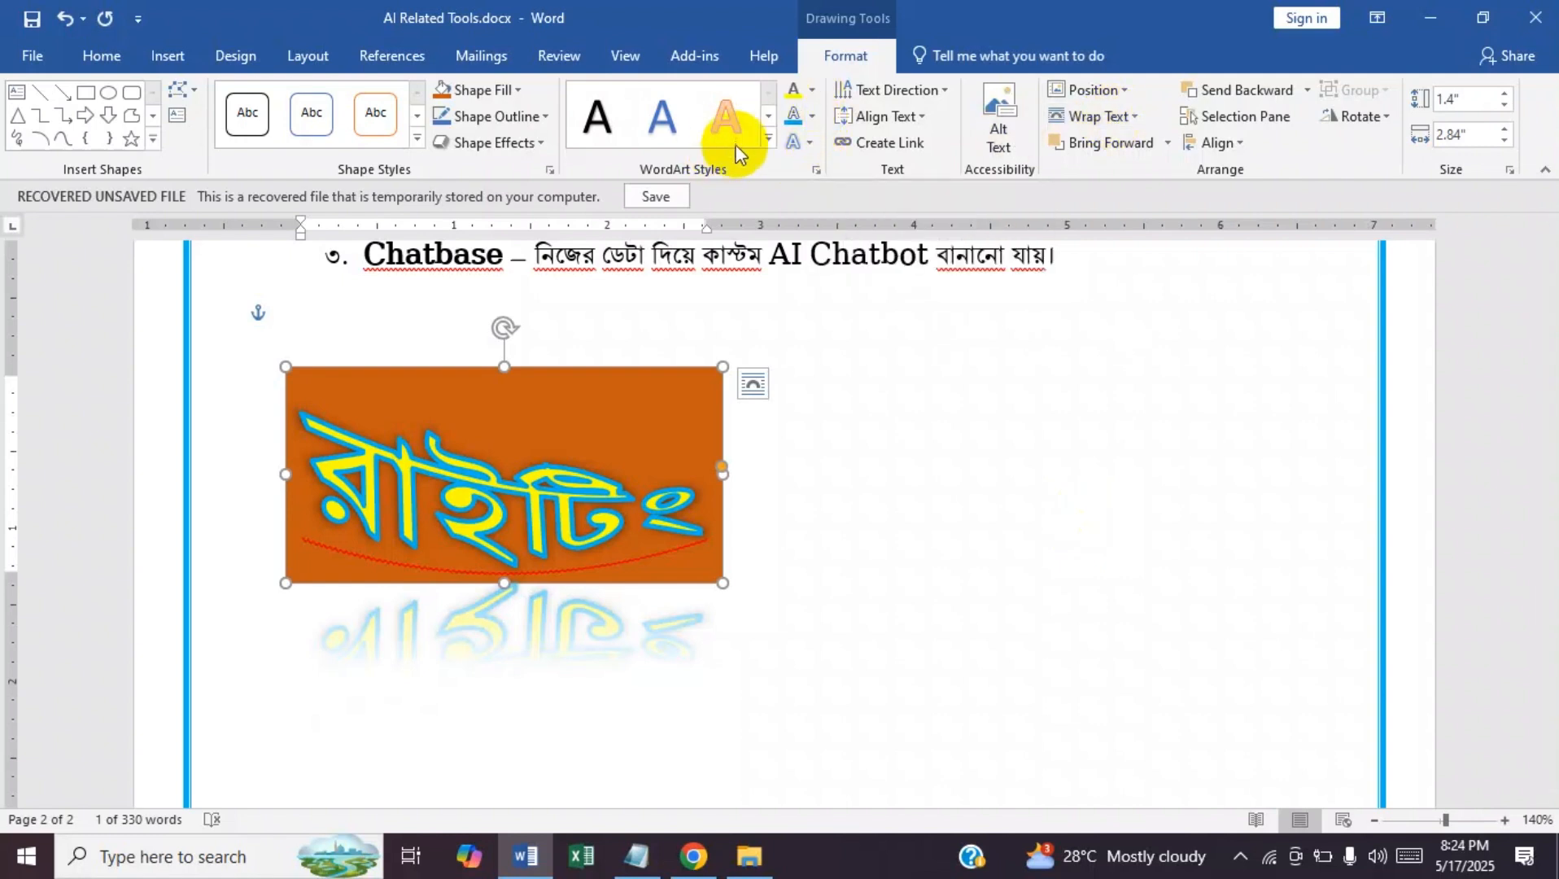
click(766, 138)
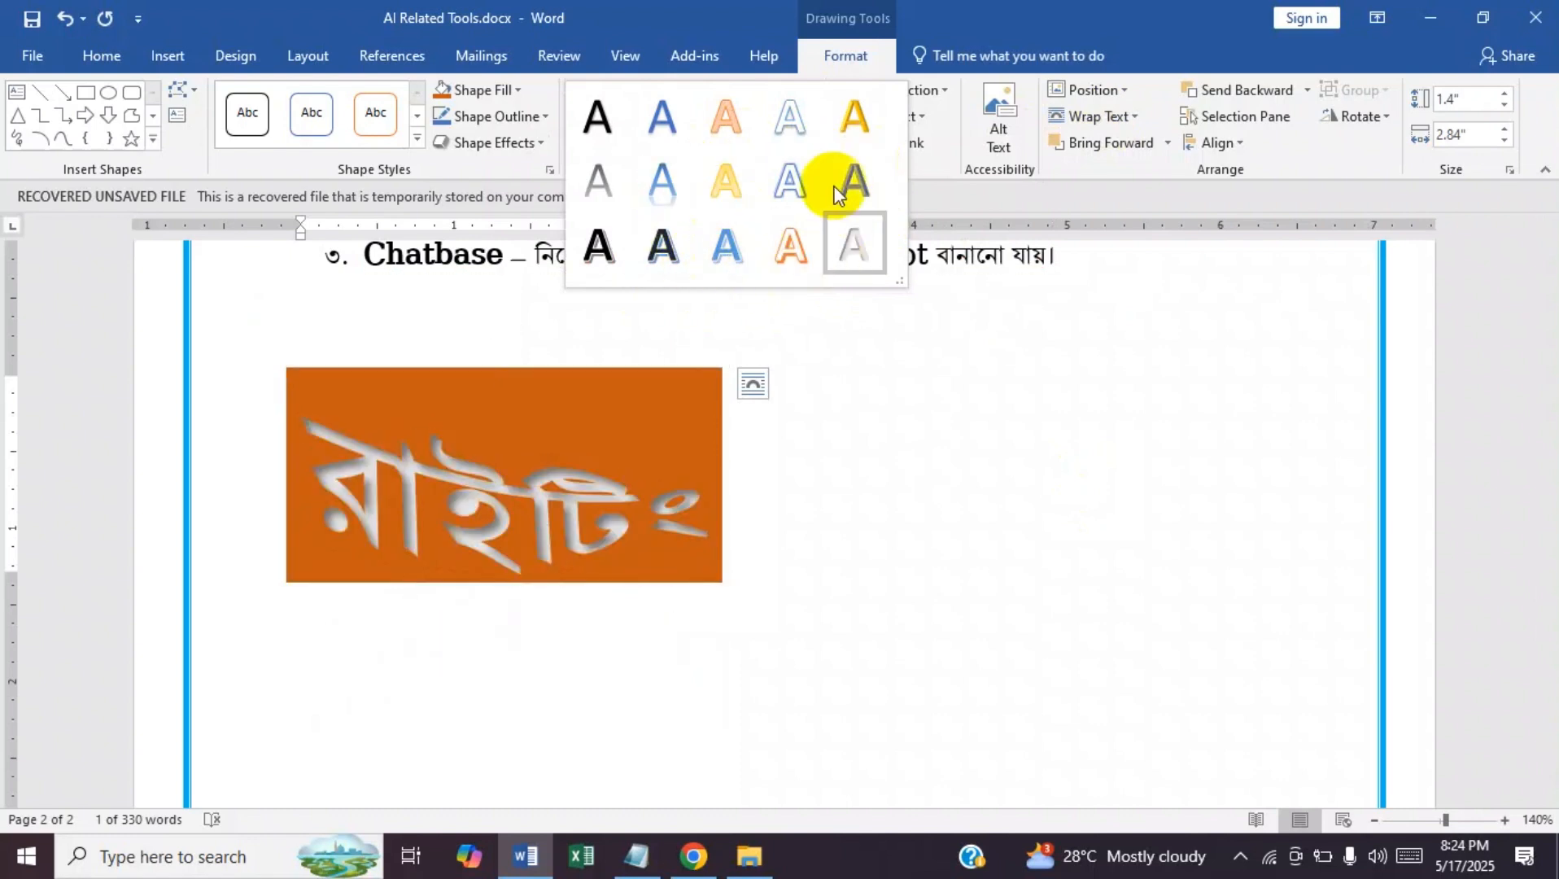
click(942, 24)
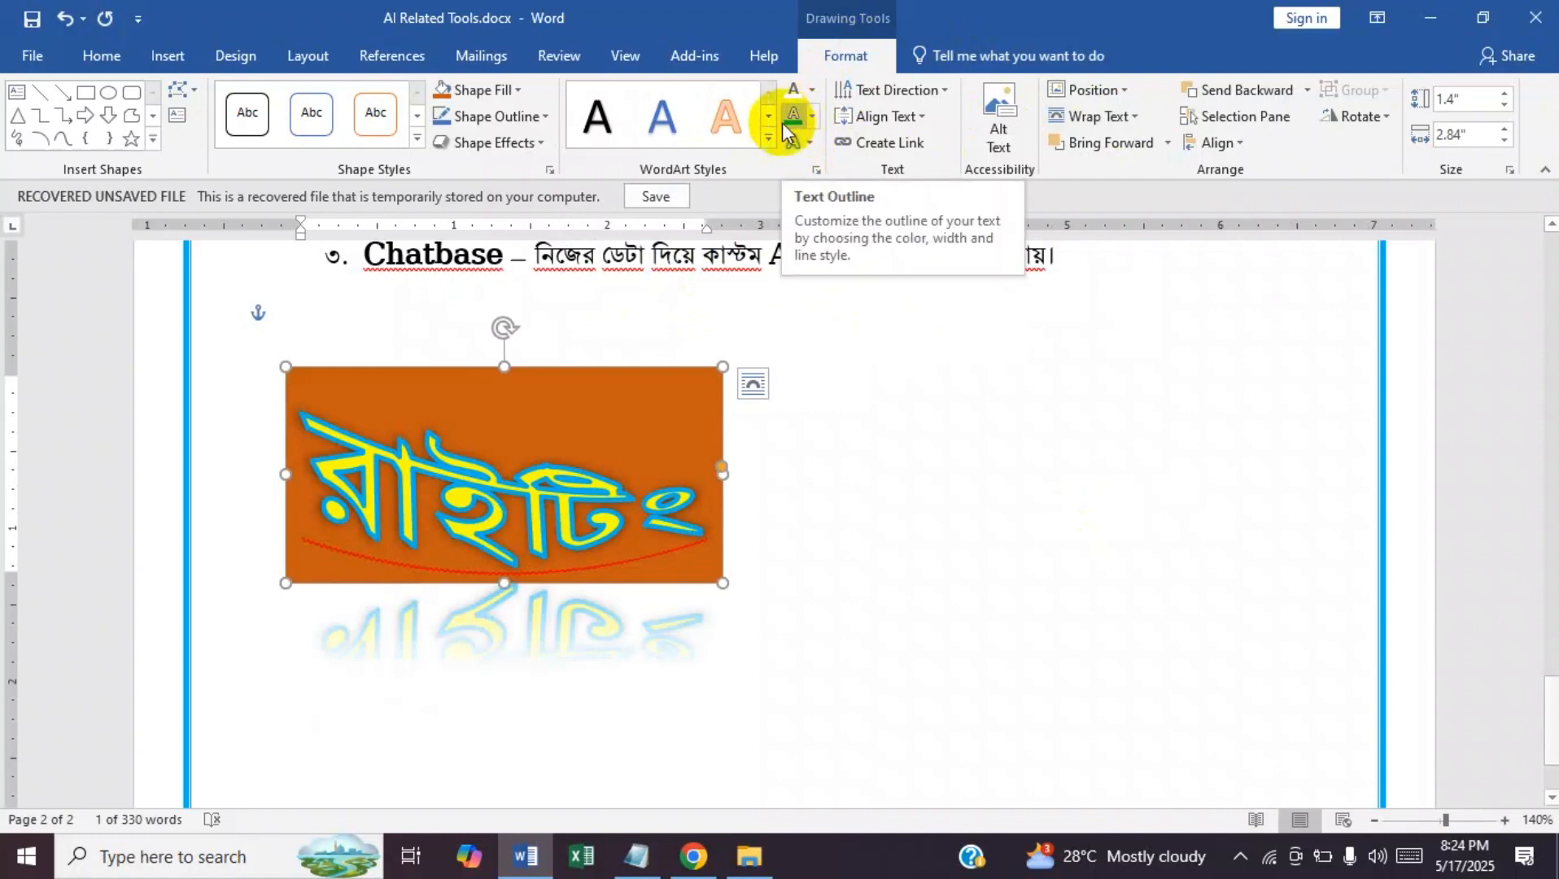
click(763, 142)
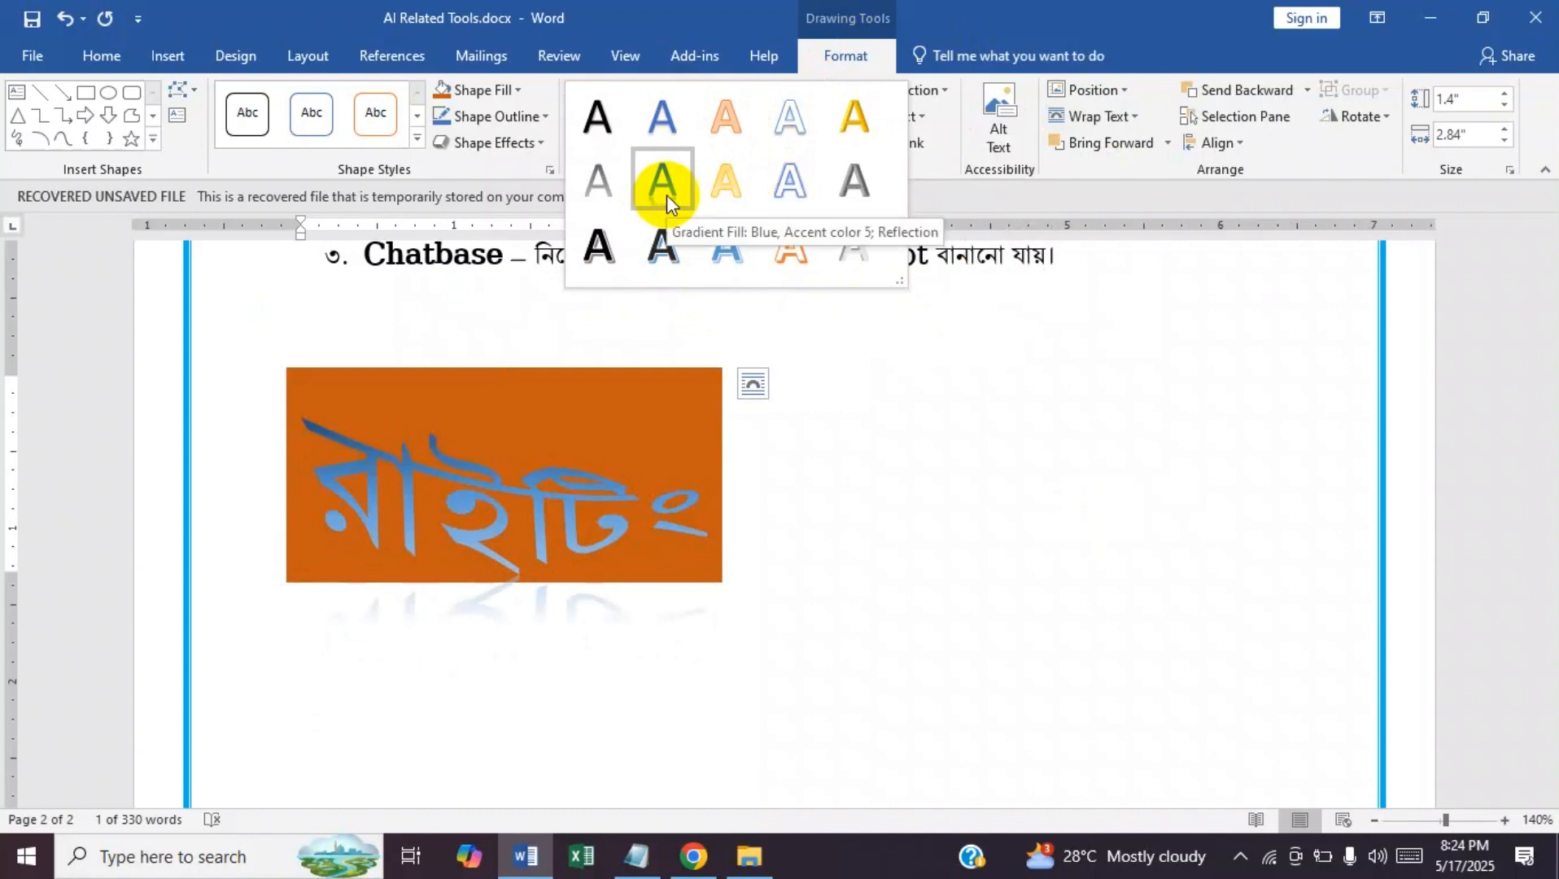
click(511, 171)
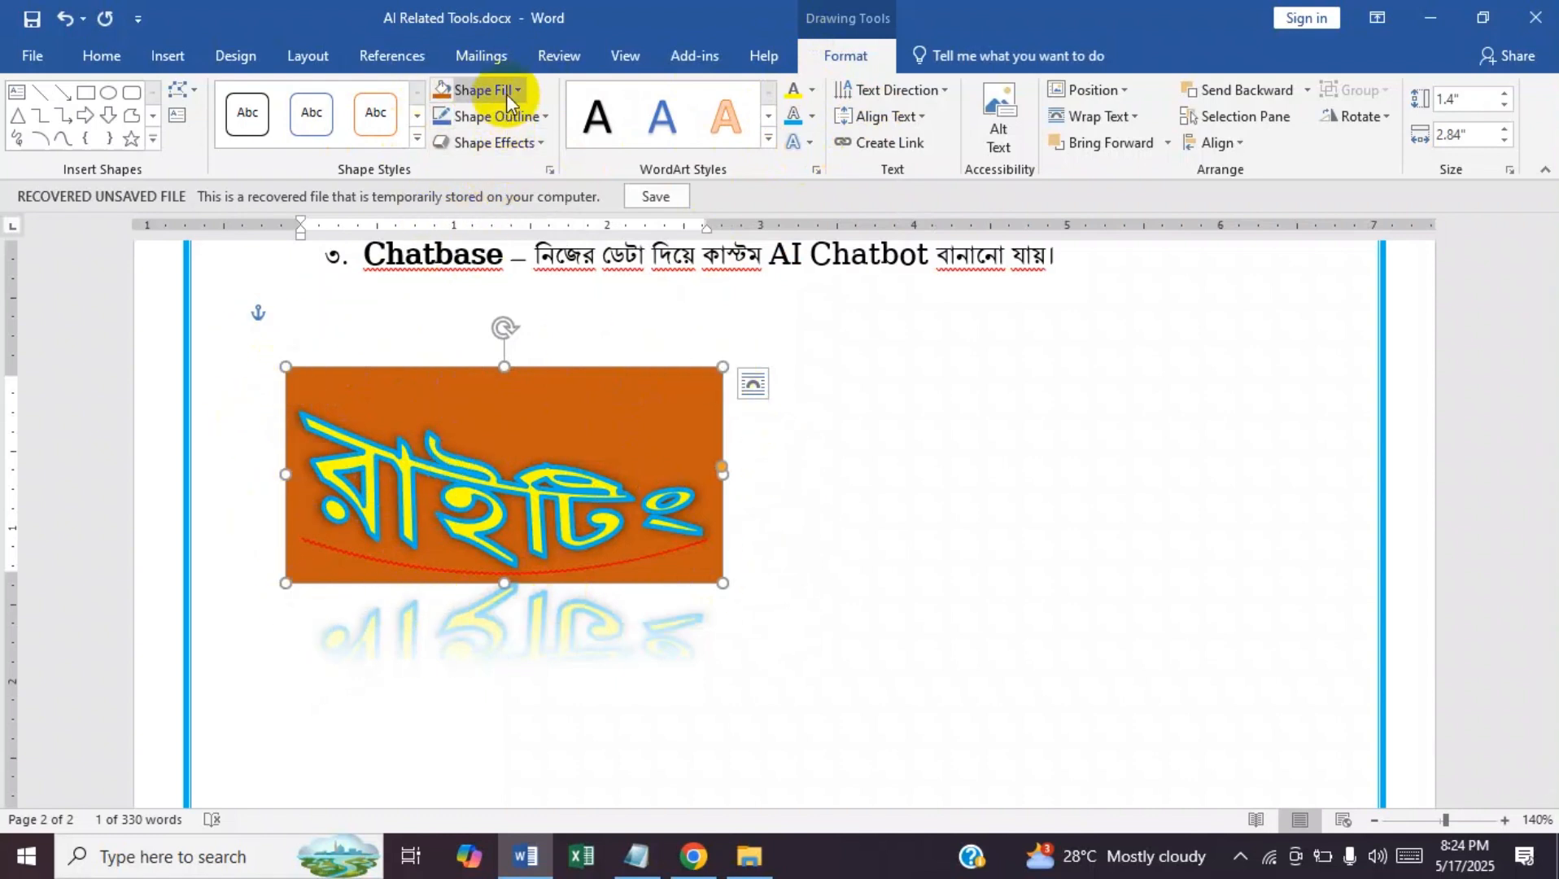
- Give the WordArt box a yellow shape outline with a 3 pt weight
click(534, 117)
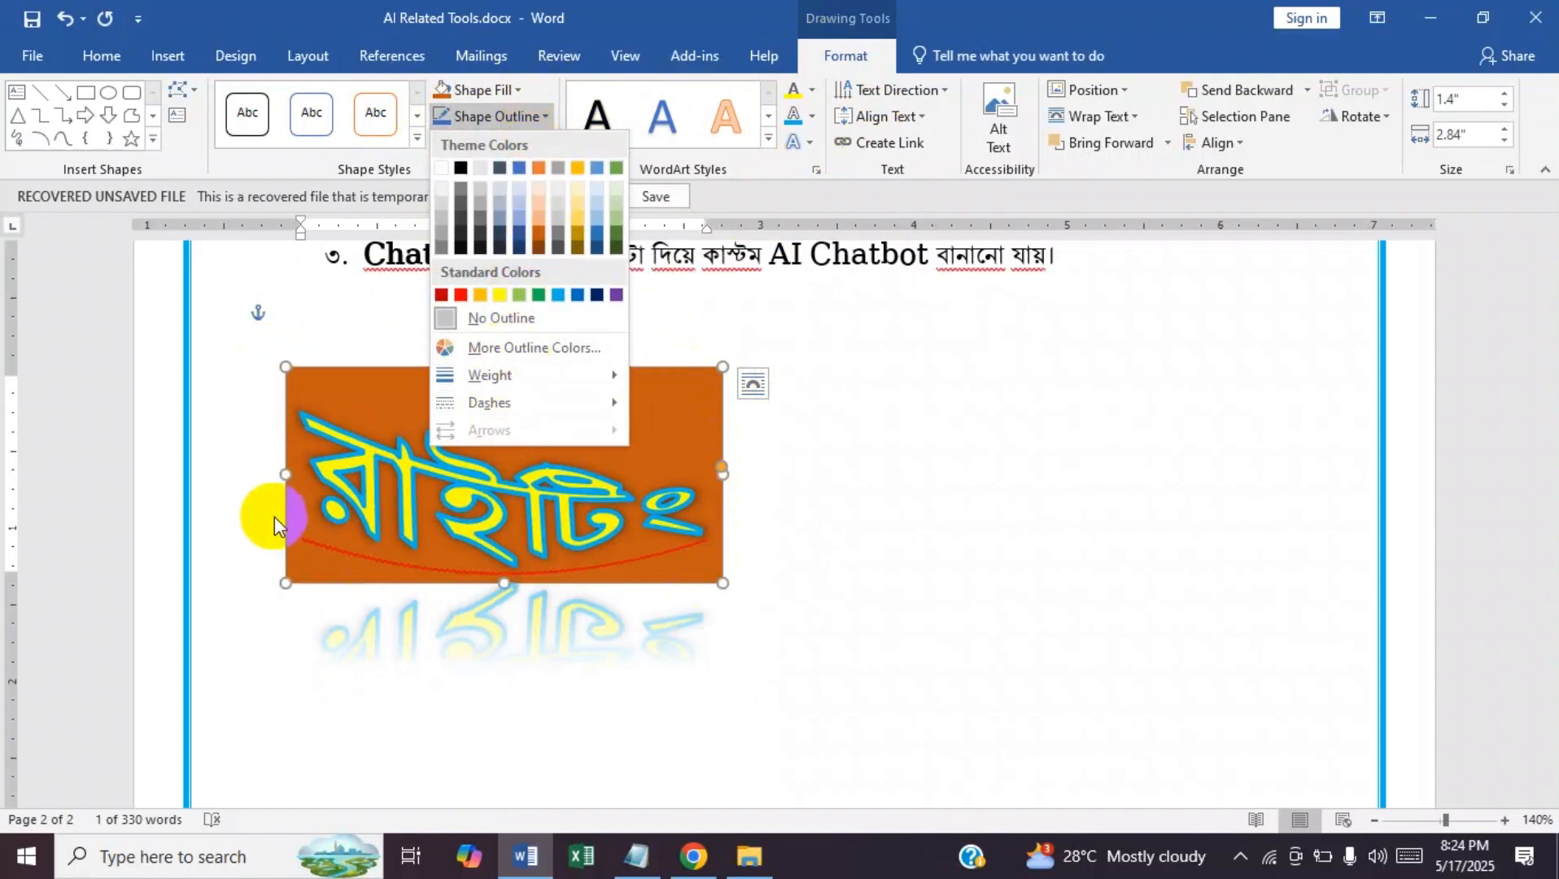
click(510, 375)
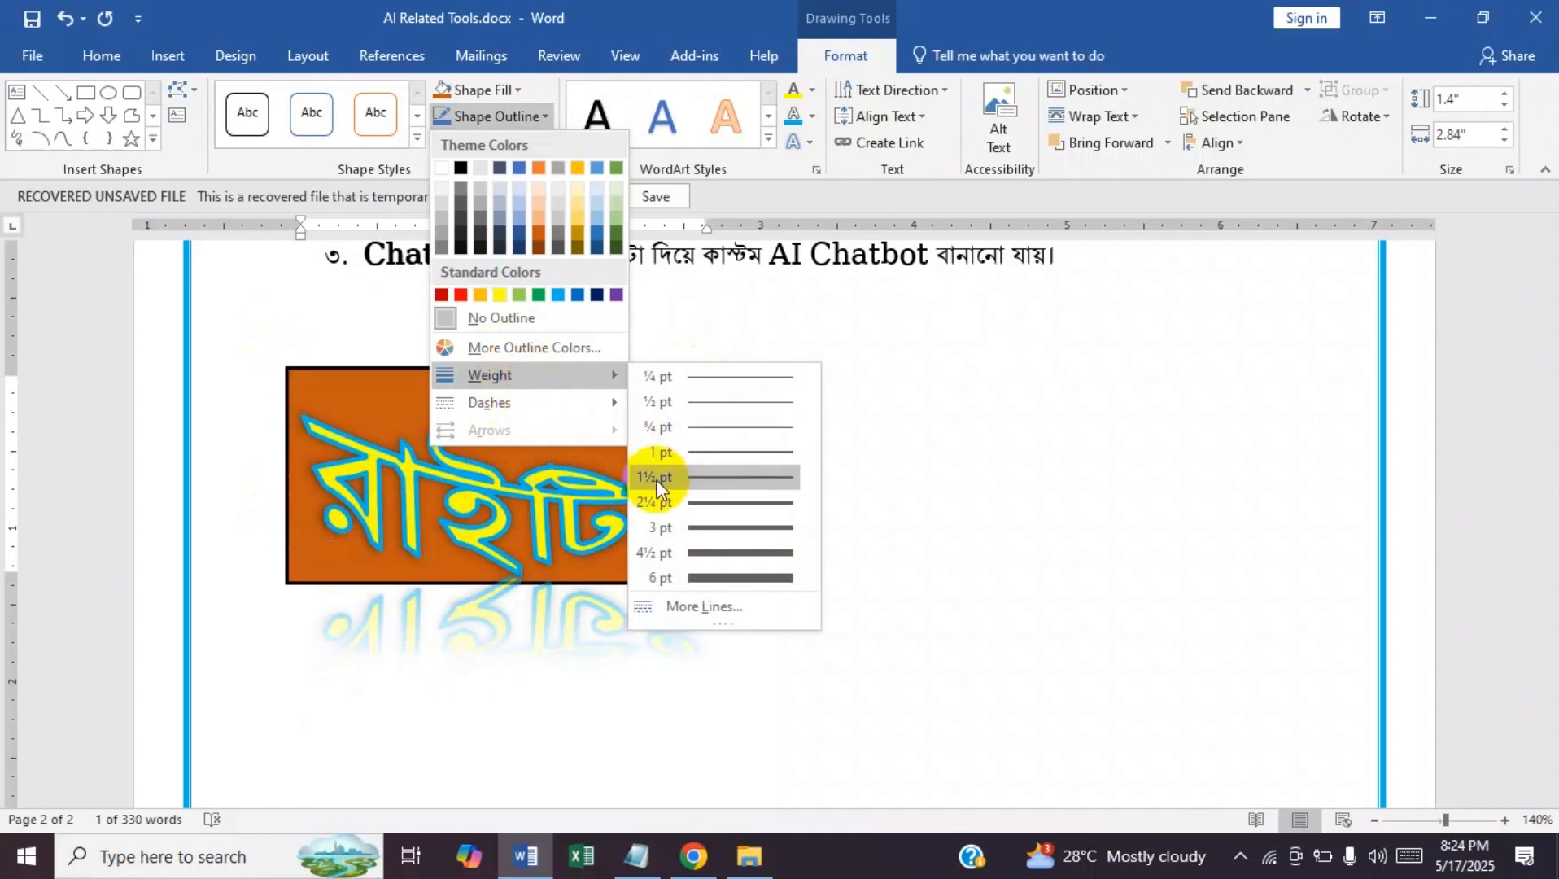
click(732, 534)
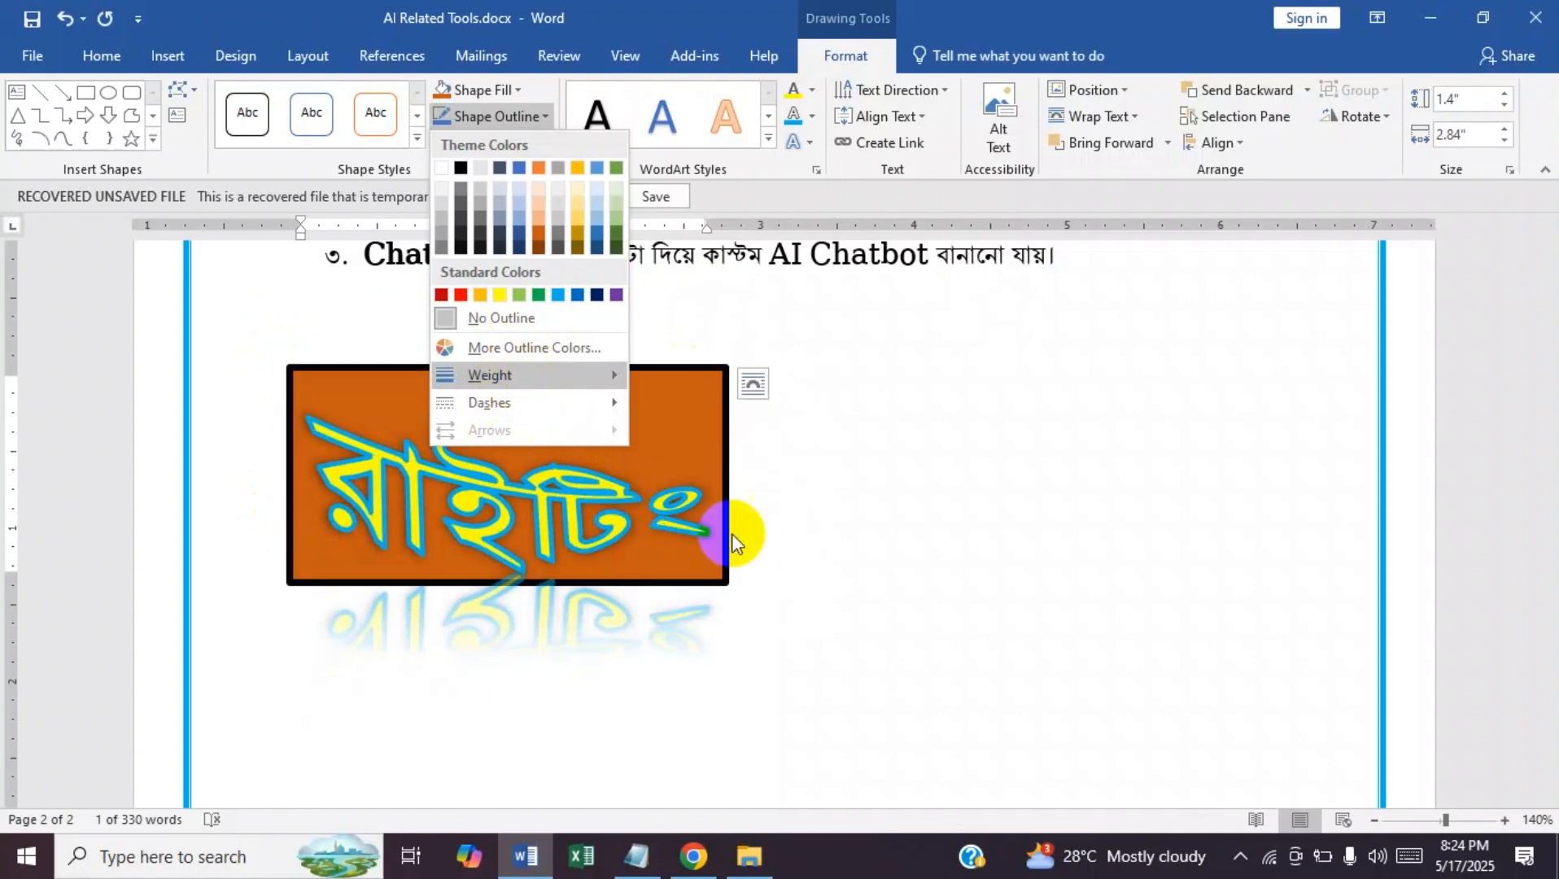
click(512, 122)
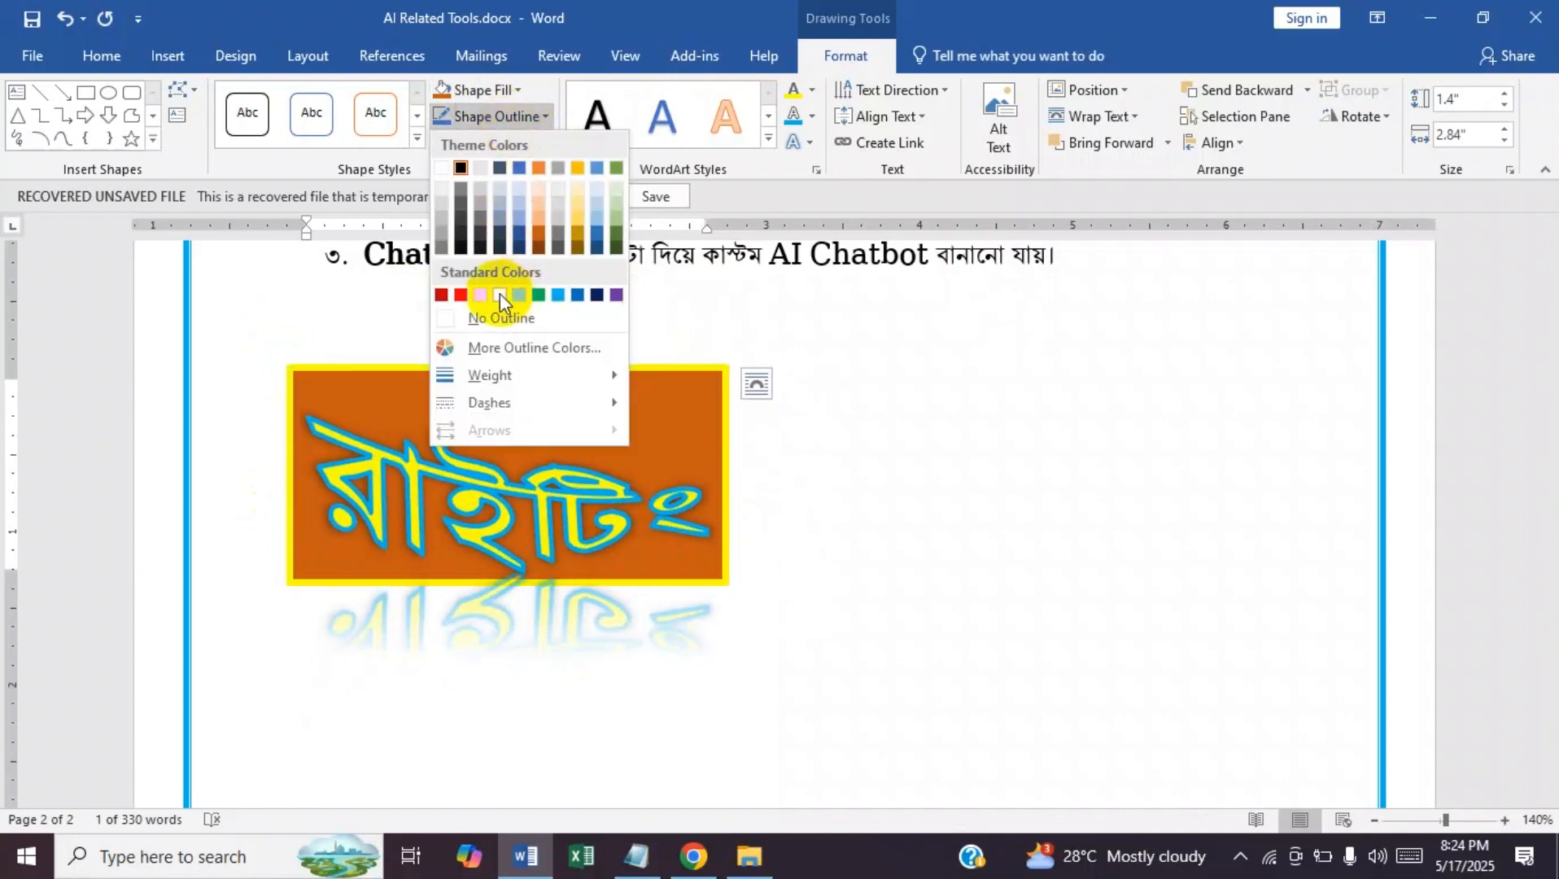
click(500, 293)
- Add the orange glow from the second row of variations and an outer shadow to the WordArt box
click(520, 144)
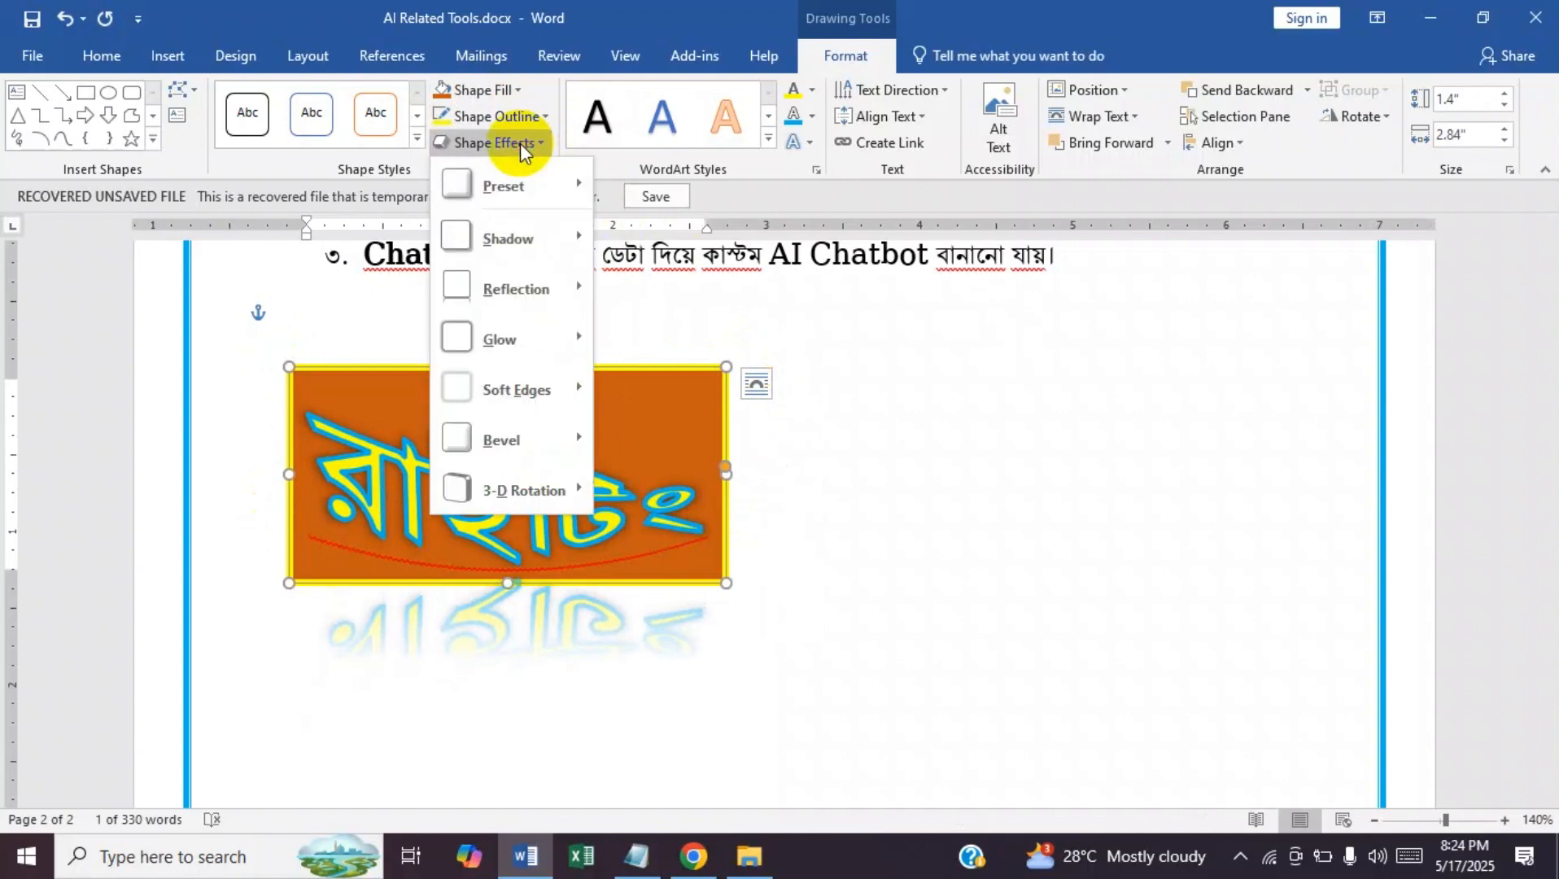
mouse_move(504, 338)
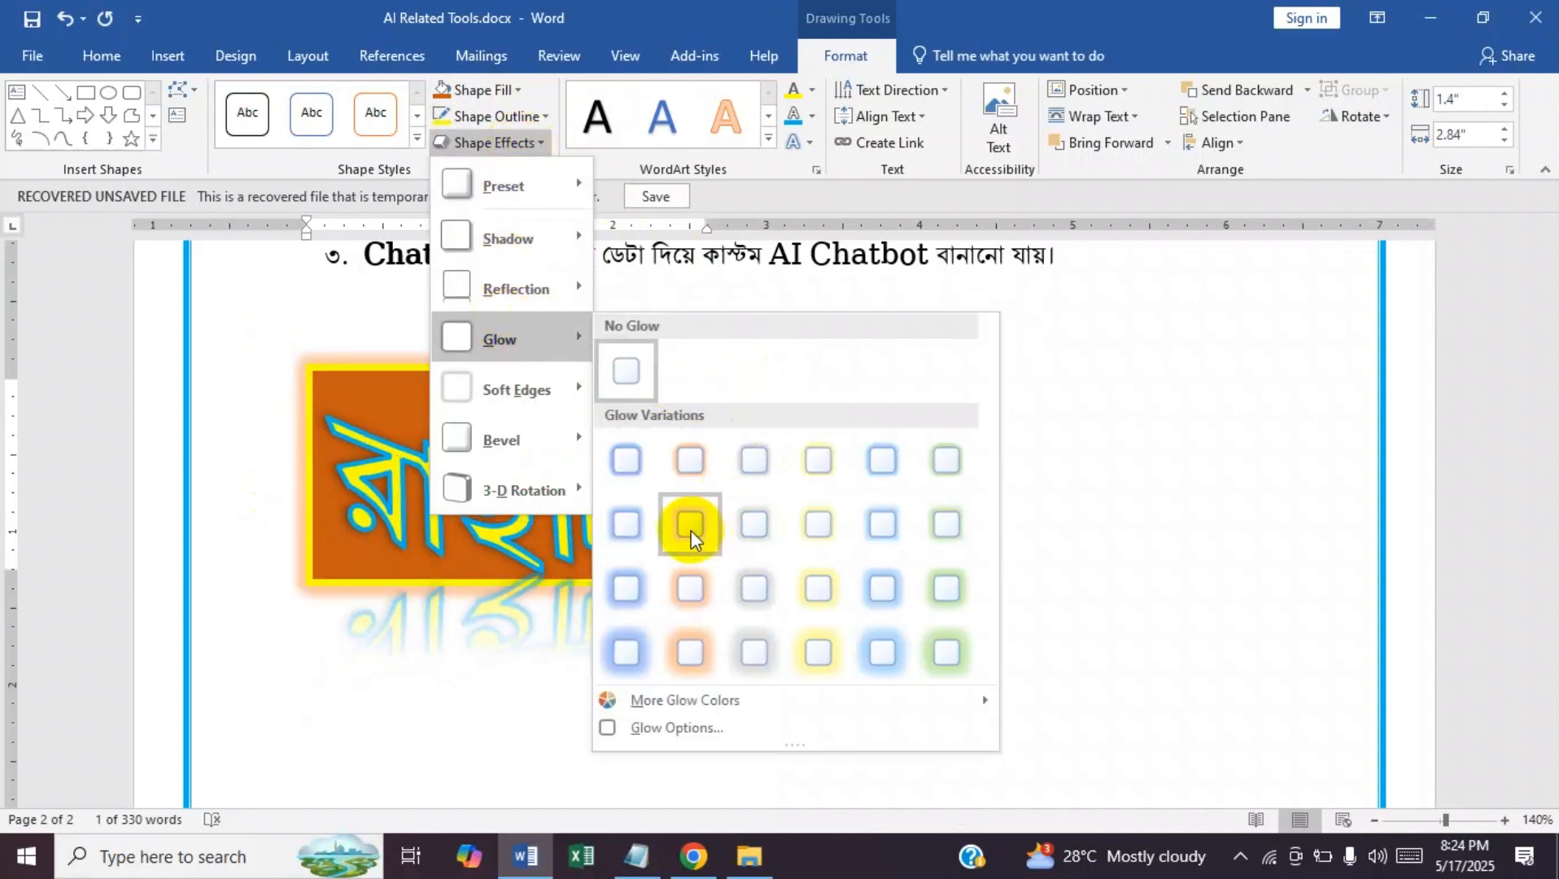
click(690, 530)
click(495, 143)
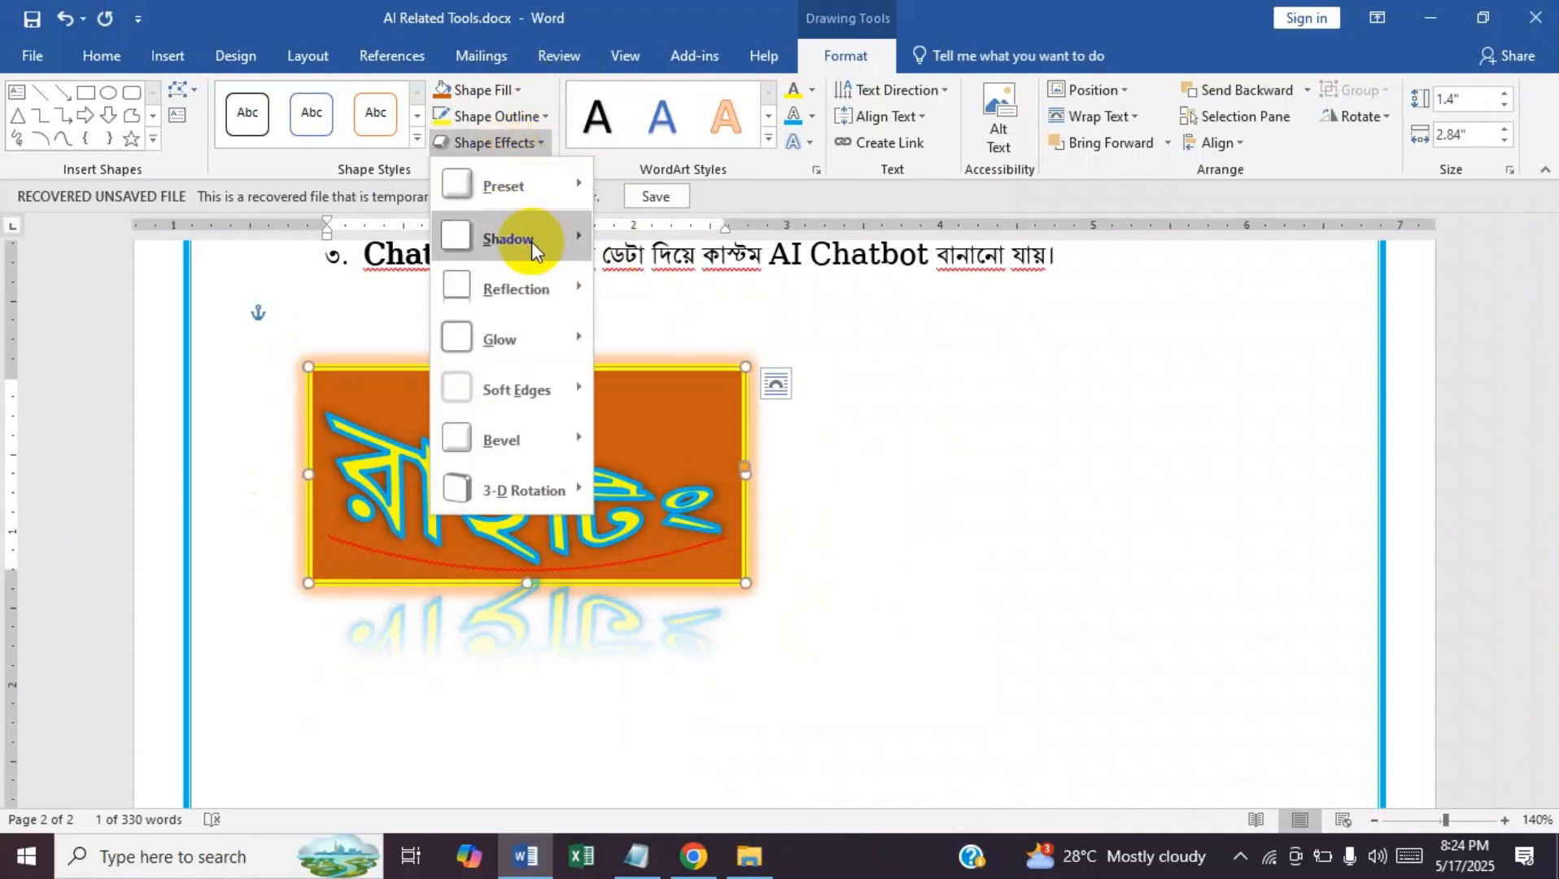
mouse_move(531, 240)
click(689, 388)
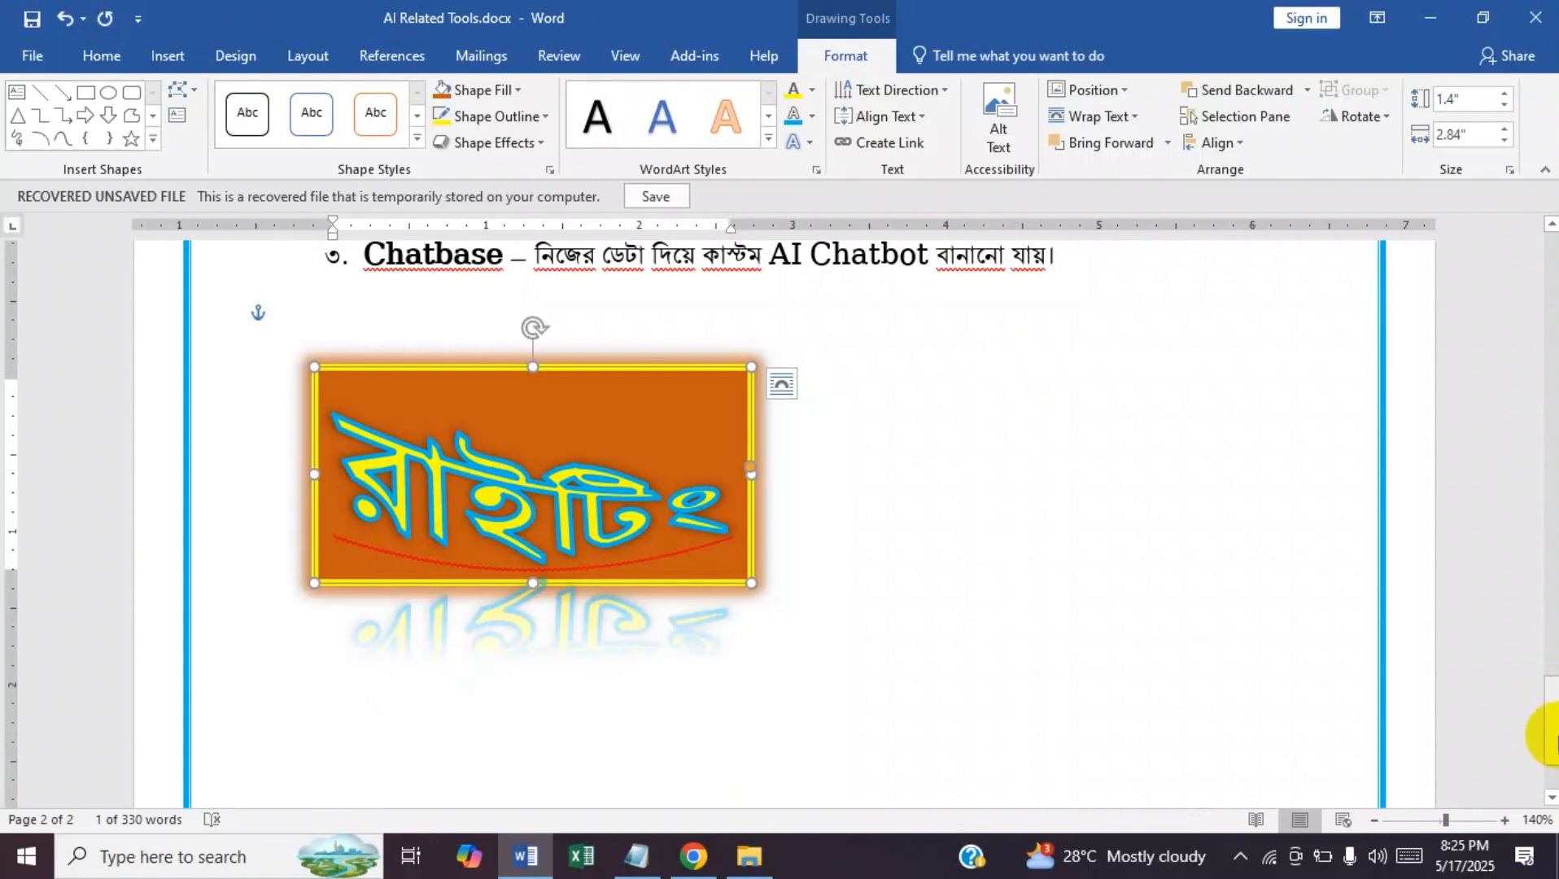
drag(1551, 735, 1553, 304)
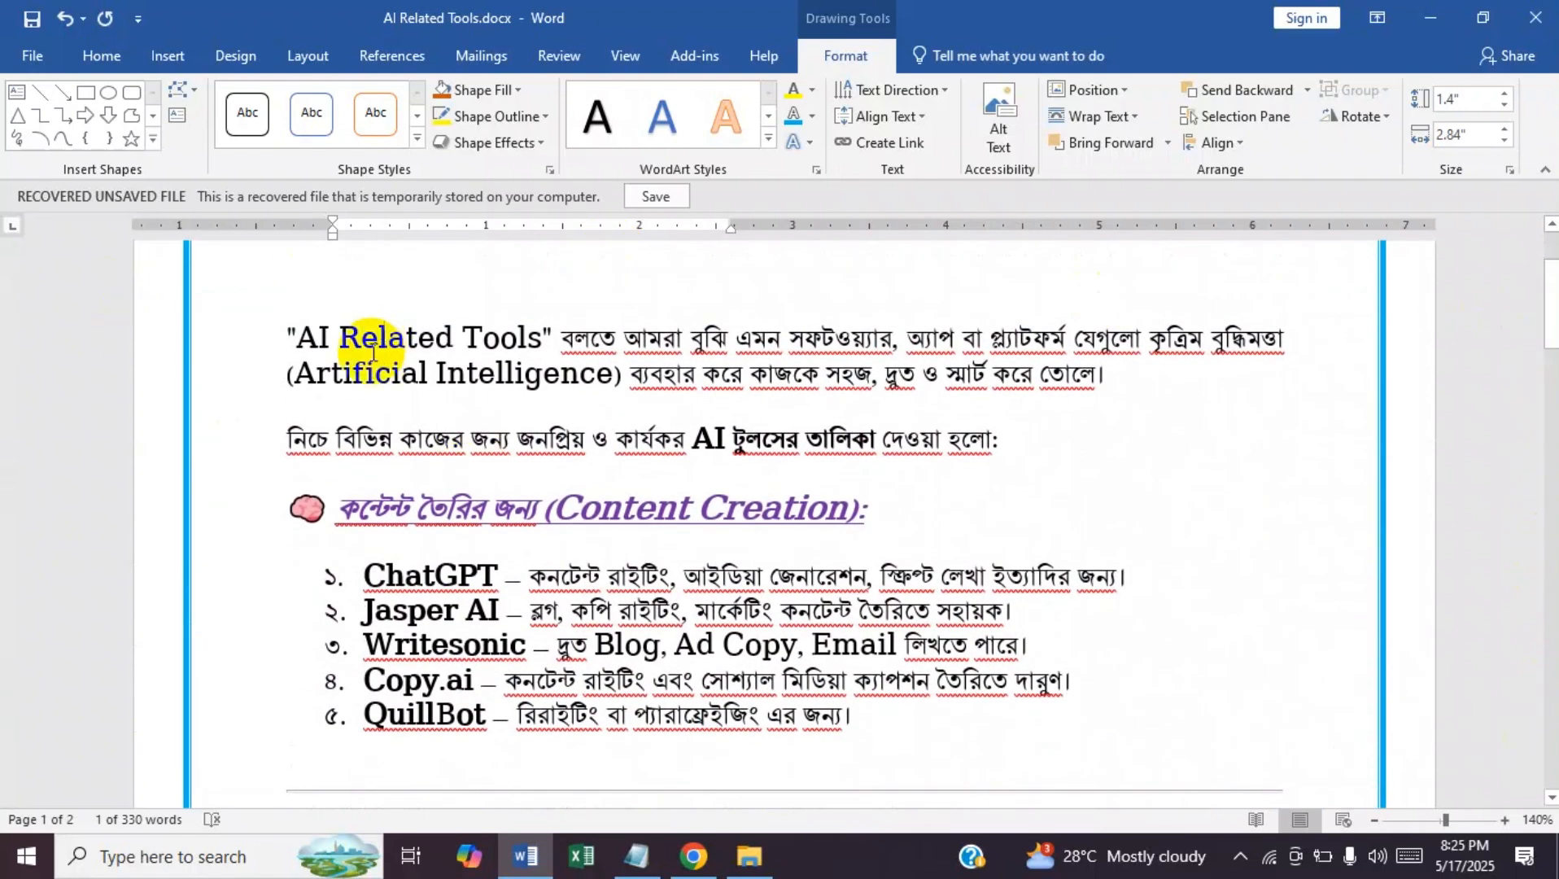
drag(561, 337, 292, 320)
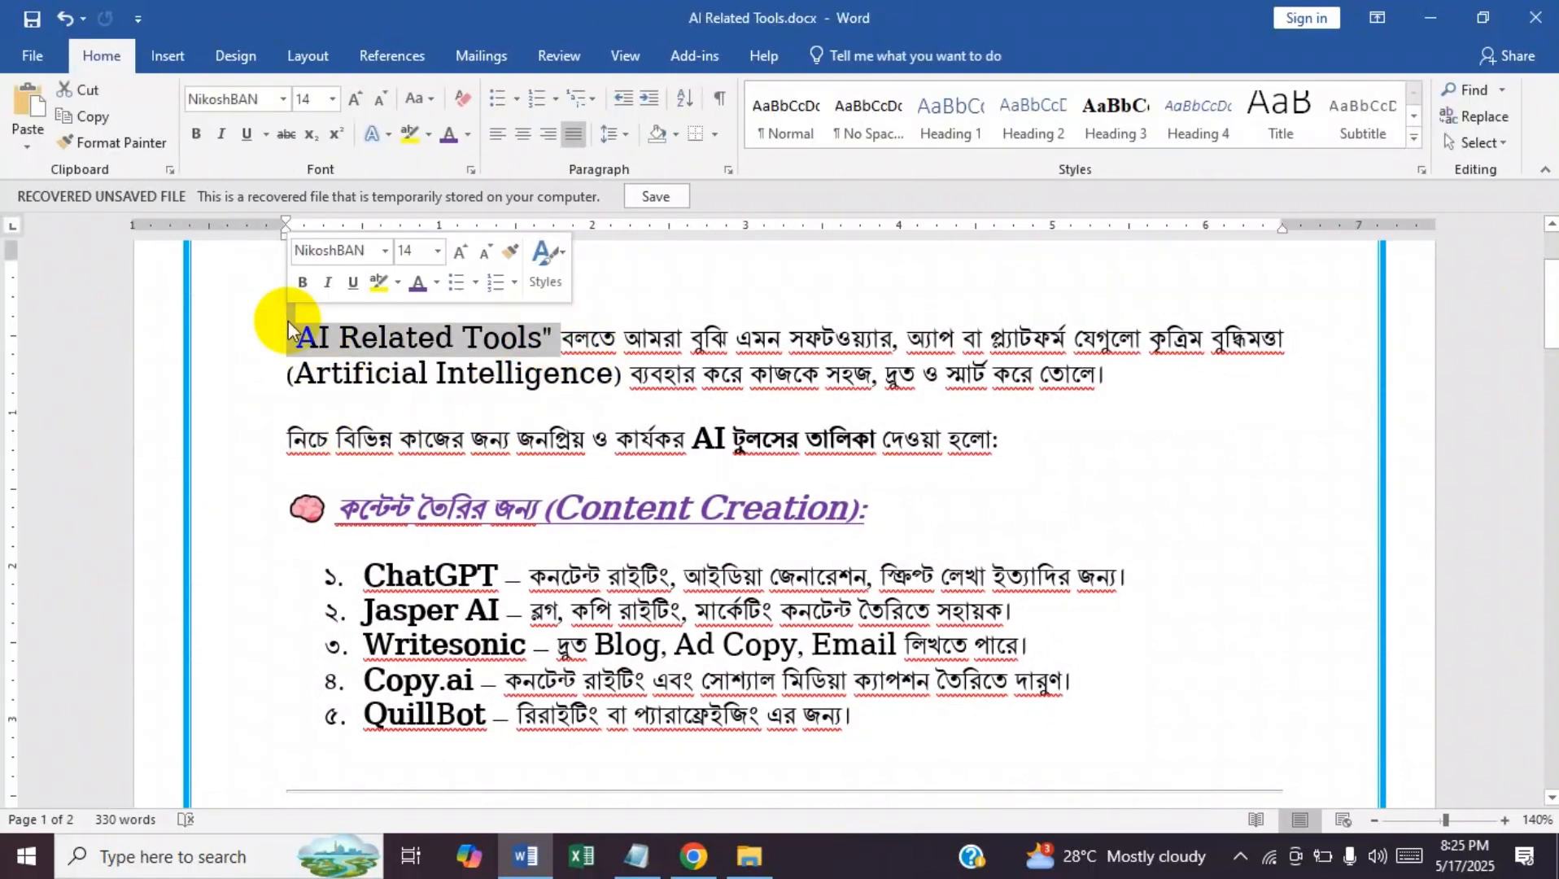
key(BackSpace)
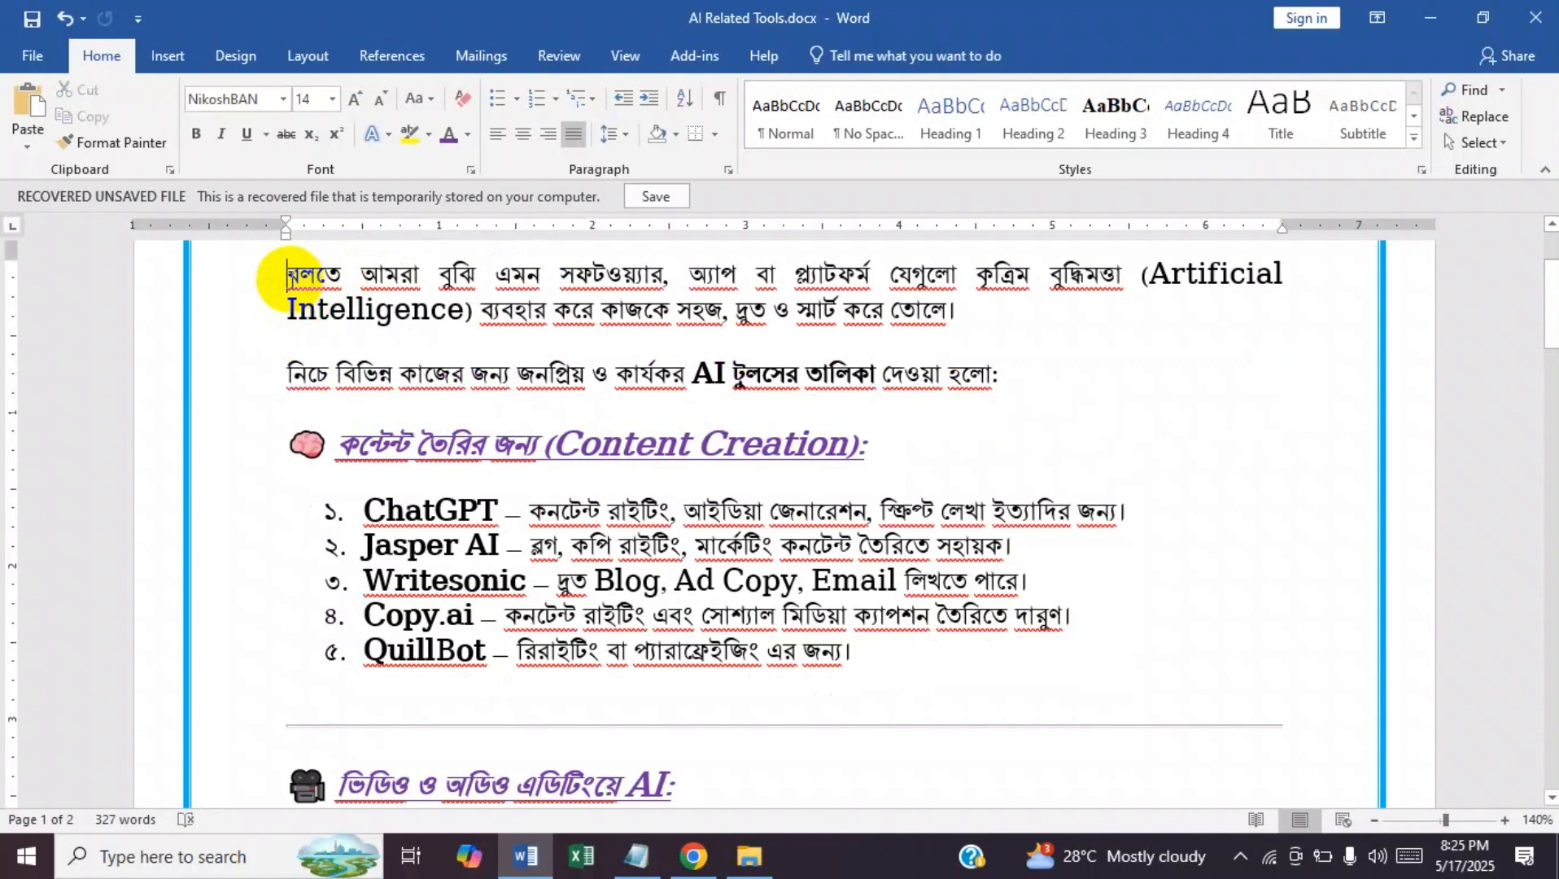
key(ctrl+z)
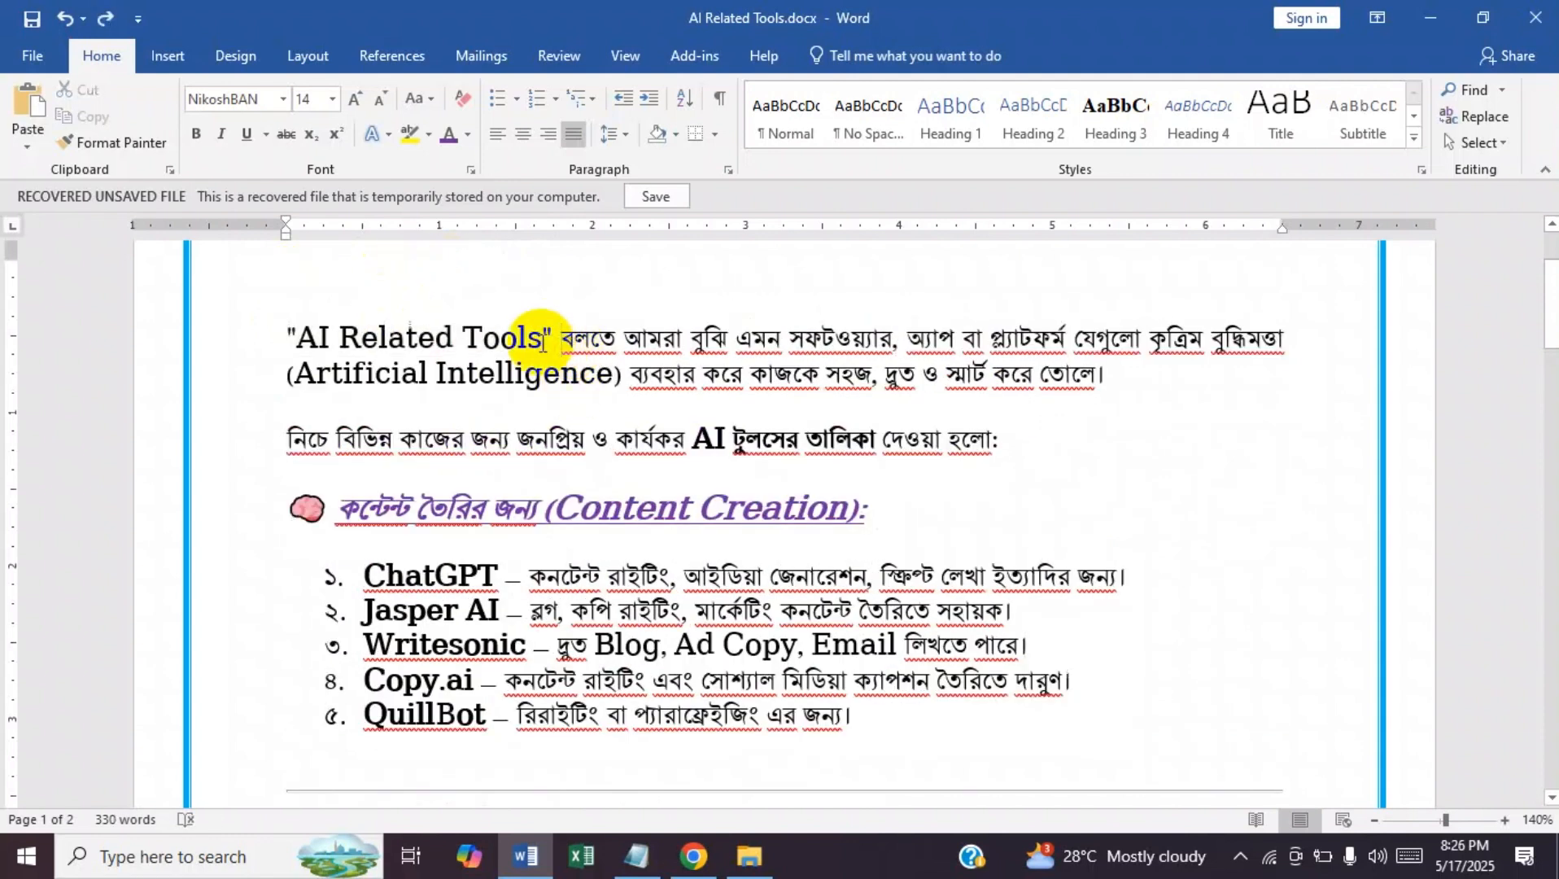
- Add a Dropped-style drop cap to the opening paragraph that starts with "AI Related Tools"
drag(574, 338, 562, 339)
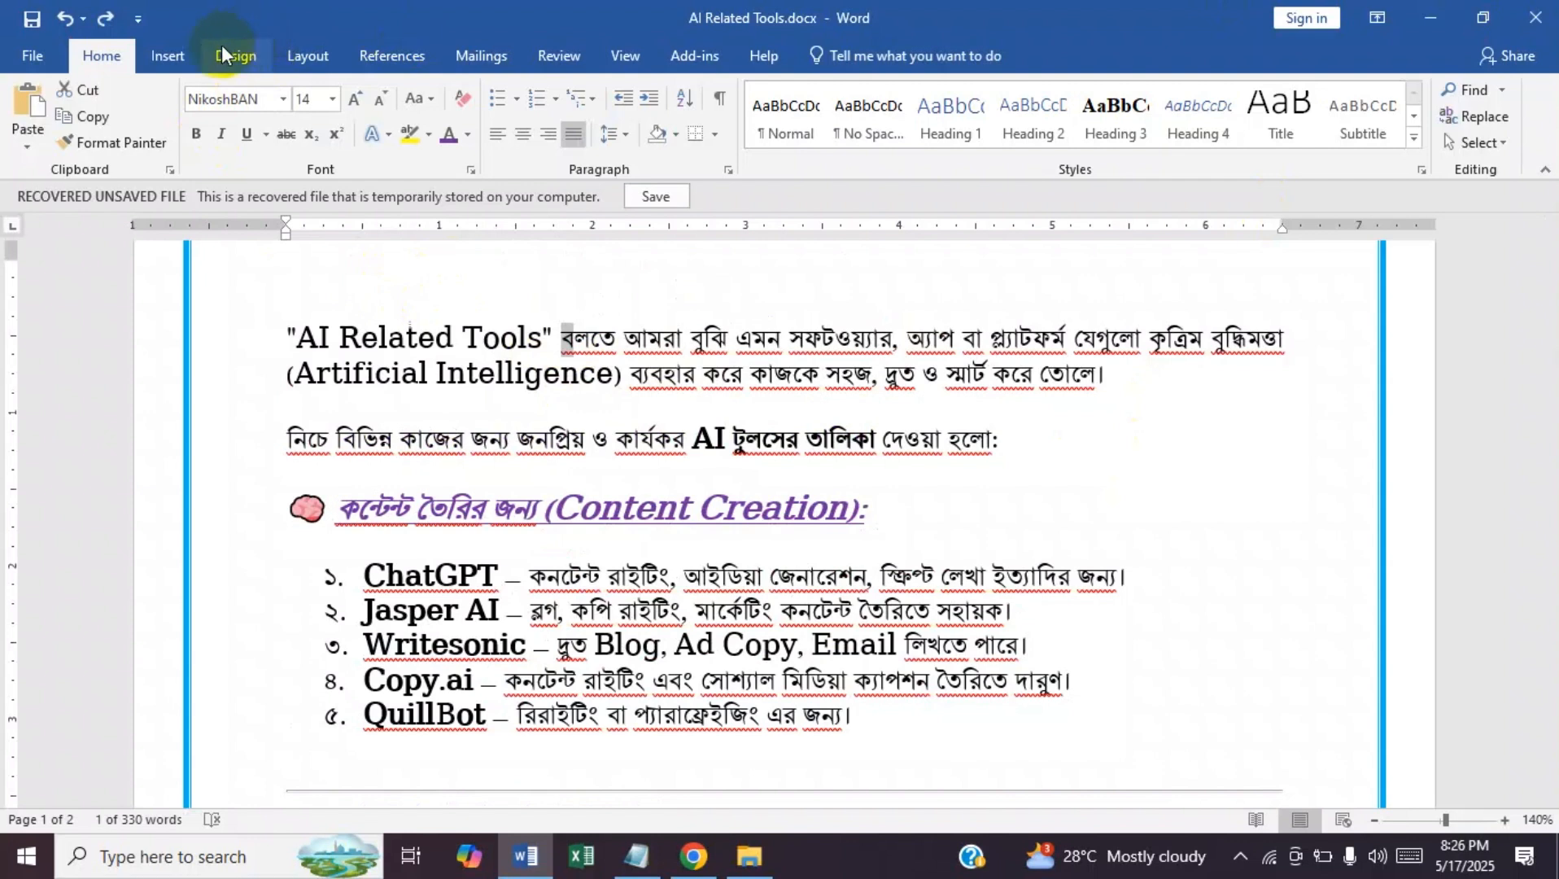
click(171, 53)
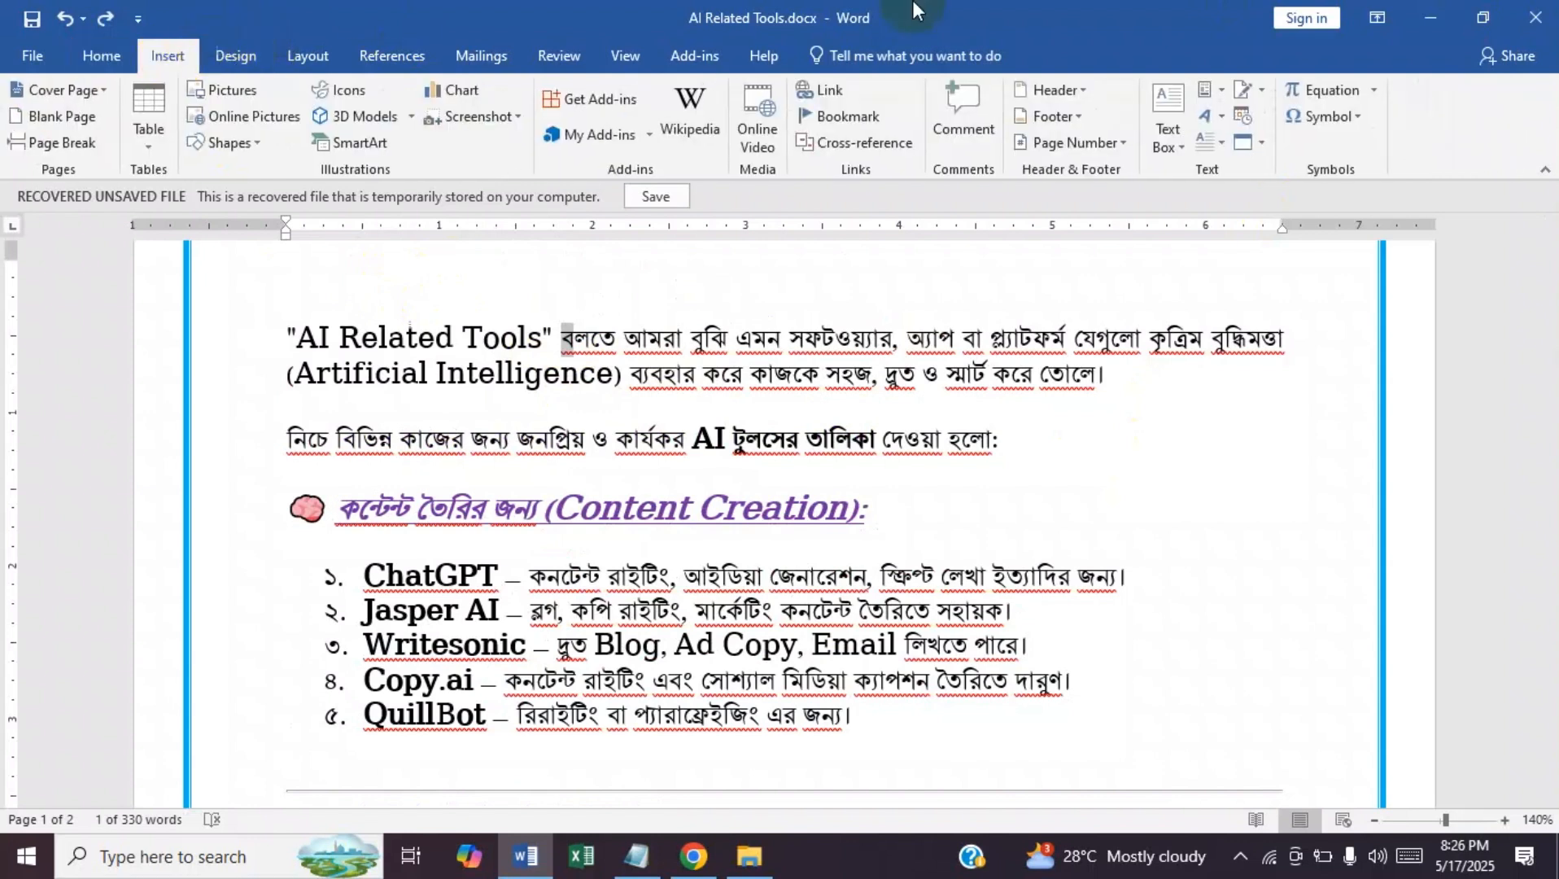
click(1223, 146)
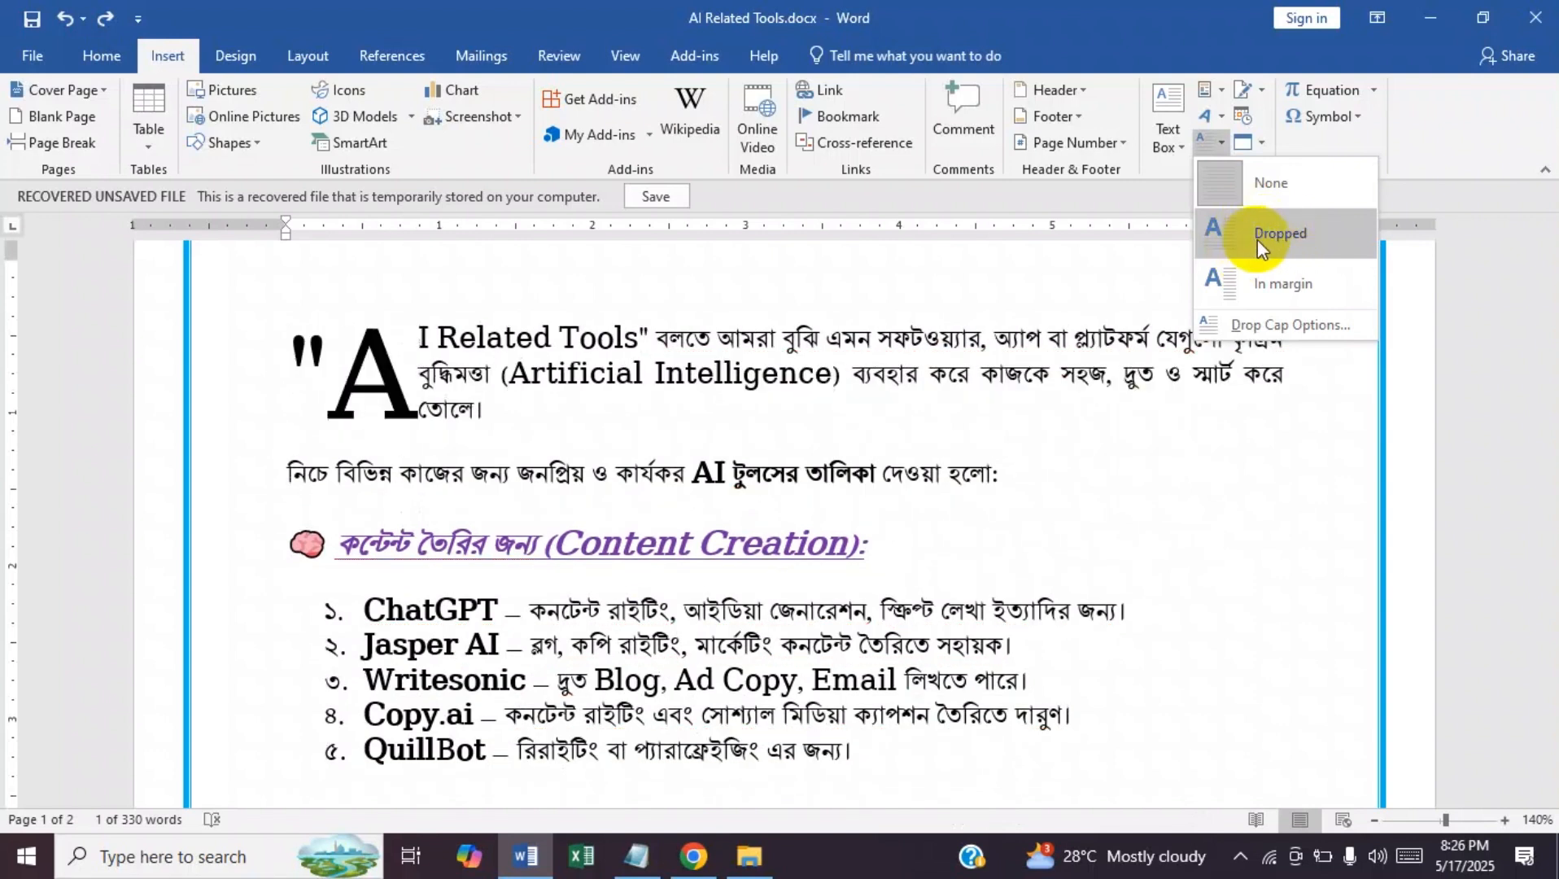
click(1297, 236)
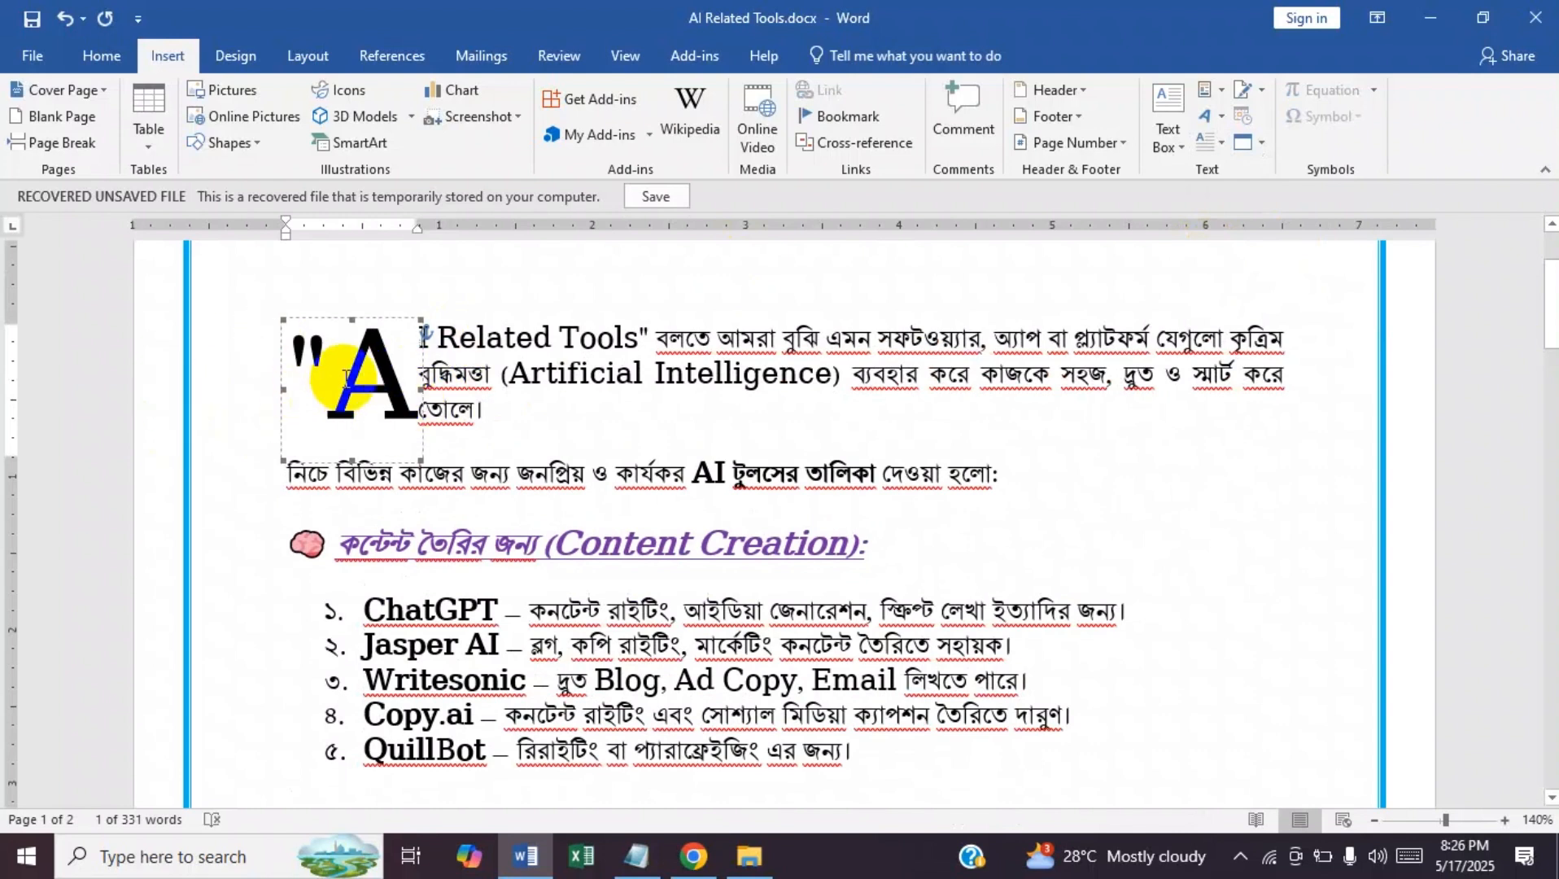
click(1224, 141)
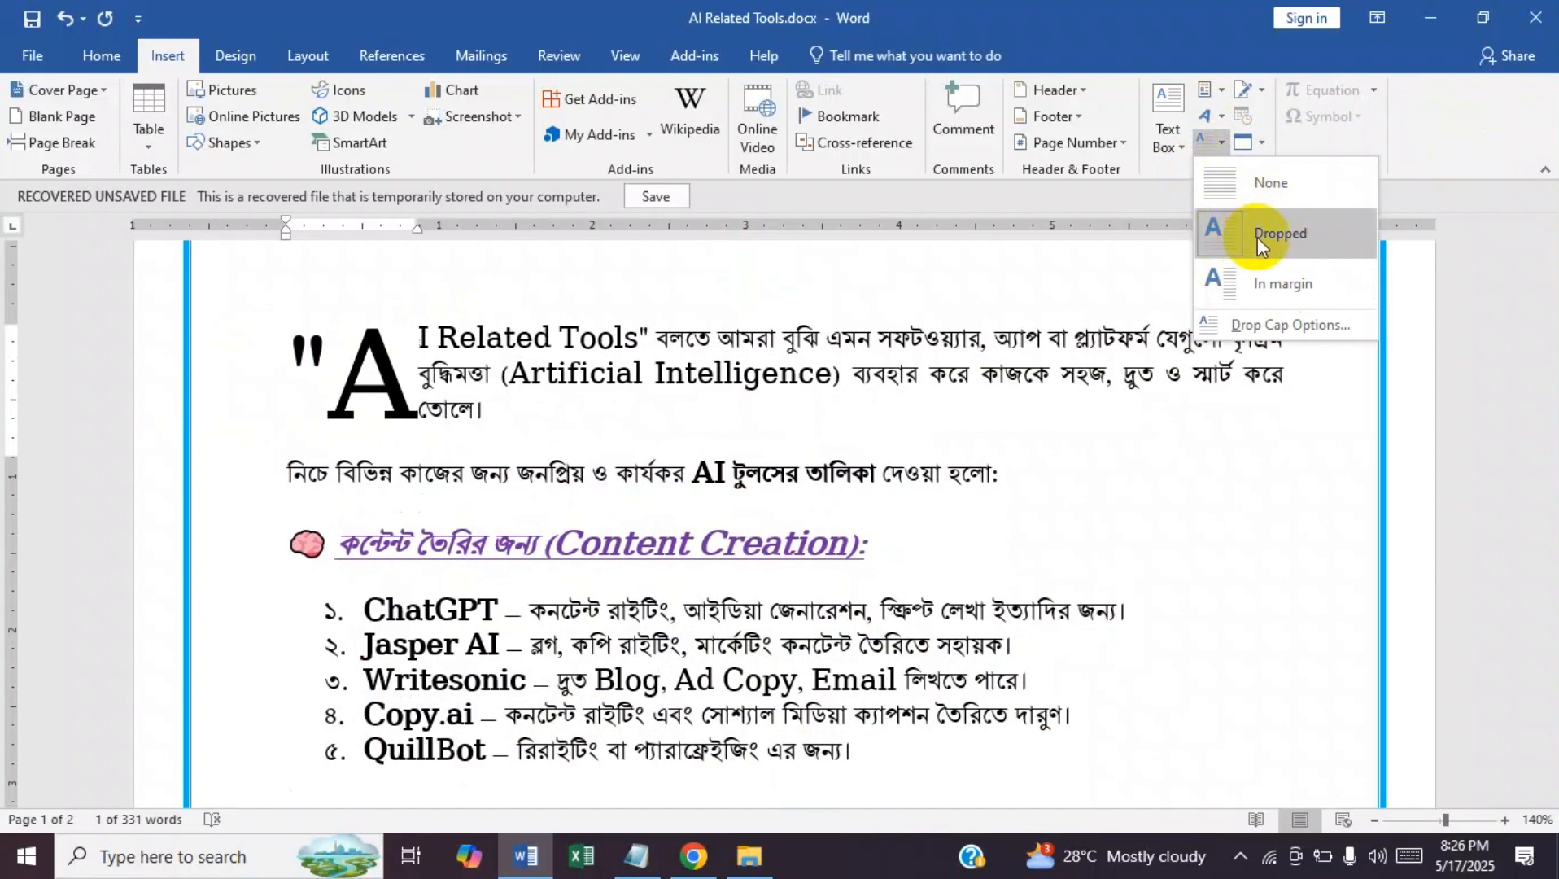
click(1257, 236)
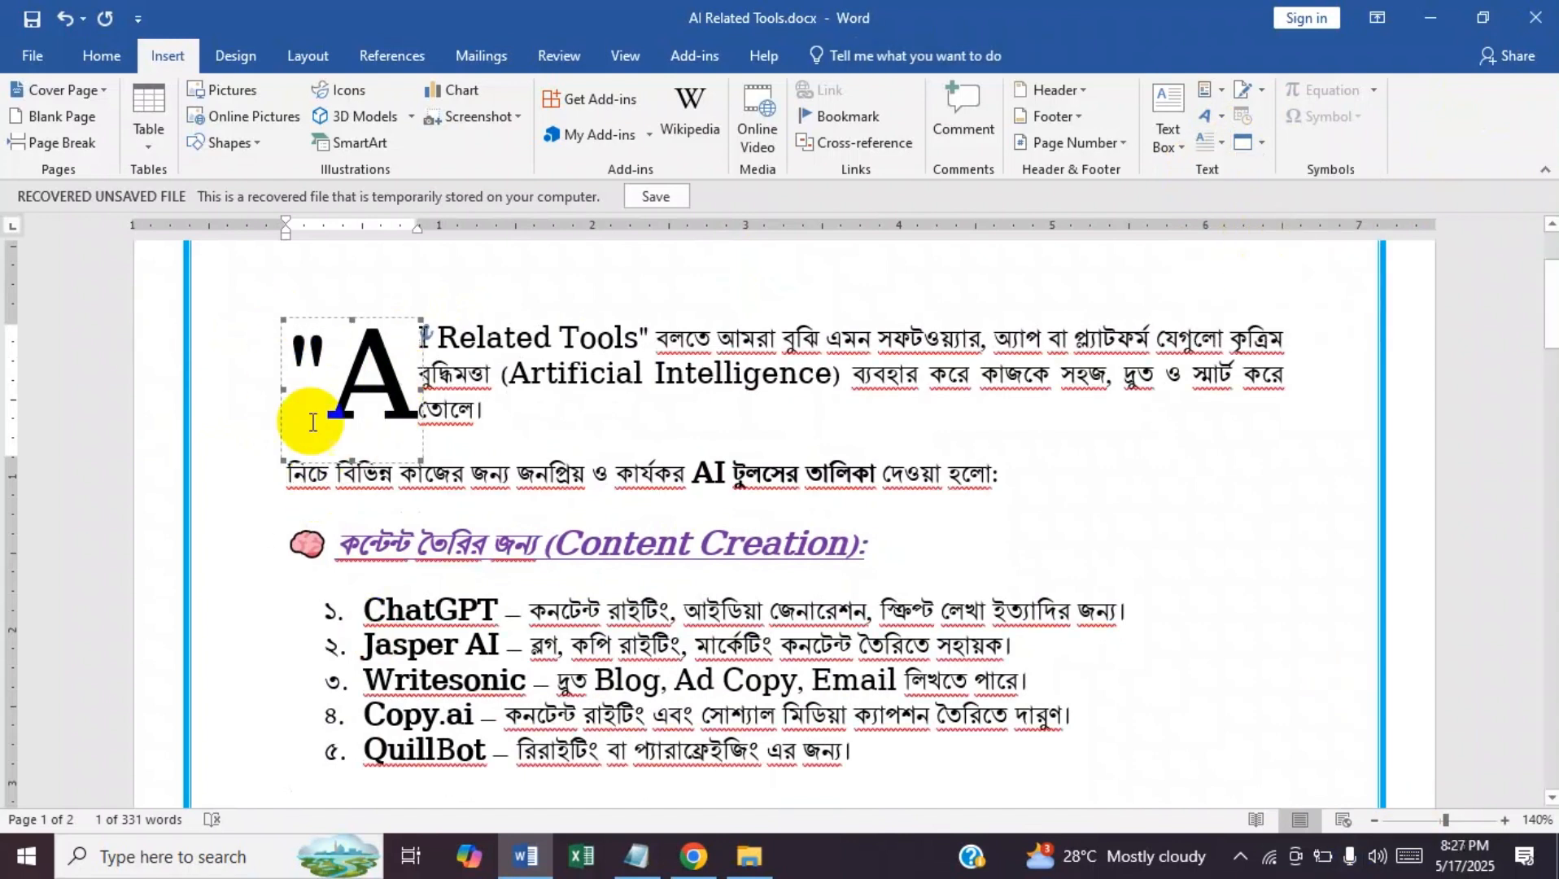
- Set the font color of the opening paragraph's drop cap to the standard Orange
click(111, 56)
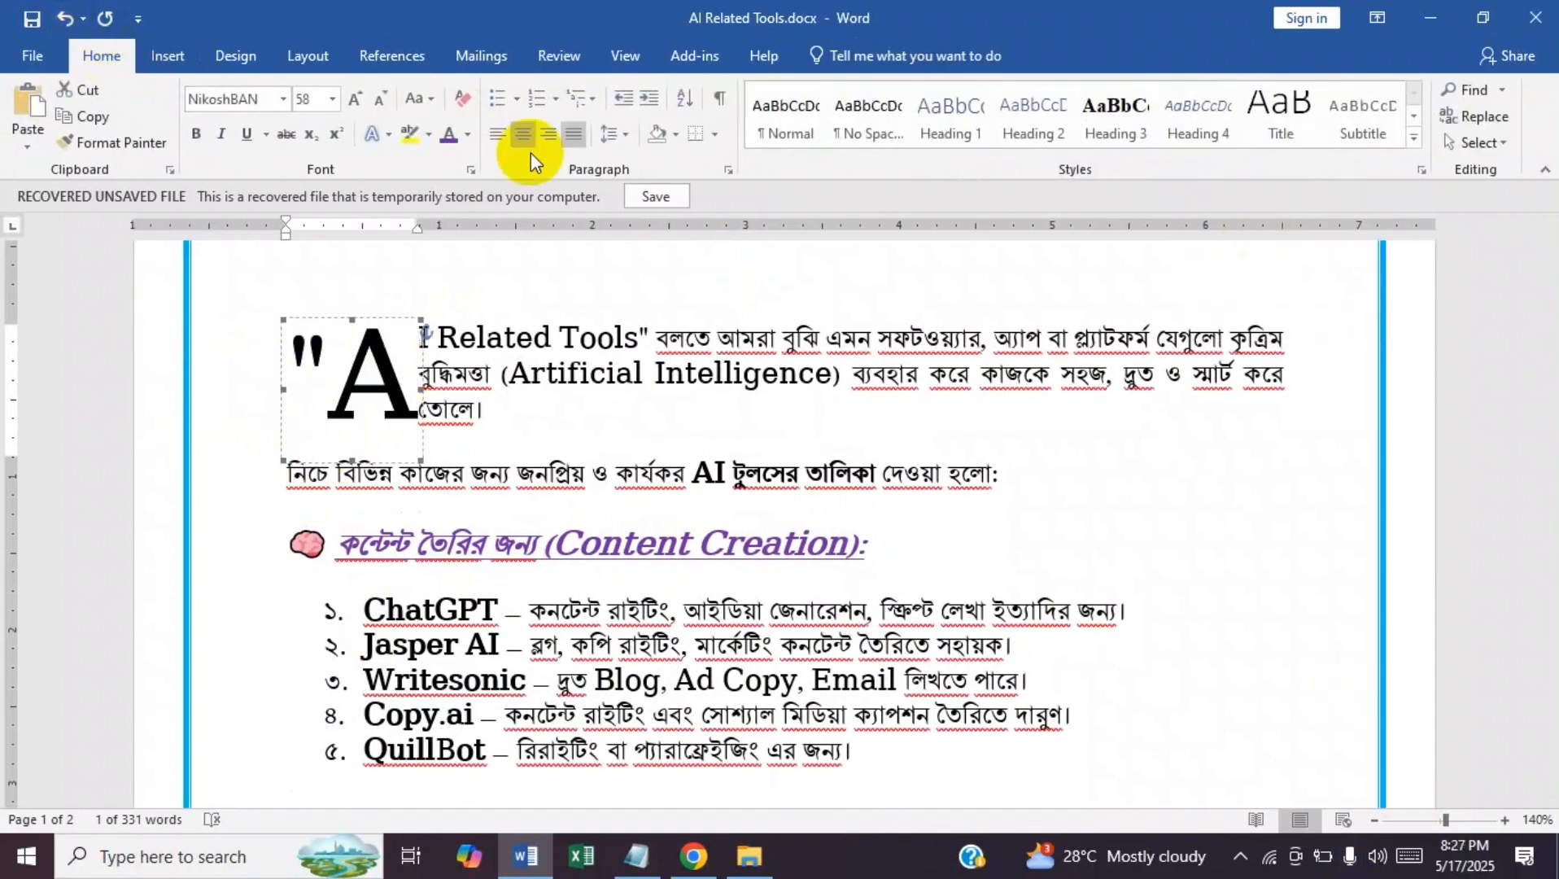
click(467, 135)
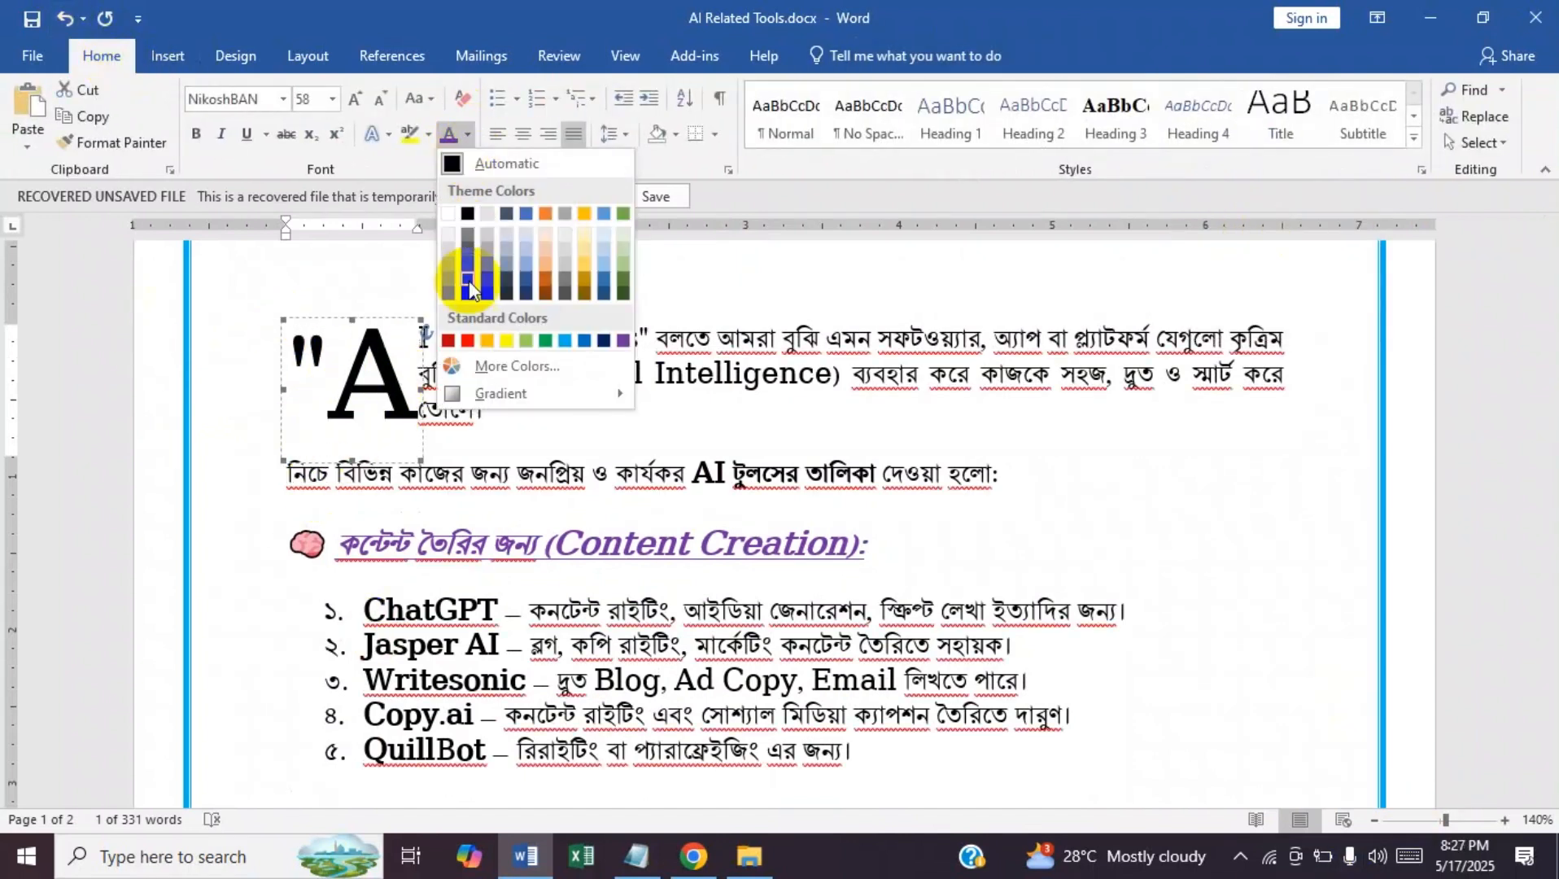
click(488, 345)
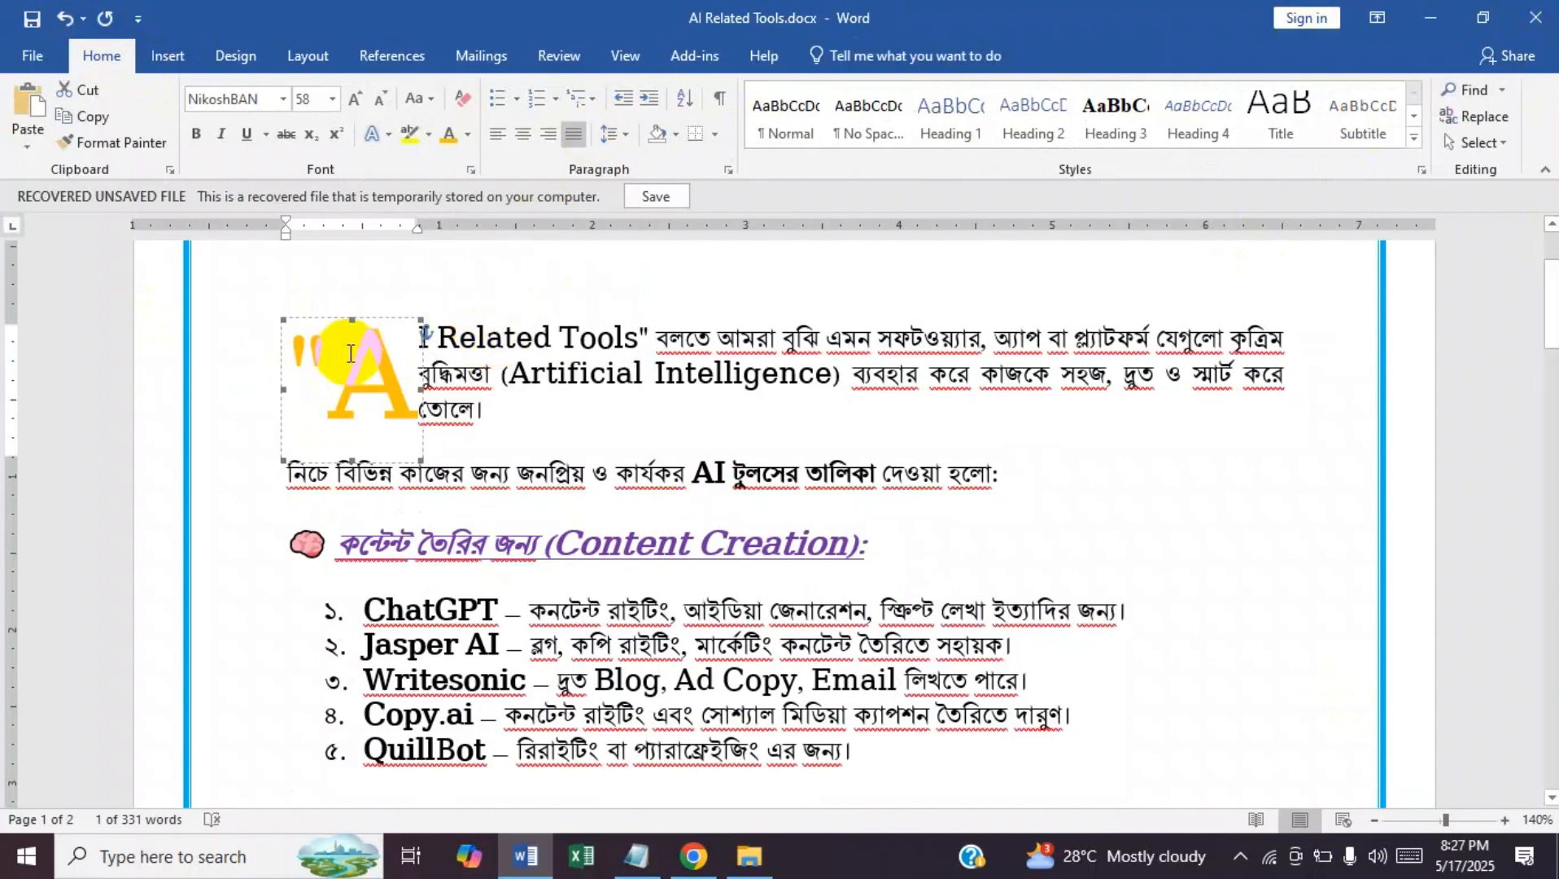
- Open the Drop Cap options, try MV Boli as the font, and set the font back to NikoshBAN
click(165, 57)
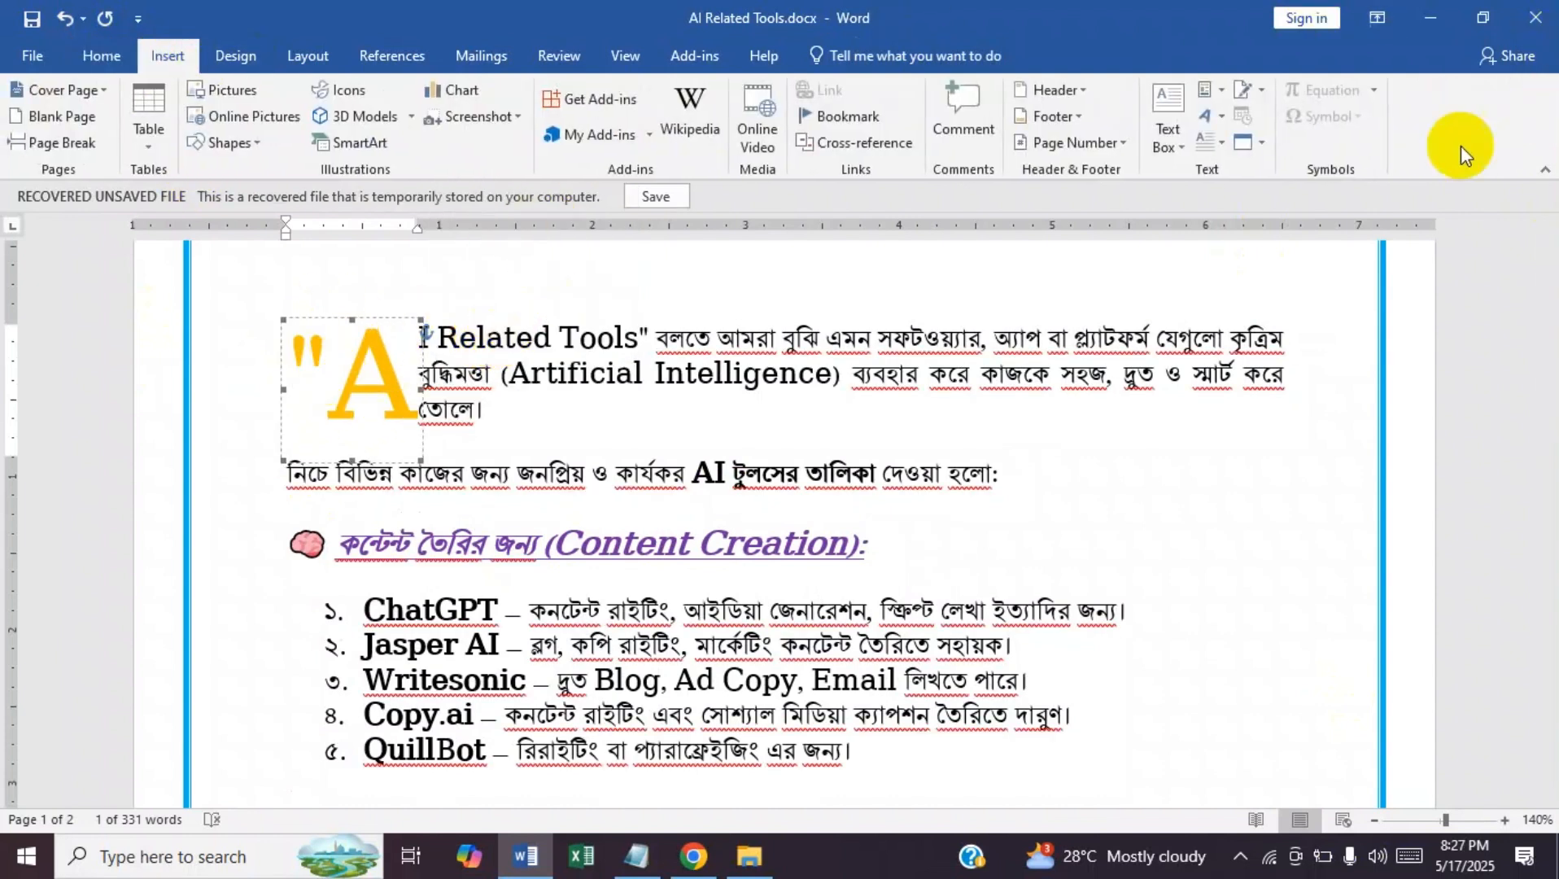
click(1224, 150)
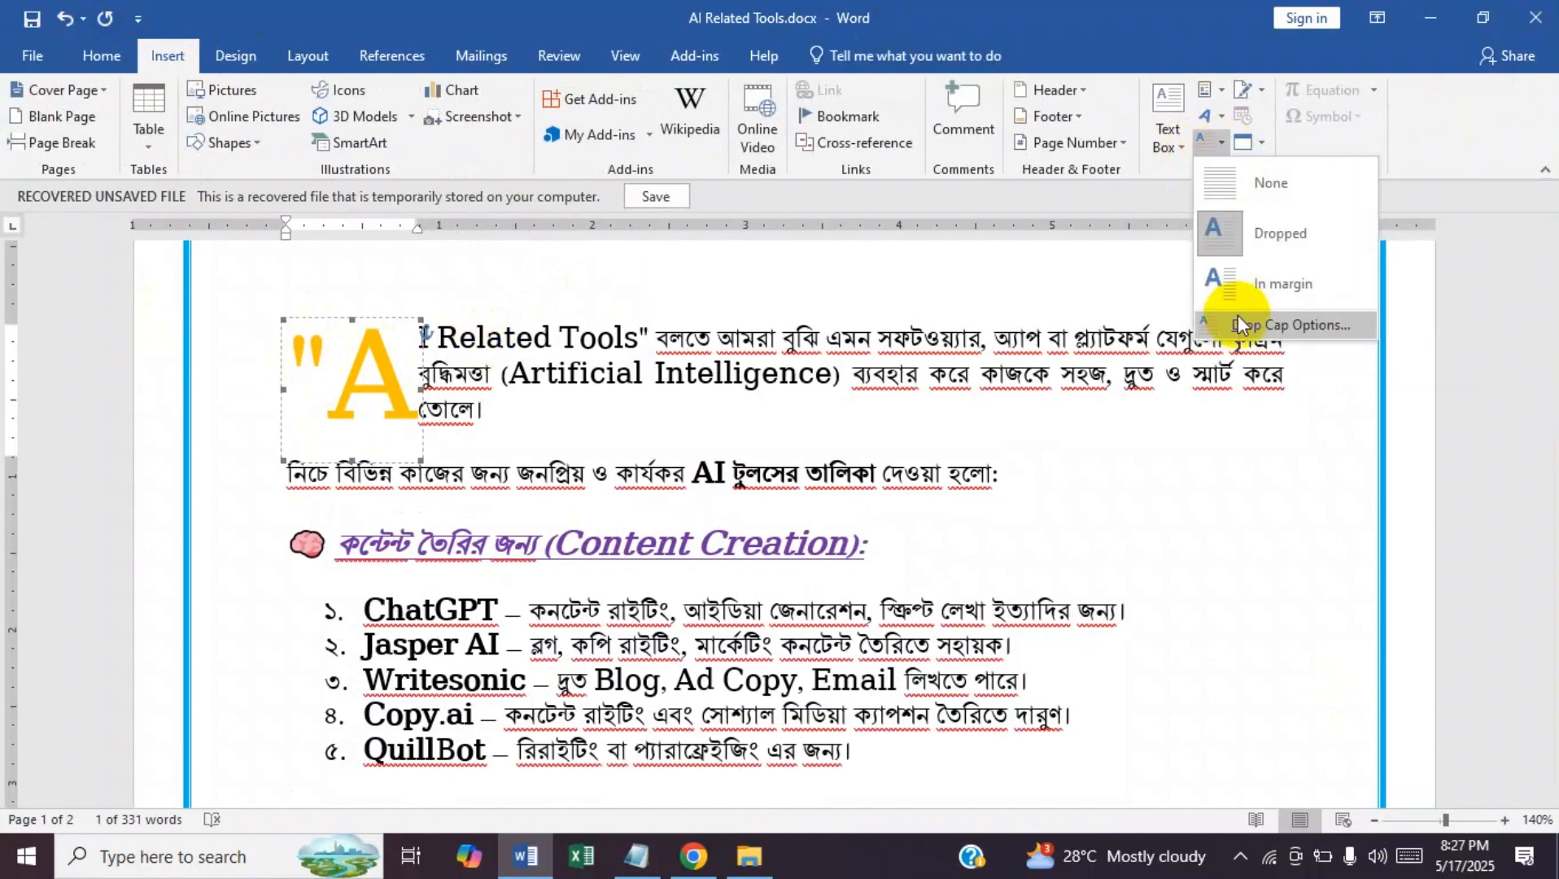
click(1265, 333)
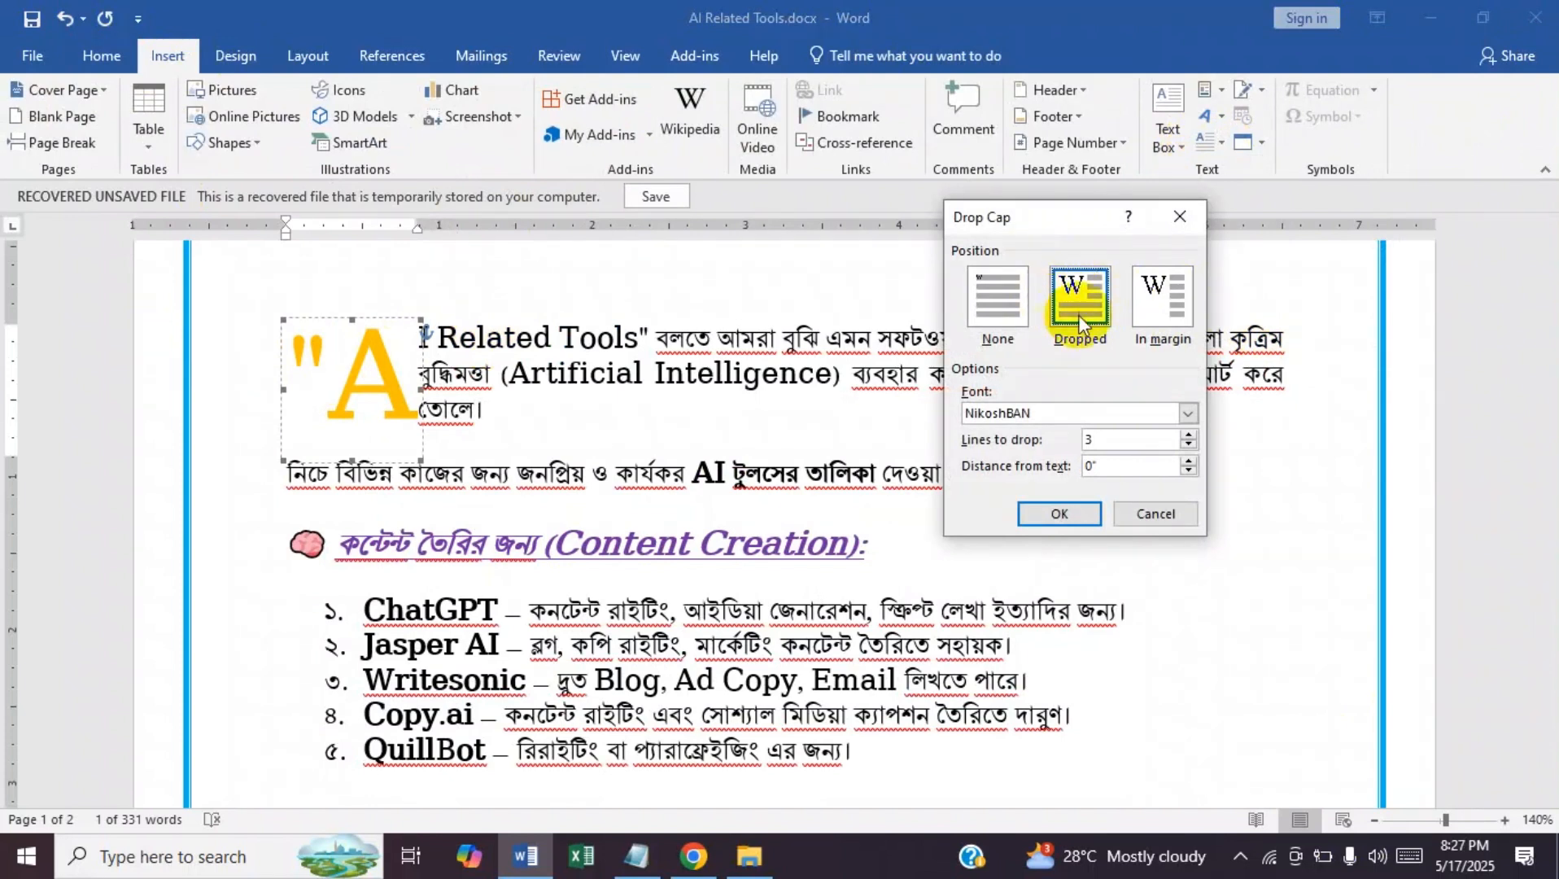
click(1185, 415)
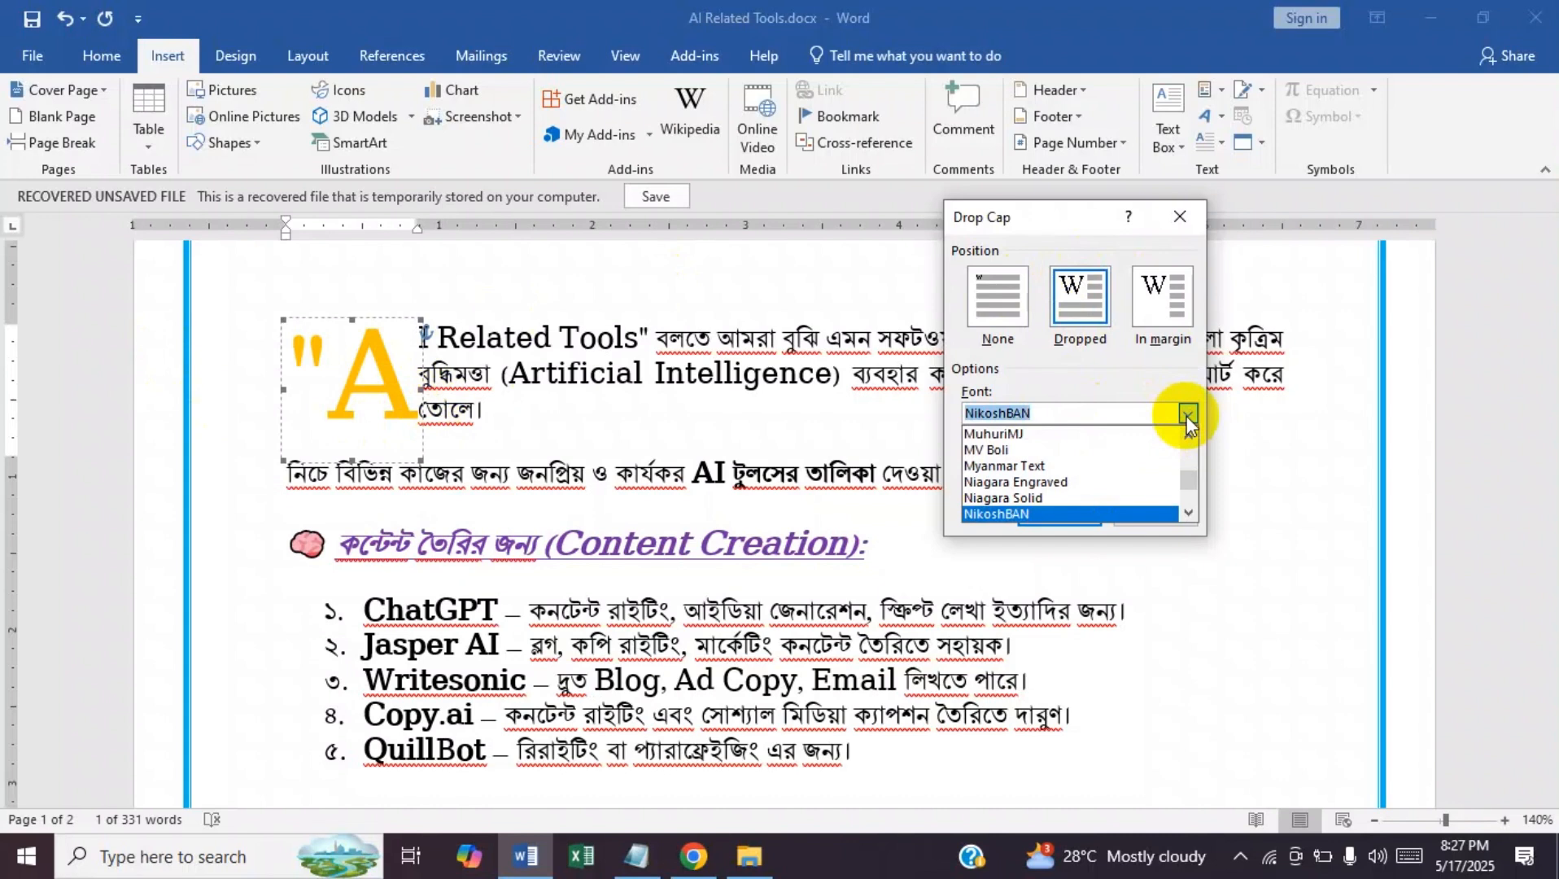
click(1032, 447)
click(1187, 413)
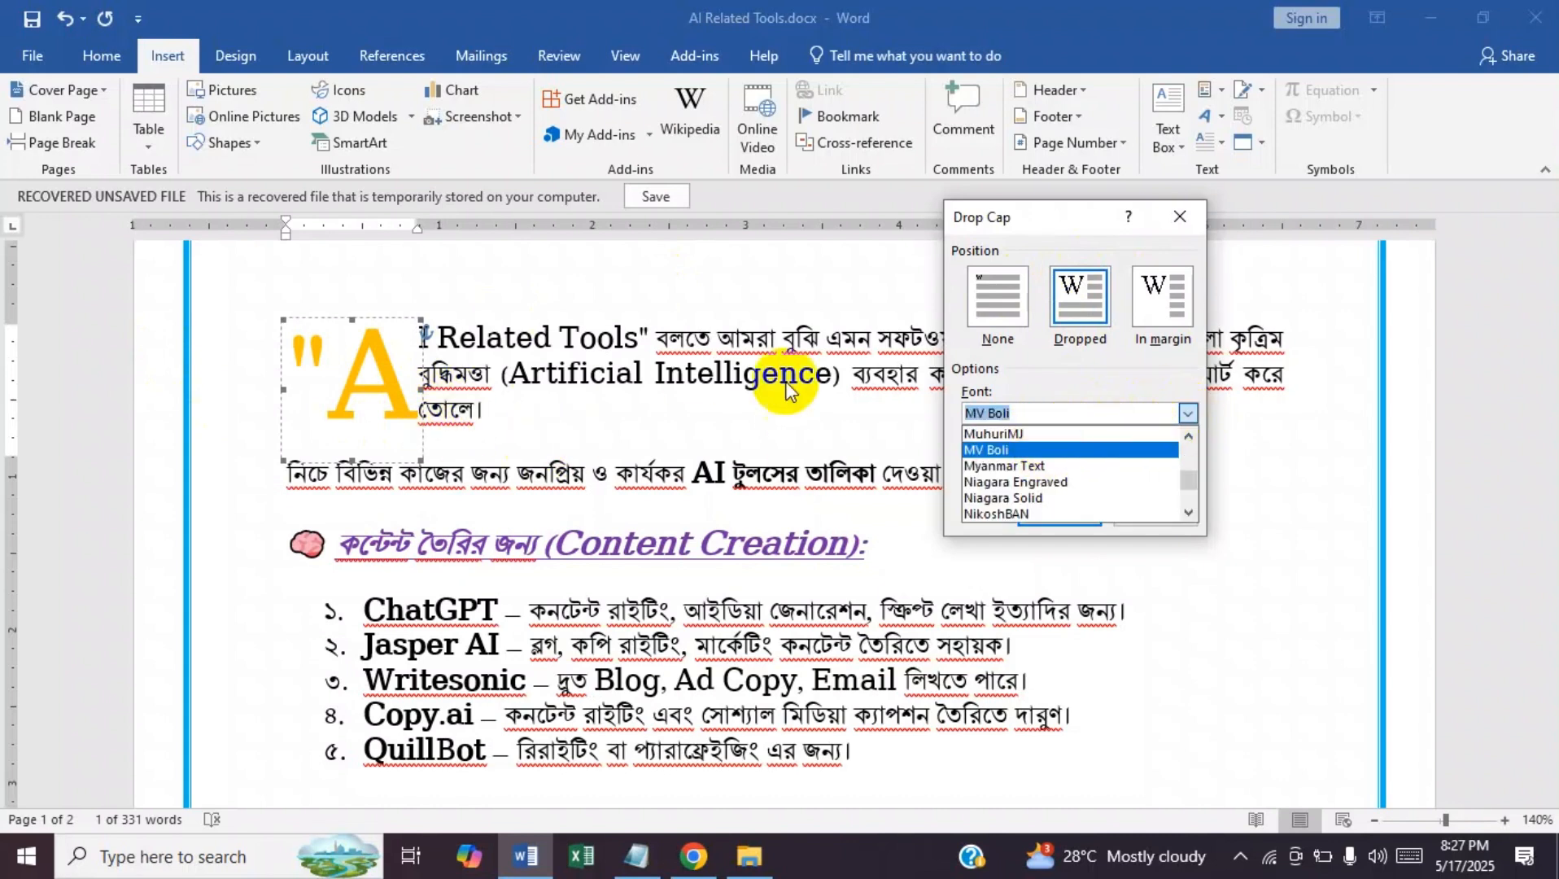
click(1188, 435)
click(1188, 435)
click(1189, 435)
text(niko)
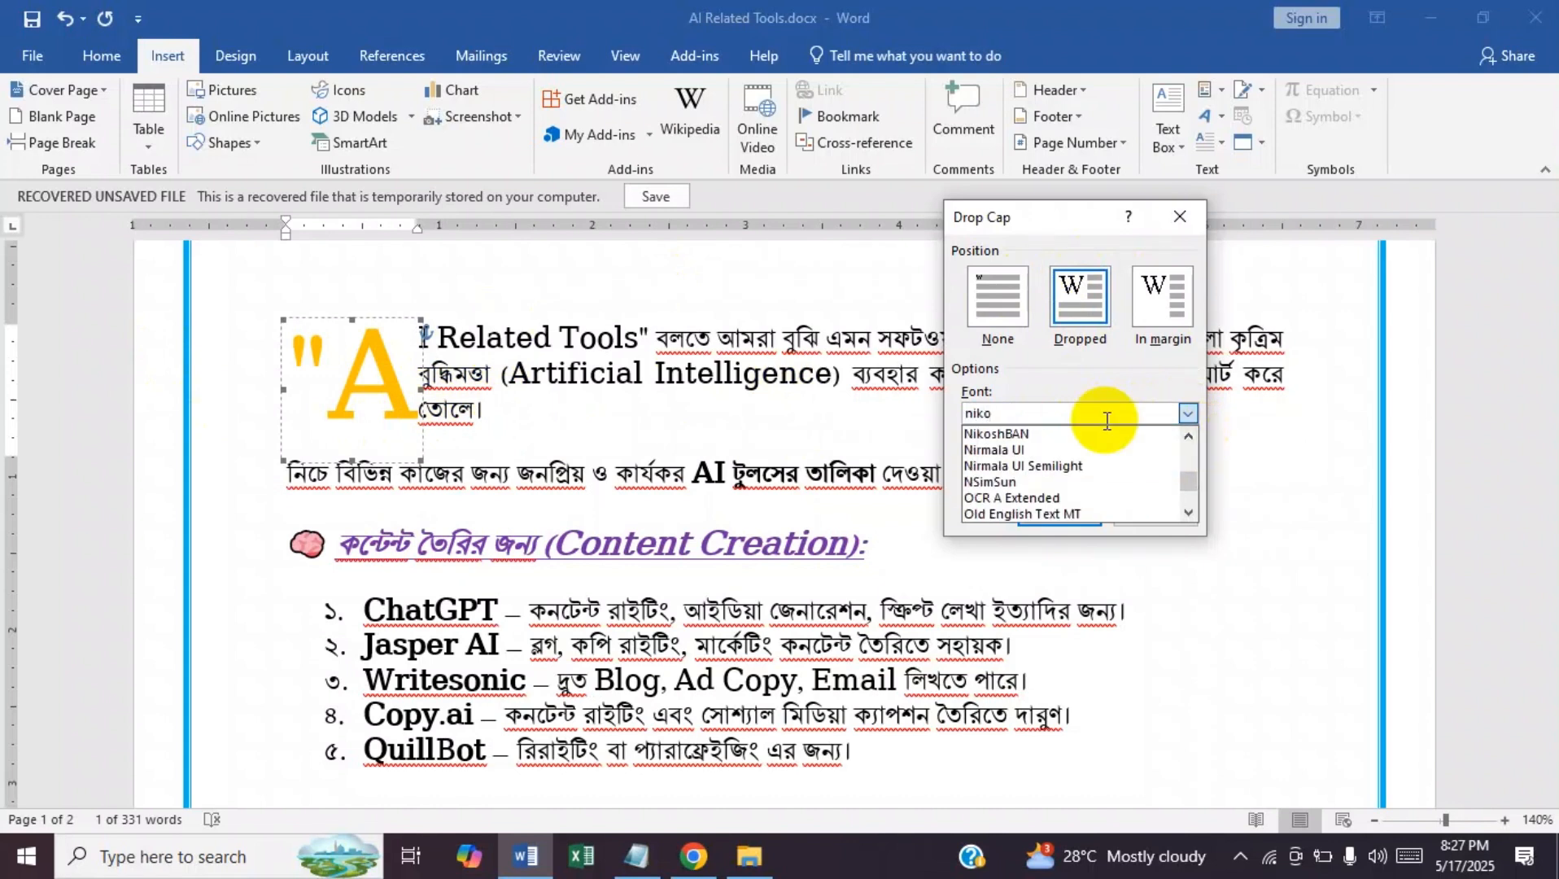
click(1030, 434)
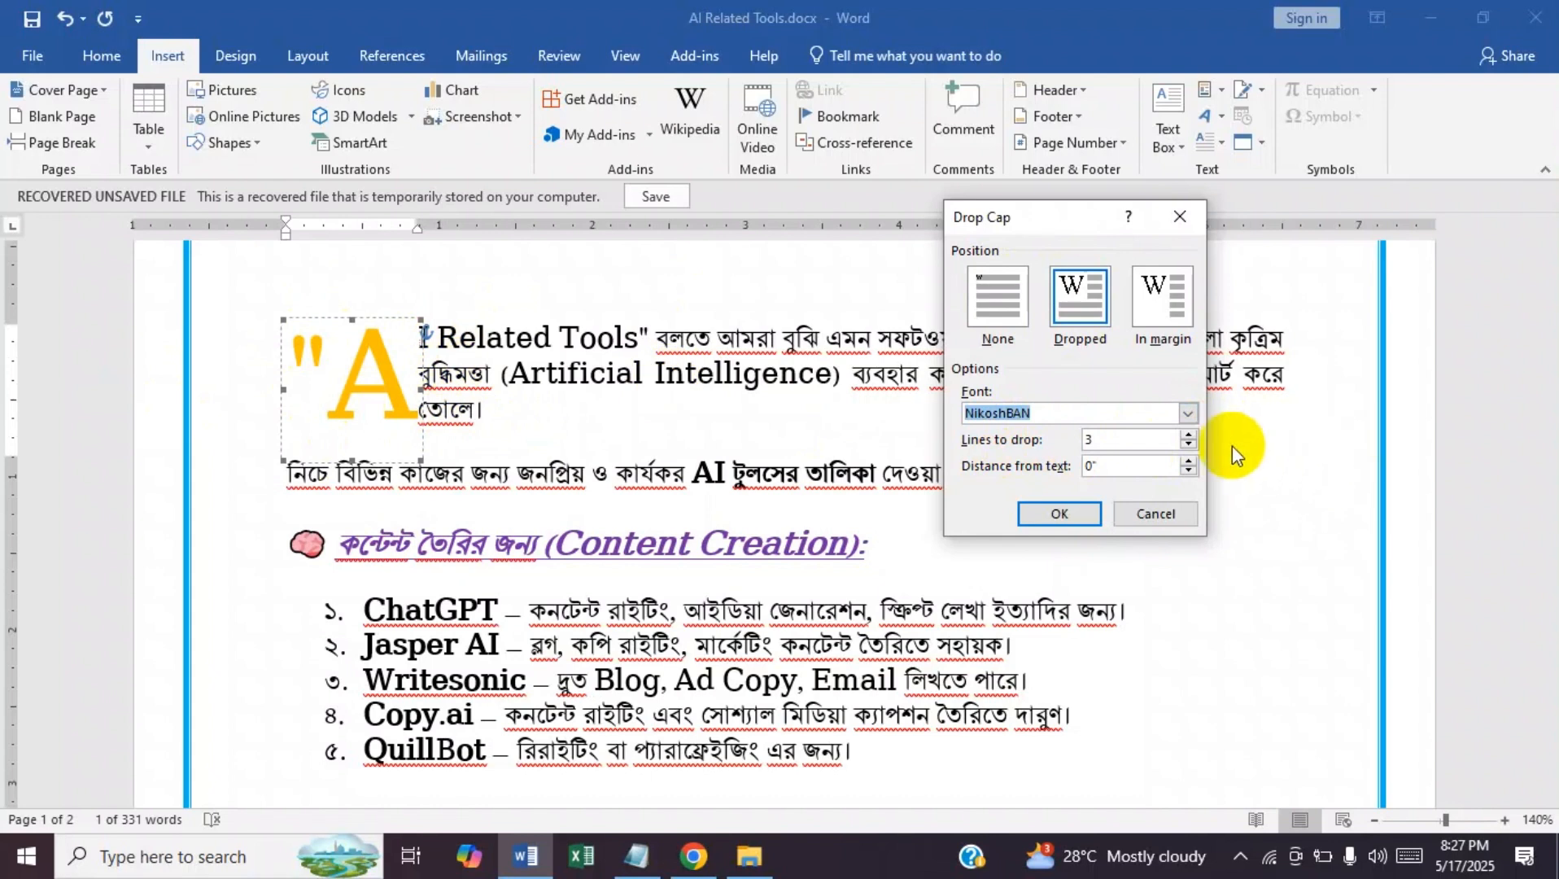
- Set the drop cap to drop 2 lines with a 0.2" distance from text and apply the options
click(1189, 444)
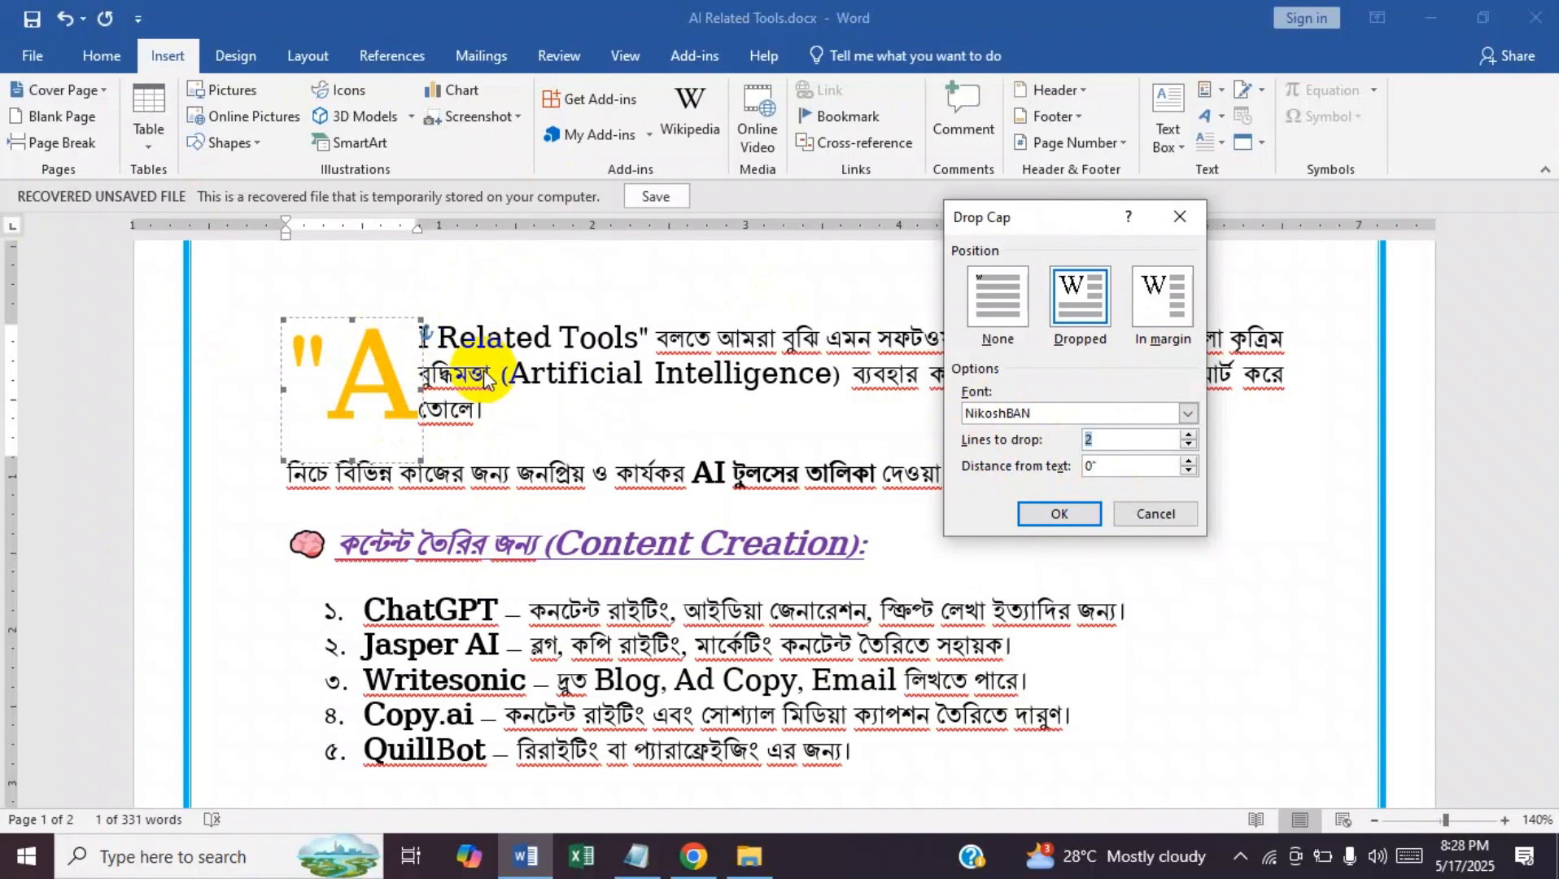
click(1189, 462)
click(1190, 461)
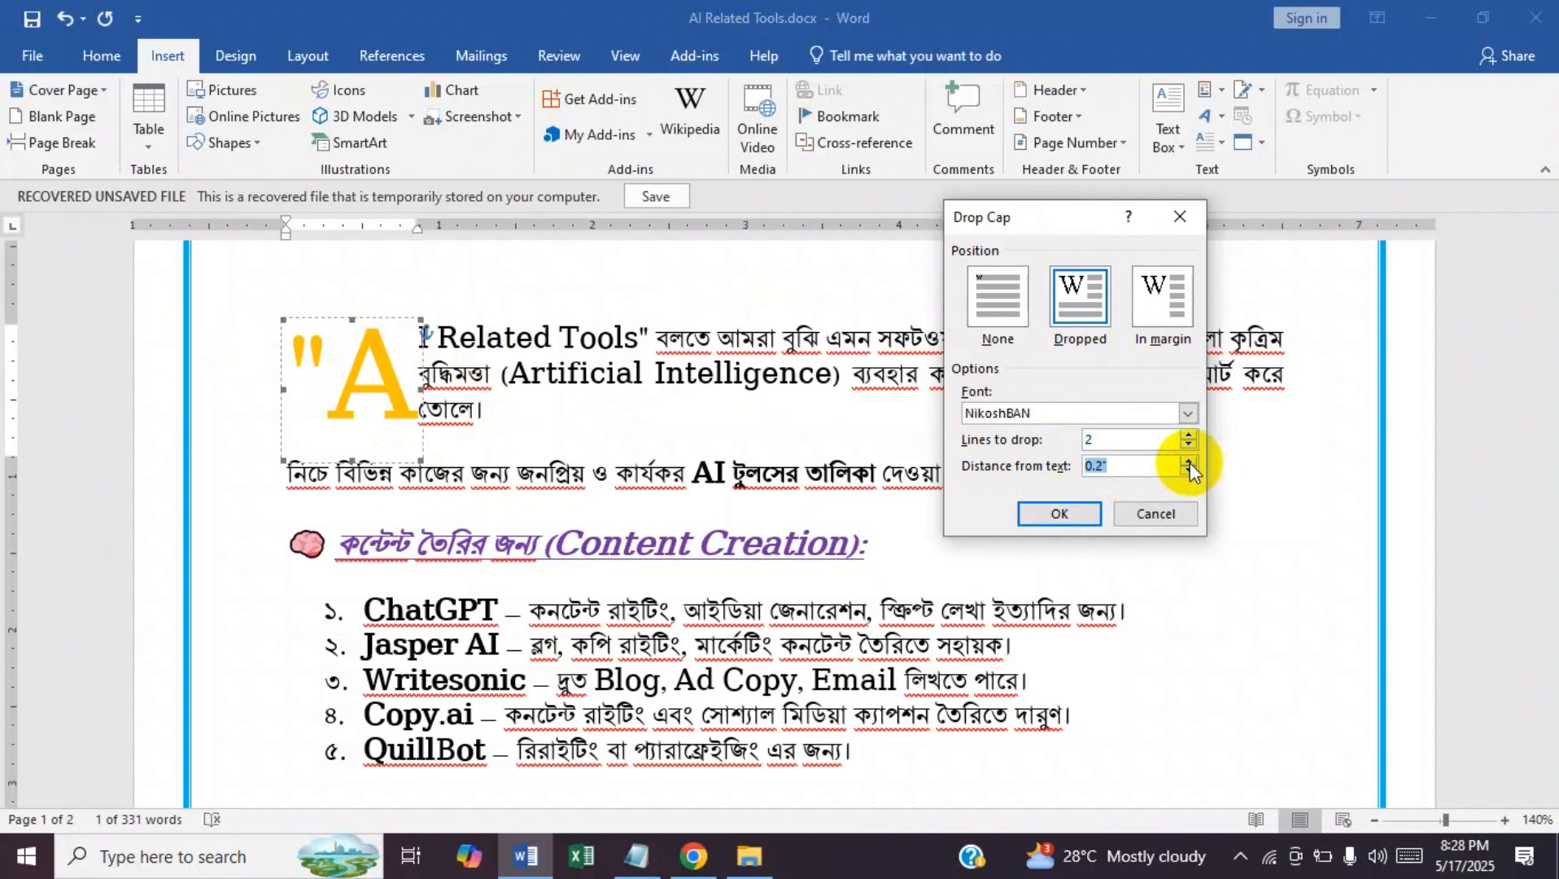
click(1069, 519)
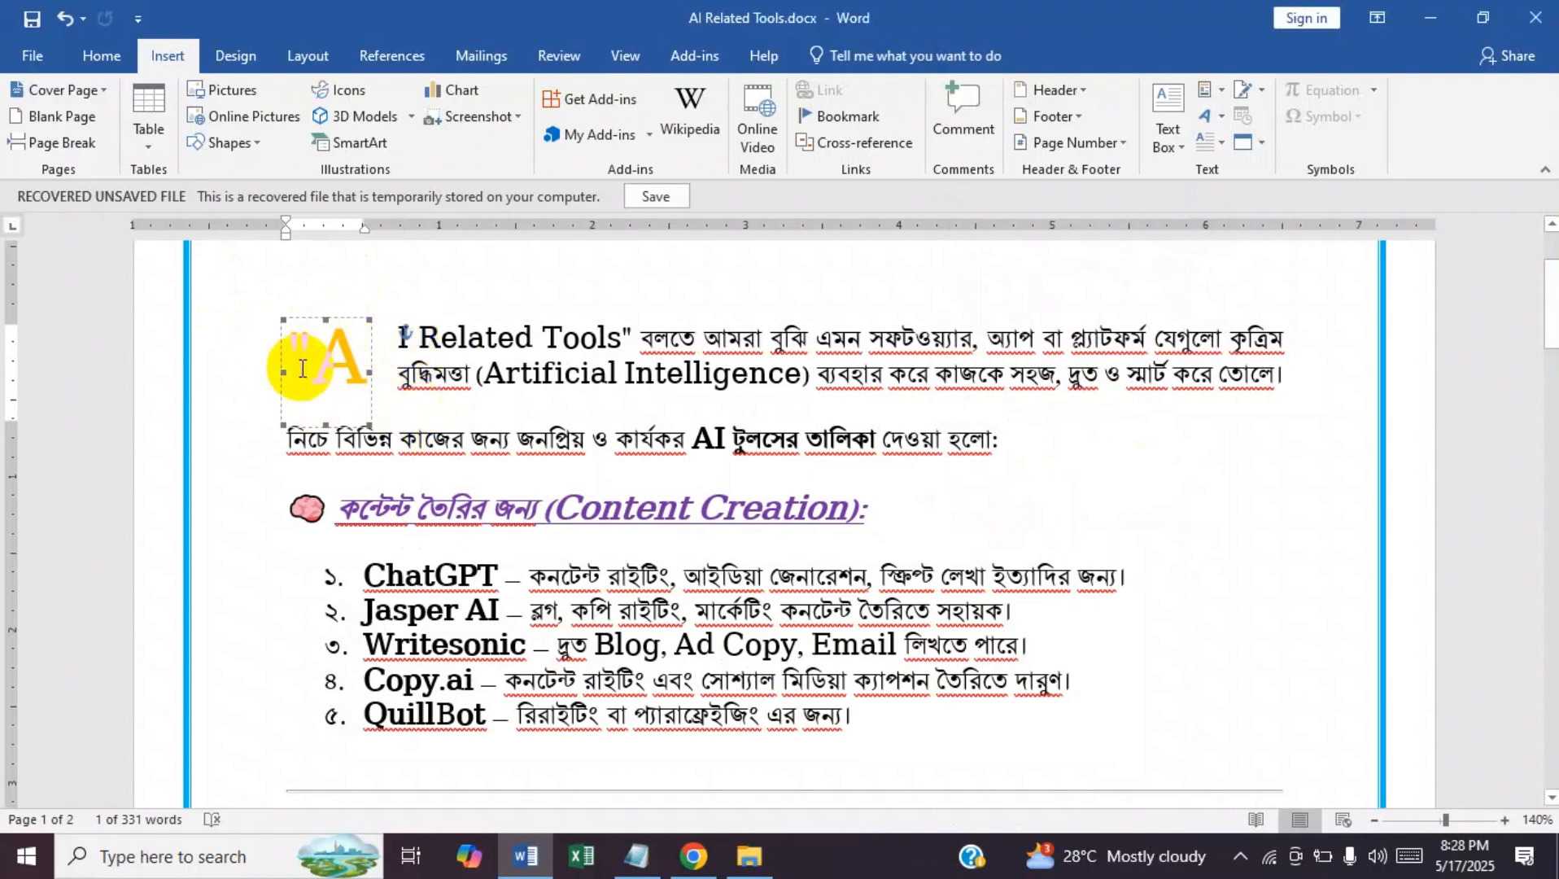
- Change the drop cap options to 3 lines to drop and a 0" distance from text, and apply them
click(1202, 138)
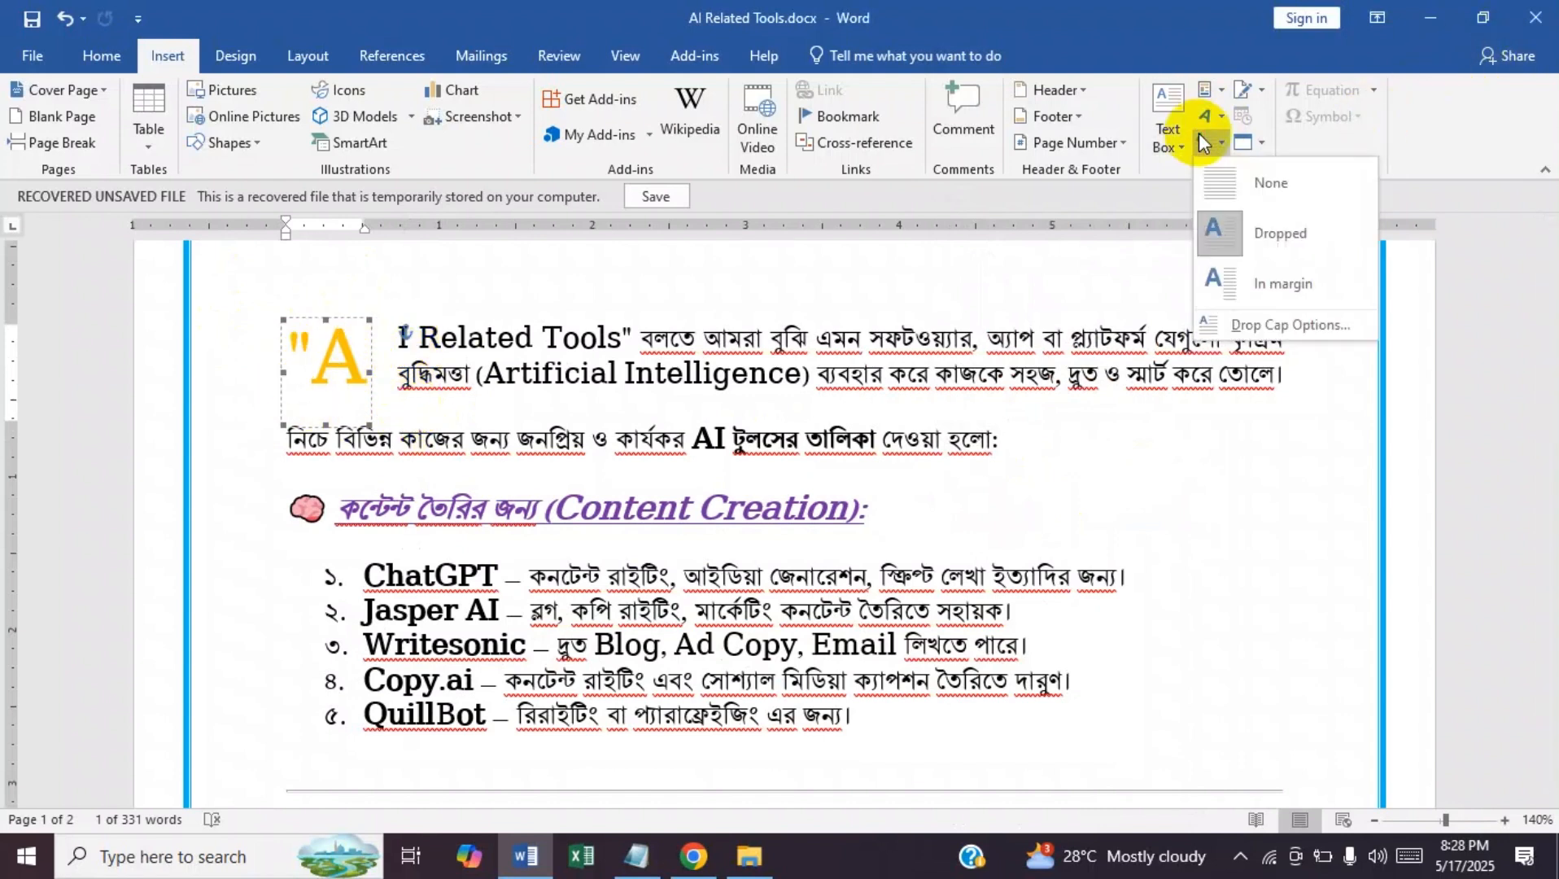
click(1241, 324)
click(1189, 470)
click(1189, 470)
click(1189, 436)
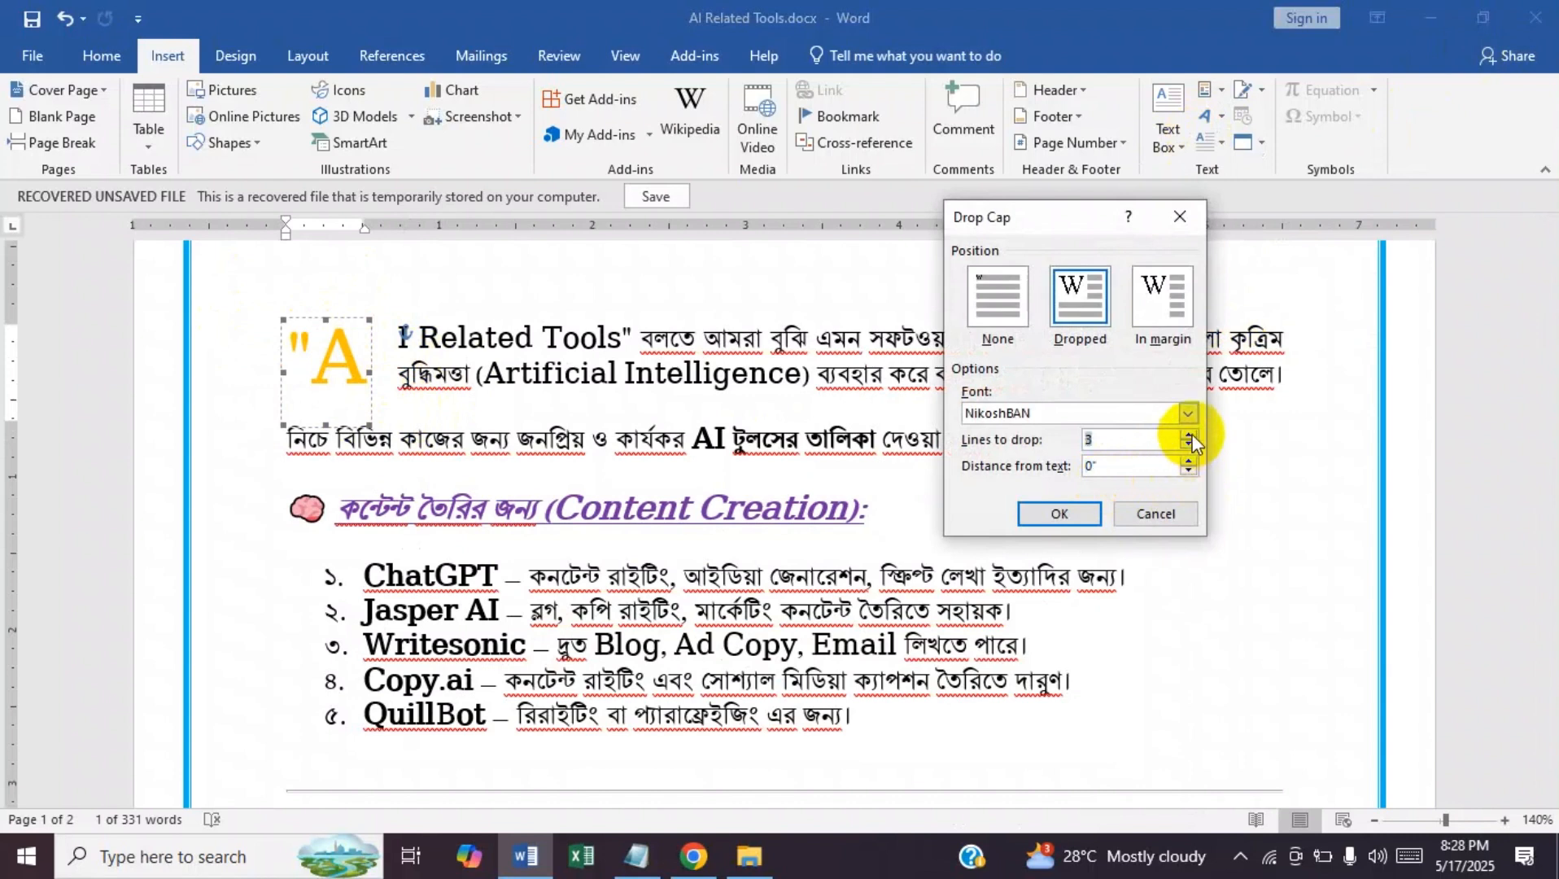
click(1061, 511)
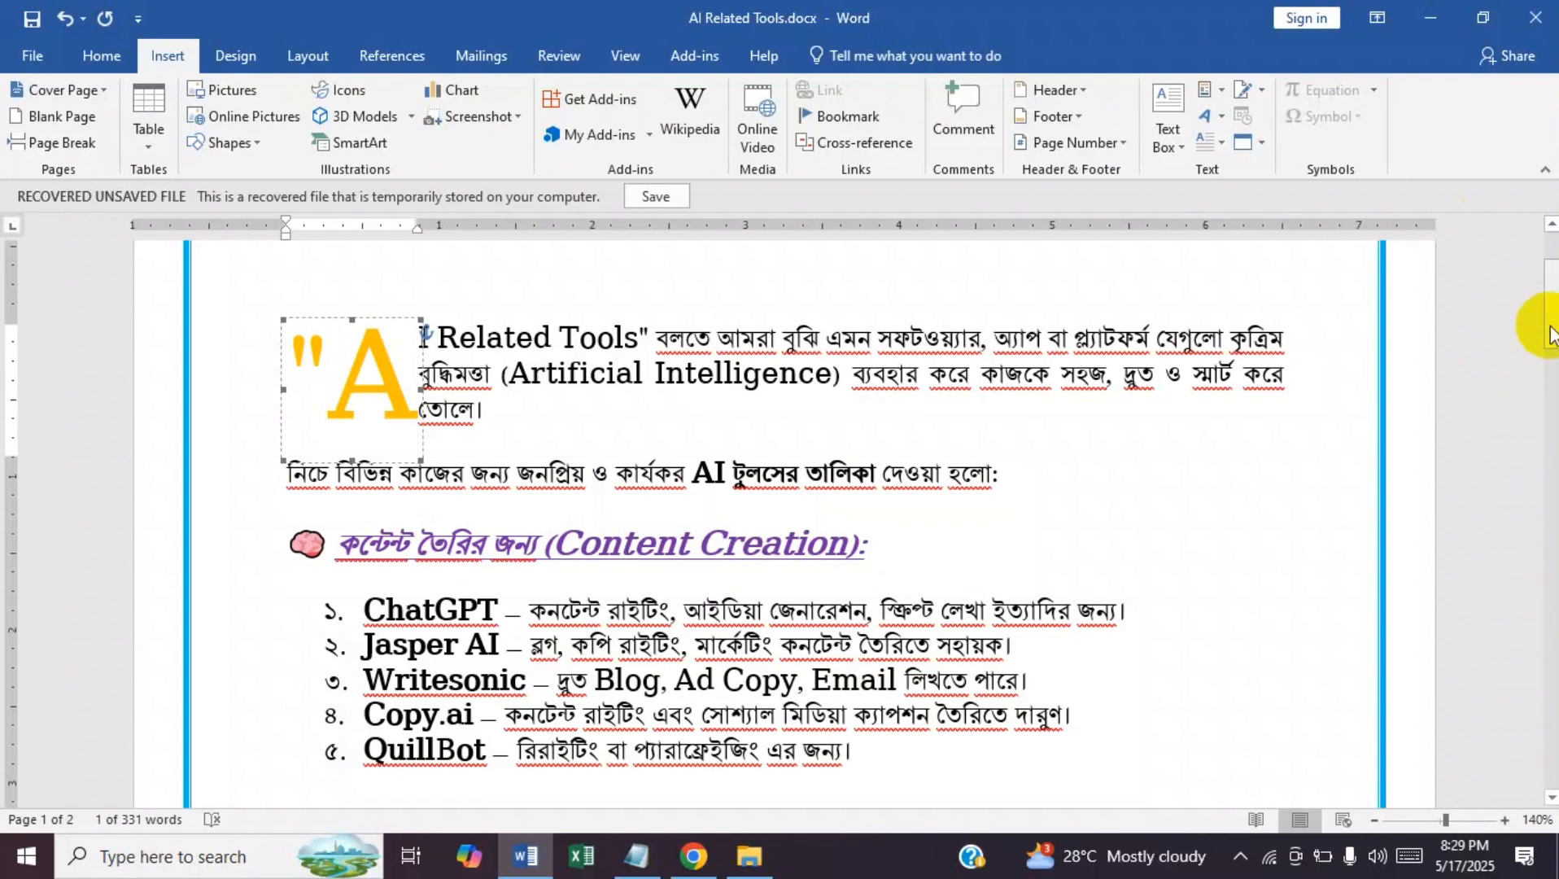
- Highlight the words "Blog, Ad Copy, Email" in the Writesonic list item with pink
mouse_move(1550, 327)
mouse_down()
mouse_move(1551, 382)
mouse_move(1551, 350)
mouse_up()
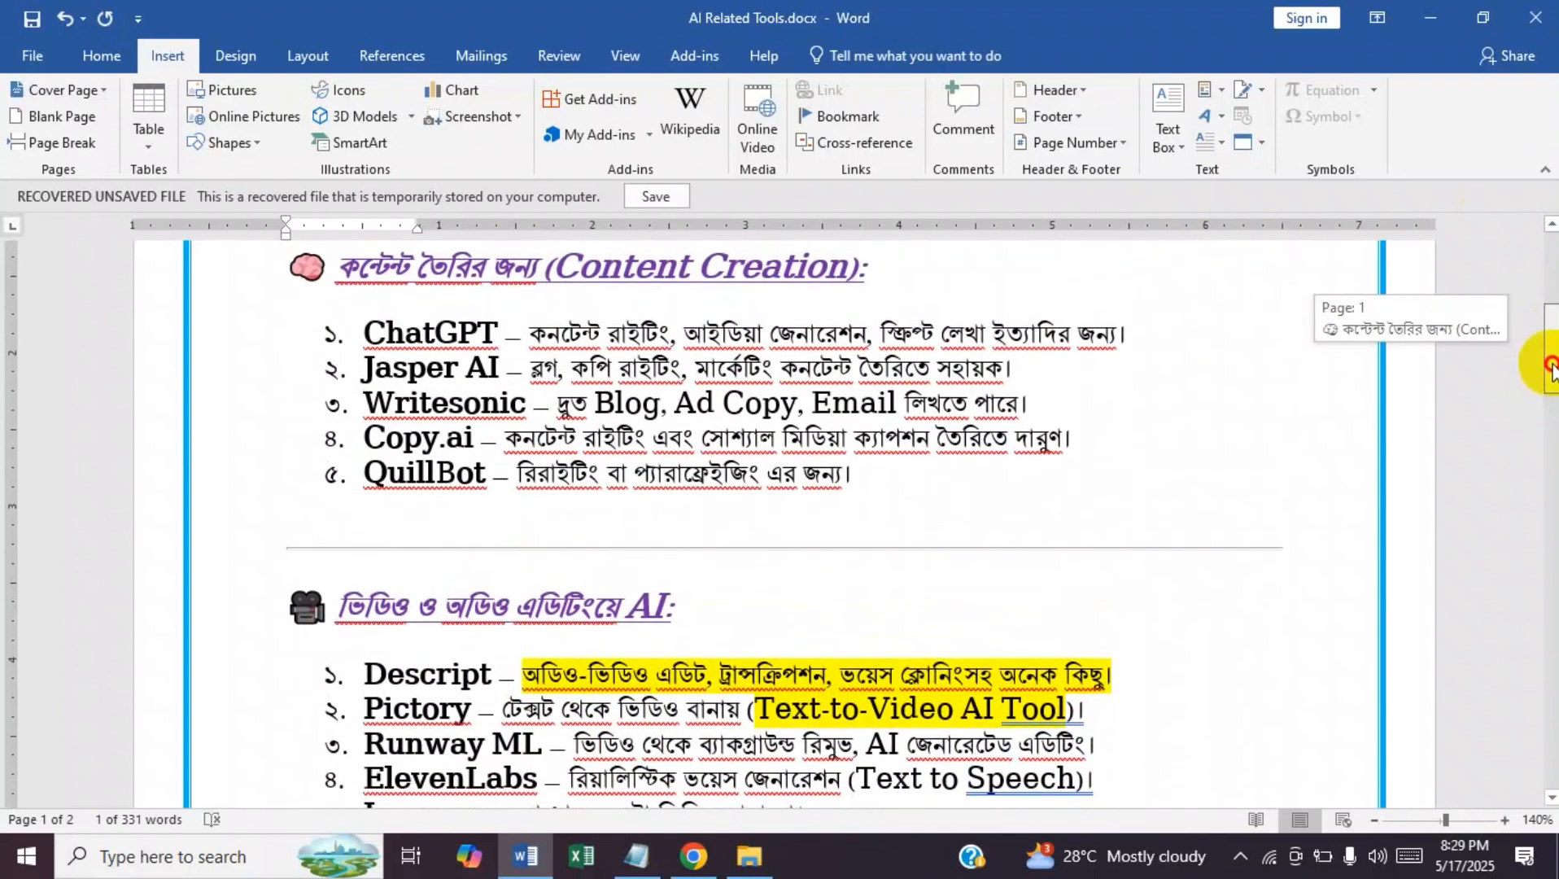
click(78, 56)
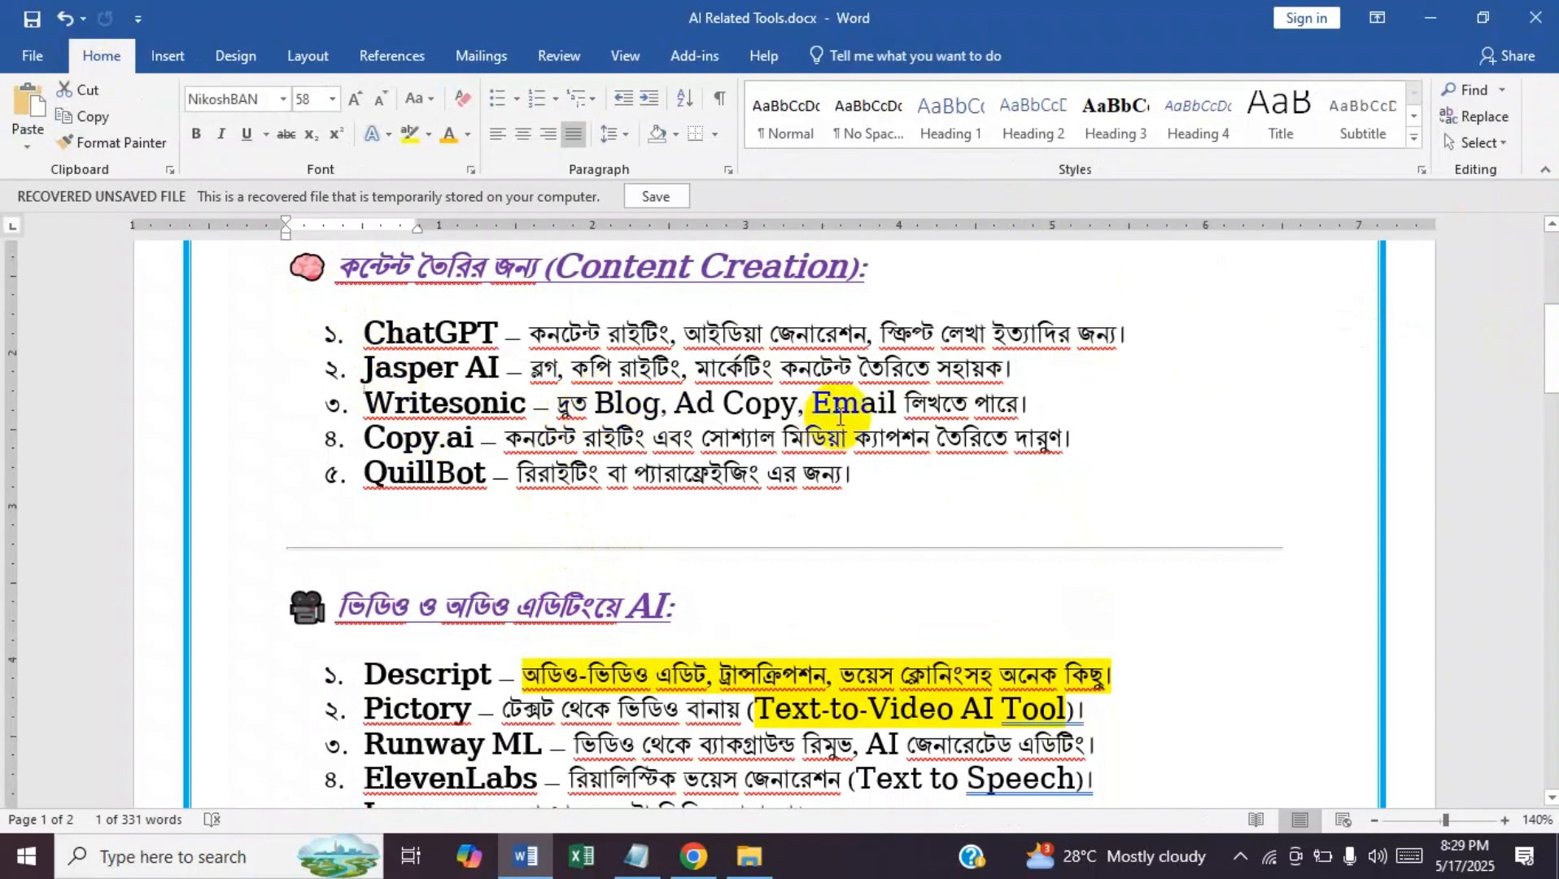
drag(900, 404, 606, 407)
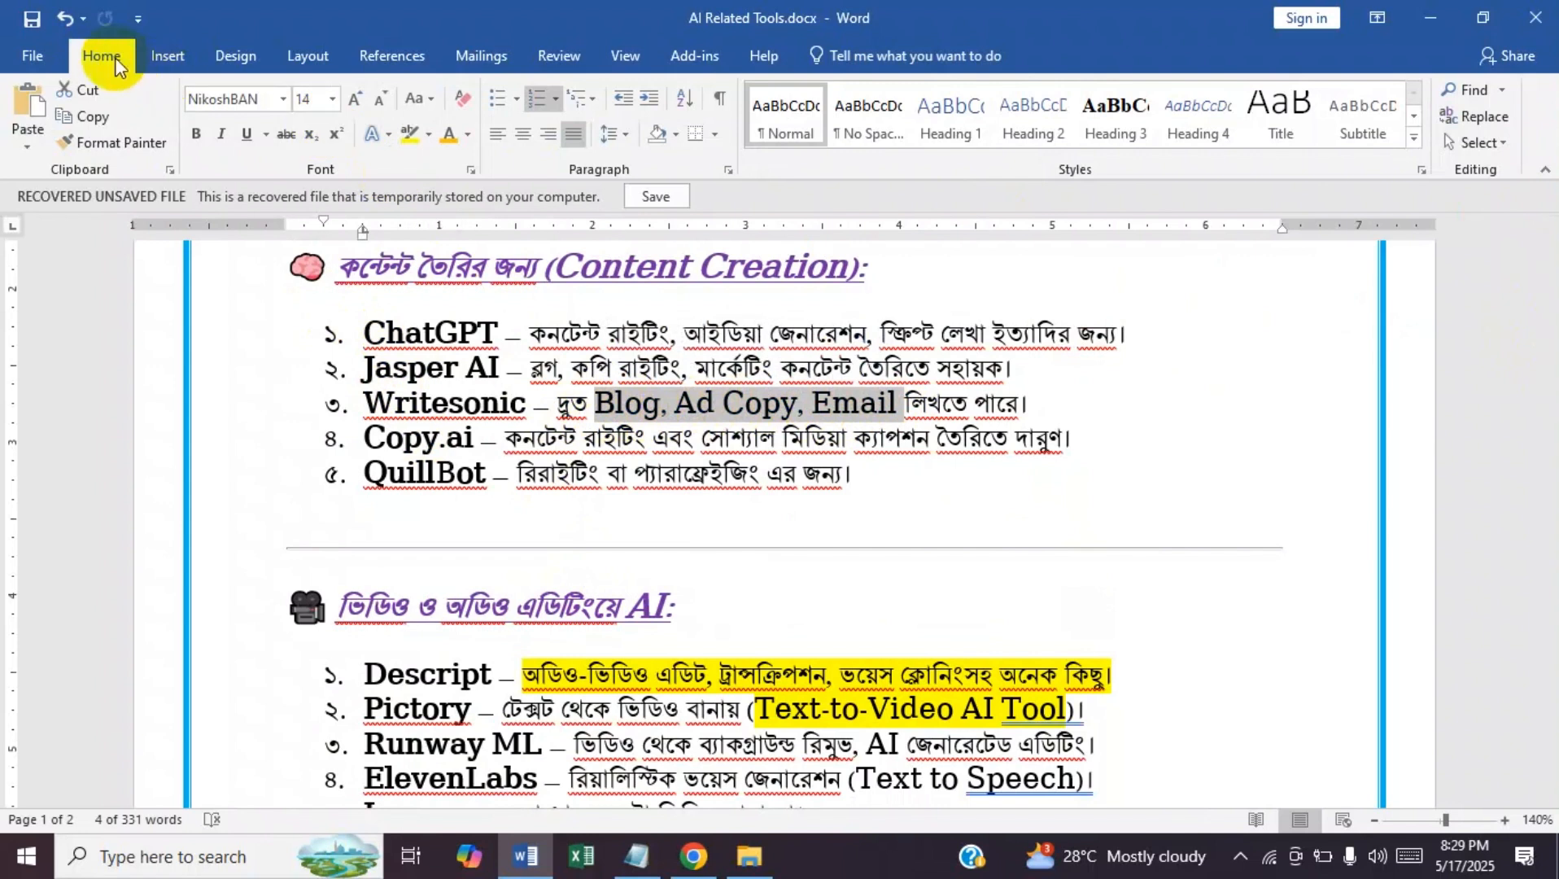
click(424, 139)
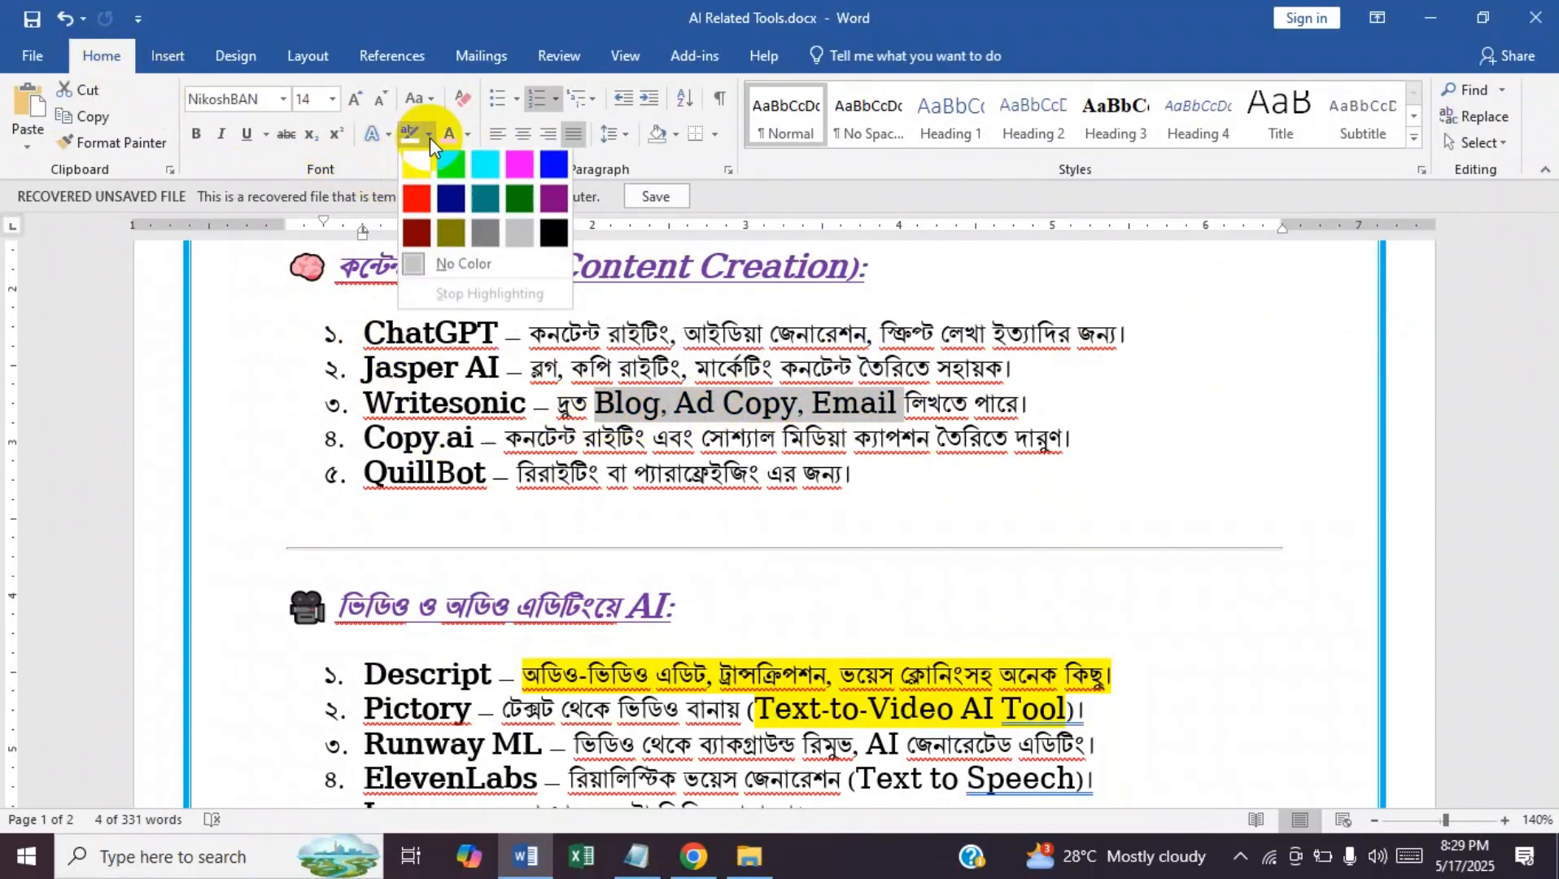
click(519, 167)
click(904, 400)
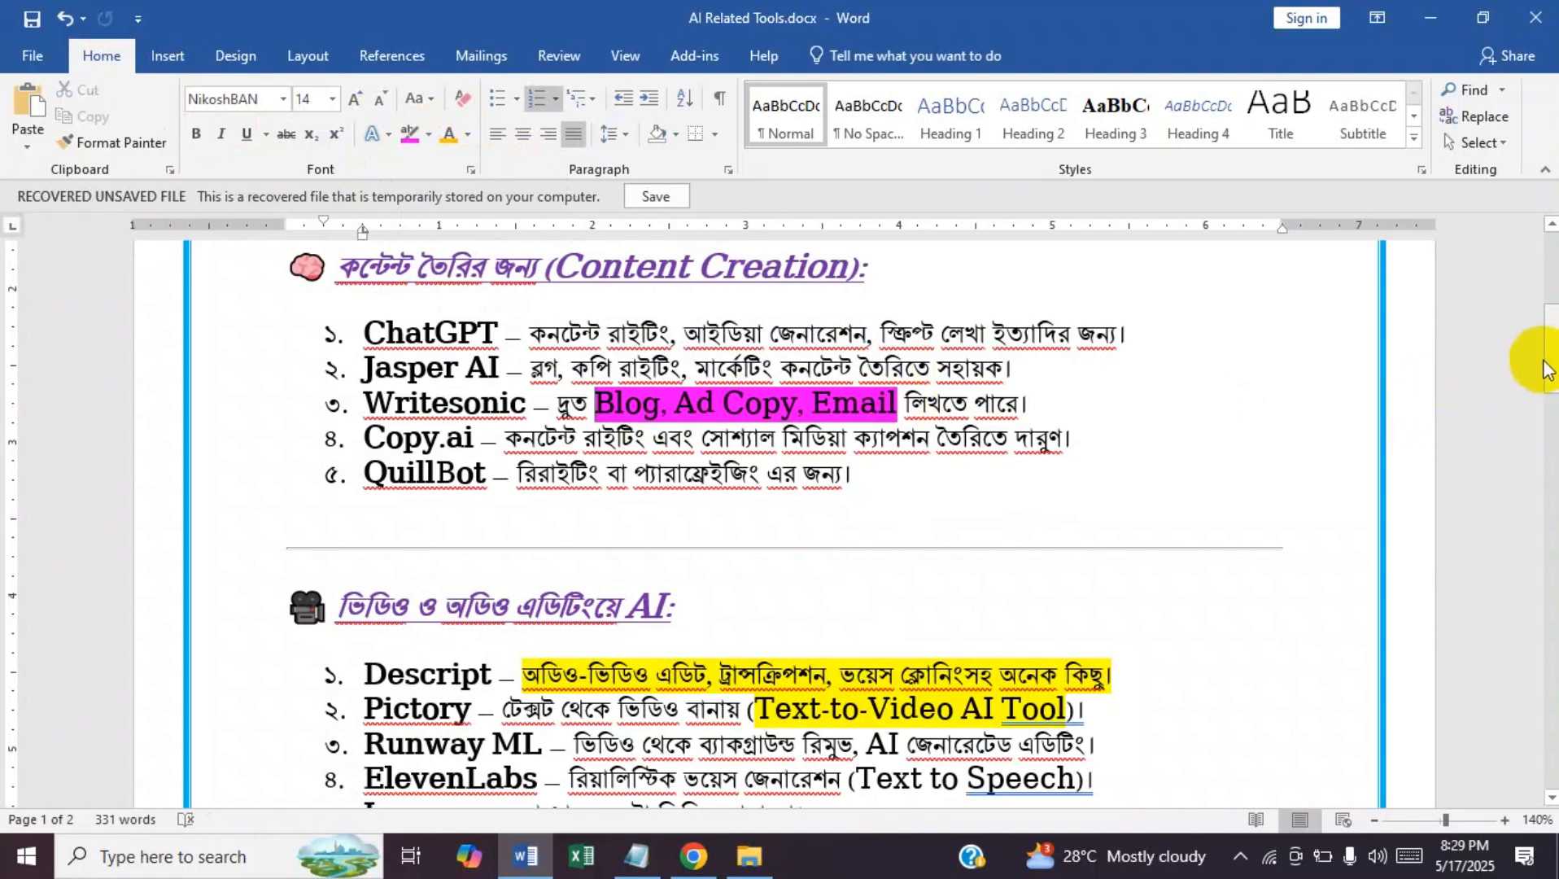
- Highlight the word "AI" in the Runway ML list item with the same pink color
drag(1542, 358, 1549, 392)
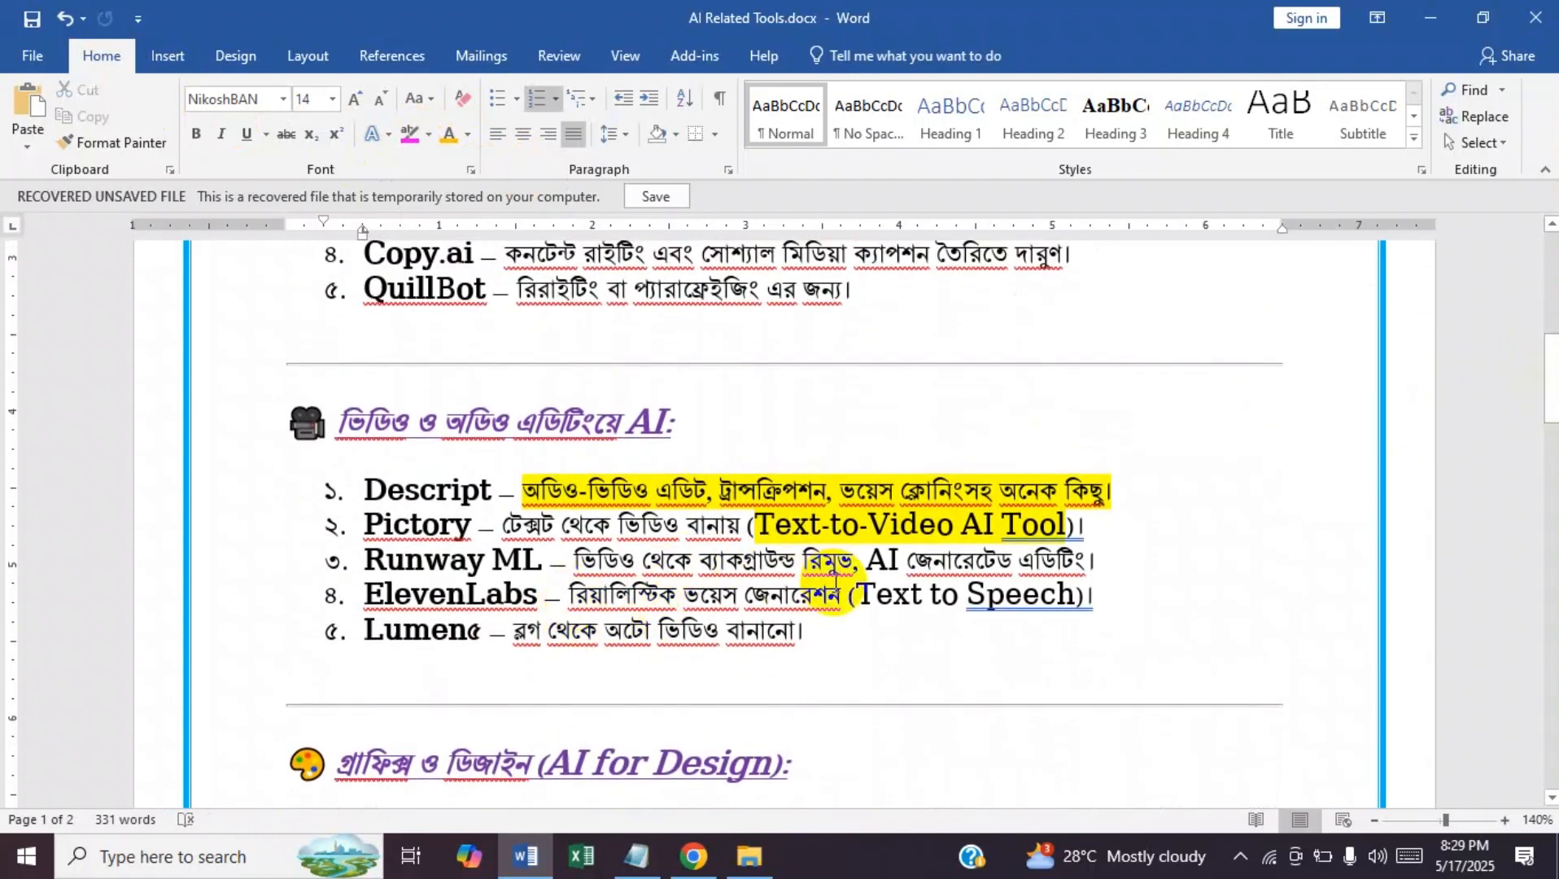
drag(868, 562, 909, 562)
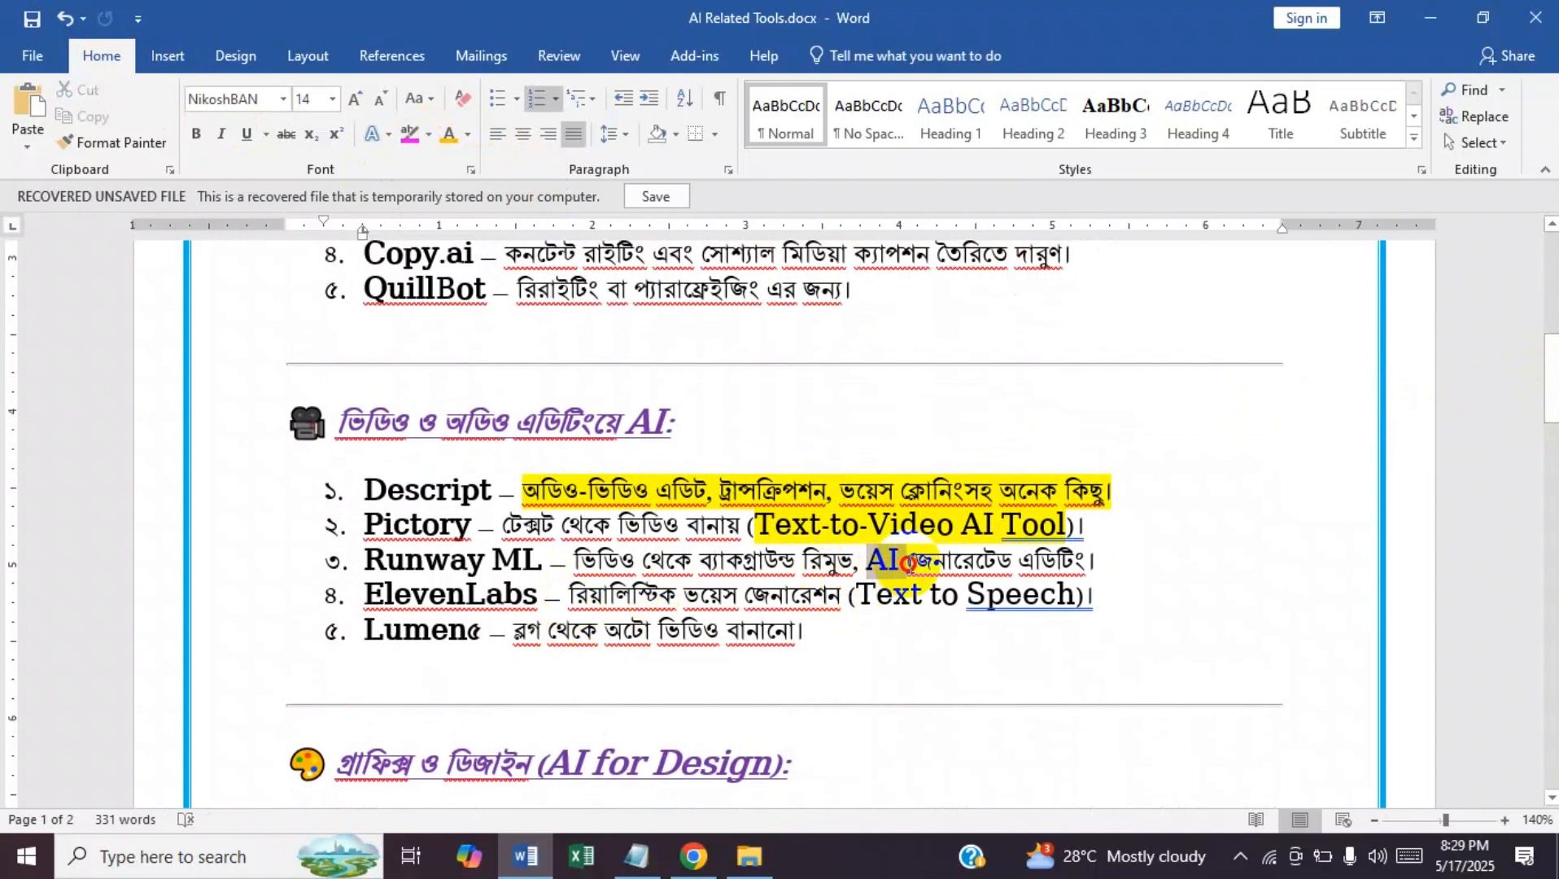
click(409, 136)
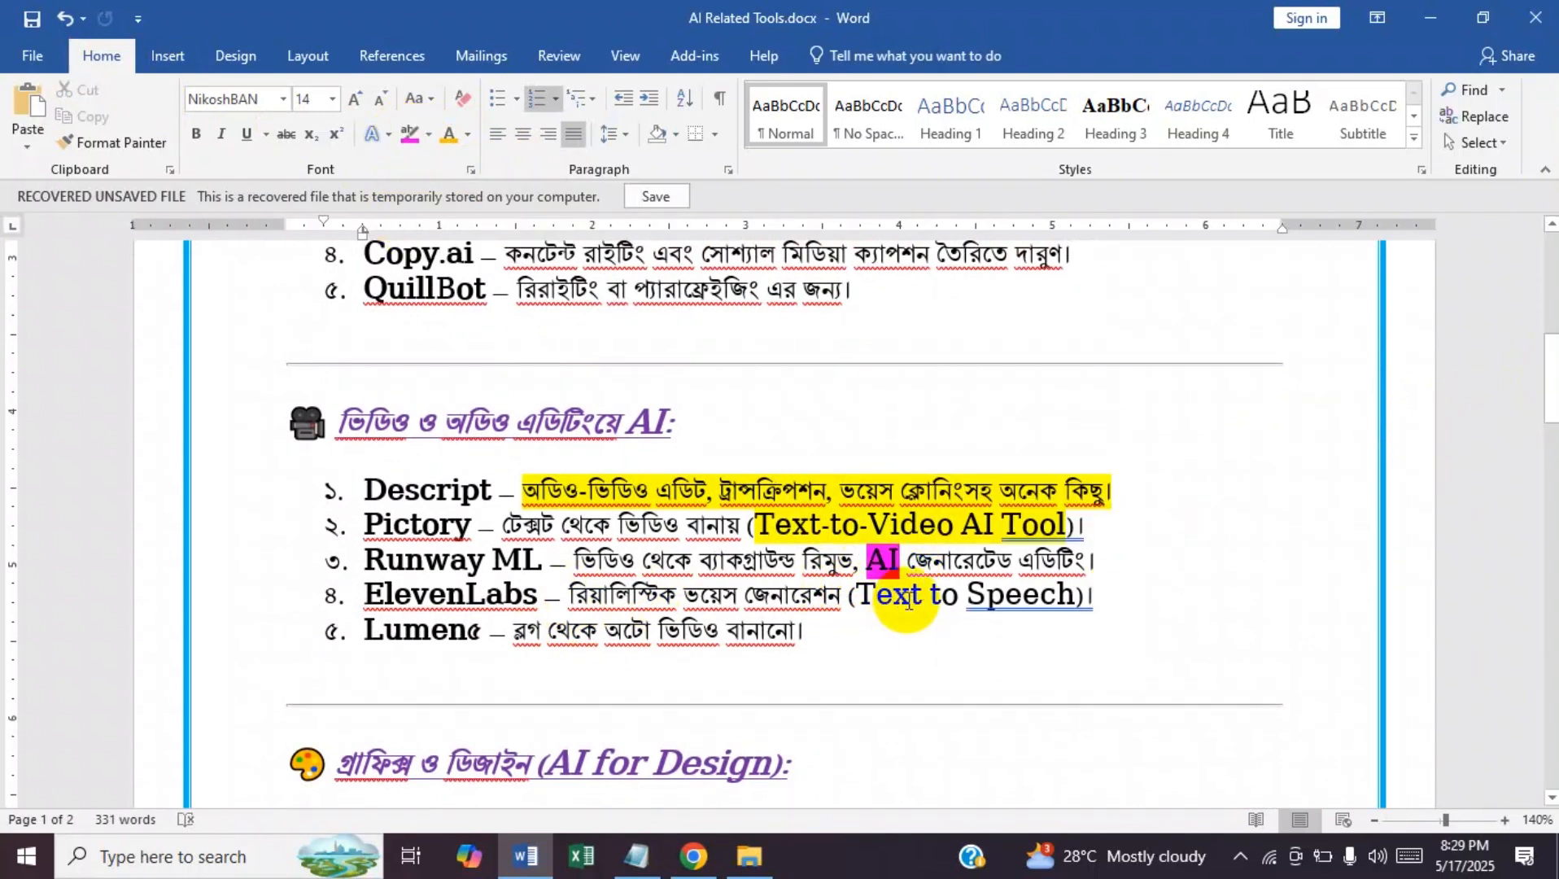
drag(1549, 389, 1552, 461)
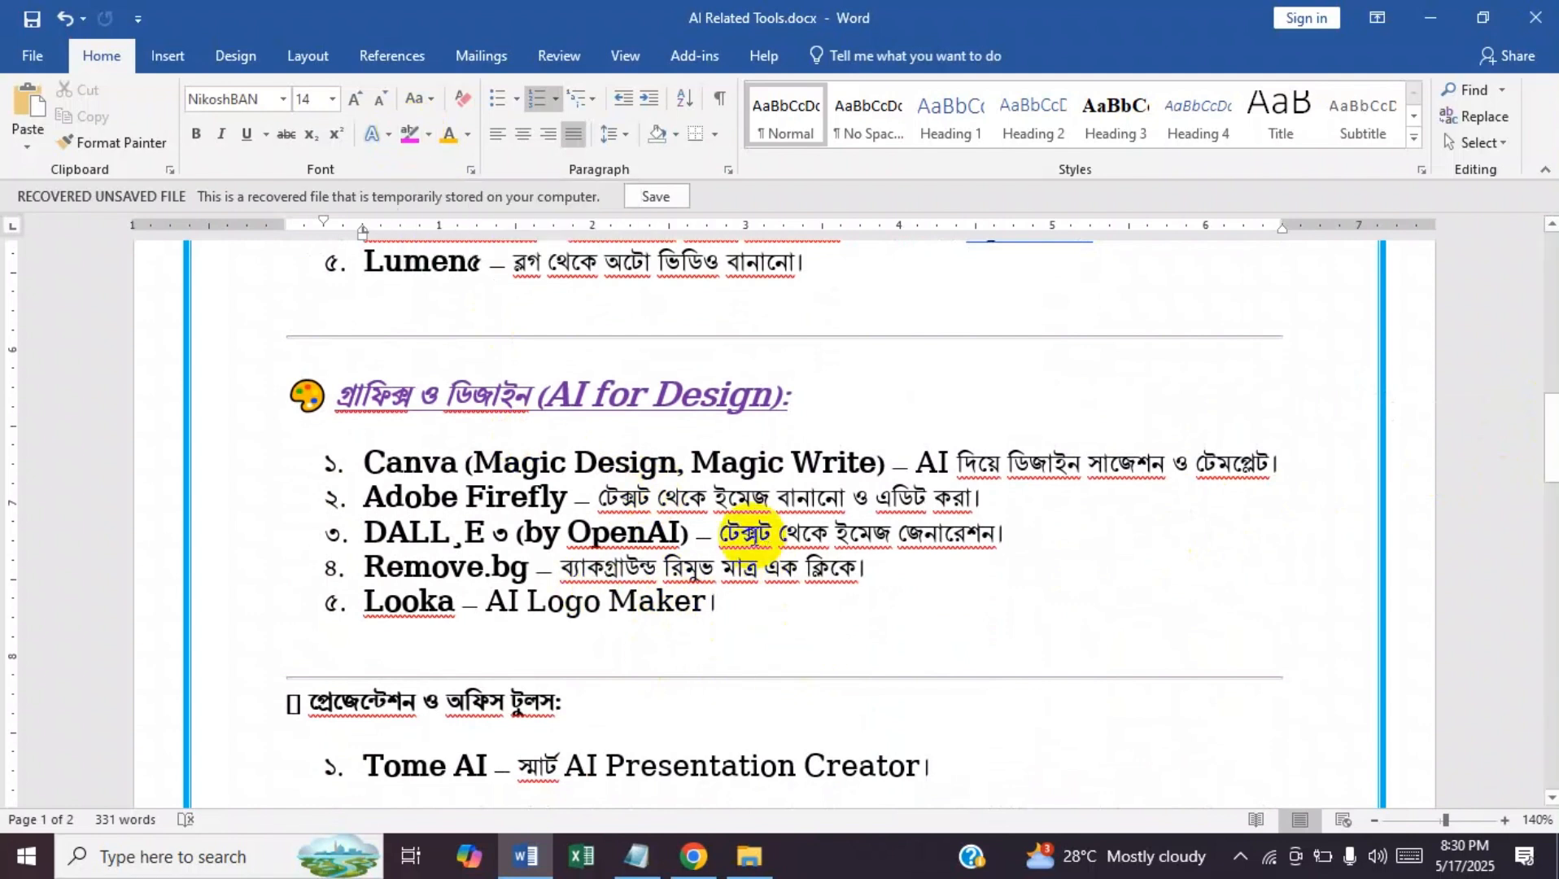
- Highlight "– AI Logo Maker।" in the Looka list item with the current pink highlight color
drag(721, 533, 734, 533)
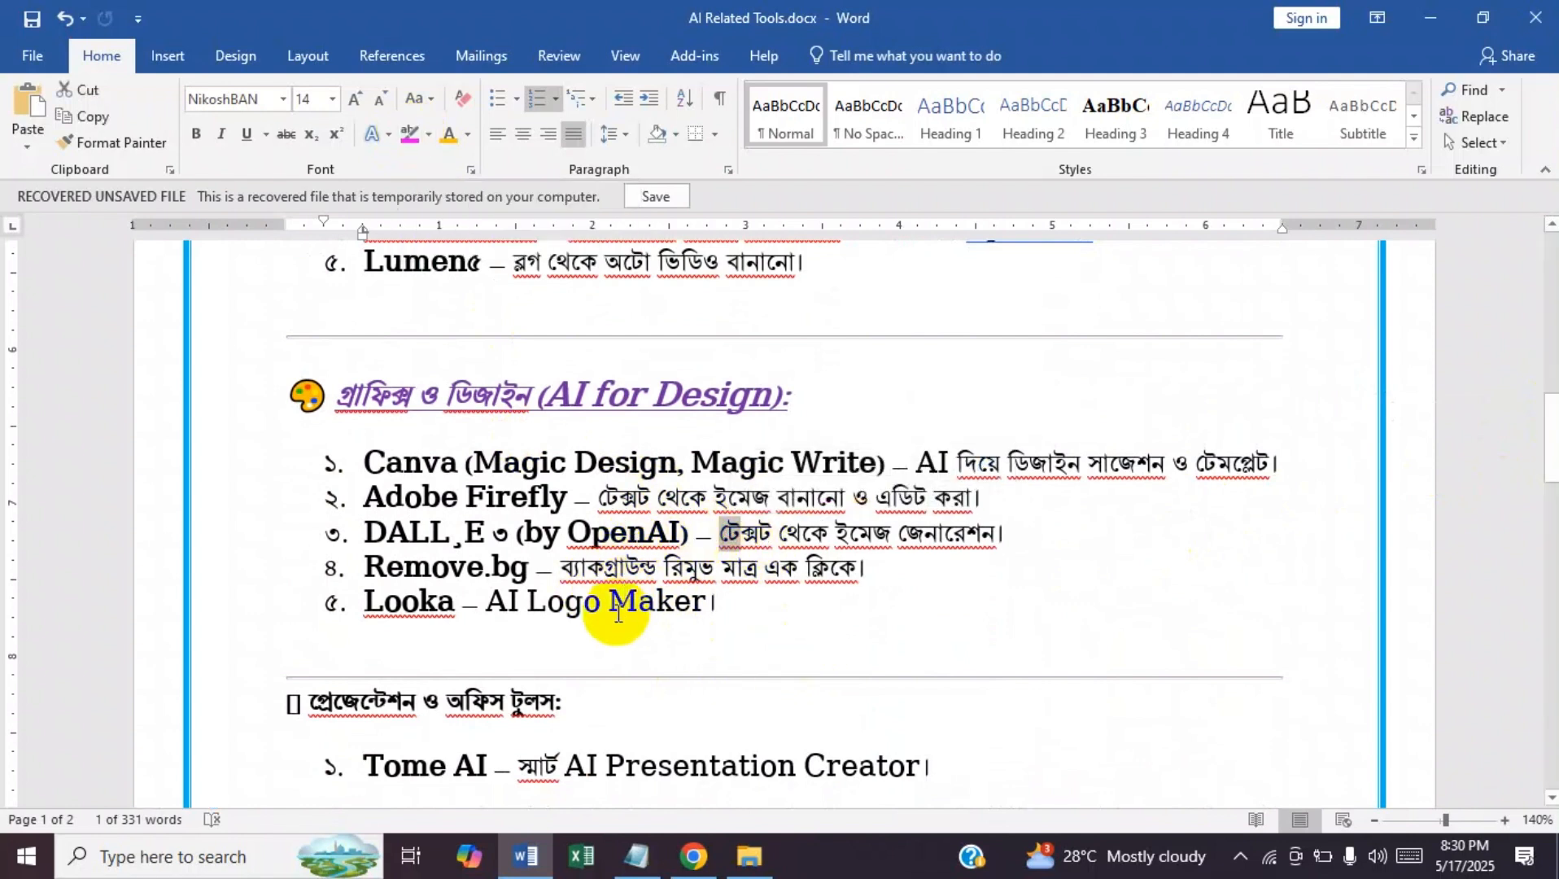
drag(488, 601, 905, 705)
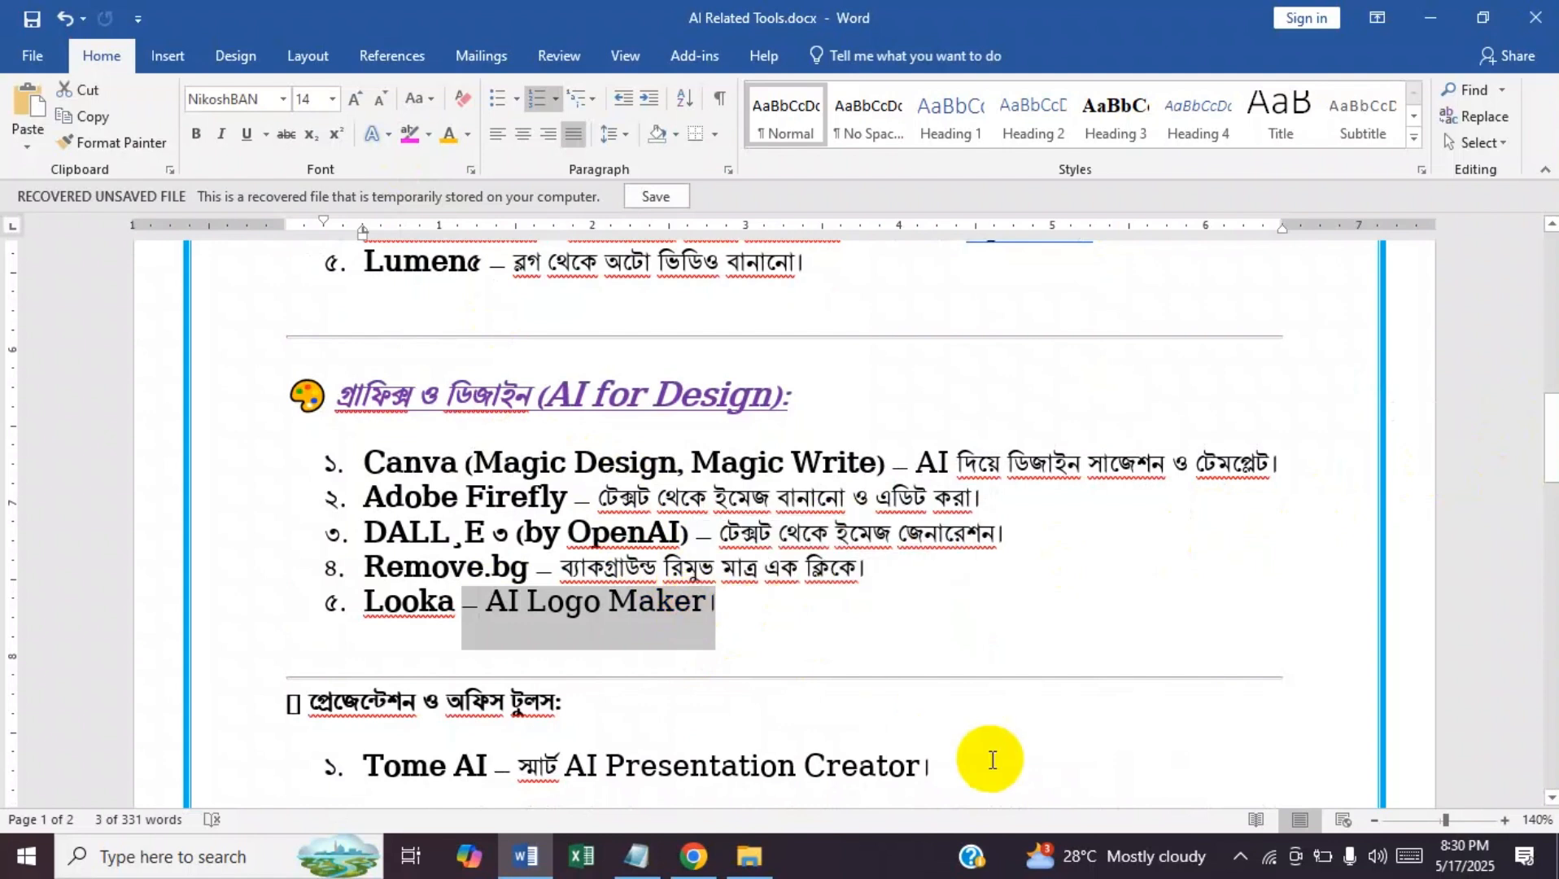
key(Delete)
key(ctrl+z)
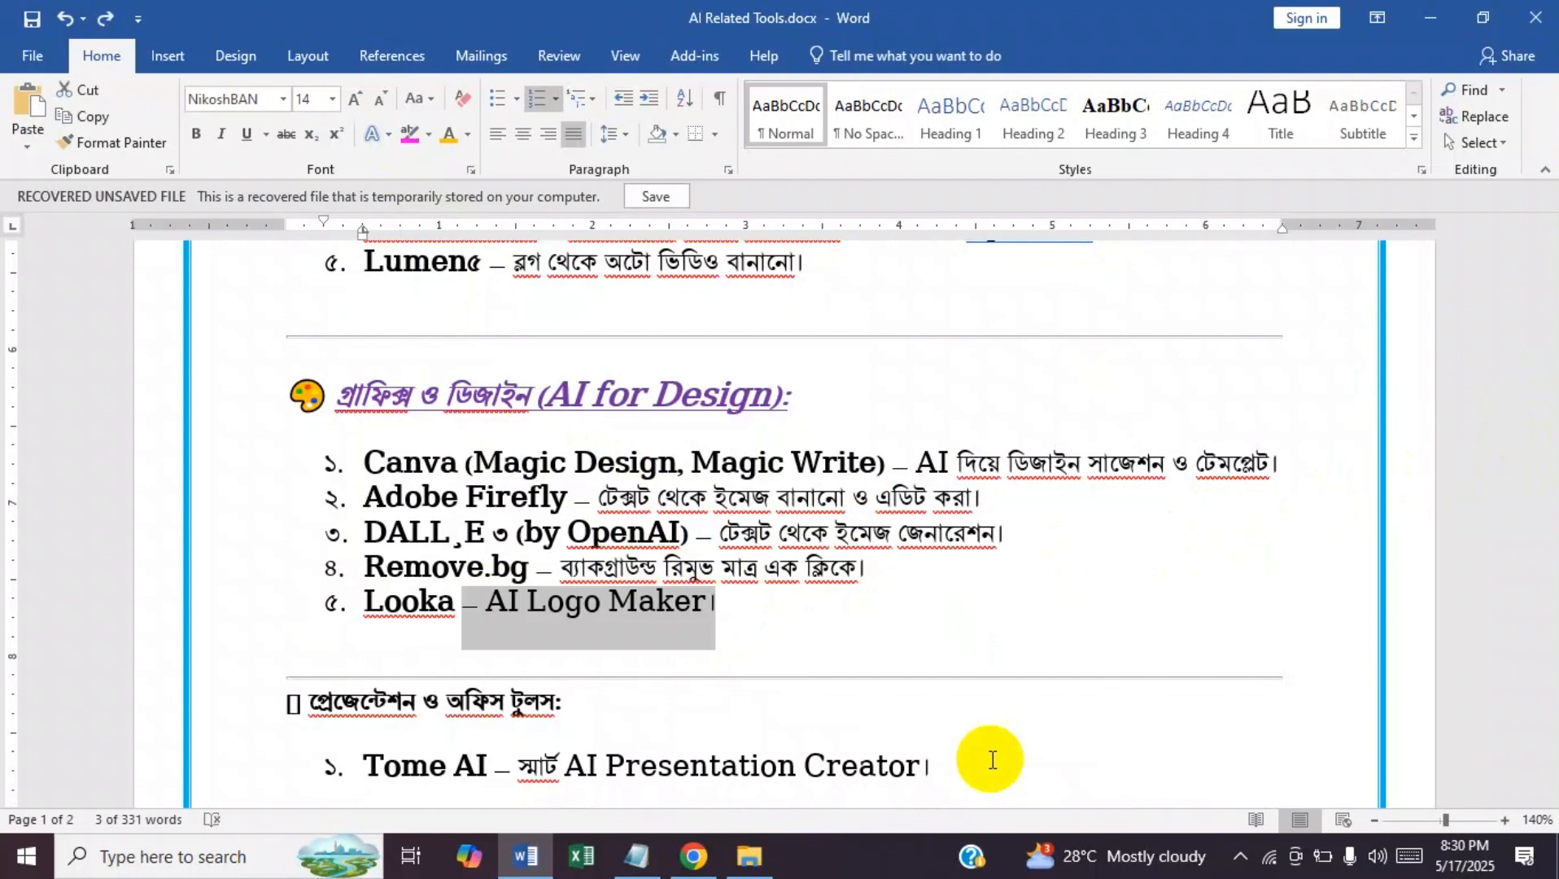
key(ctrl+alt+h)
click(992, 759)
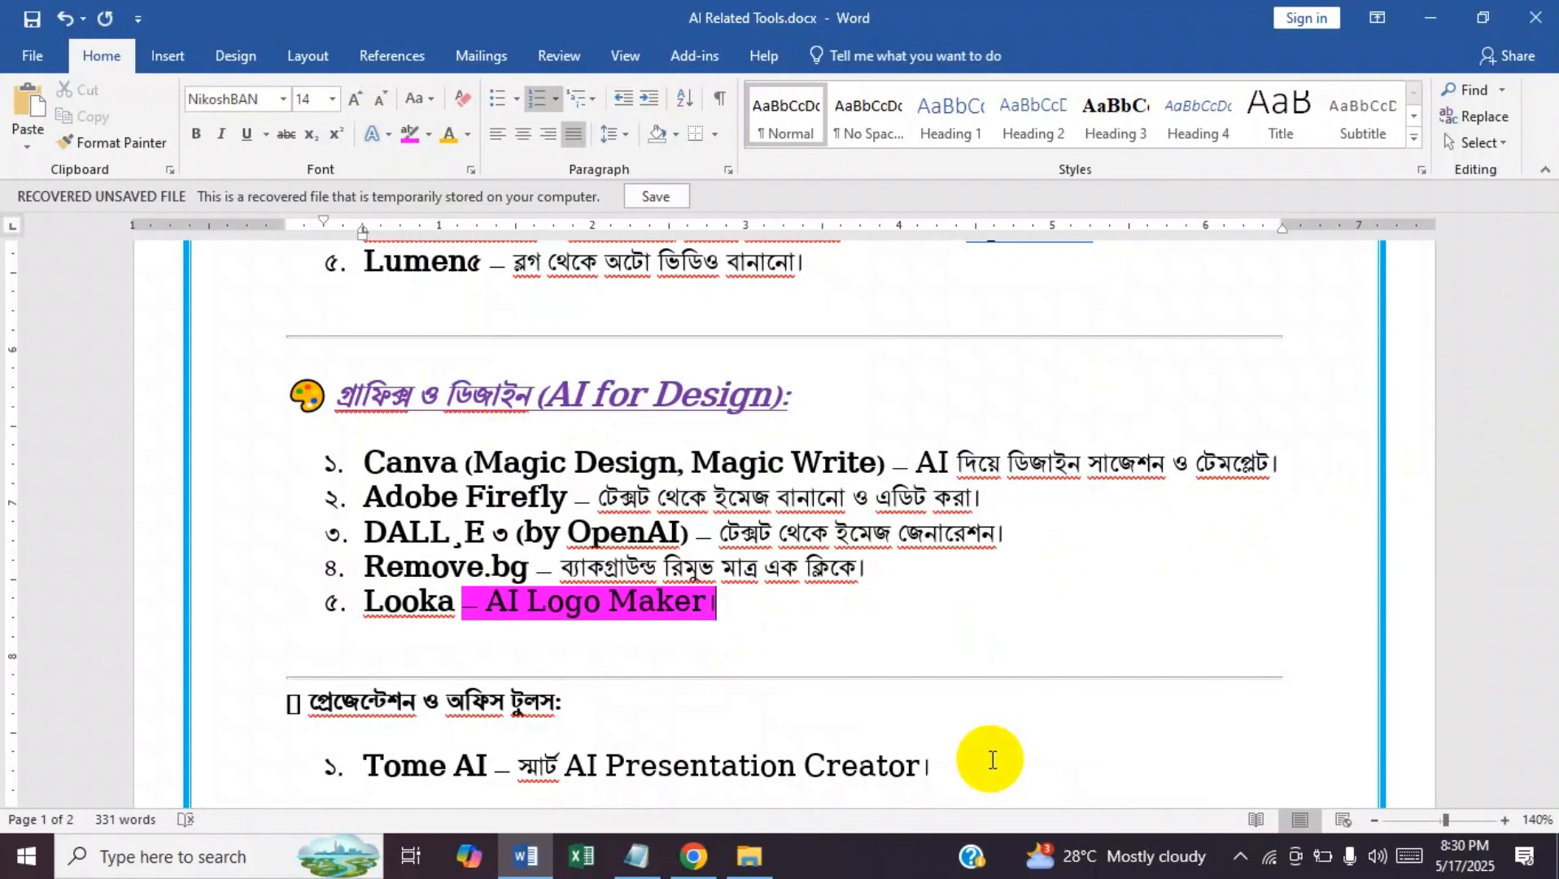
- Switch the text highlighter to yellow and highlight "AI Presentation Creator।" in the Tome AI list item
click(428, 134)
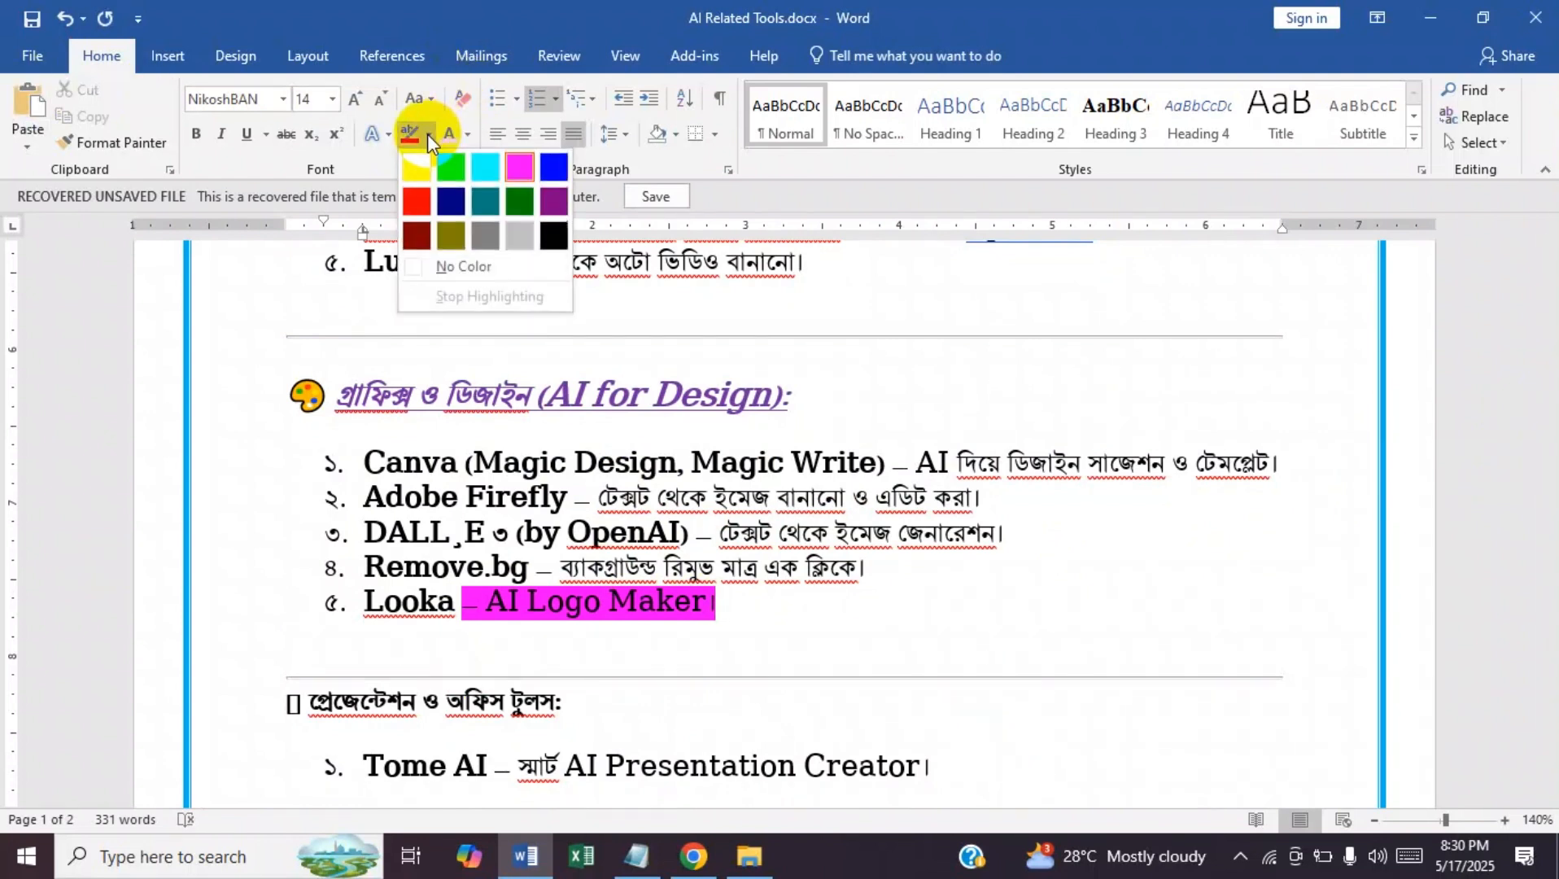
click(413, 174)
mouse_move(1543, 440)
mouse_down()
mouse_move(1551, 525)
mouse_move(1554, 498)
mouse_up()
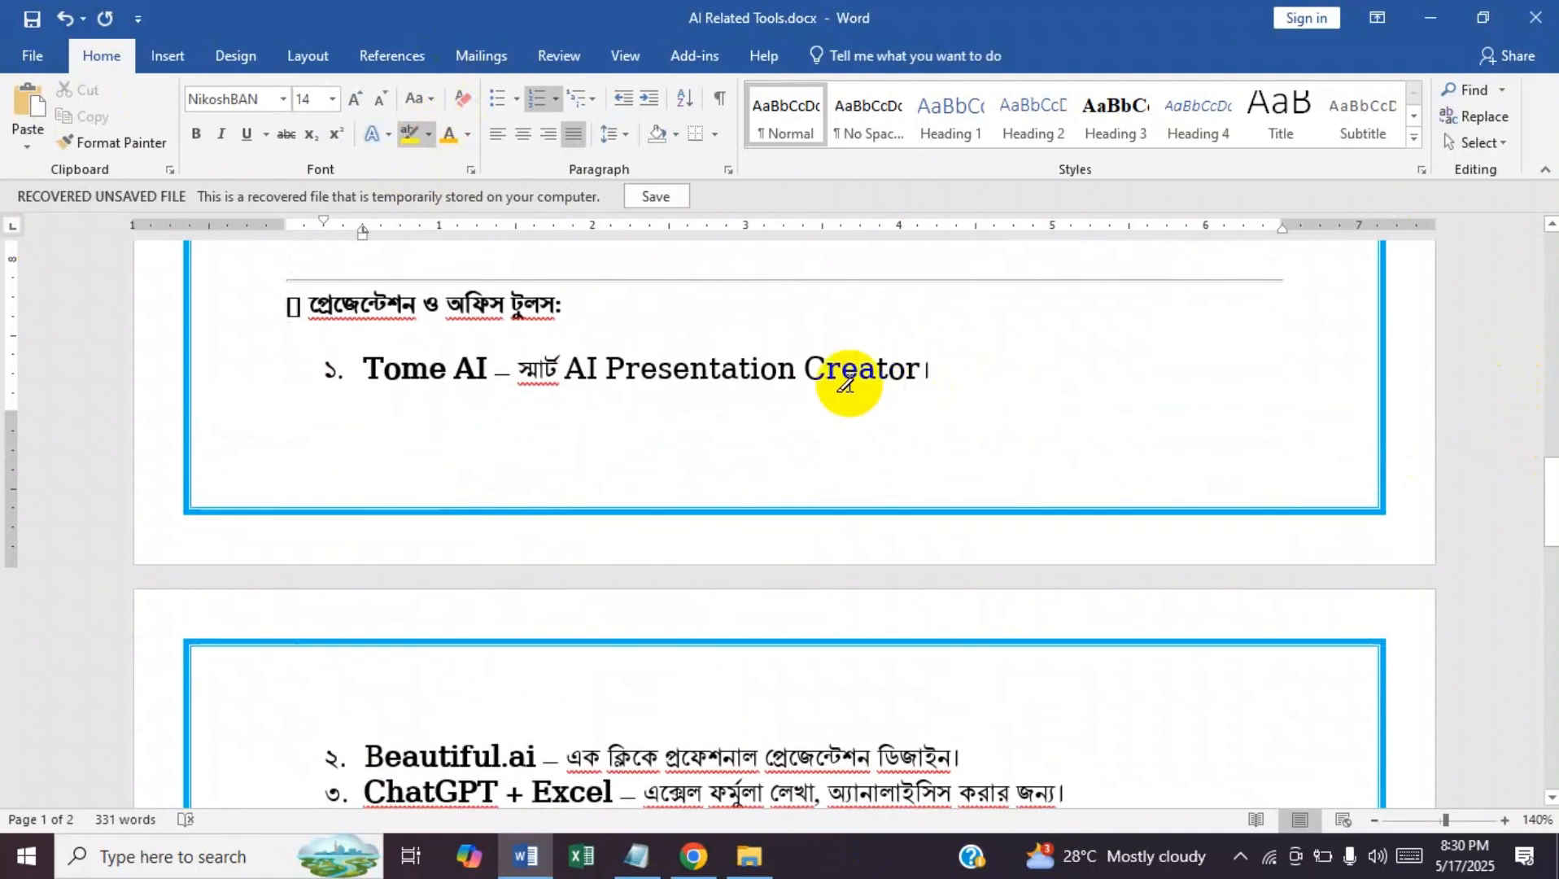
drag(569, 362, 930, 368)
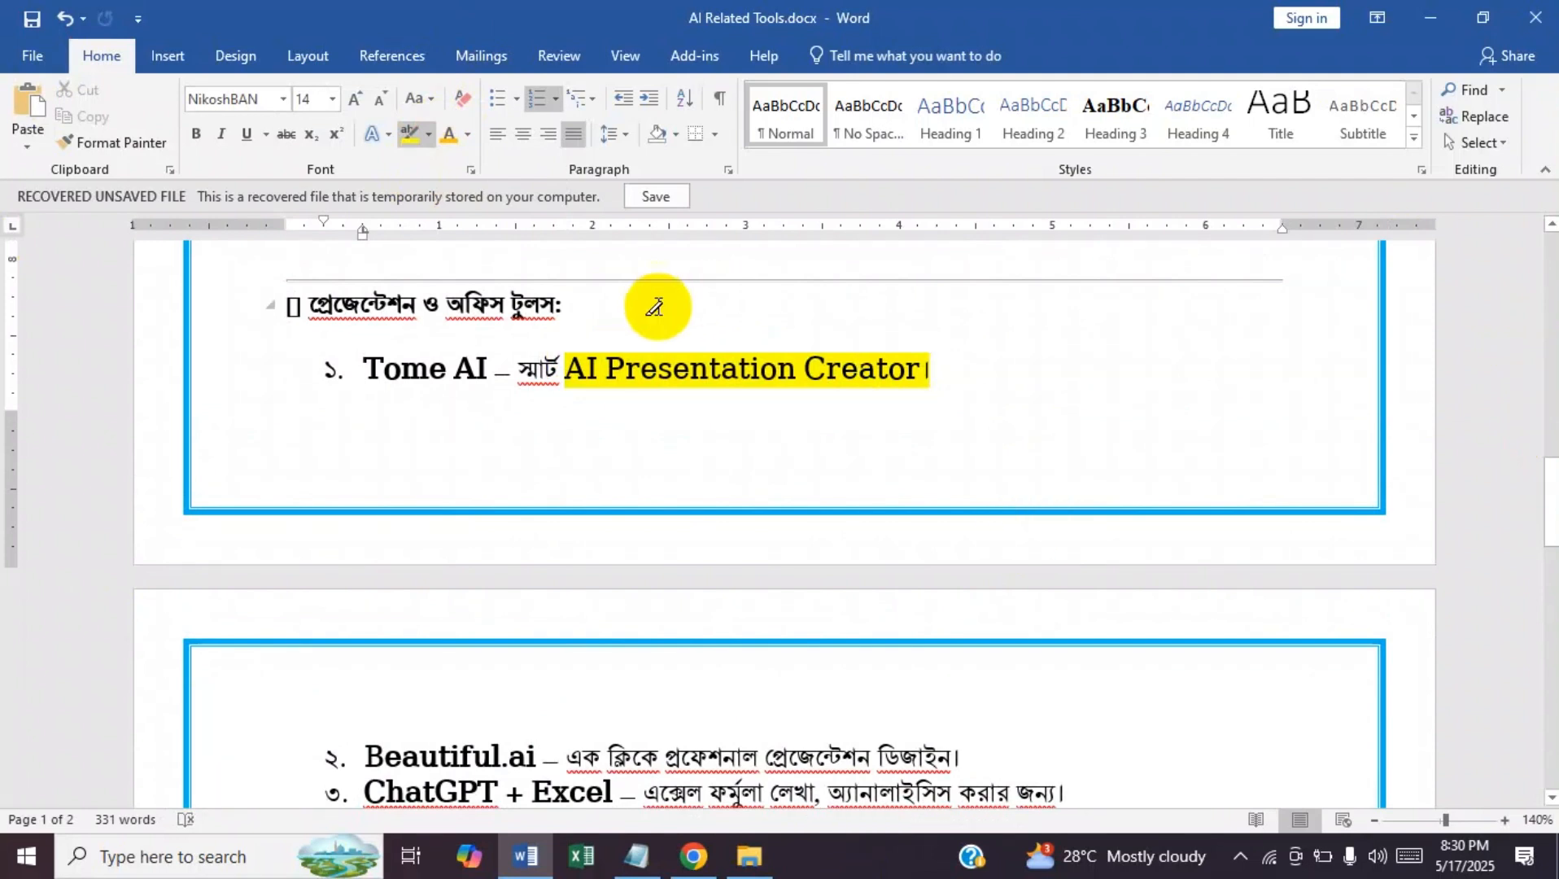
- Highlight the word "PowerPoint" in the SlidesAI.io list item with yellow
click(411, 133)
drag(1548, 510, 1550, 583)
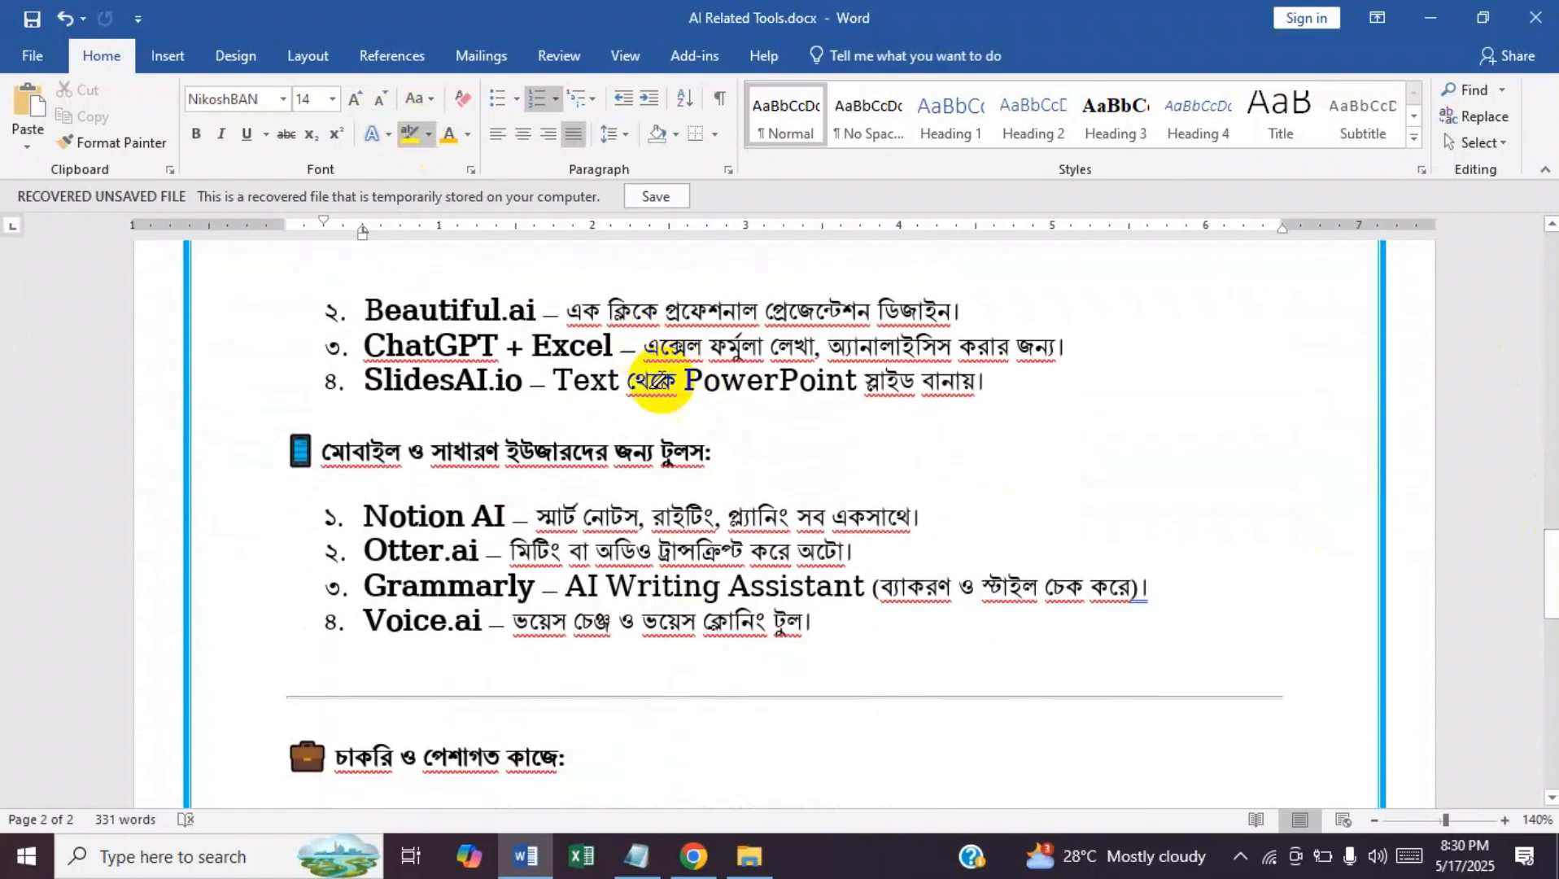
drag(689, 366, 862, 380)
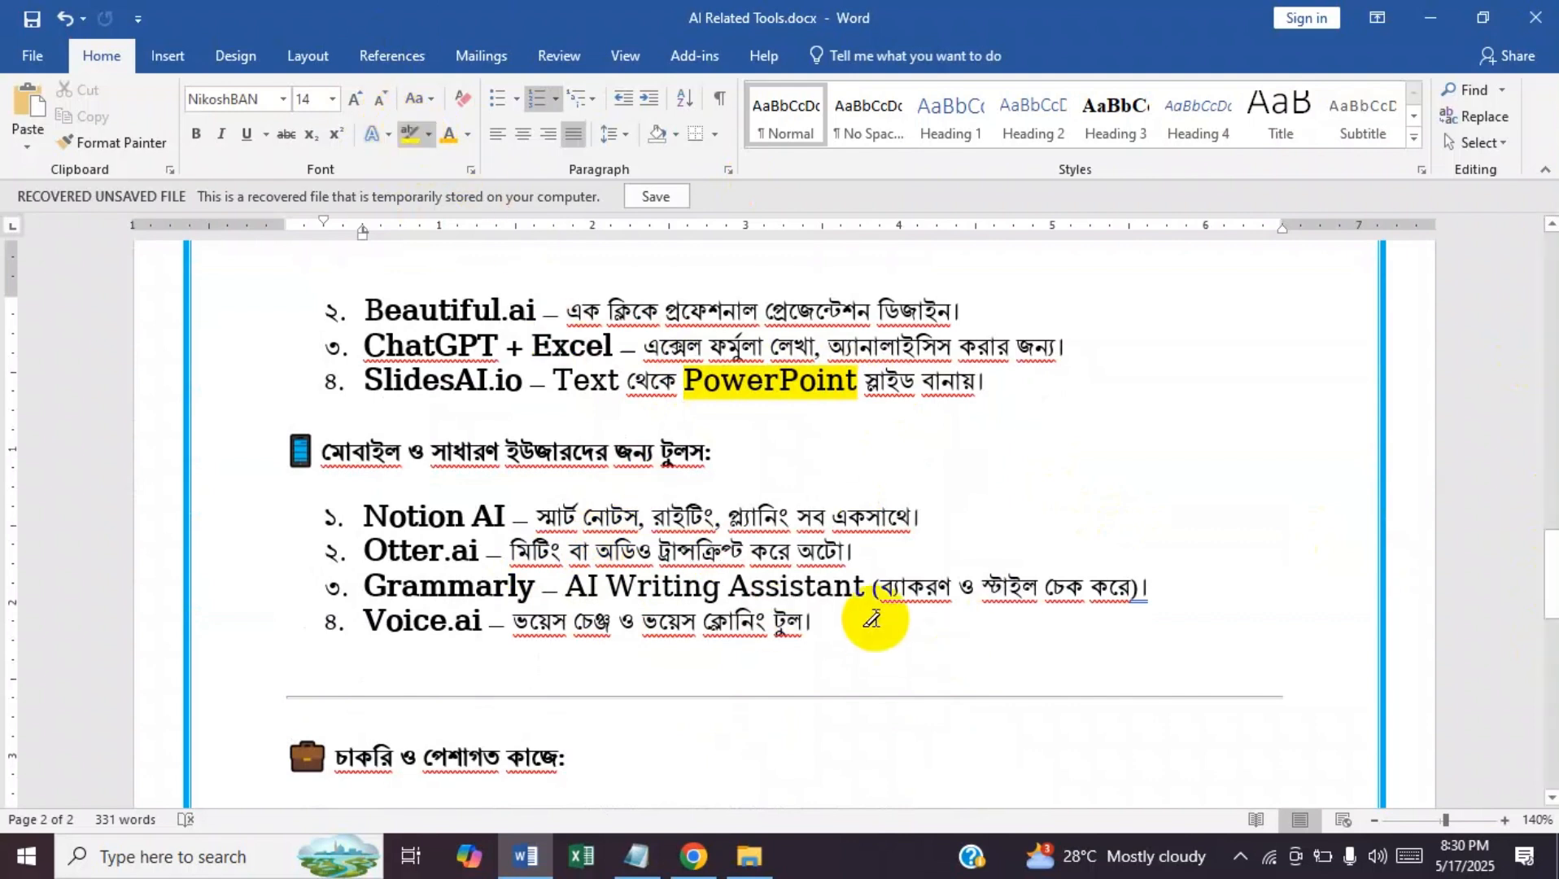
- Highlight "স্মার্ট নোটস" in the Notion AI item and "AI Writing Assistant" in the Grammarly item in yellow, and stop highlighting
drag(537, 515, 640, 515)
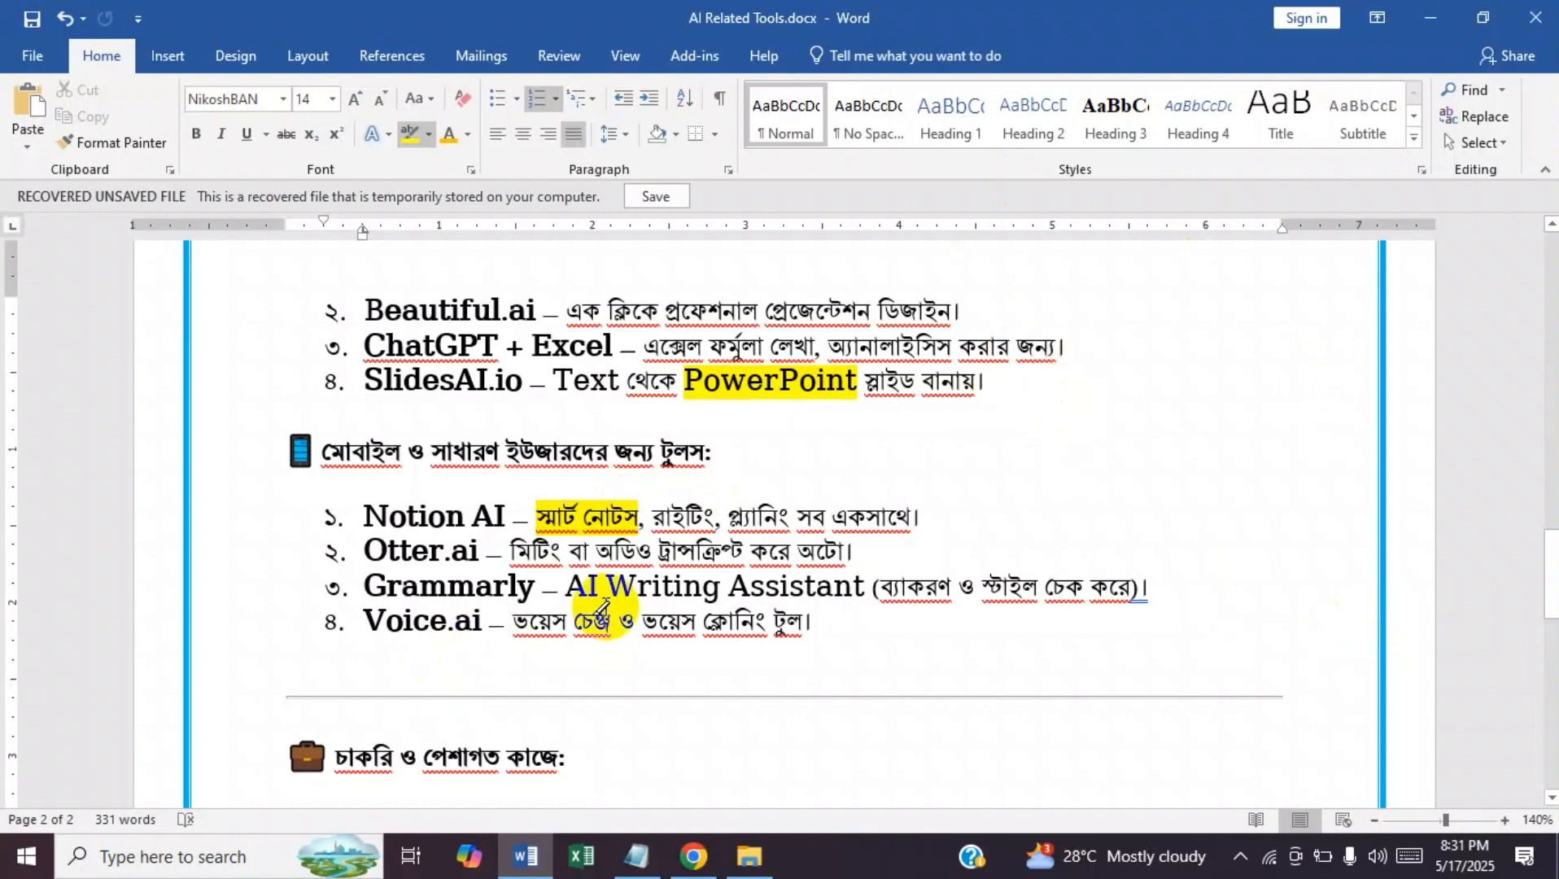
drag(561, 587, 865, 587)
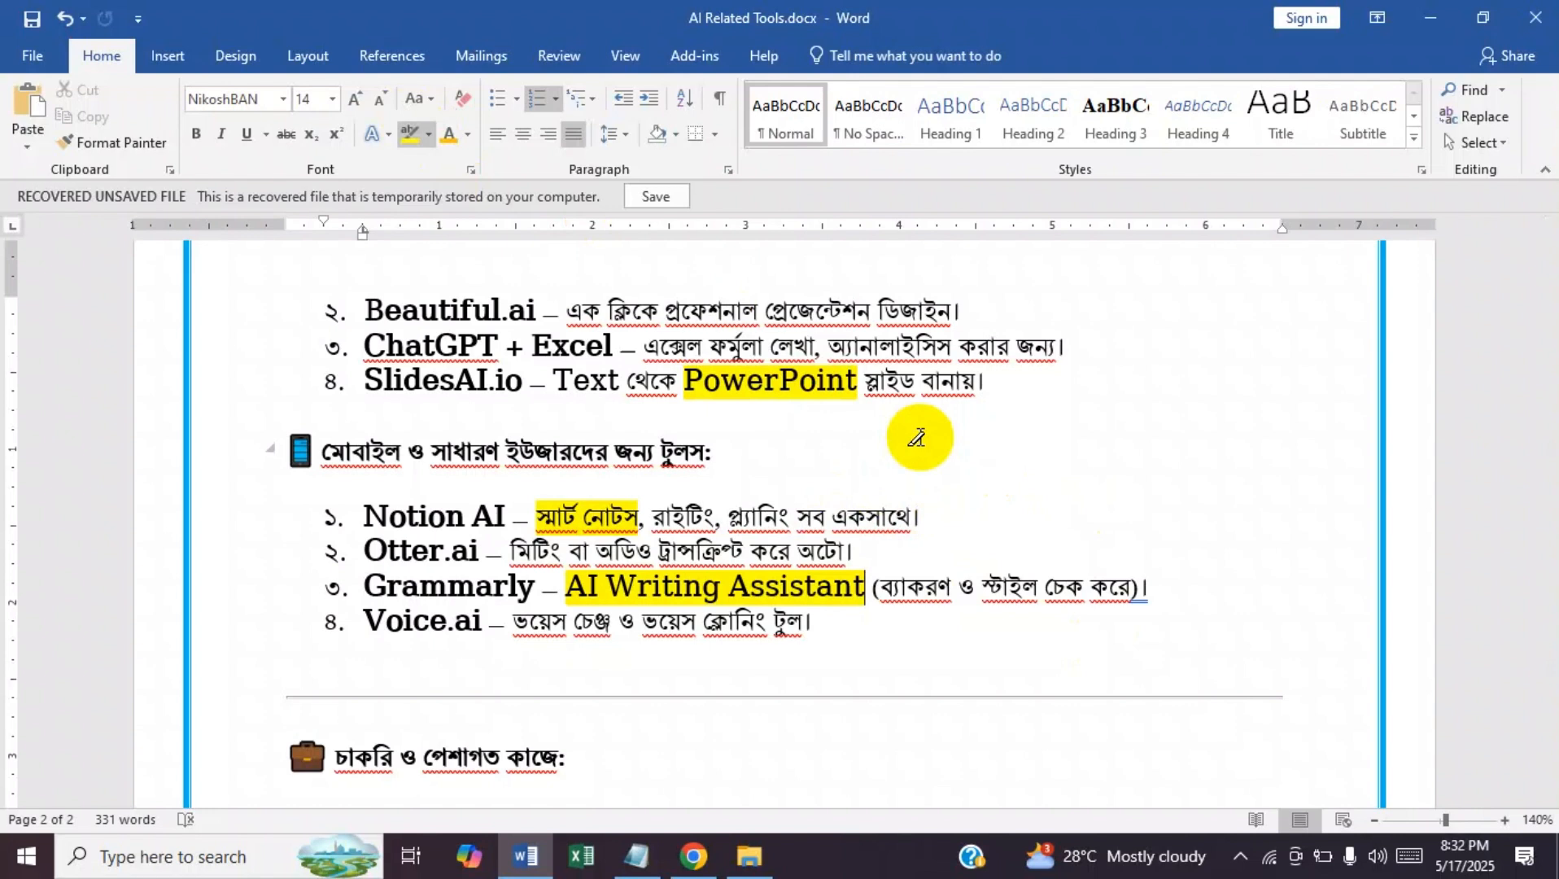
key(Escape)
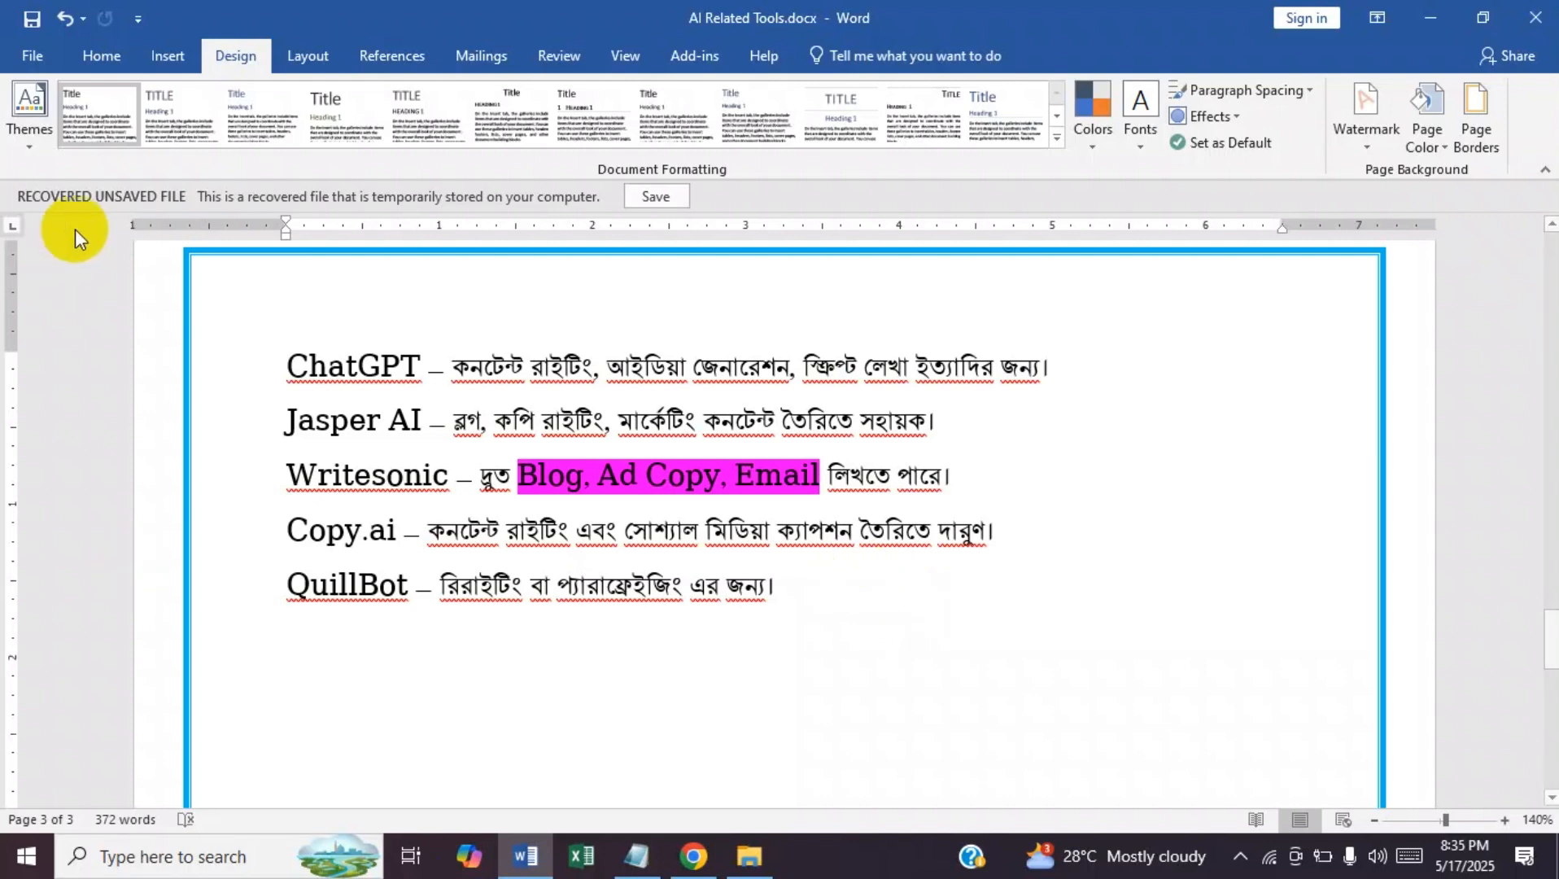
- Select the five paragraphs from ChatGPT to QuillBot on page 3 and apply the No Paragraph Space preset
drag(289, 358, 960, 605)
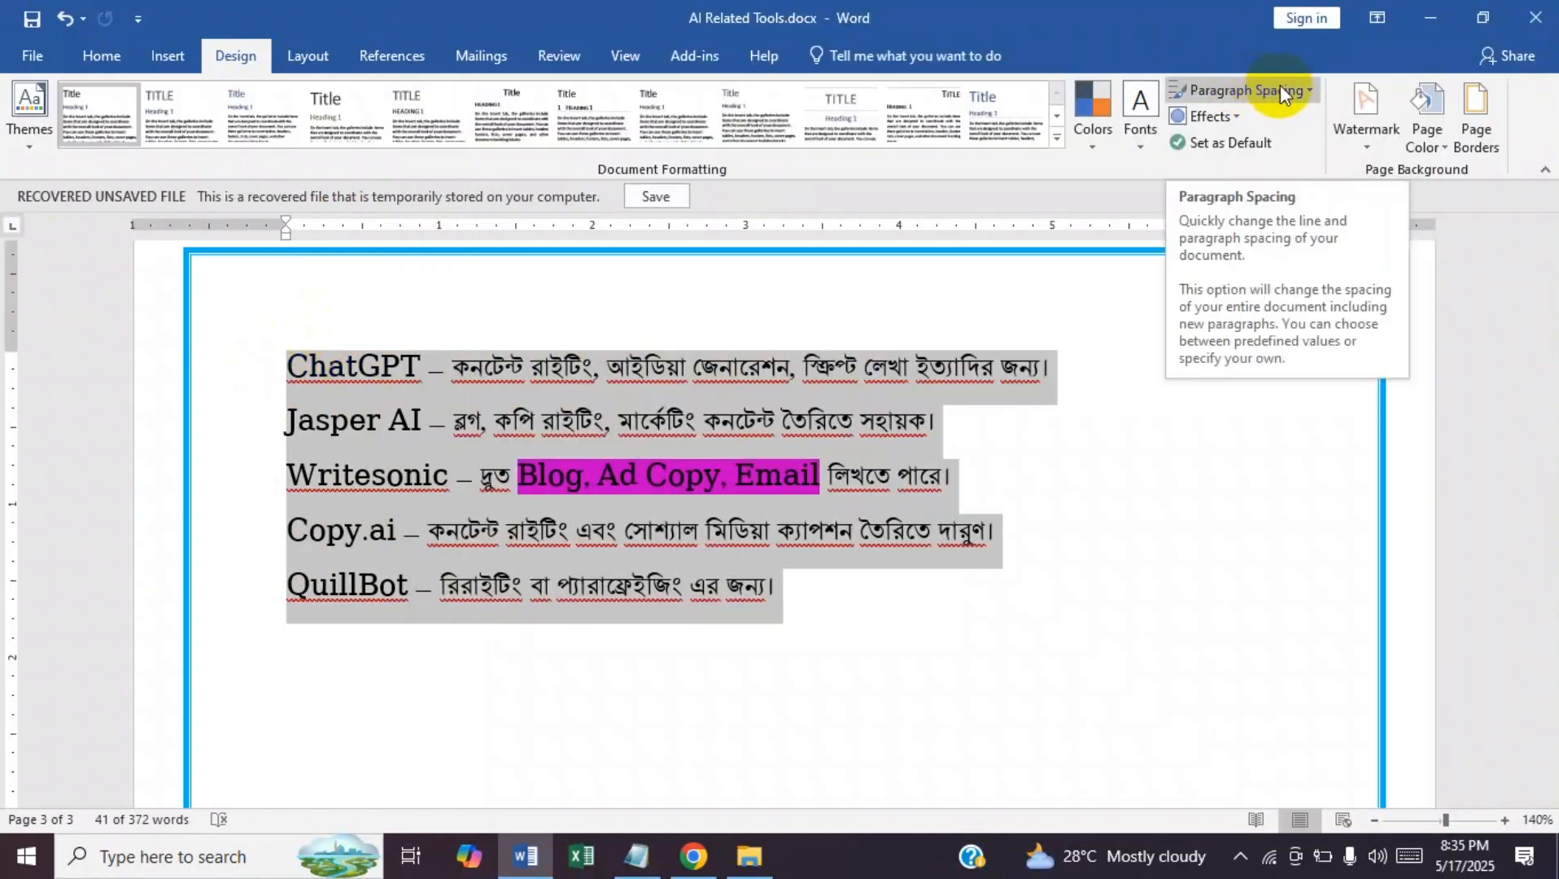
click(1280, 87)
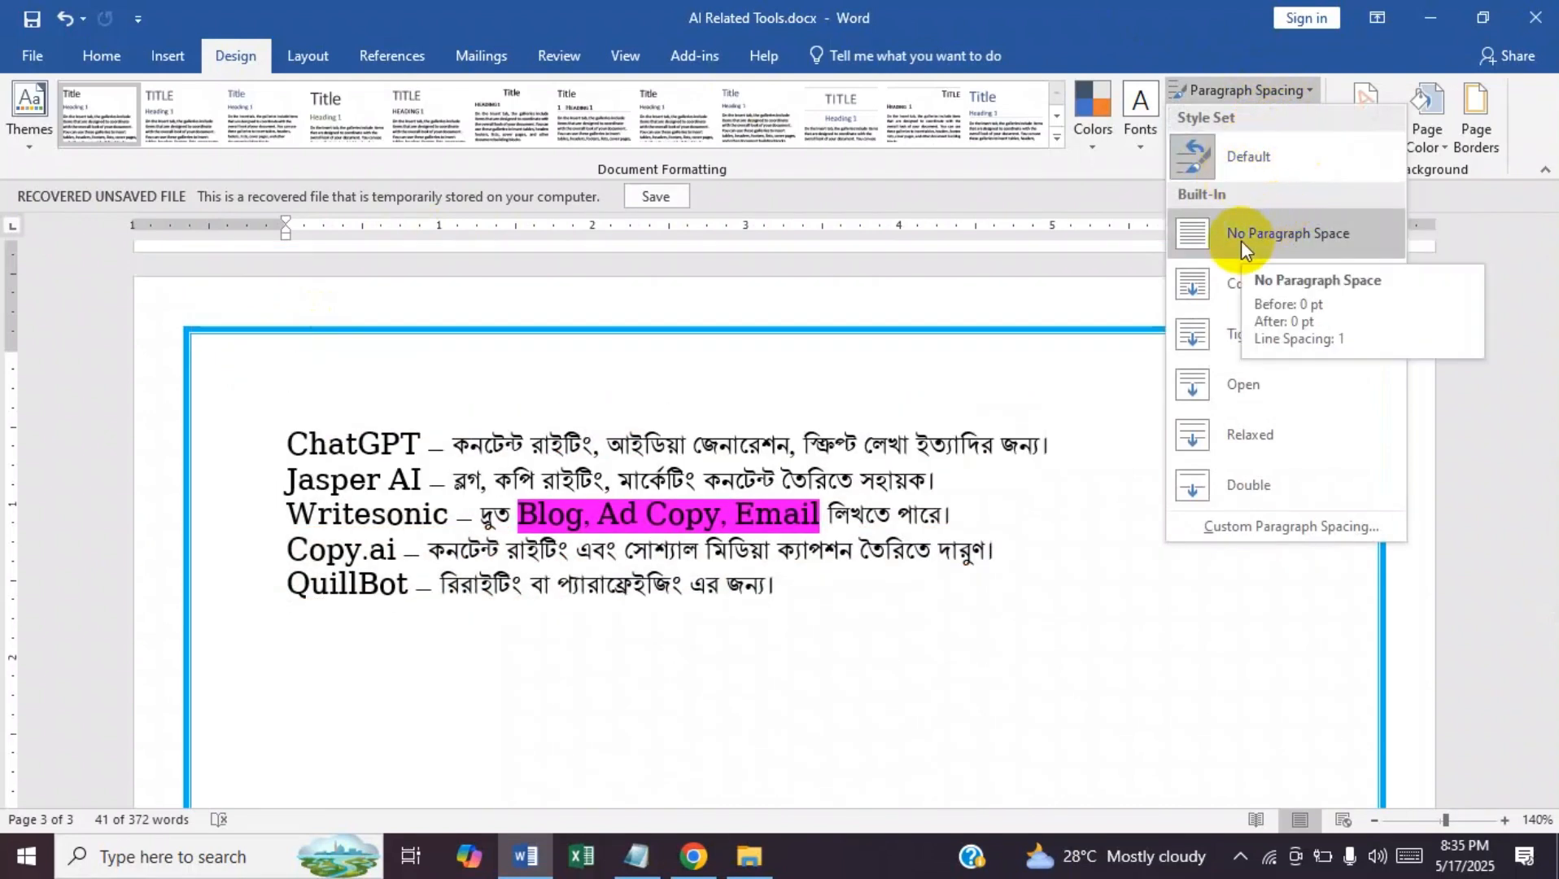
click(1282, 240)
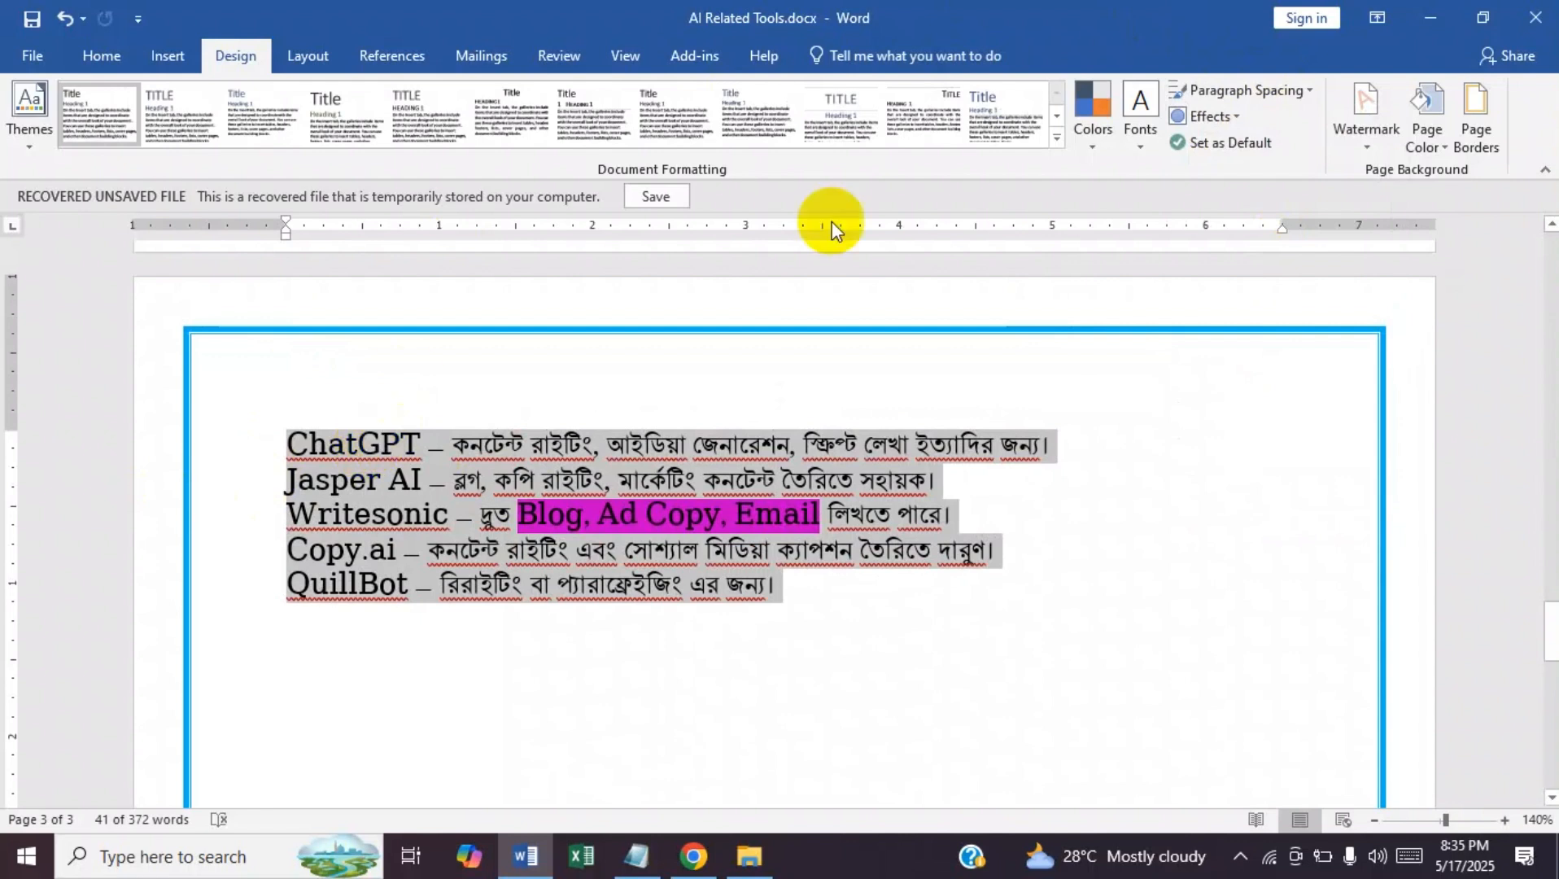
- Try the Compact paragraph spacing preset and the Tight preset on the document
click(1243, 93)
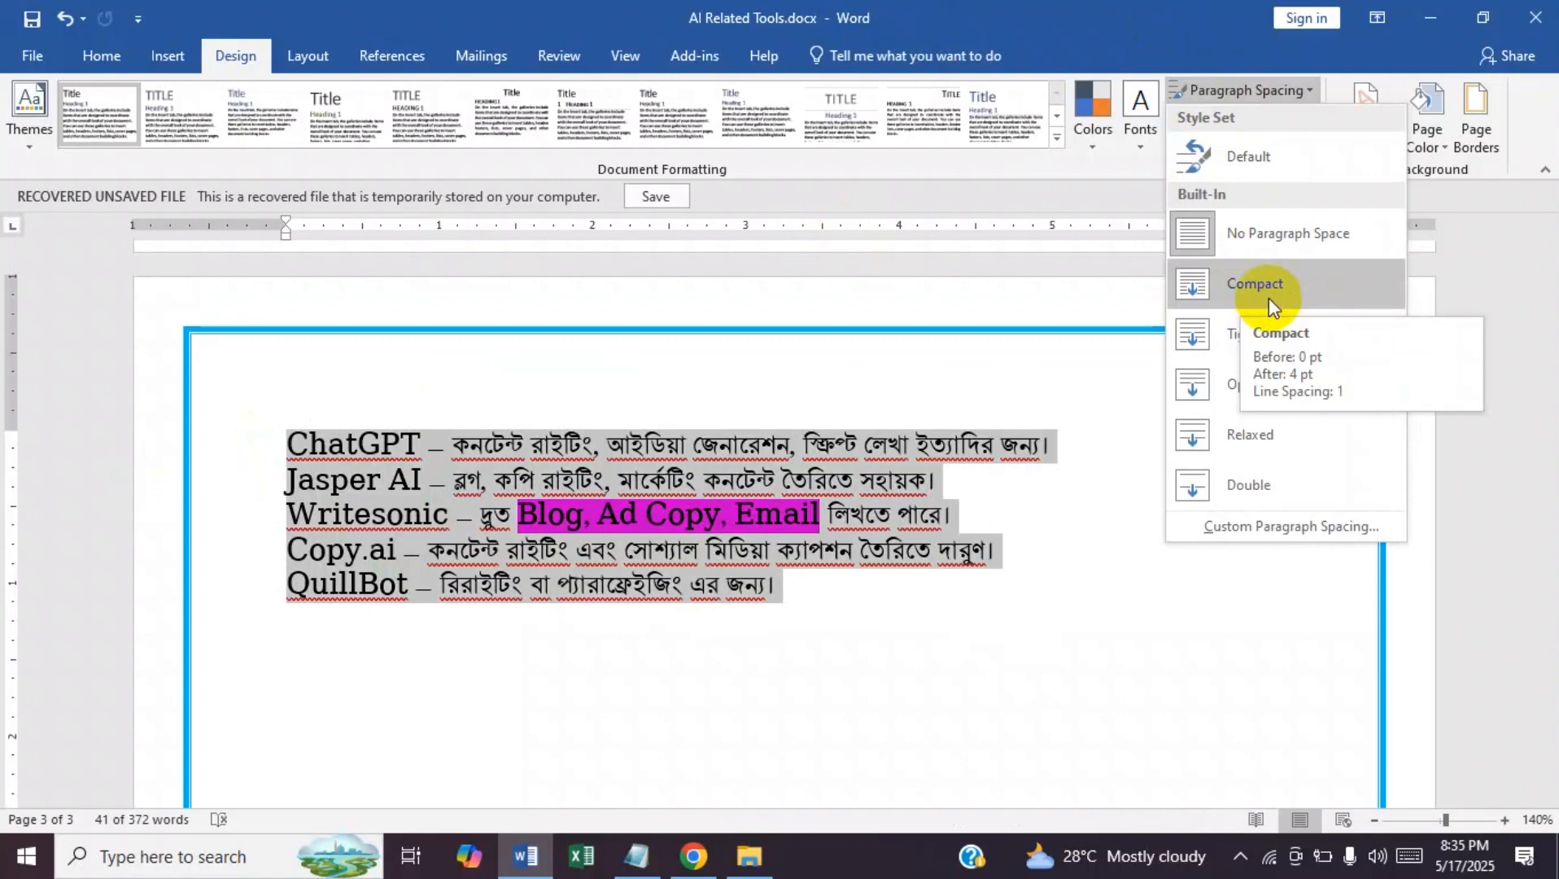
click(1269, 306)
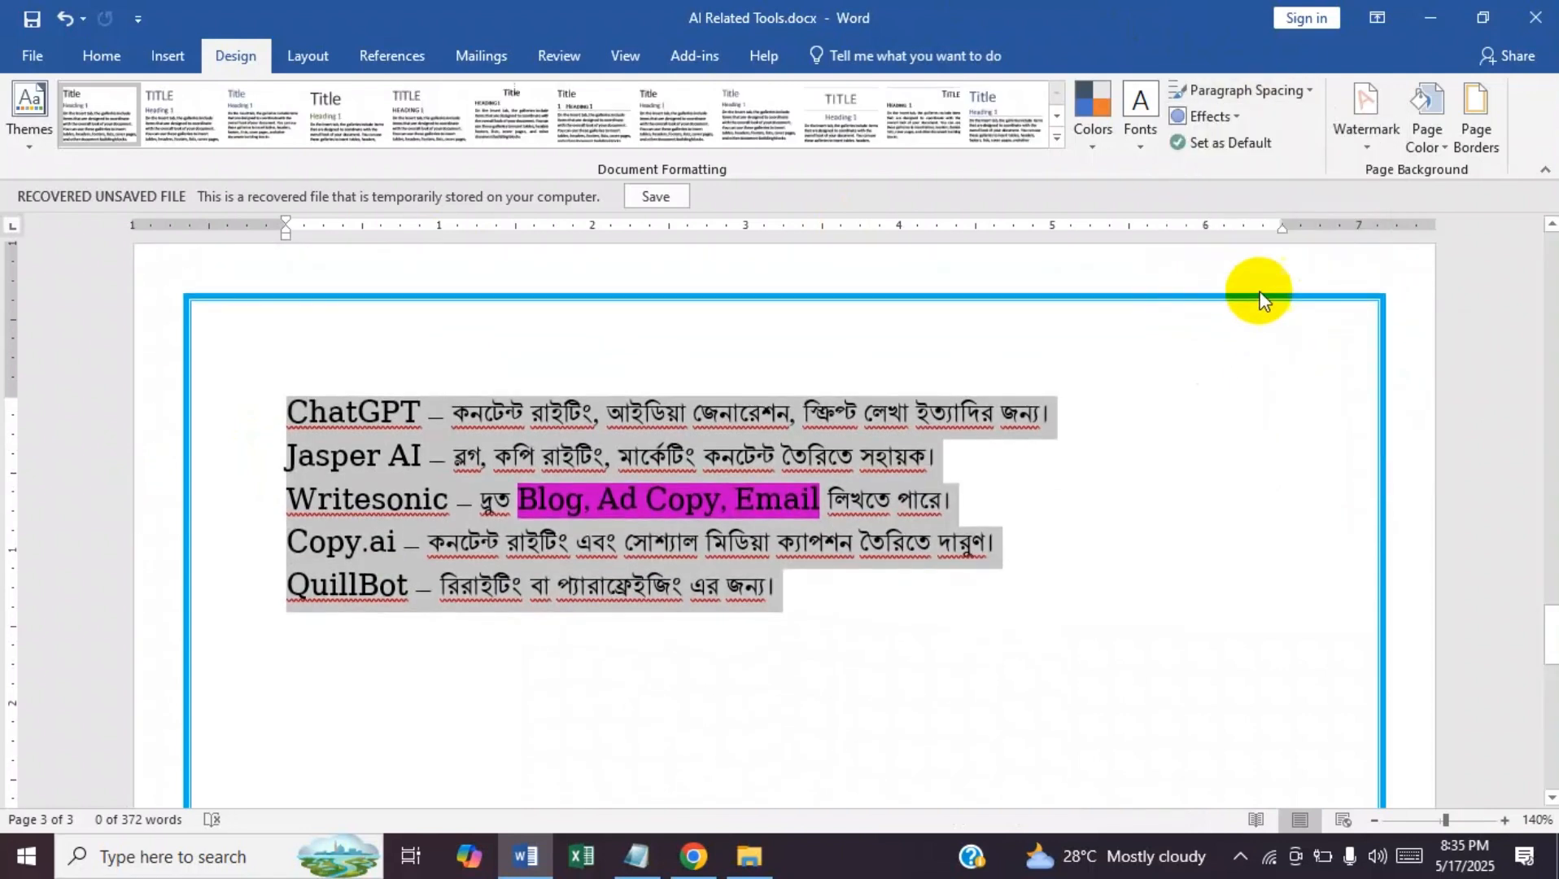
click(1234, 91)
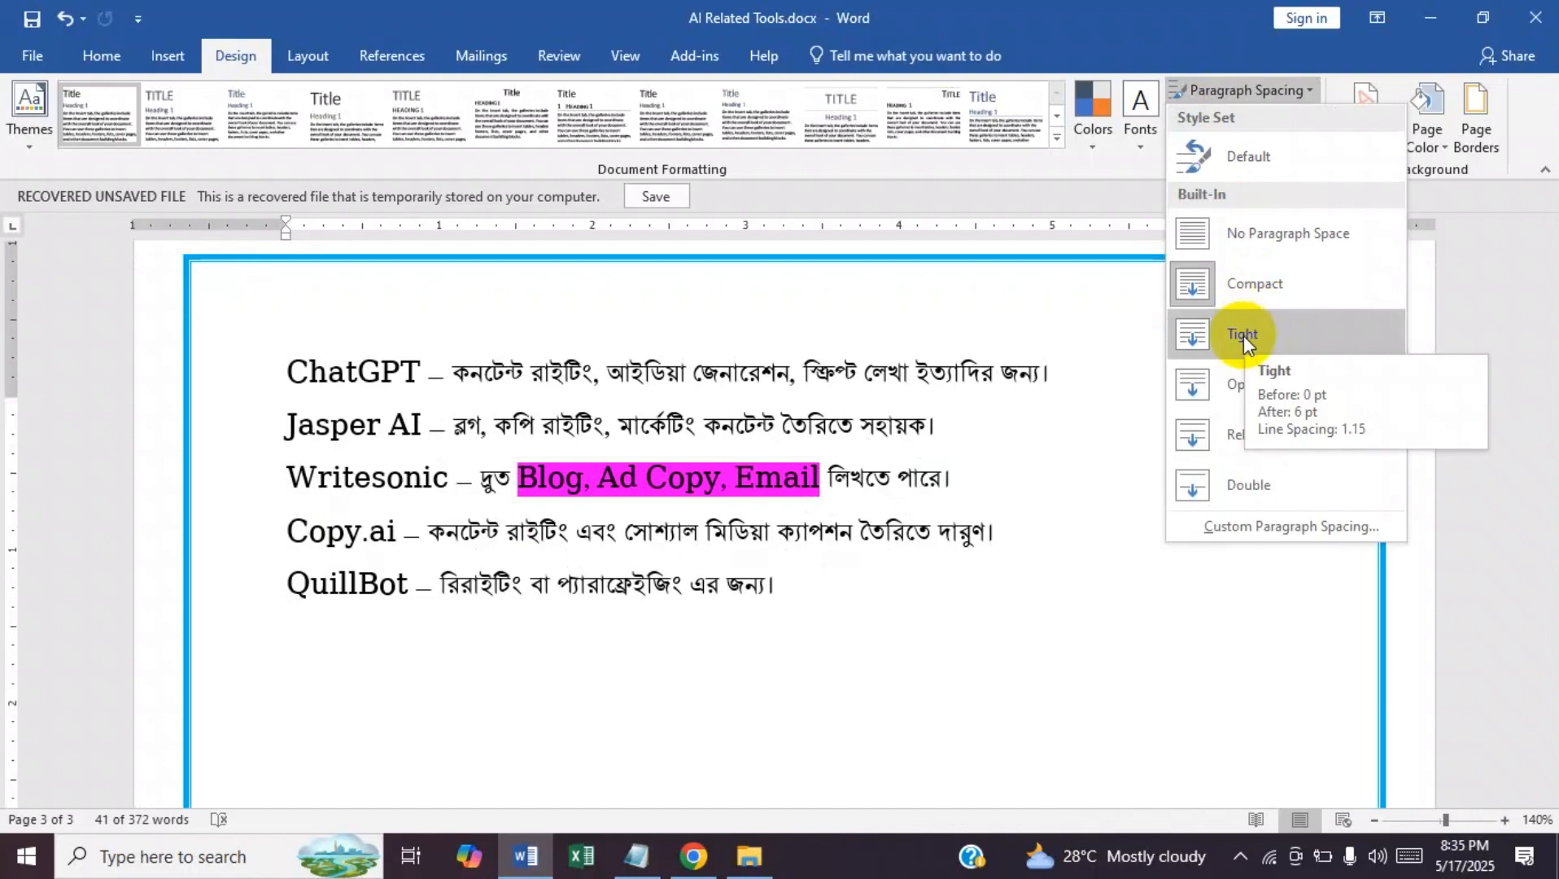
click(1243, 335)
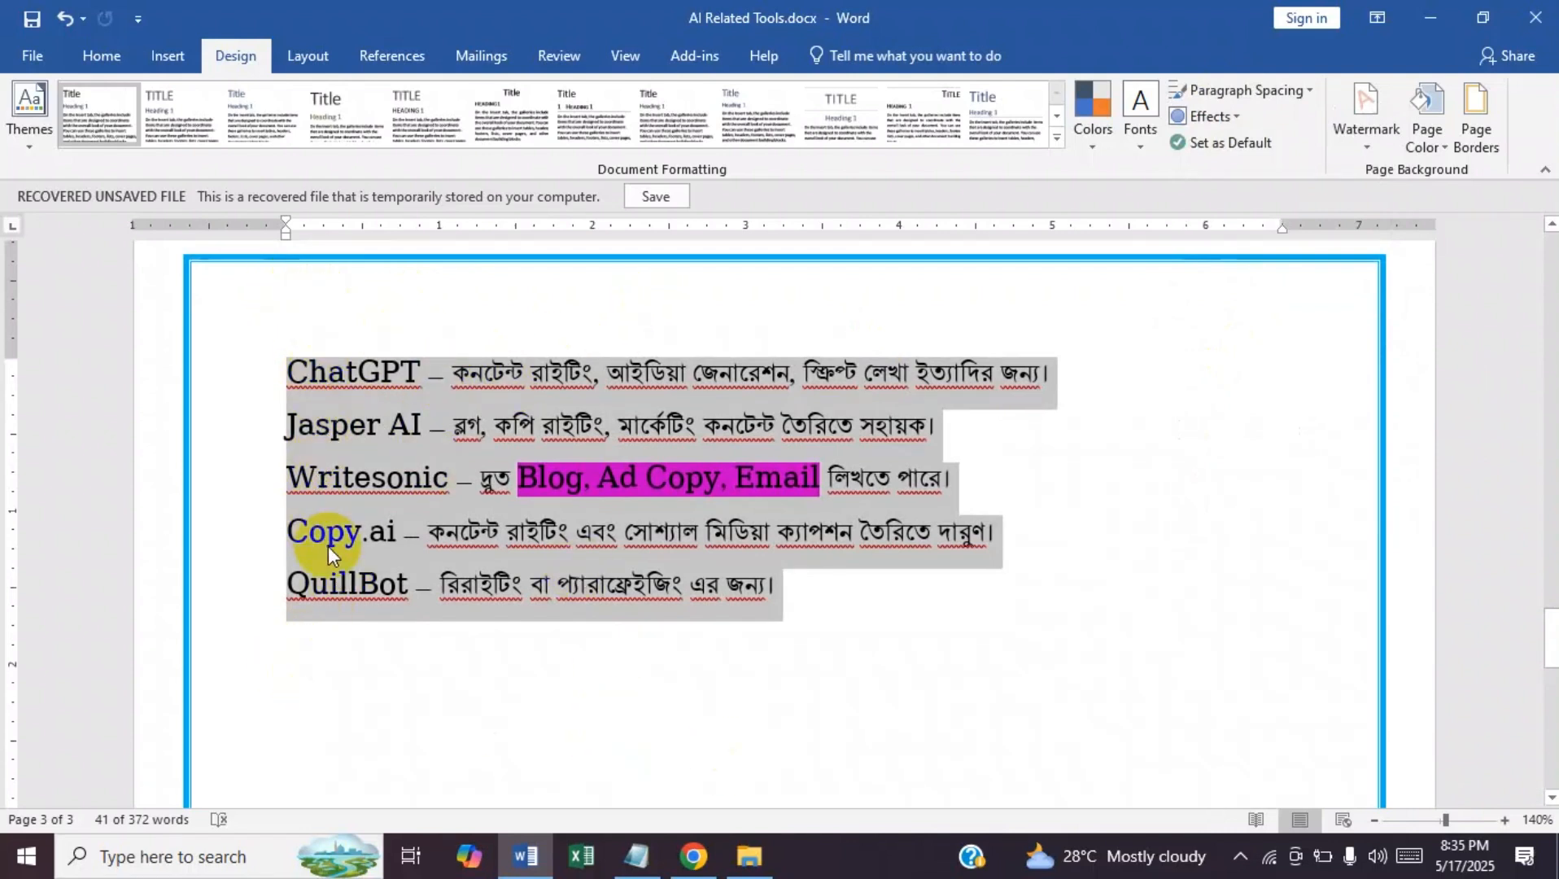
- Try the Open paragraph spacing preset and the Relaxed preset on the document
click(1220, 91)
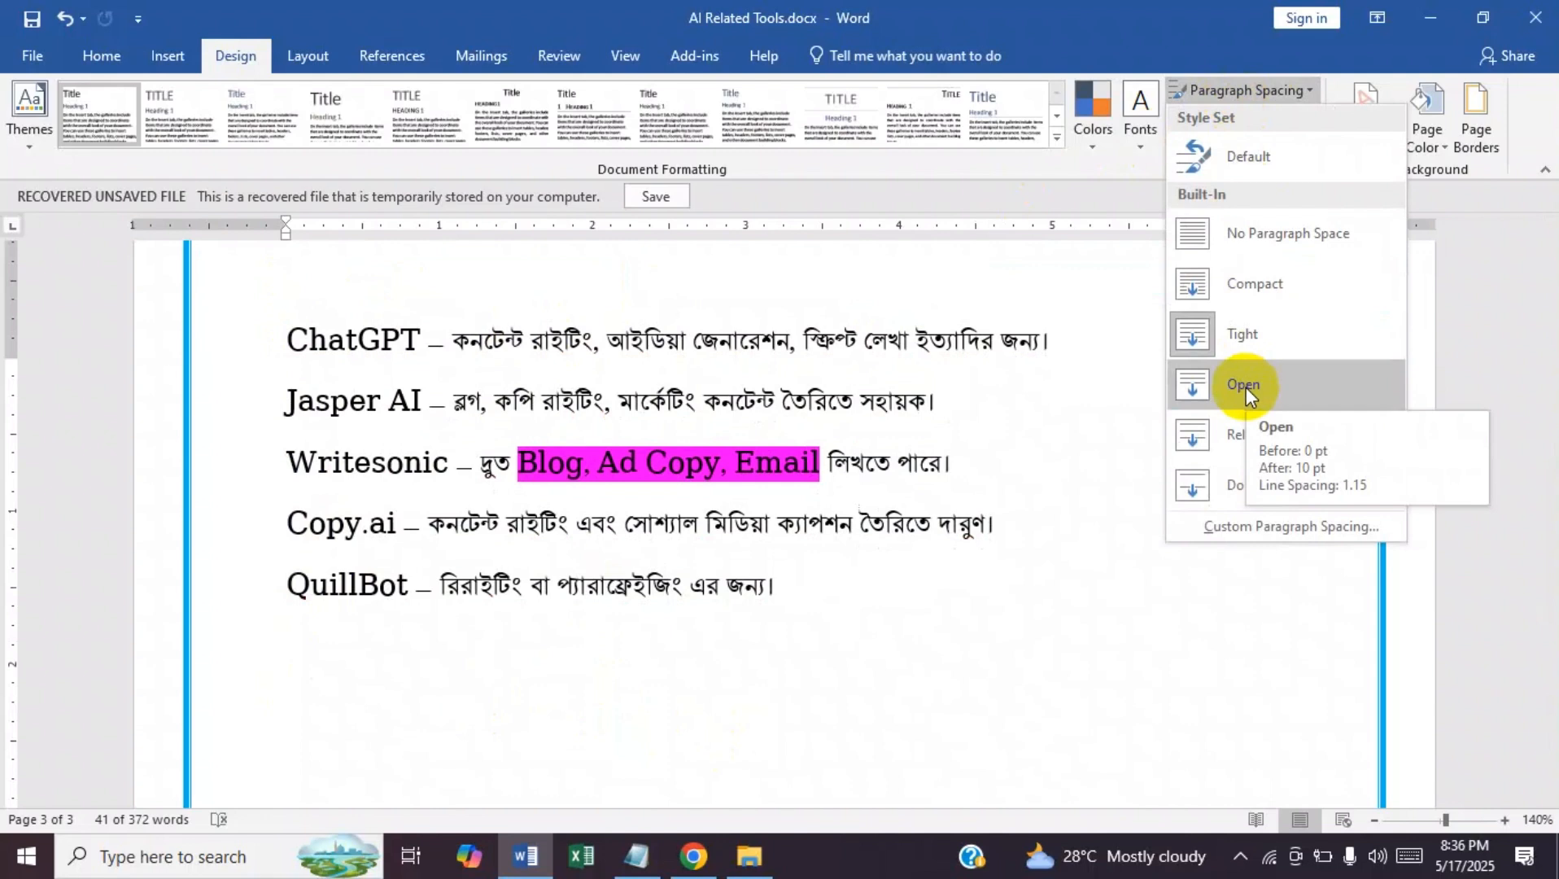
click(1245, 387)
click(1249, 88)
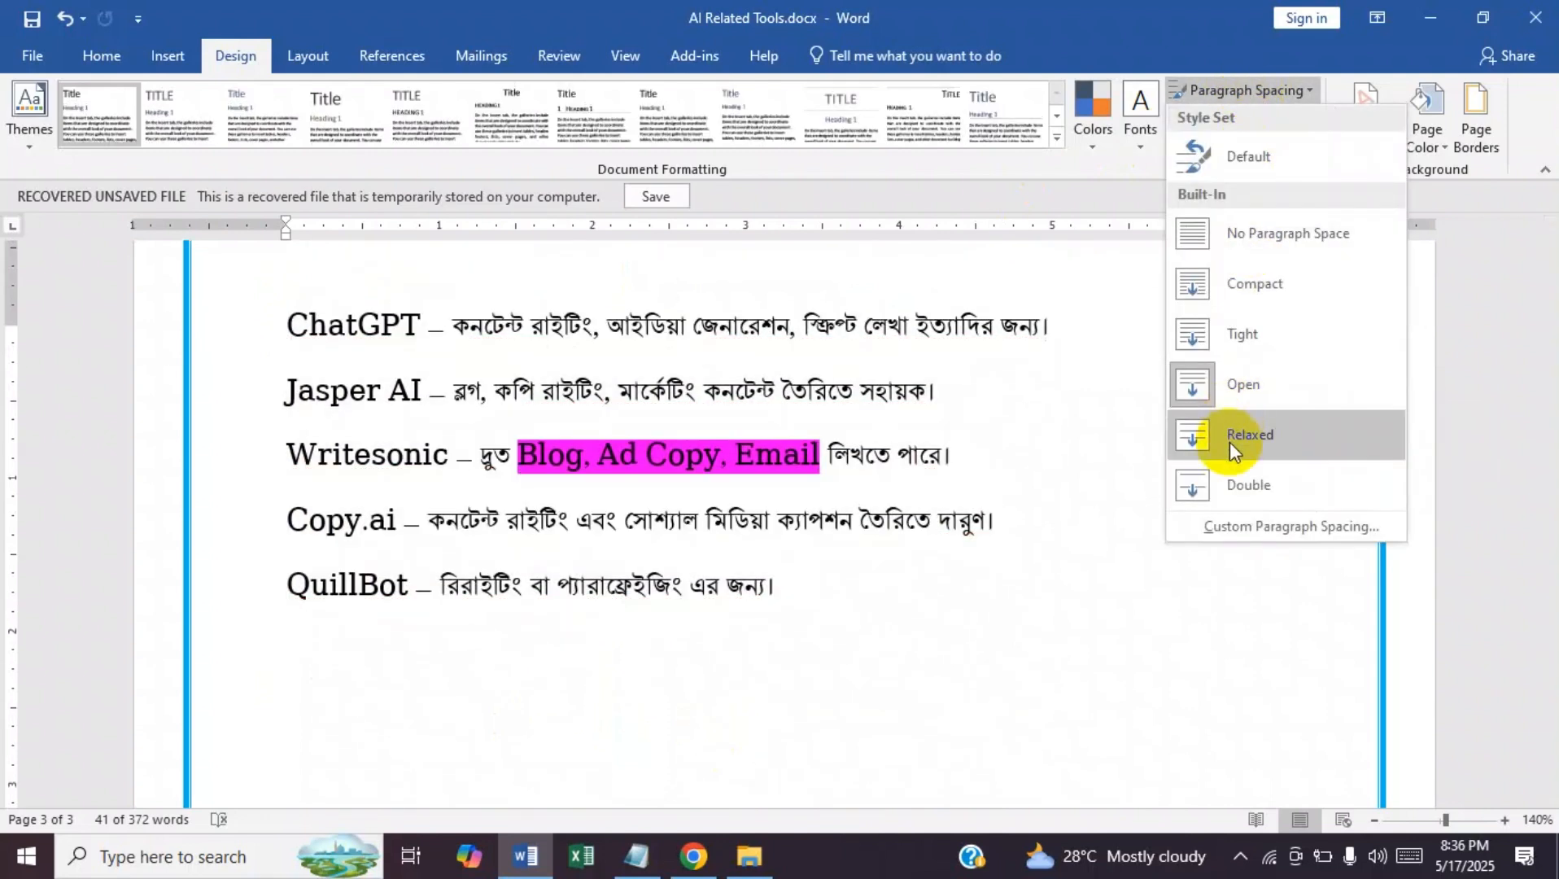
click(1229, 441)
- Apply the Double paragraph spacing preset to the document
click(1233, 88)
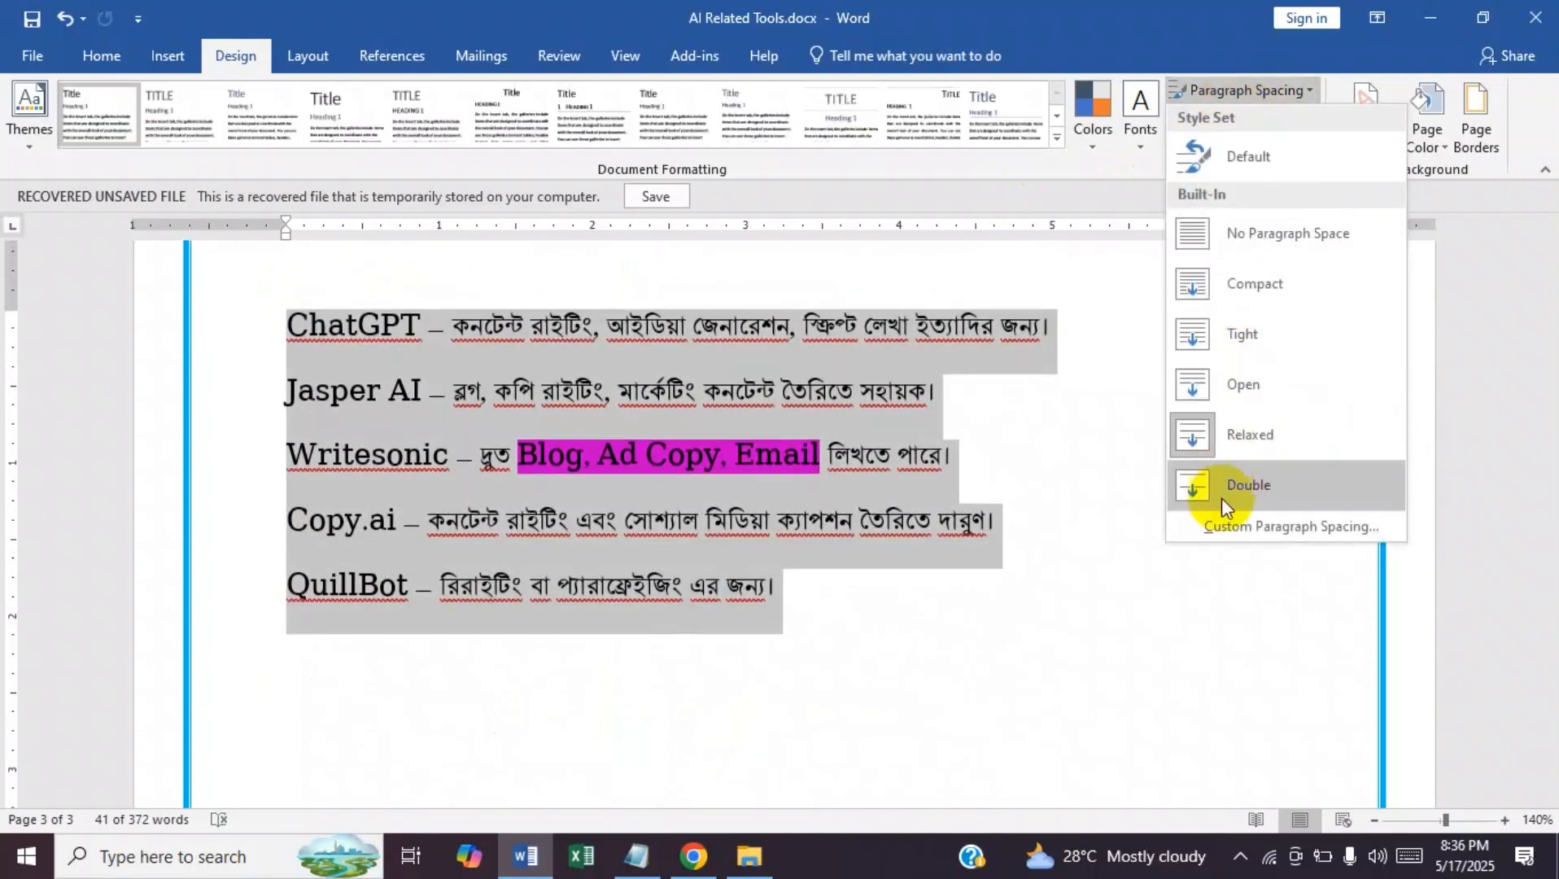
click(1221, 489)
drag(1540, 660, 1548, 635)
- Review the custom paragraph spacing defaults in the Manage Styles dialog and close it without applying changes
click(1260, 87)
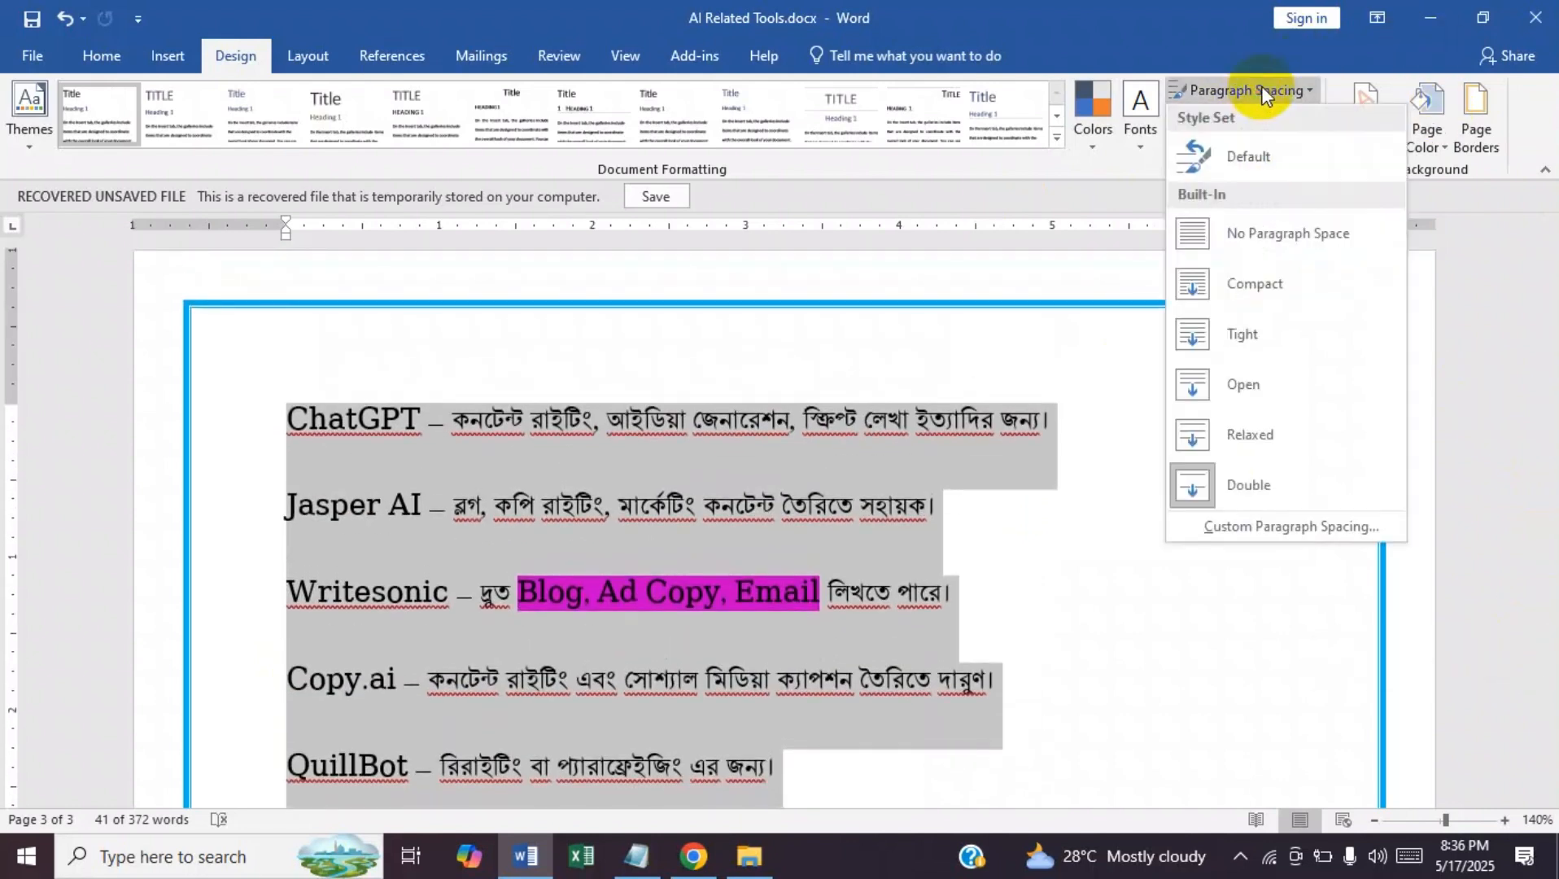
click(1237, 529)
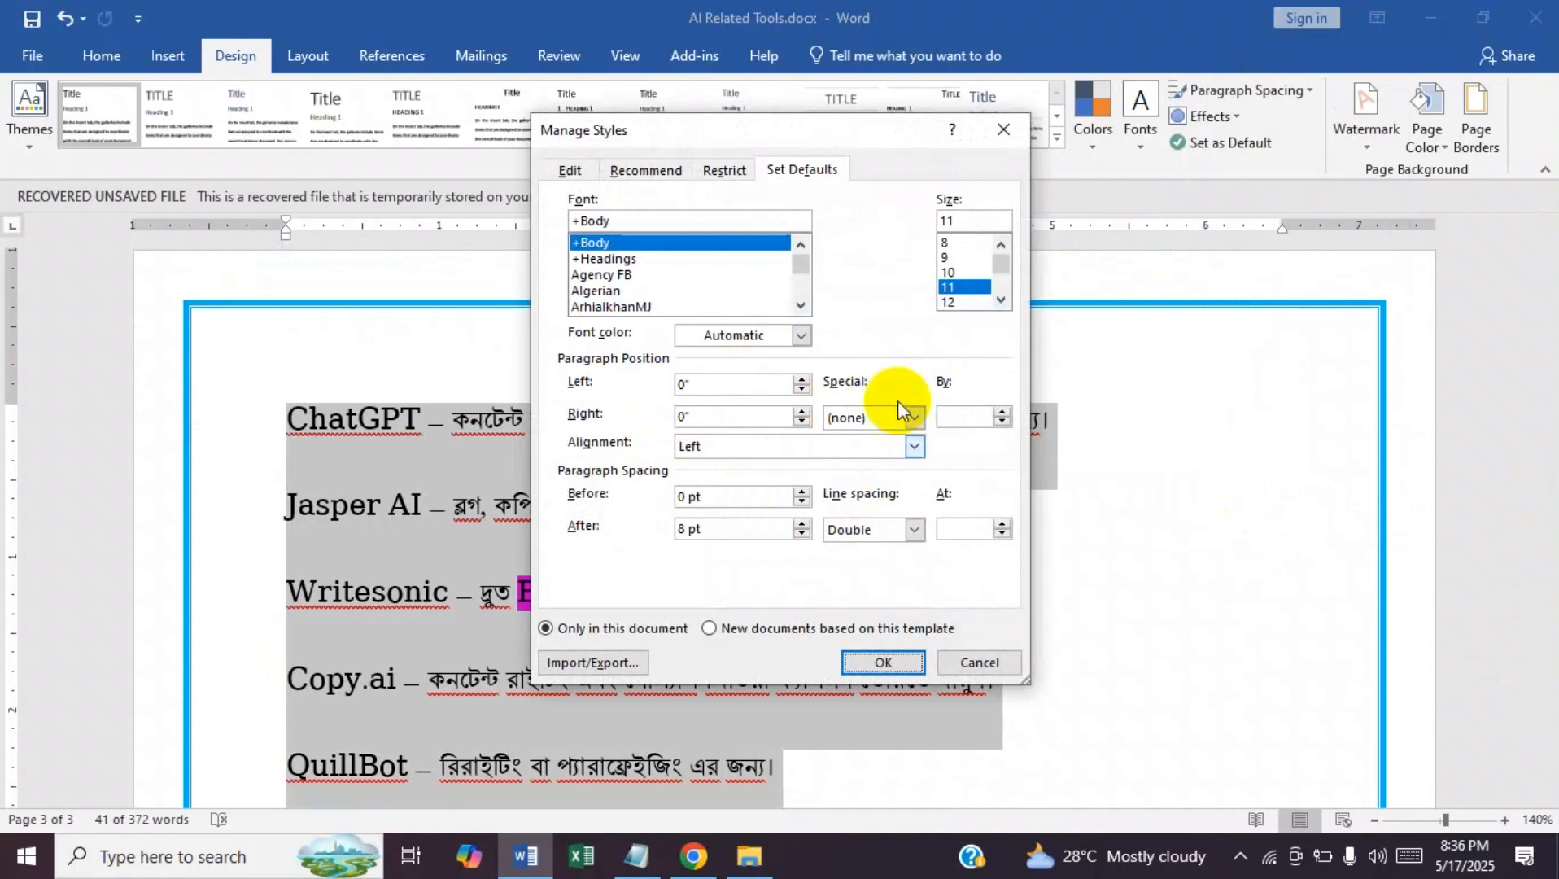
click(997, 141)
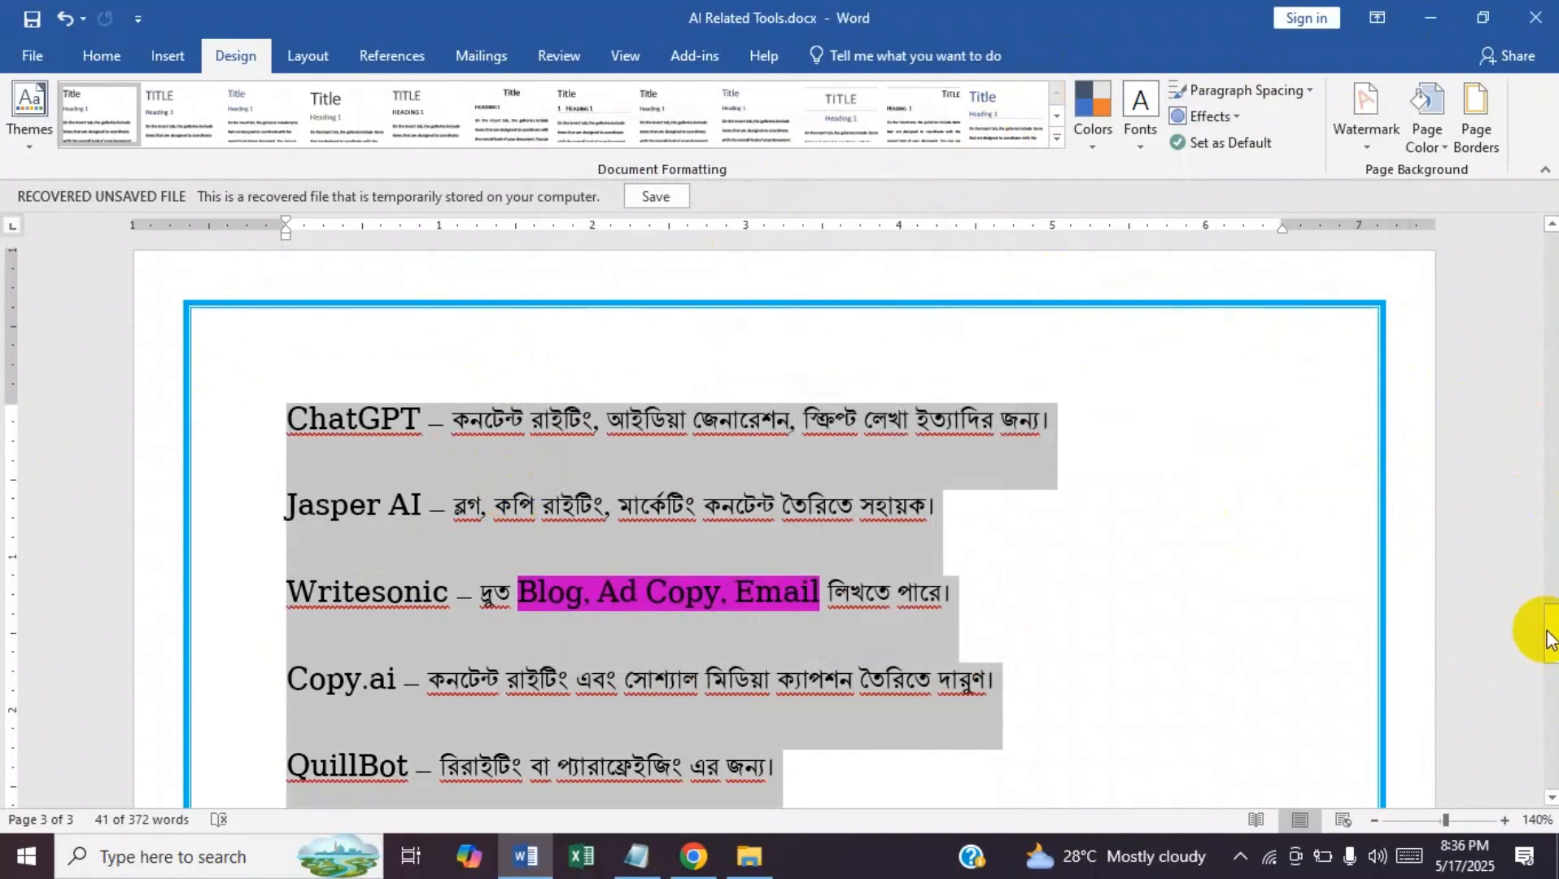
- Check which line spacing value is in use for the selected ChatGPT to QuillBot paragraphs
click(103, 55)
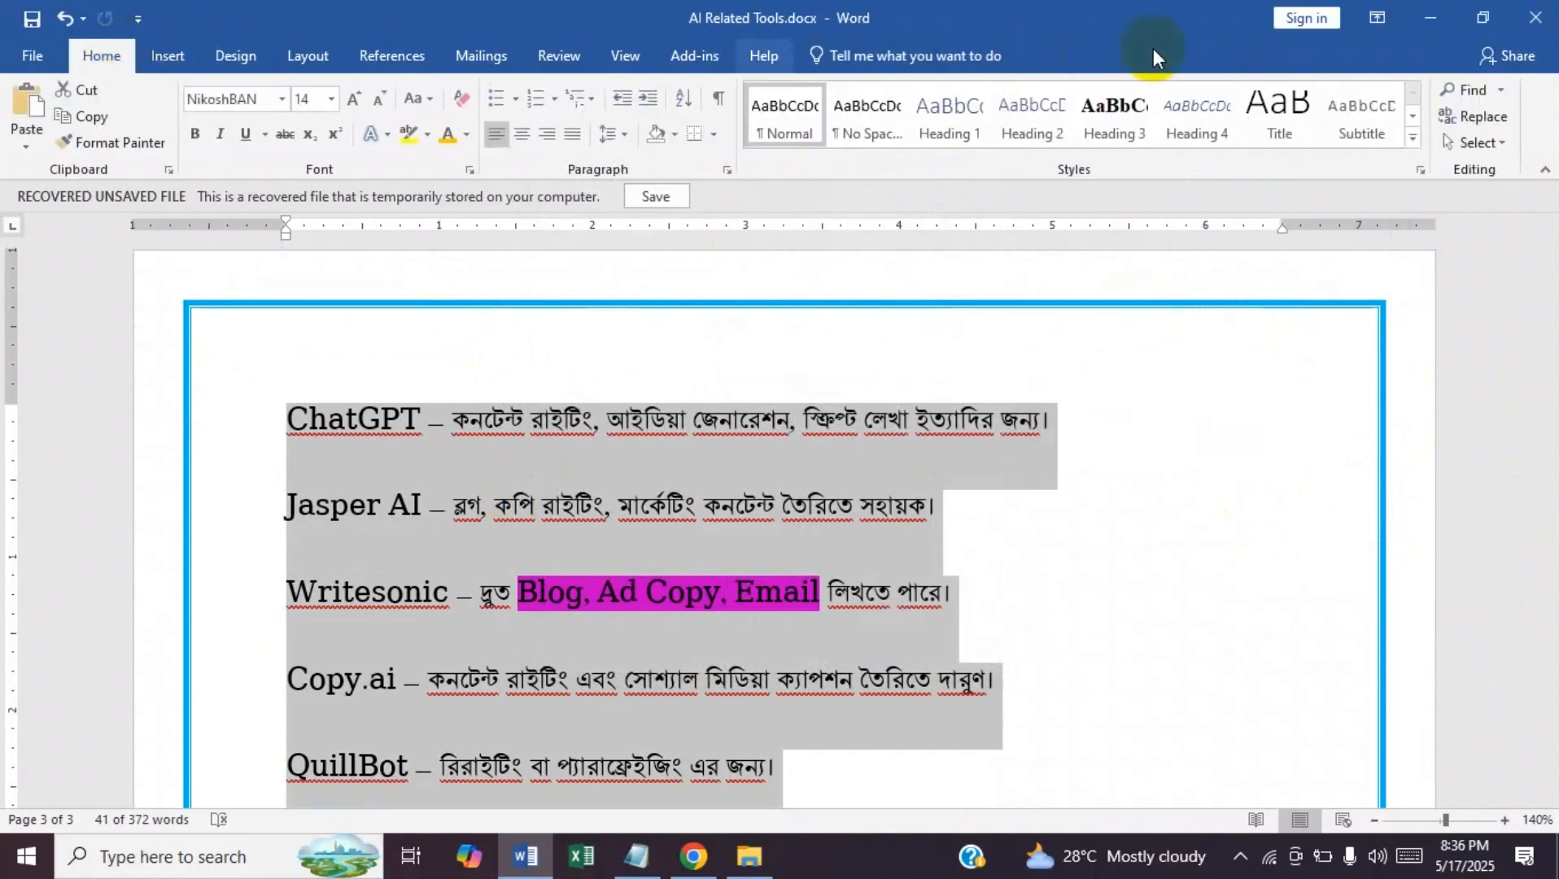
click(624, 135)
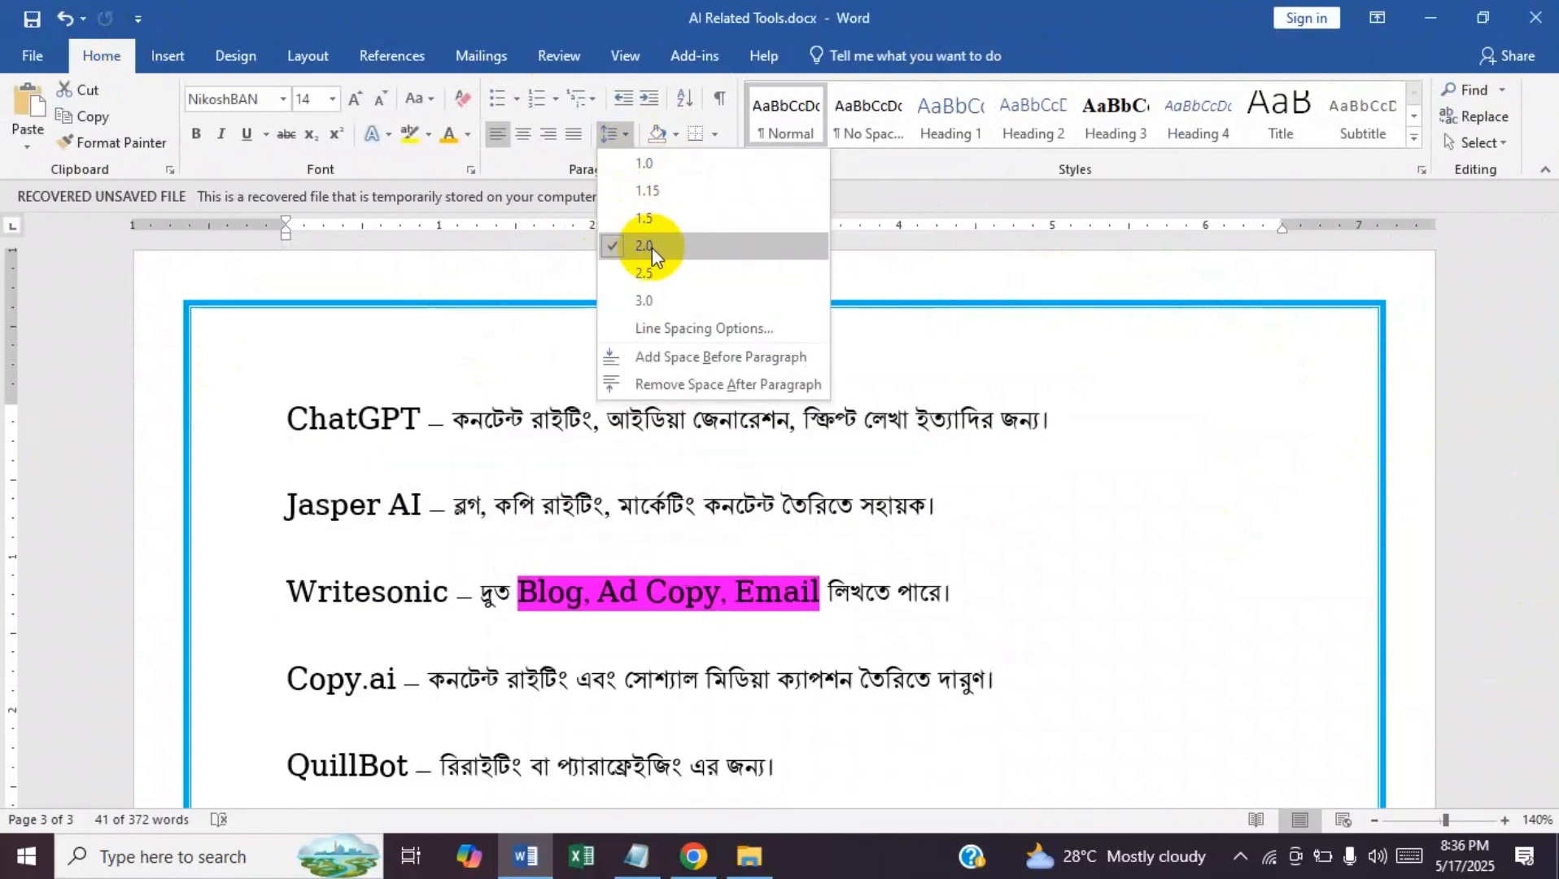
click(994, 297)
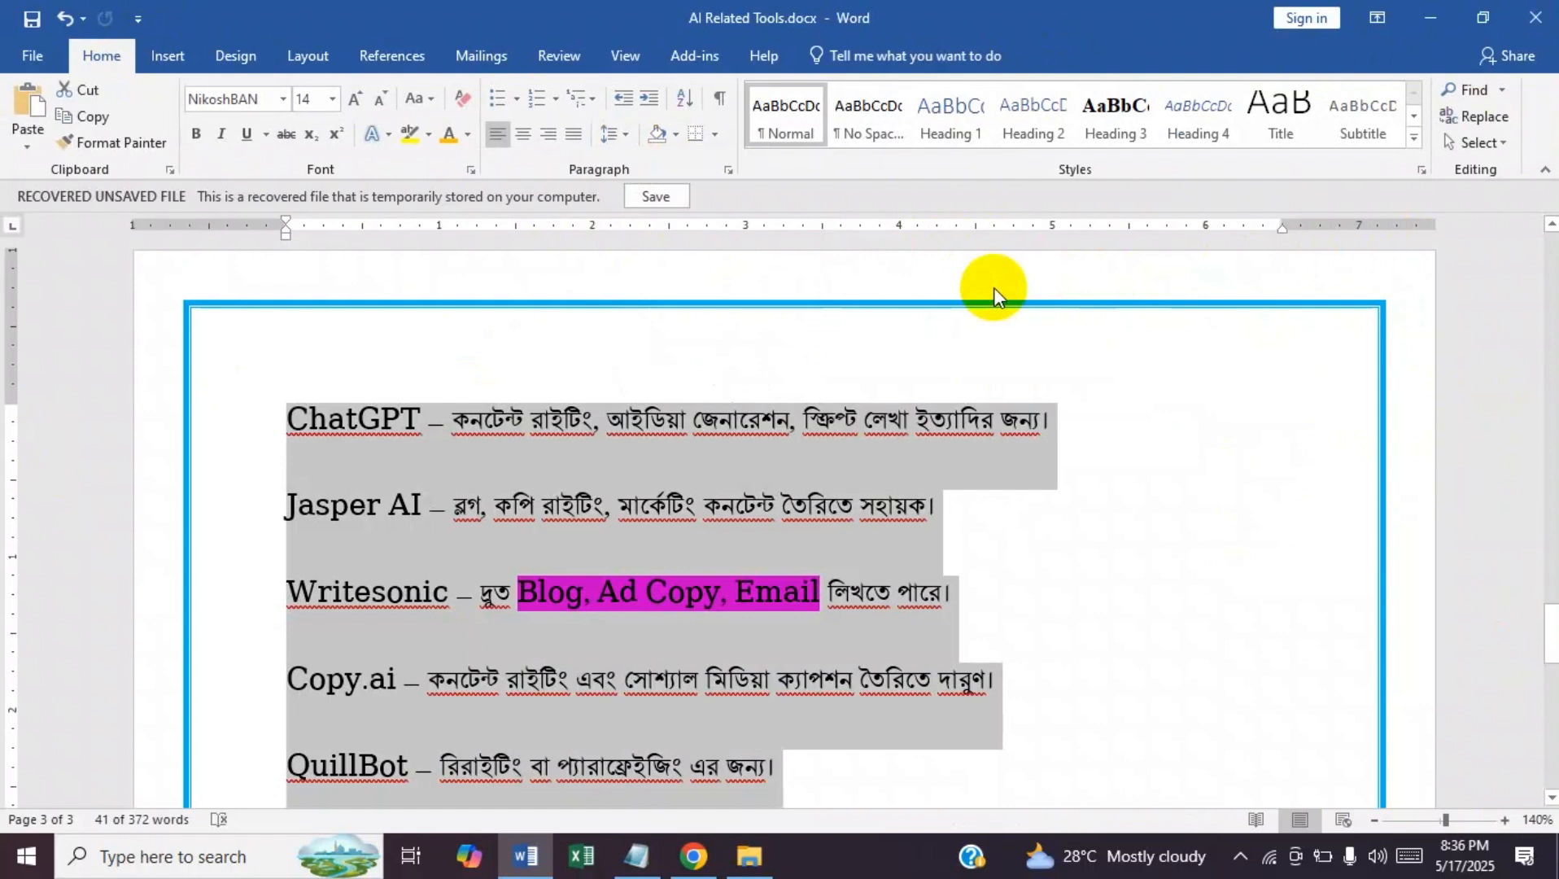
- Set the line spacing of the selected paragraphs to 1.0 and check it among the line spacing options
key(ctrl+z)
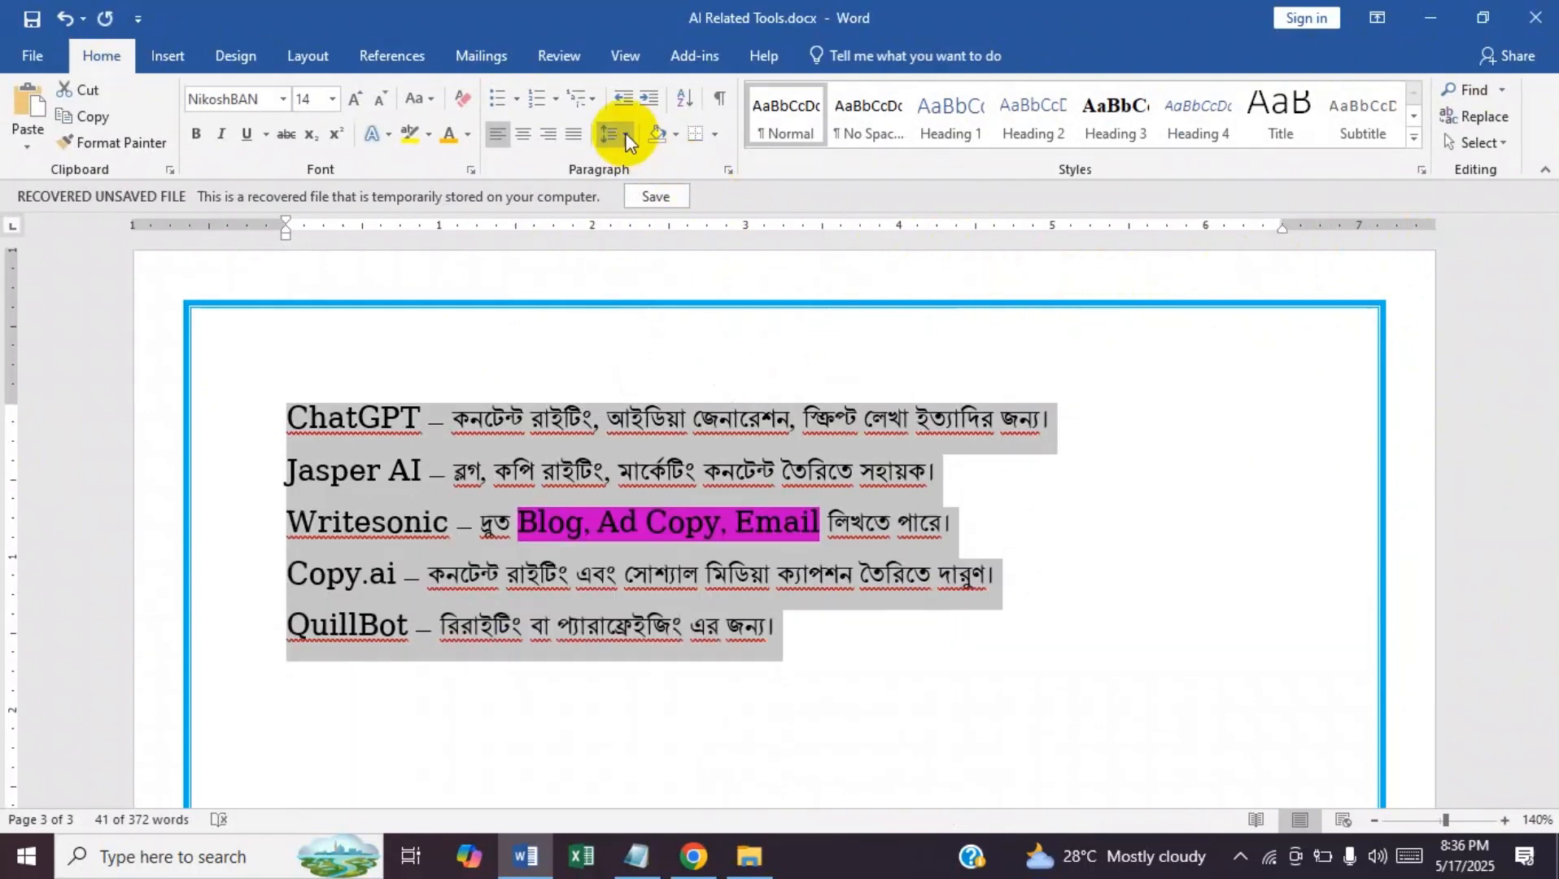
click(625, 135)
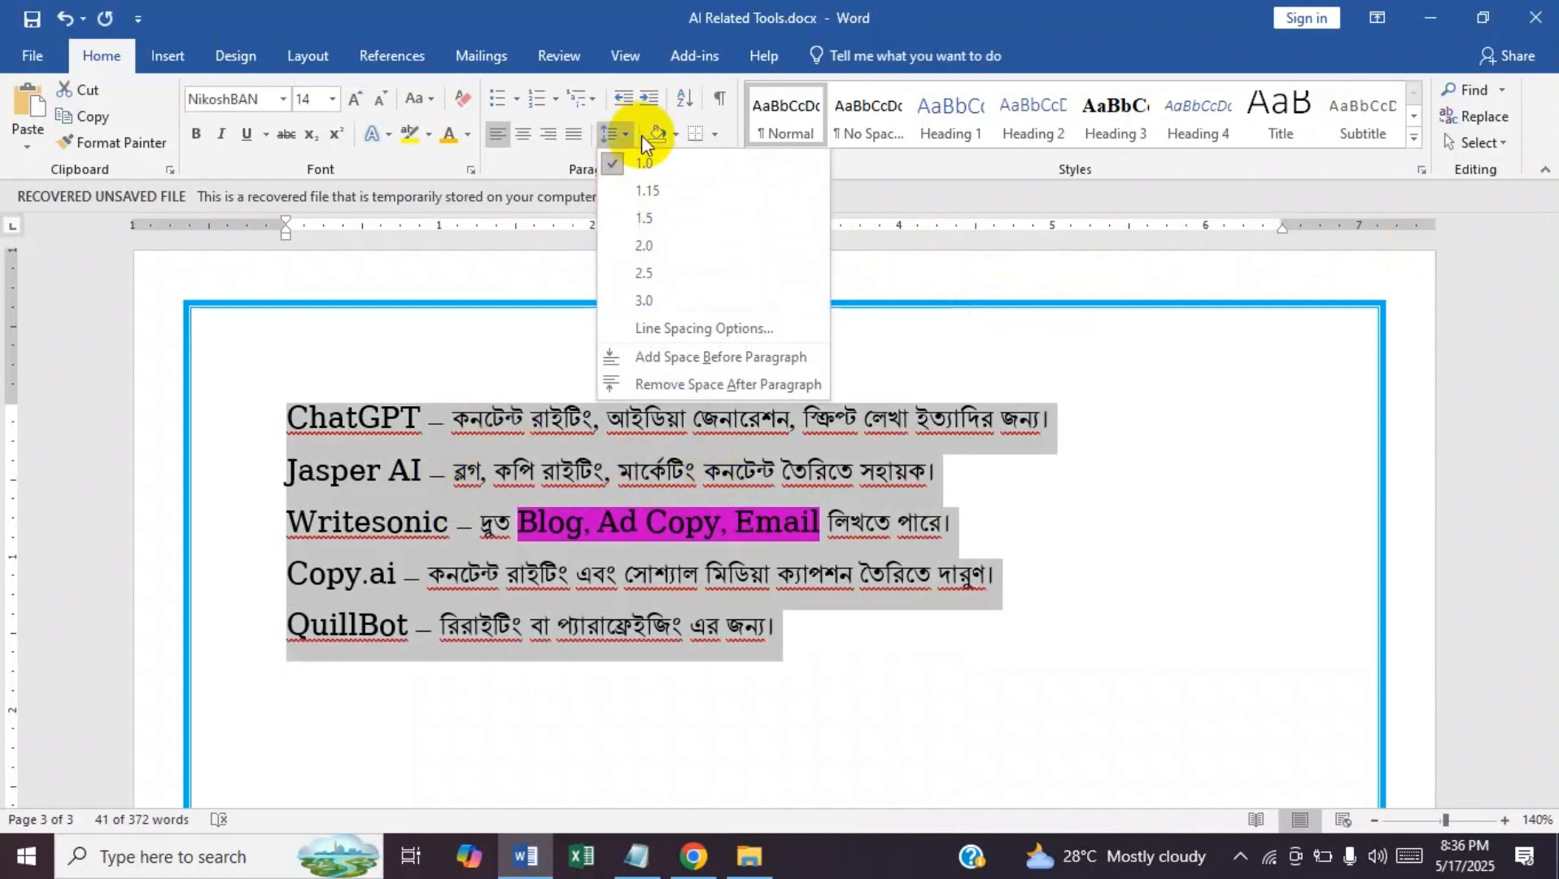
click(927, 172)
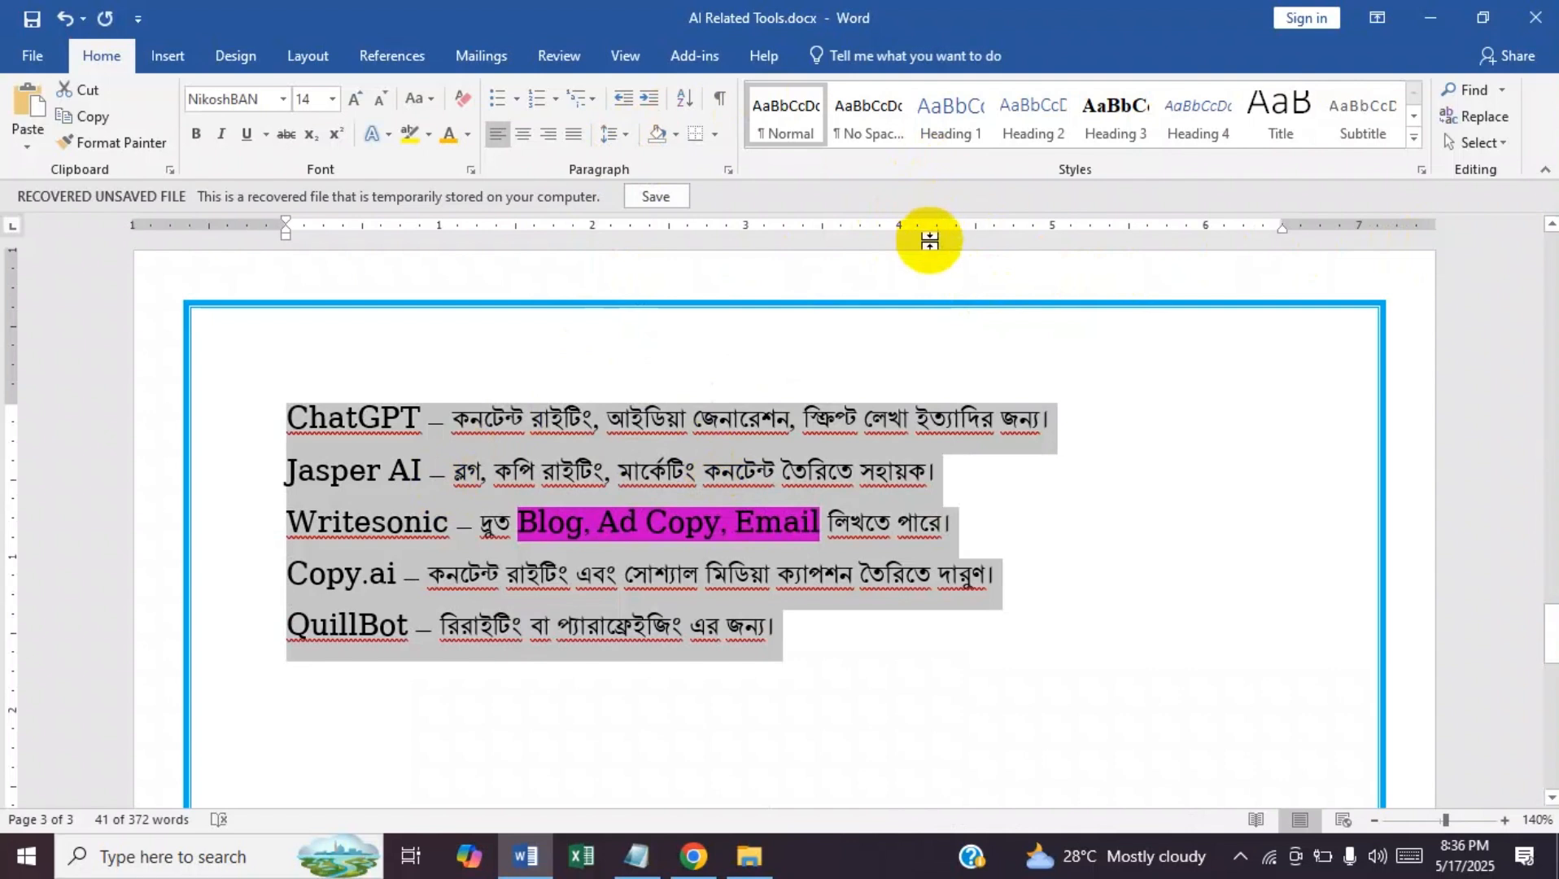
- Set the line spacing of the selected paragraphs to 2.0 and check it among the line spacing options
key(ctrl+2)
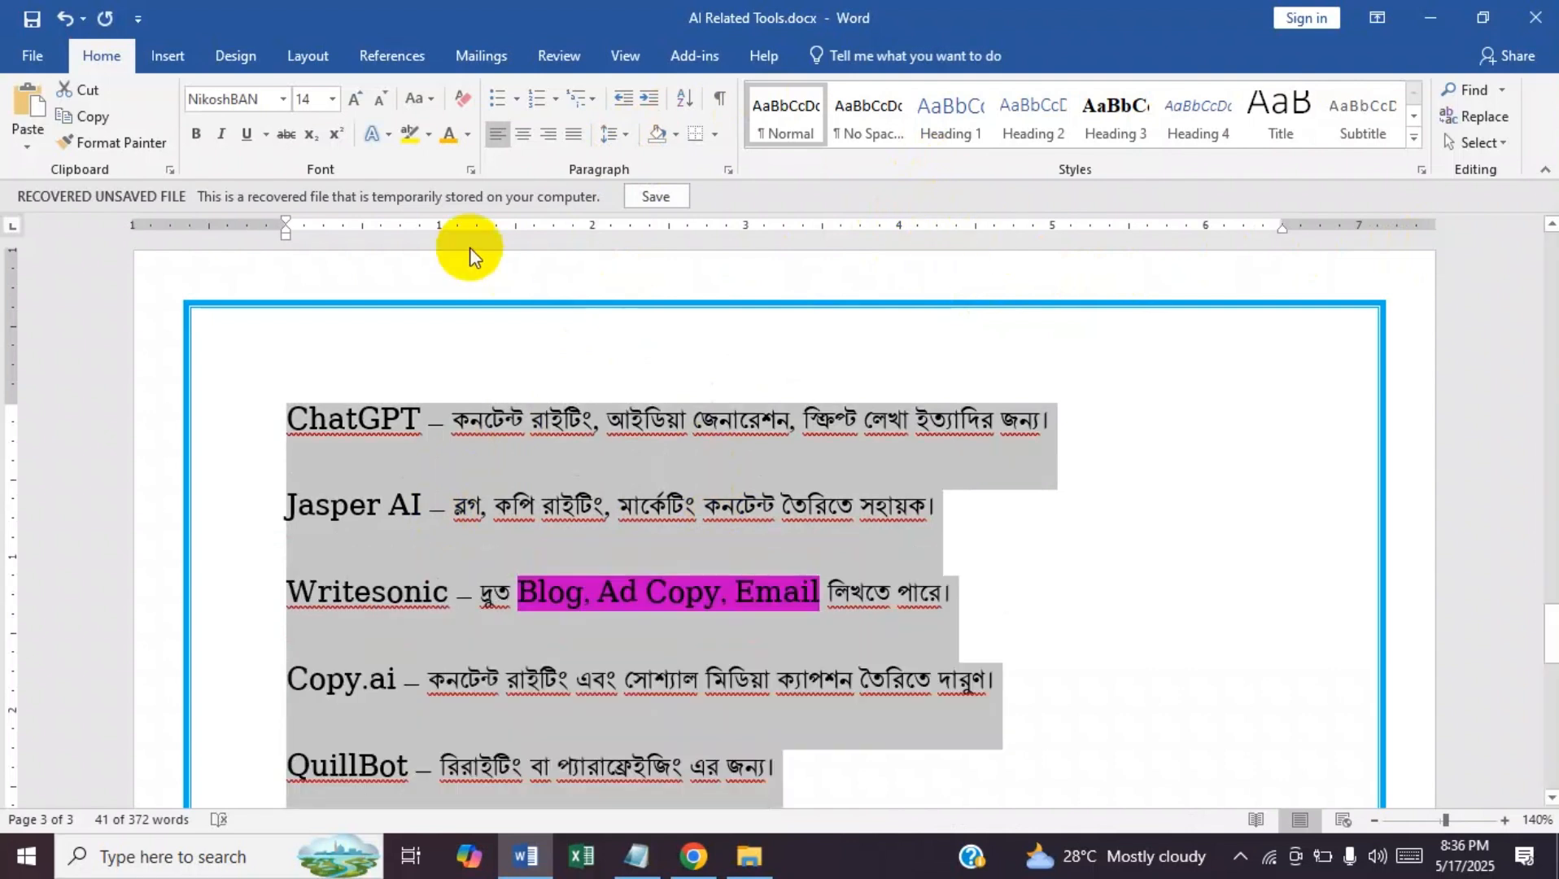
click(612, 135)
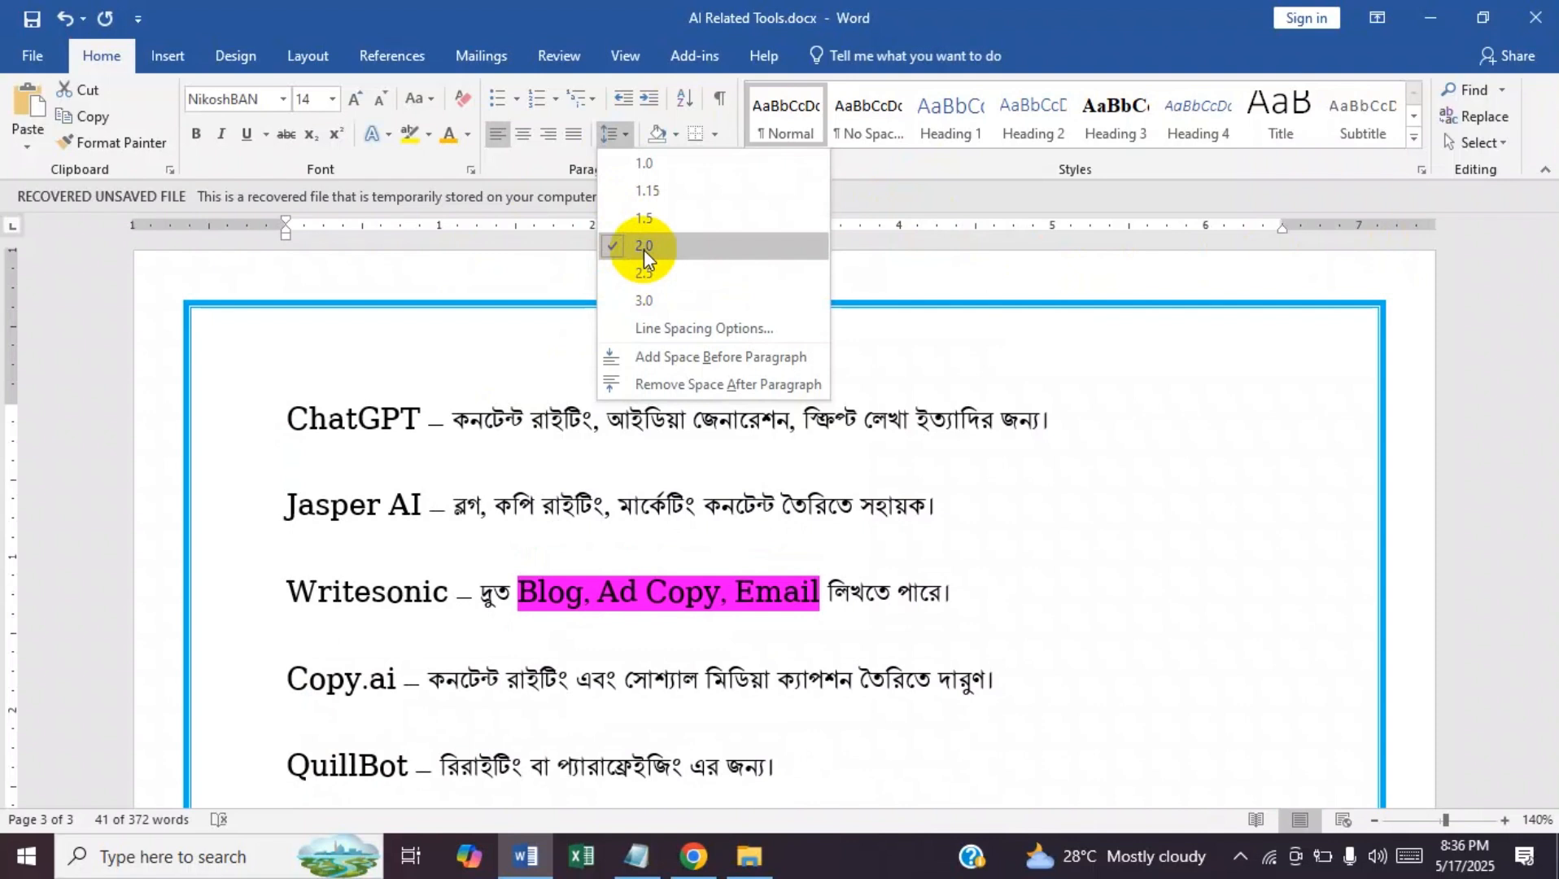
click(951, 301)
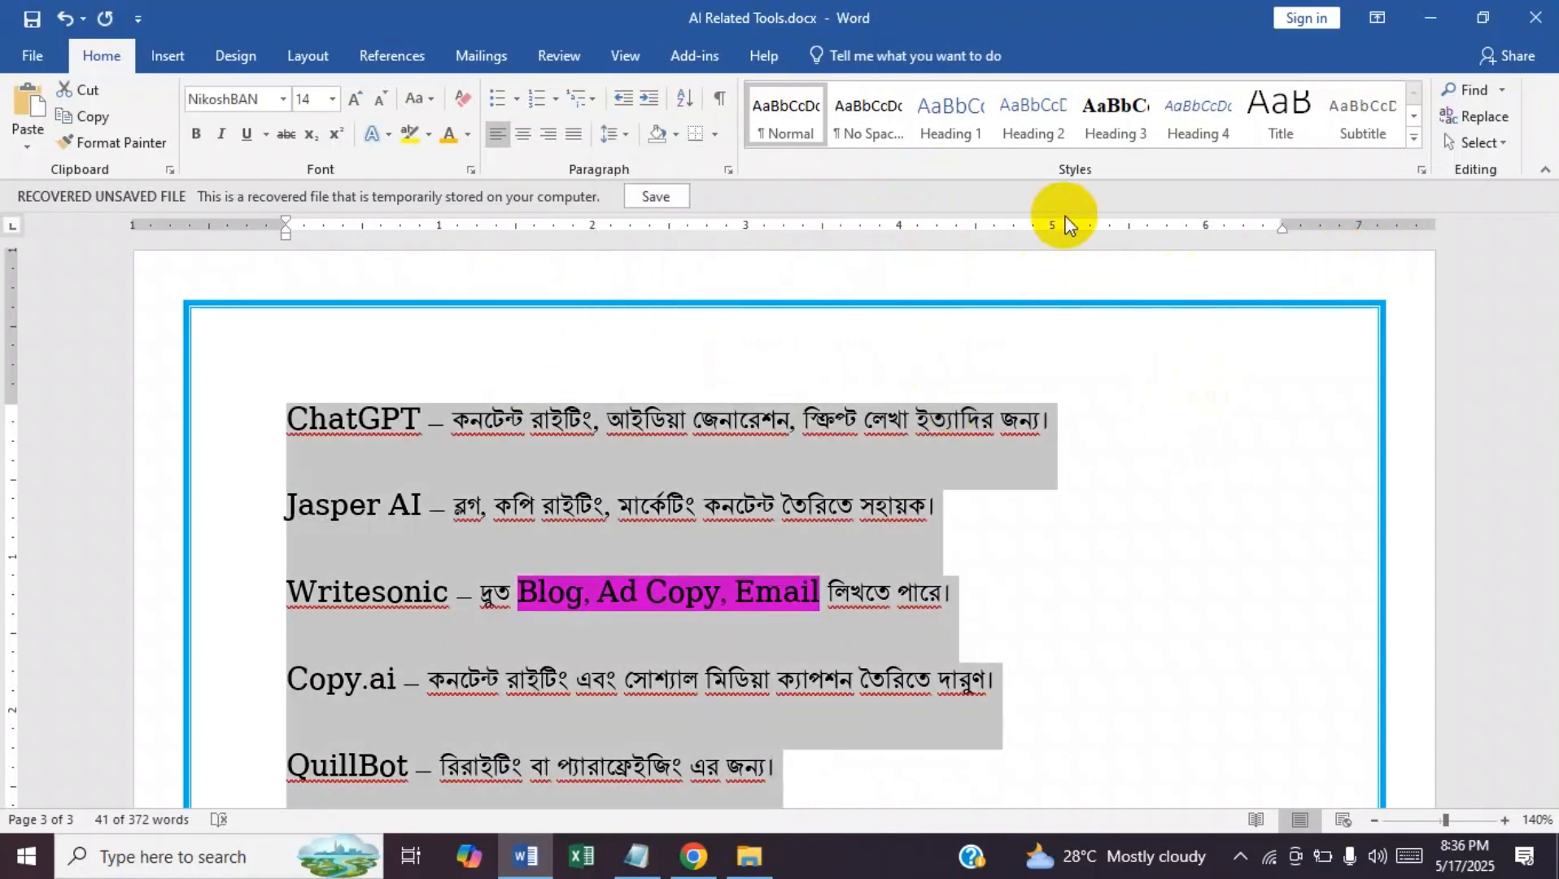
- Set the line spacing of the selected ChatGPT to QuillBot paragraphs to 1.5 and check it among the line spacing options
click(625, 136)
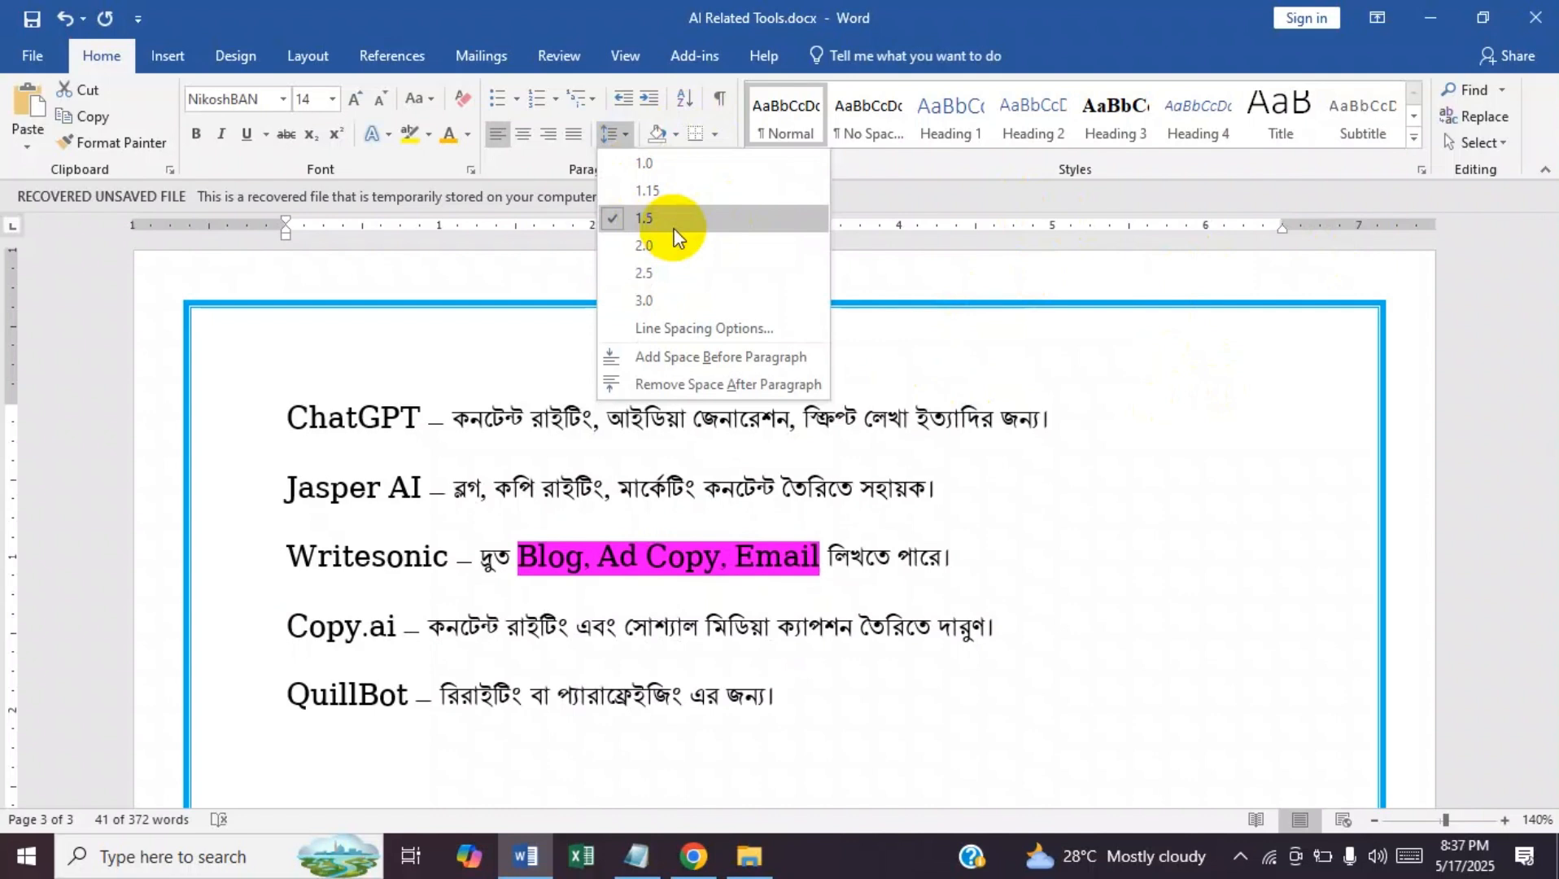
click(1082, 597)
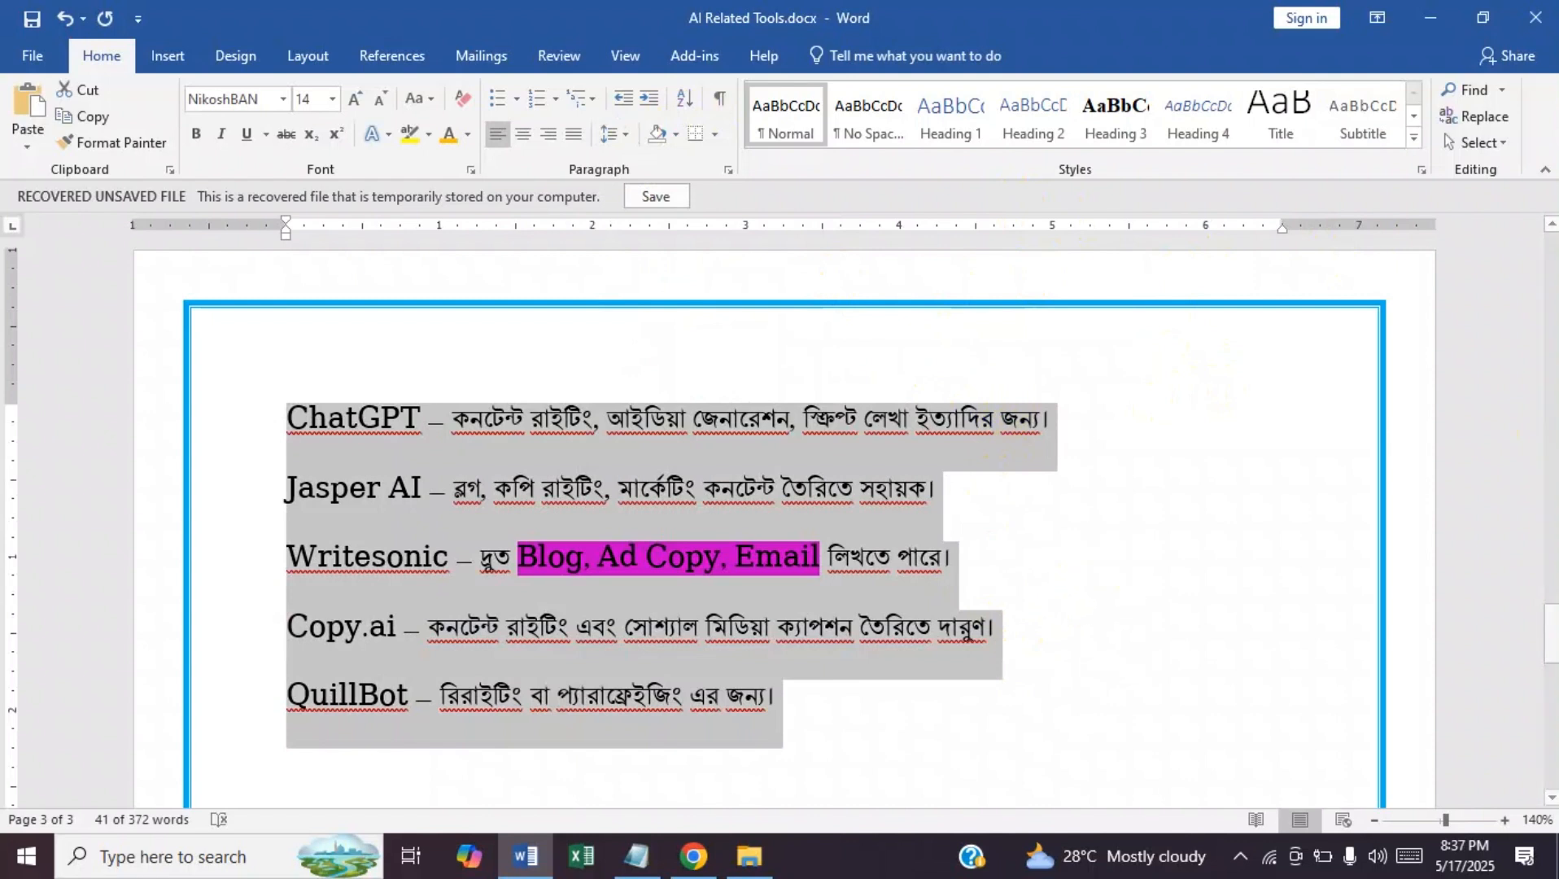
click(1554, 655)
drag(1554, 651, 1552, 682)
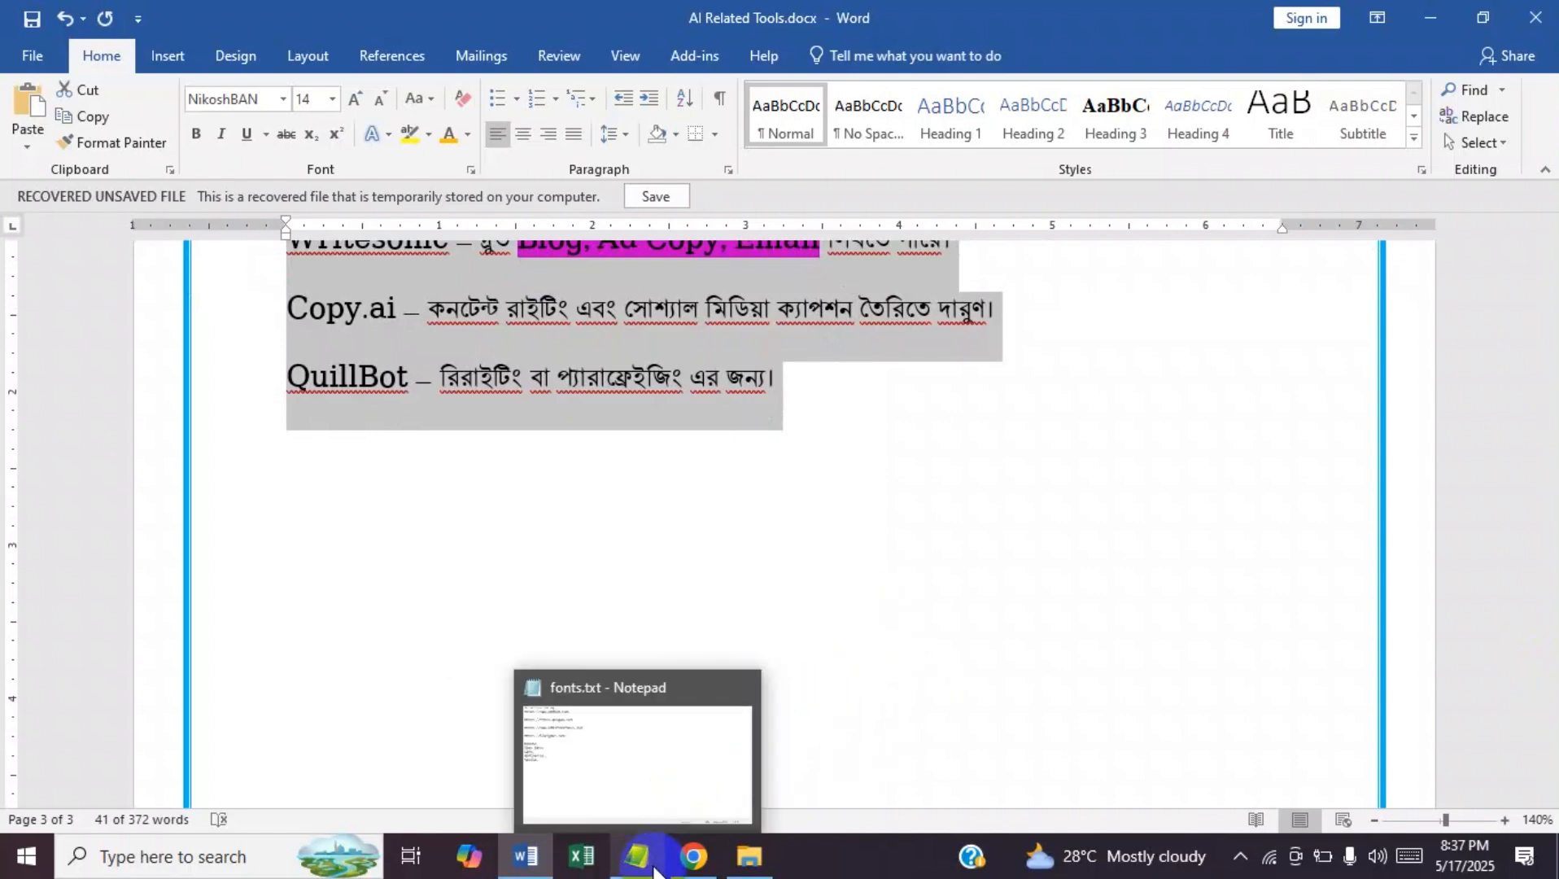
click(655, 864)
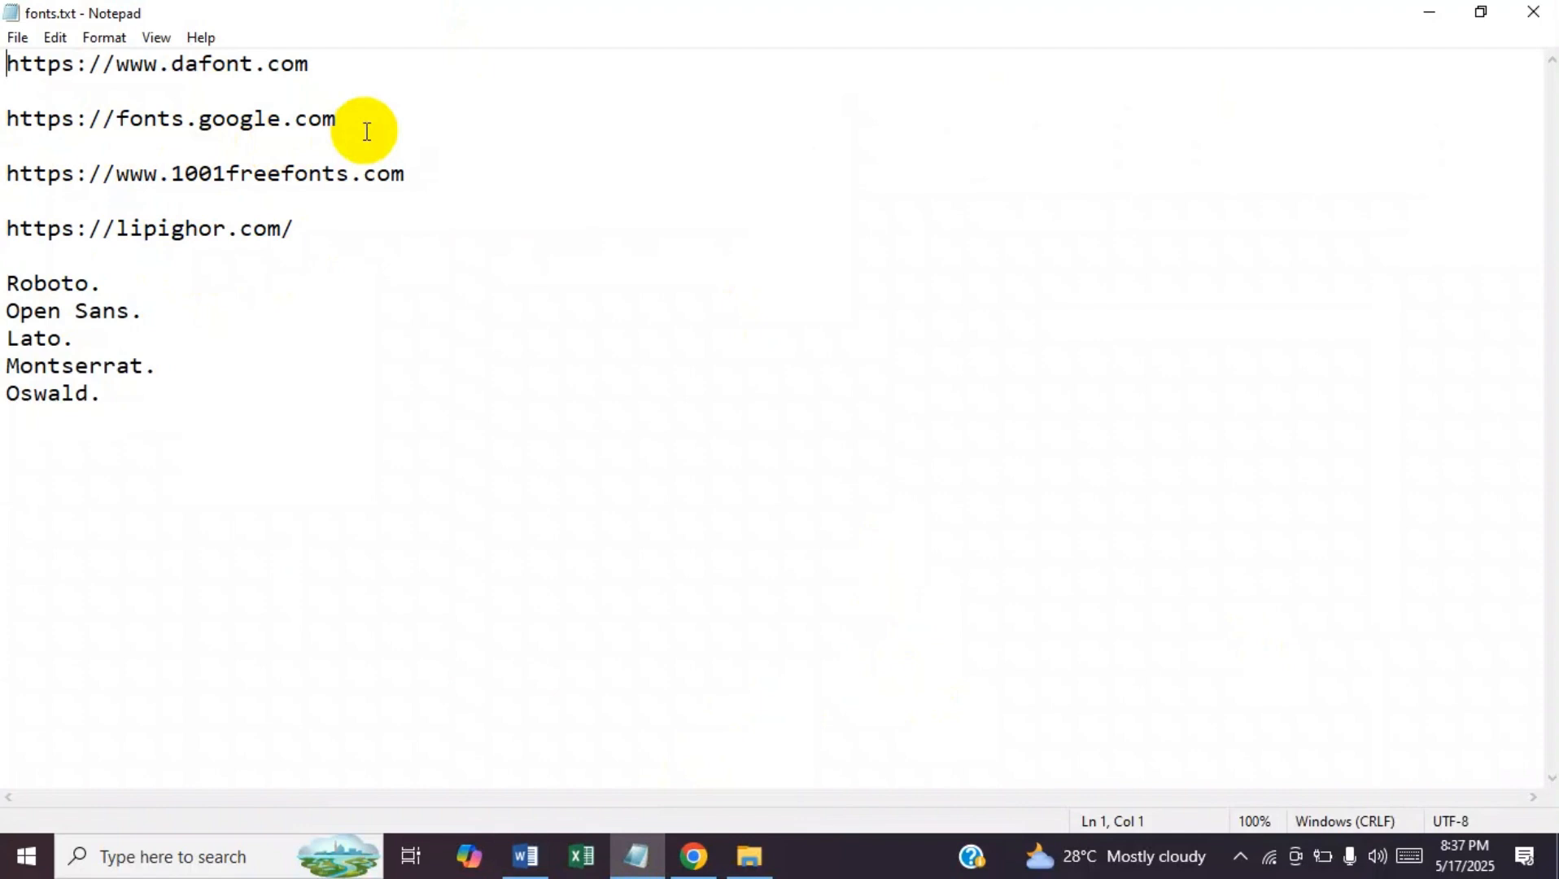
drag(6, 119, 8, 151)
key(ctrl+c)
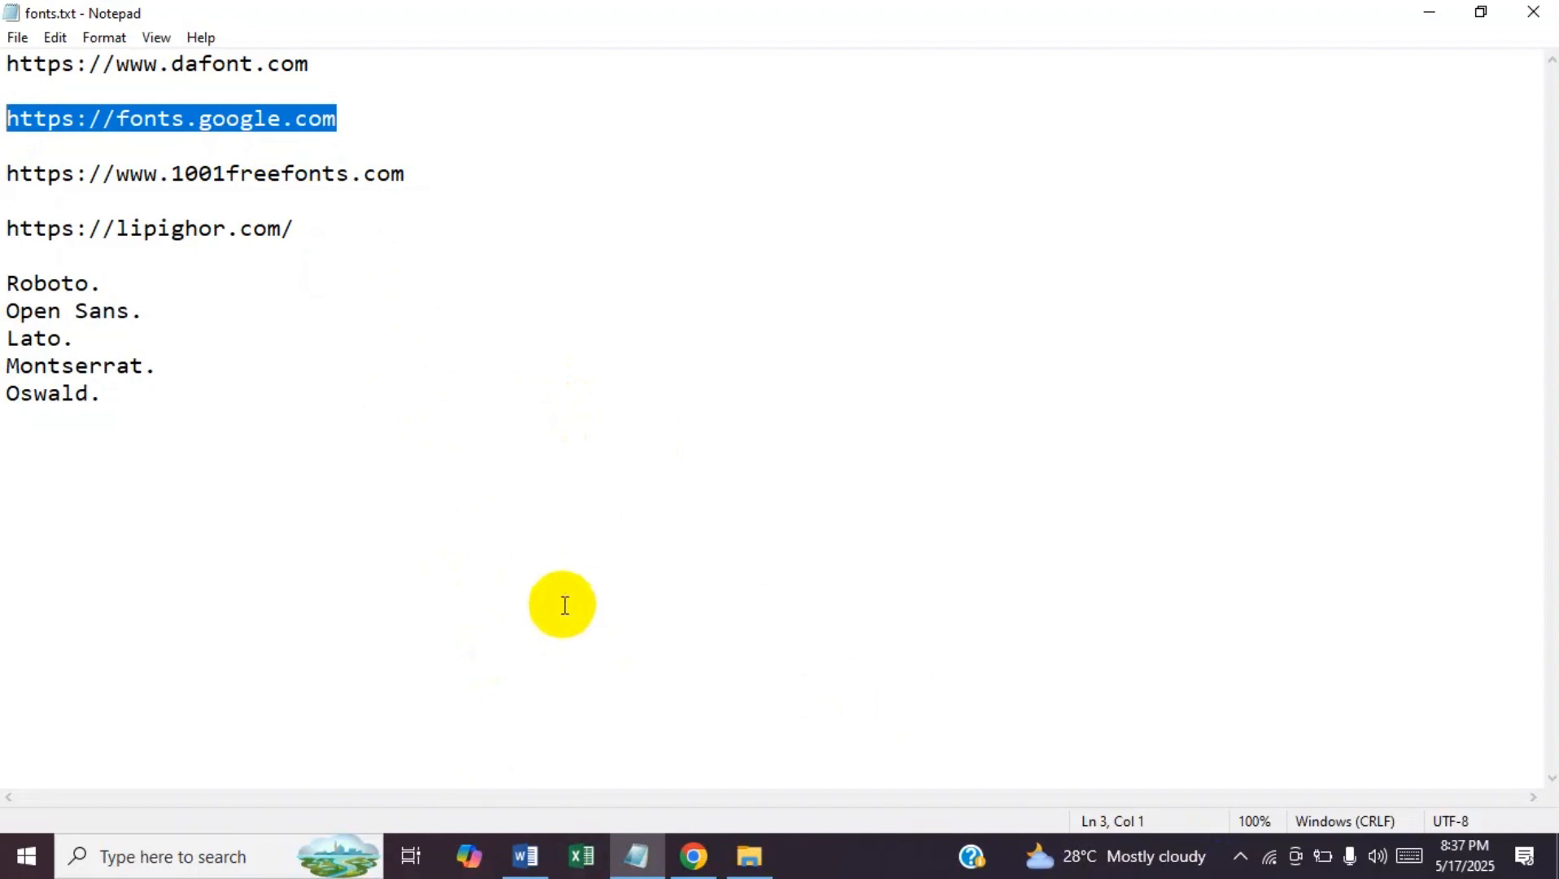
click(694, 856)
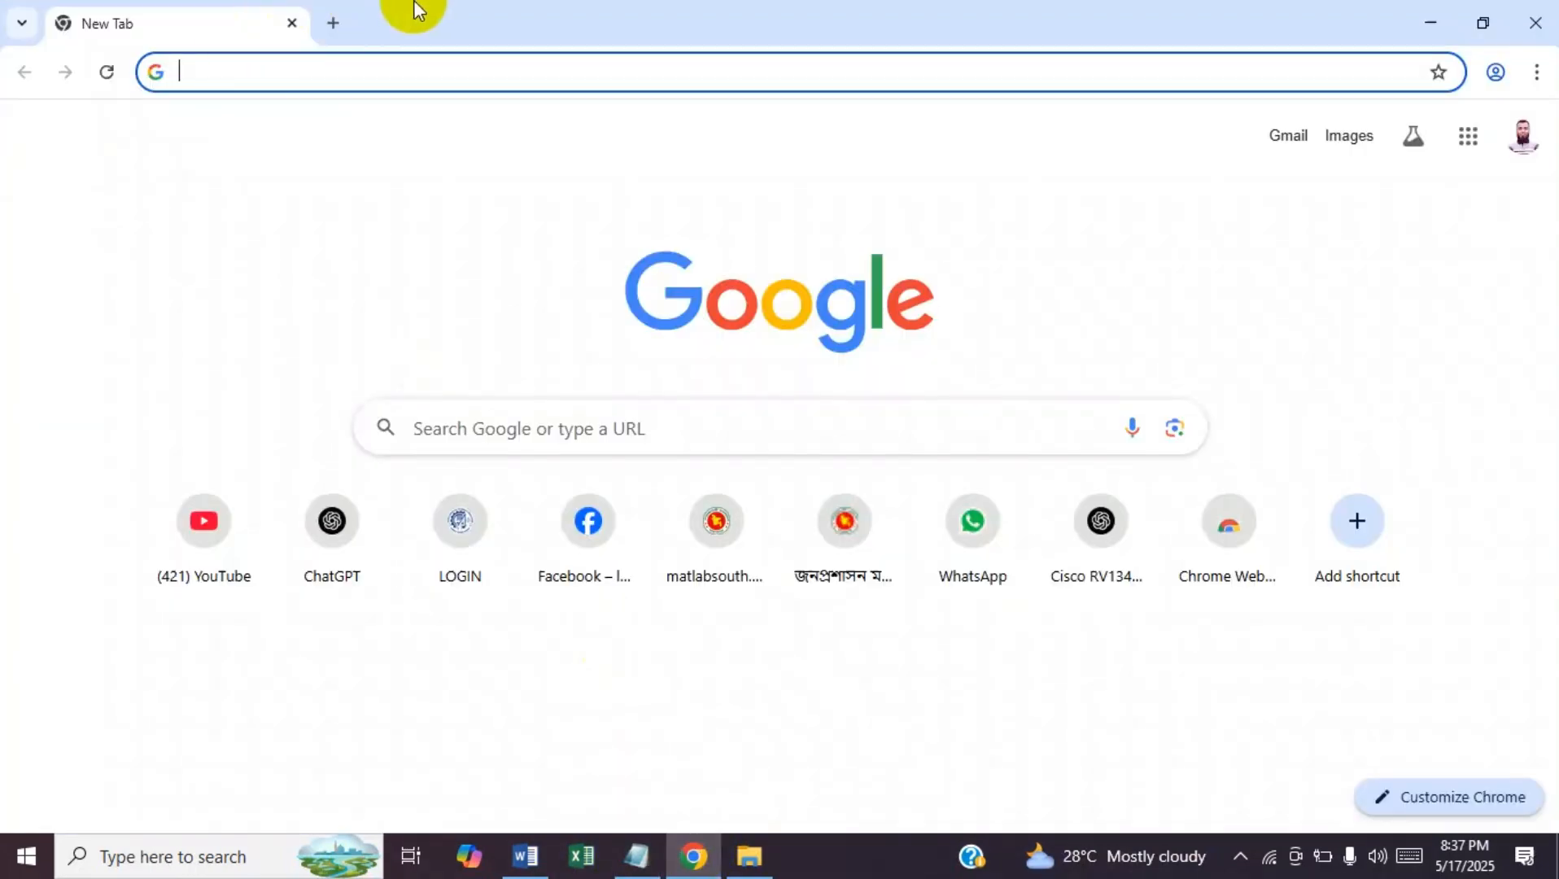
key(ctrl+v)
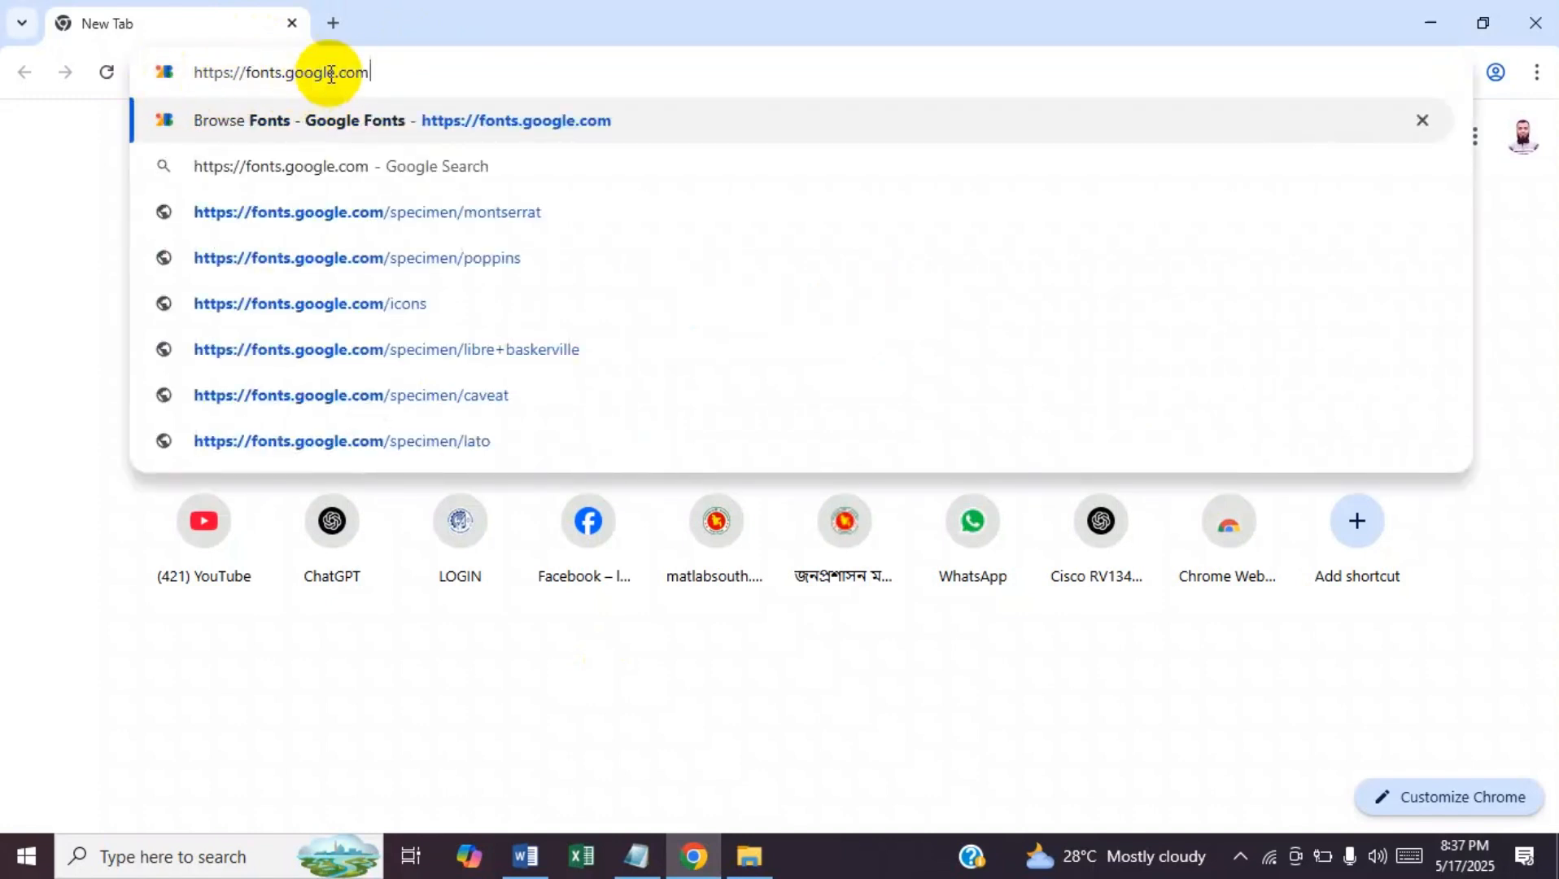
key(Return)
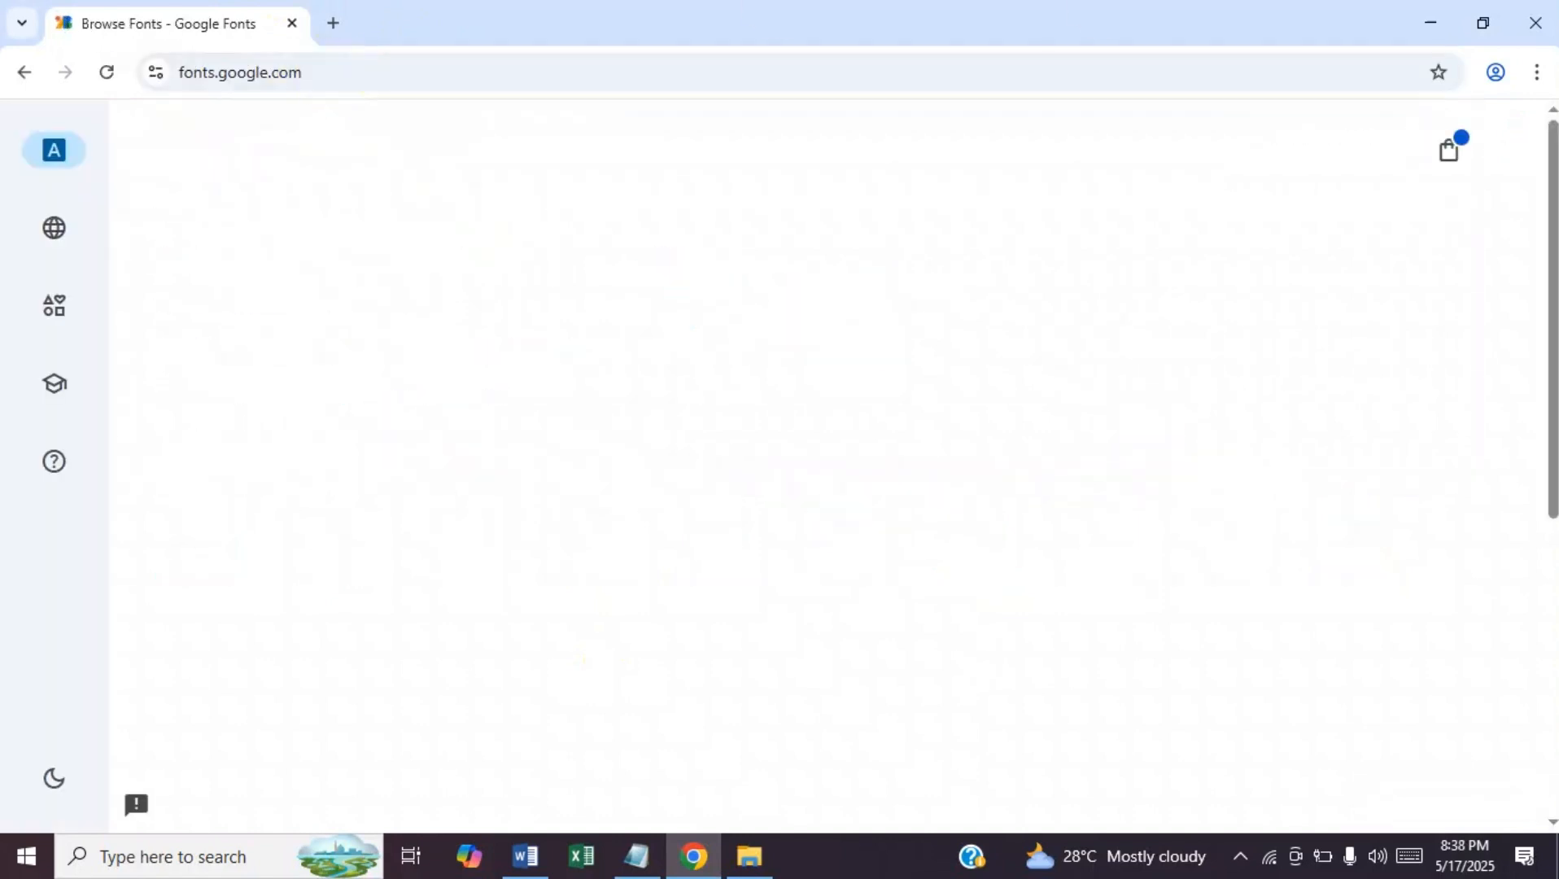
click(405, 152)
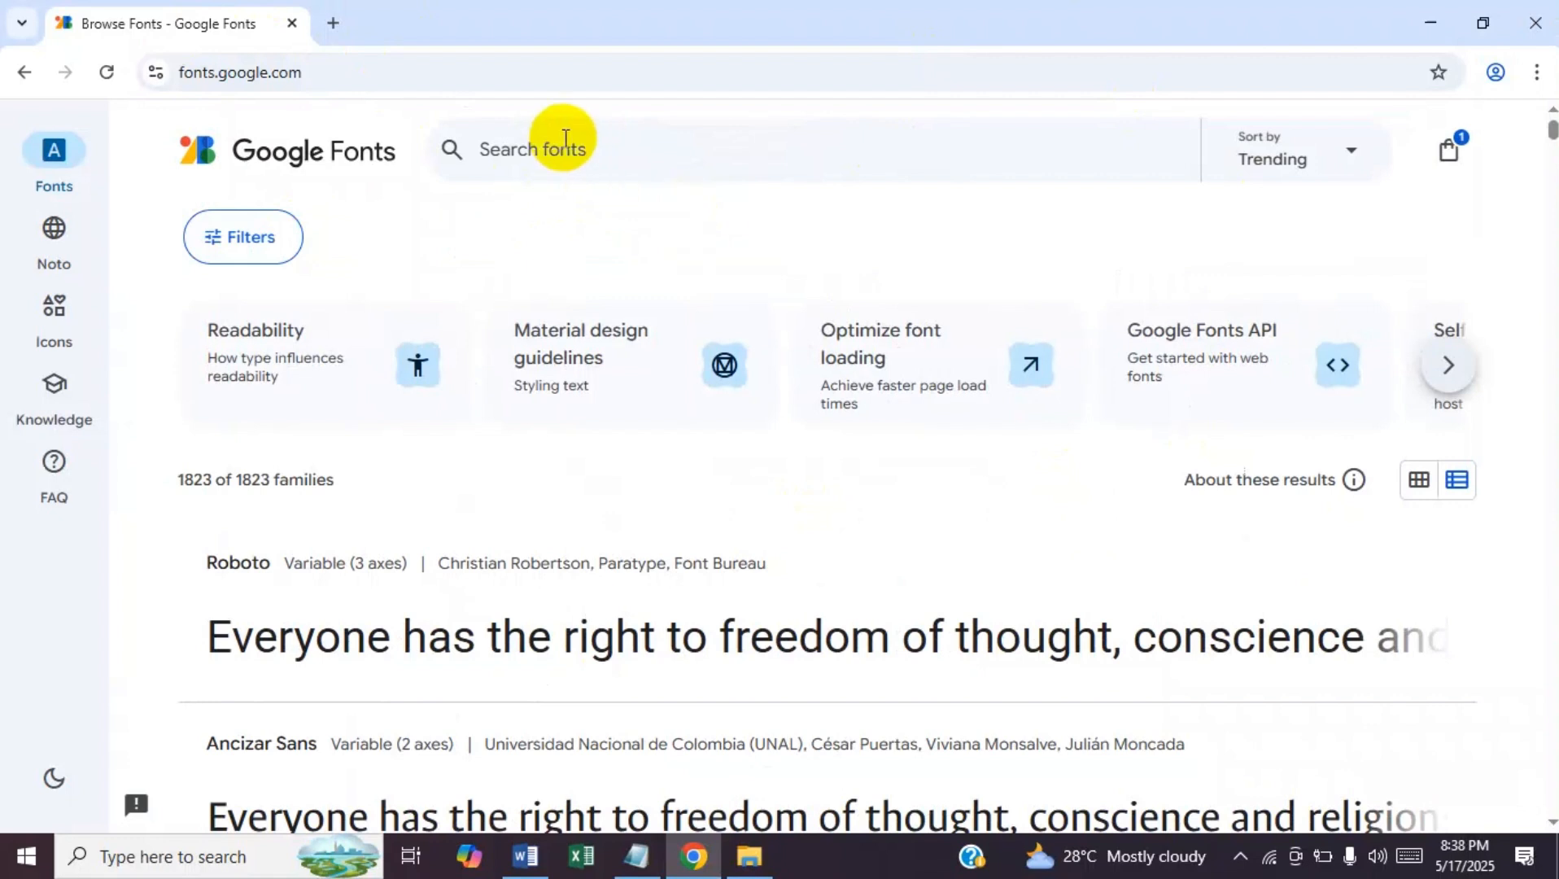
- Look up Roboto in the fonts.txt list in Notepad, search Google Fonts in Chrome for "roboto", and open the Roboto font page
click(636, 854)
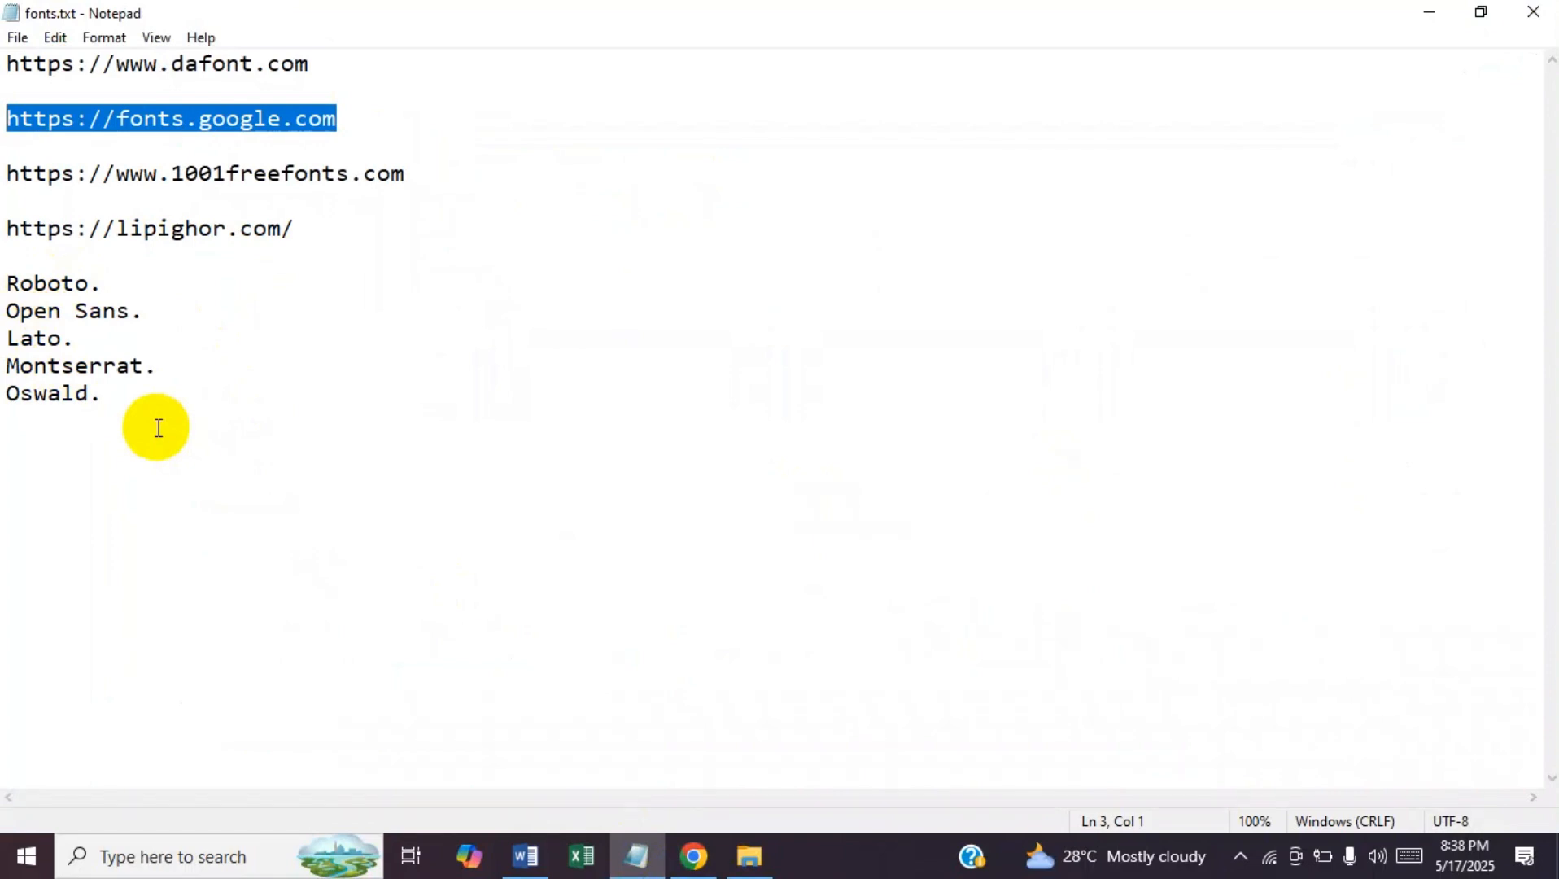
drag(7, 282, 94, 285)
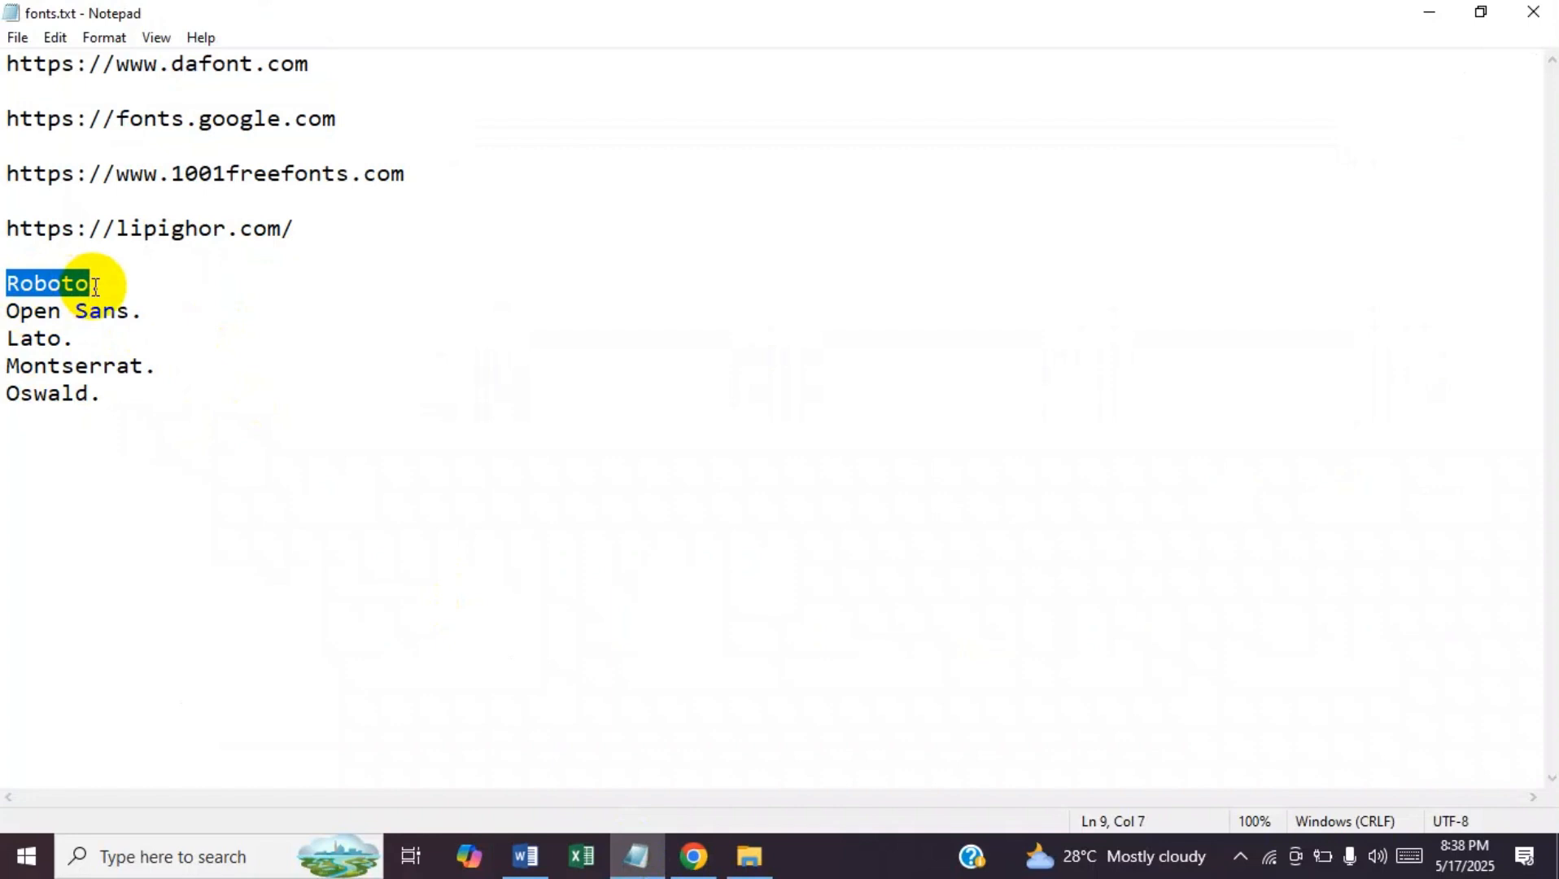
click(693, 854)
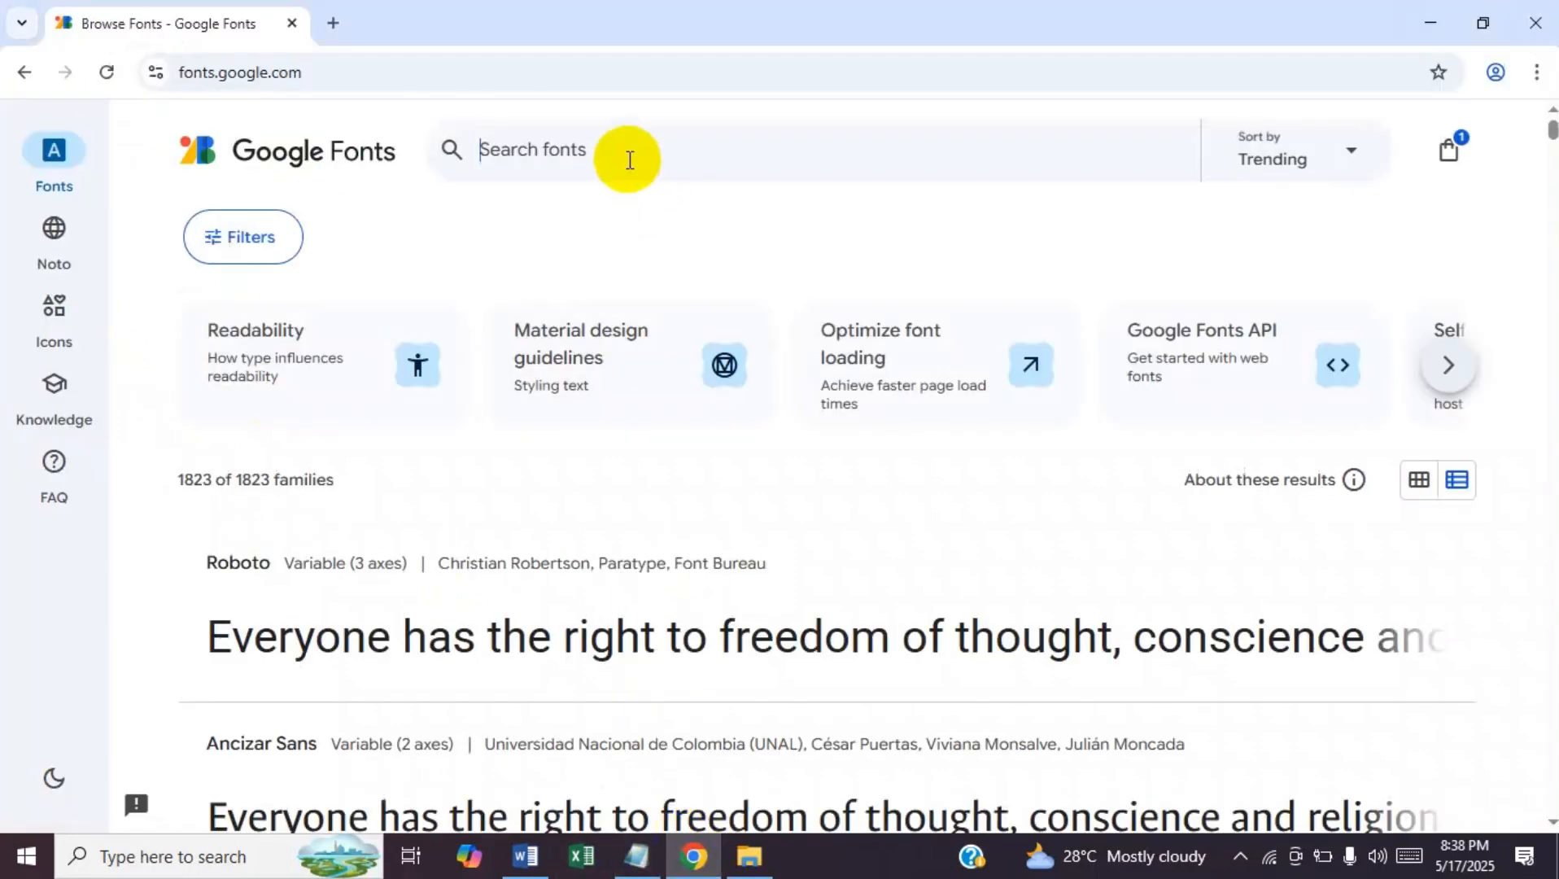
text(roboto)
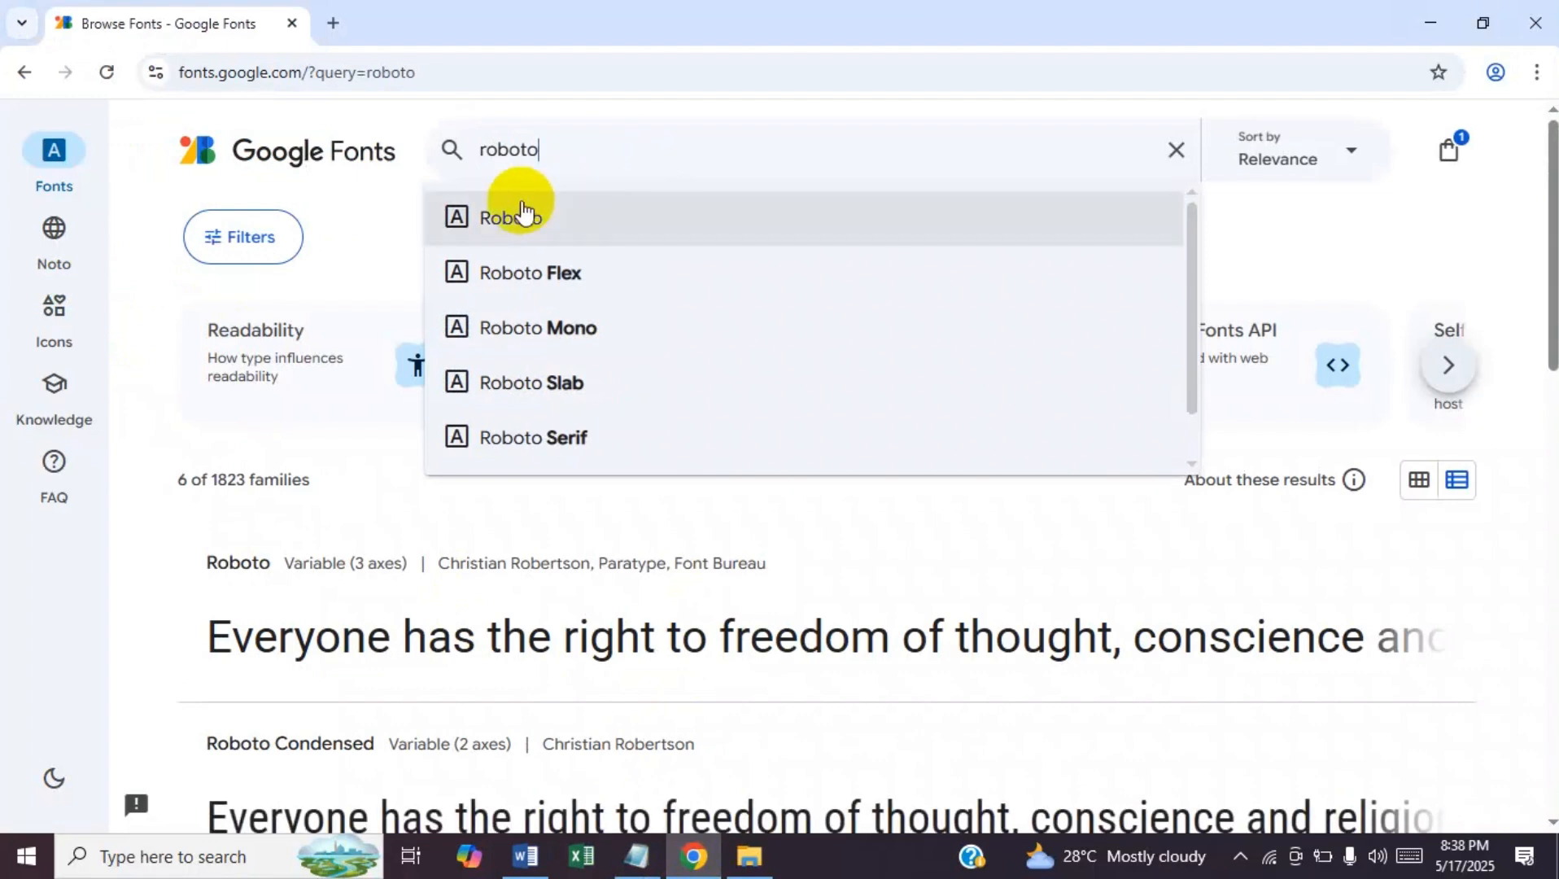
click(520, 214)
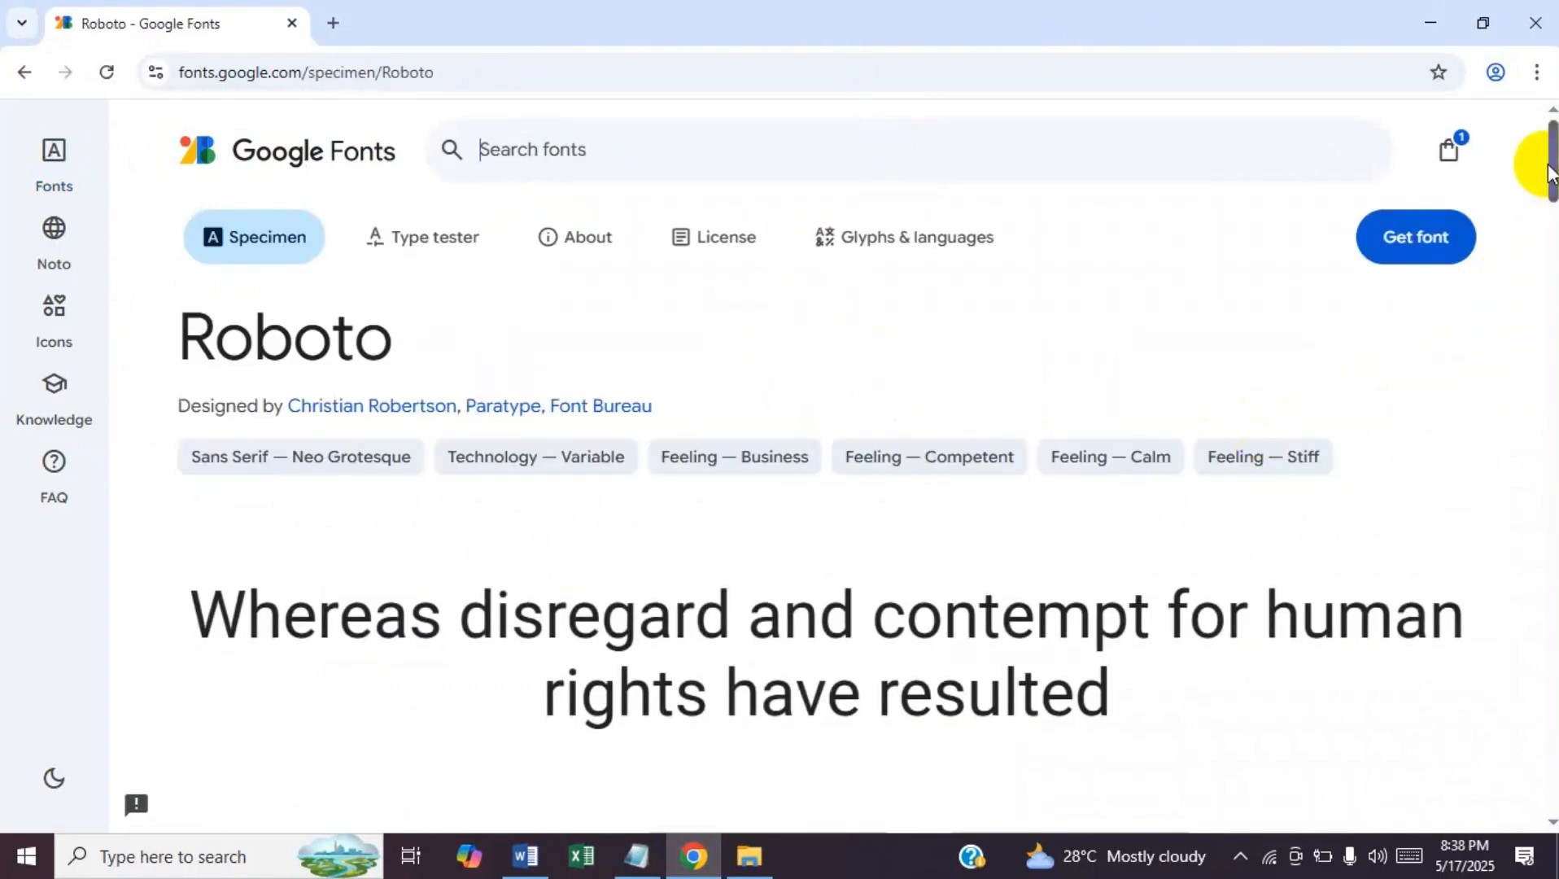
- Examine the Roboto style samples on the specimen page from Thin 100 to Black 900 Italic
drag(1549, 167, 1552, 216)
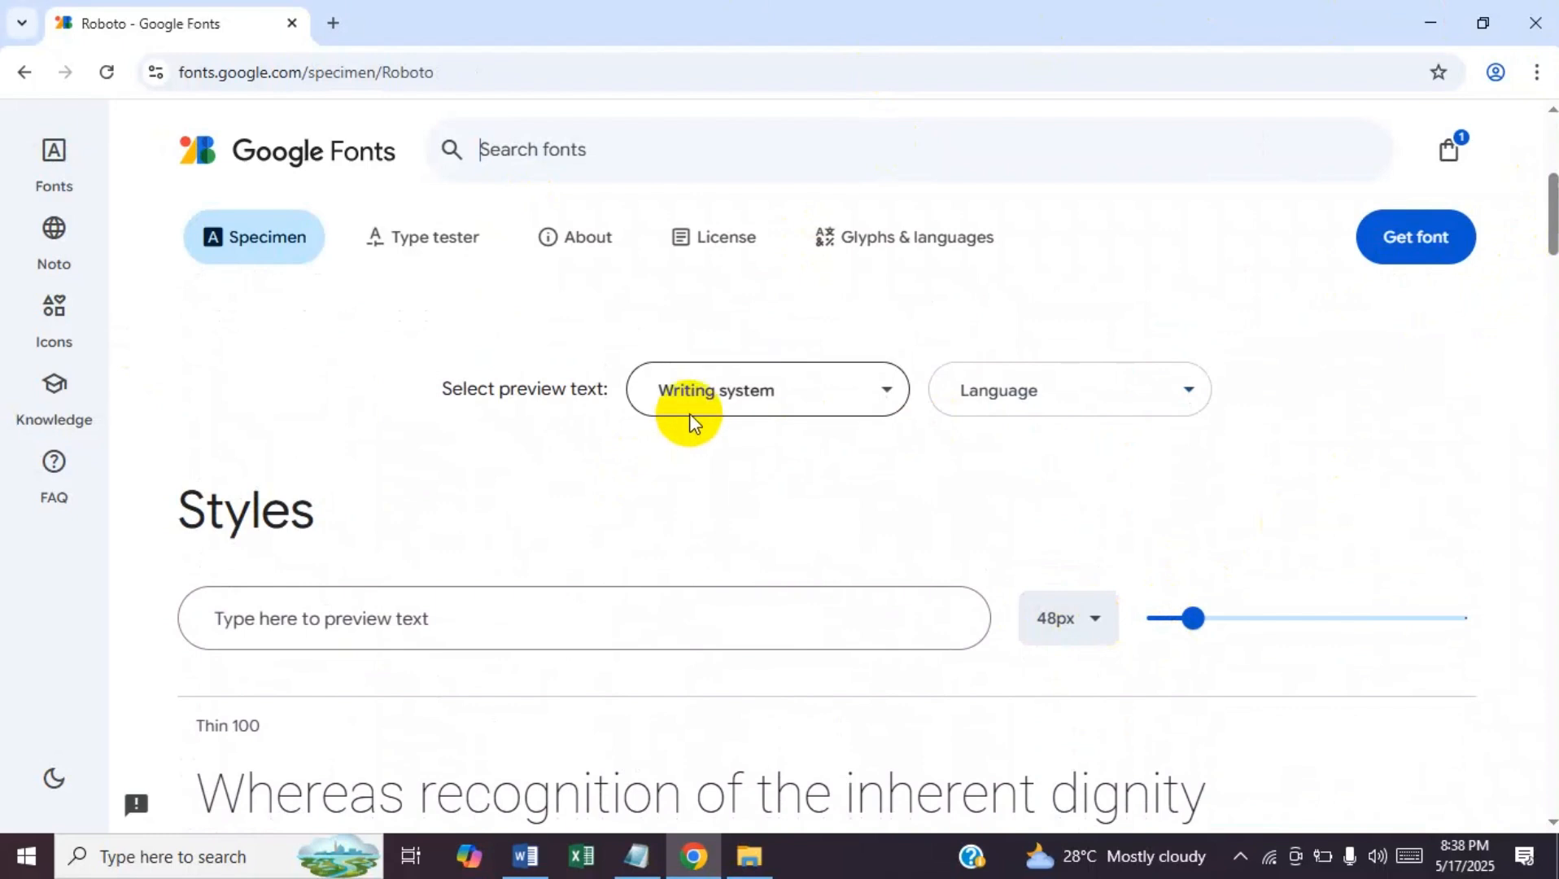
drag(1550, 221, 846, 310)
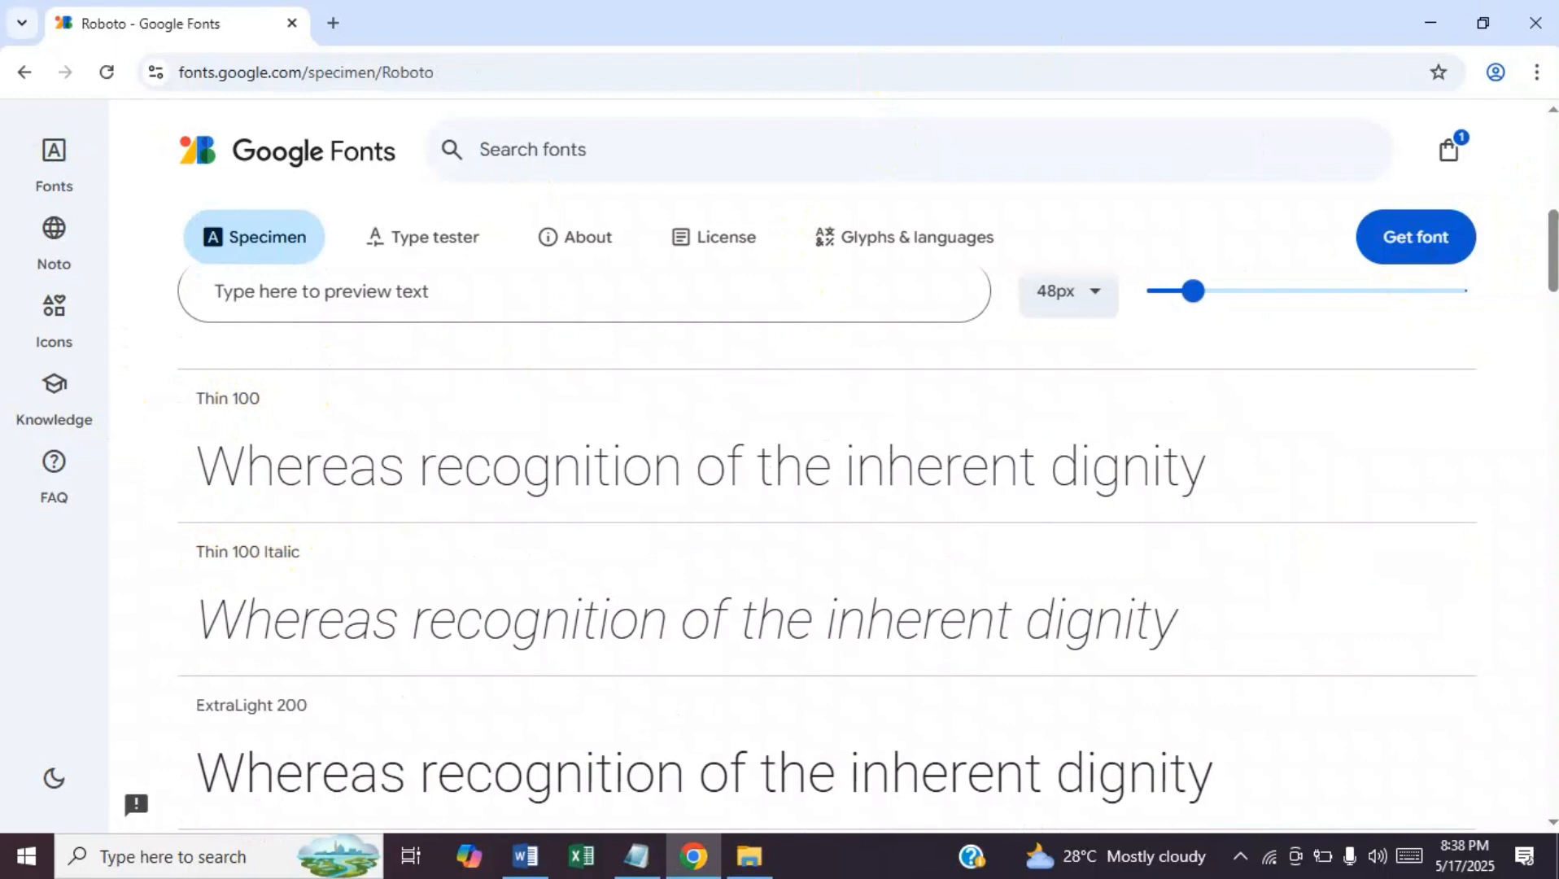
drag(1550, 275, 1552, 284)
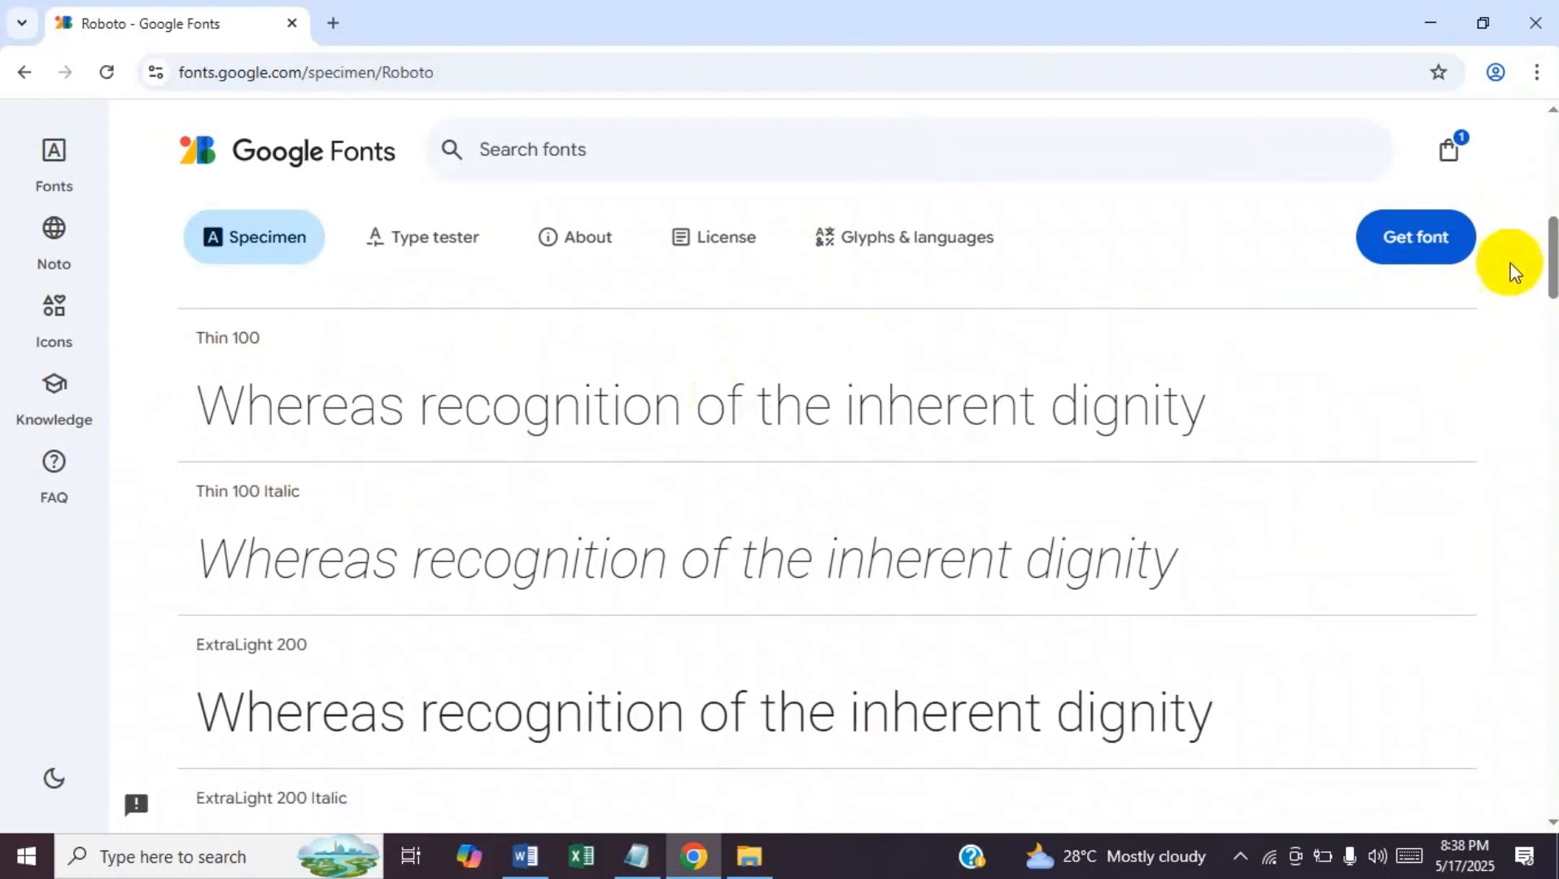
drag(1544, 275, 1543, 277)
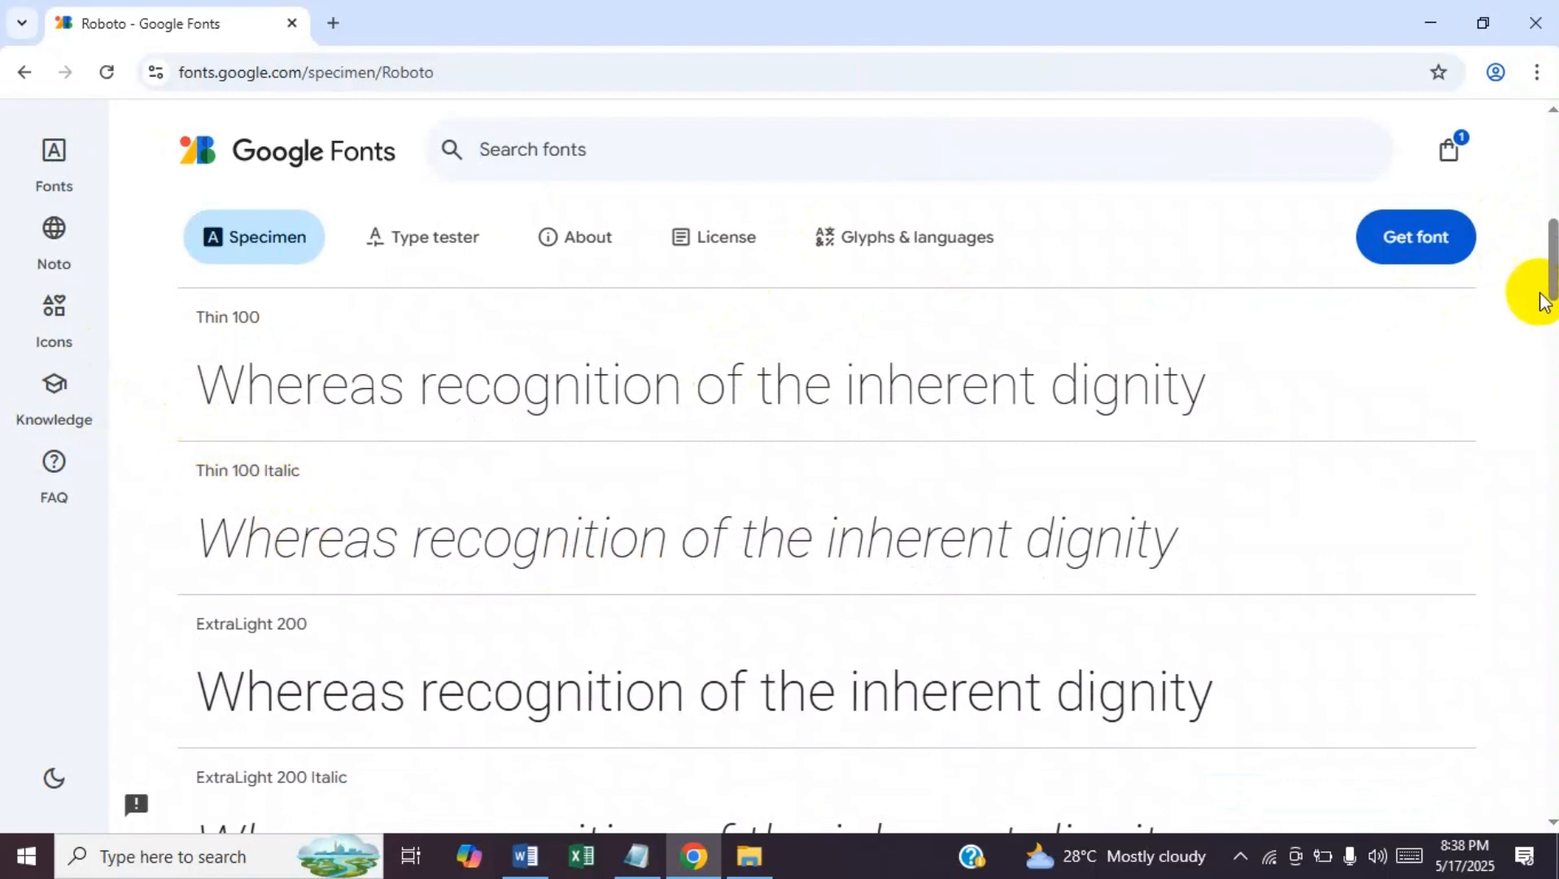
scroll(1542, 297, down, 2)
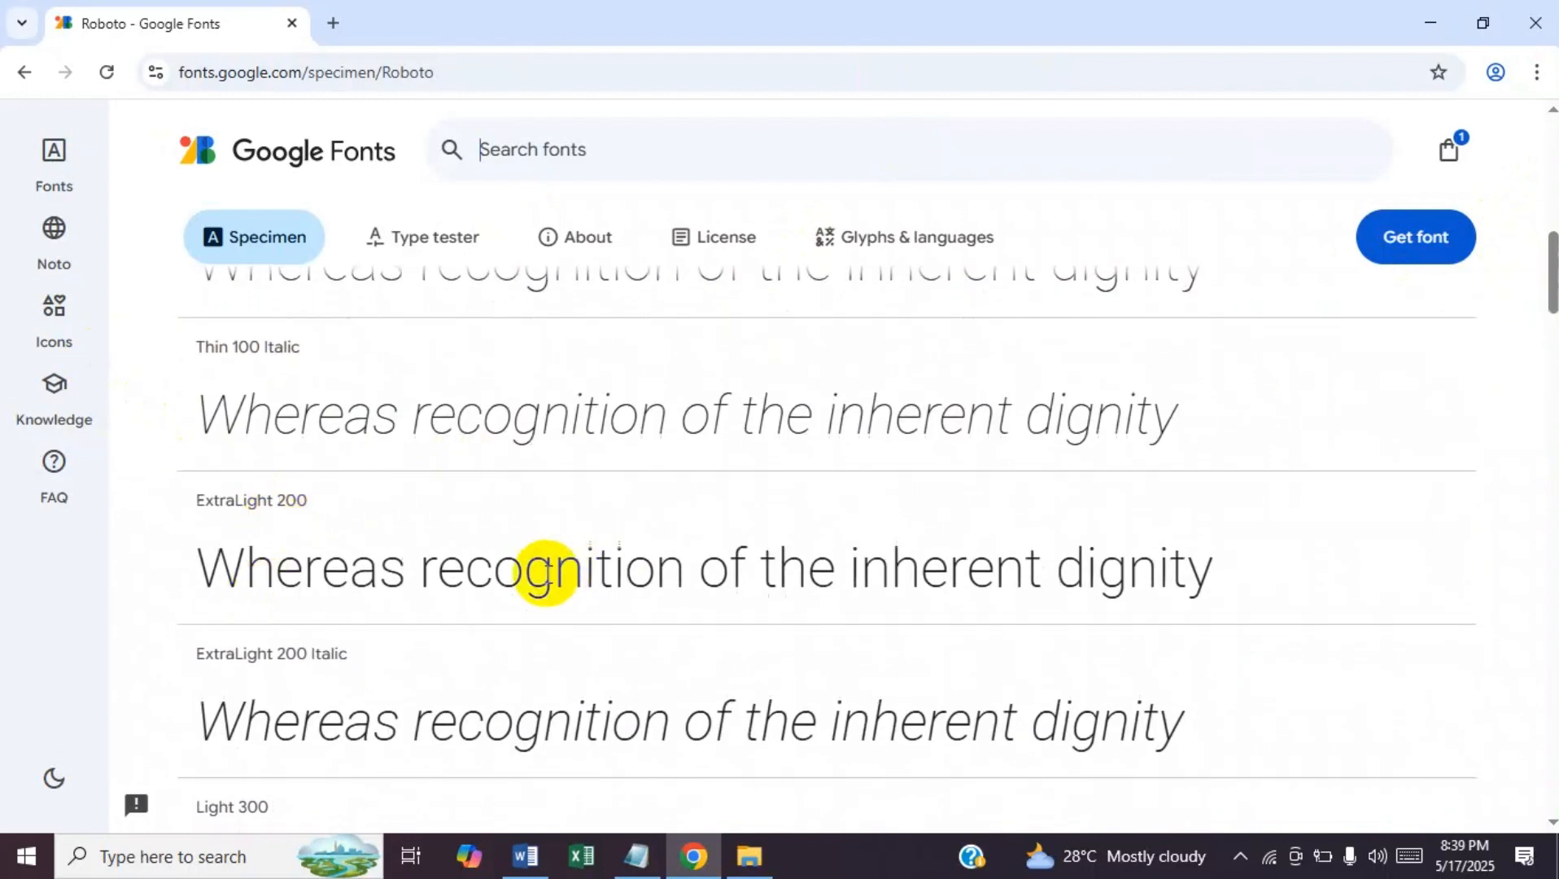
drag(1096, 570, 174, 567)
drag(1548, 306, 1551, 329)
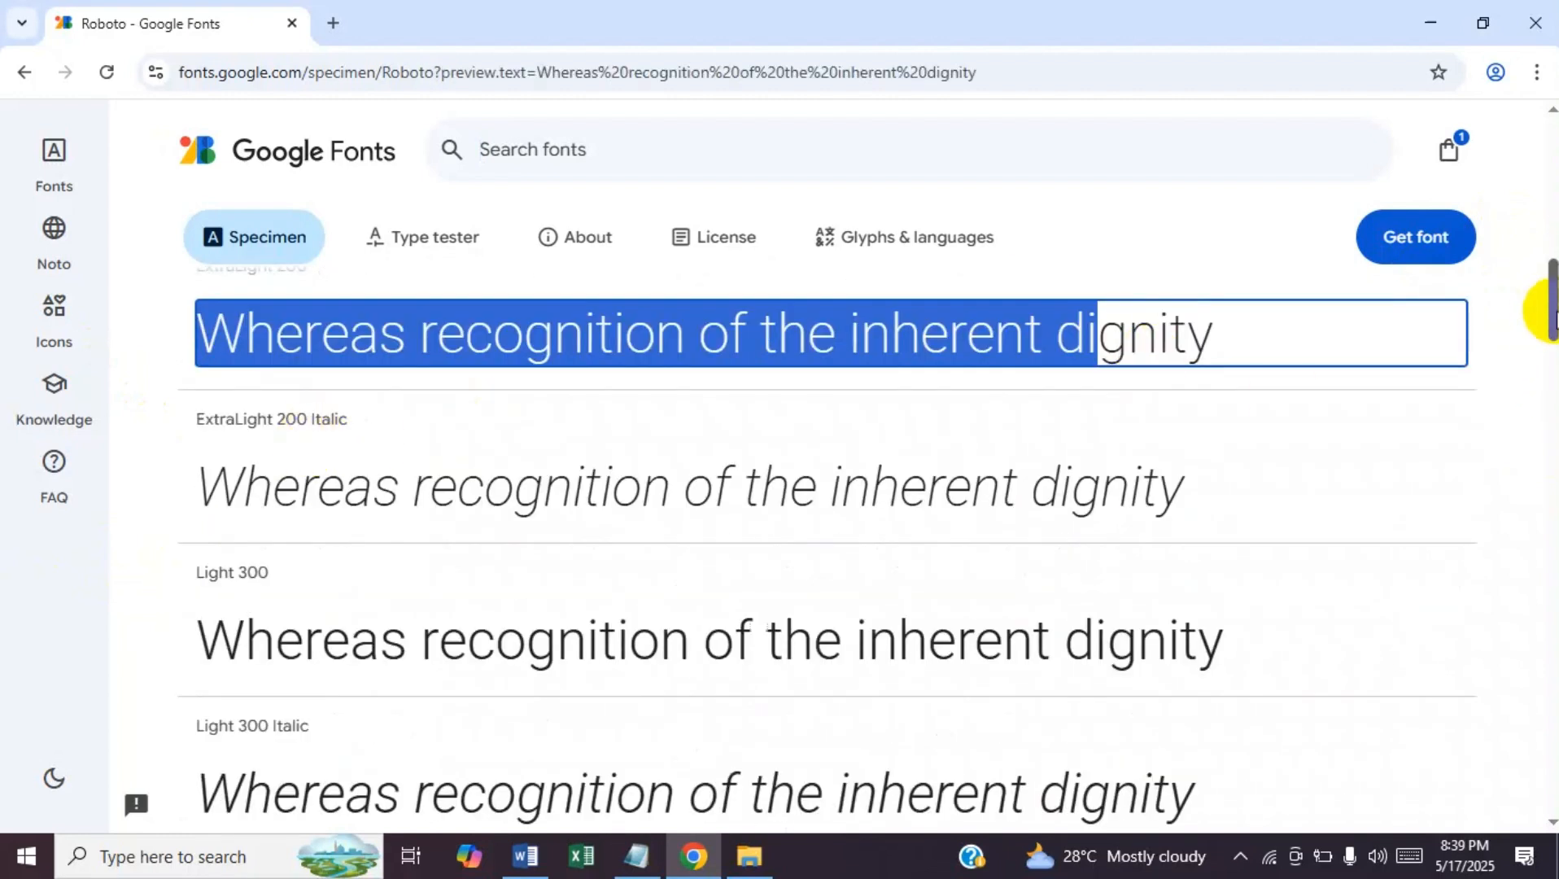
click(1551, 307)
drag(1550, 308, 1551, 558)
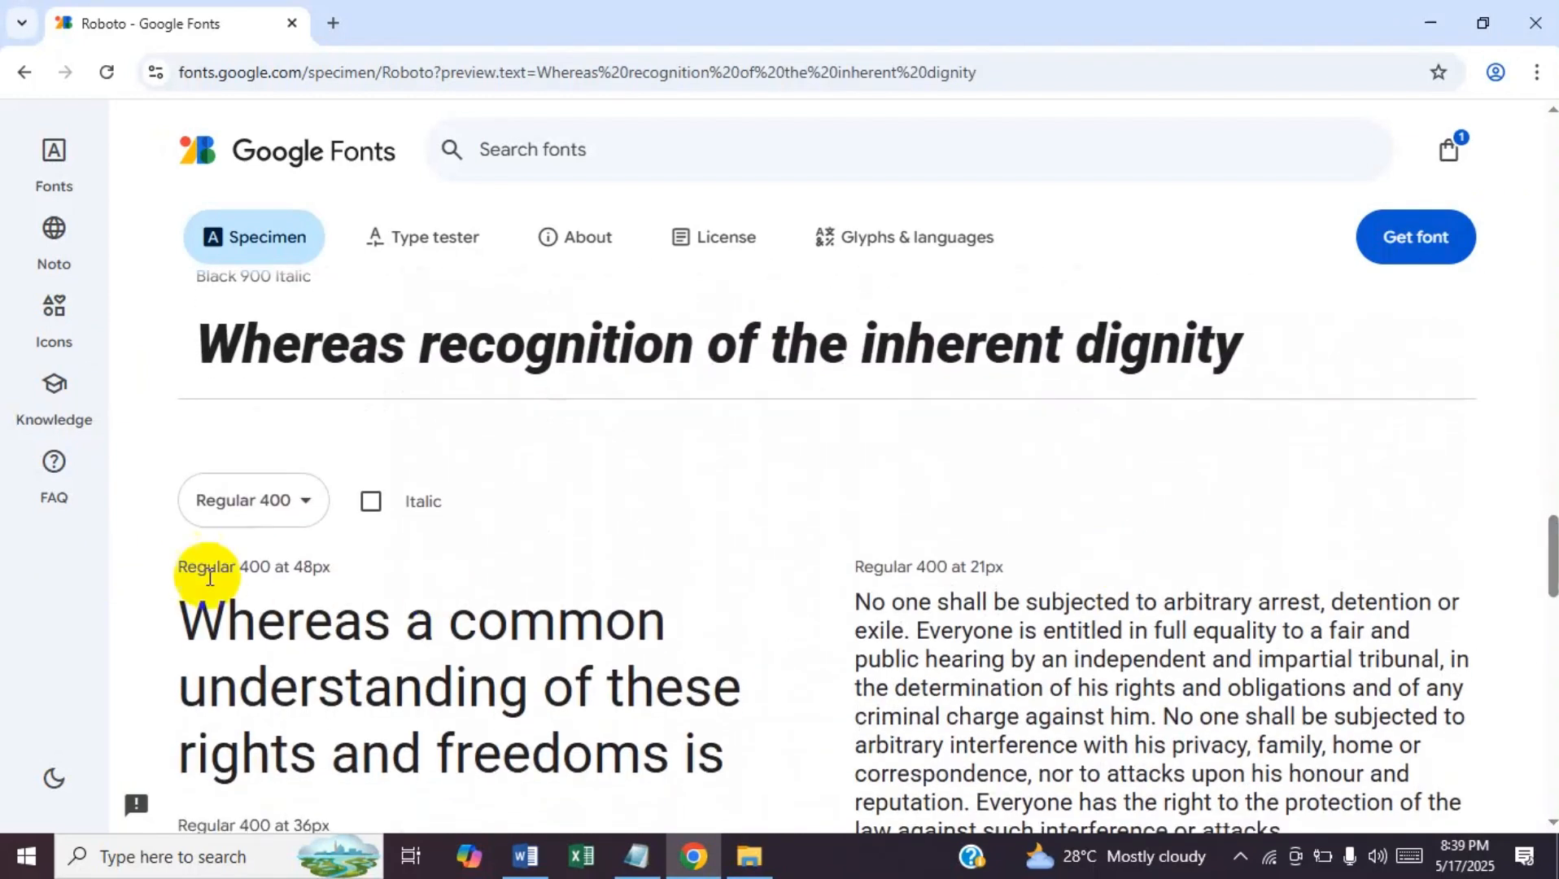
- Check which weight options are offered for the Roboto sample paragraphs below the style list
click(310, 515)
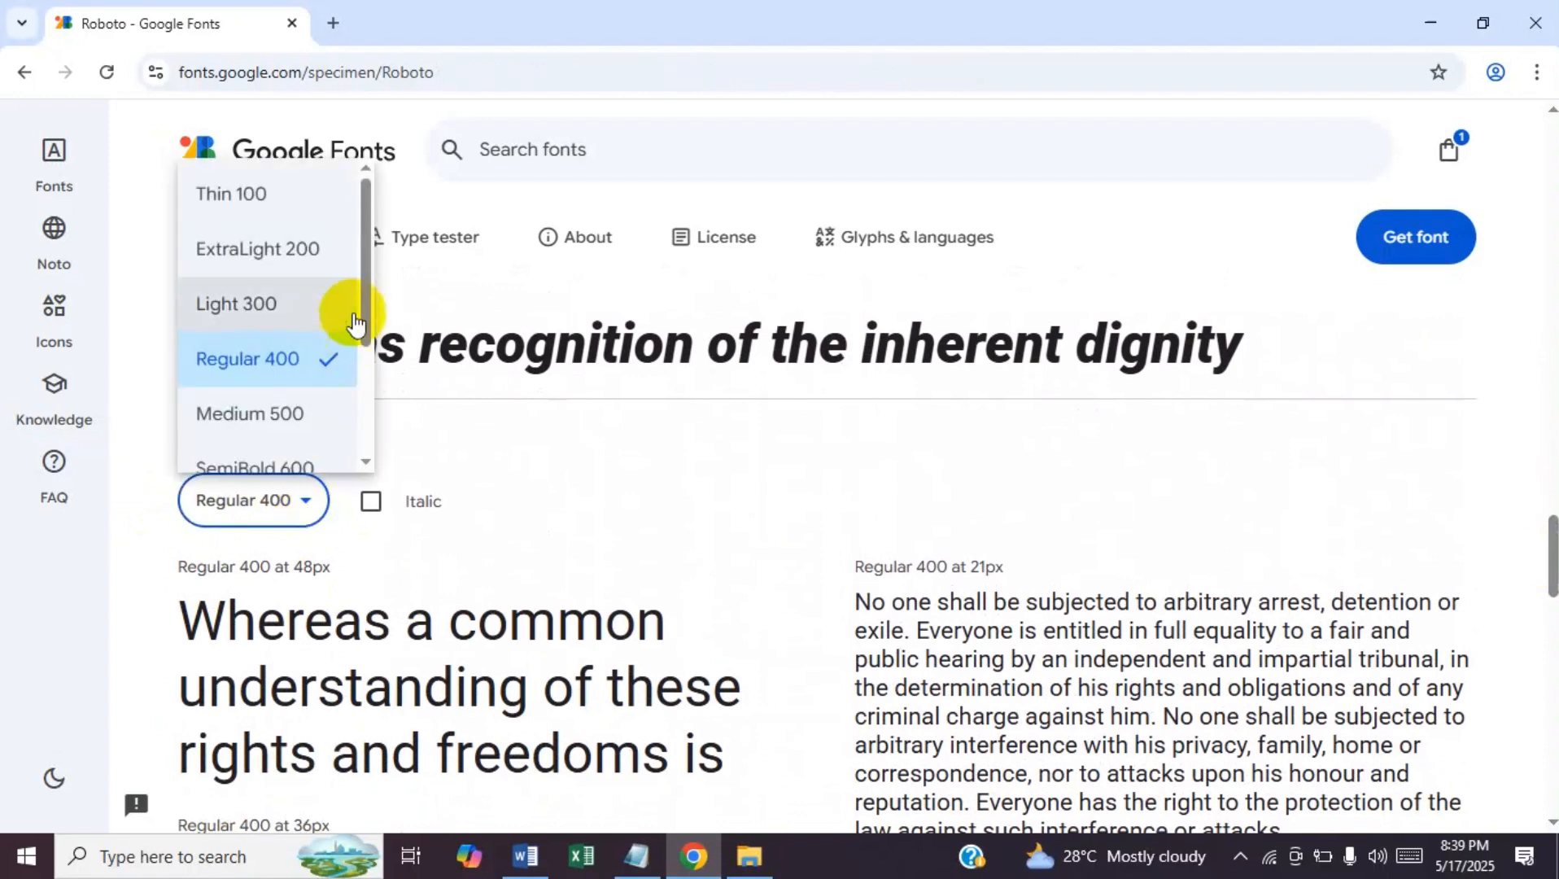
mouse_move(365, 277)
mouse_down()
mouse_move(368, 351)
mouse_move(365, 255)
mouse_up()
click(422, 539)
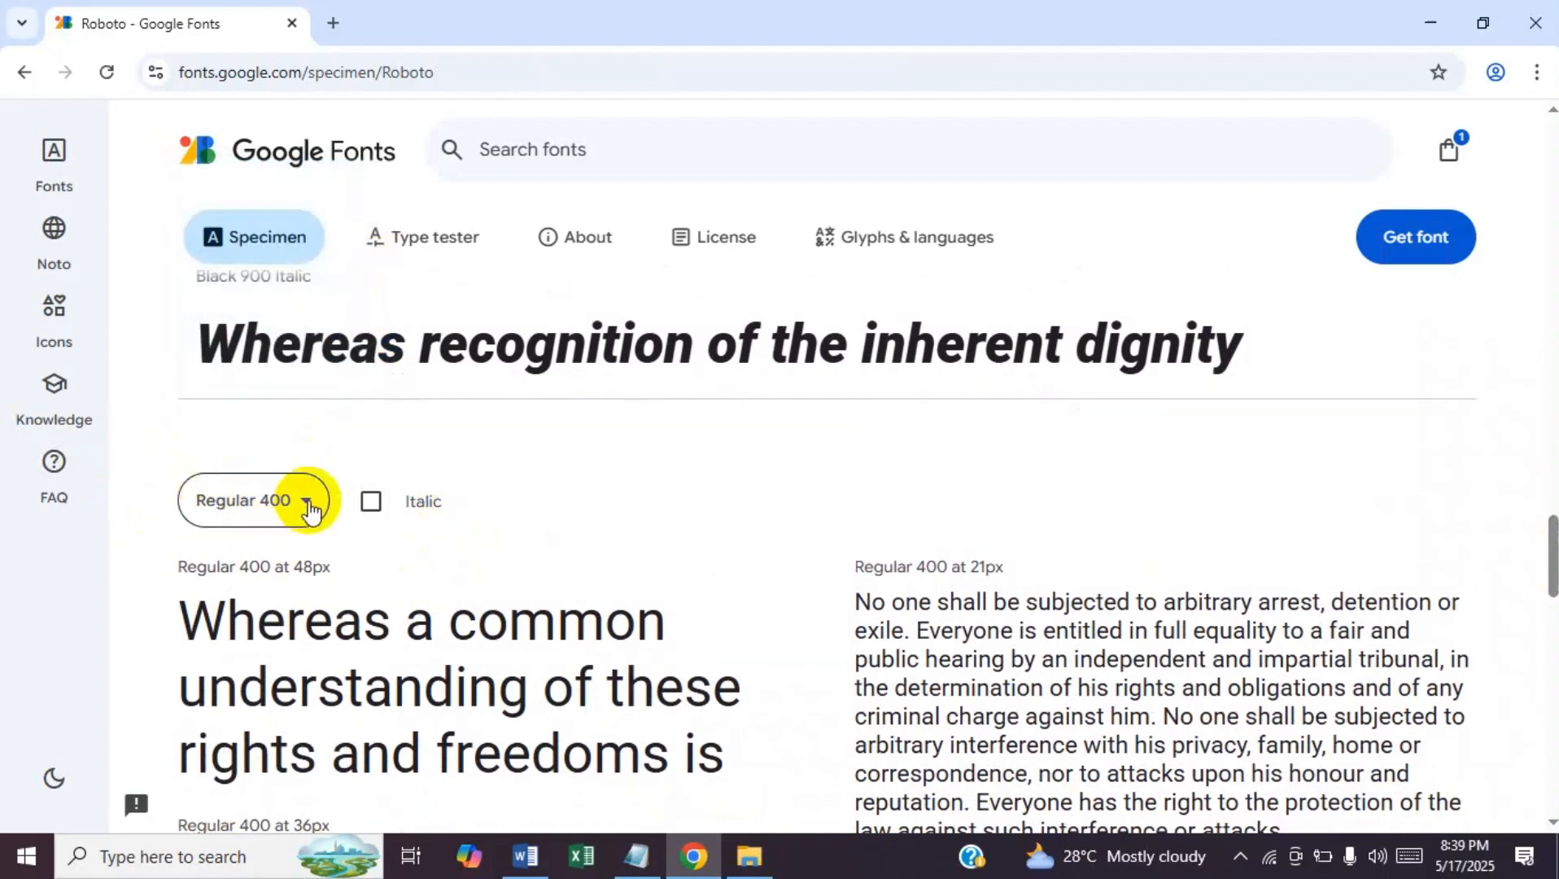
- Open the Type tester for Roboto and examine its variable axes and sample text
drag(1540, 576, 1515, 280)
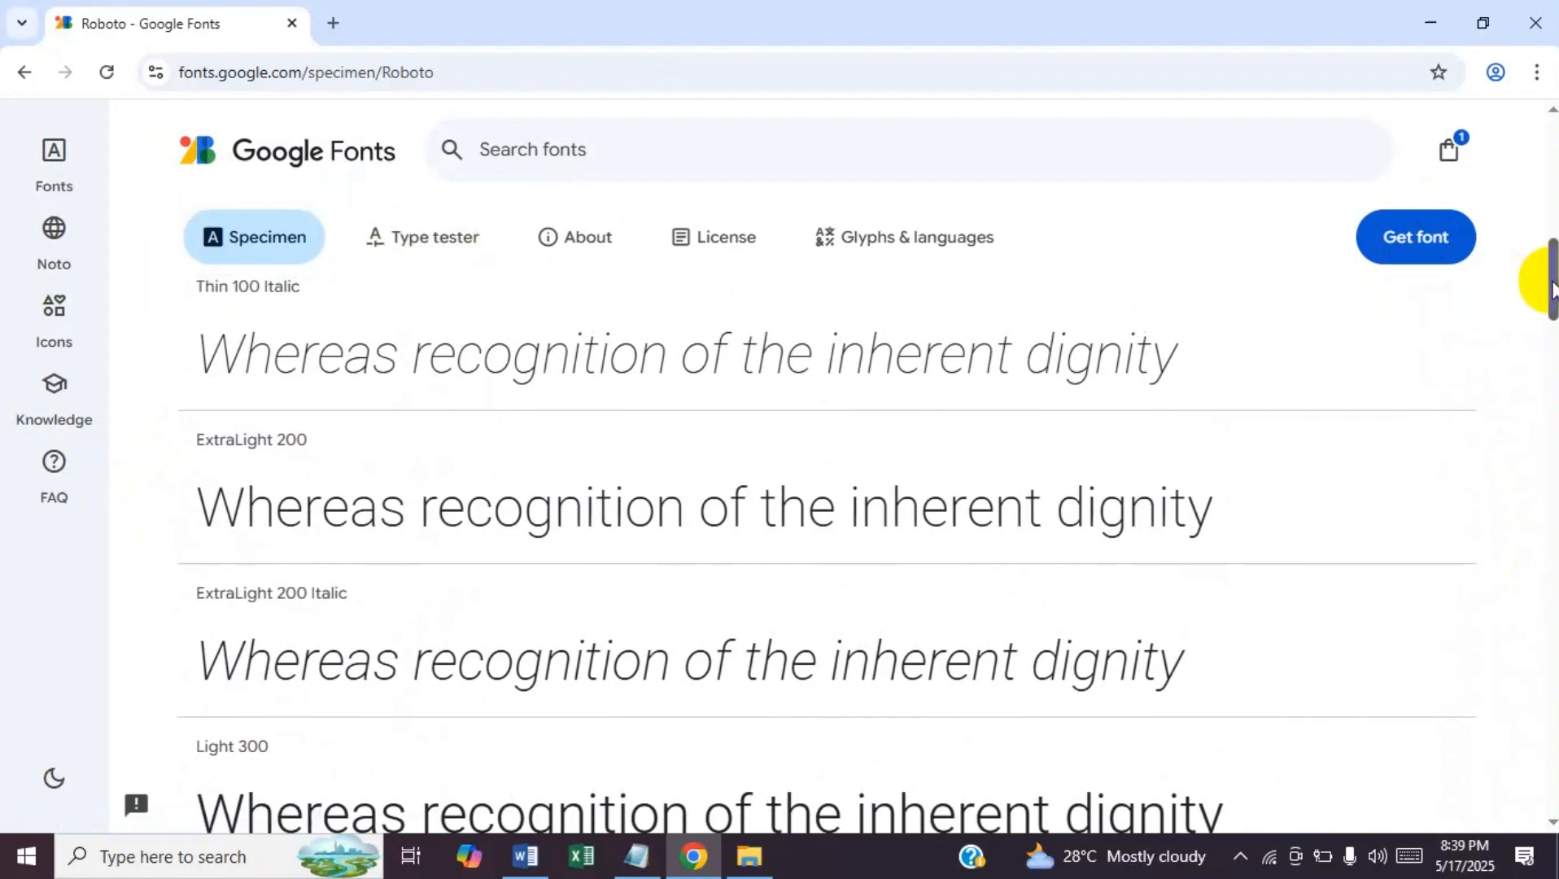
drag(1548, 280, 1549, 285)
click(411, 242)
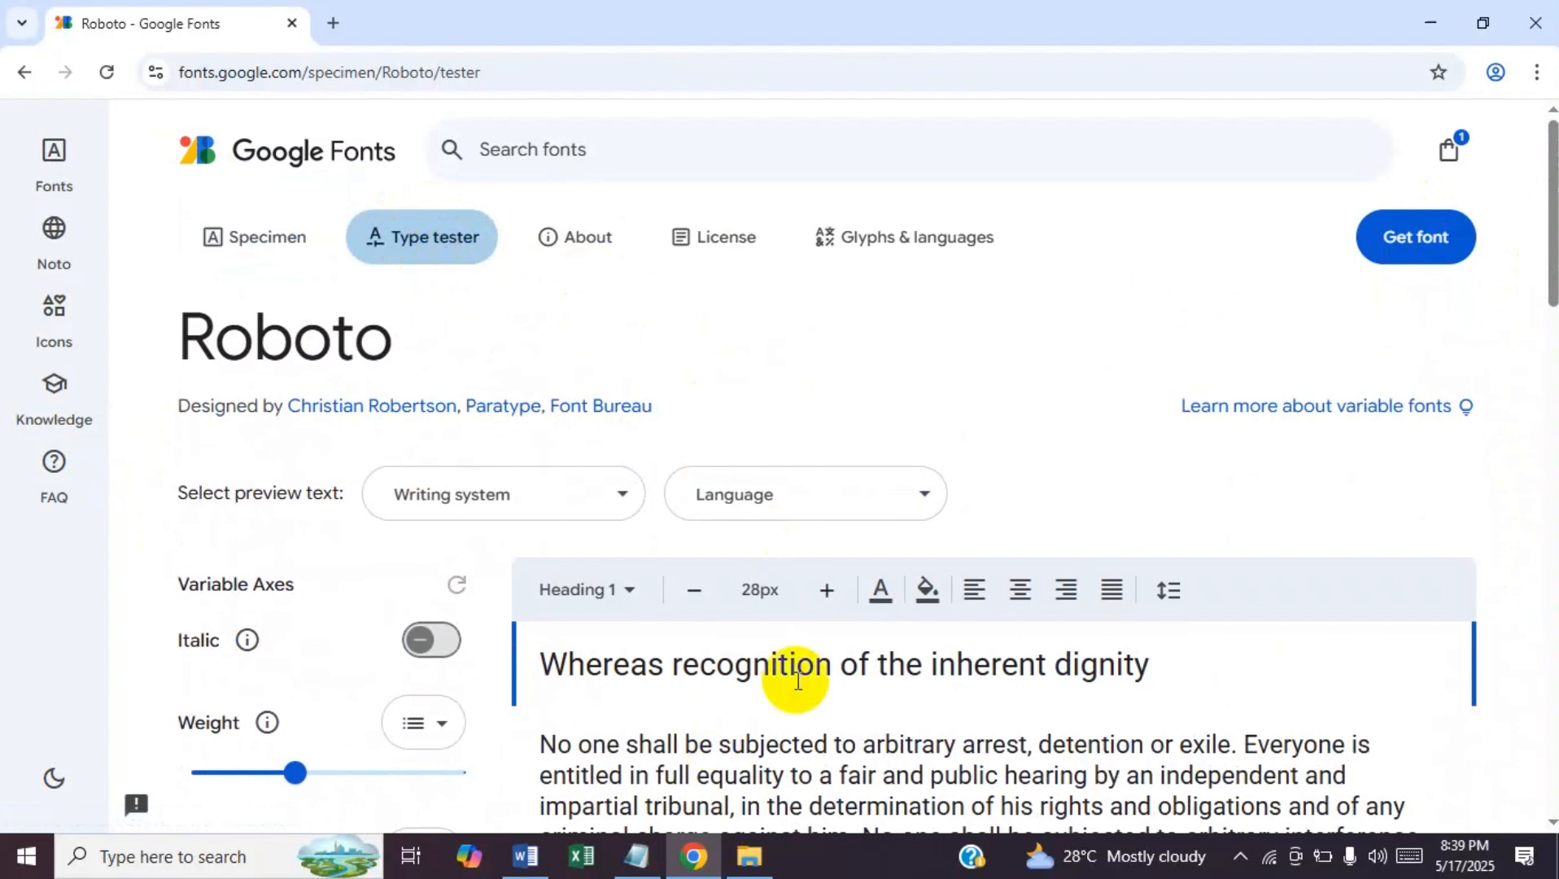
drag(1543, 276, 1543, 348)
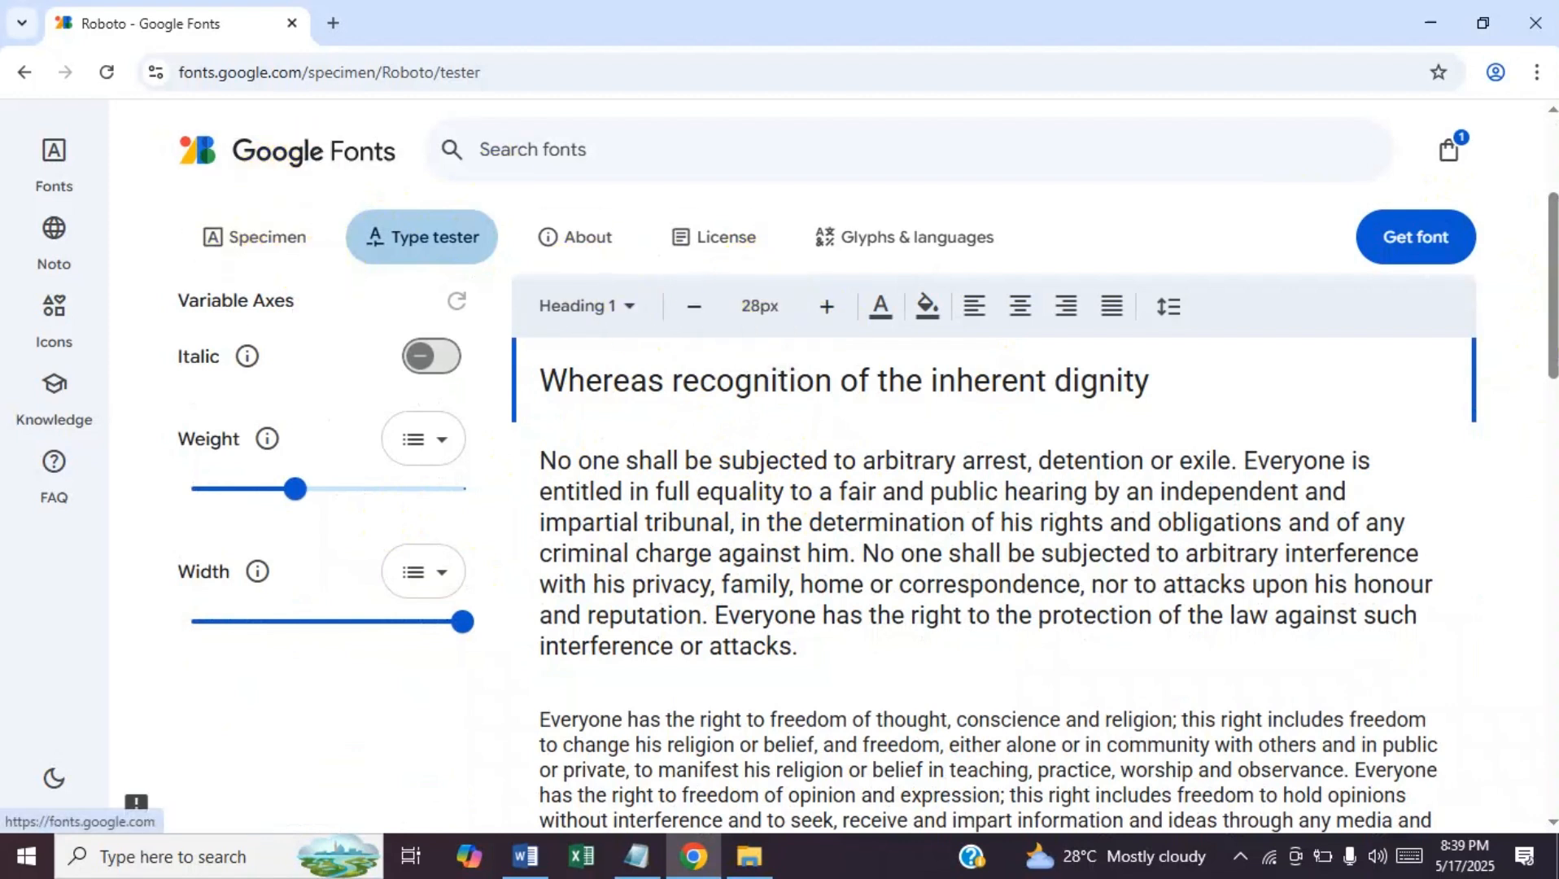
drag(1544, 303, 1421, 198)
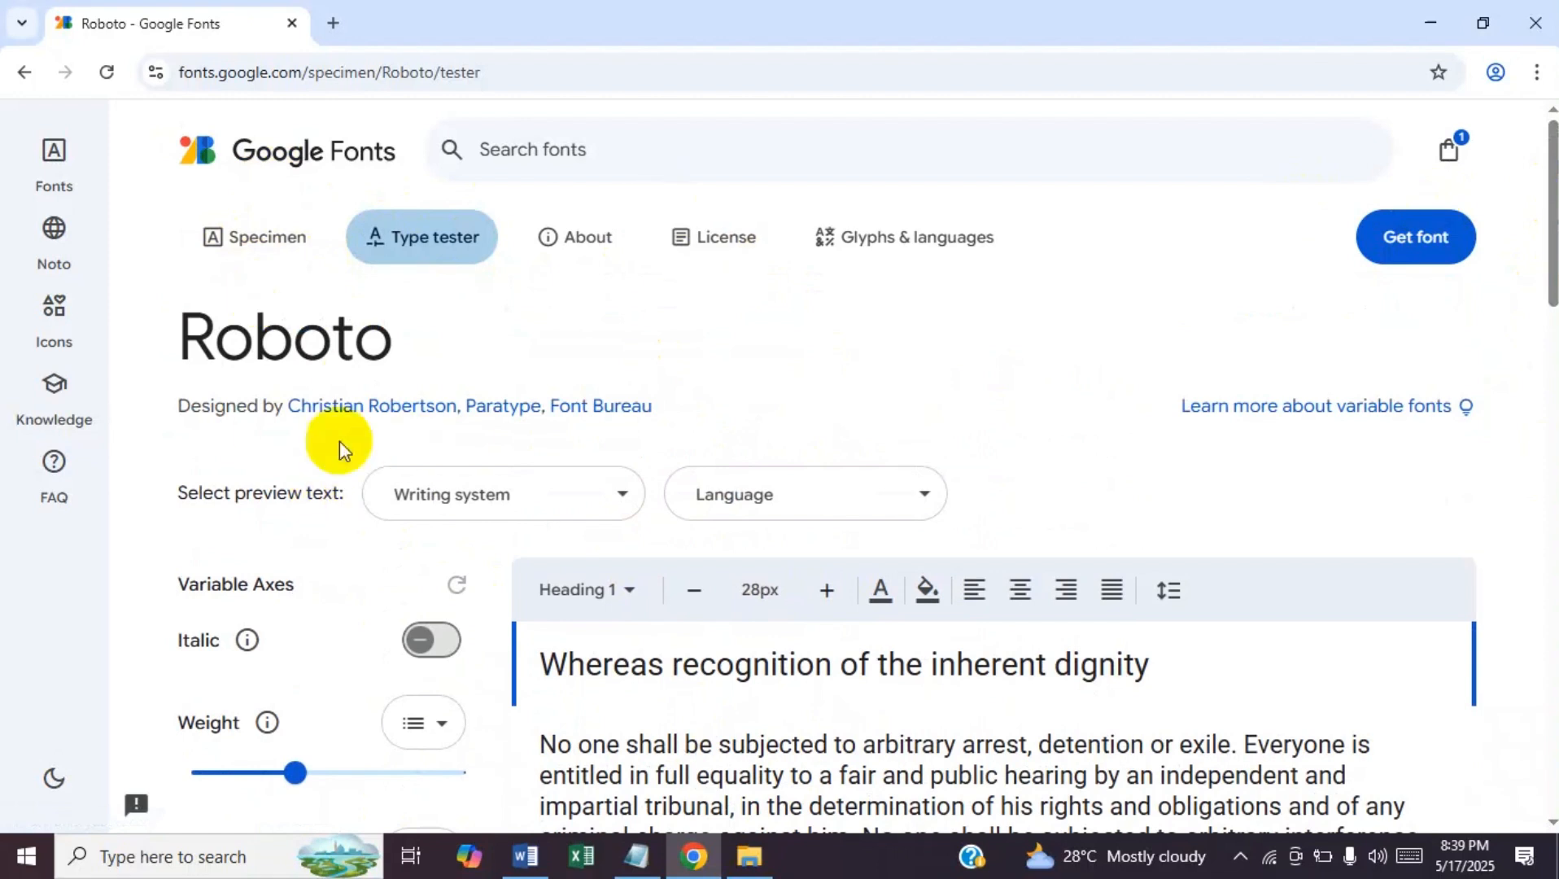
drag(1550, 240, 1513, 203)
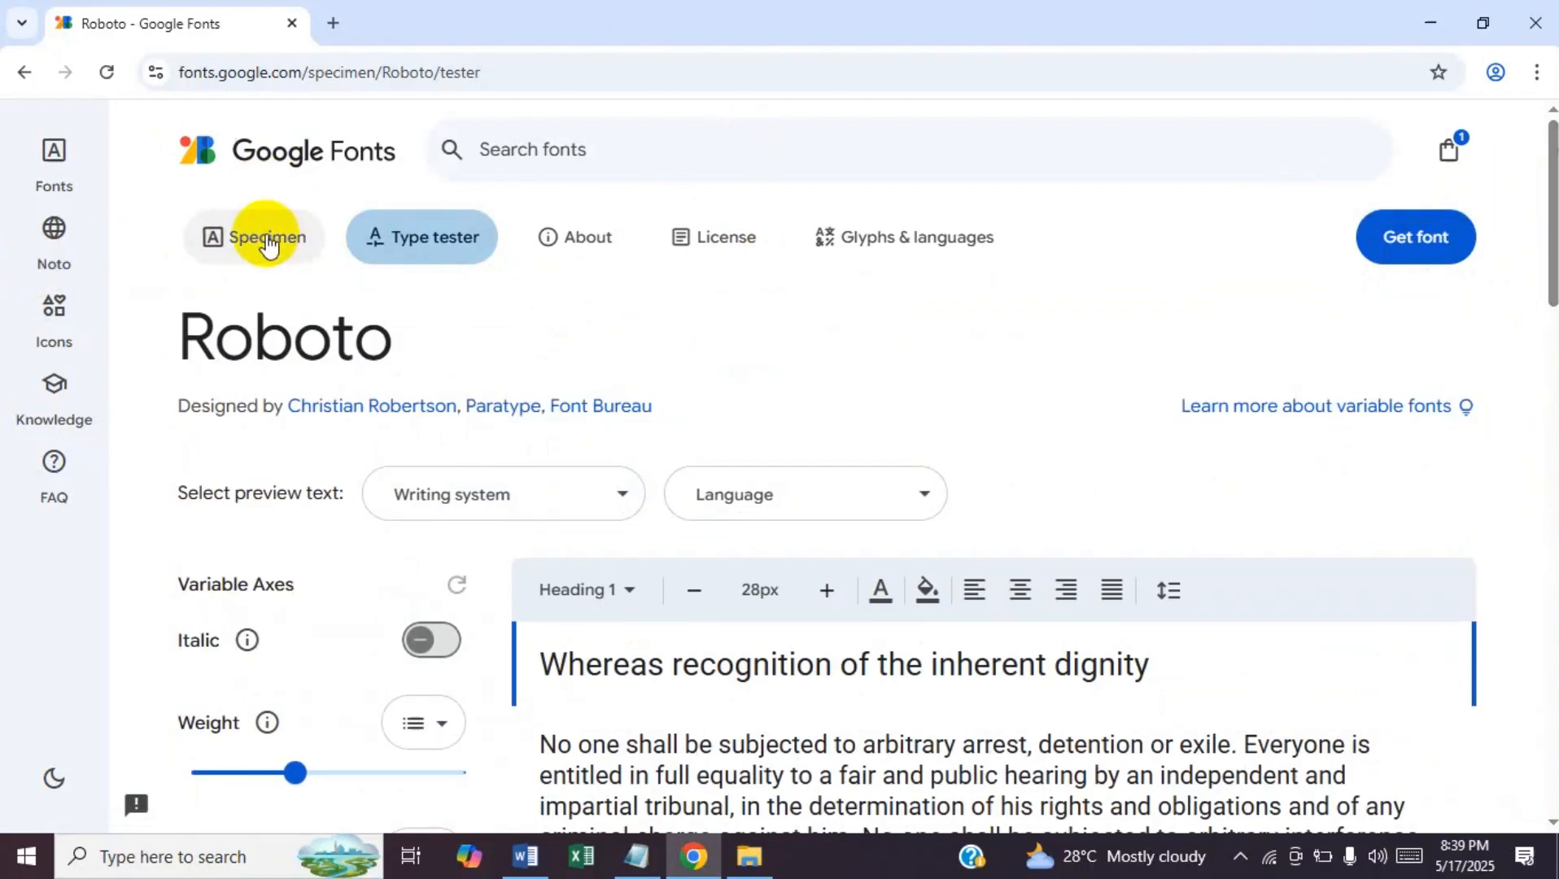
- Return to the Roboto specimen page and set the preview size of the style samples to 12px
click(264, 241)
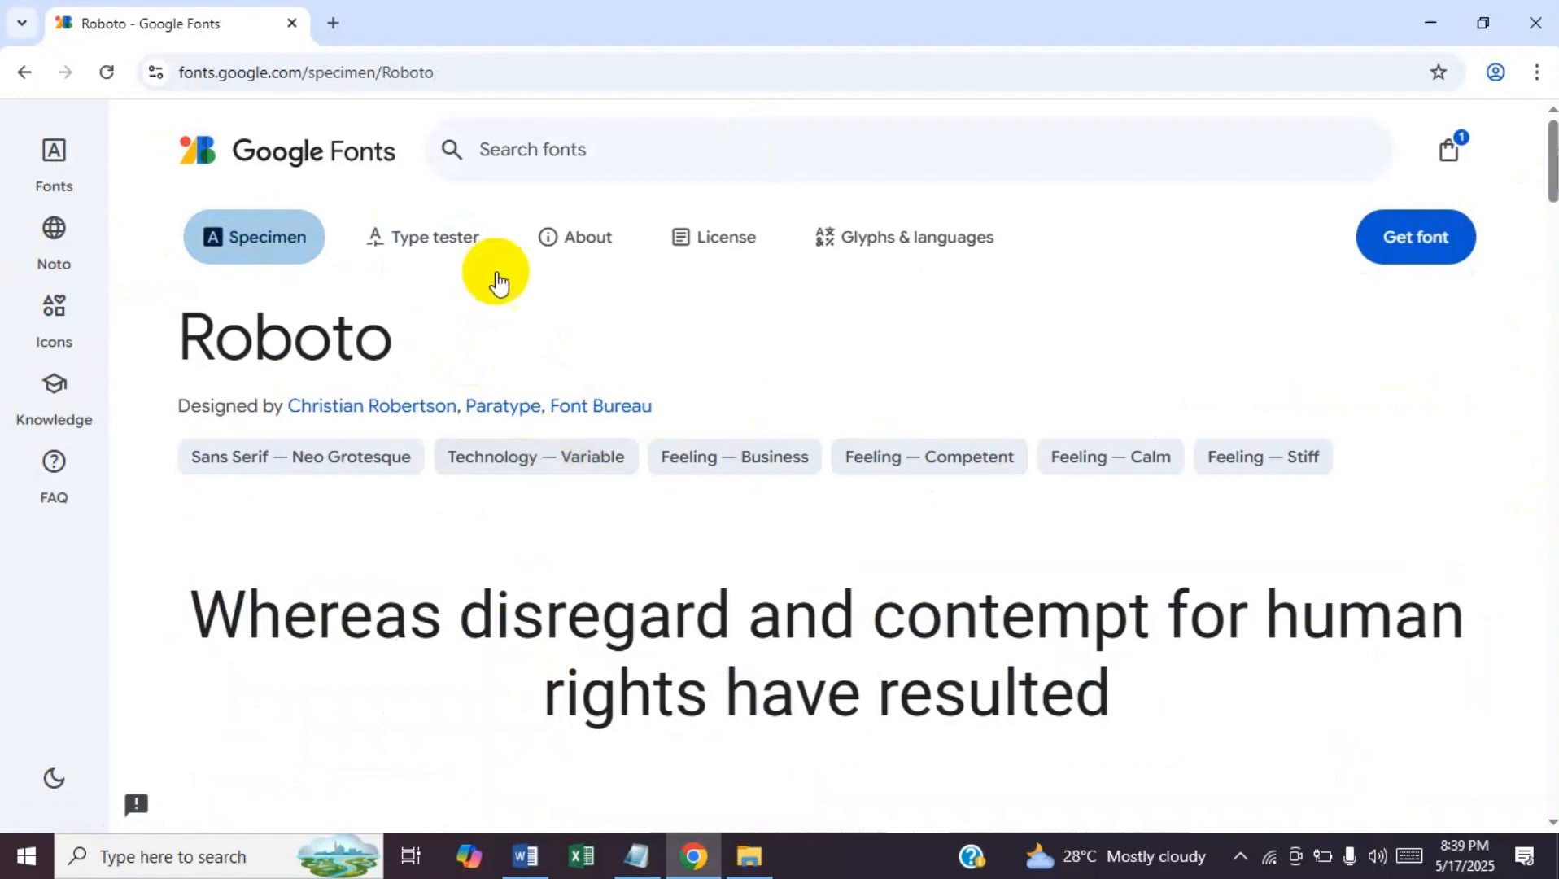
mouse_move(1550, 195)
mouse_down()
mouse_move(1550, 297)
mouse_move(1549, 195)
mouse_up()
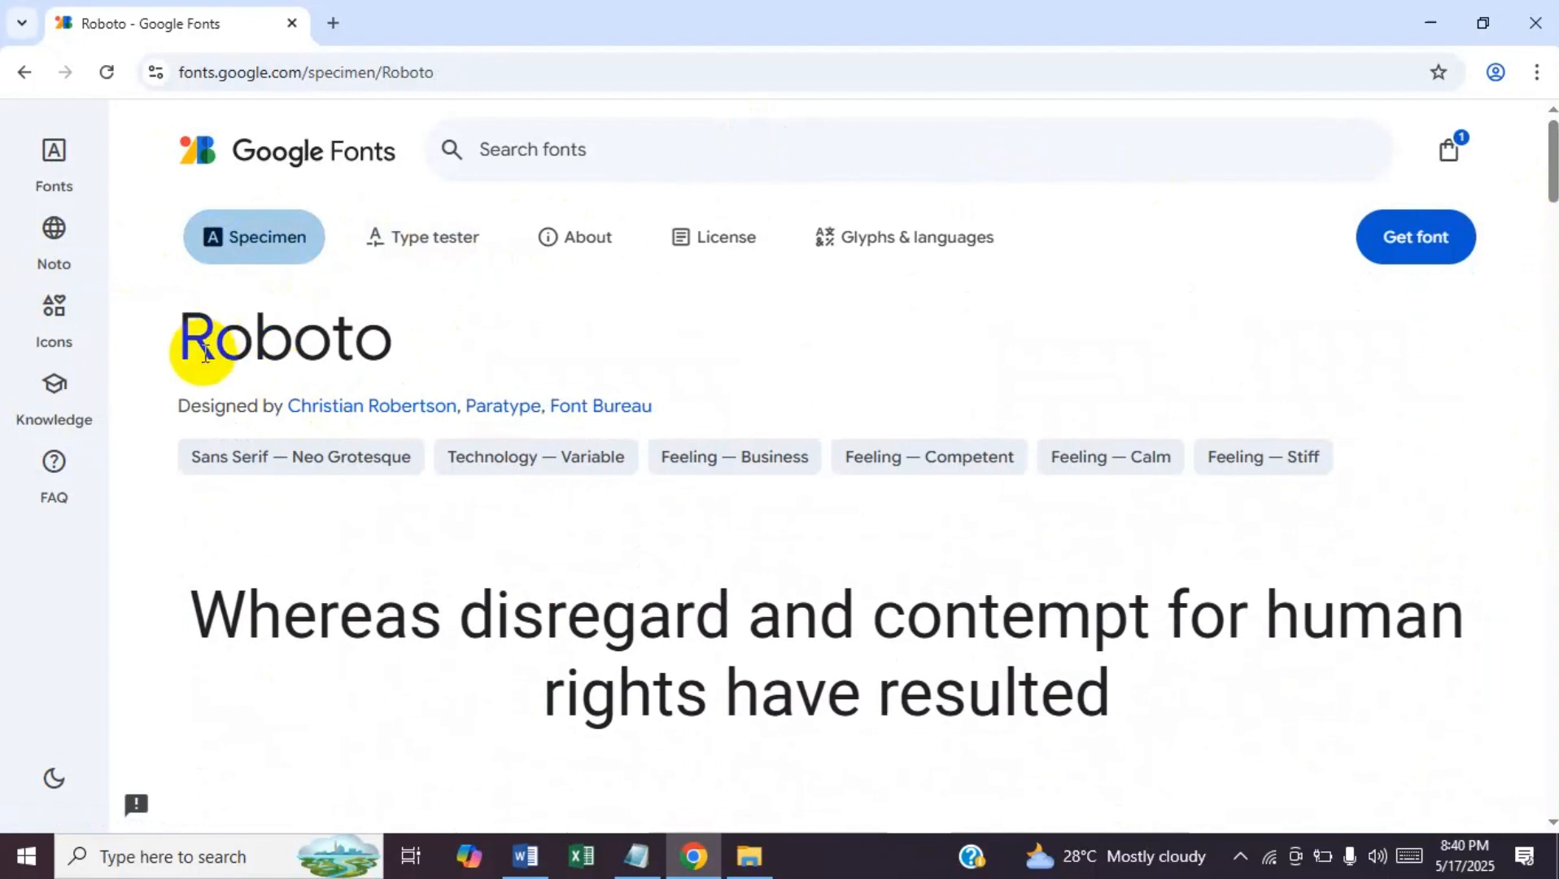
drag(205, 351, 421, 358)
drag(1549, 171, 1548, 240)
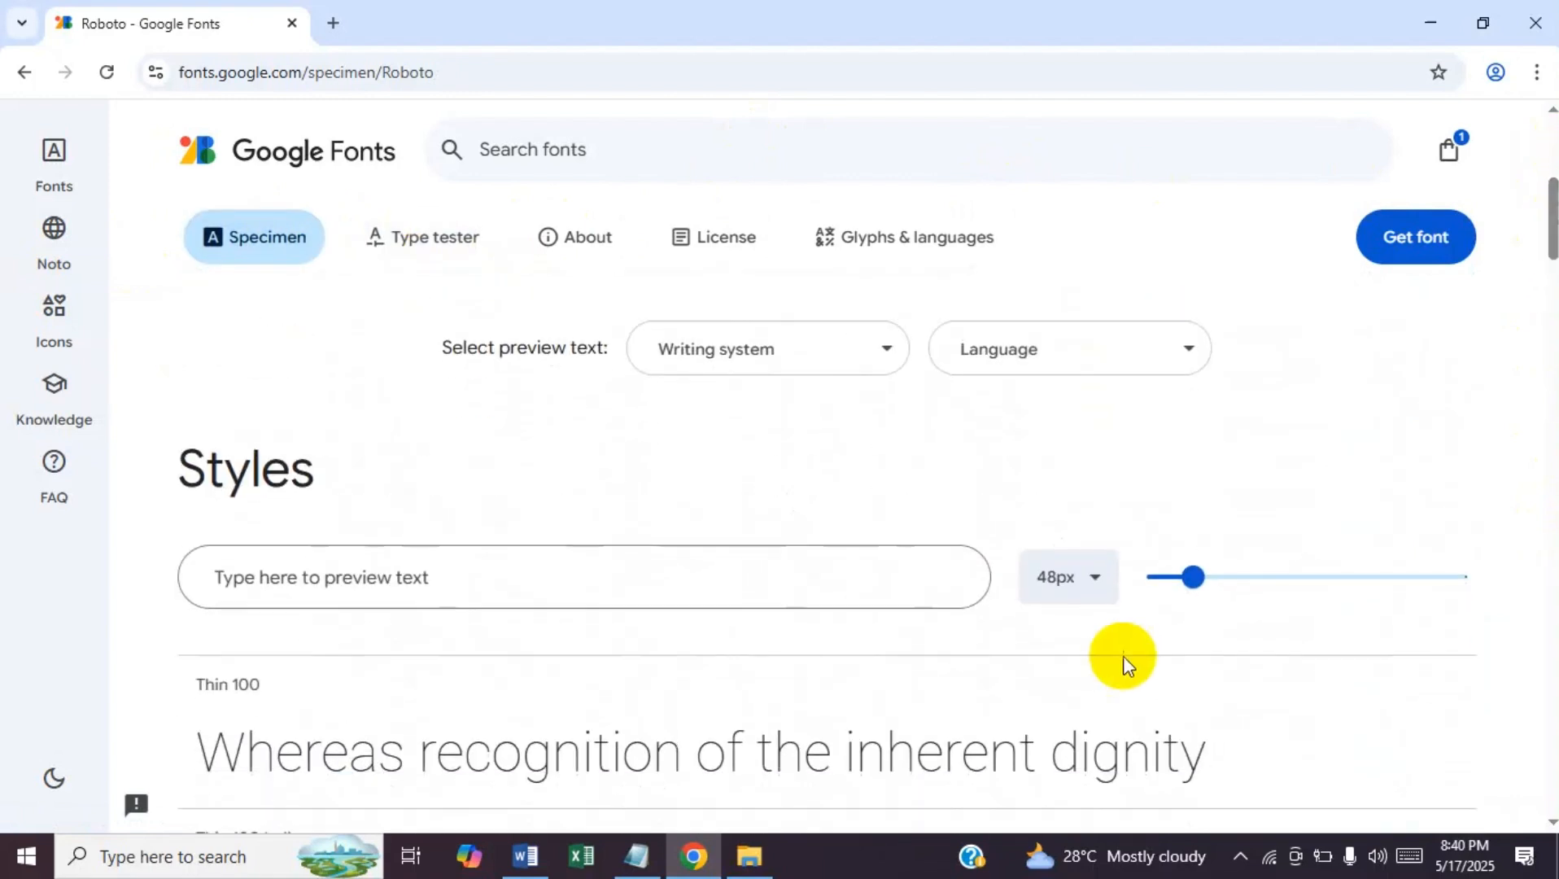
click(1079, 598)
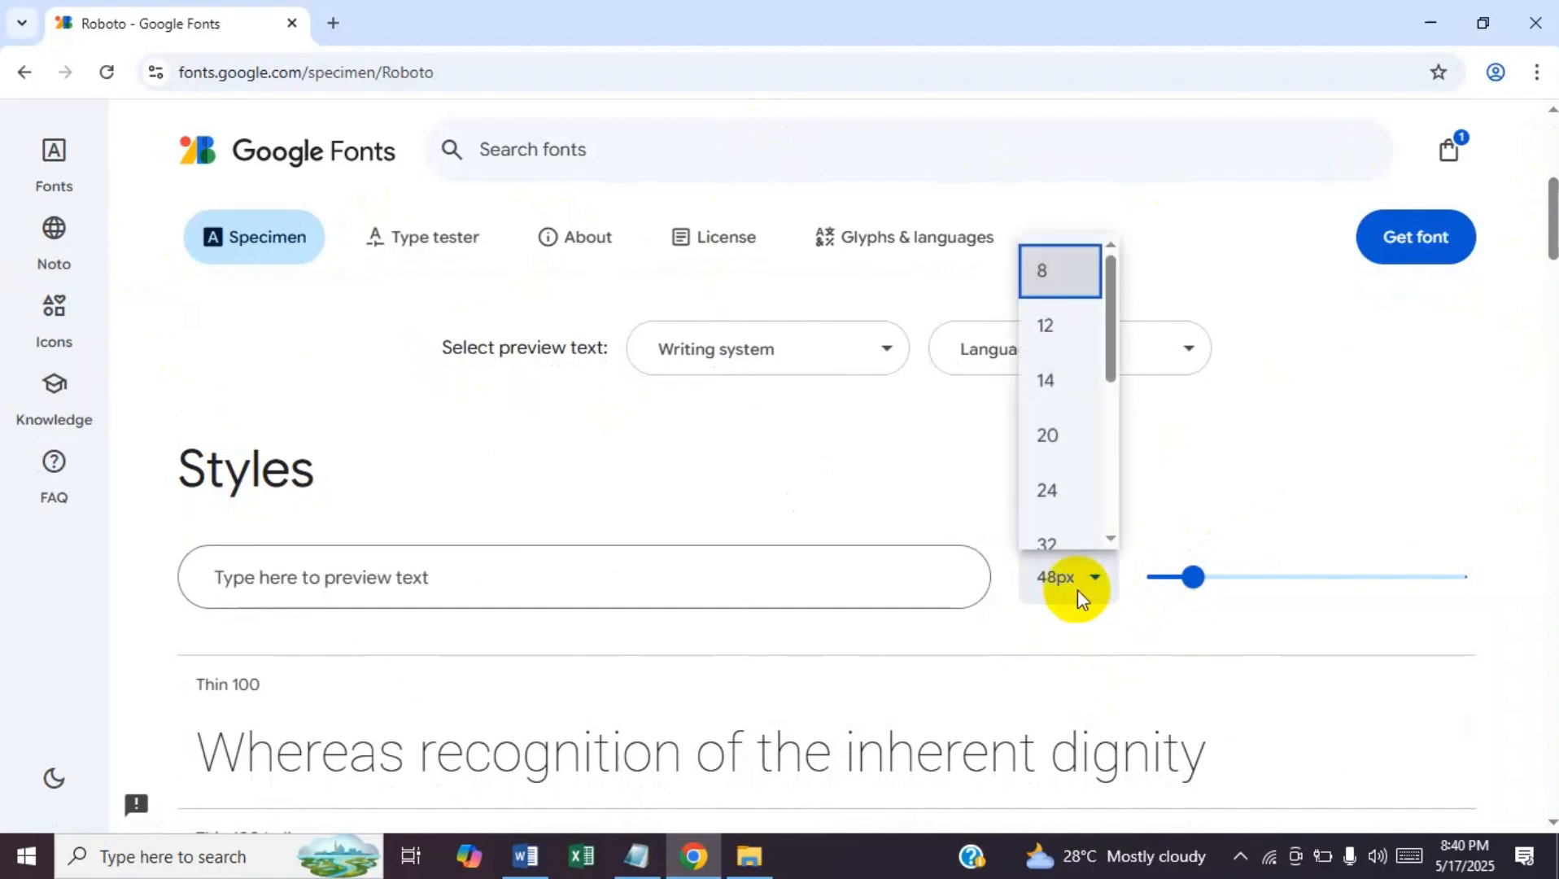
click(1067, 333)
scroll(1550, 249, down, 3)
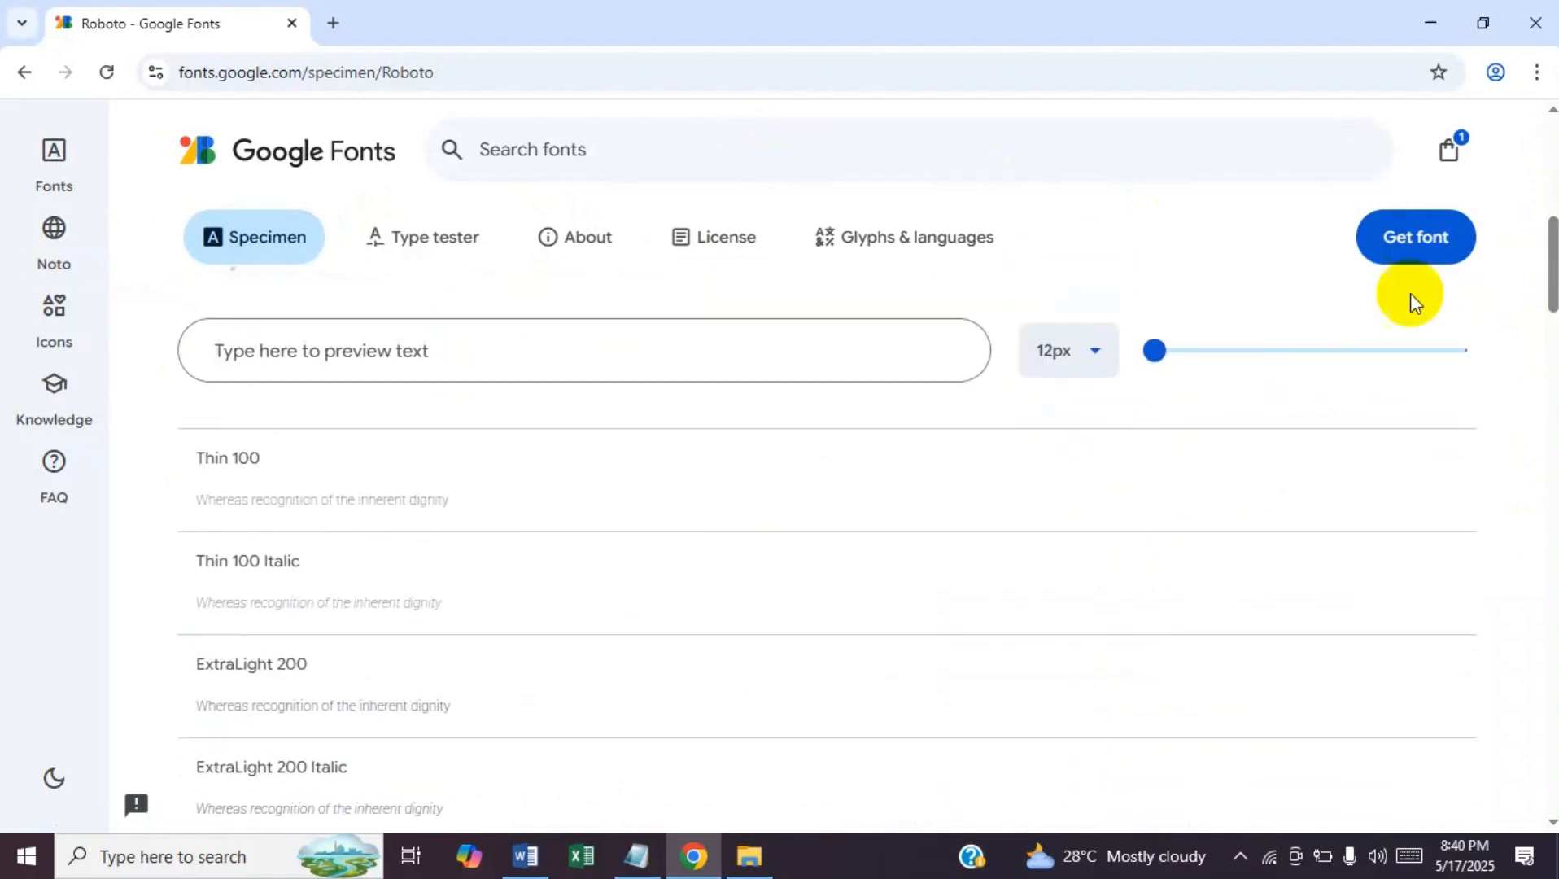
- Browse the other font sizes offered for the Roboto style preview without choosing another one
click(1087, 355)
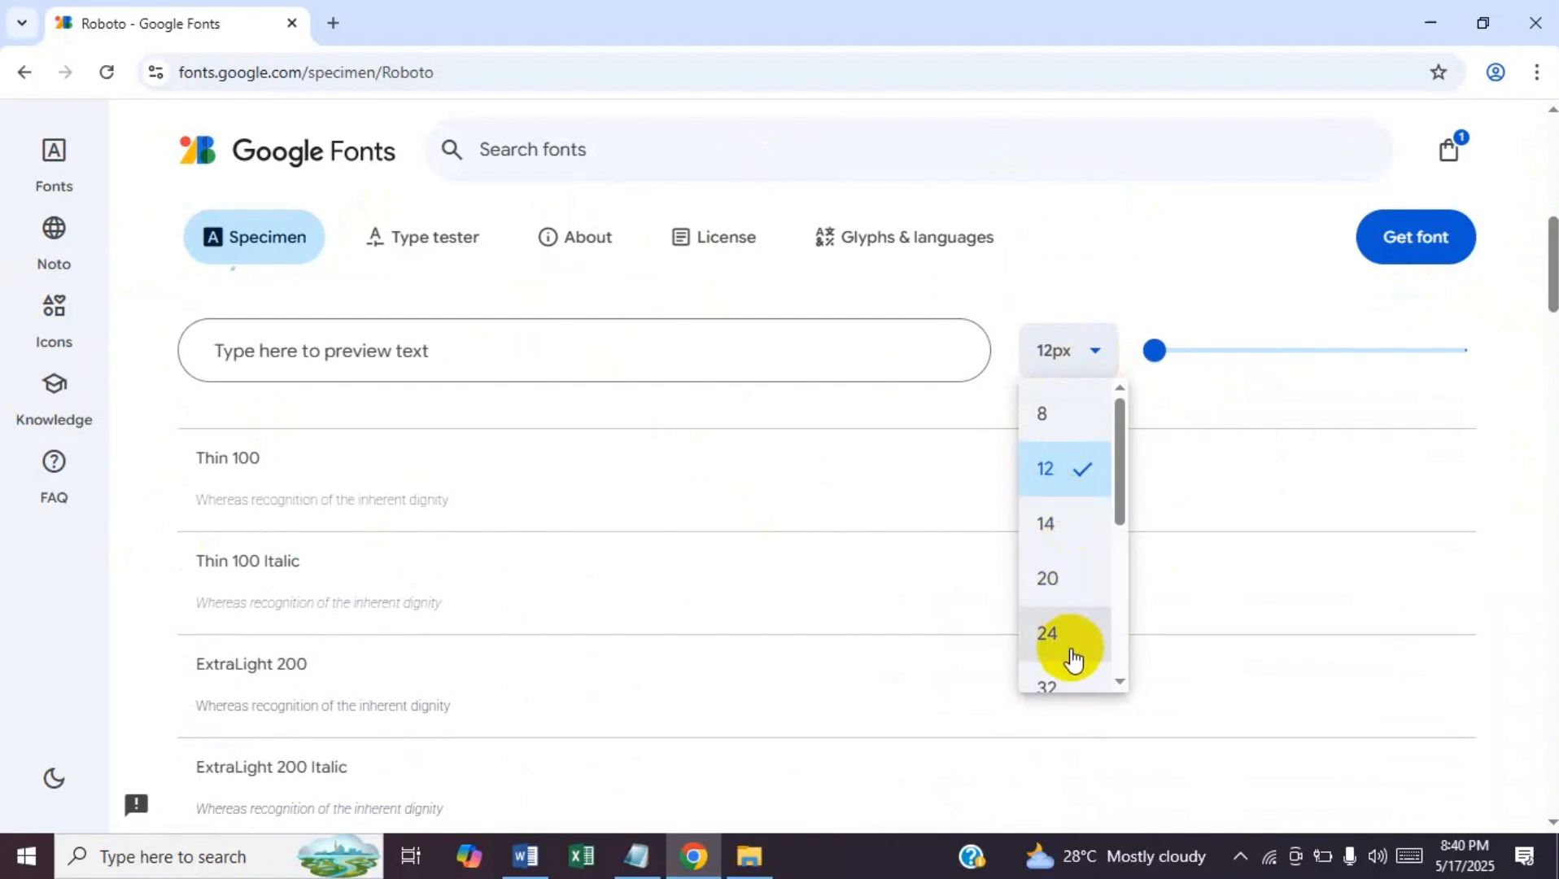
drag(1117, 501, 1046, 350)
click(1050, 351)
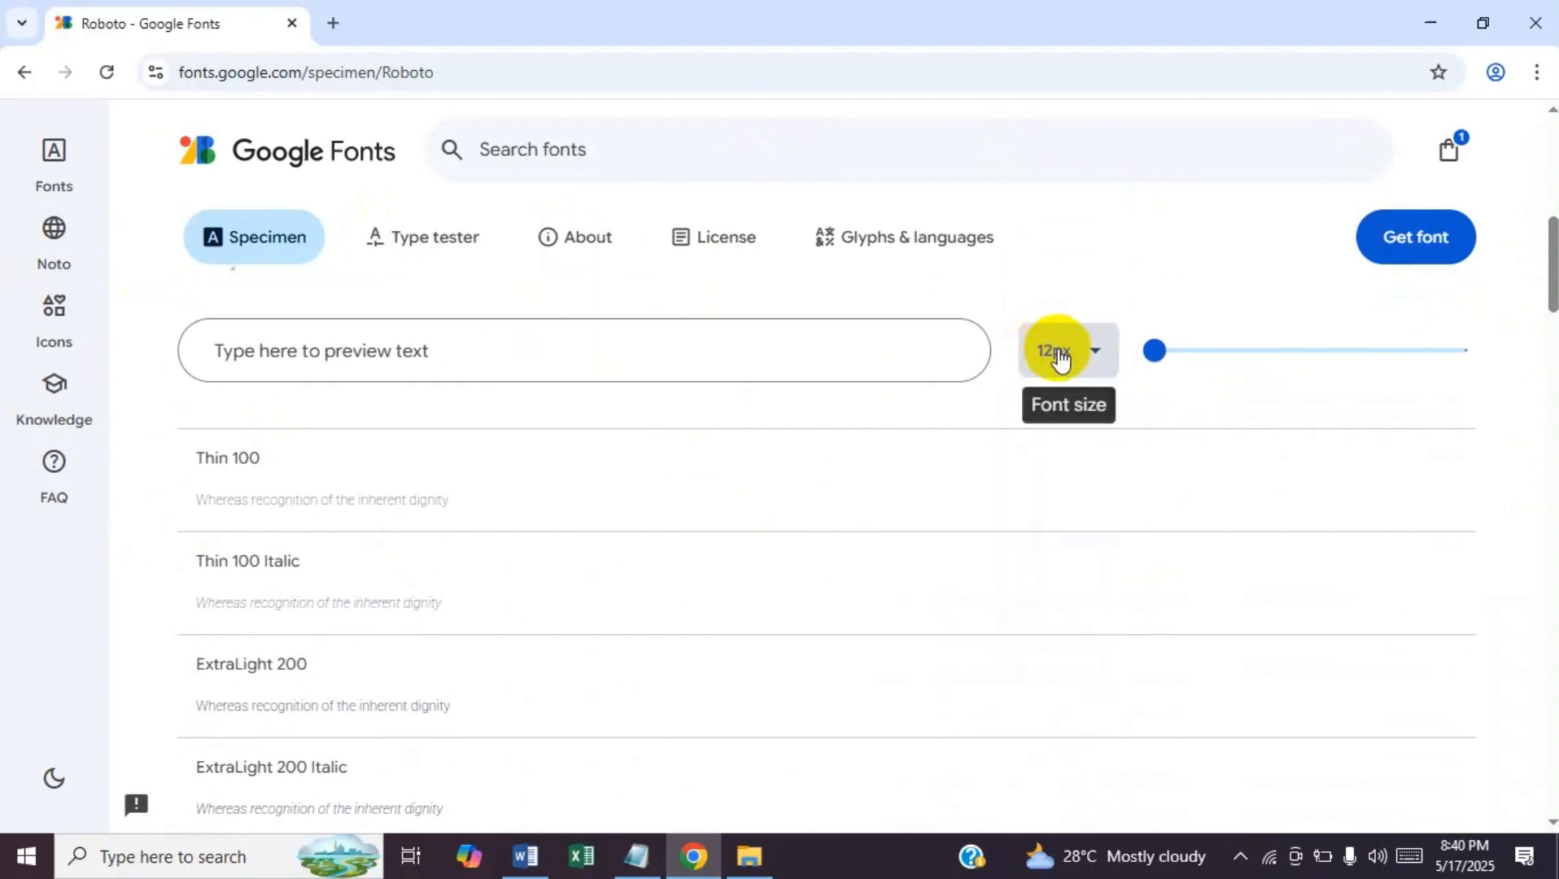
- Set the preview size of the Roboto style samples to 40px
click(1055, 350)
drag(1119, 491, 1116, 550)
click(1089, 599)
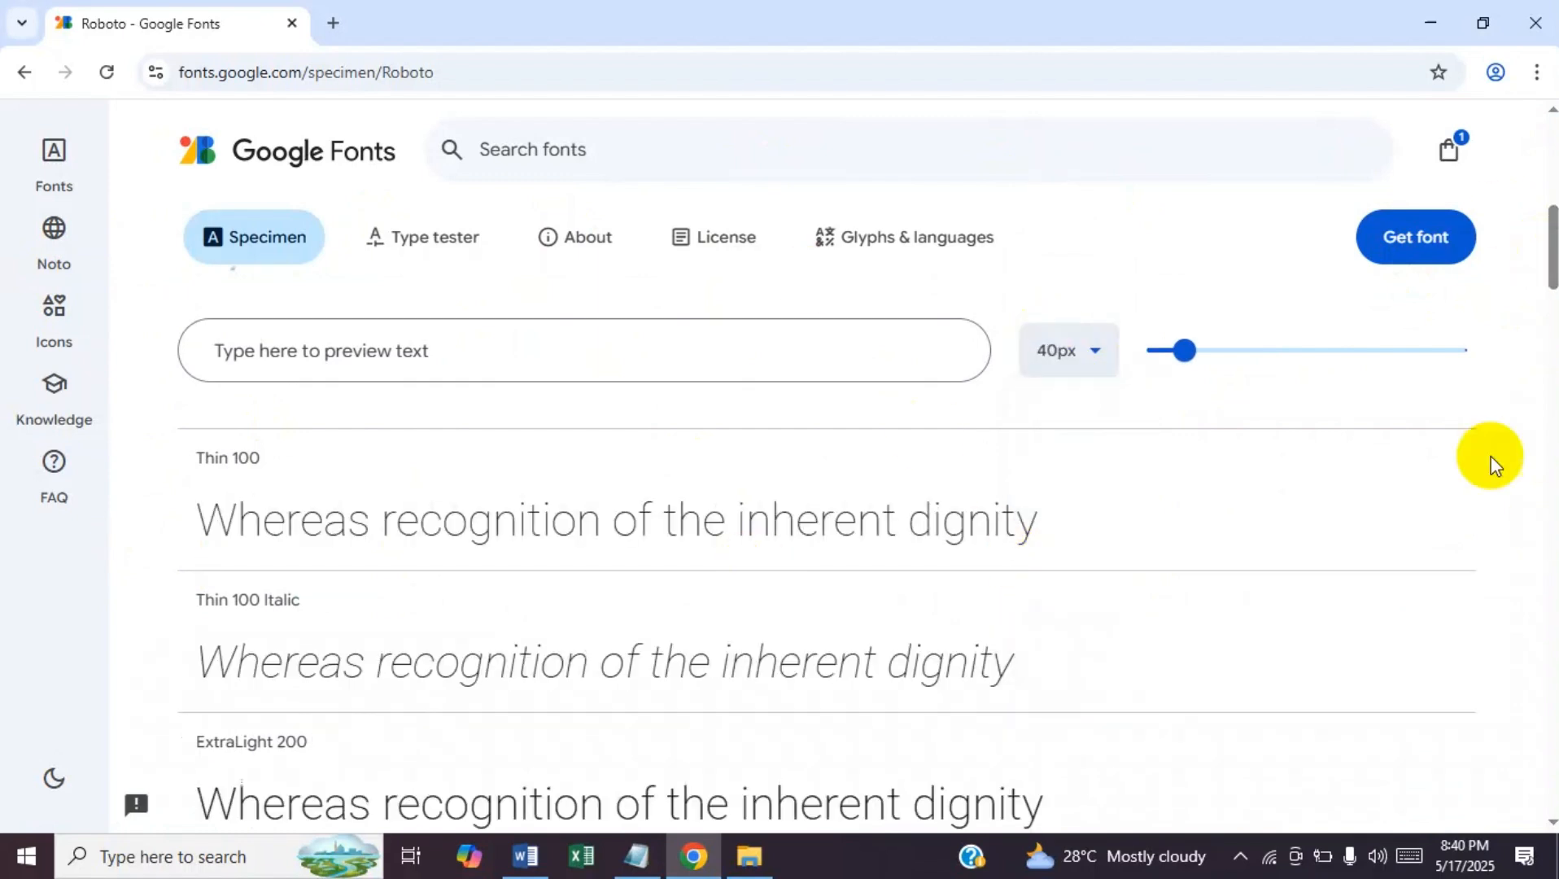
- Get the Roboto font from its specimen page and review the font selection page
drag(1548, 289, 1551, 210)
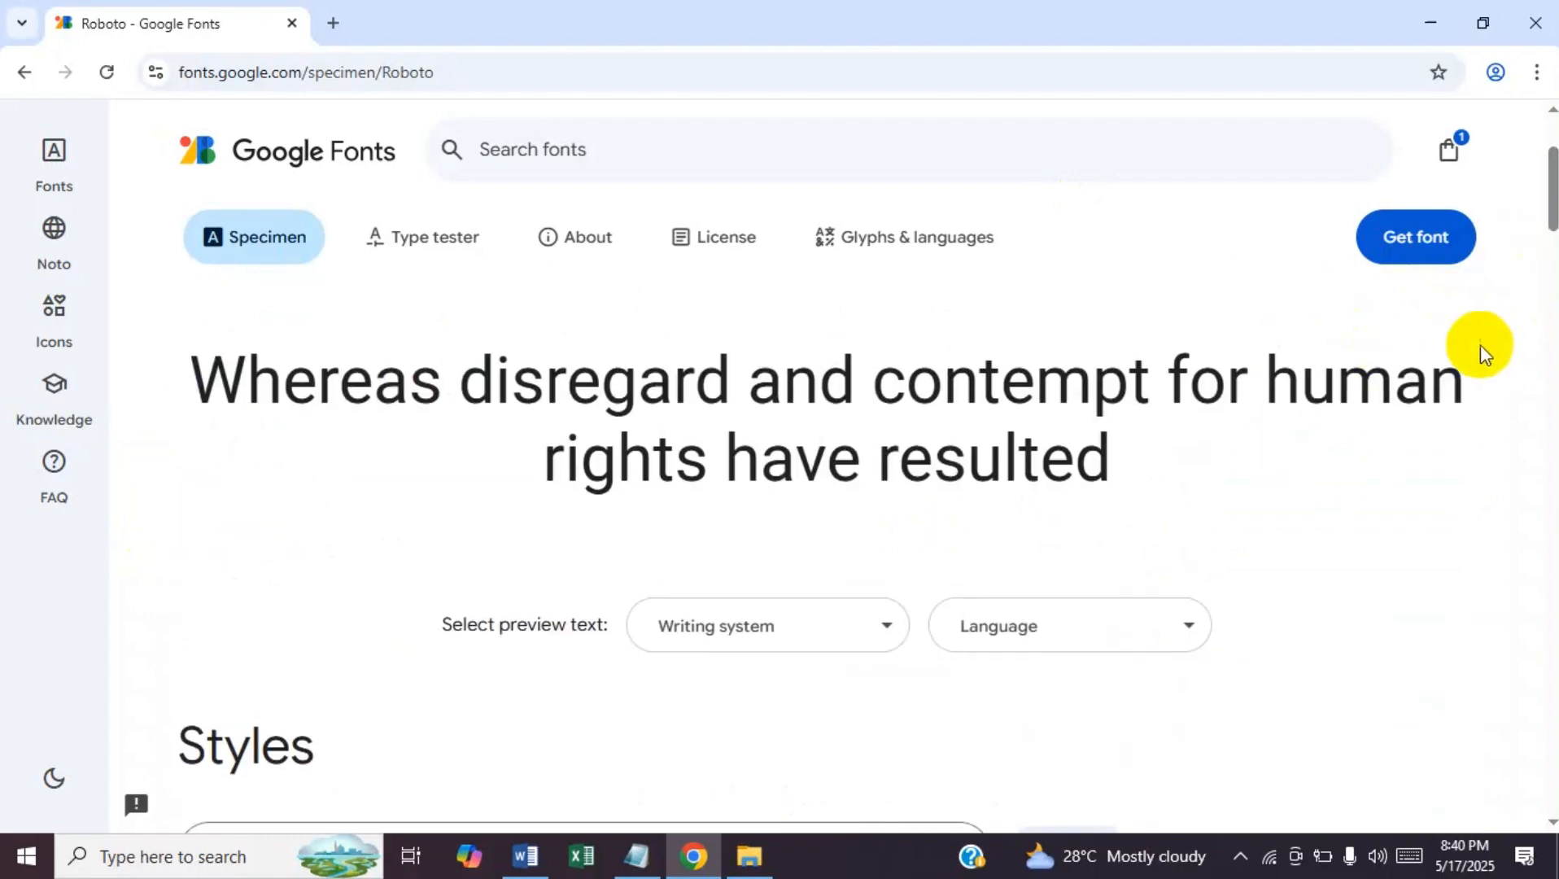
click(1422, 260)
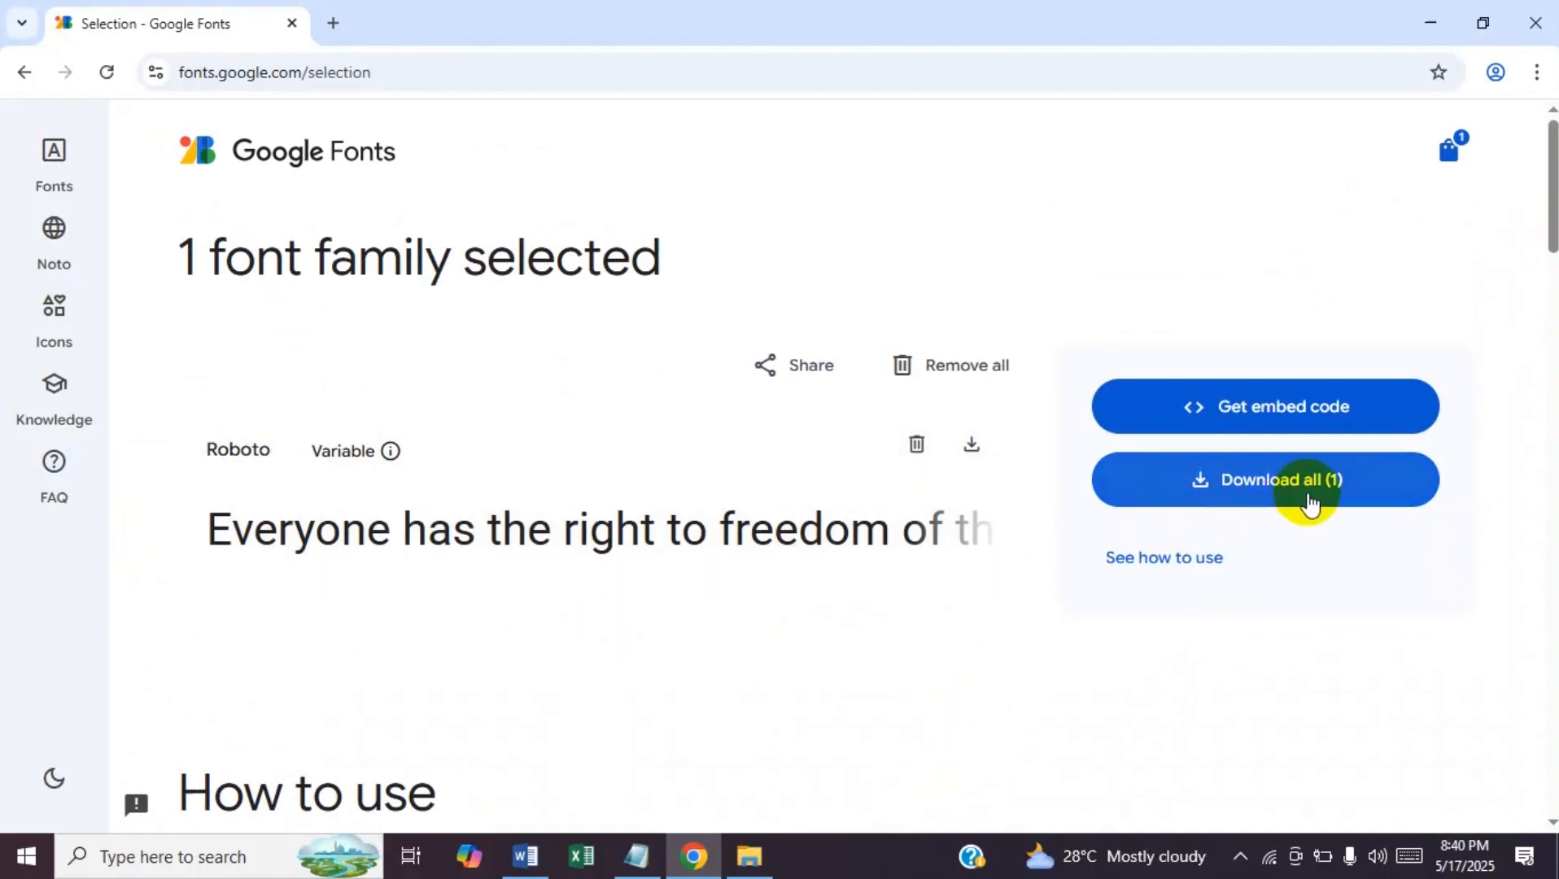
drag(1550, 204, 1552, 147)
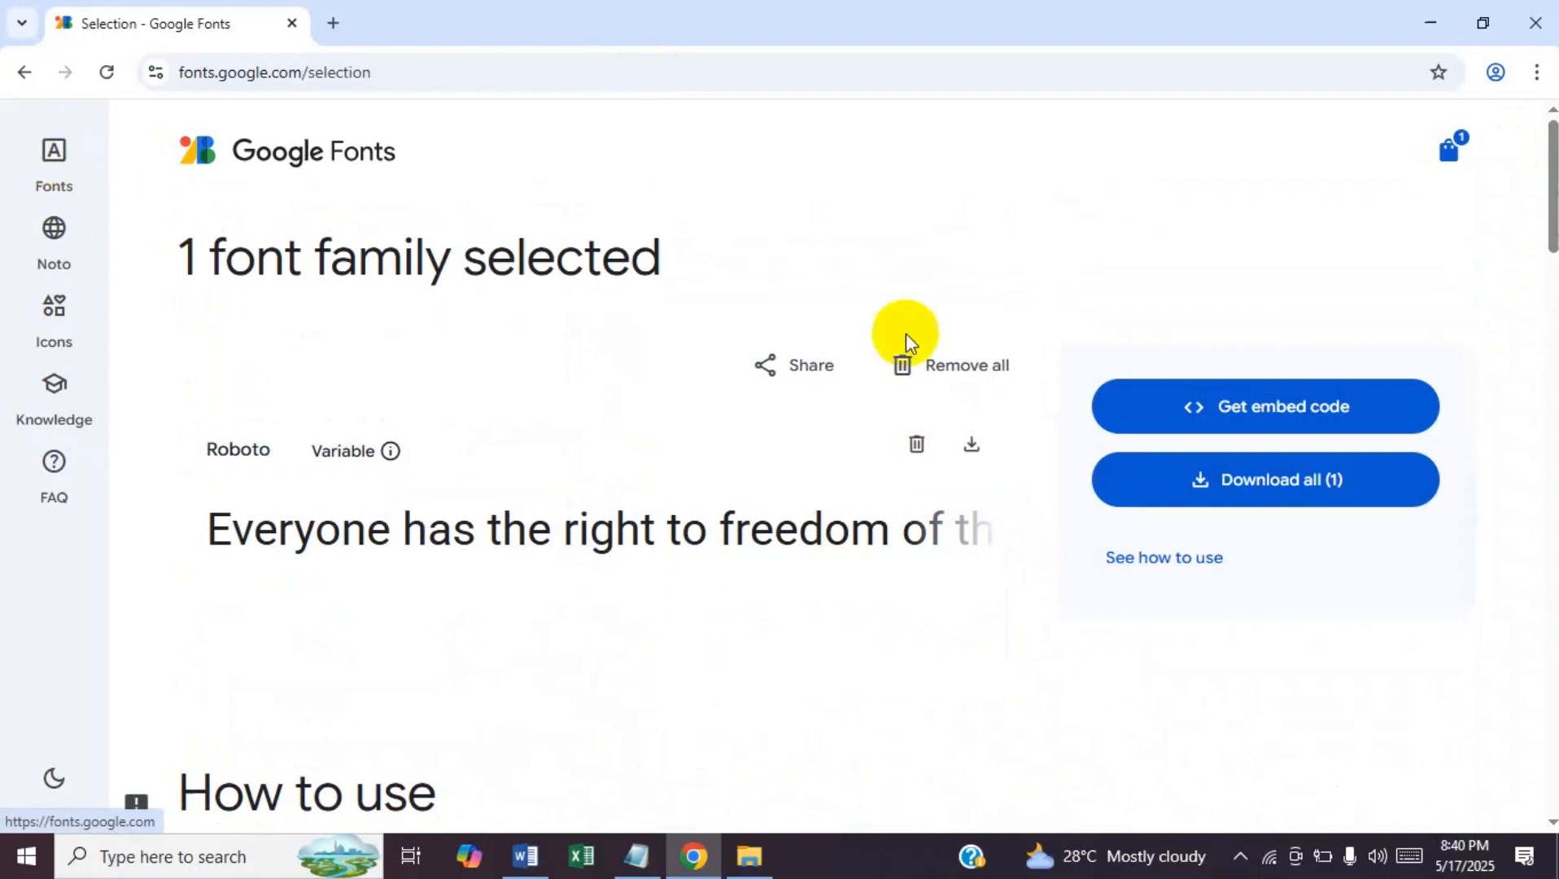
- Return to the font catalogue, search for "lato" and open the Lato specimen page
click(72, 175)
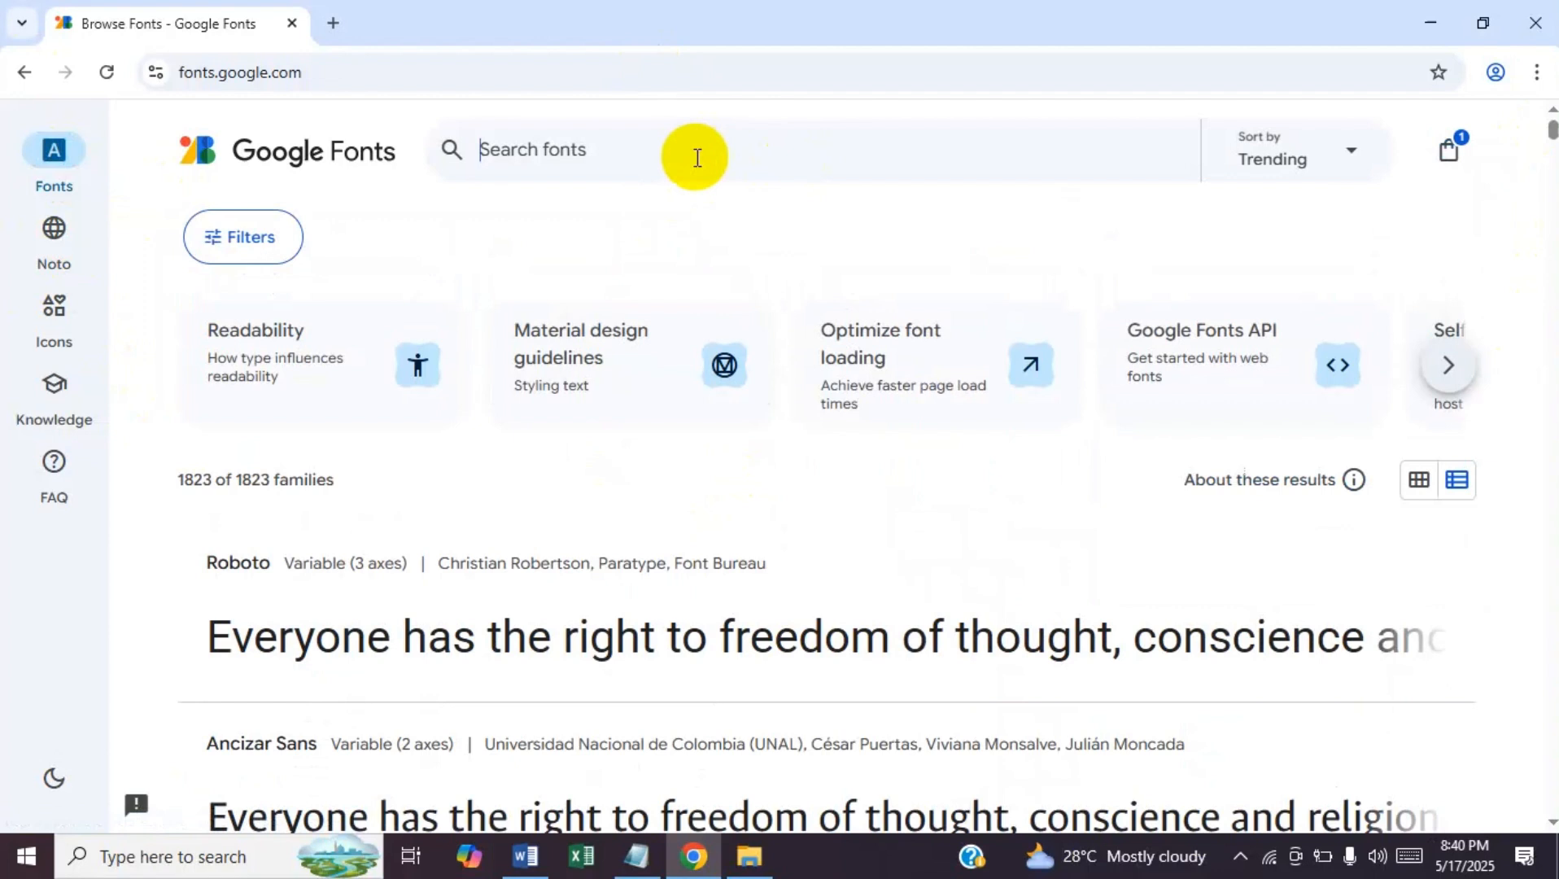
text(lato)
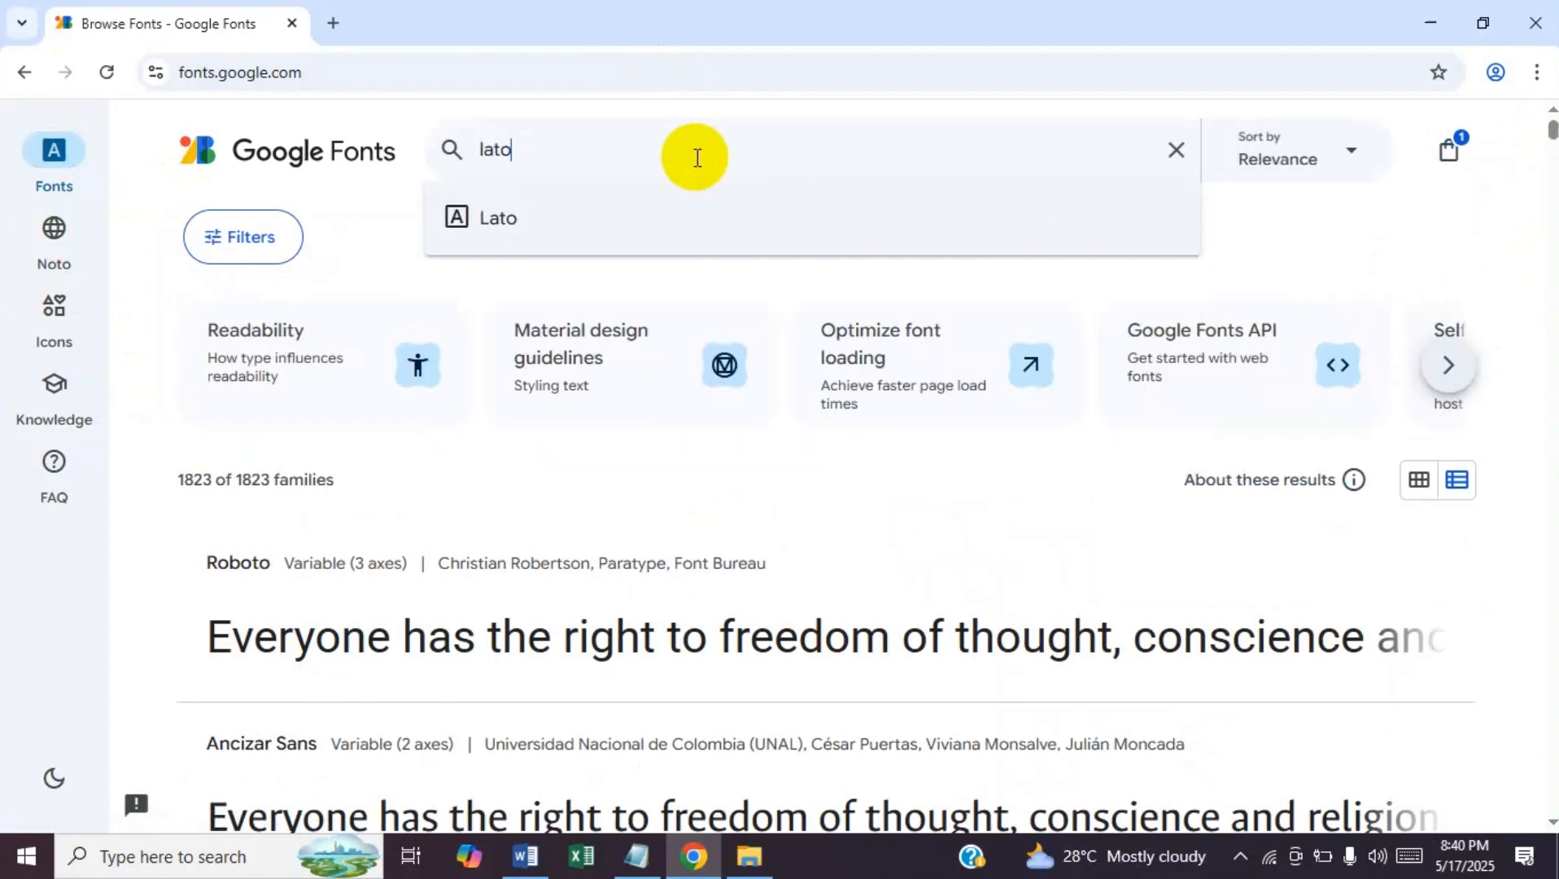
click(503, 213)
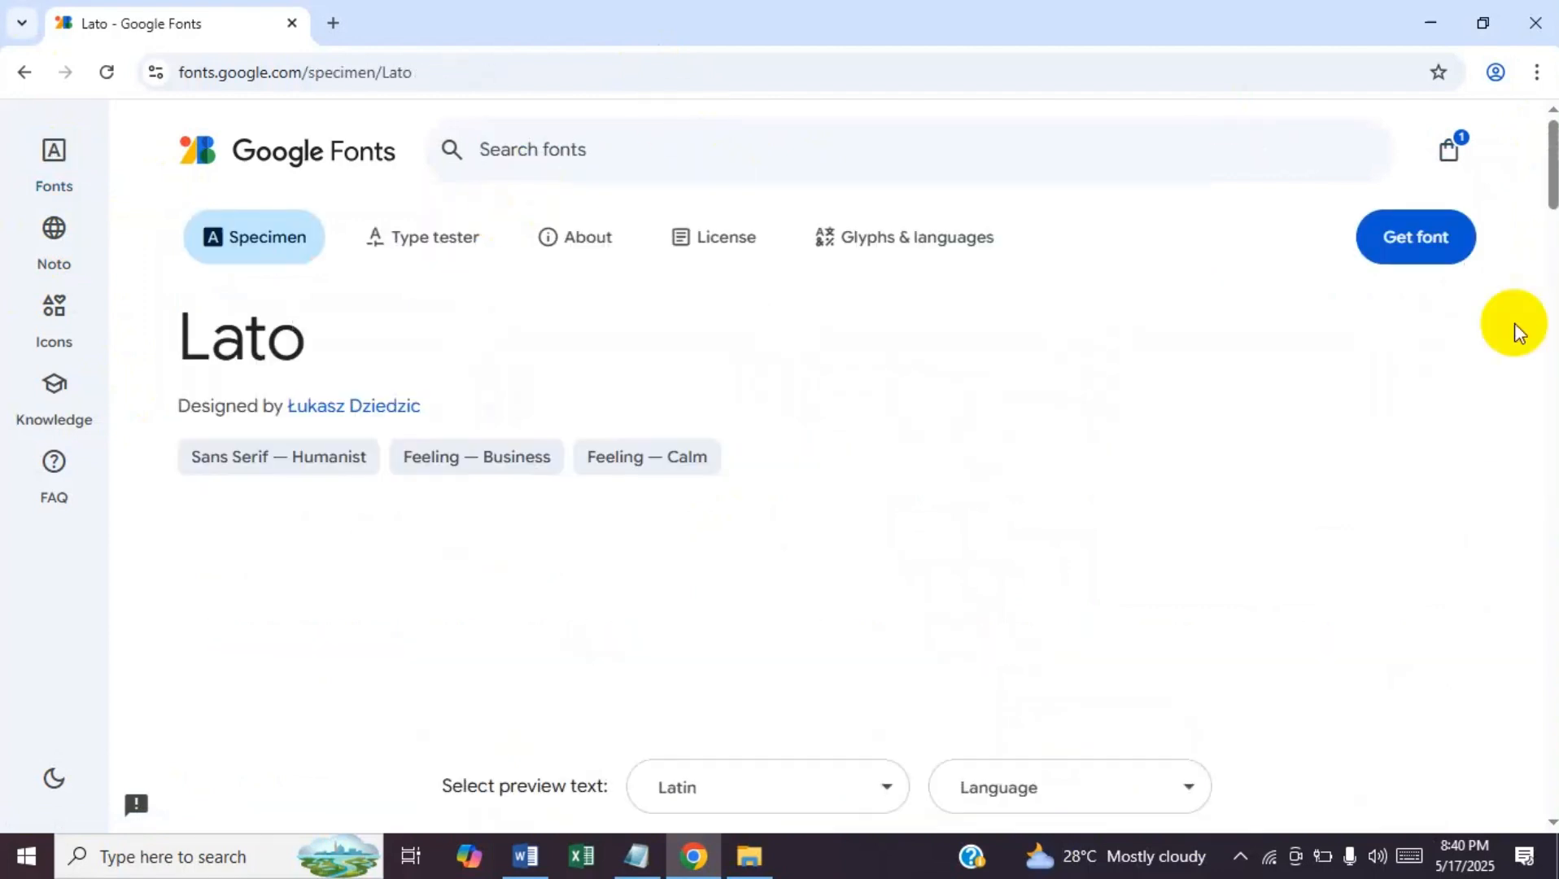
- Set the weight of the Lato sample paragraphs below the style list to Light 300
drag(1552, 204, 1537, 423)
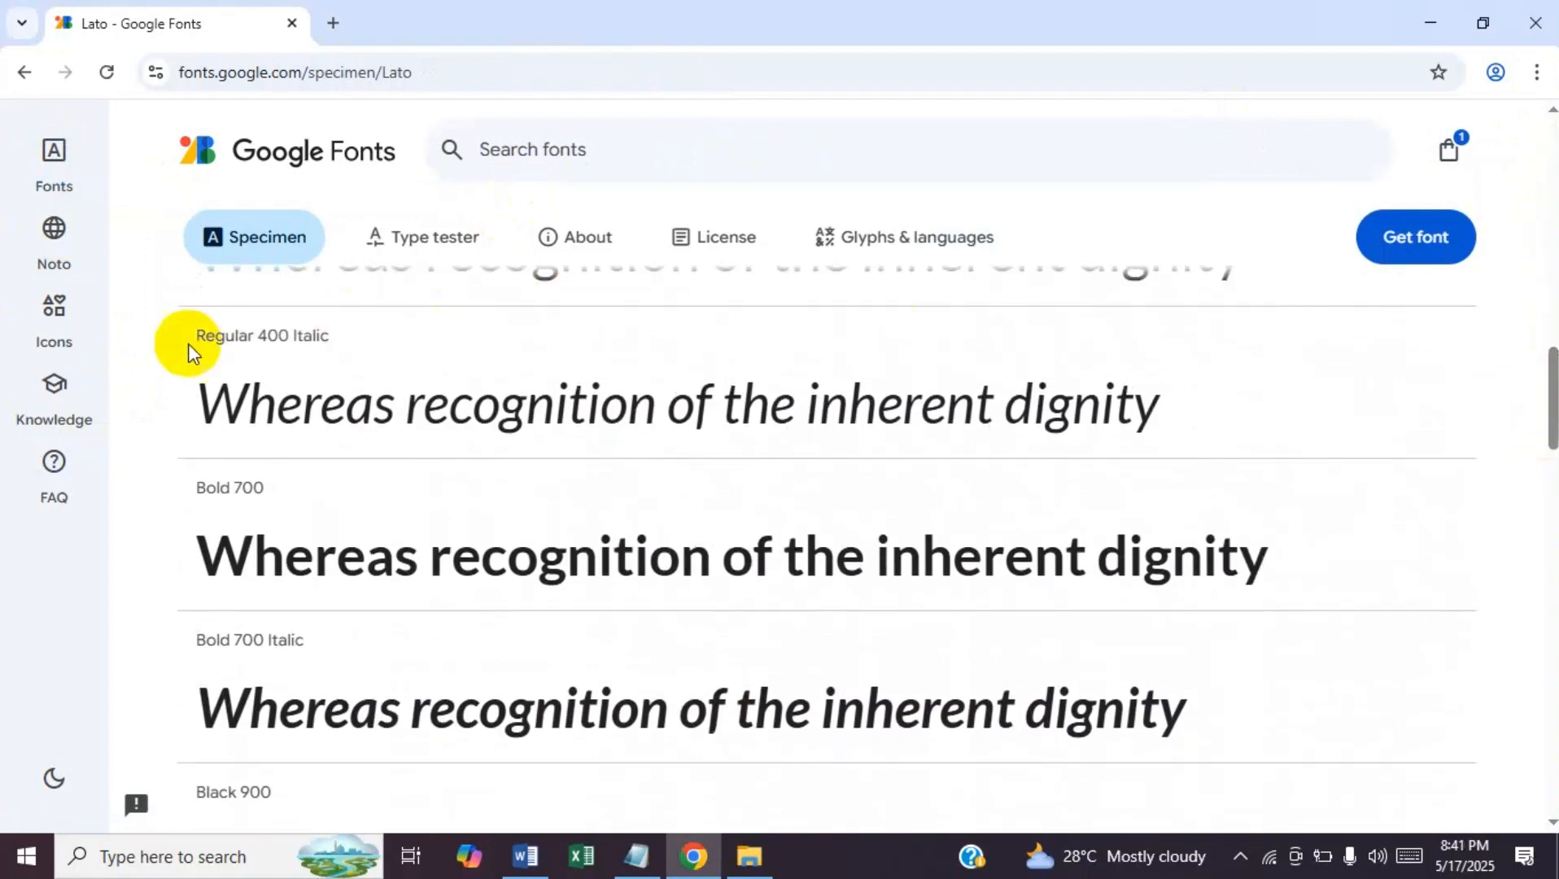
drag(1533, 339, 1520, 469)
click(190, 496)
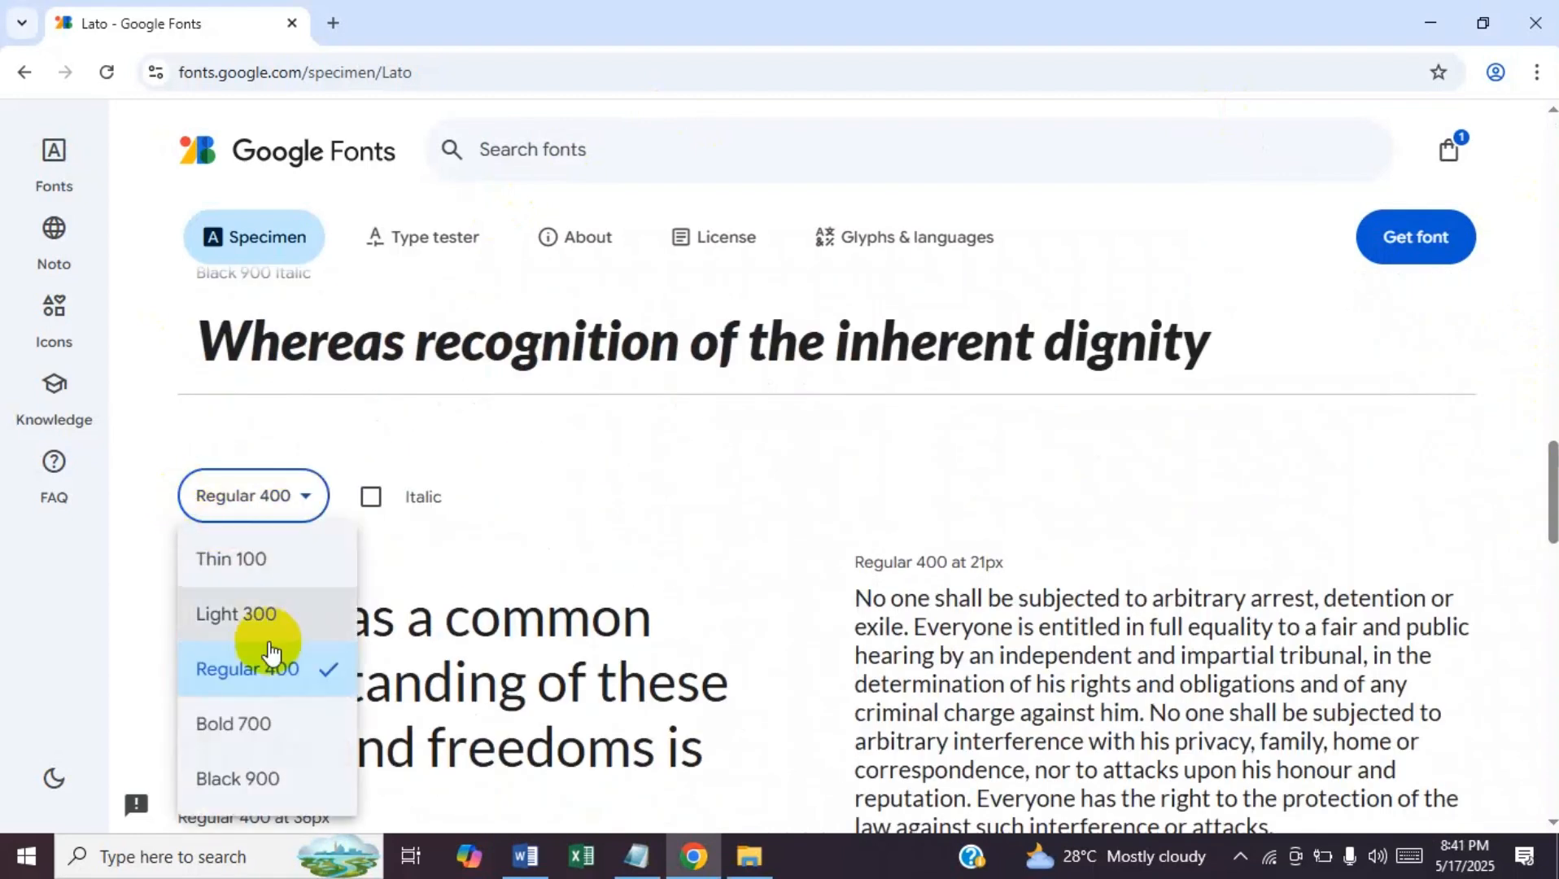
scroll(272, 685, up, 1)
scroll(285, 688, down, 2)
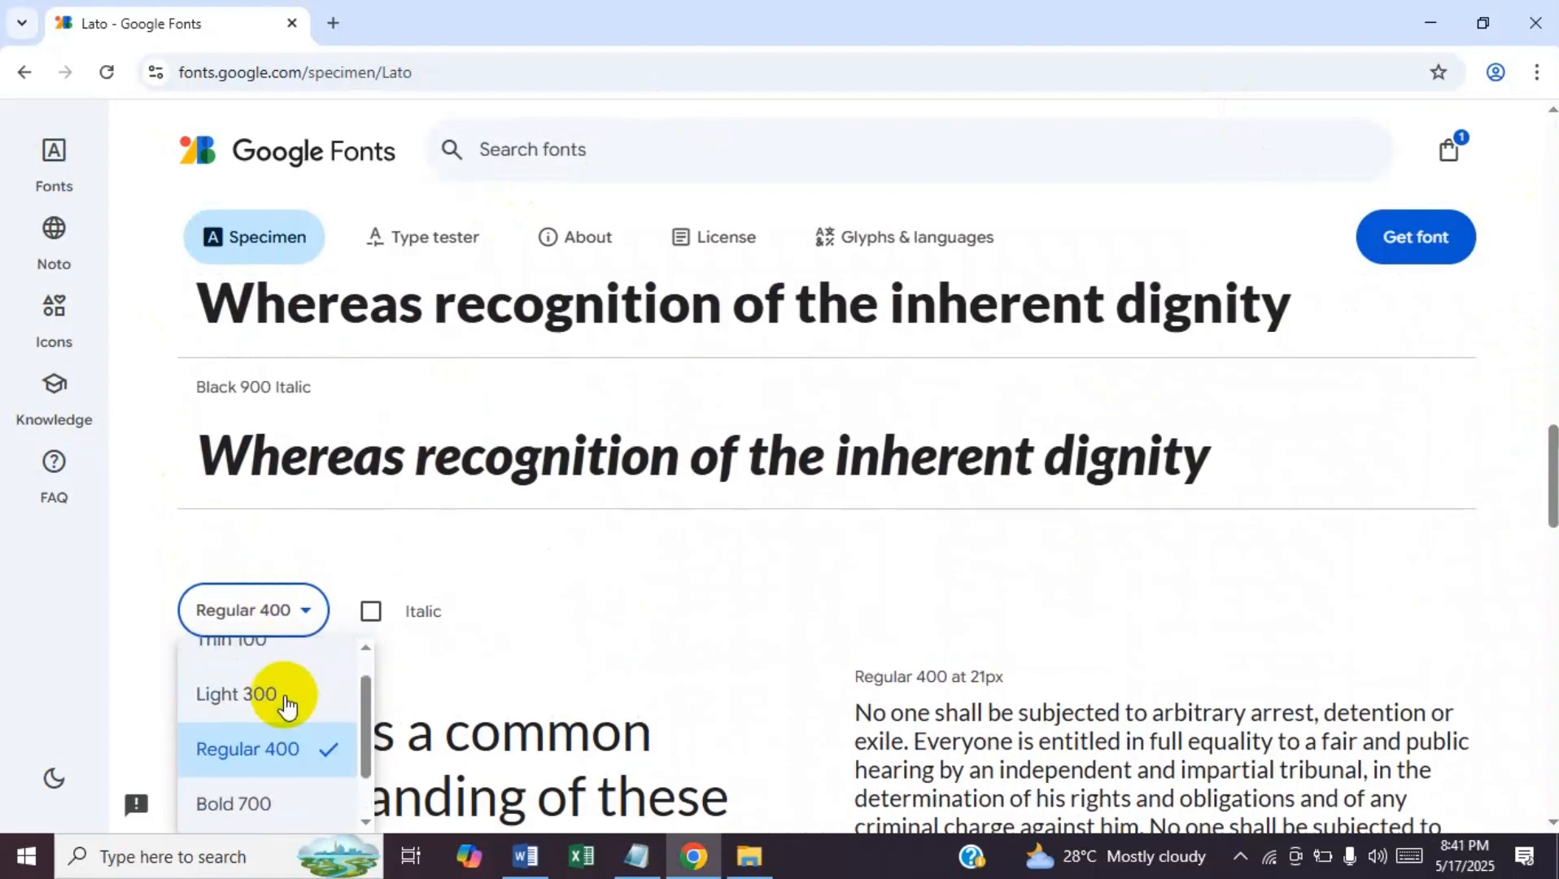
drag(362, 805, 369, 705)
drag(1541, 462, 1542, 503)
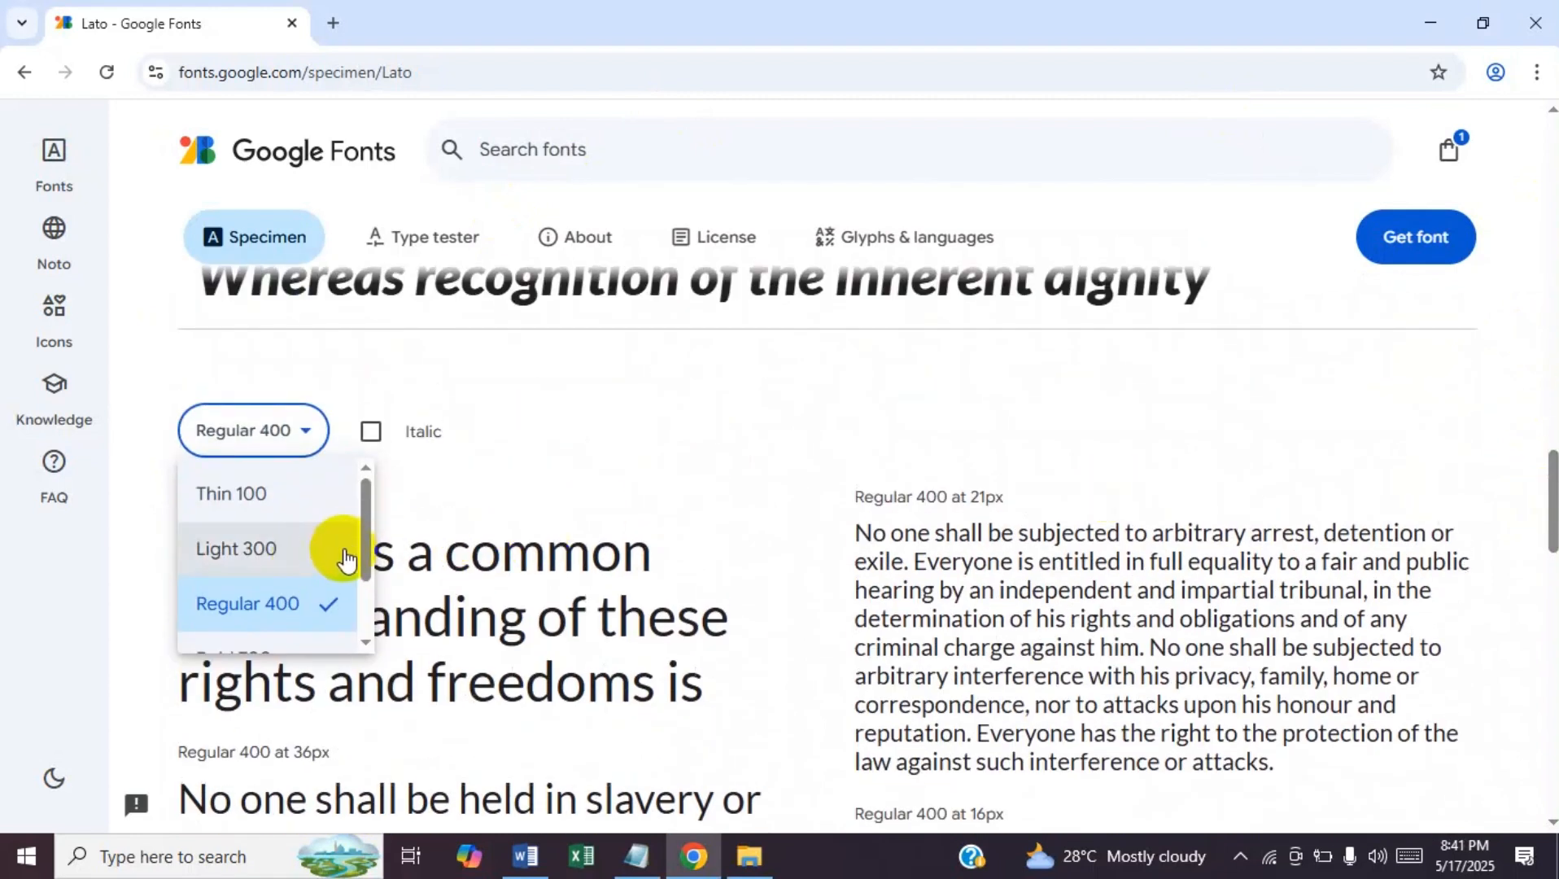
click(234, 558)
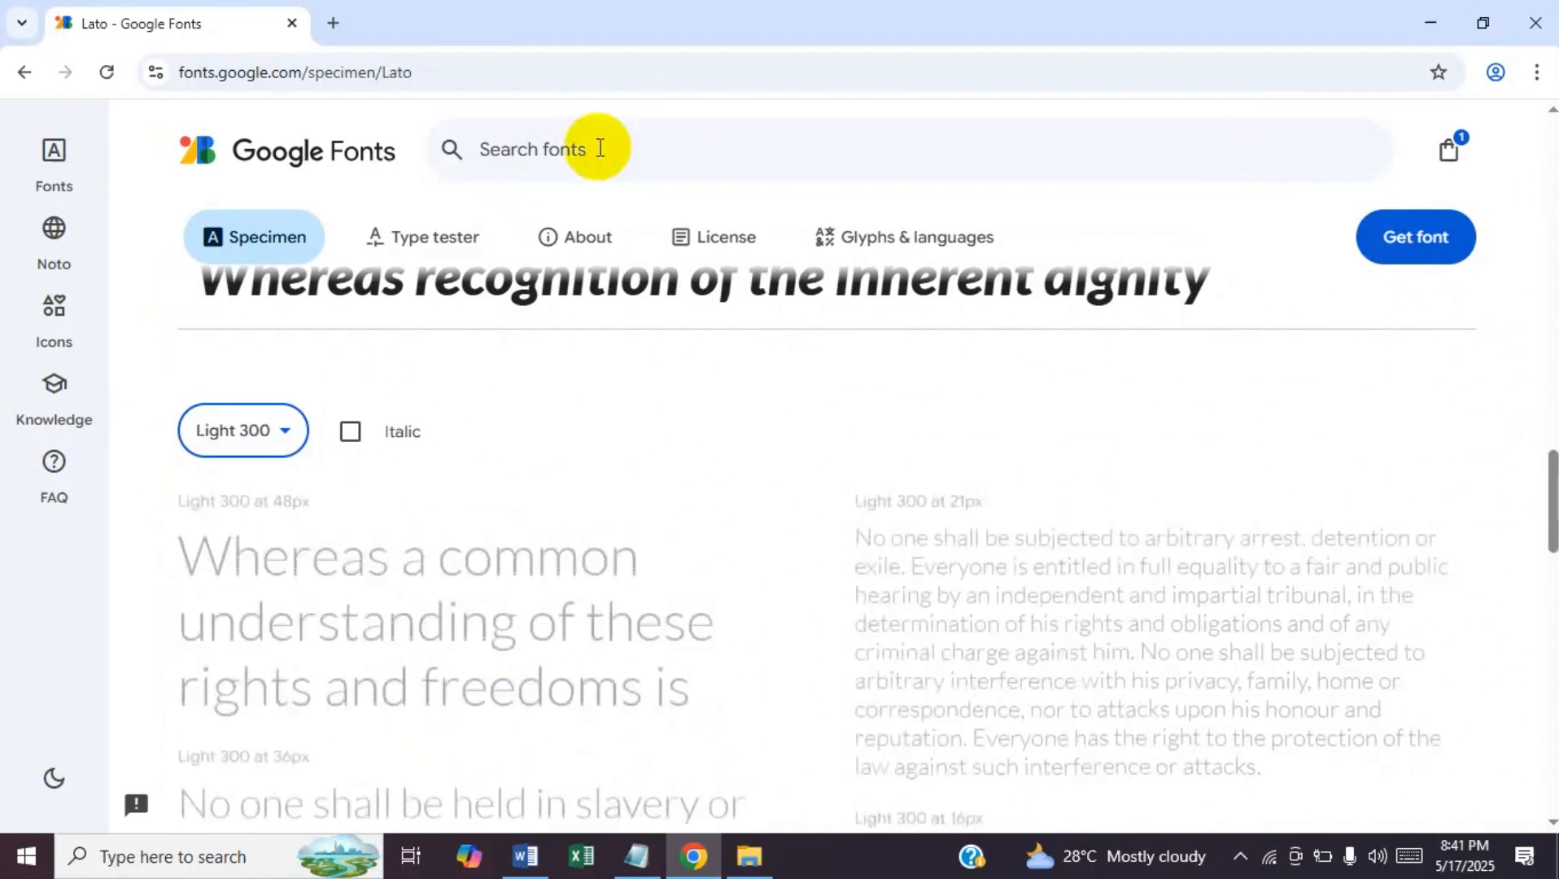
- Add Lato to the font selection and download both selected families, Roboto and Lato, together
click(1425, 254)
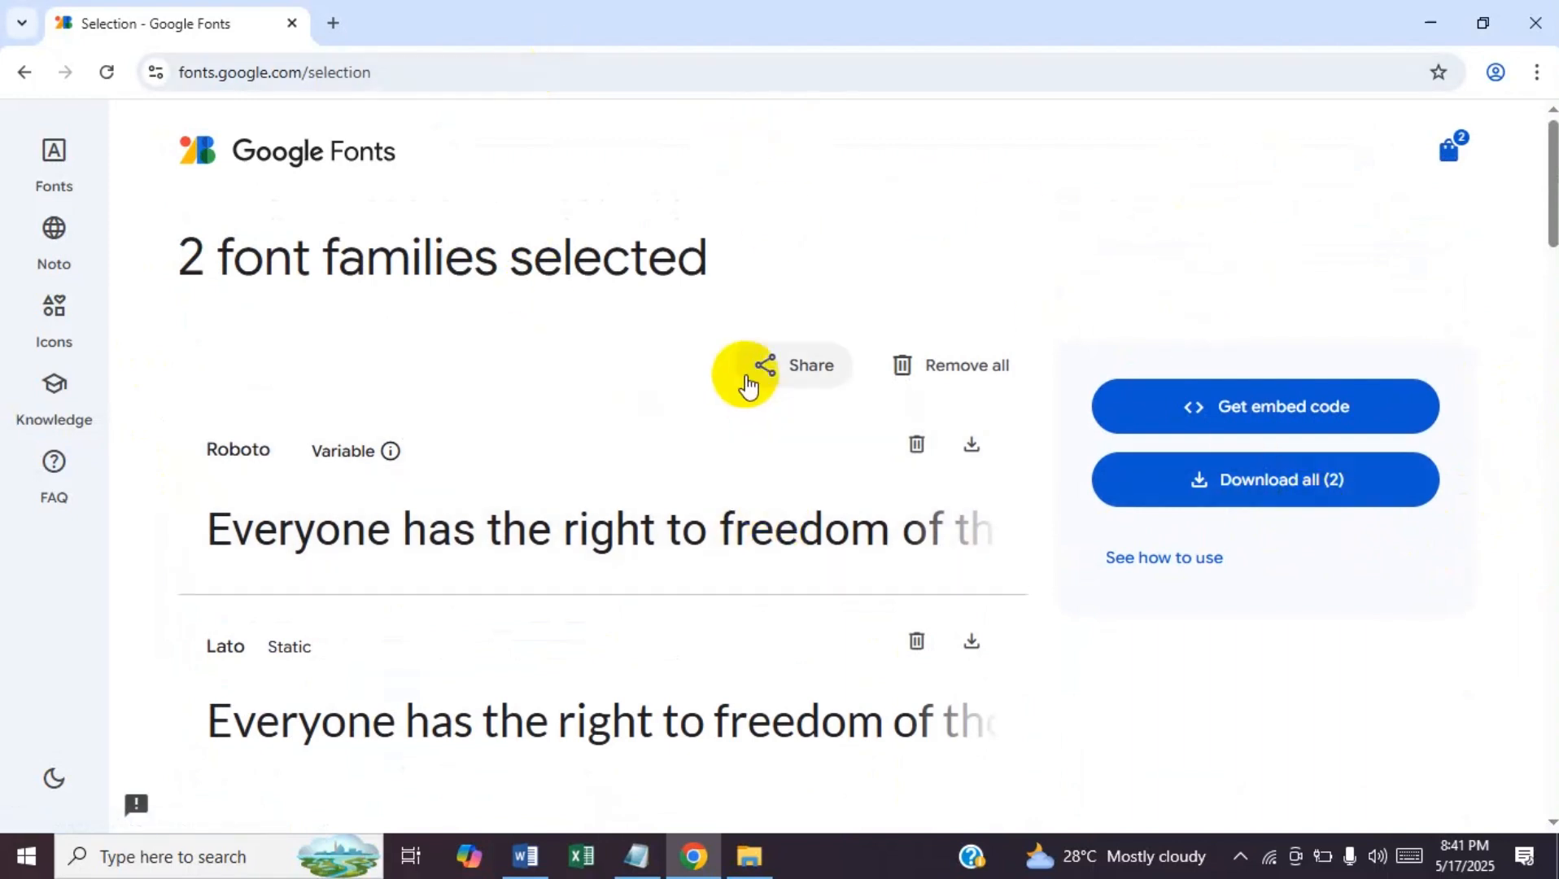
click(1310, 484)
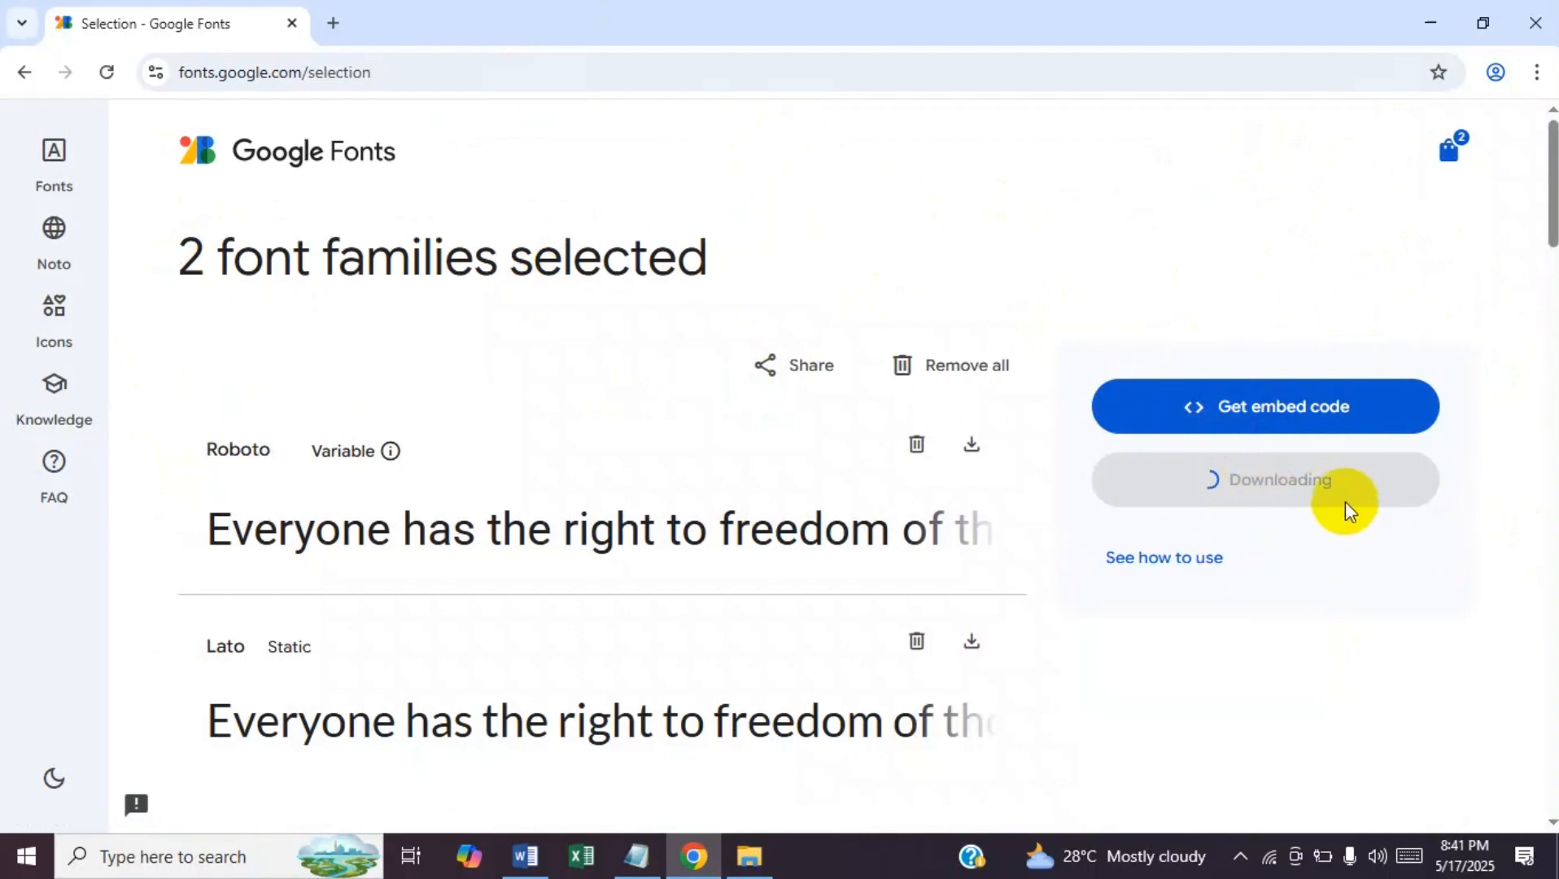
- Show the downloaded Lato,Roboto.zip in its folder and extract the archive into a Lato,Roboto folder
click(1453, 71)
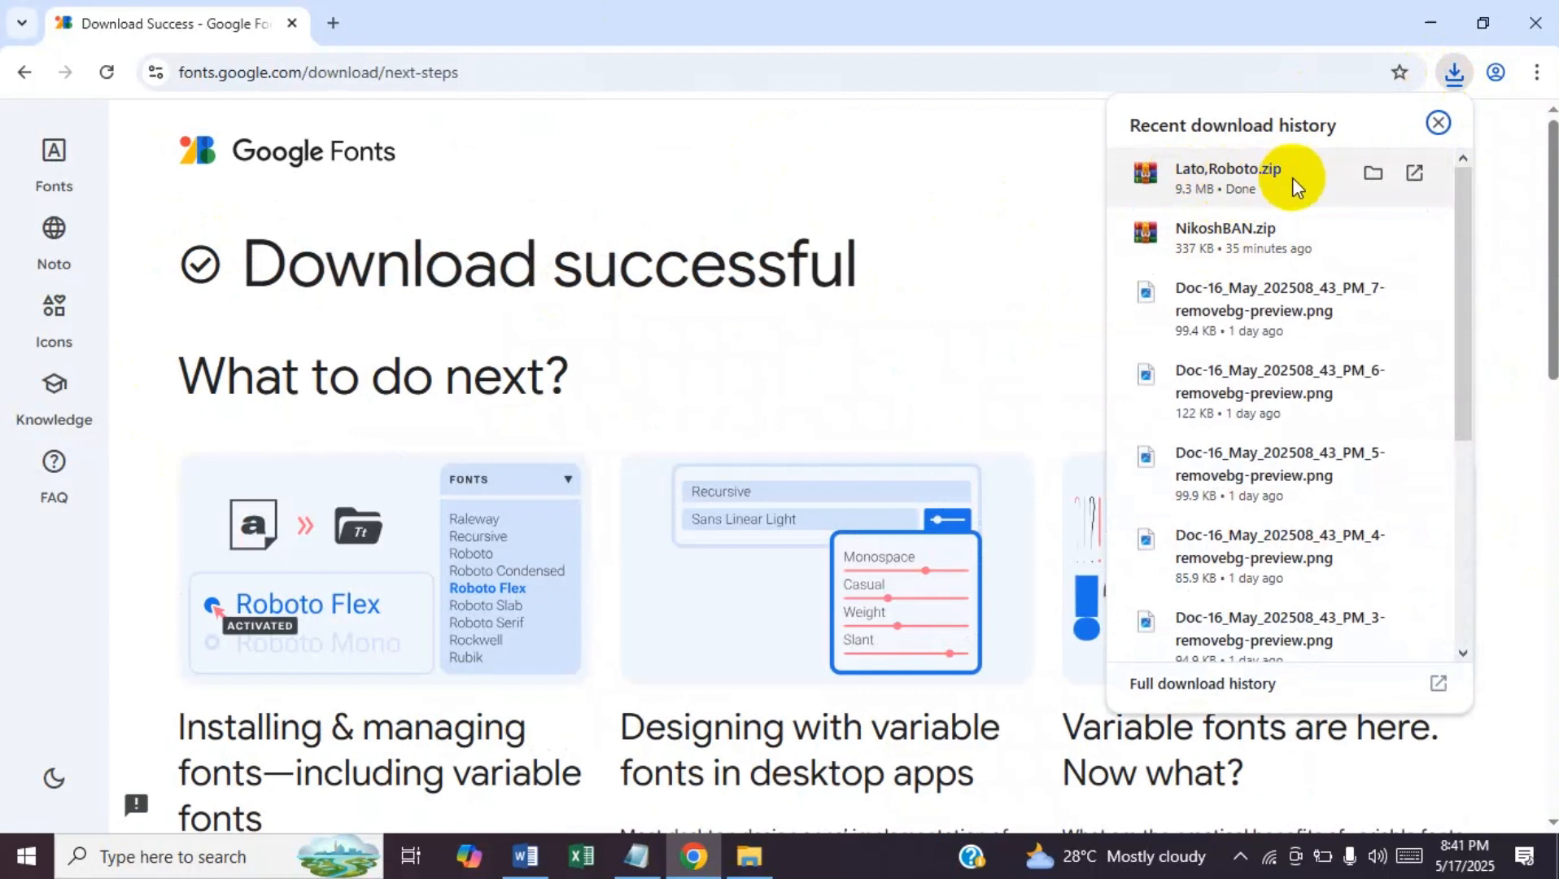
click(1370, 174)
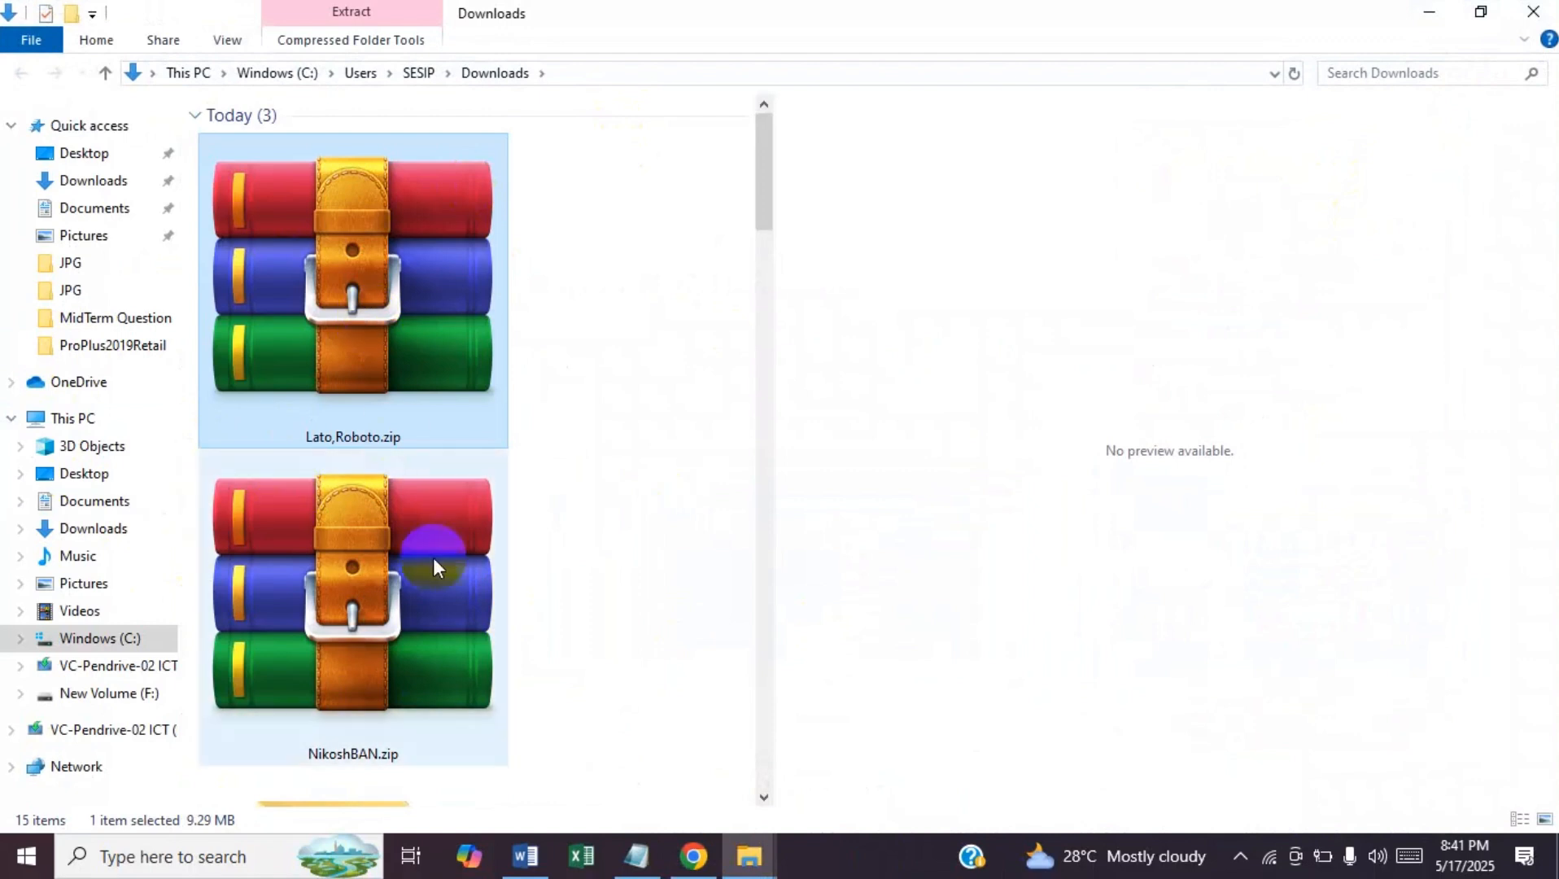
right_click(408, 290)
click(484, 354)
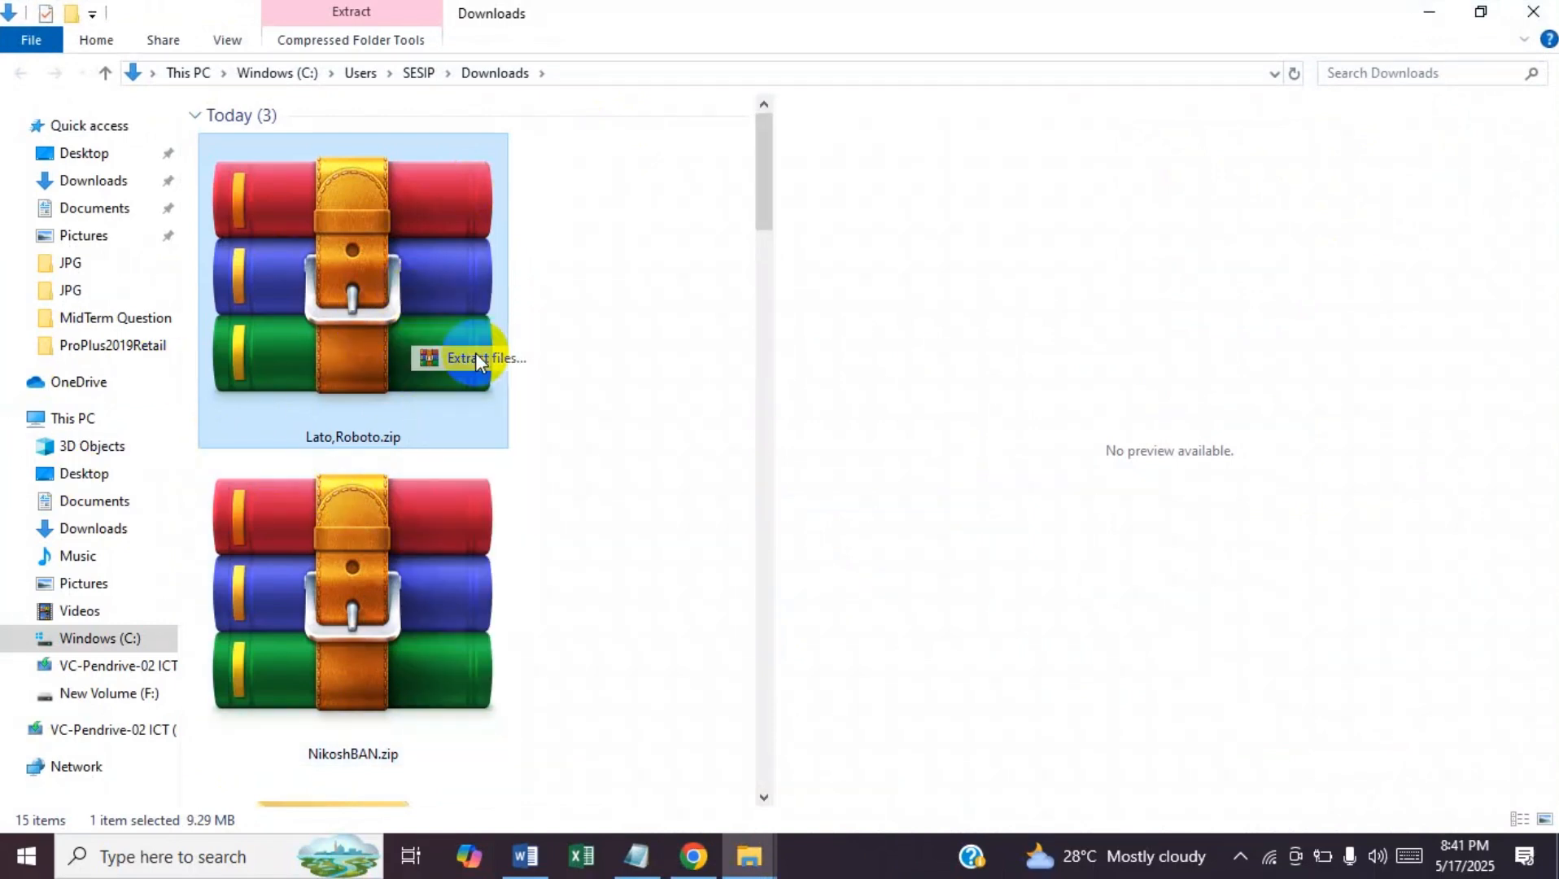
click(846, 685)
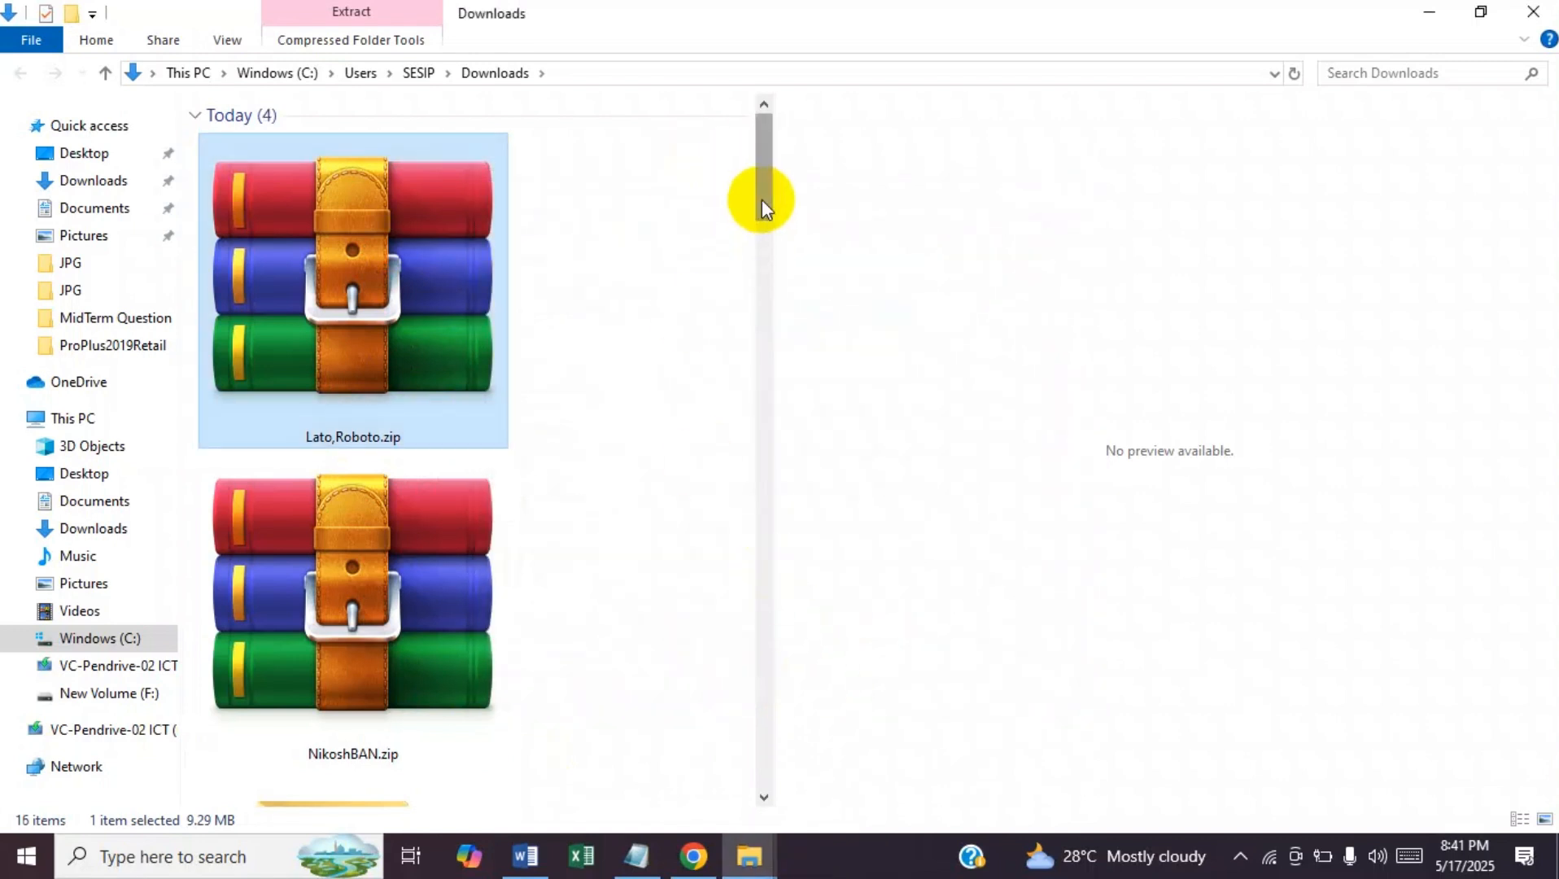
- Open the extracted Lato,Roboto folder and examine the files inside its Lato and Roboto subfolders
drag(761, 199, 762, 303)
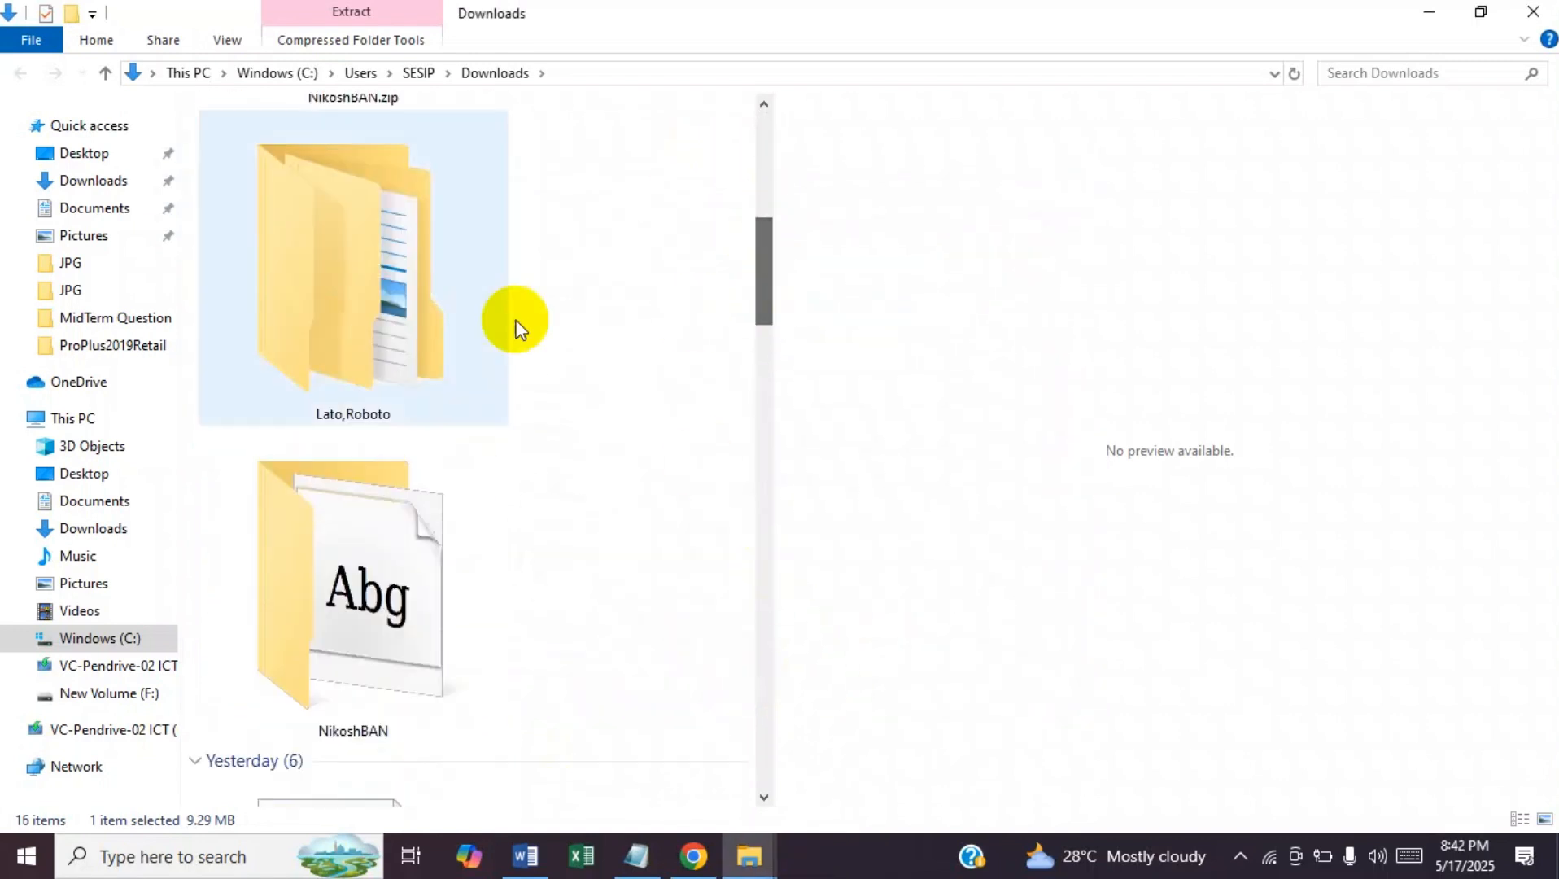
double_click(402, 318)
click(233, 144)
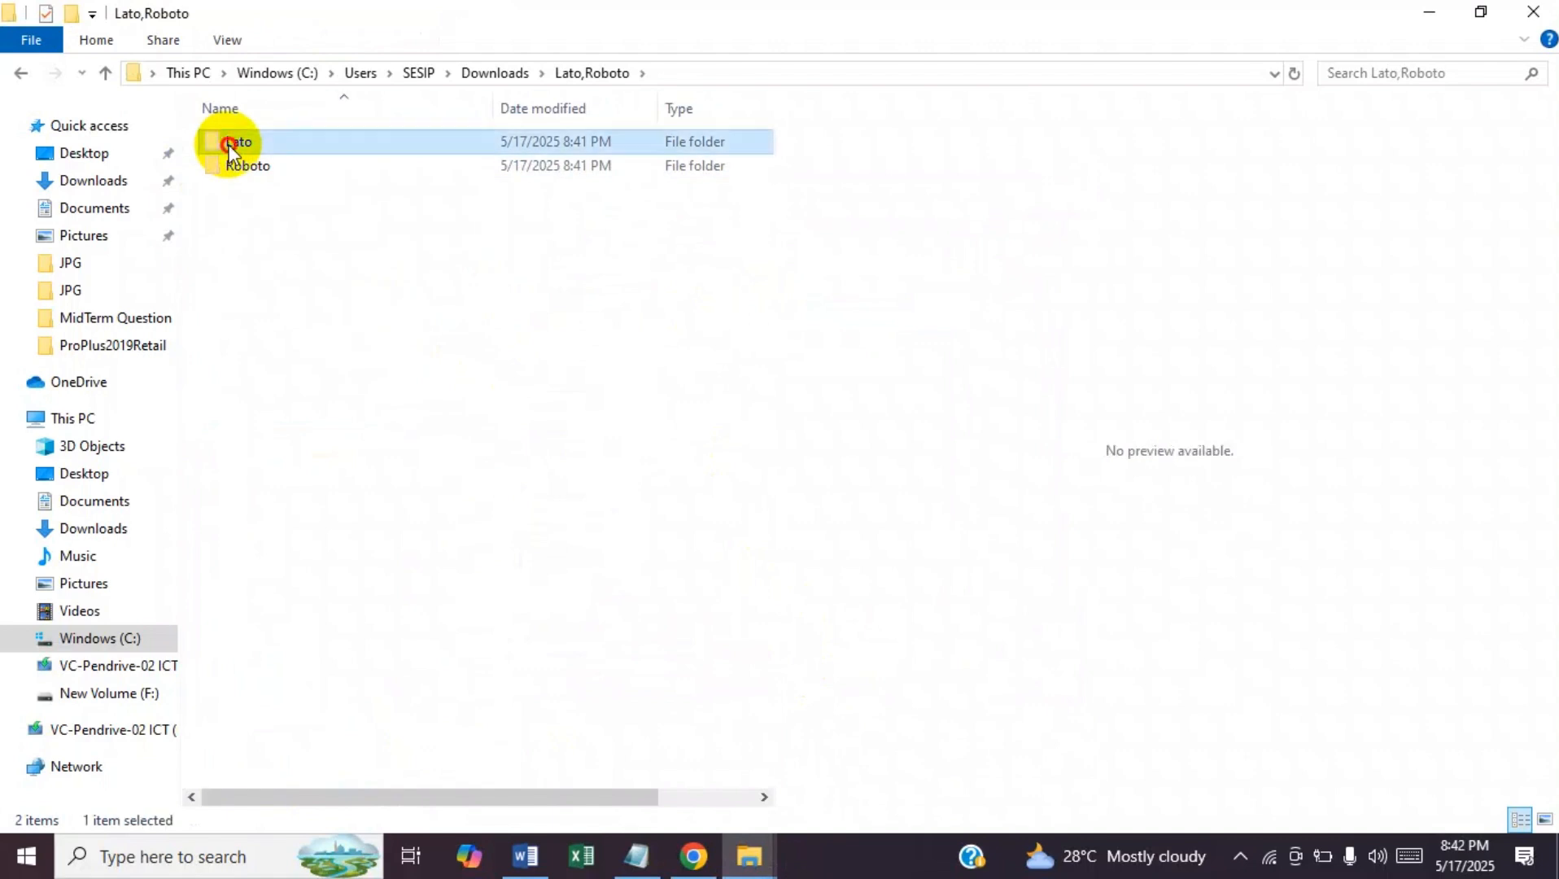
double_click(230, 147)
click(22, 72)
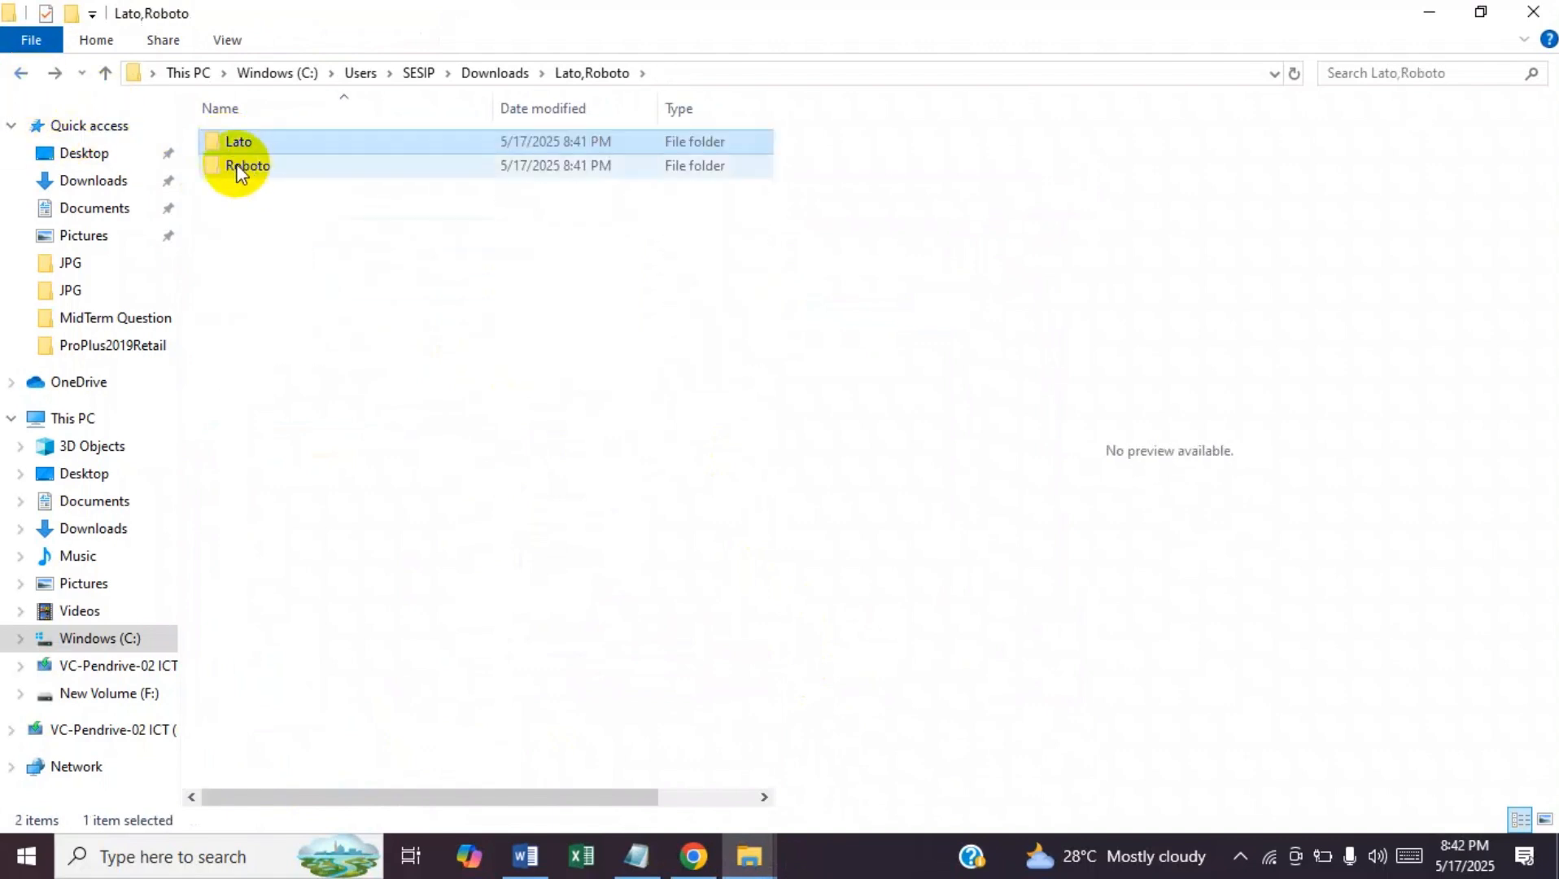
double_click(239, 167)
click(21, 72)
double_click(241, 142)
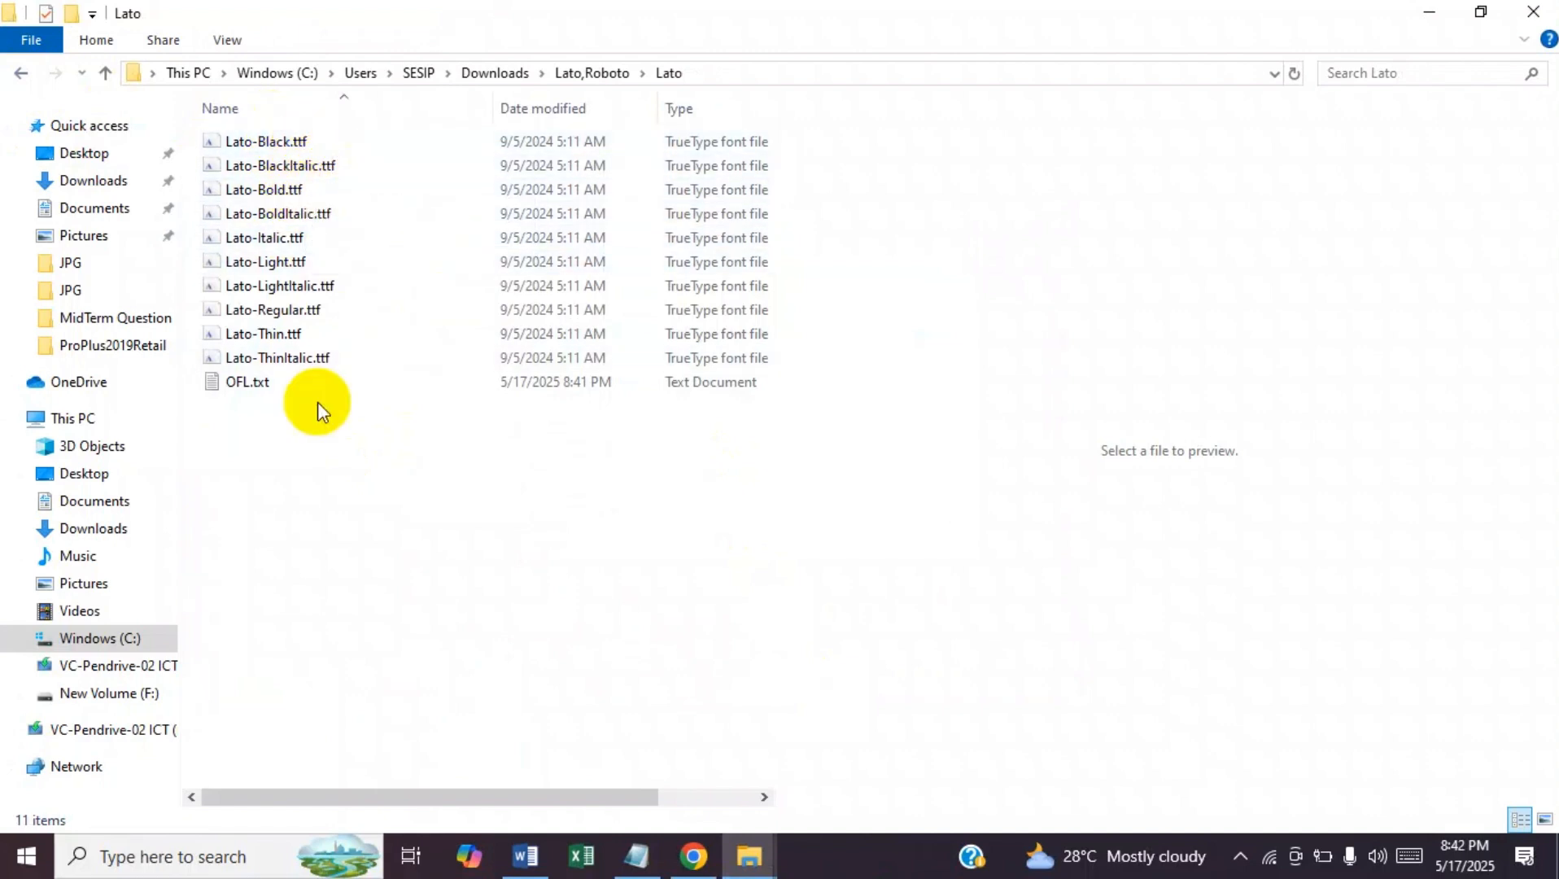
click(18, 73)
double_click(237, 165)
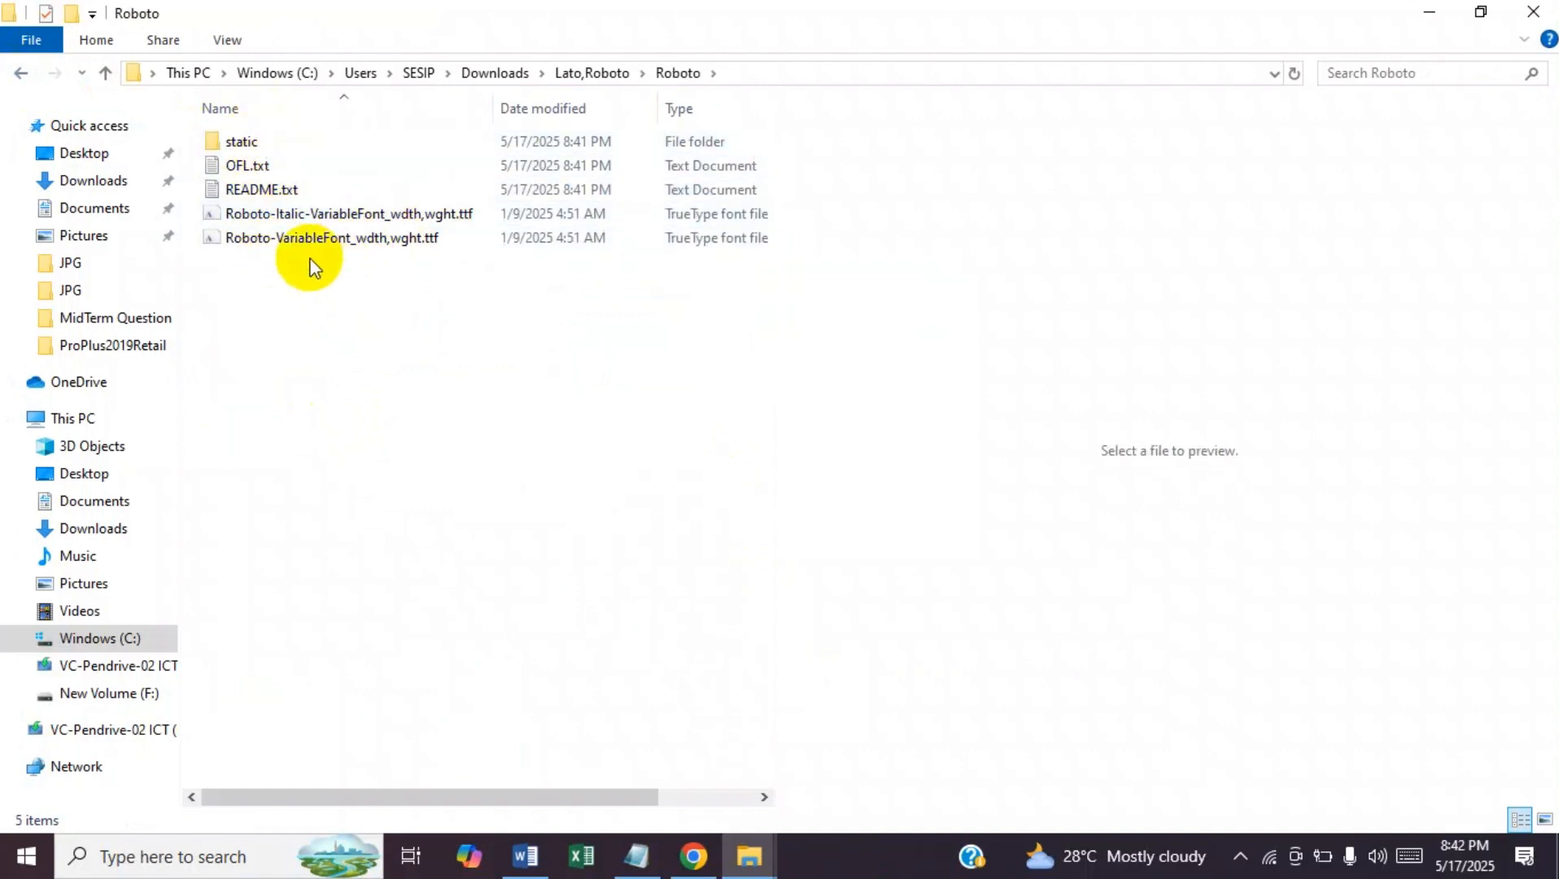
double_click(239, 141)
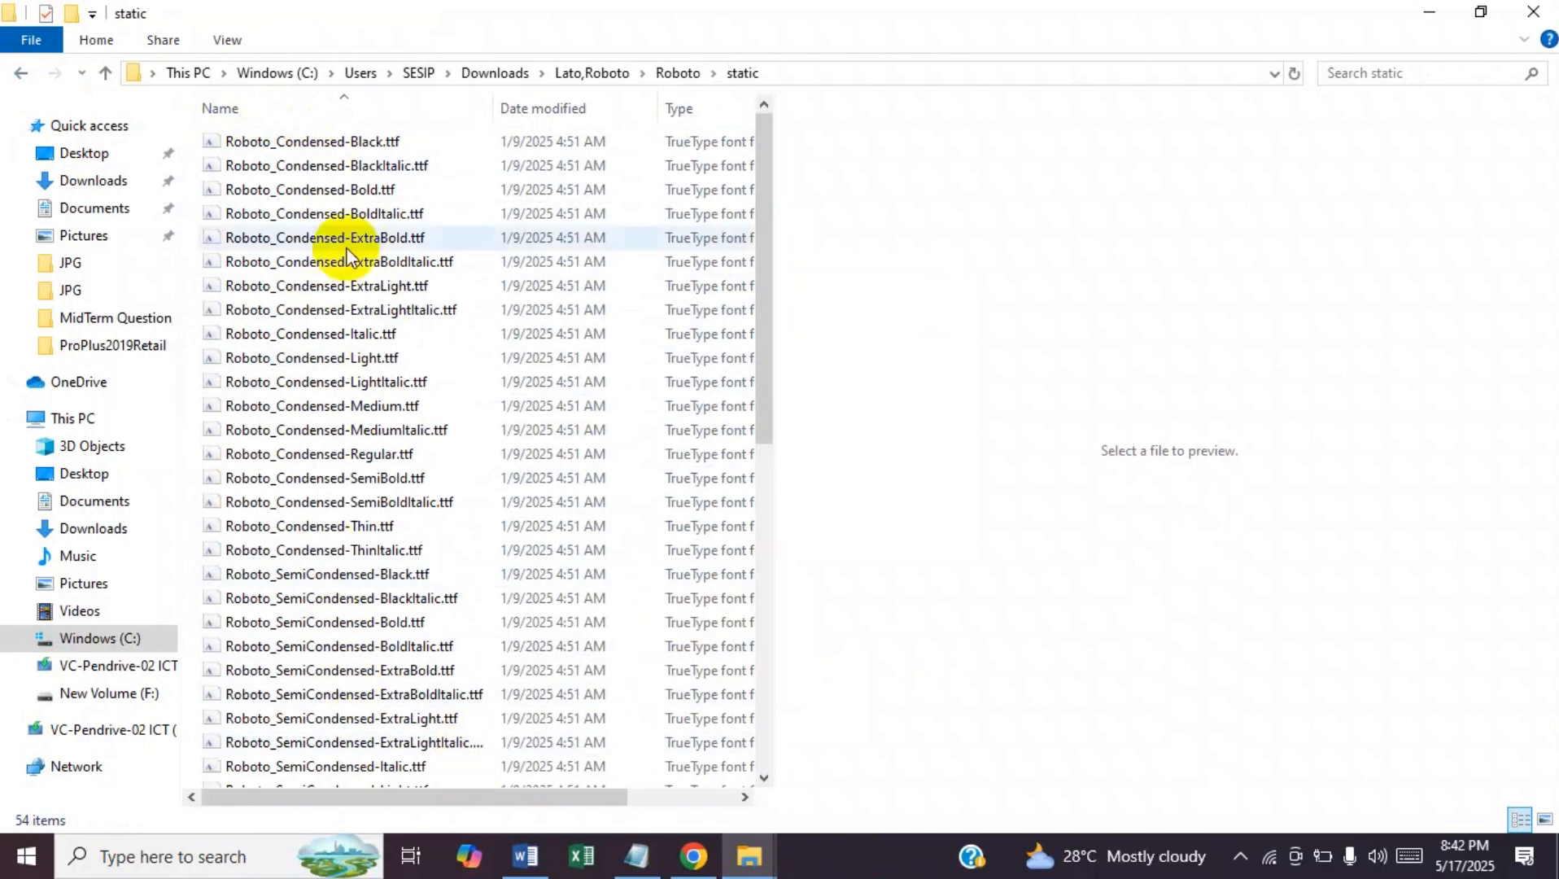
drag(771, 224, 772, 539)
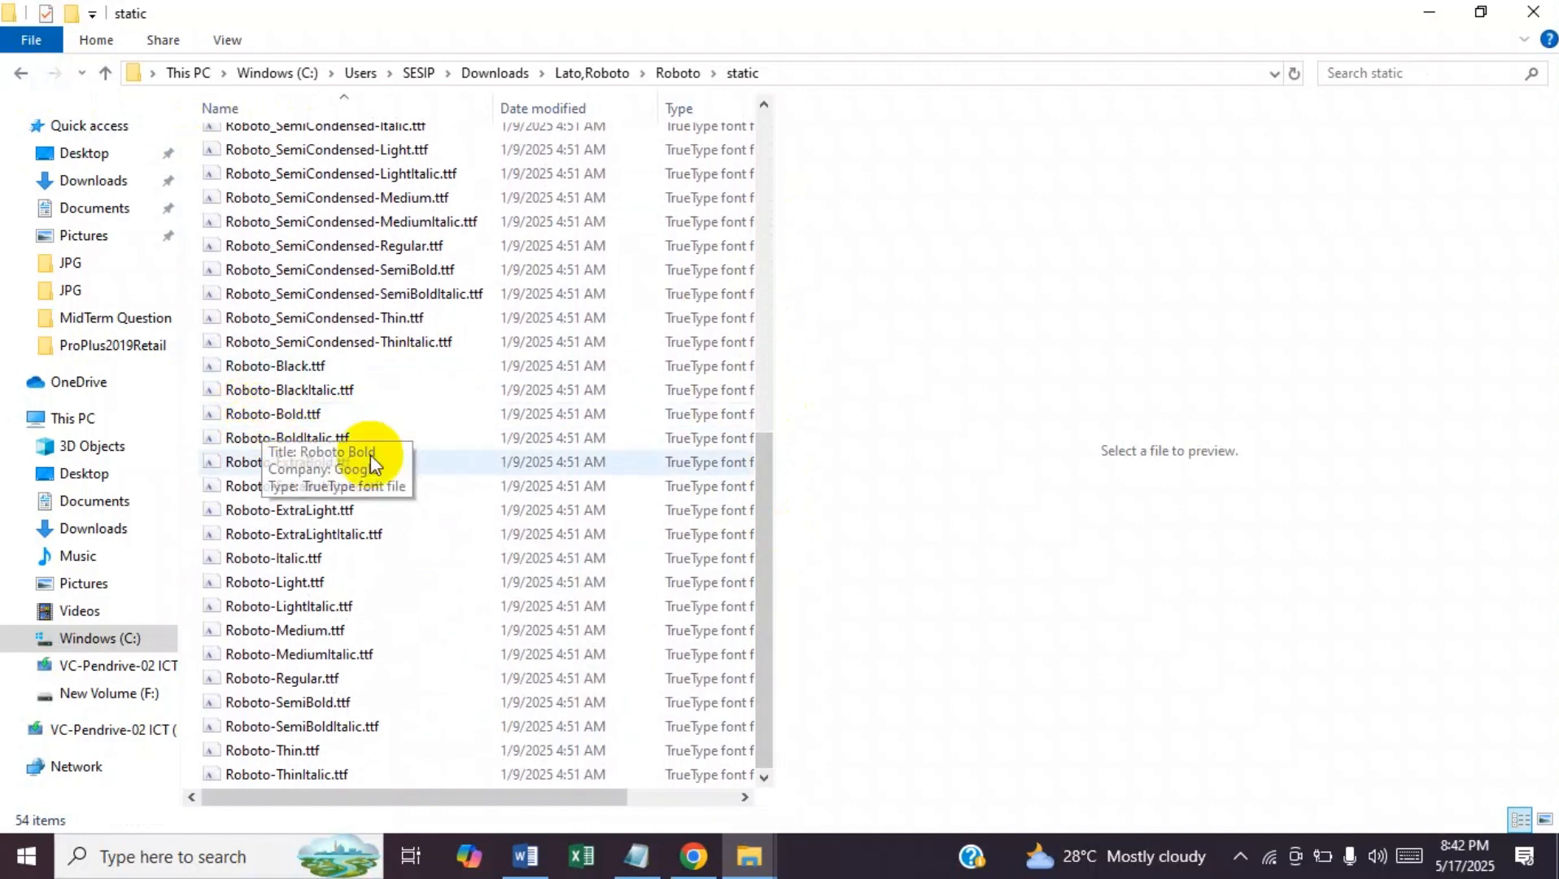
right_click(282, 415)
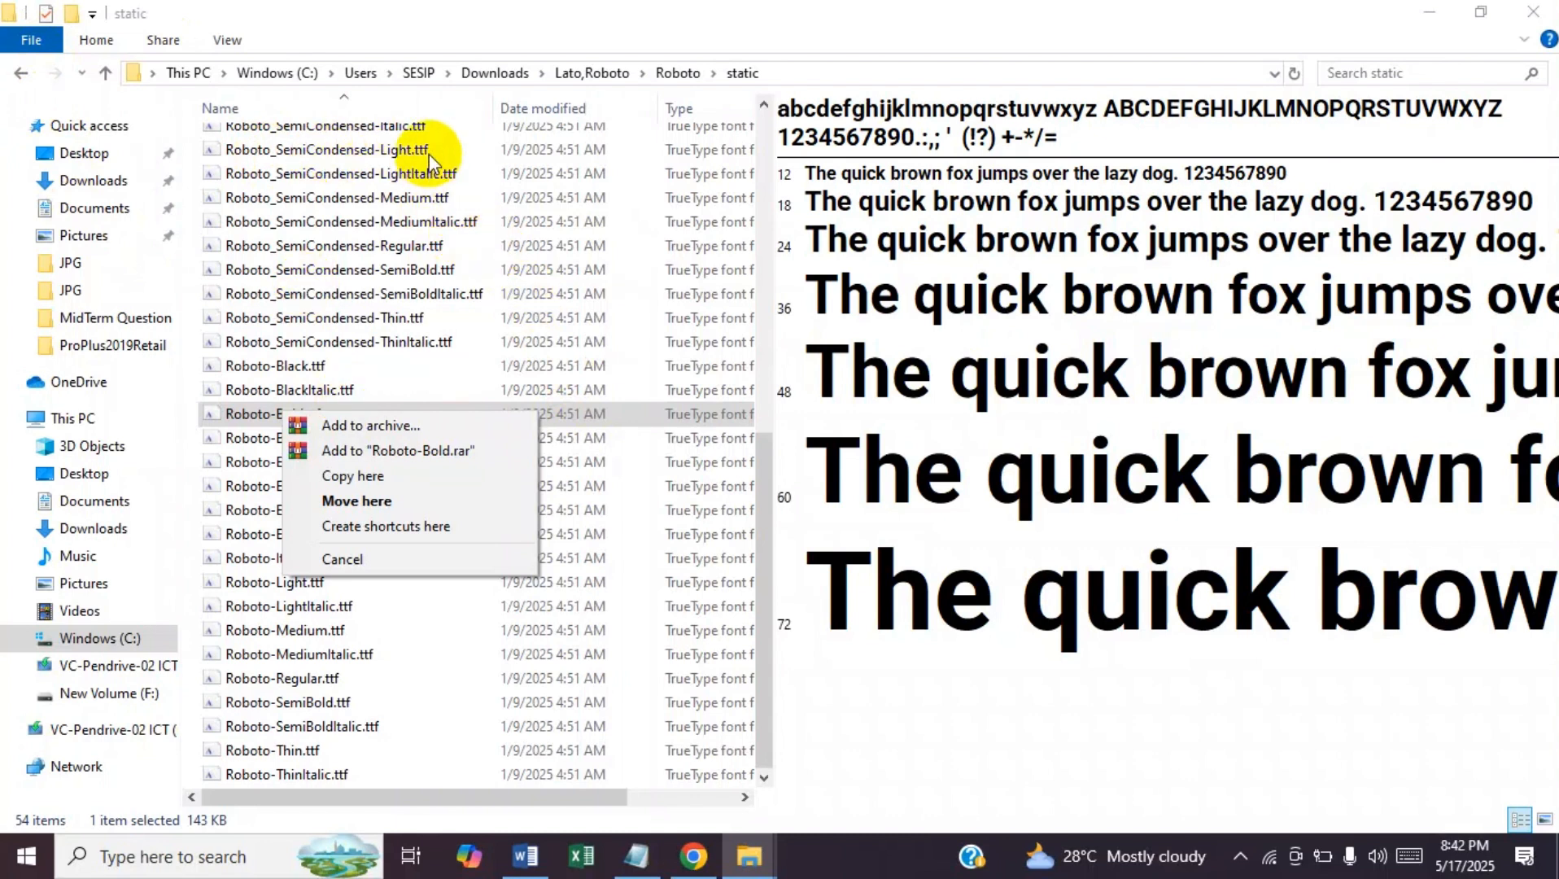
click(18, 78)
- Install Roboto-Bold.ttf from Roboto's static folder for all users
double_click(252, 141)
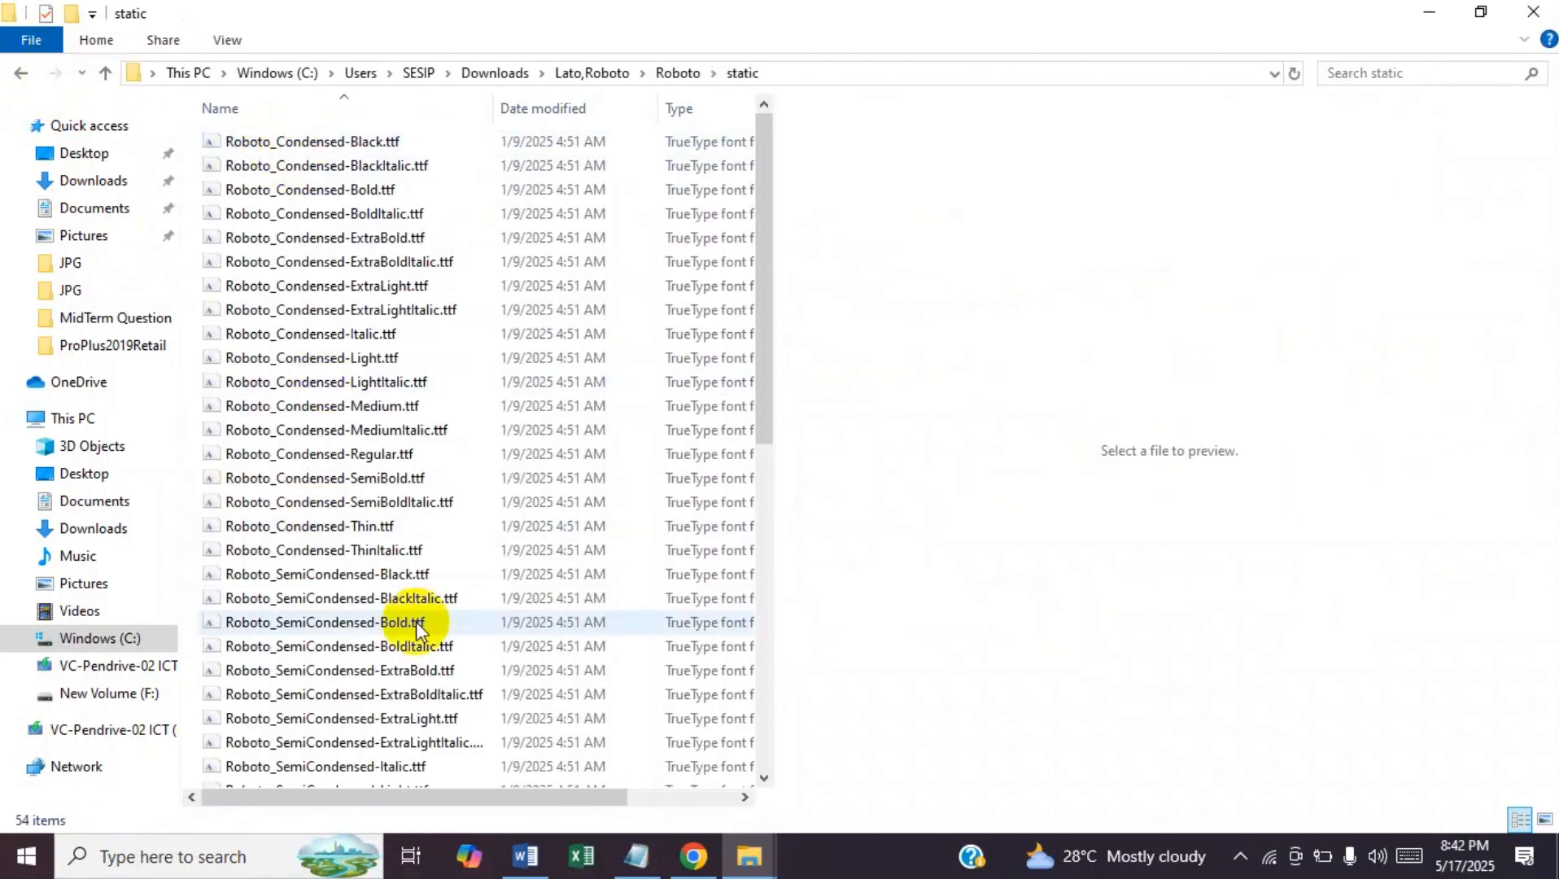
drag(774, 399, 770, 642)
right_click(269, 561)
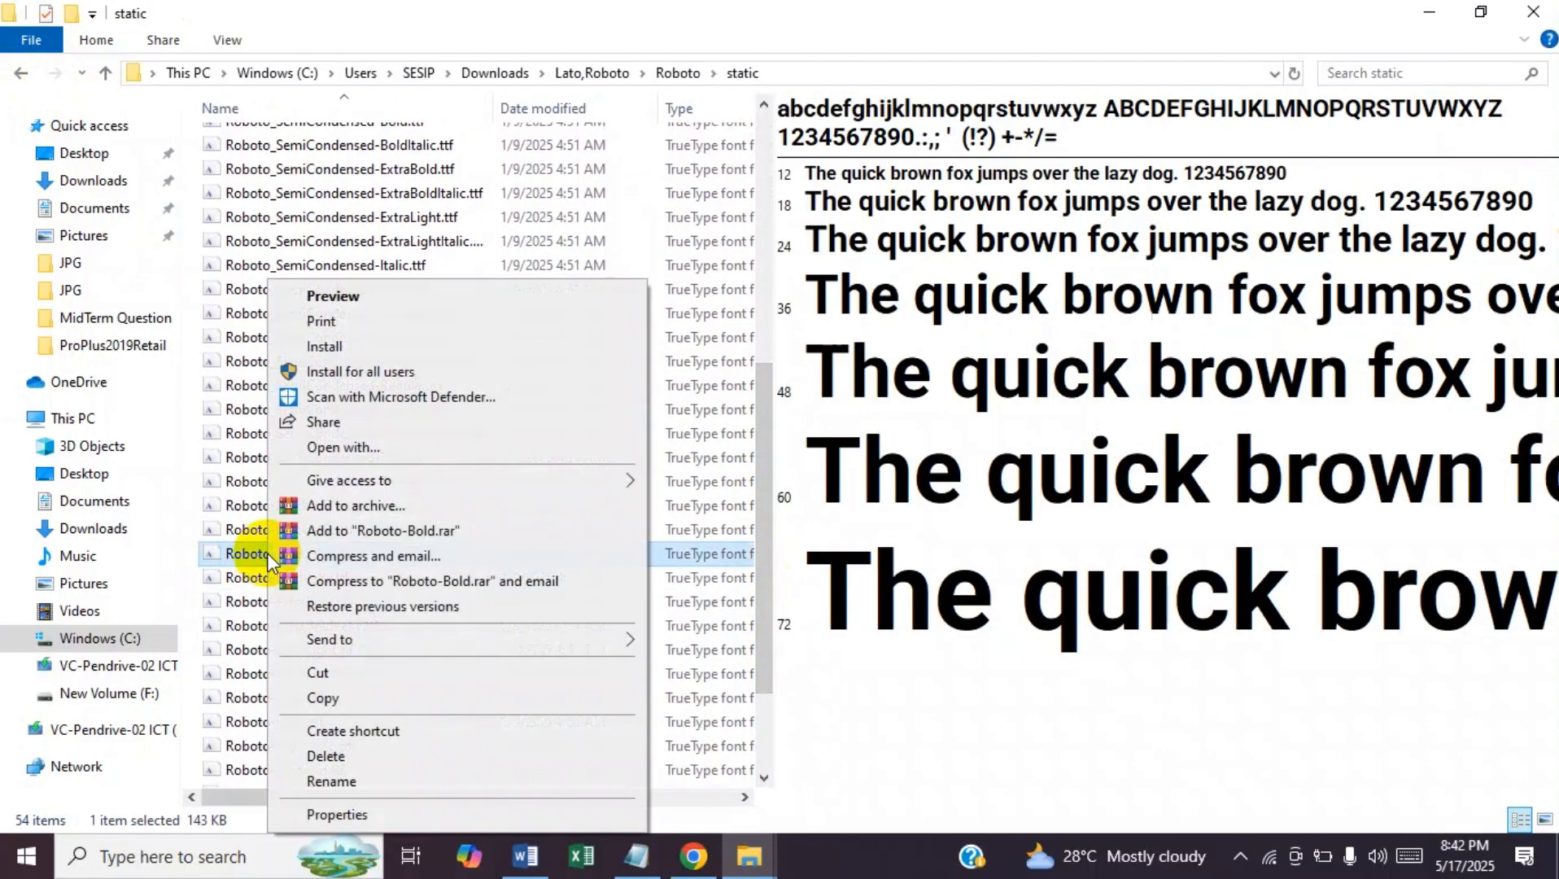
click(342, 376)
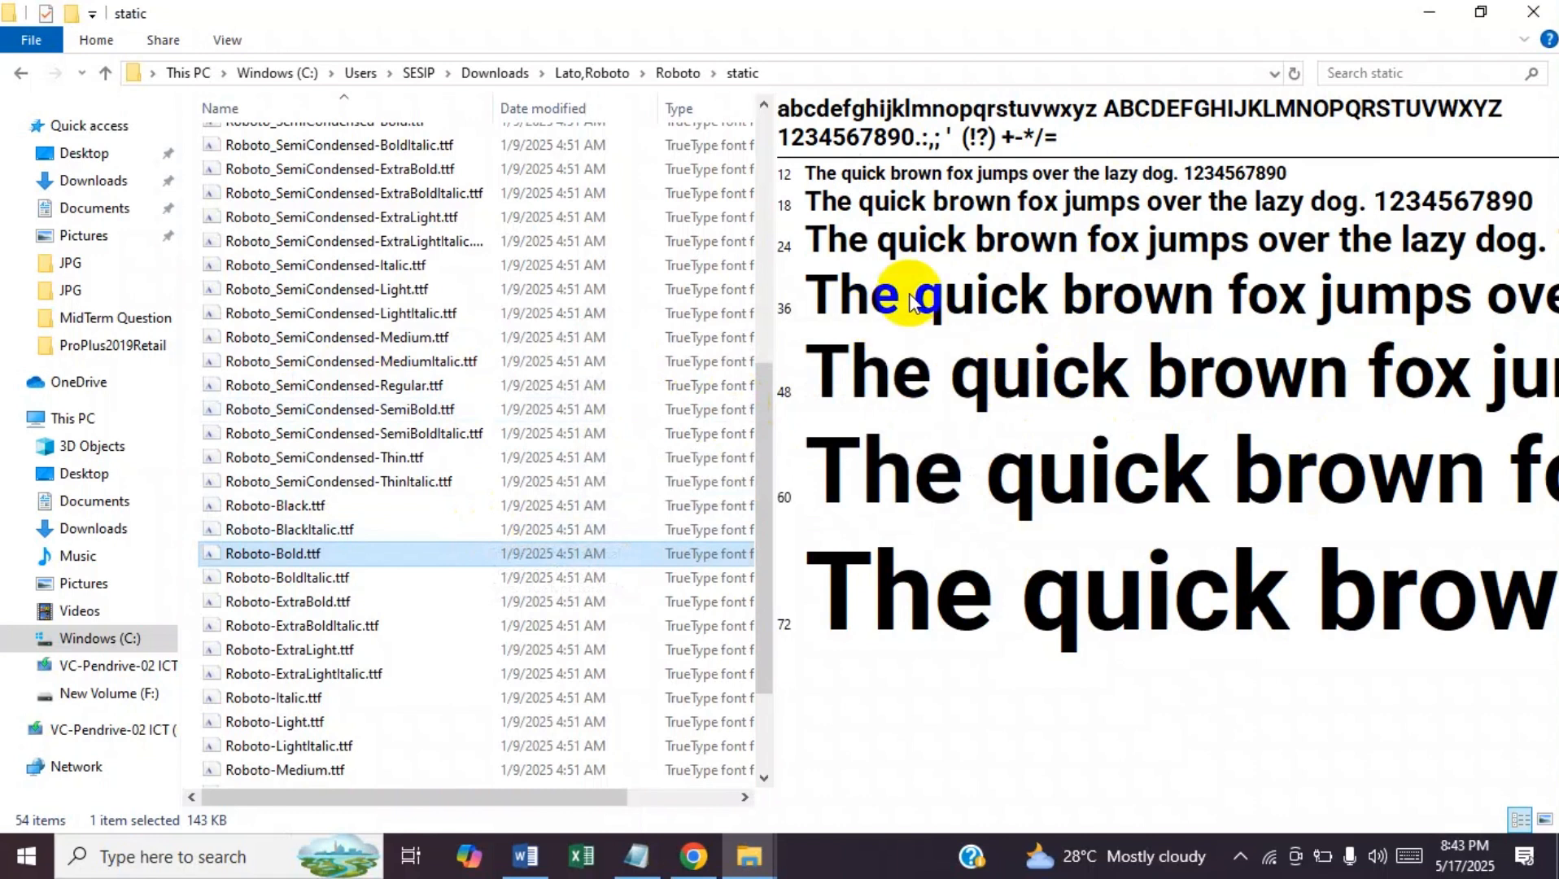
- View Roboto-Bold.ttf in the font viewer, check its install option, and close the viewer
double_click(272, 553)
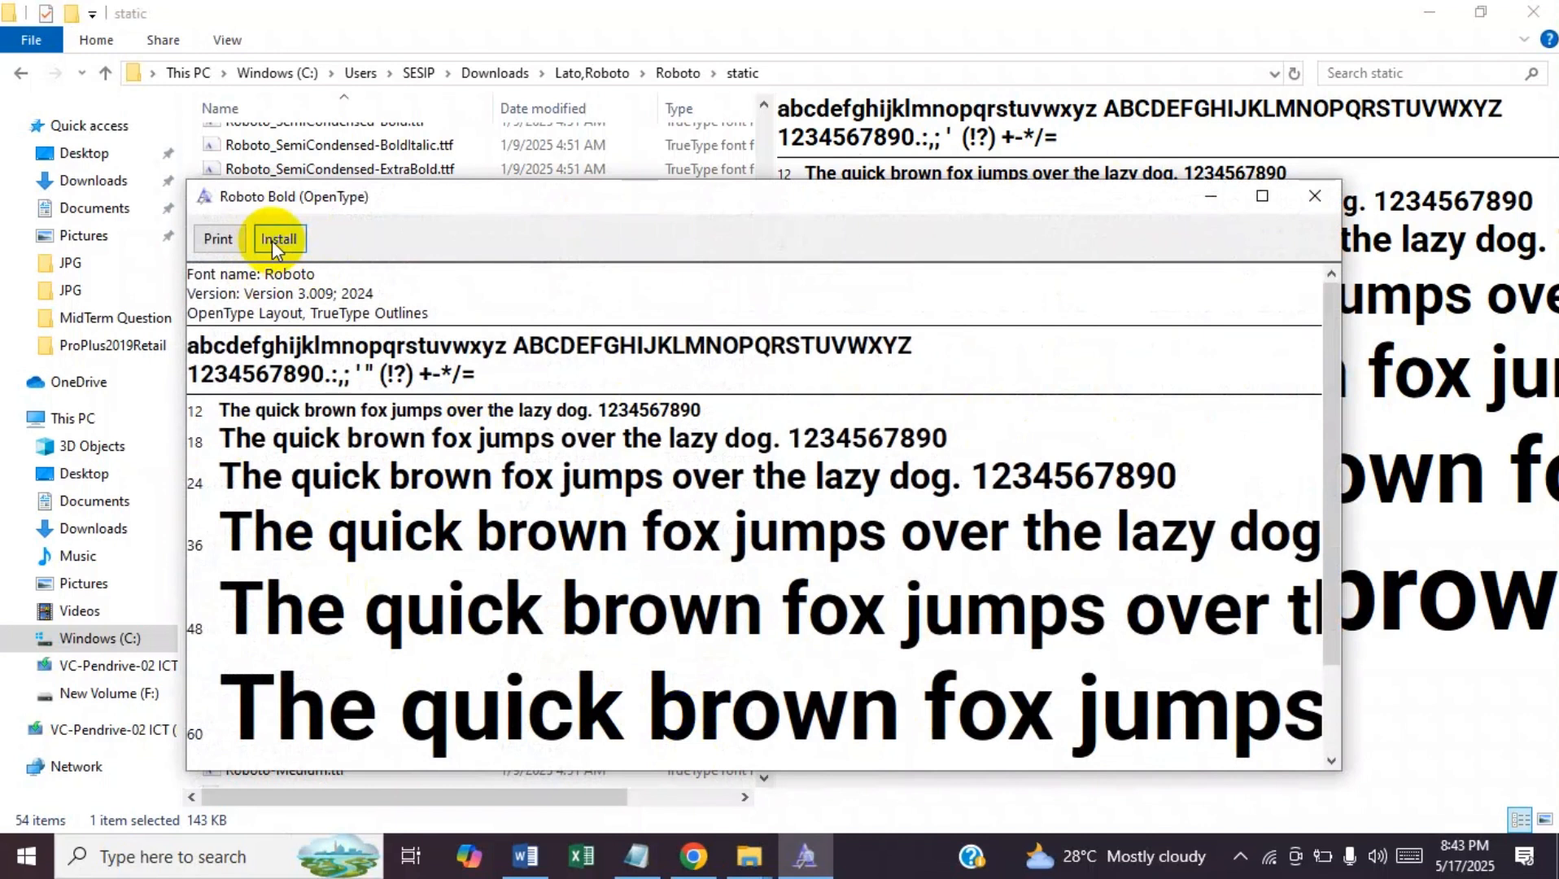
click(1313, 196)
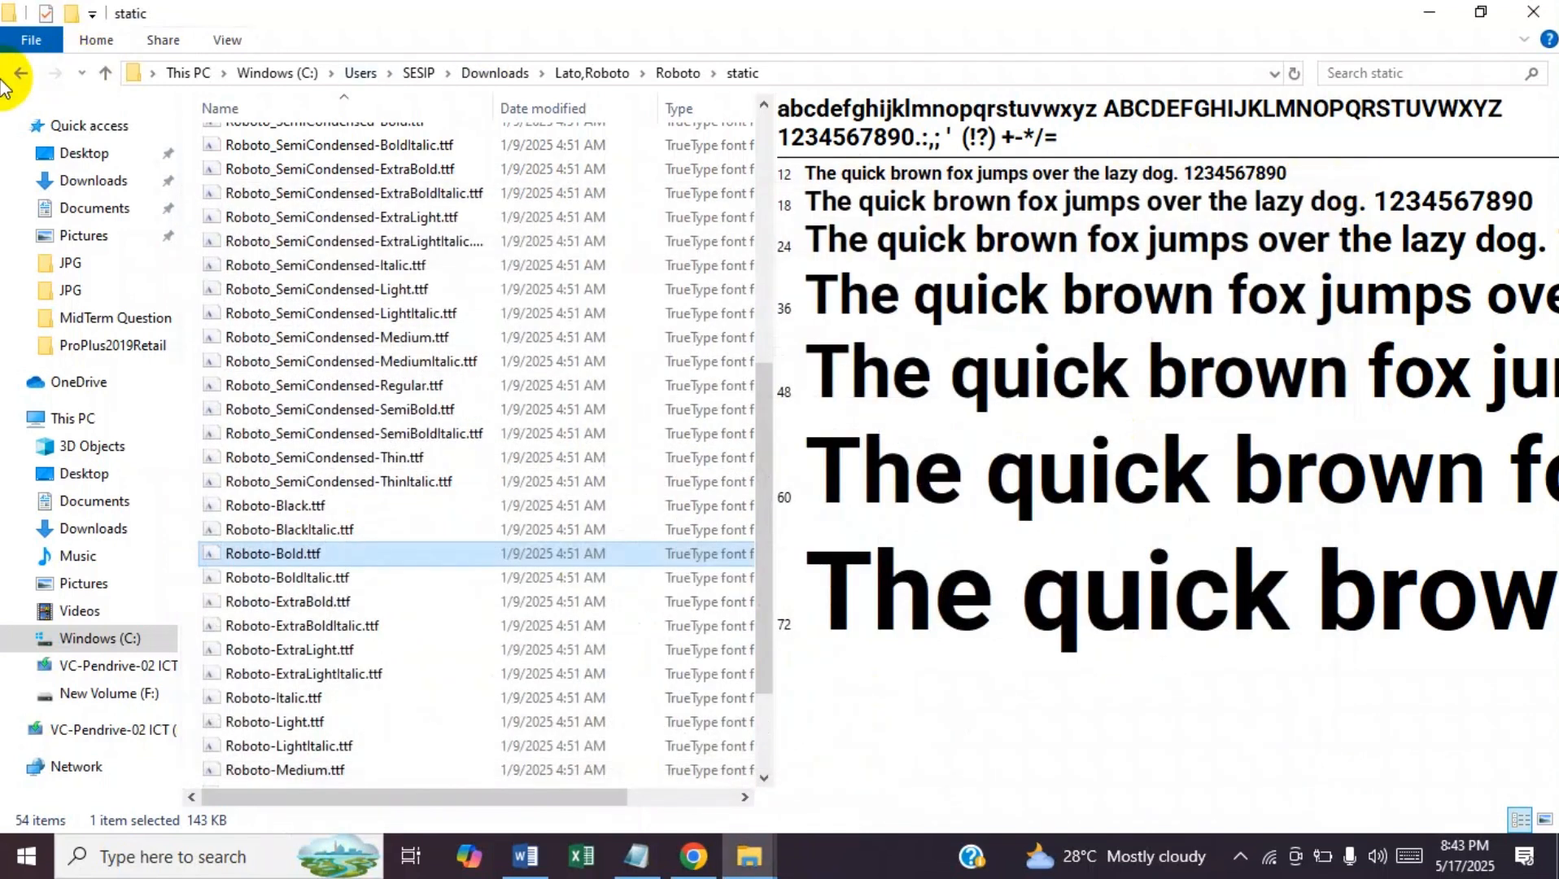
- Go back to the Lato folder and install Lato-Italic.ttf for all users
click(18, 75)
click(19, 75)
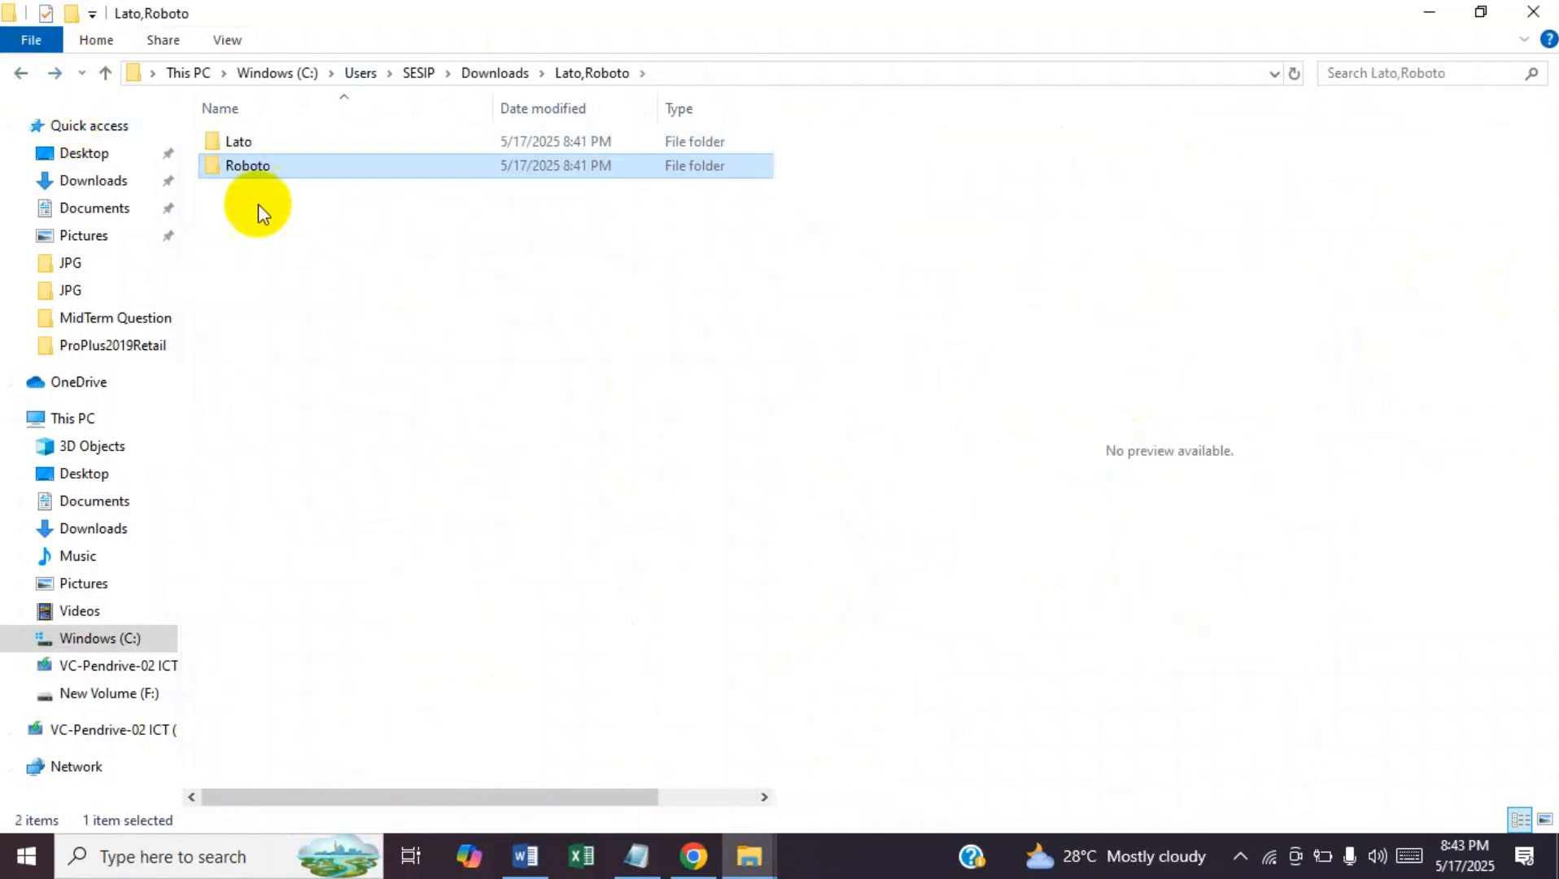
double_click(226, 140)
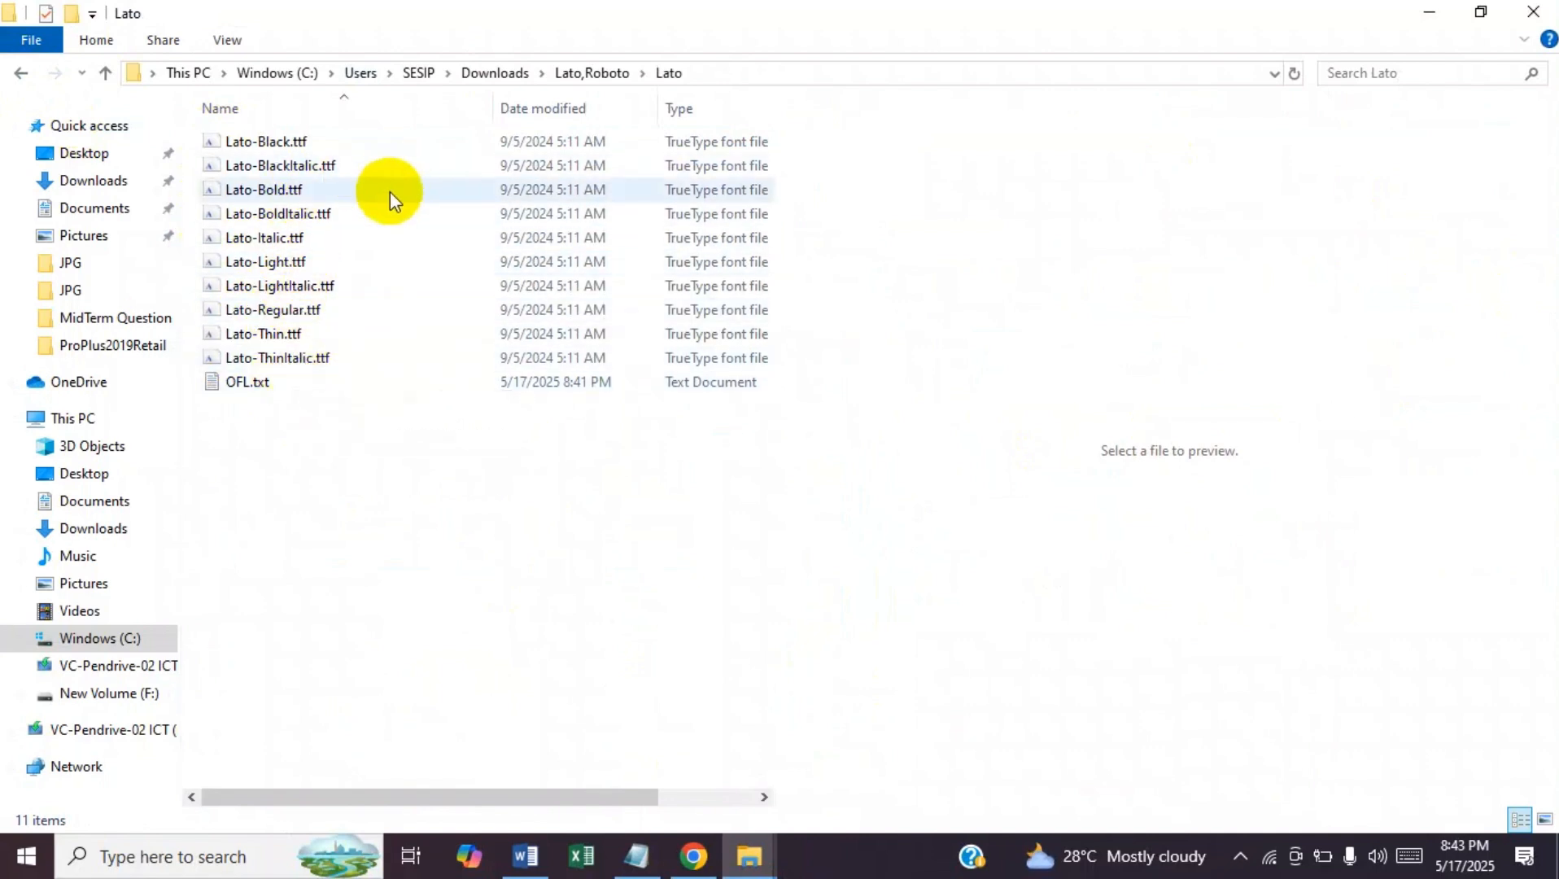
right_click(256, 238)
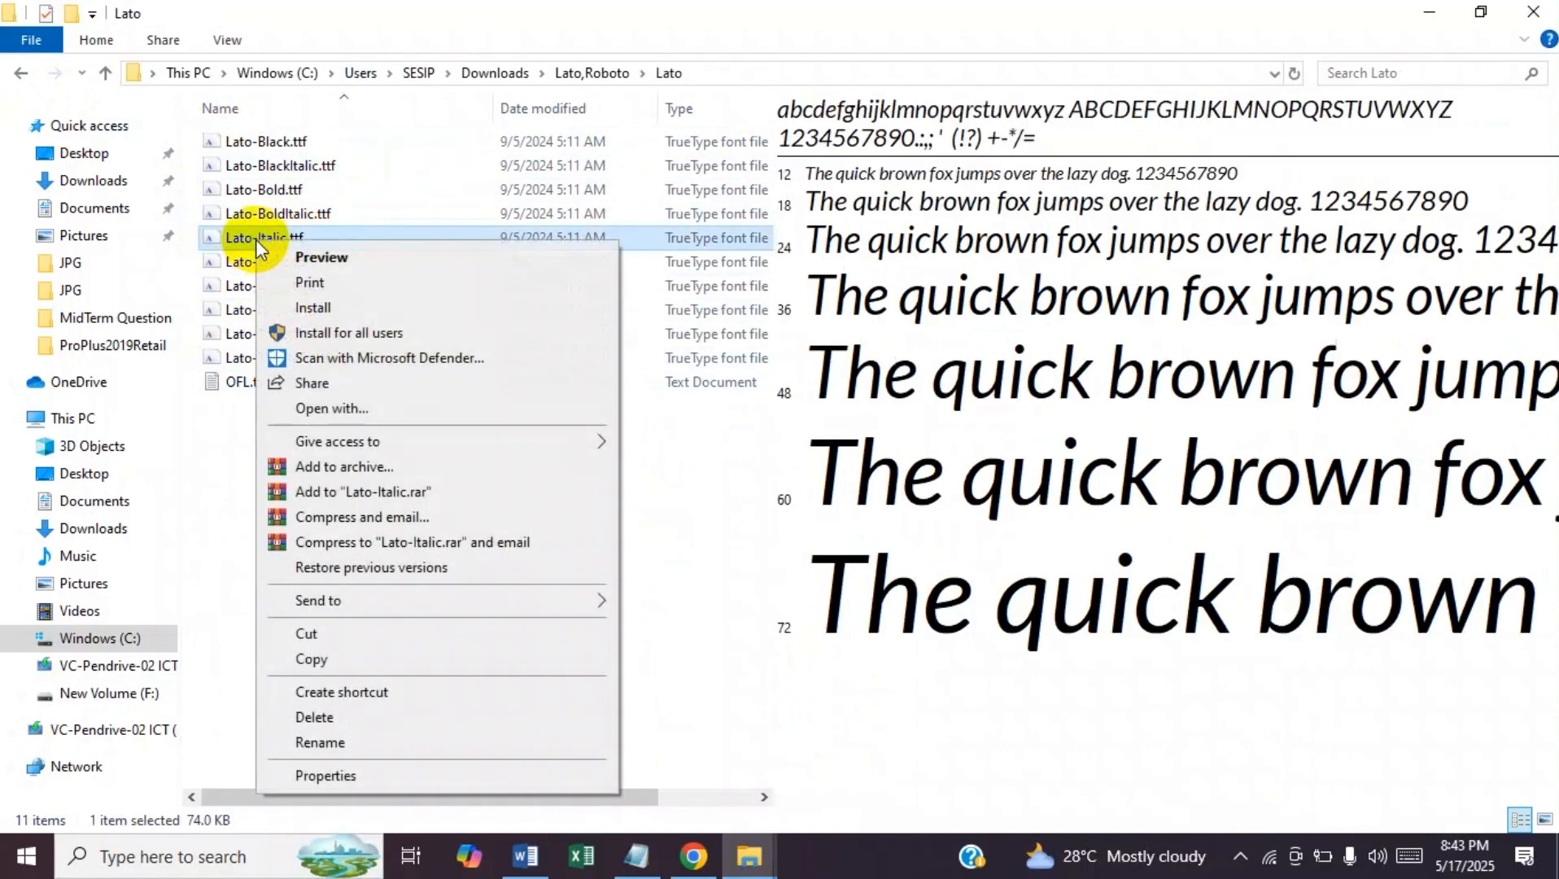
click(340, 333)
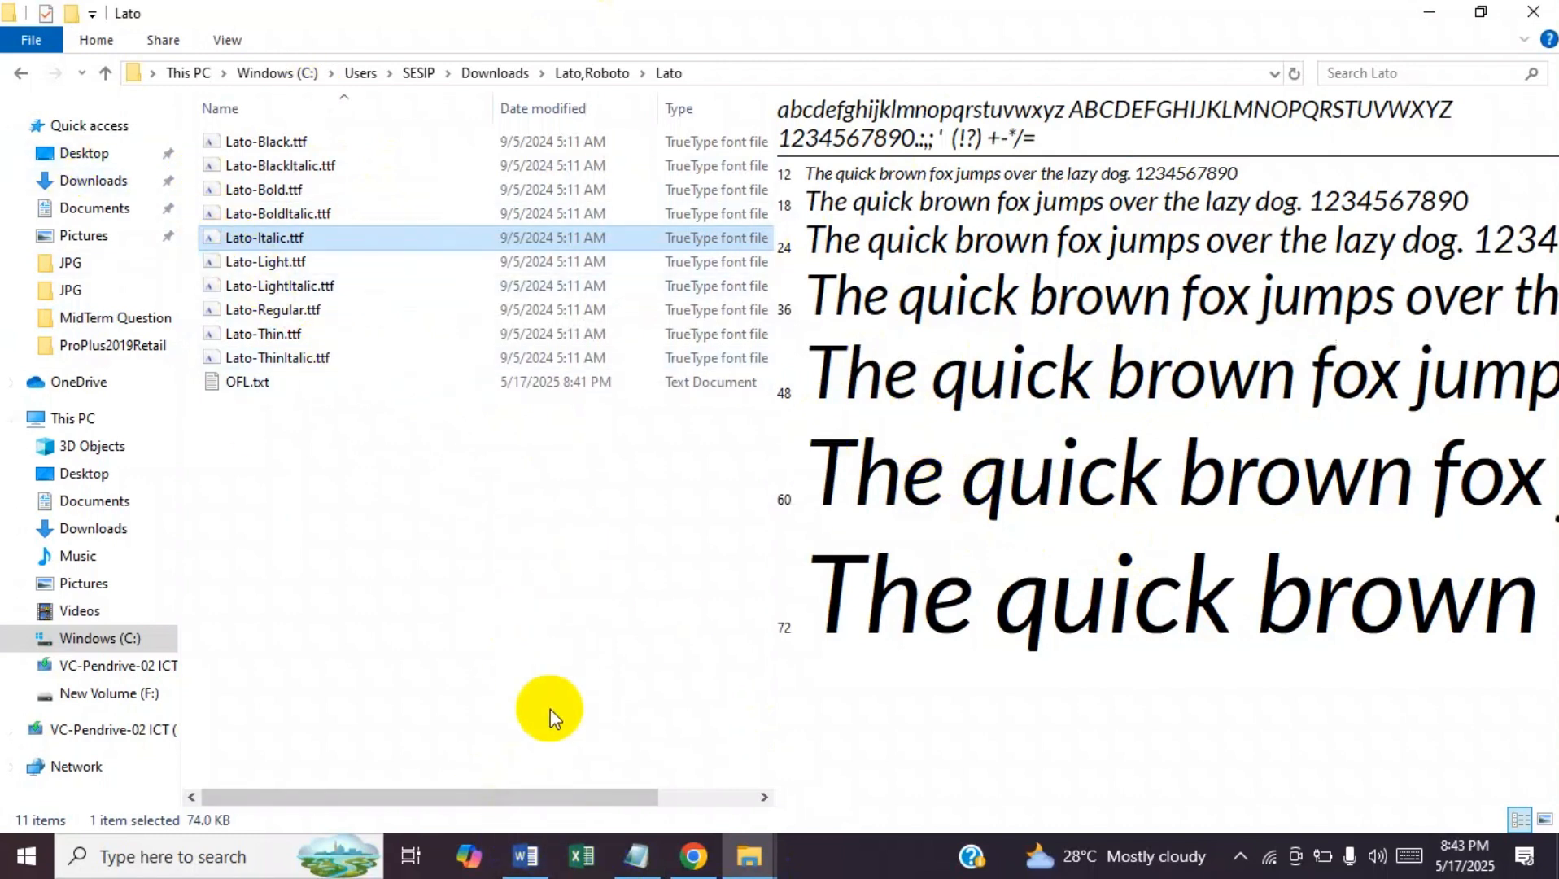
- Switch to Word, save and close AI Related Tools.docx, restart Word and reopen the document
click(527, 855)
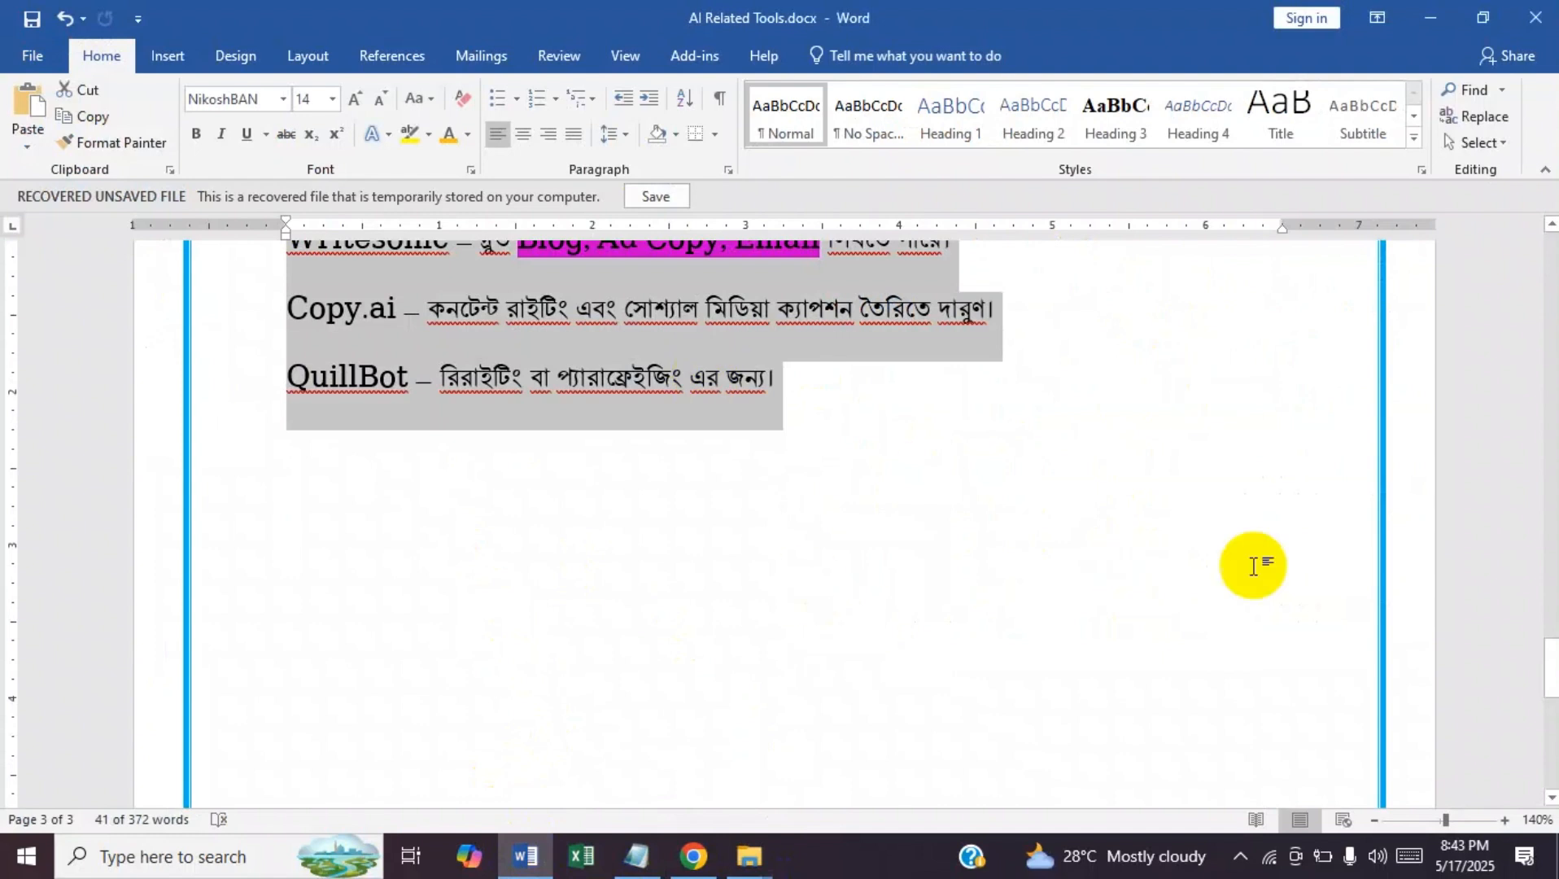
click(894, 407)
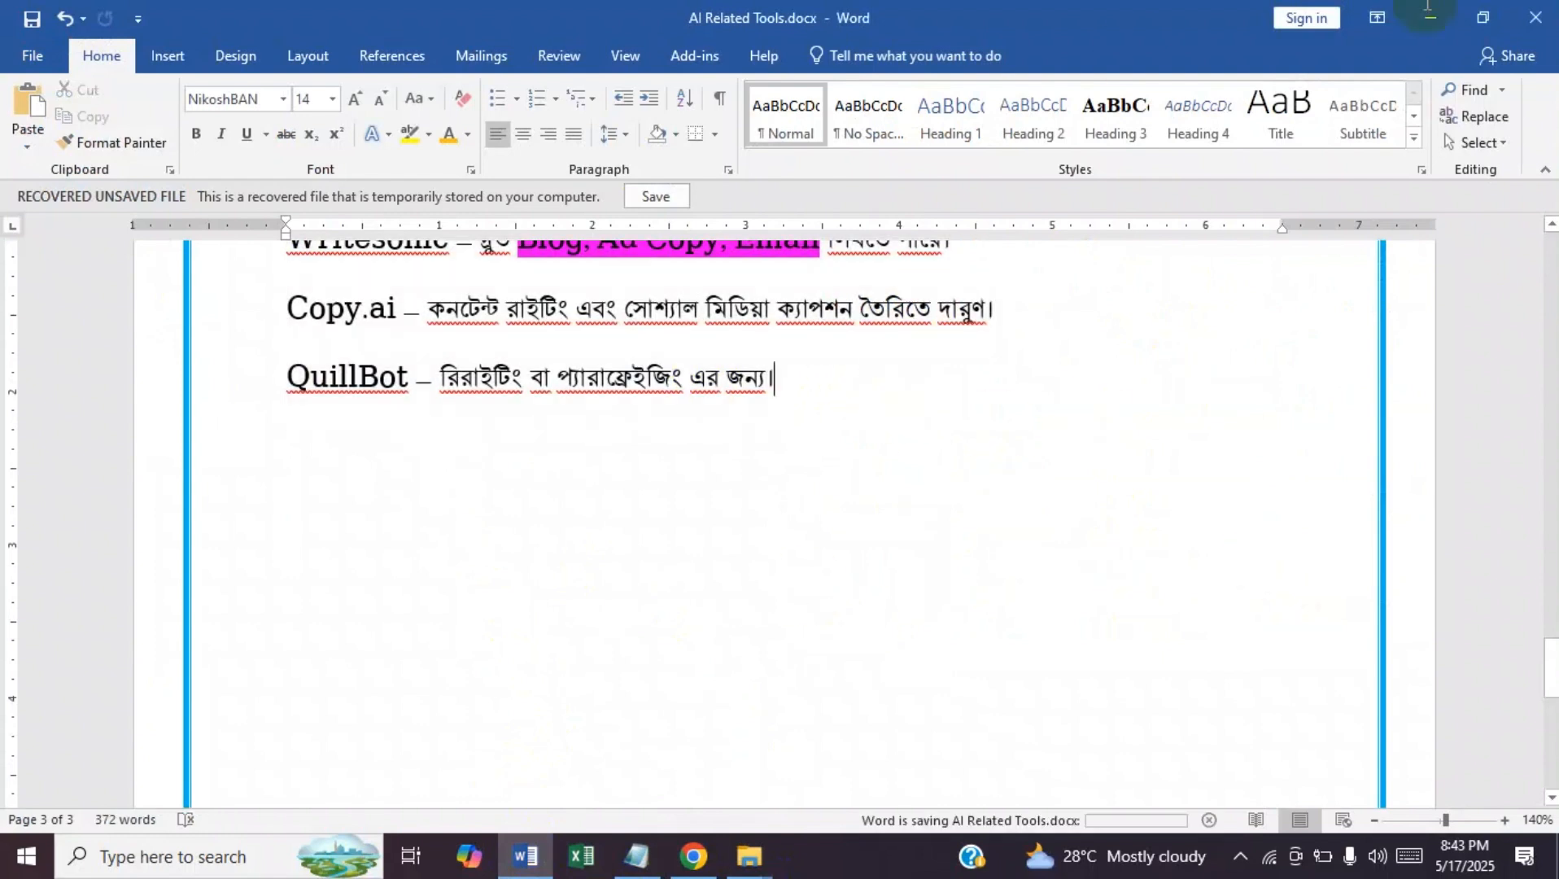
click(1529, 31)
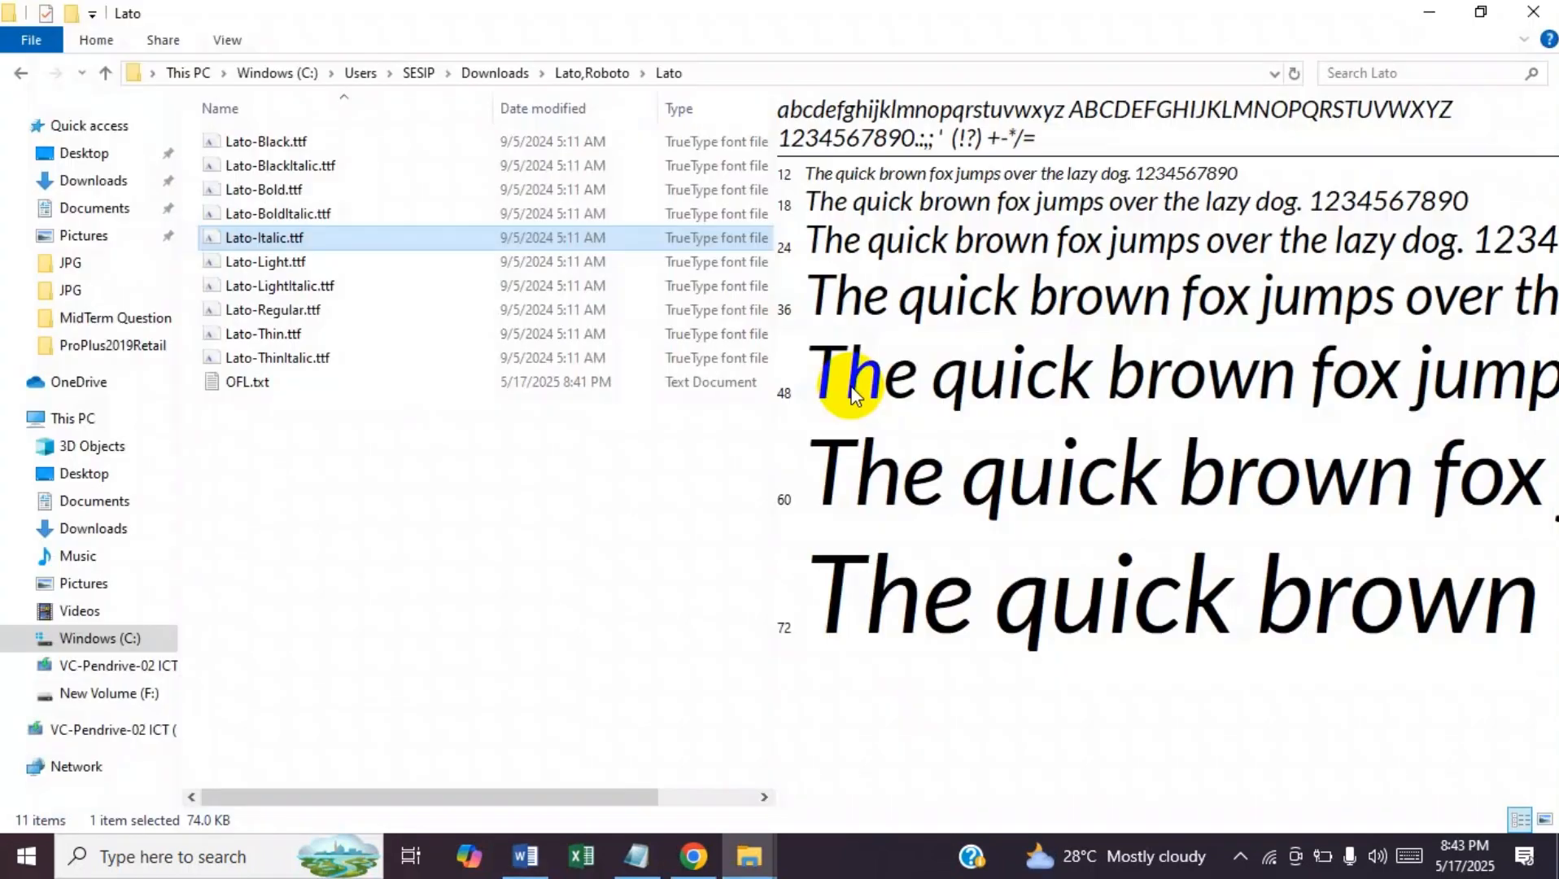
click(531, 850)
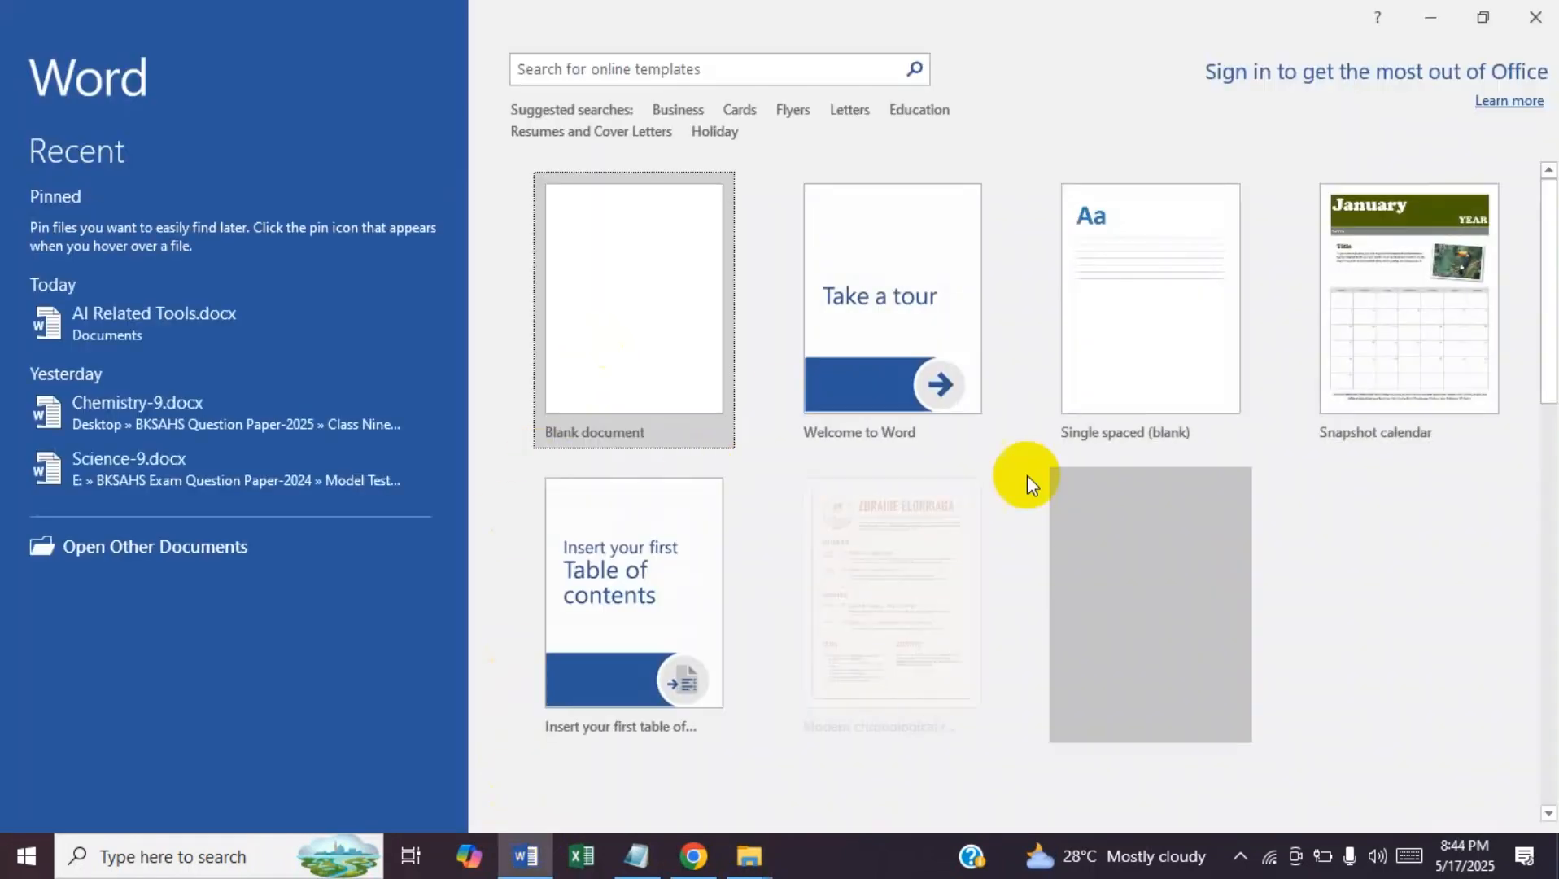
click(157, 317)
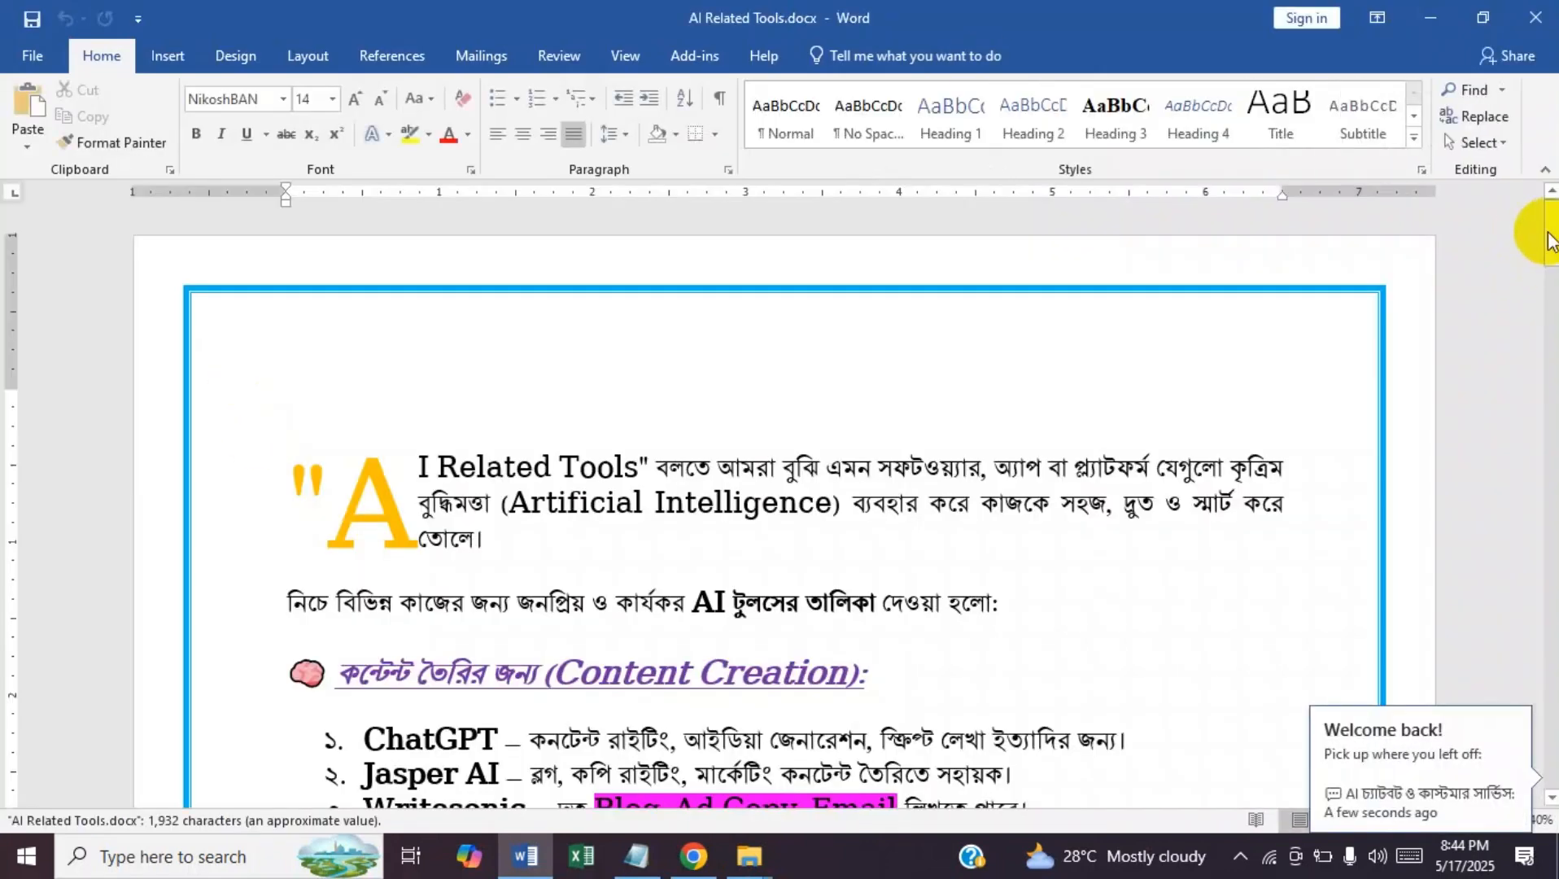
- Change the font of "Artificial Intelligence" in the opening paragraph to Roboto
drag(1552, 233, 1551, 248)
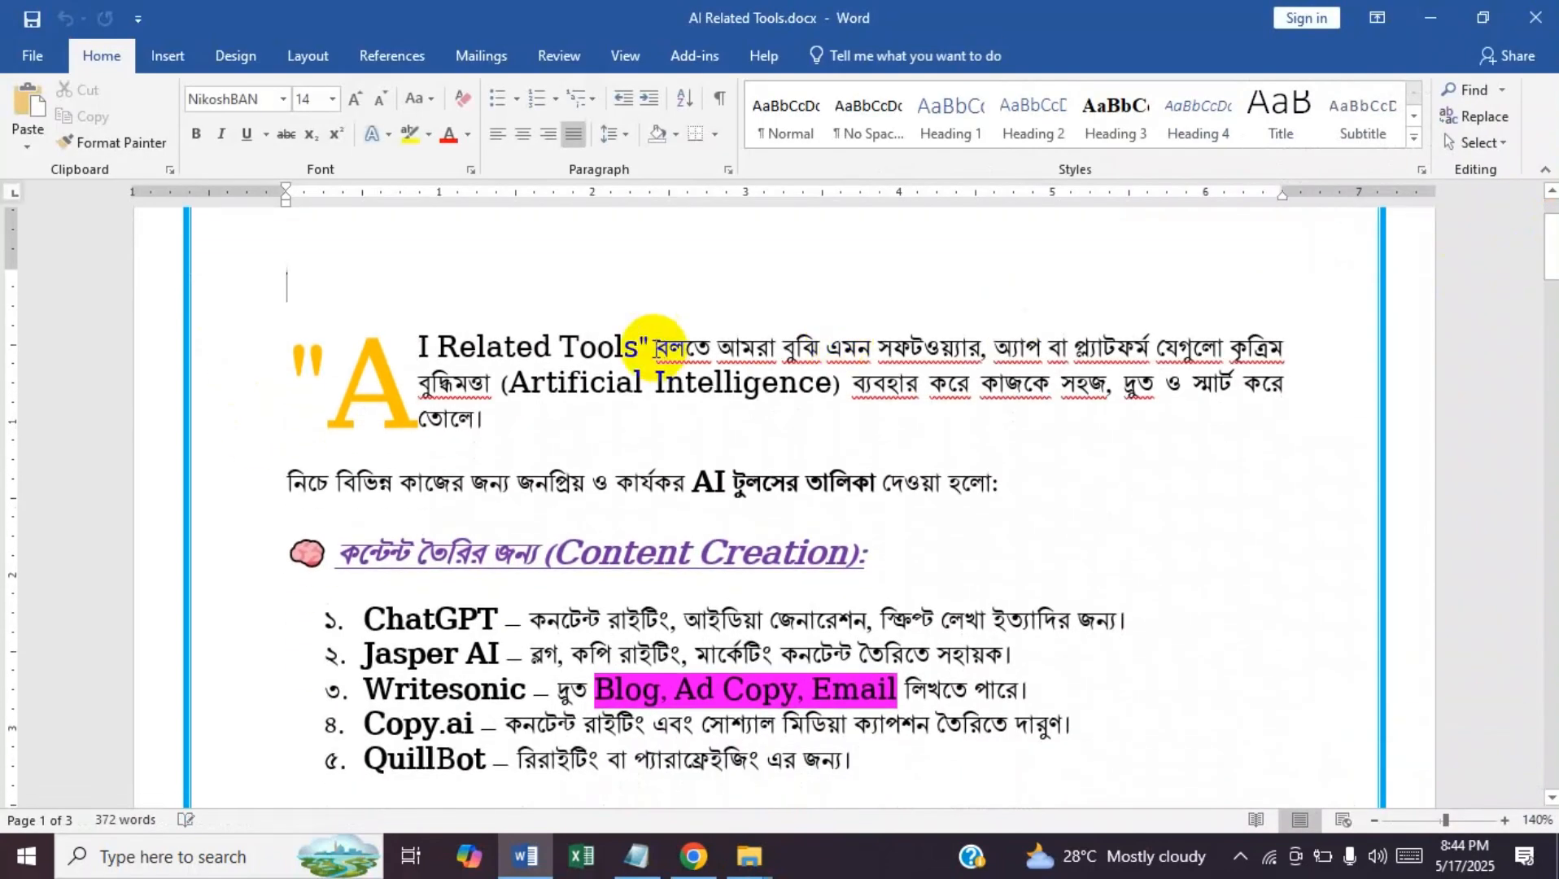
drag(504, 385, 762, 385)
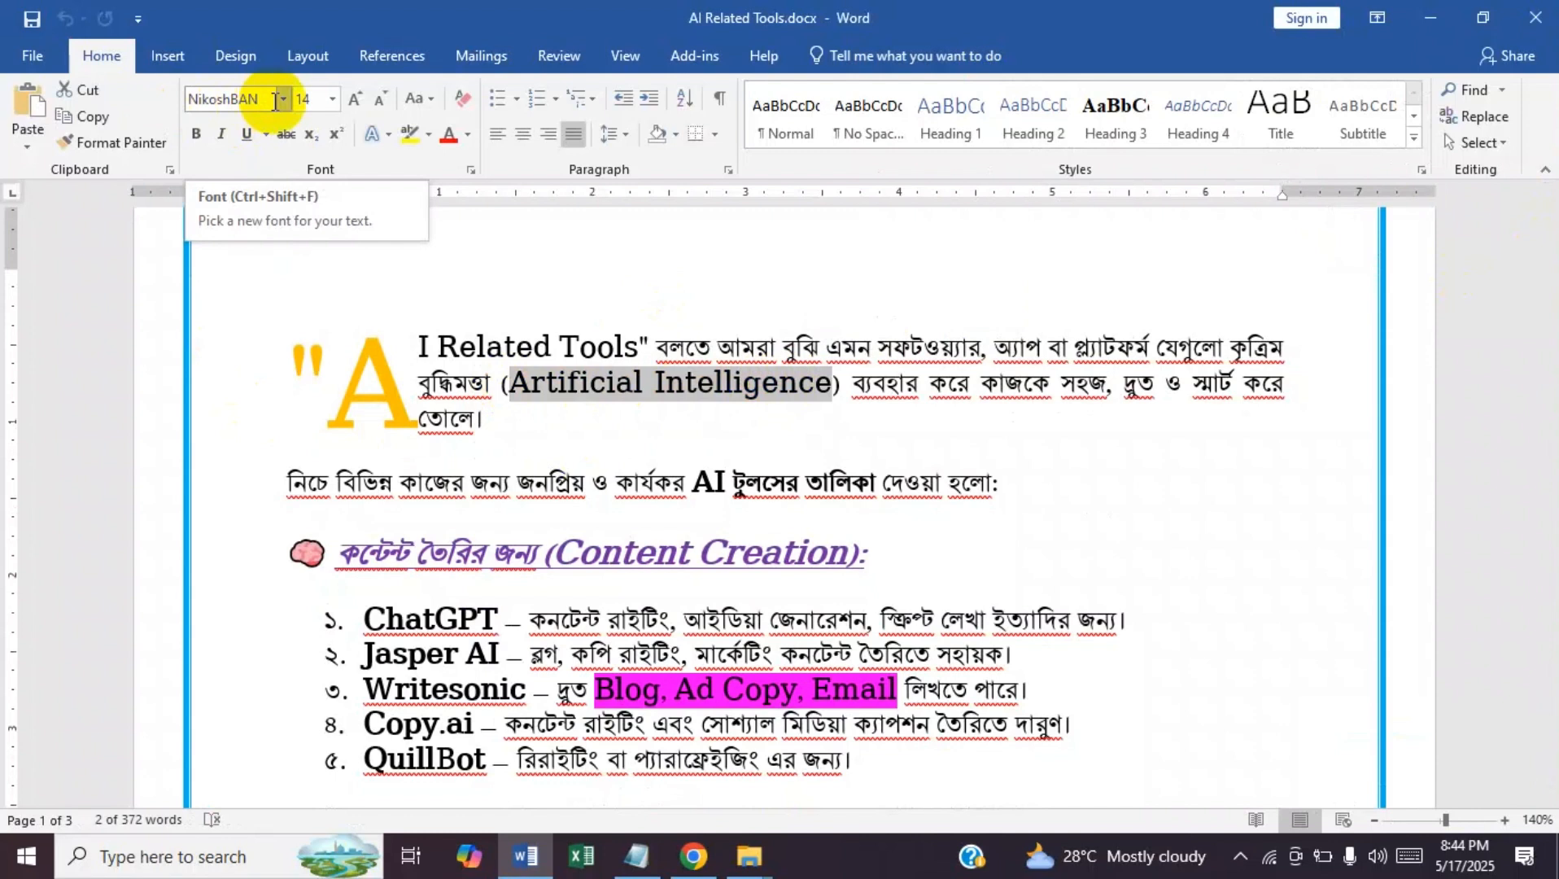
click(257, 99)
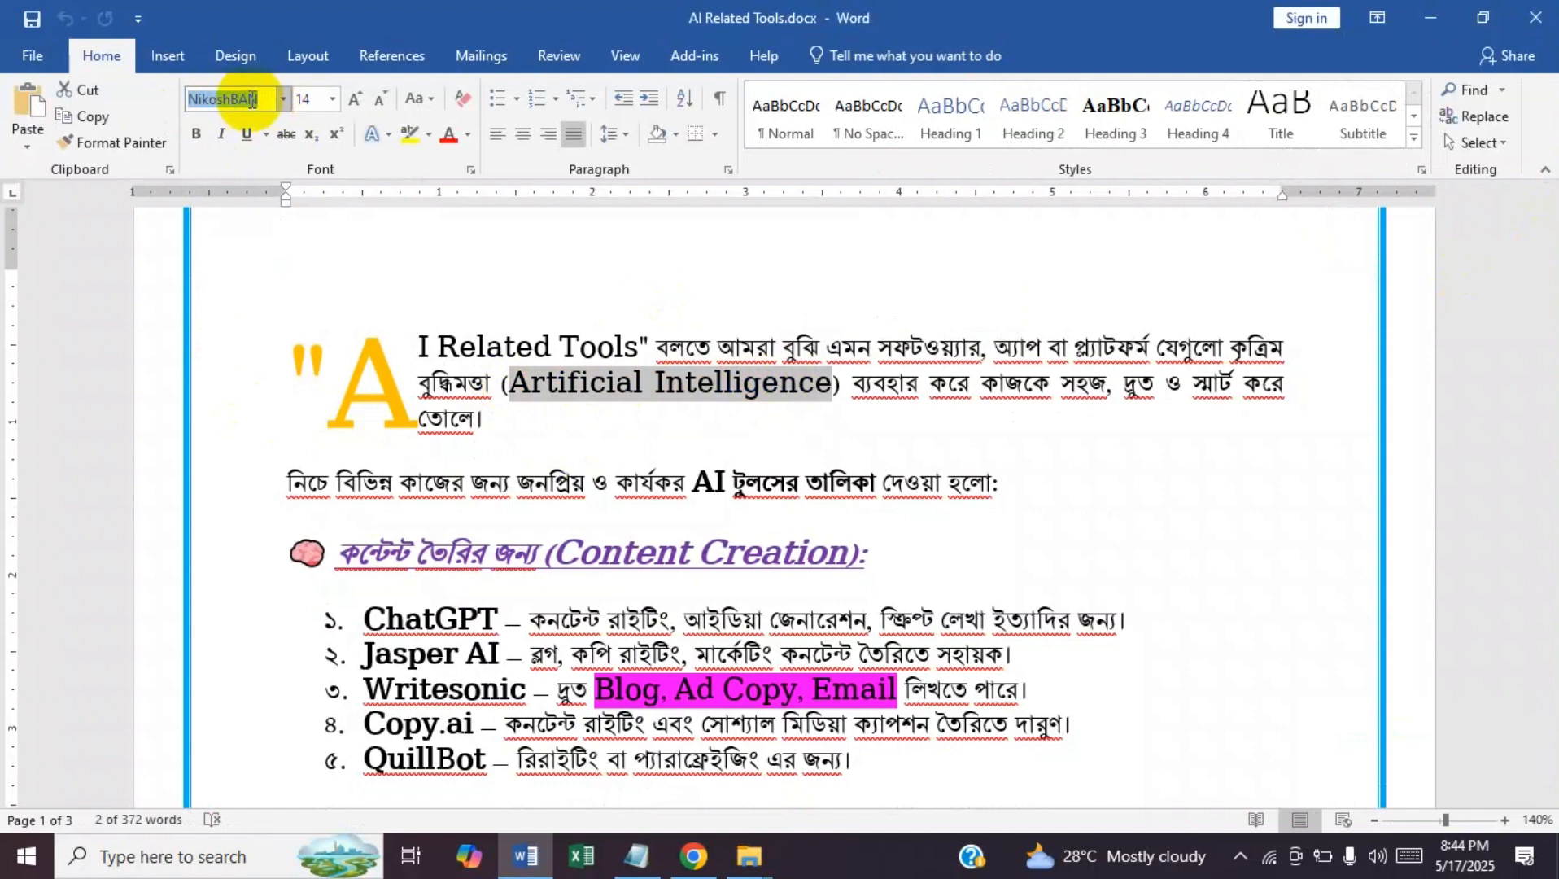
text(Roboto)
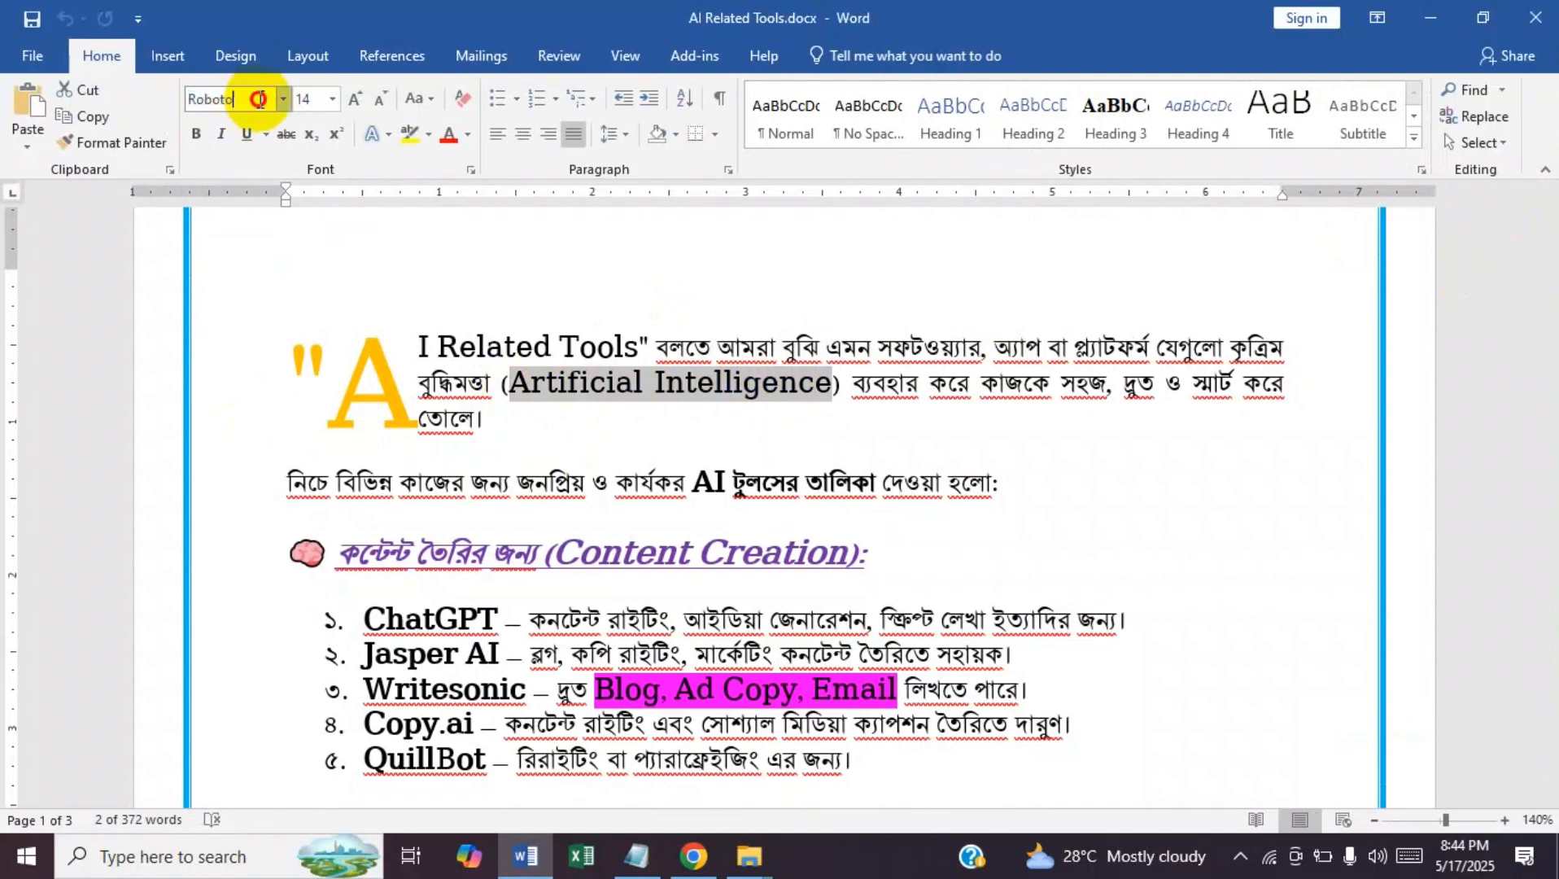
key(Return)
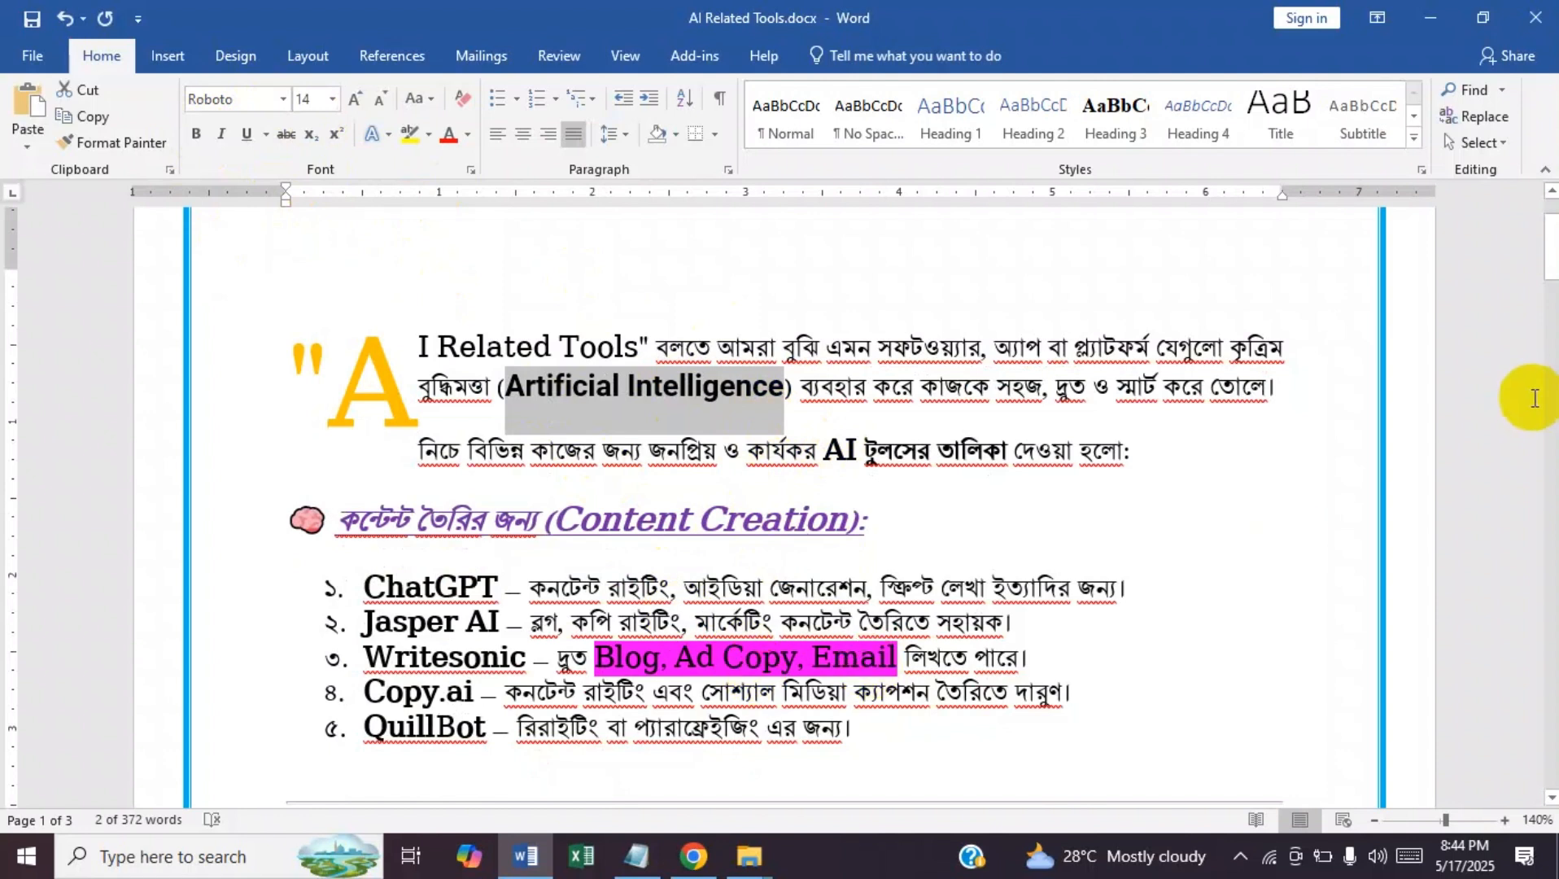
- Set the font of "ChatGPT" in the Content Creation list to Lato
scroll(1547, 259, down, 3)
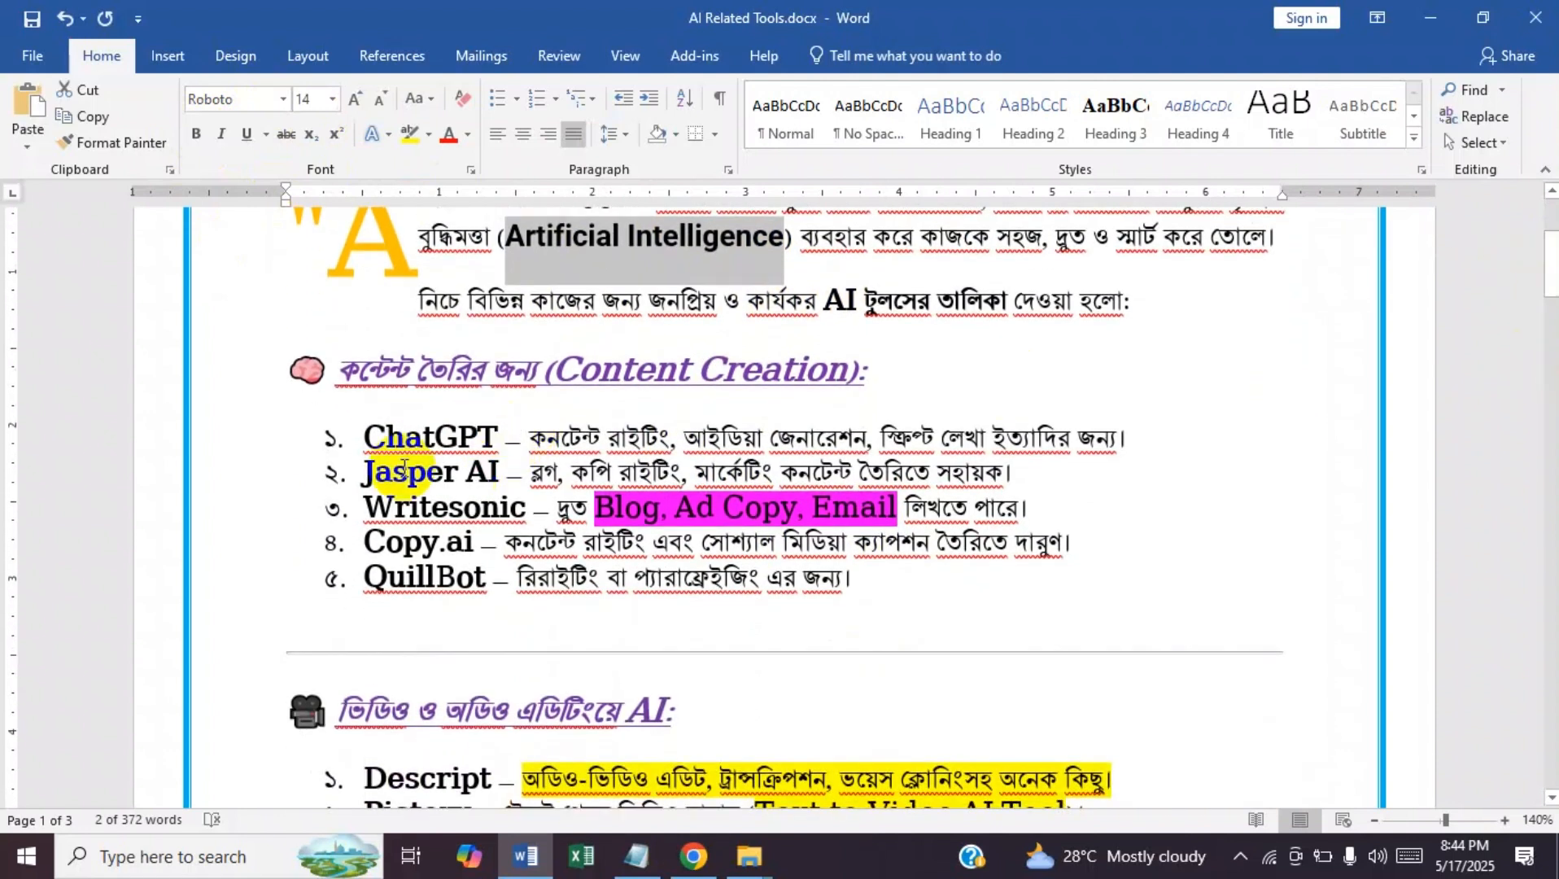
drag(365, 436, 505, 431)
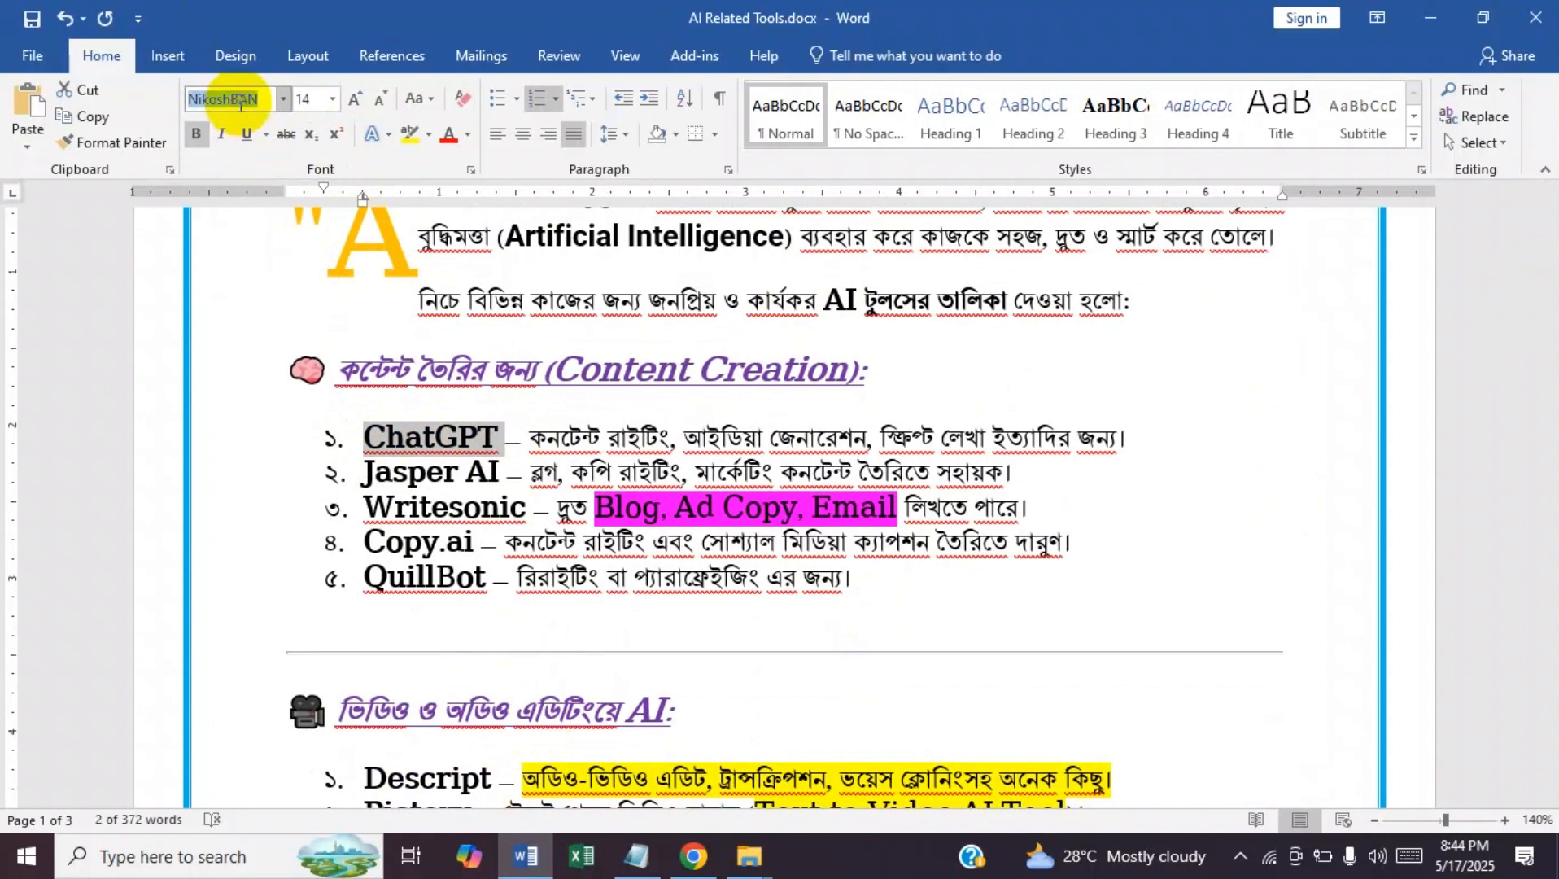
text(Lato)
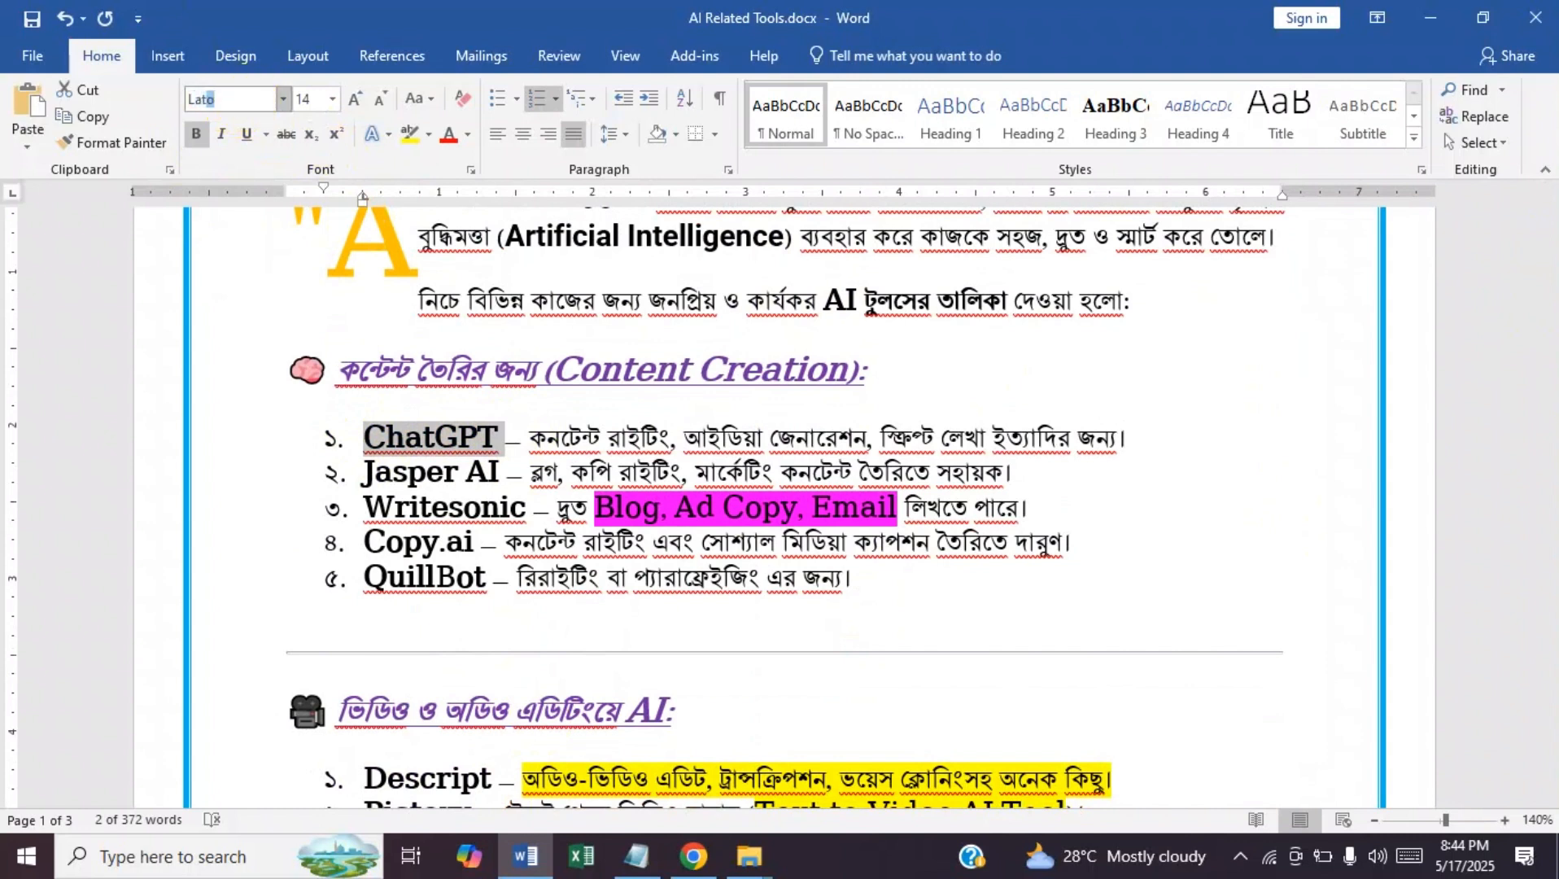
key(Return)
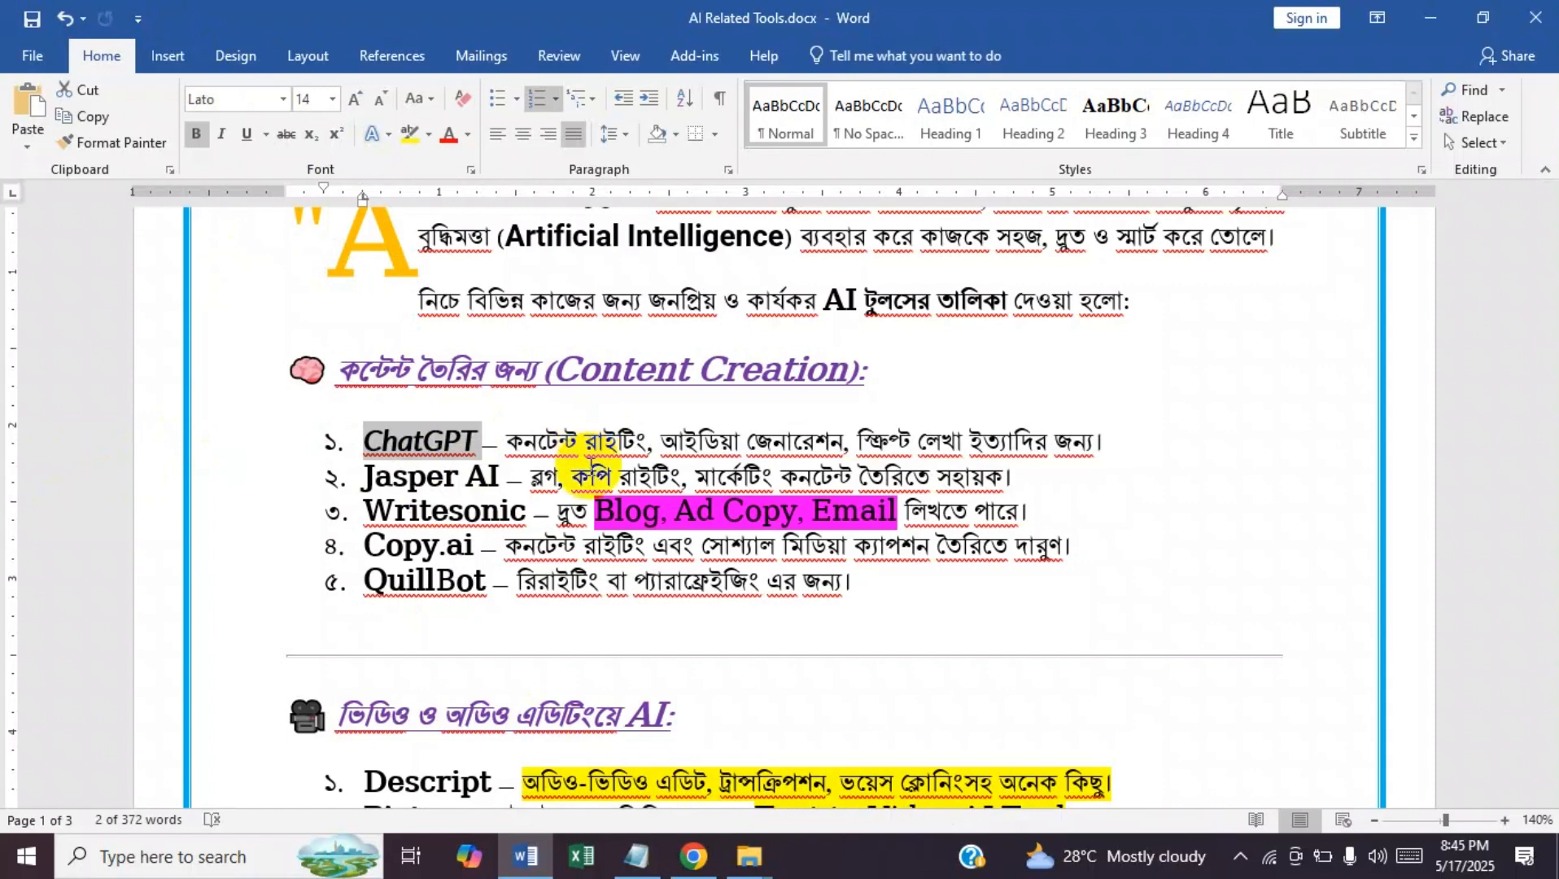
click(650, 858)
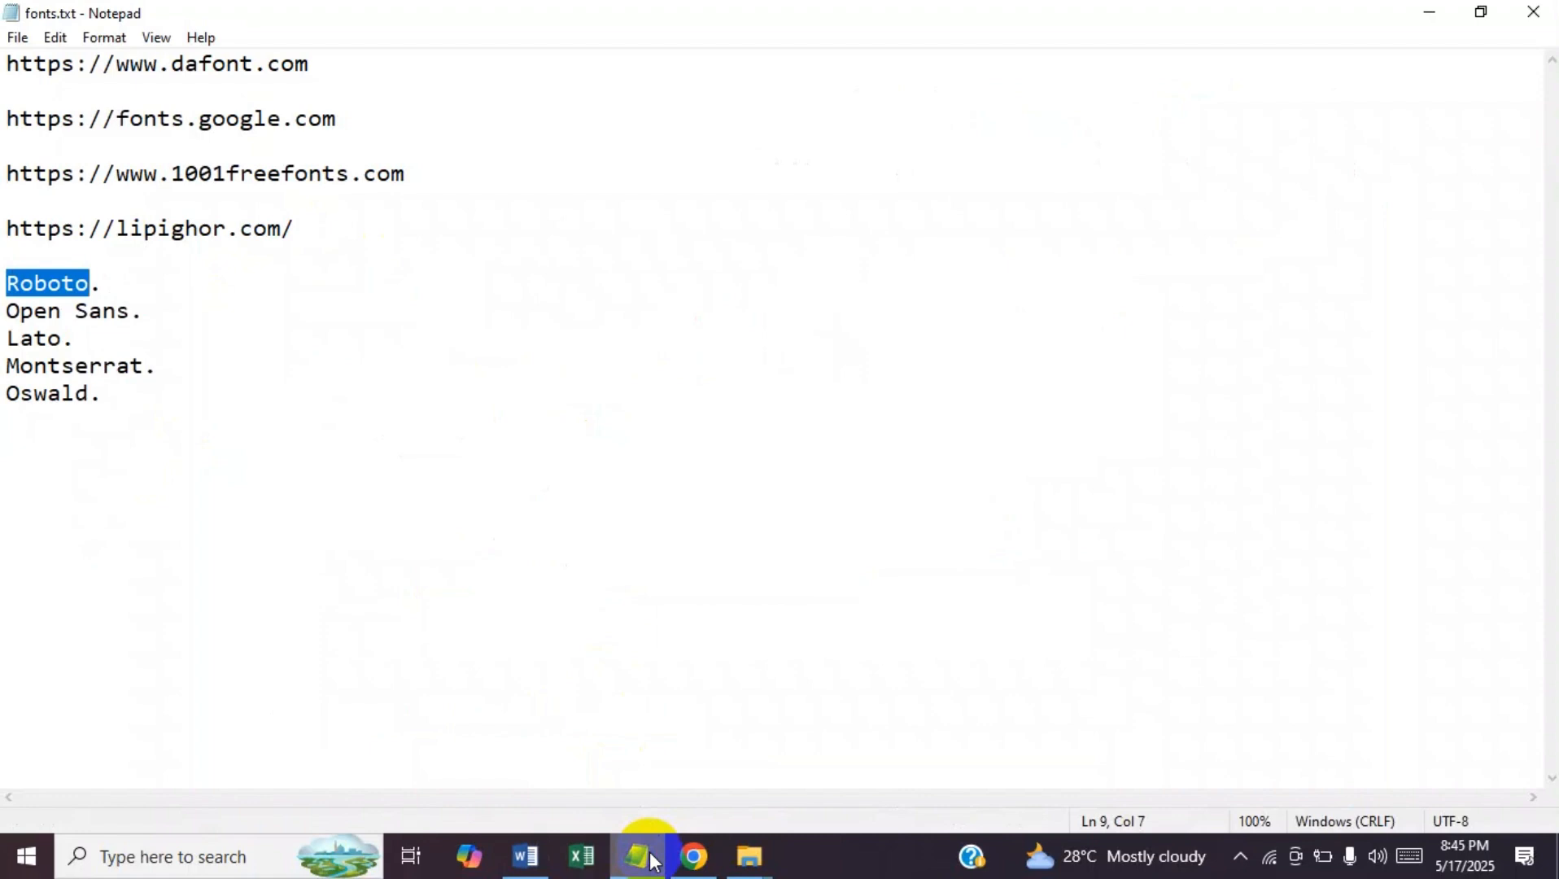
drag(309, 63, 4, 56)
key(ctrl+c)
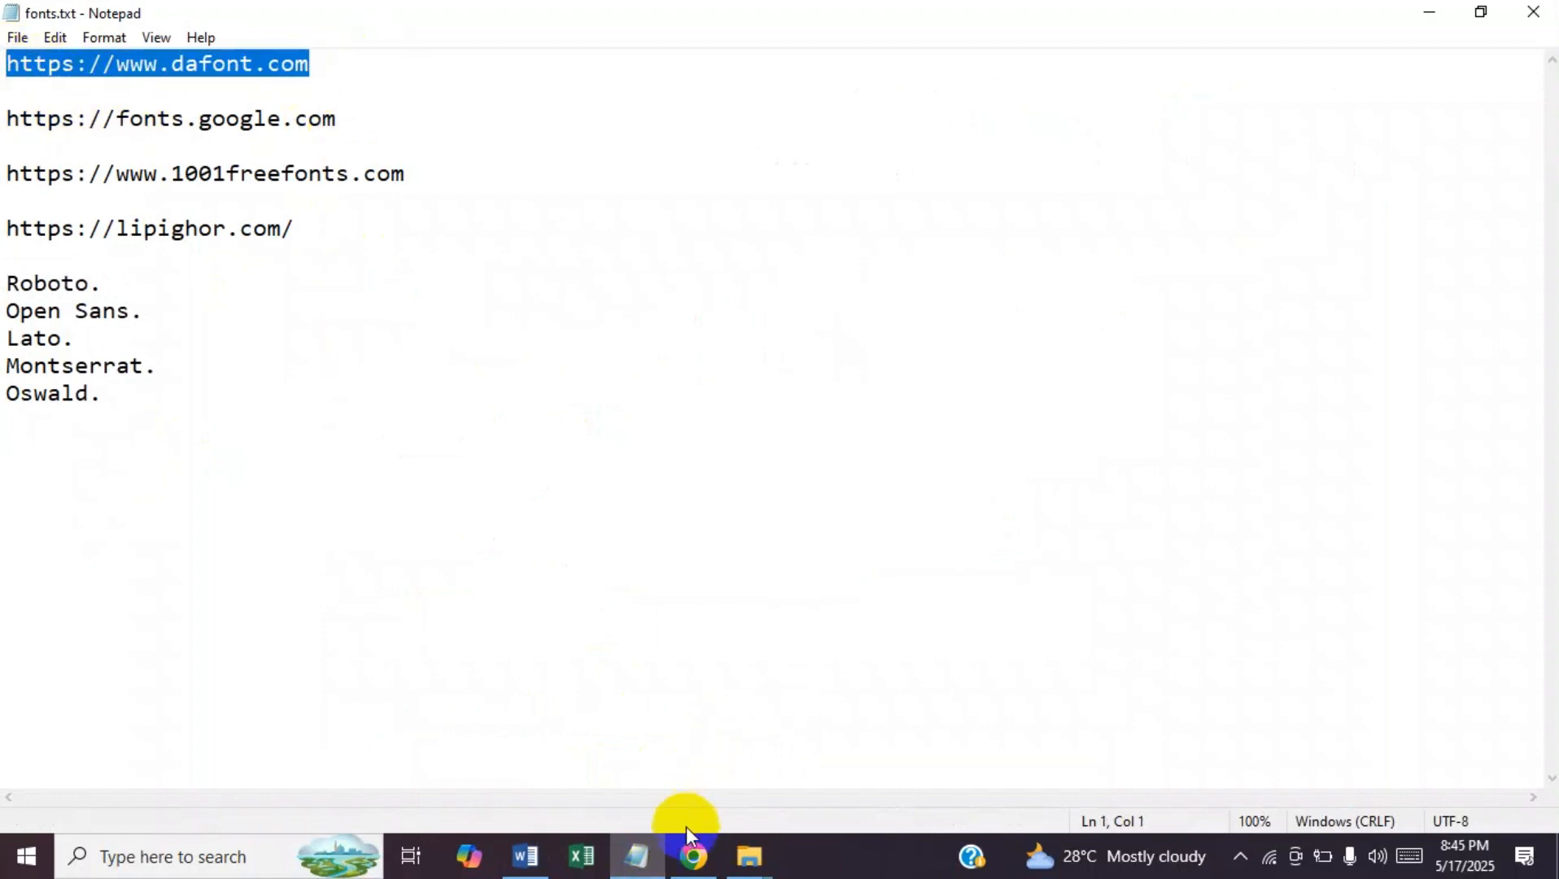
click(692, 856)
click(333, 23)
key(ctrl+v)
key(Return)
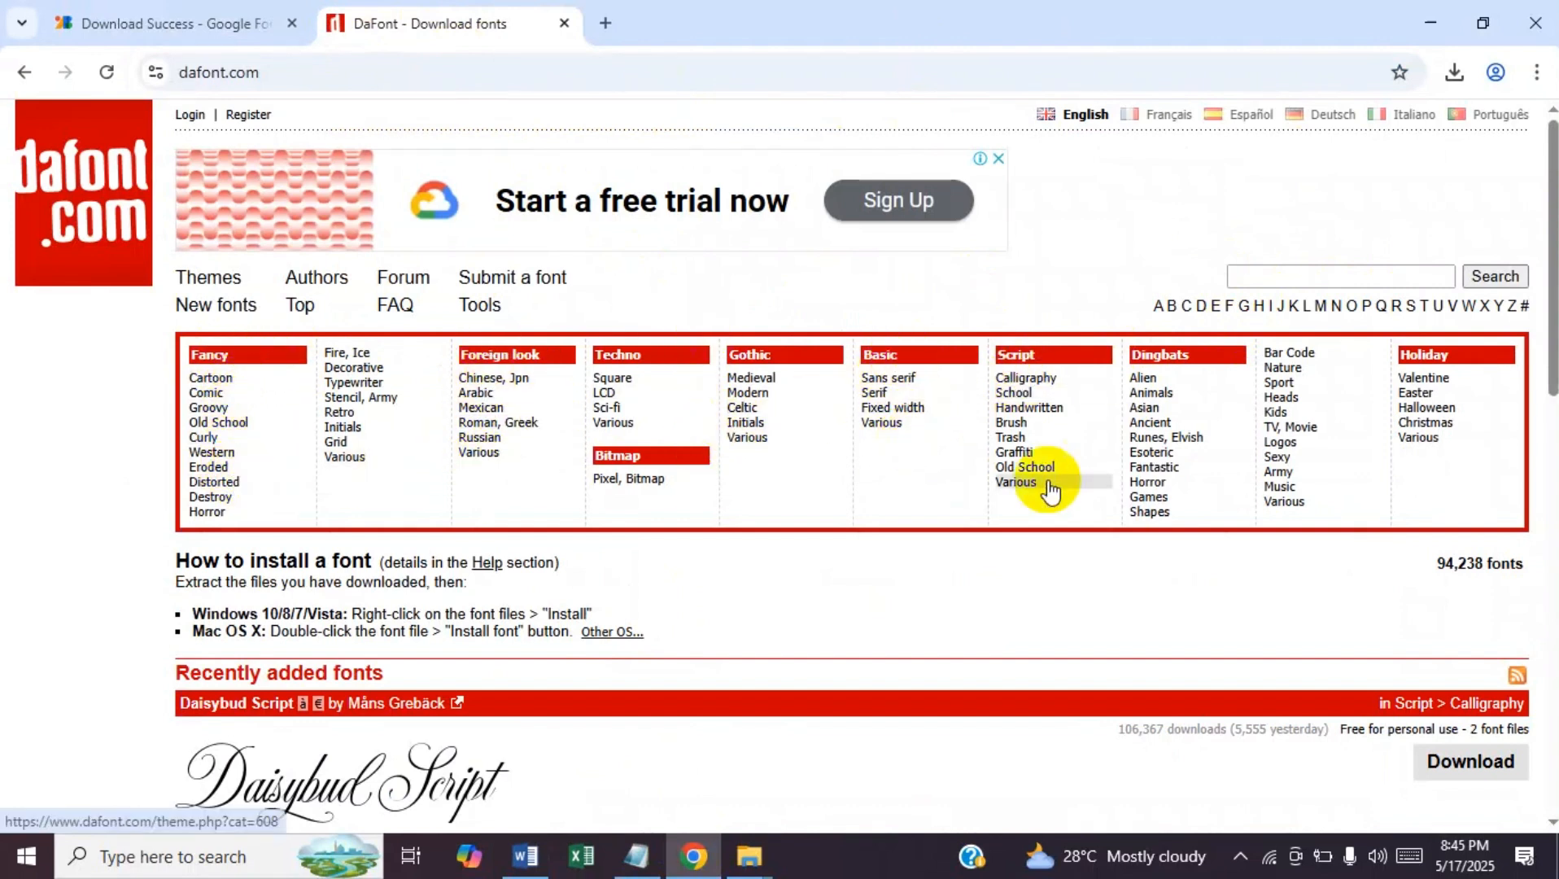
- Browse DaFont's Script > Calligraphy category and download the Sakitu Baelah Clean font
click(1029, 378)
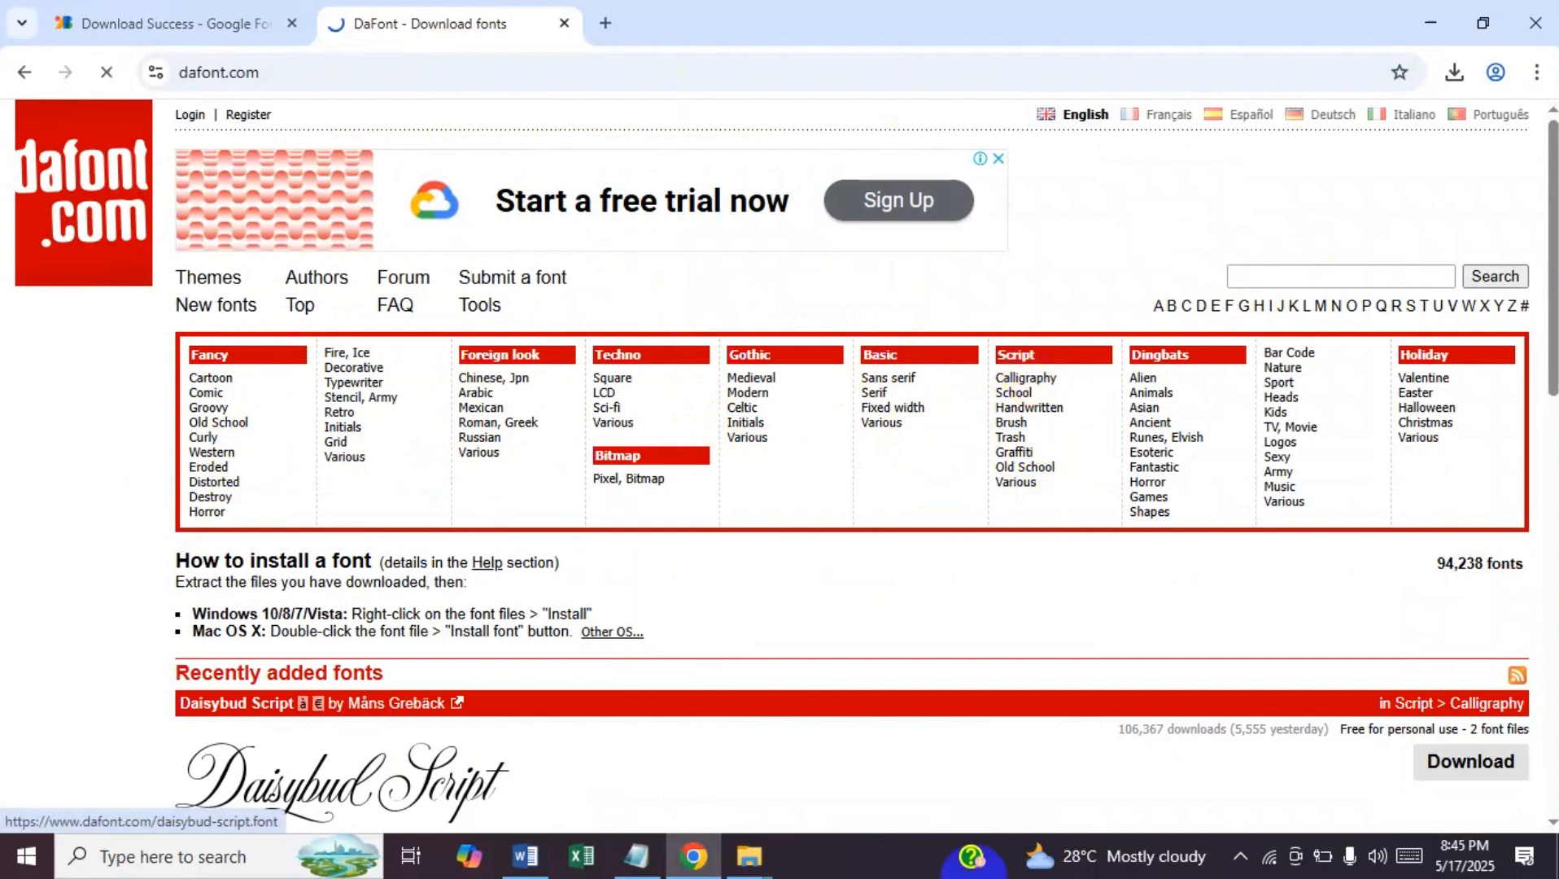
drag(1552, 159, 1553, 232)
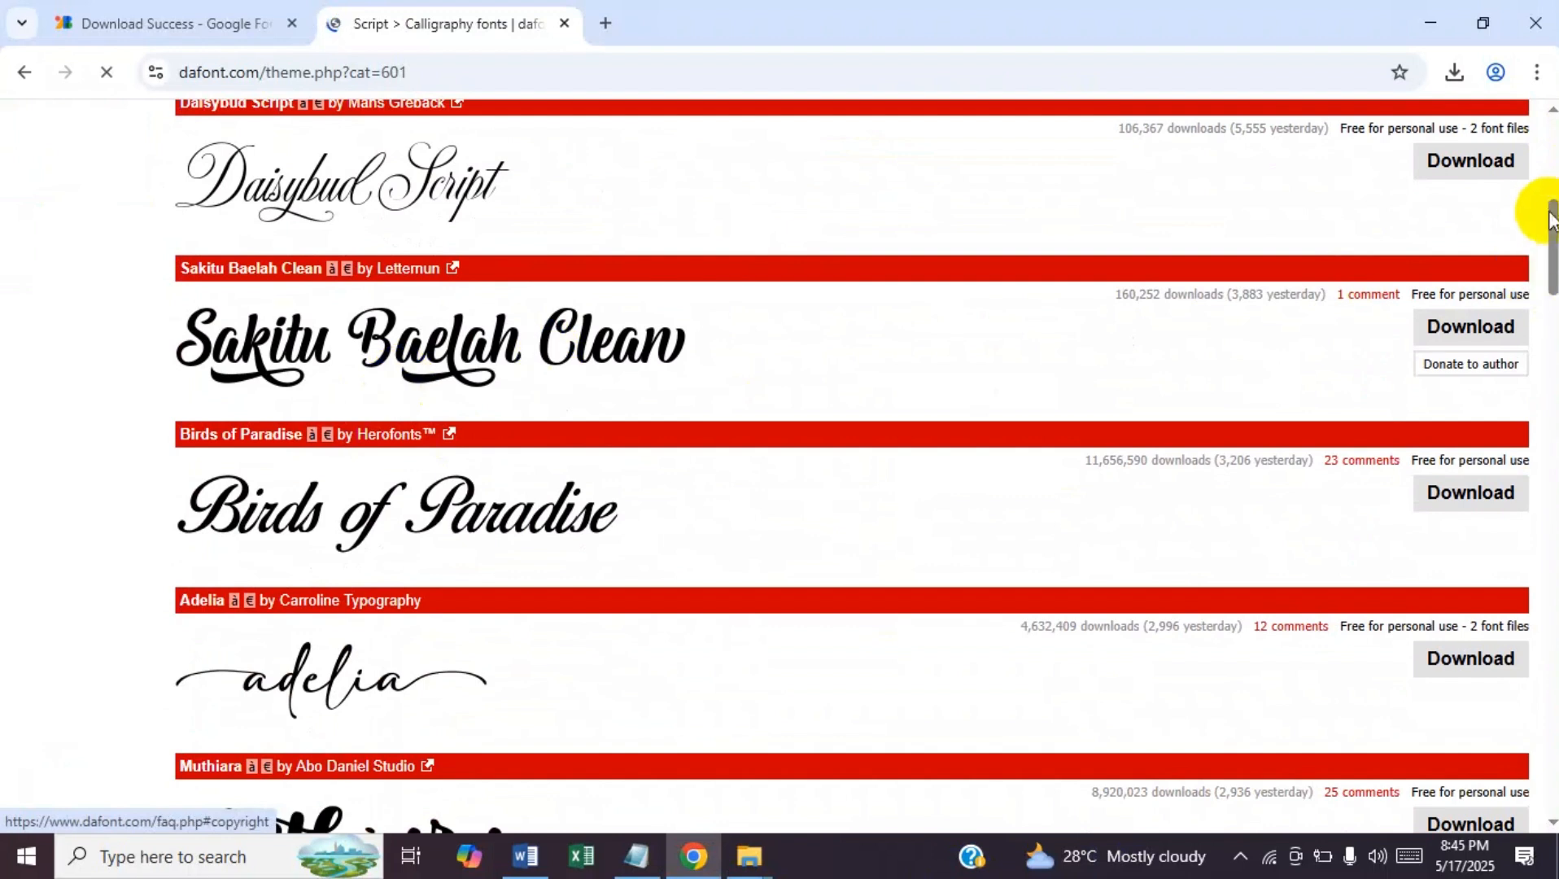
drag(1552, 275, 1553, 288)
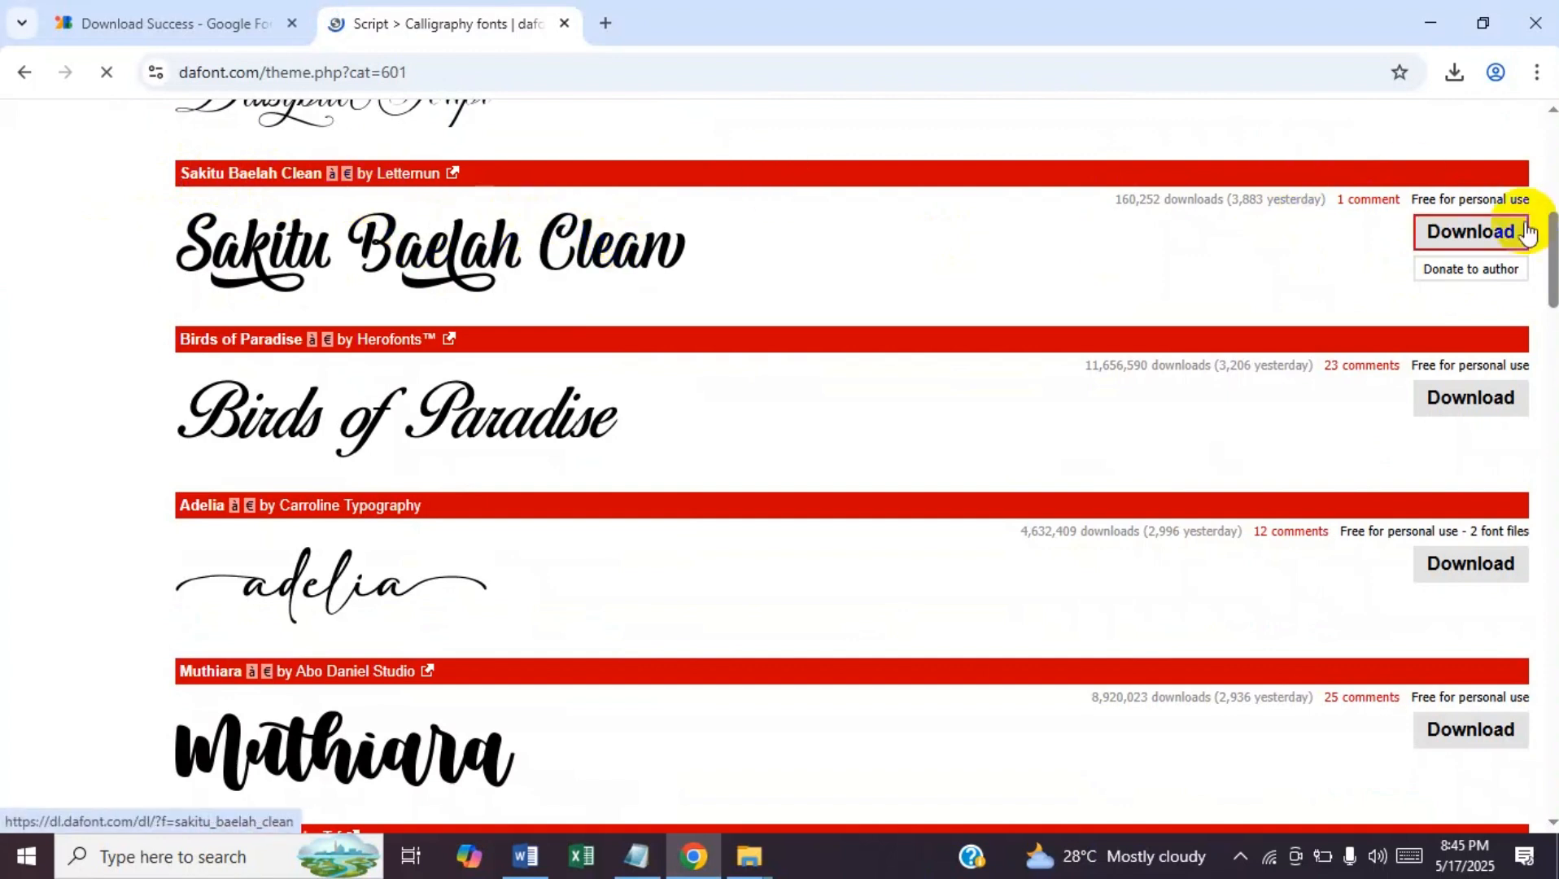
click(1482, 257)
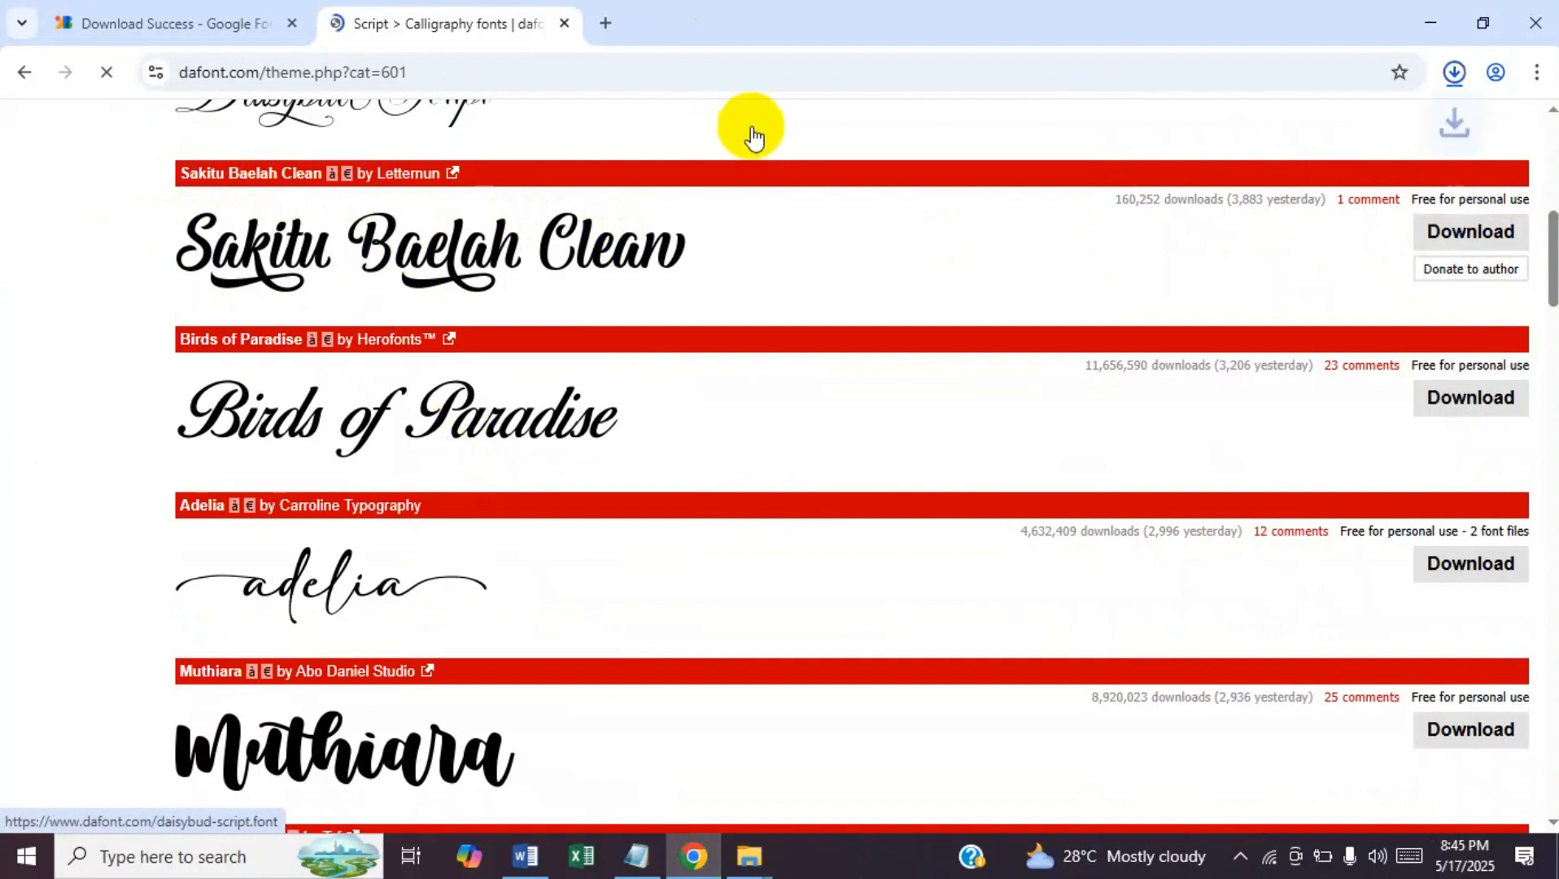
- Show the downloaded sakitu_baelah_clean.zip in its folder and extract the archive there
click(1454, 72)
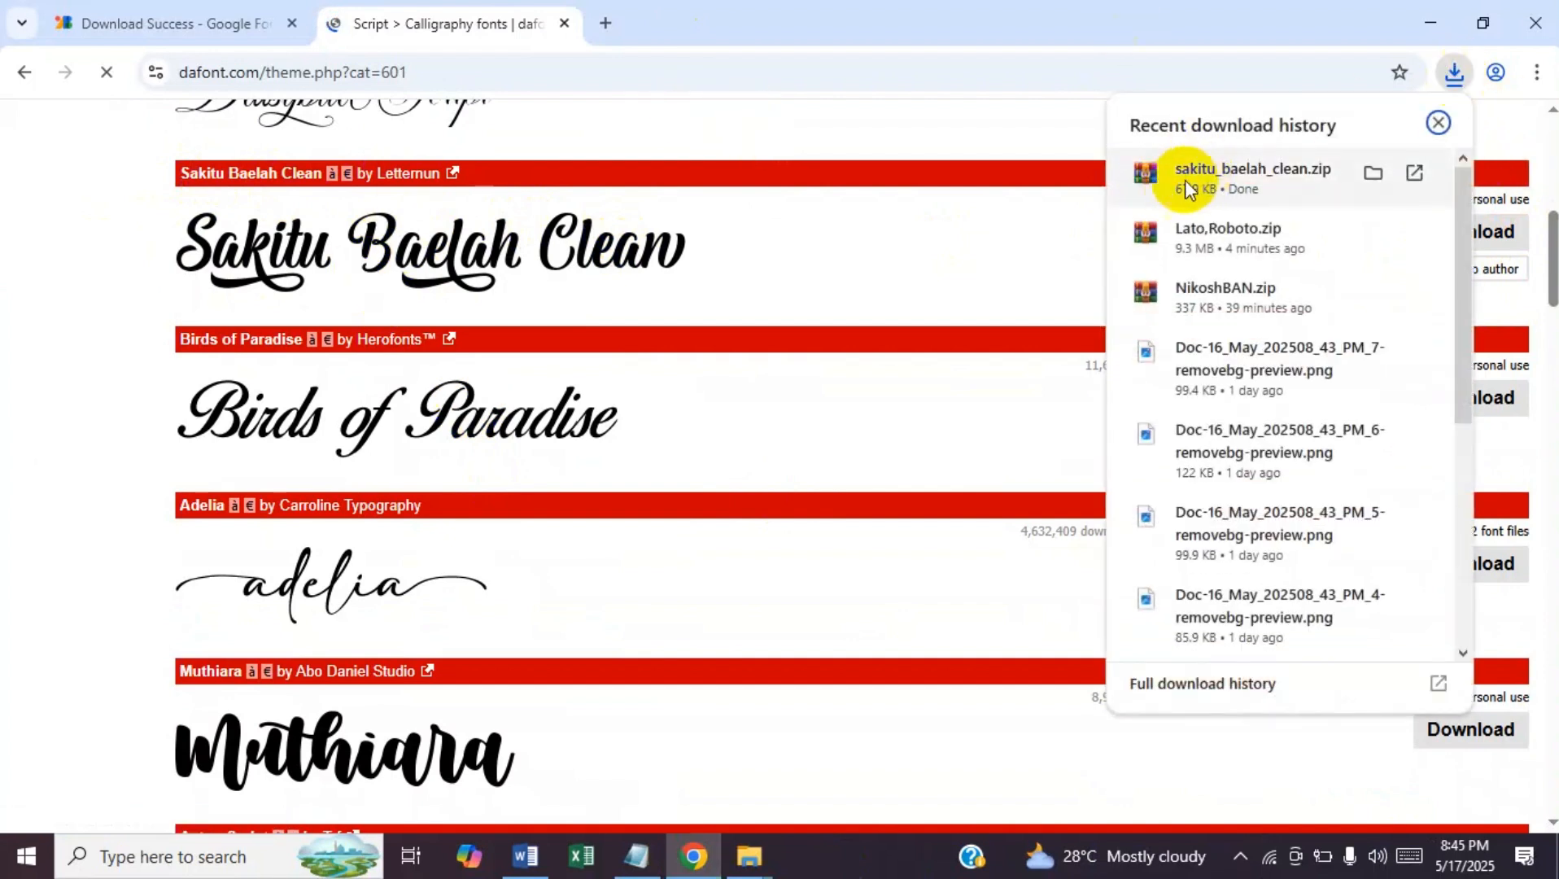
click(1373, 173)
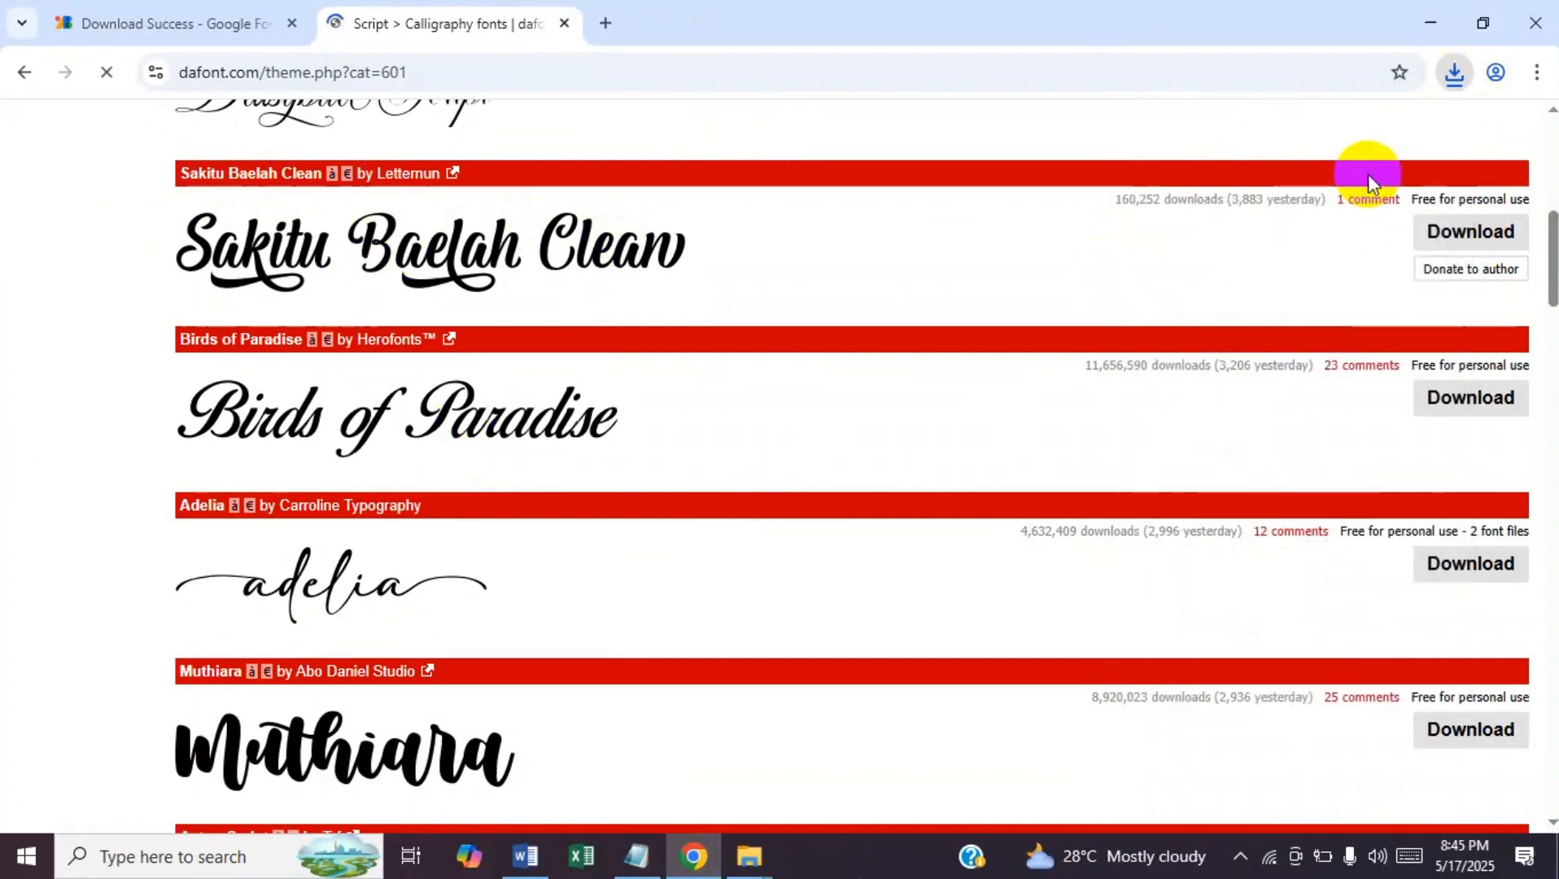
right_click(355, 273)
click(425, 371)
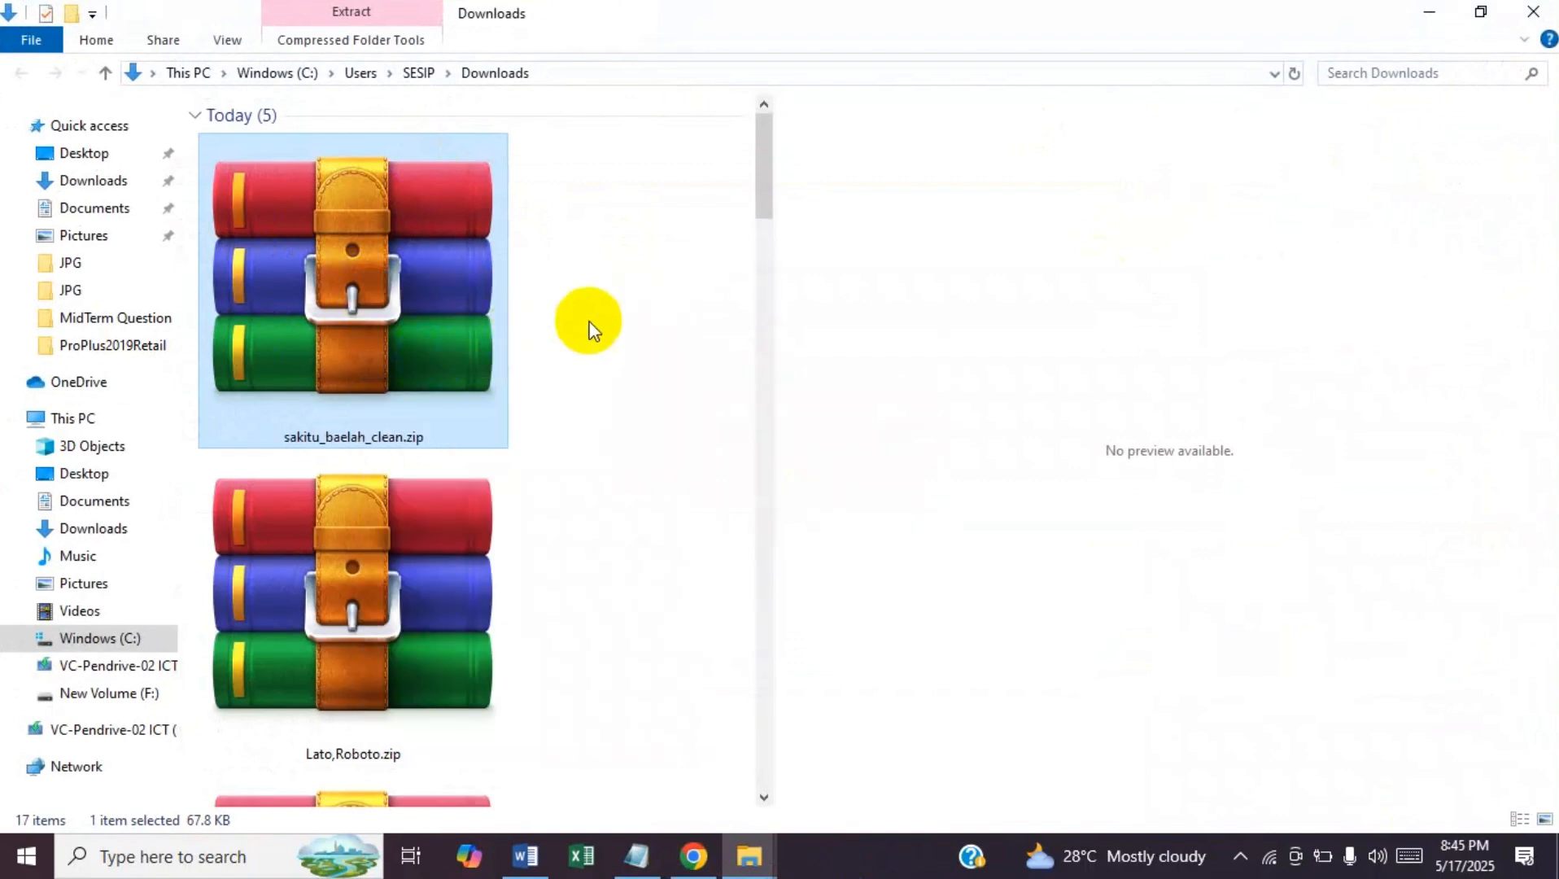
right_click(392, 268)
click(445, 320)
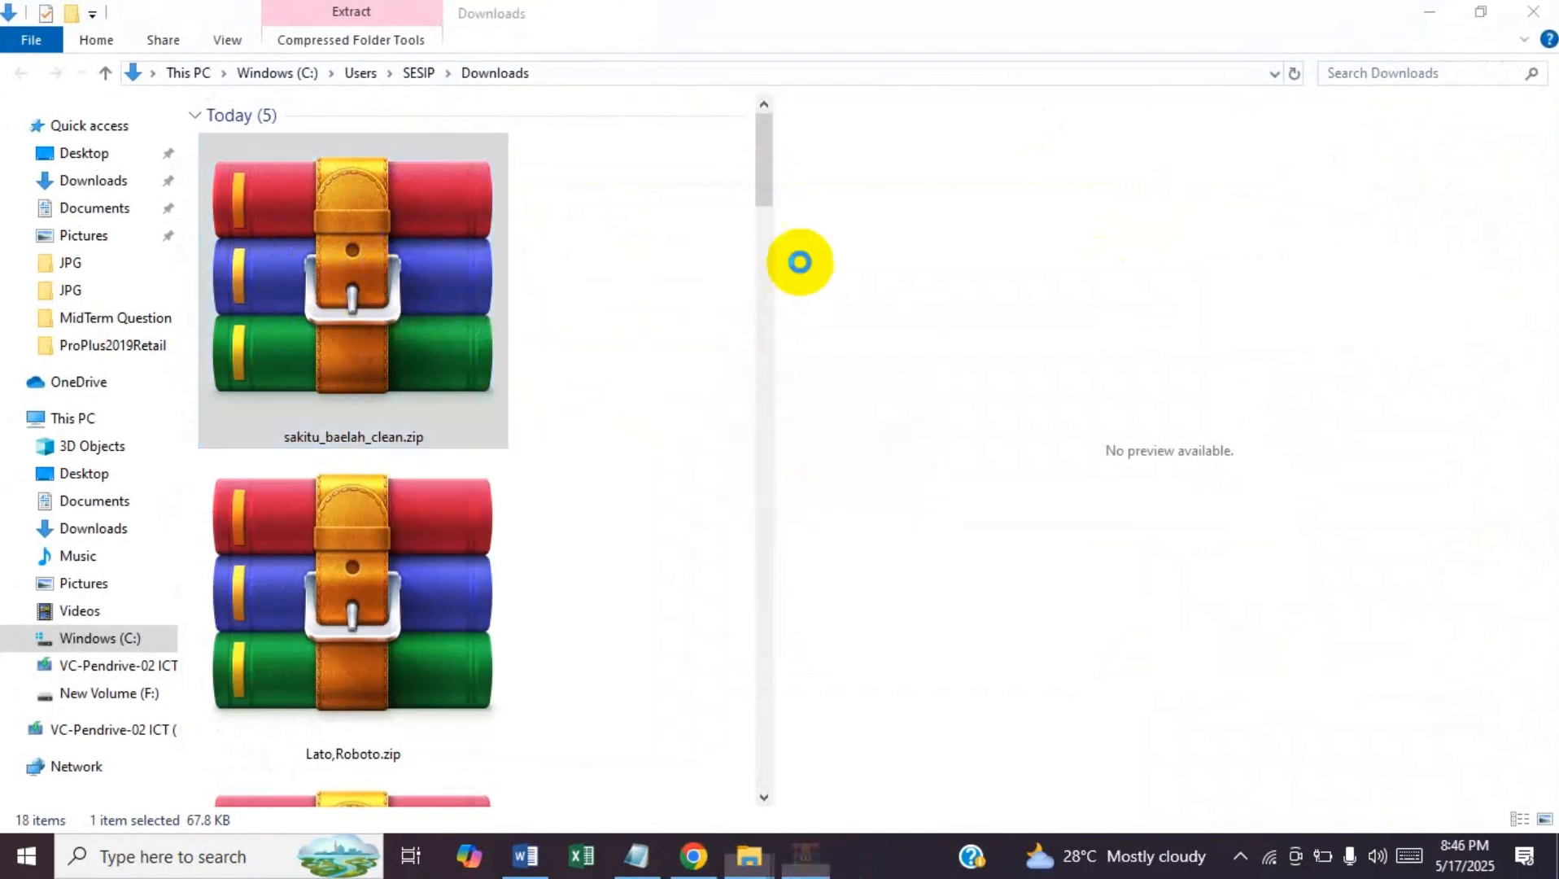
click(843, 682)
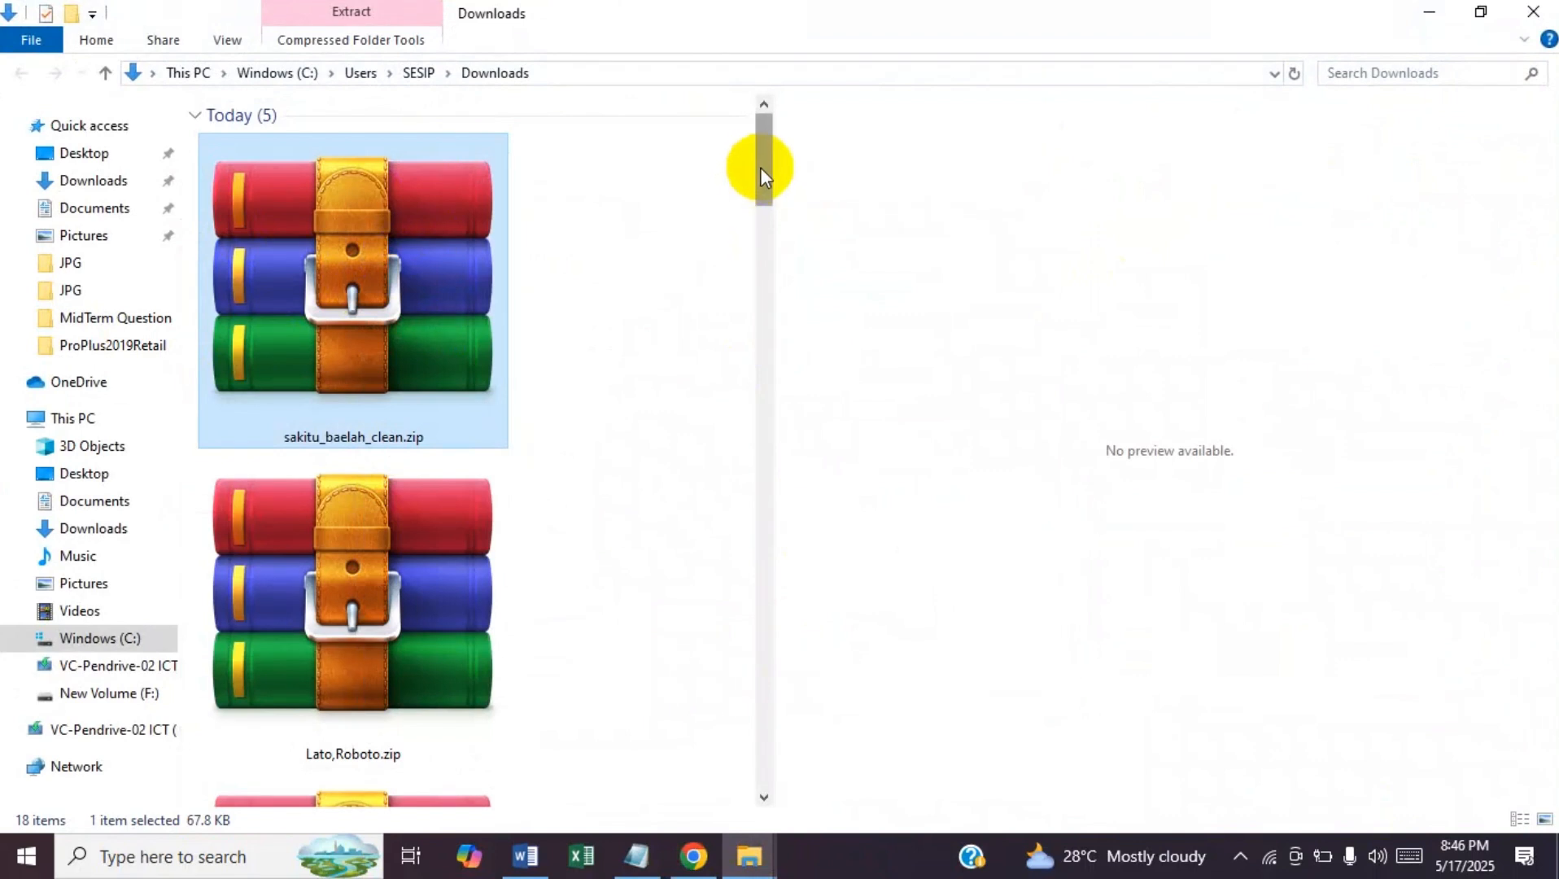
- Install Sakitu Baelah Clean.otf from the extracted sakitu_baelah_clean folder, and close the File Explorer window
drag(763, 158, 773, 268)
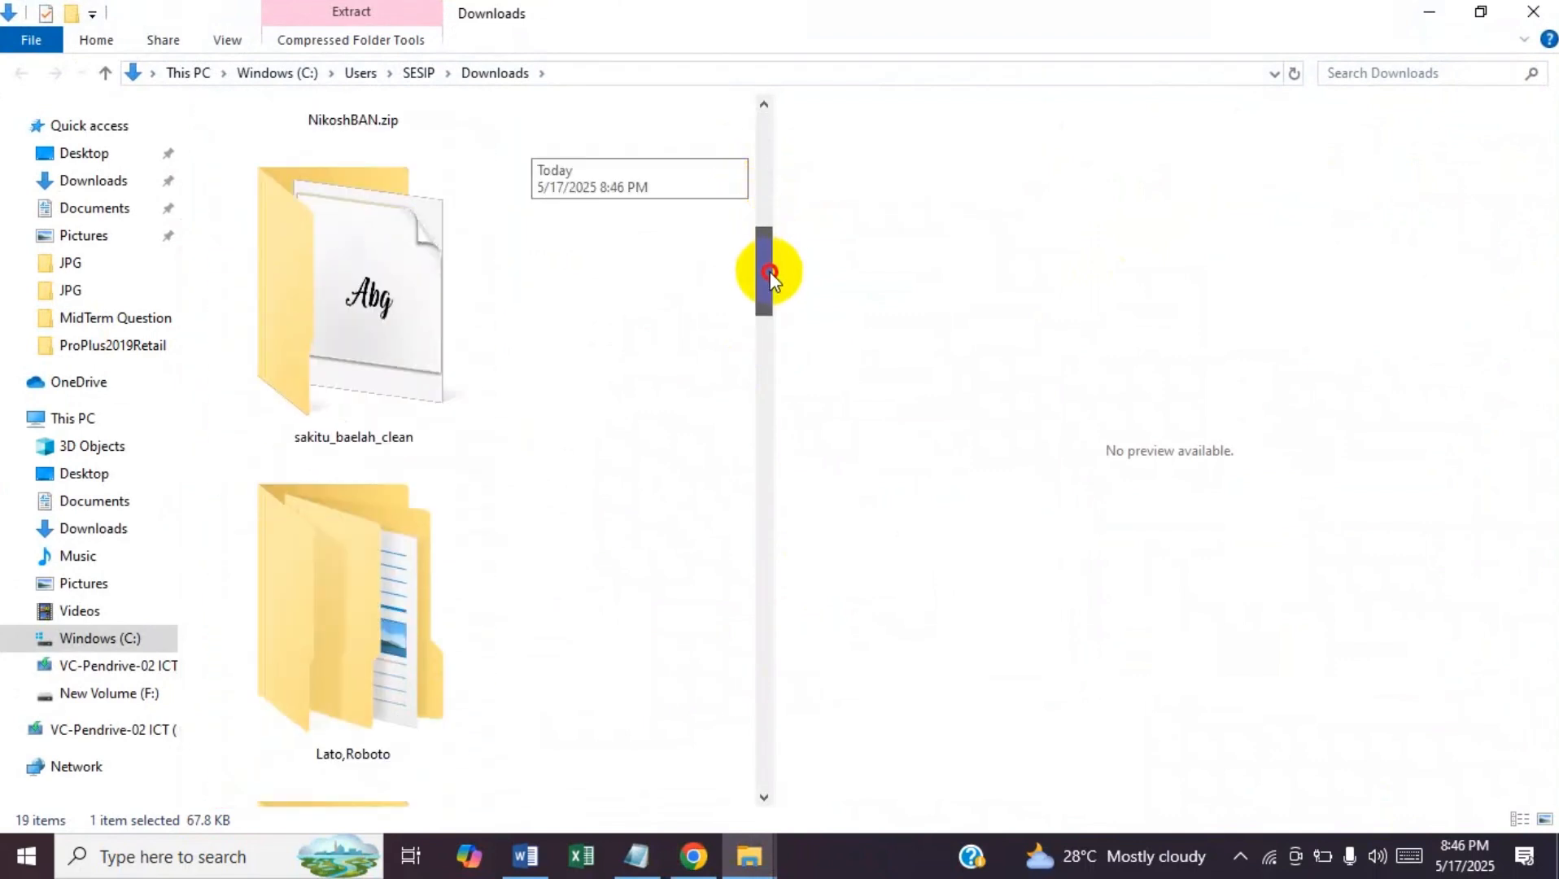
double_click(350, 343)
click(265, 147)
right_click(265, 147)
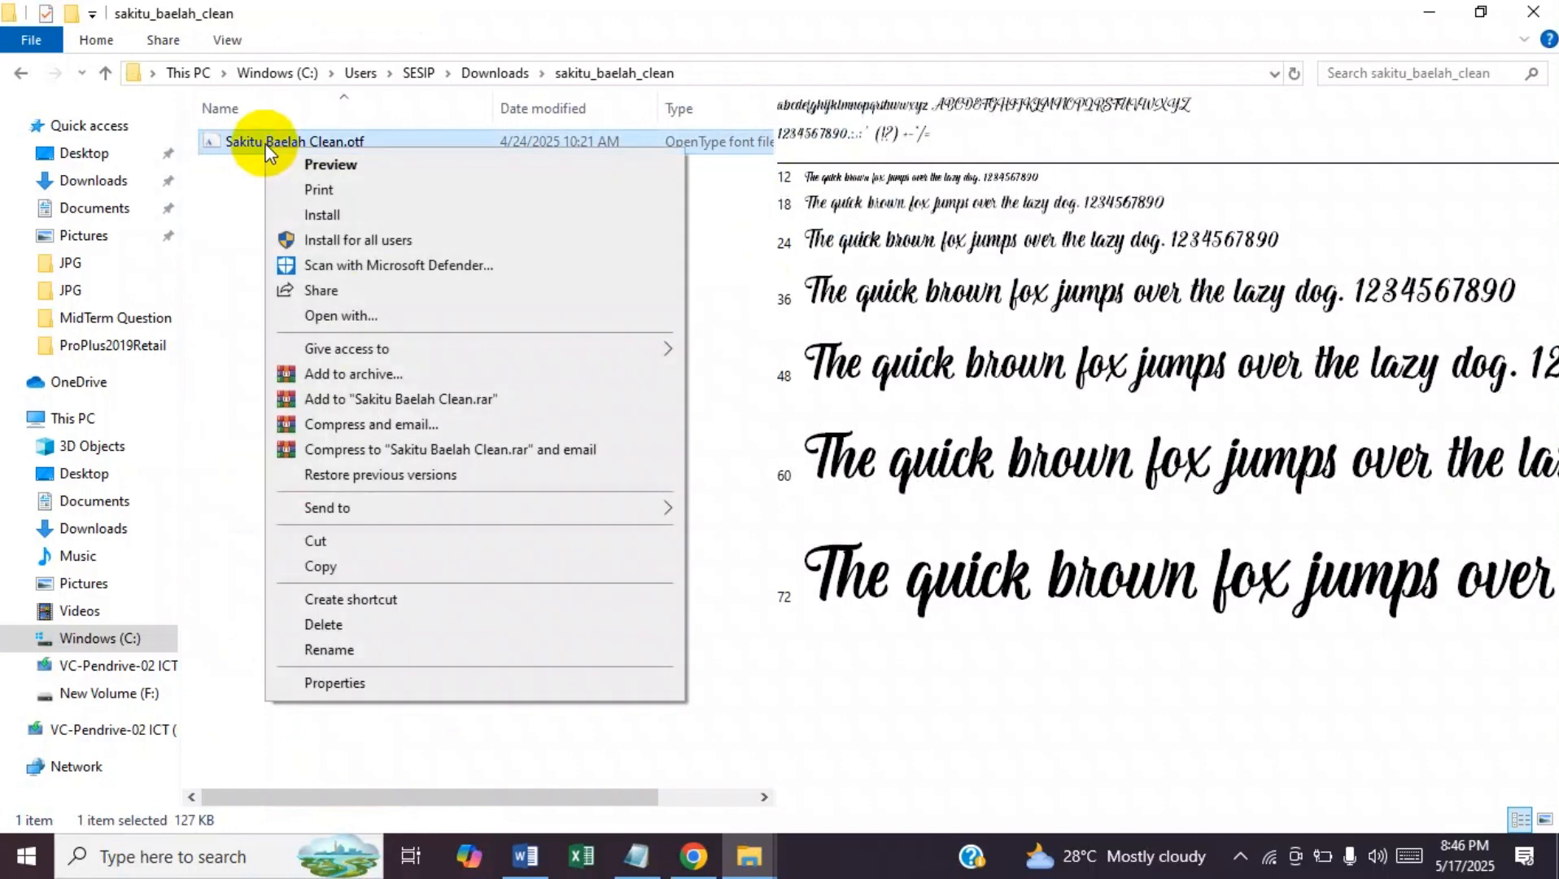
click(320, 215)
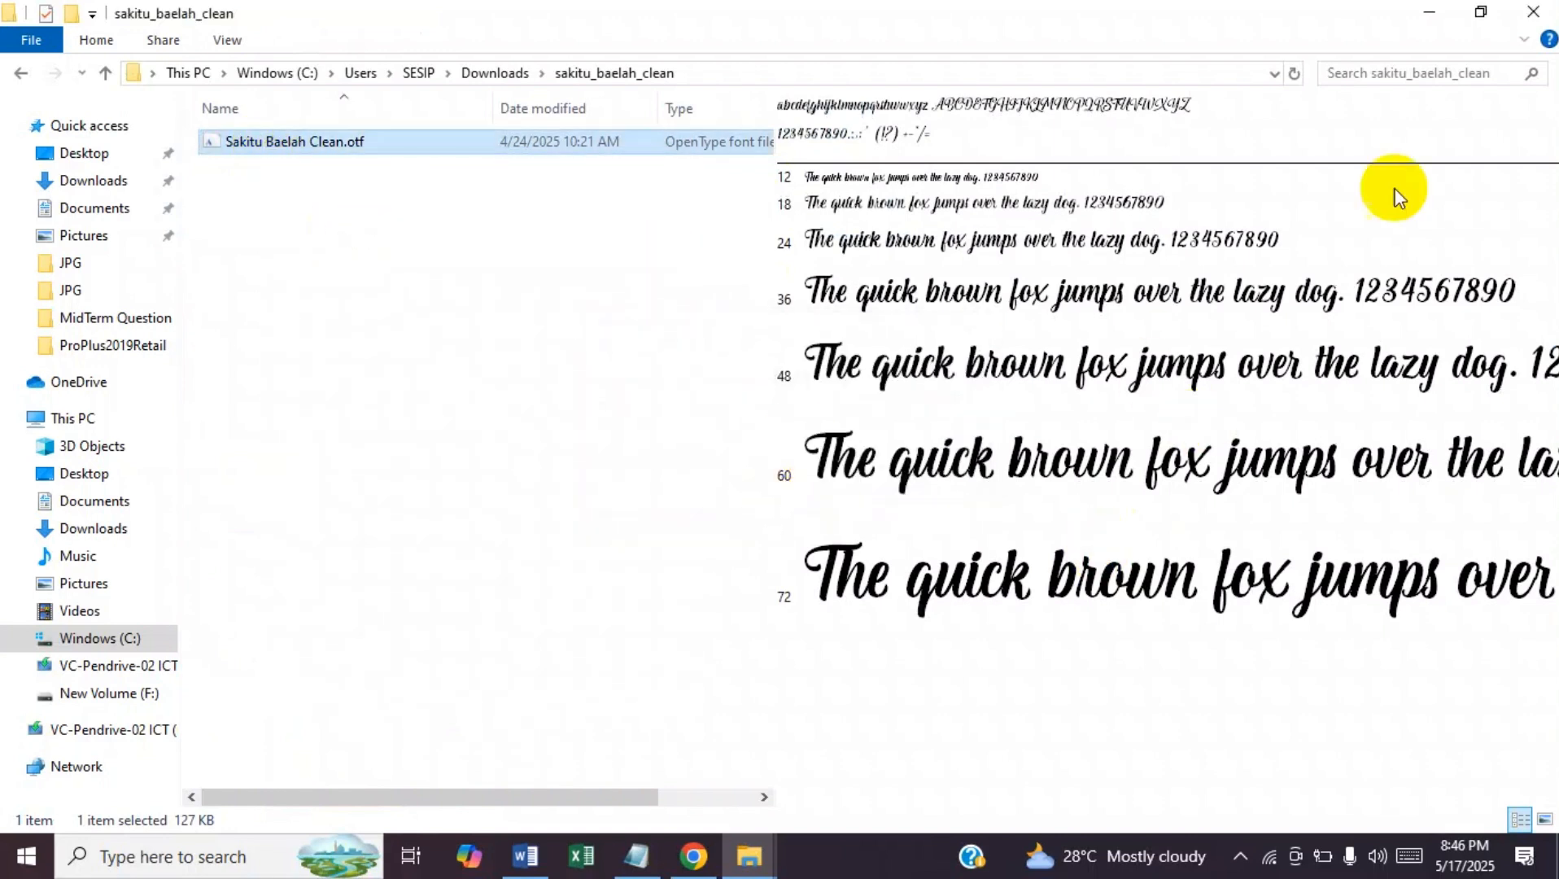
click(1533, 15)
- Return to Word, close AI Related Tools.docx with its changes saved, and reopen it in a restarted Word
mouse_move(622, 860)
click(525, 854)
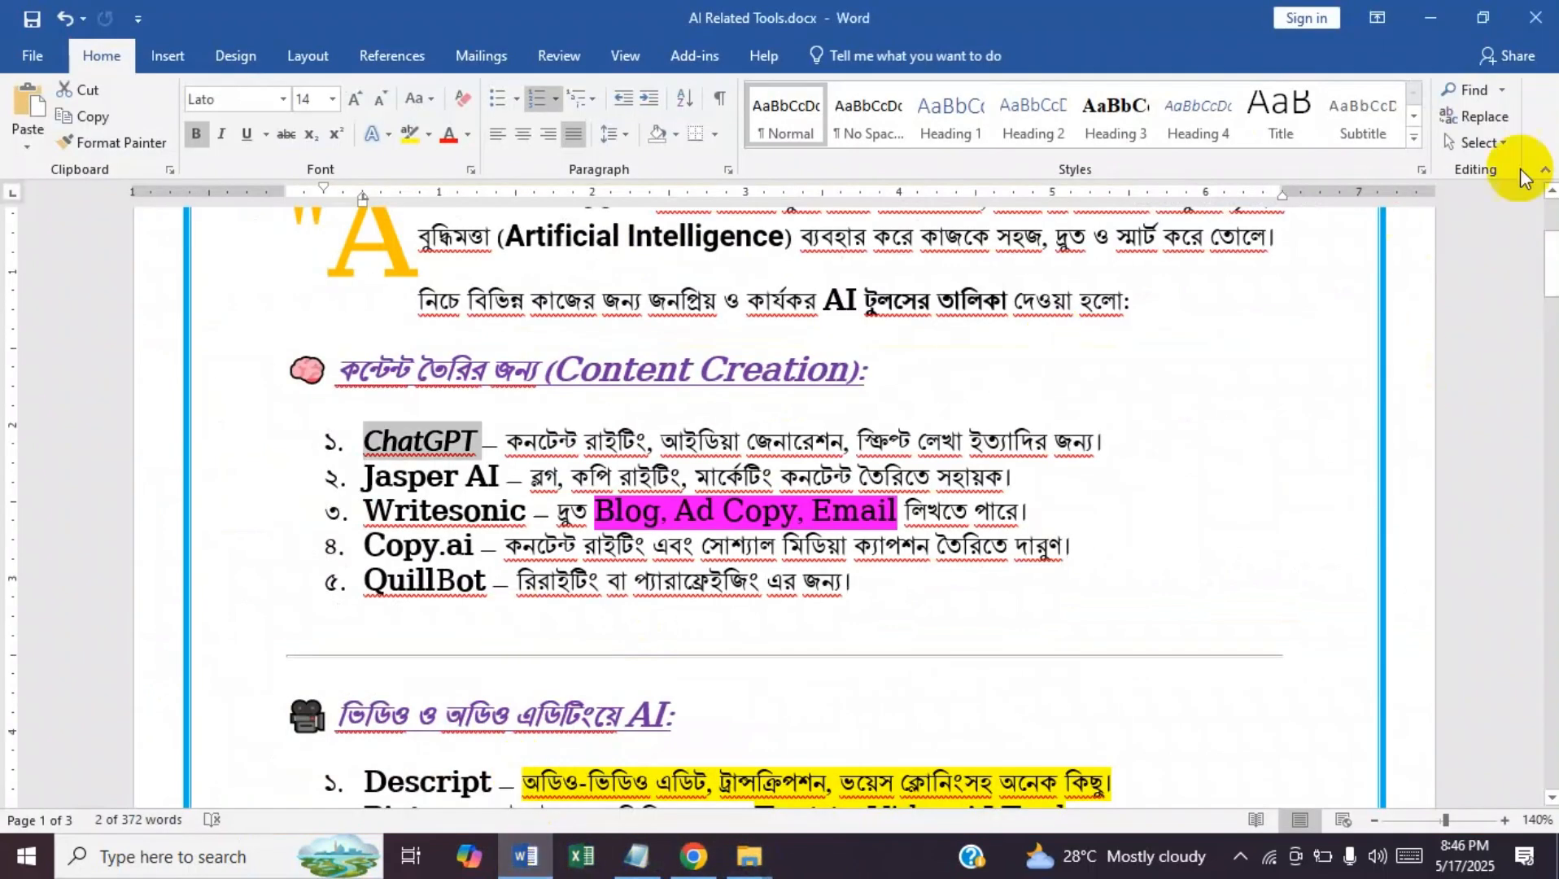
click(1535, 16)
click(681, 462)
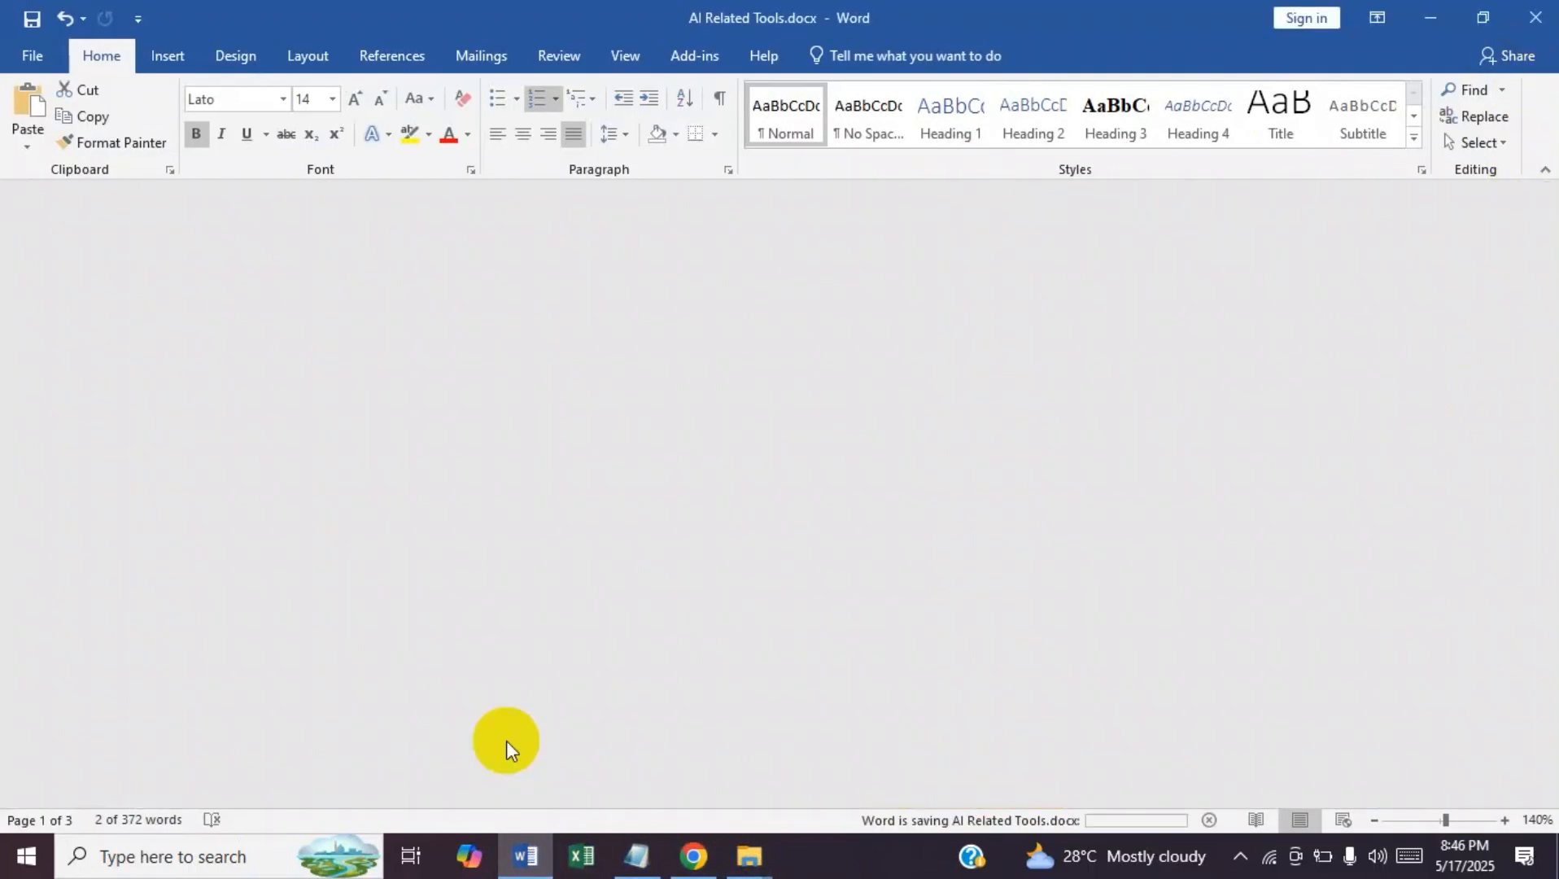
click(530, 856)
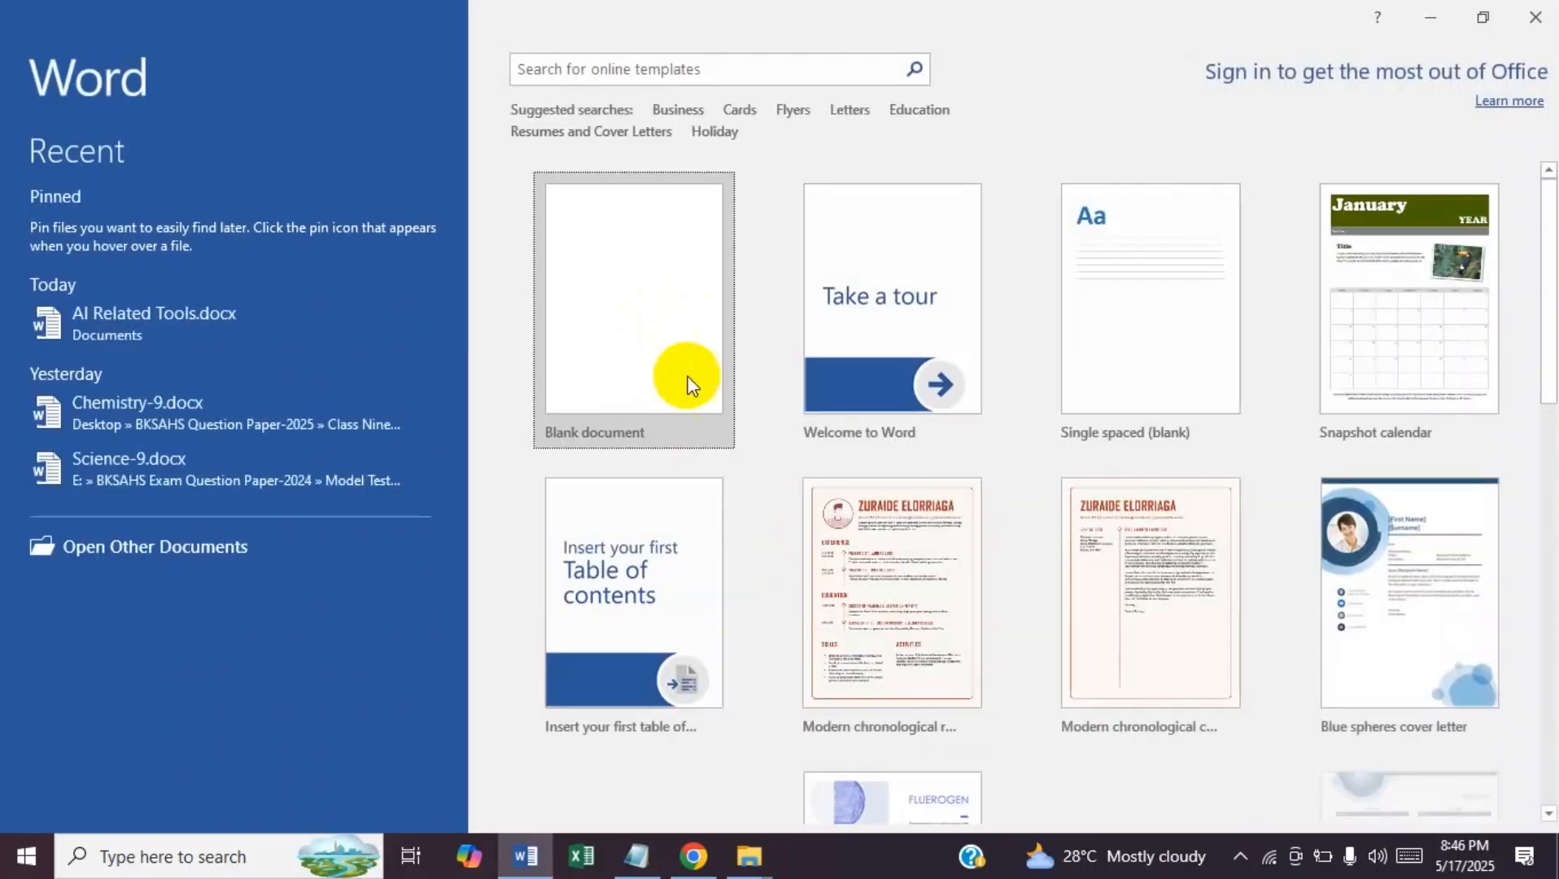
click(689, 384)
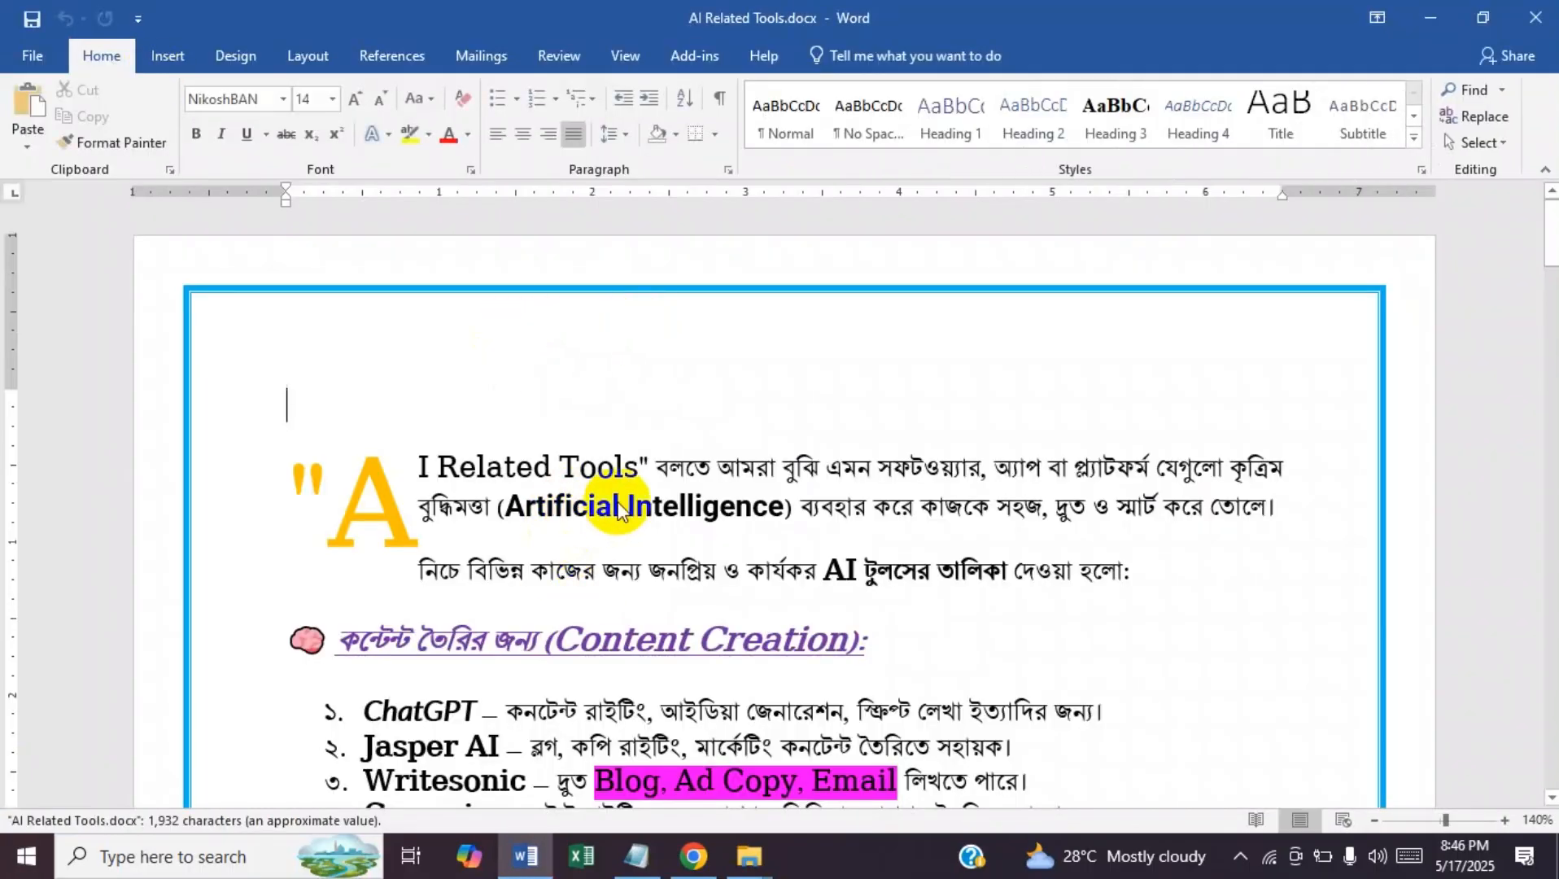
- Apply the Sakitu Baelah Clean font to the words "Related Tools" in the opening paragraph
drag(638, 466, 472, 466)
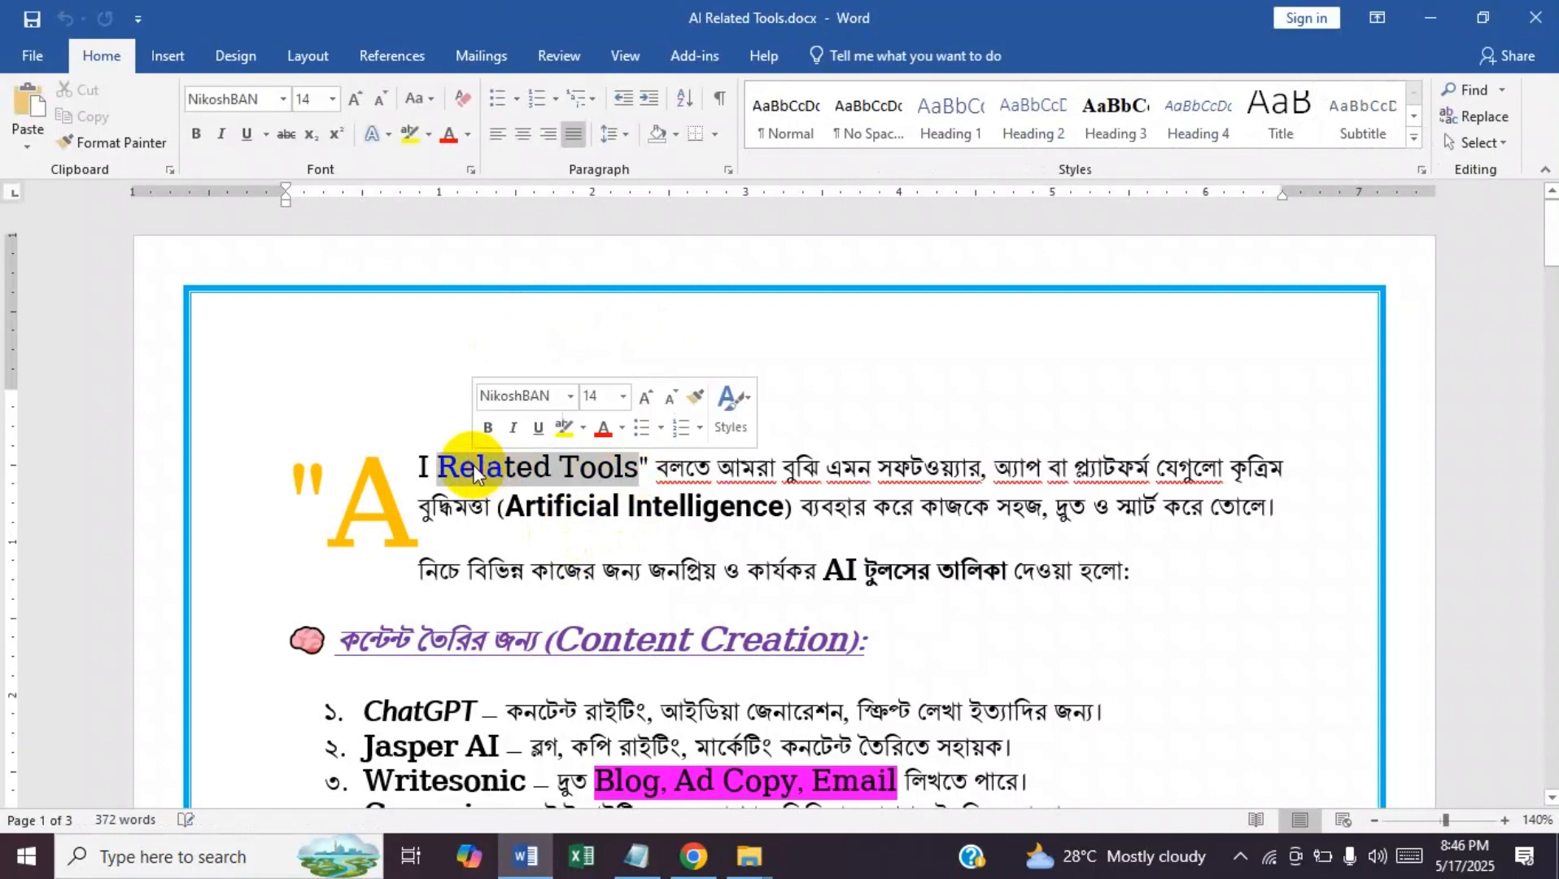
click(257, 99)
text(Sakitu Baelah ()
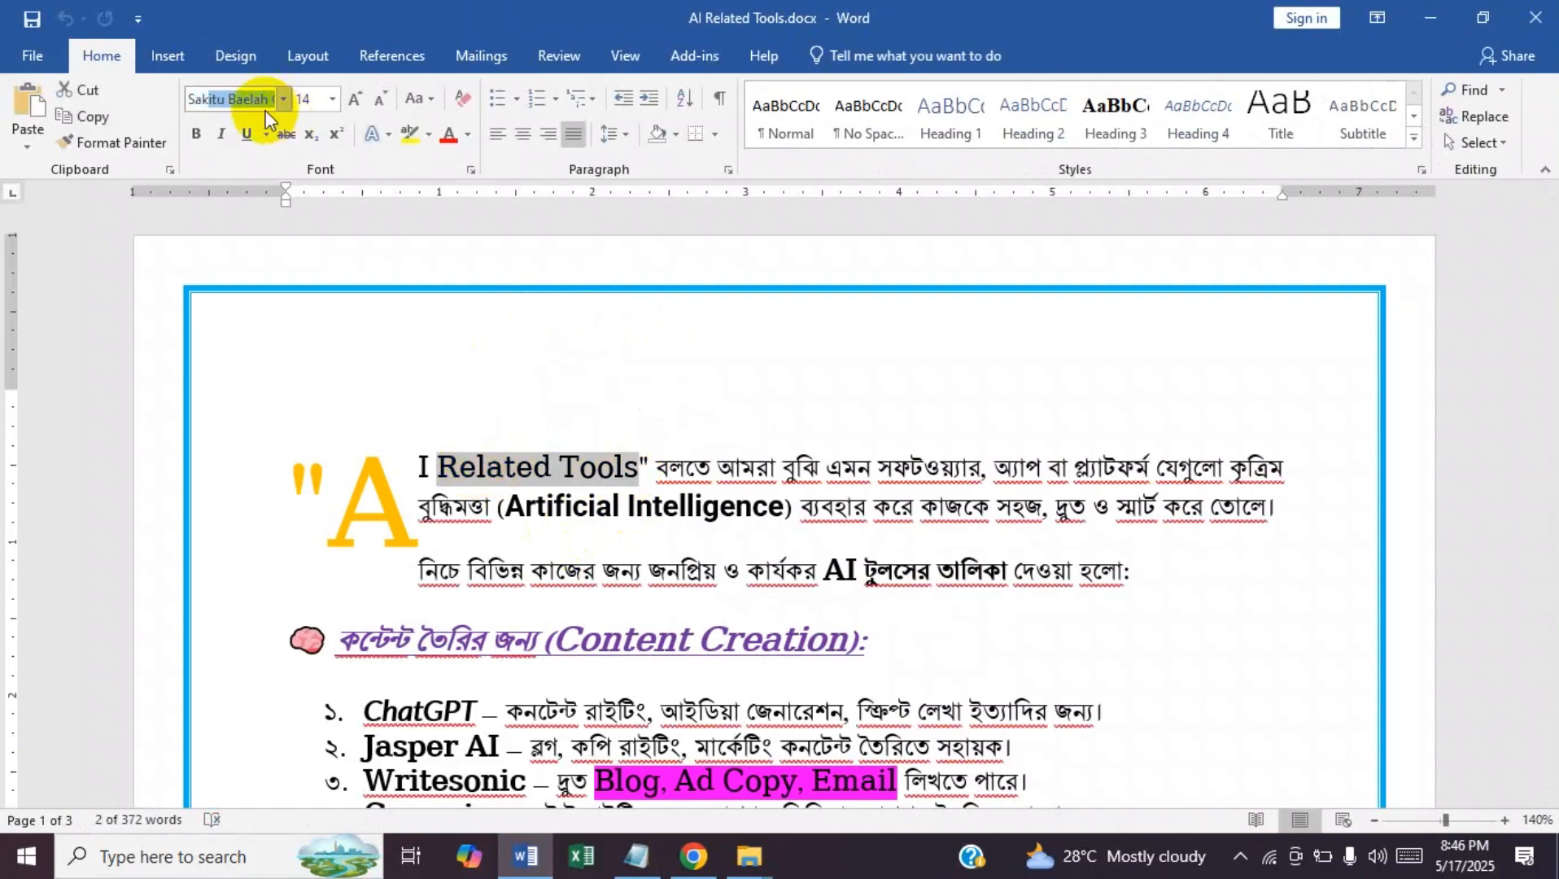
key(Return)
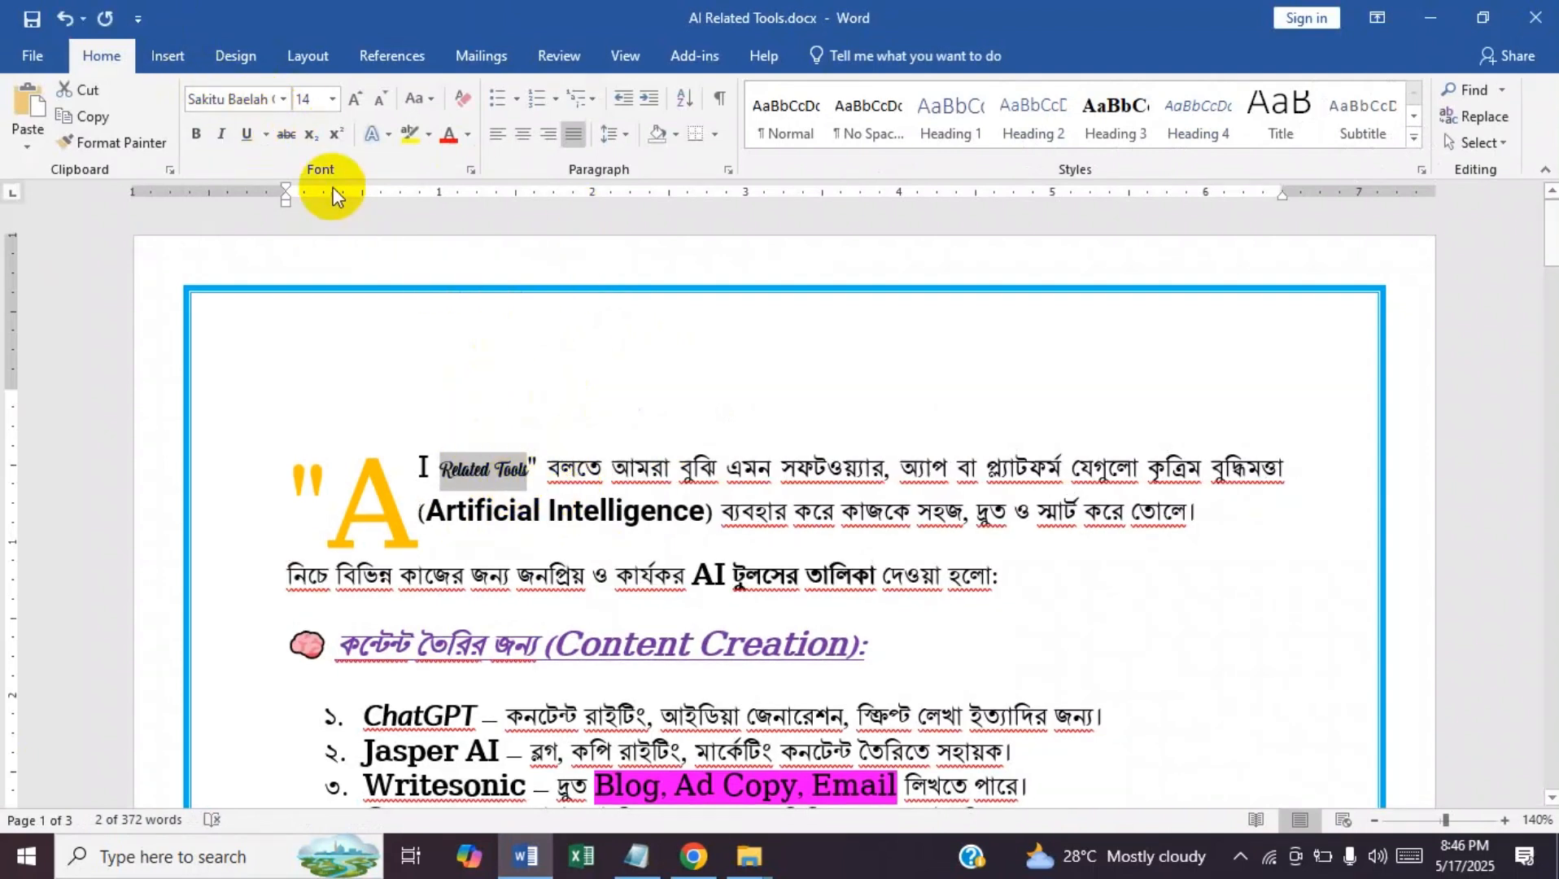
- Enlarge the words "Related Tools" in the opening paragraph to 48 pt
click(333, 99)
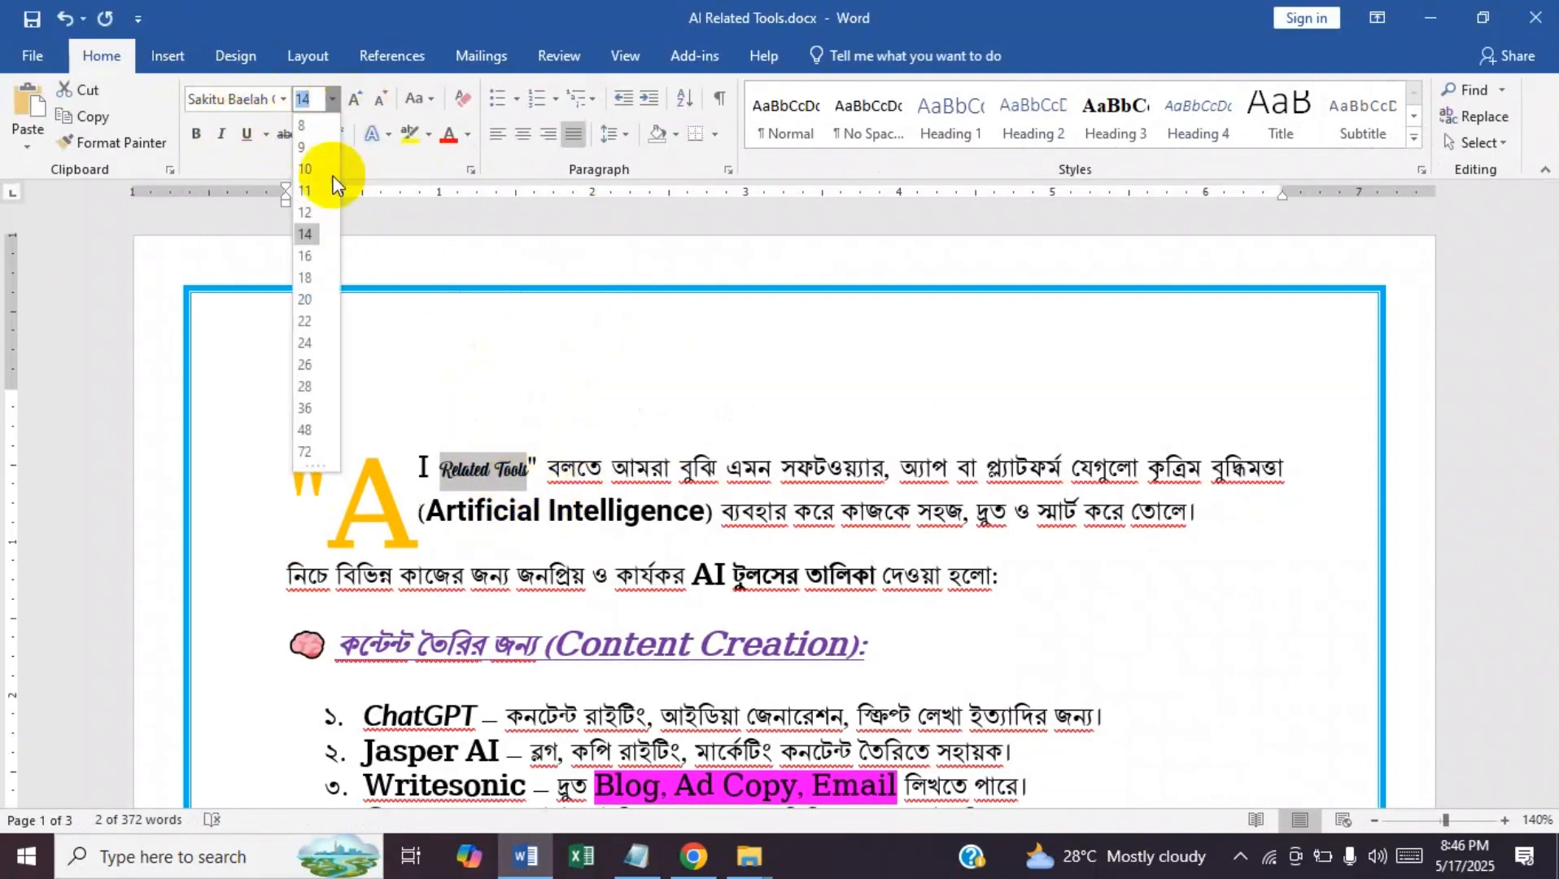
click(304, 300)
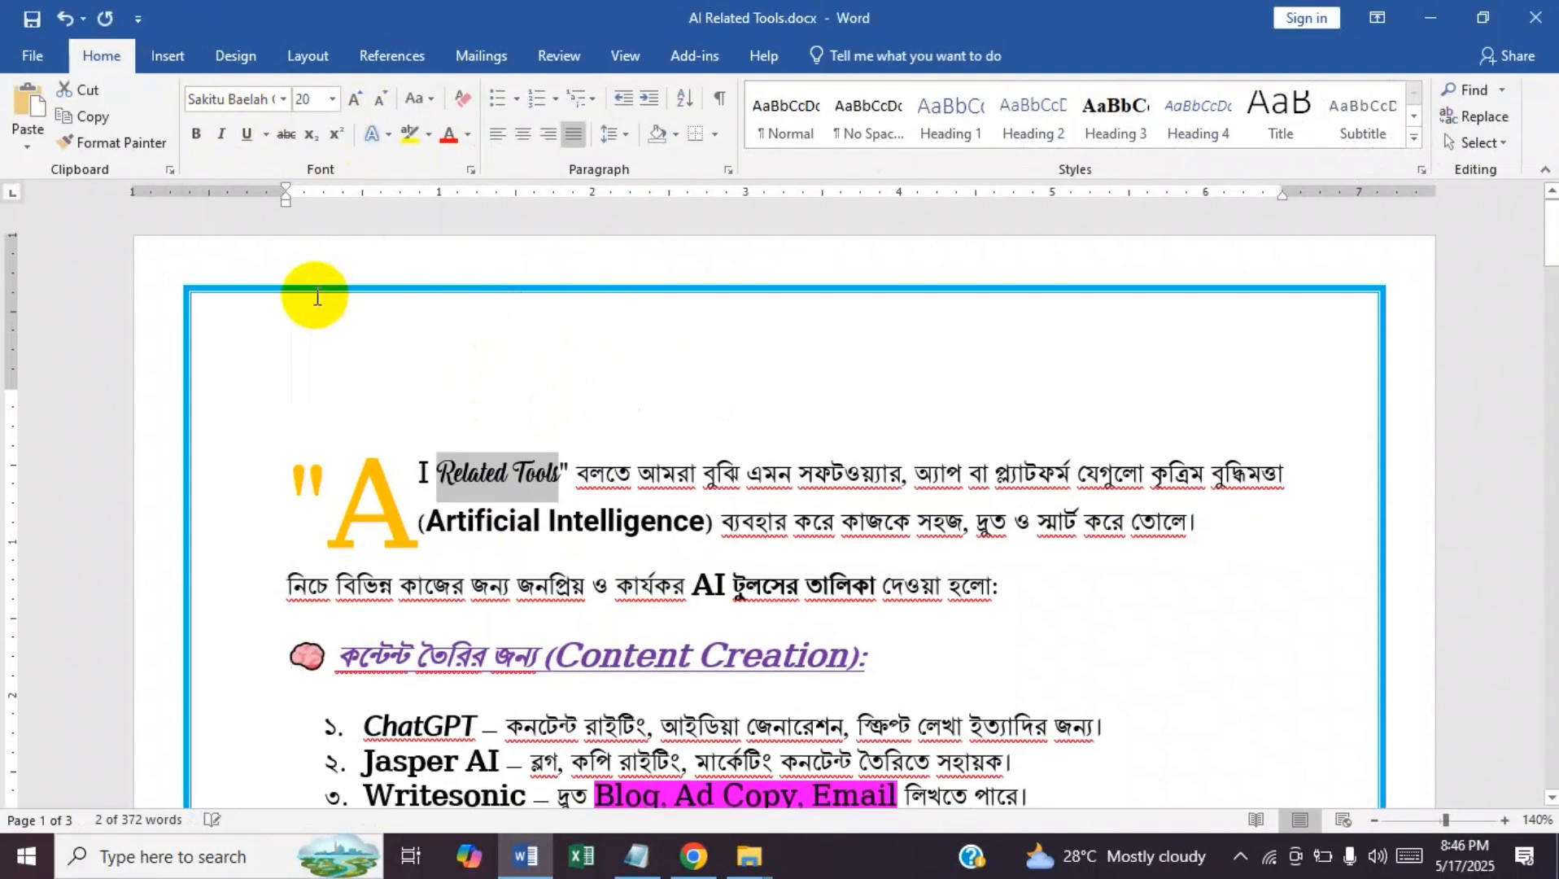
click(360, 99)
click(360, 99)
click(359, 99)
click(360, 98)
click(360, 98)
click(360, 98)
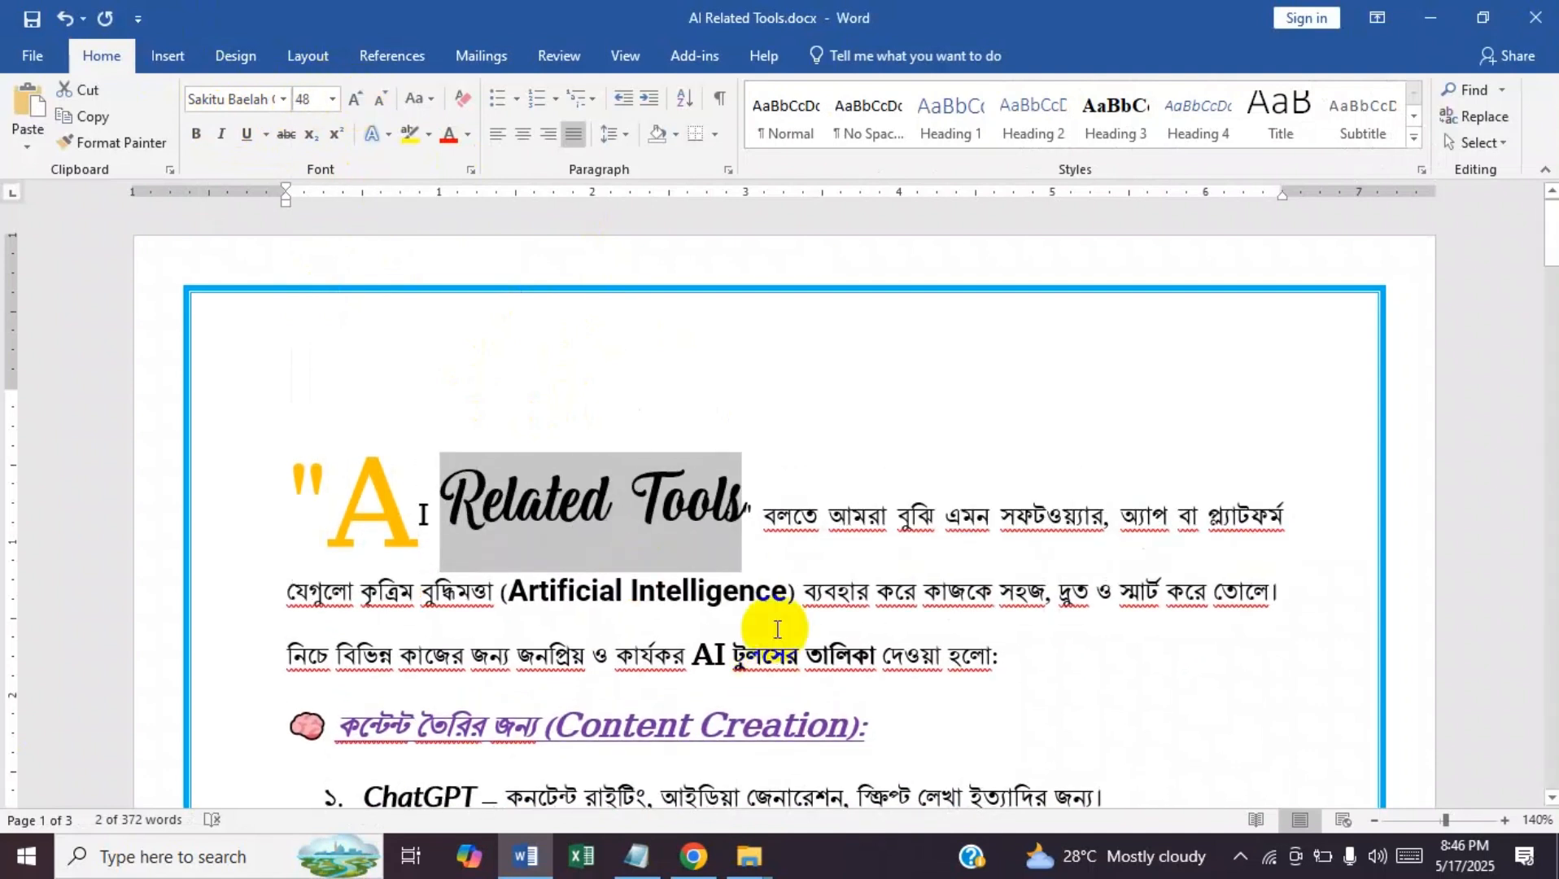
click(637, 855)
drag(423, 171, 5, 167)
key(ctrl+c)
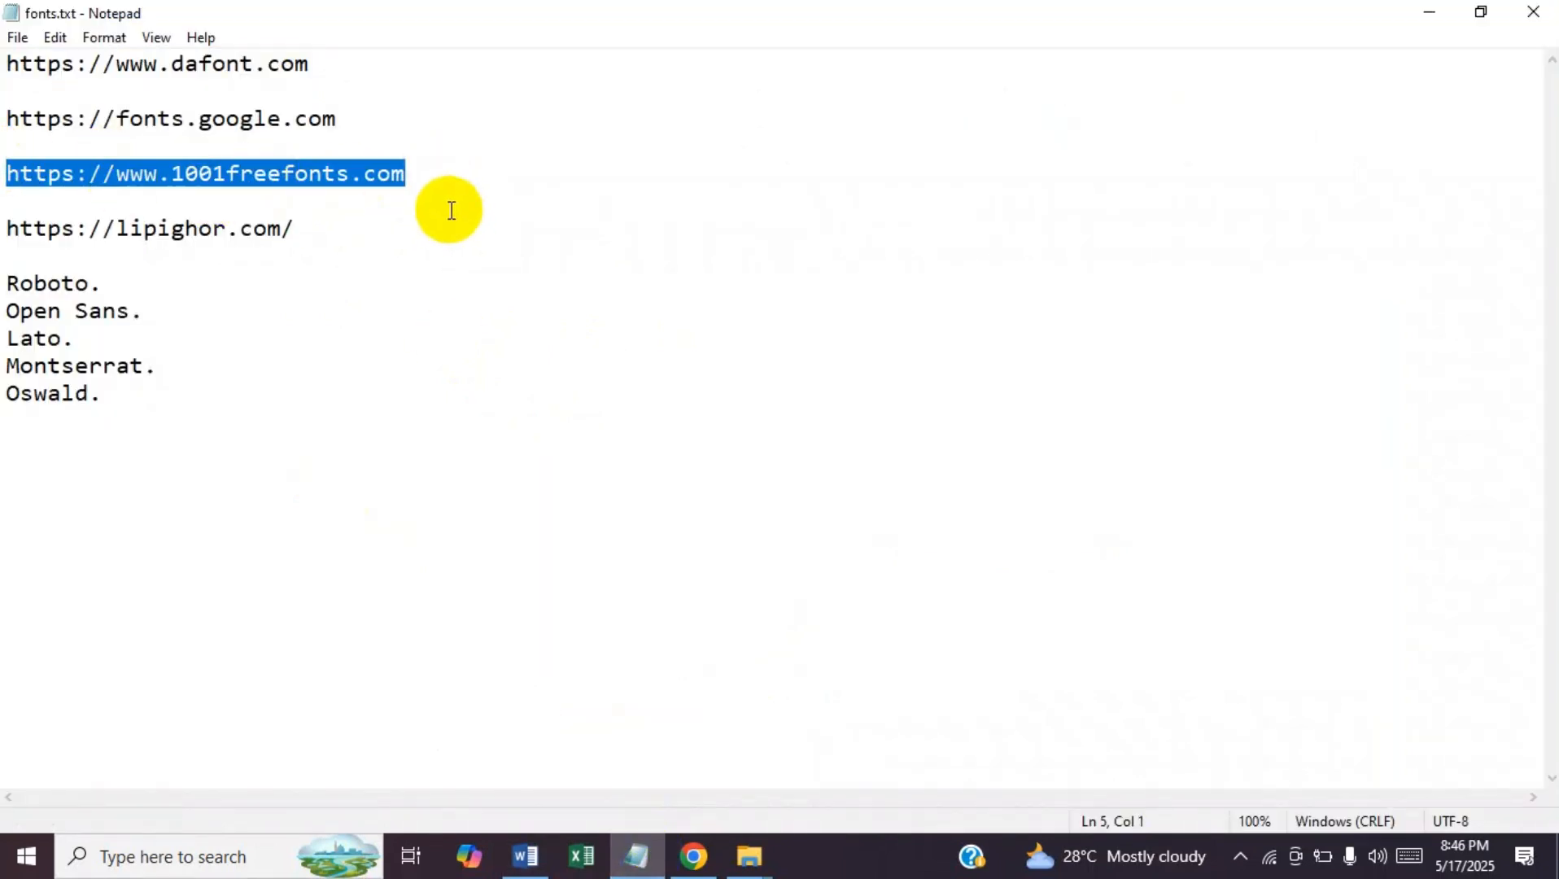
click(694, 856)
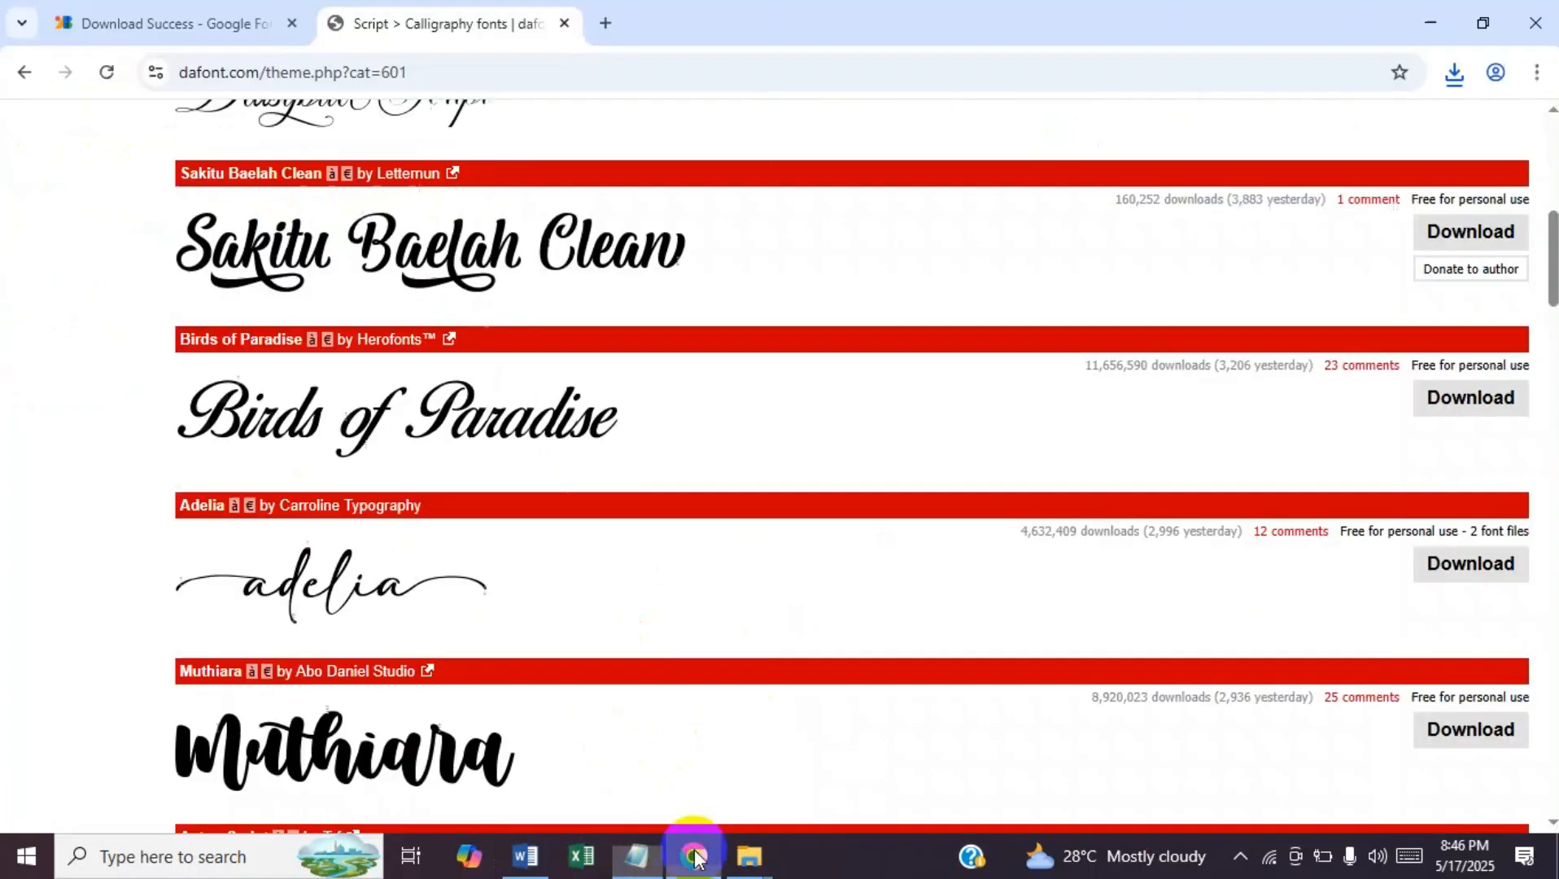
click(605, 24)
key(ctrl+v)
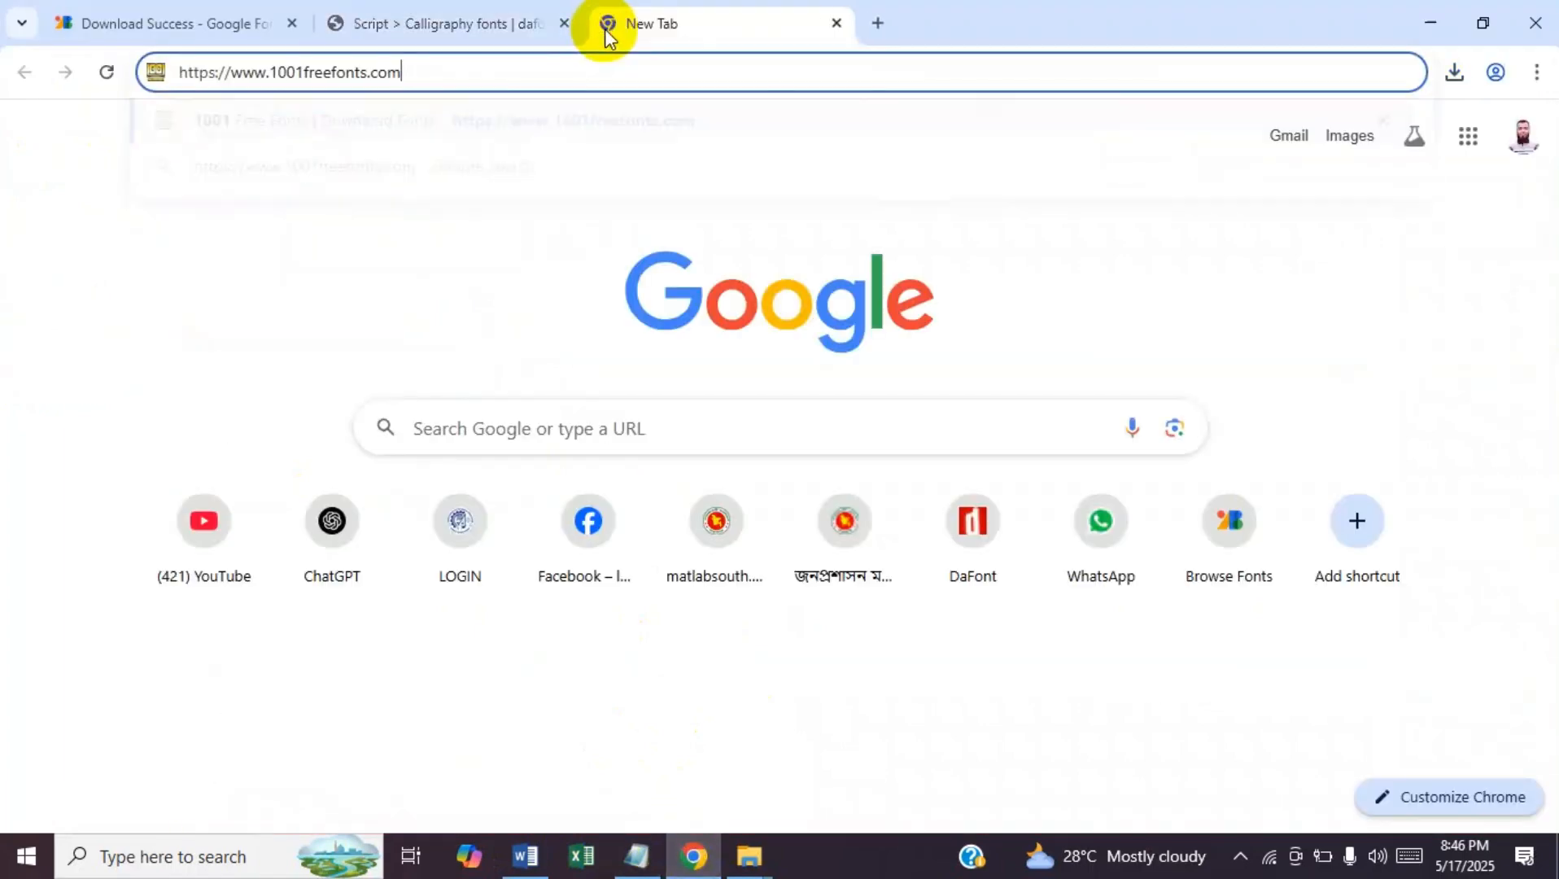
key(Return)
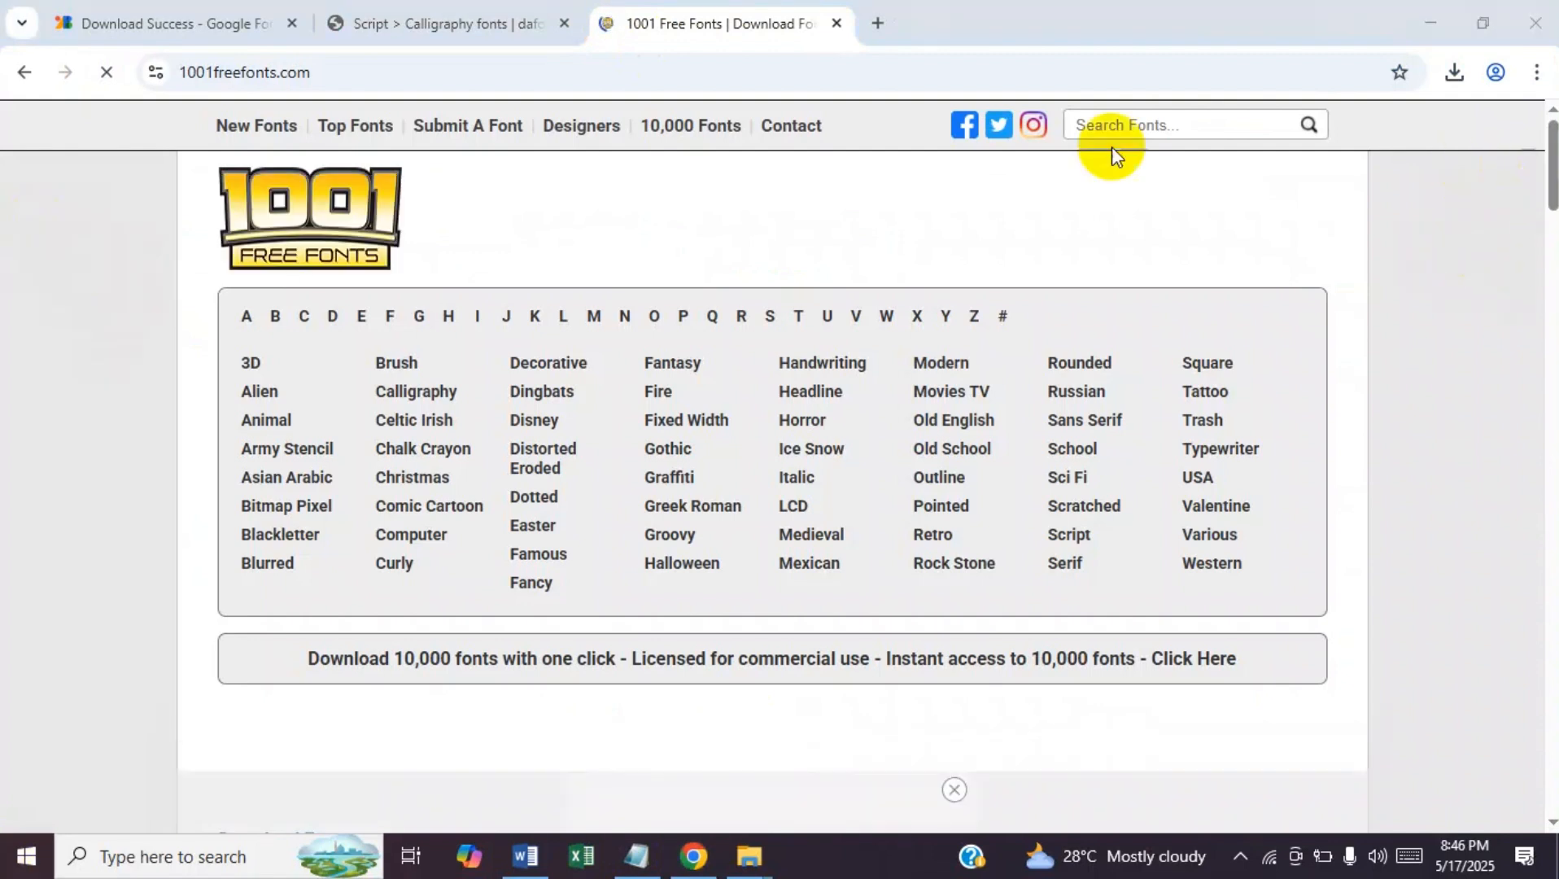
mouse_move(747, 856)
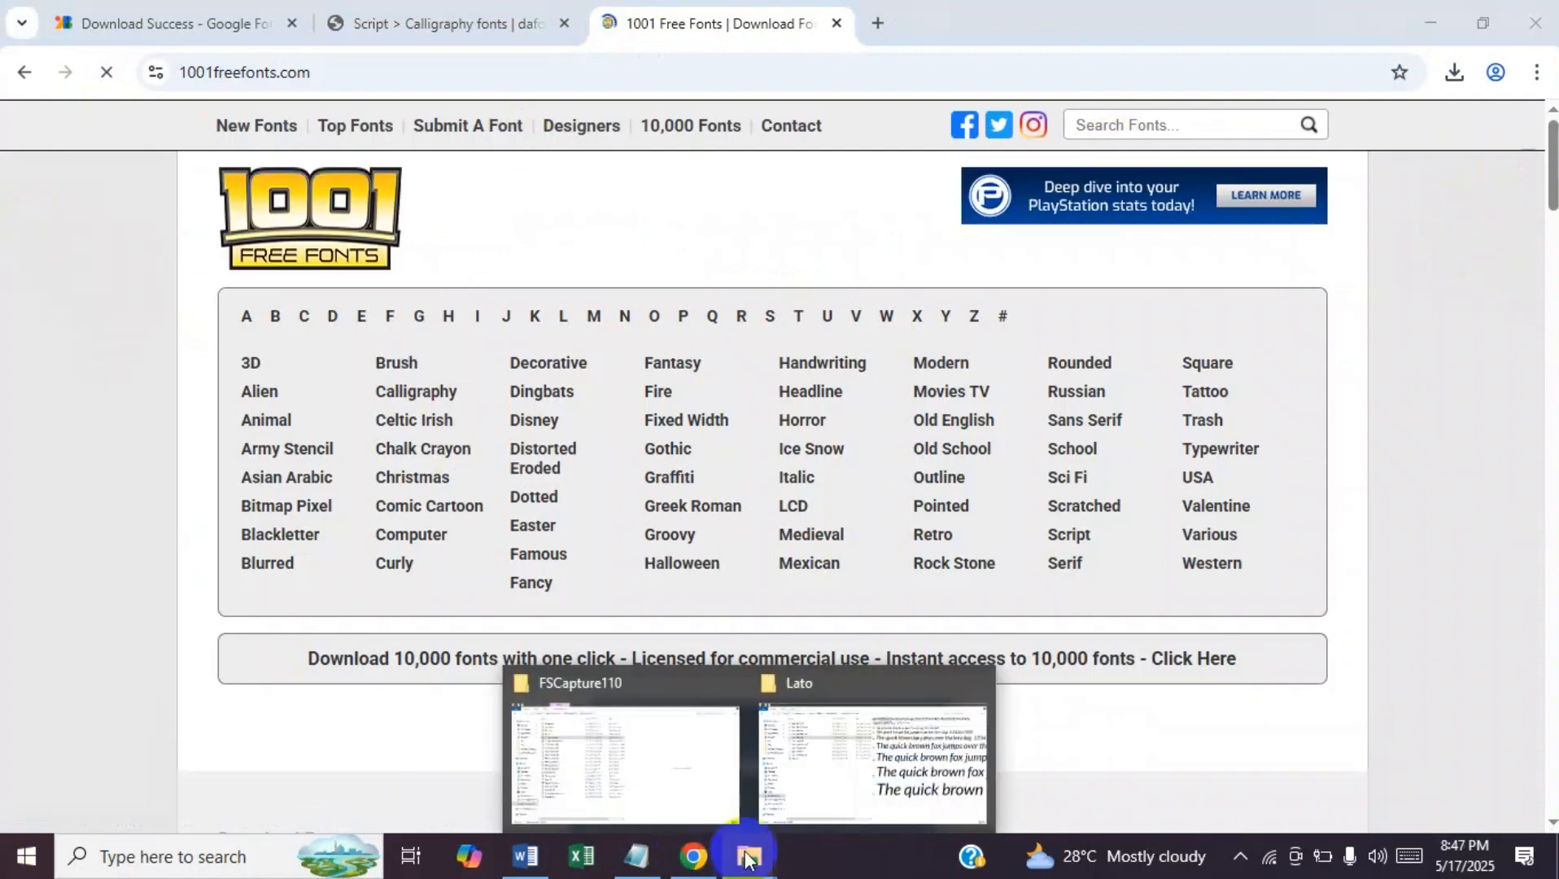
mouse_move(887, 797)
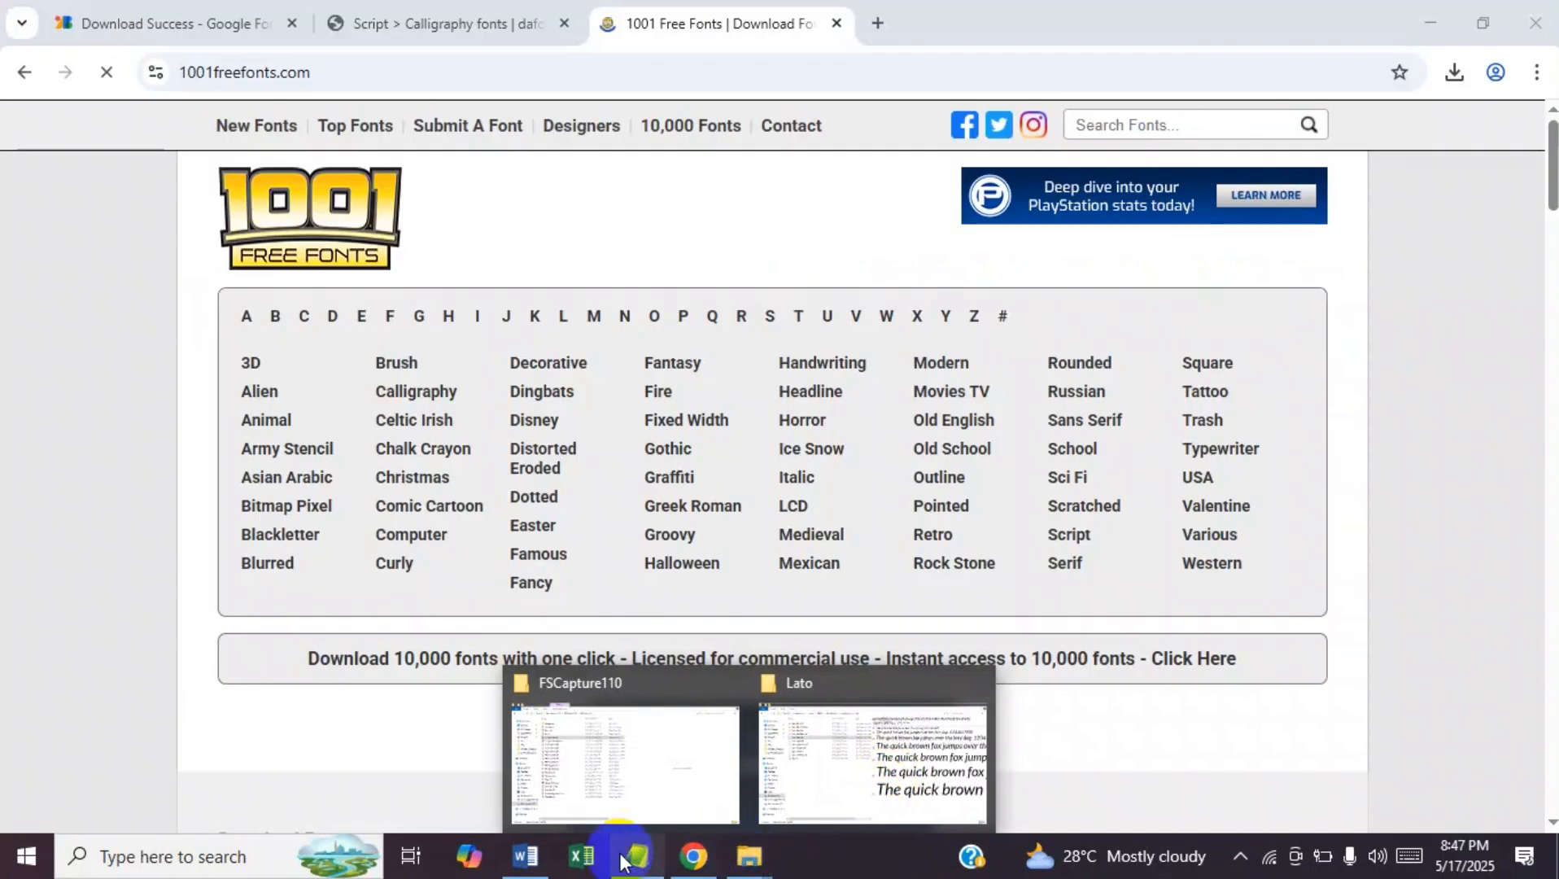
click(637, 855)
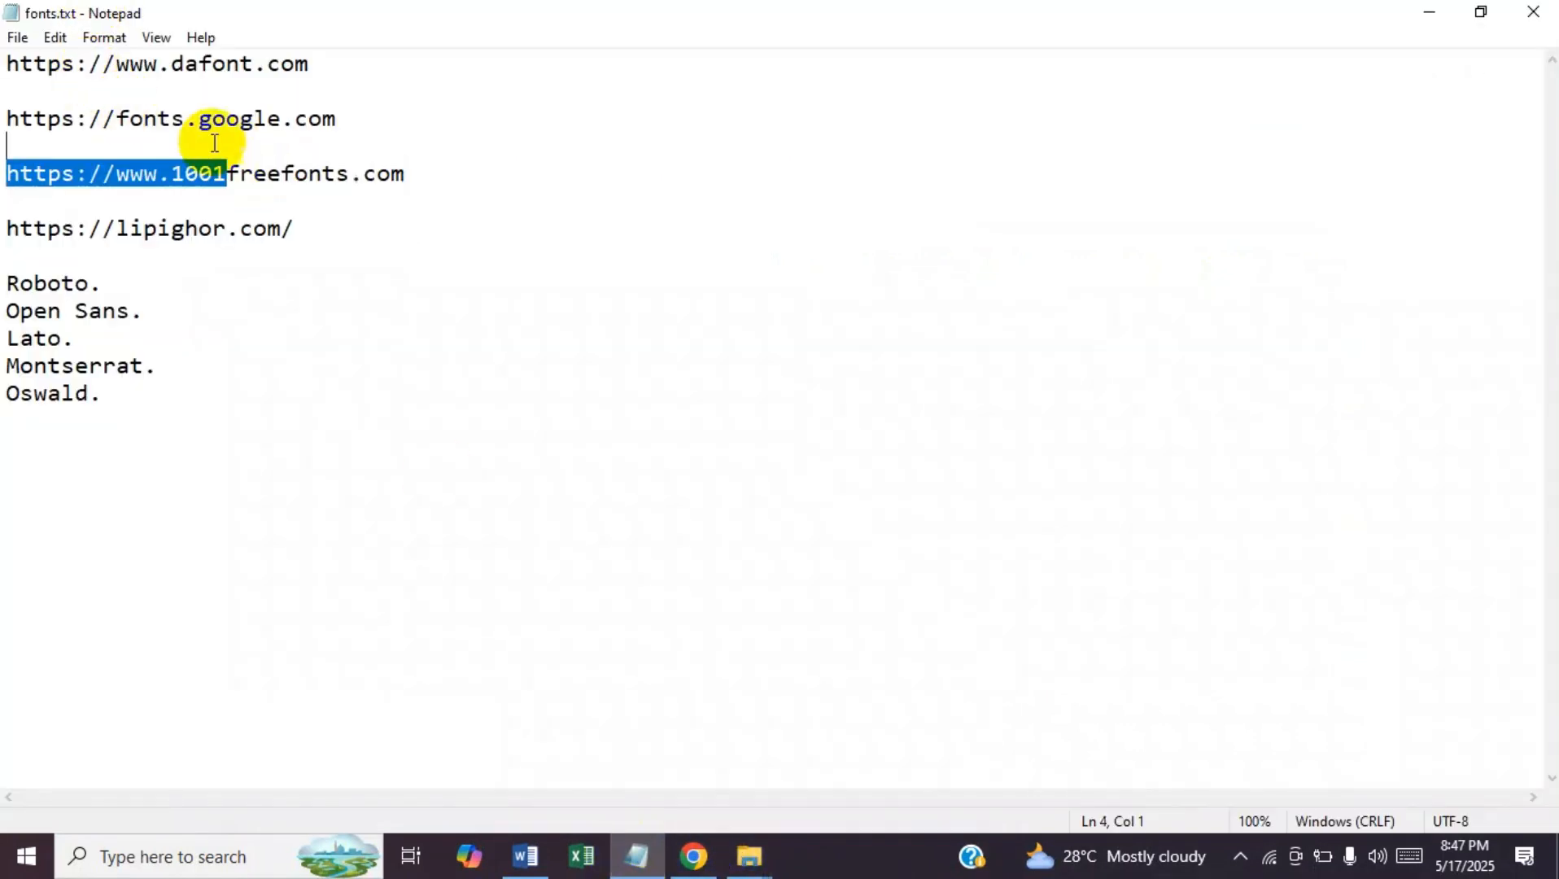
drag(316, 238, 2, 230)
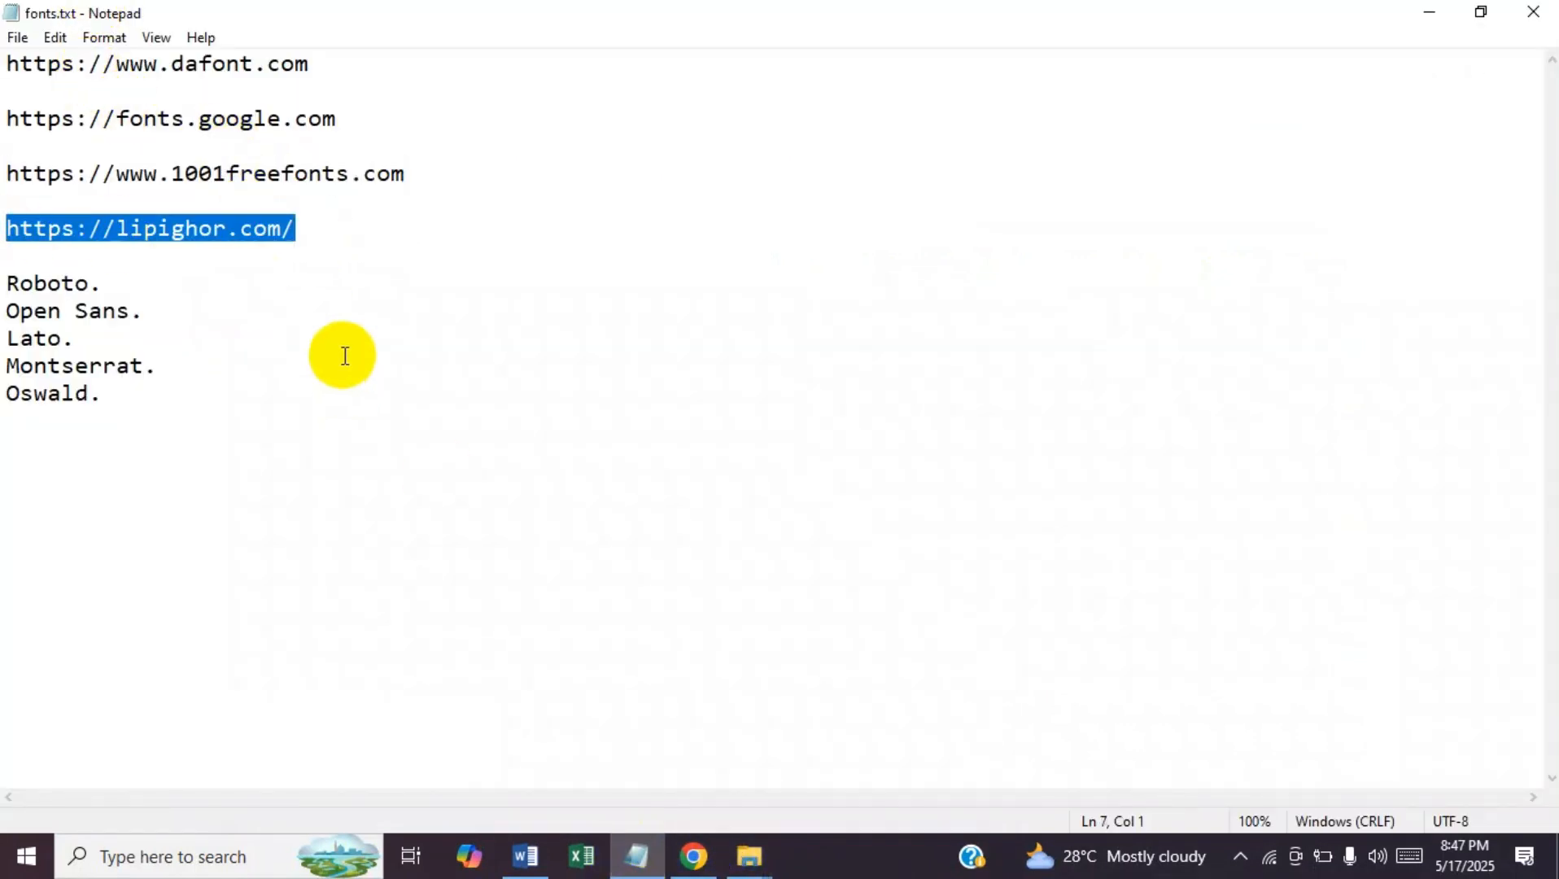
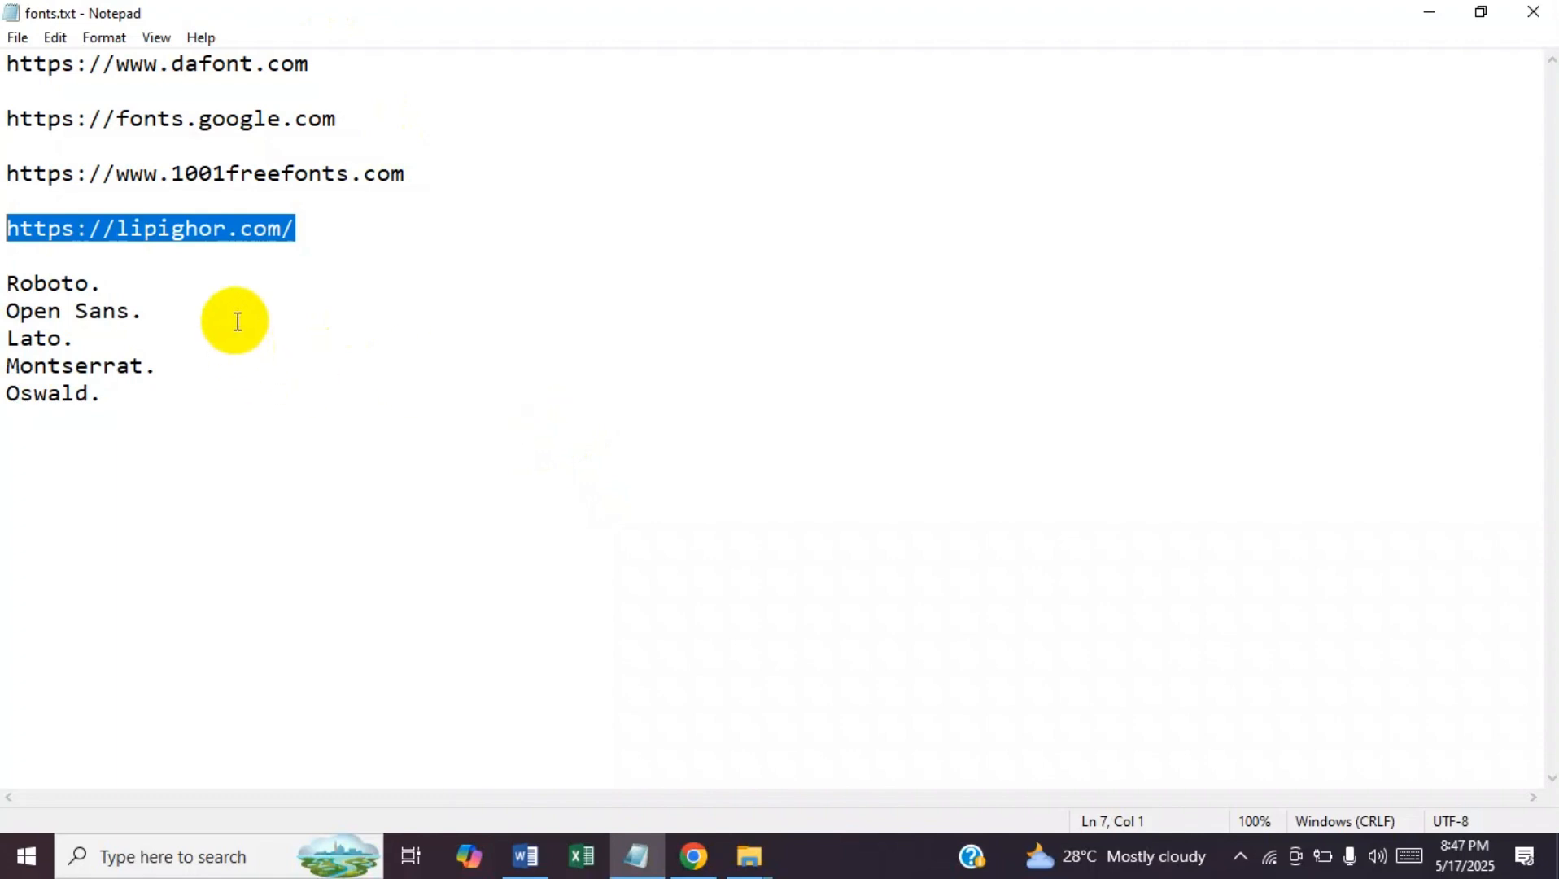
click(691, 854)
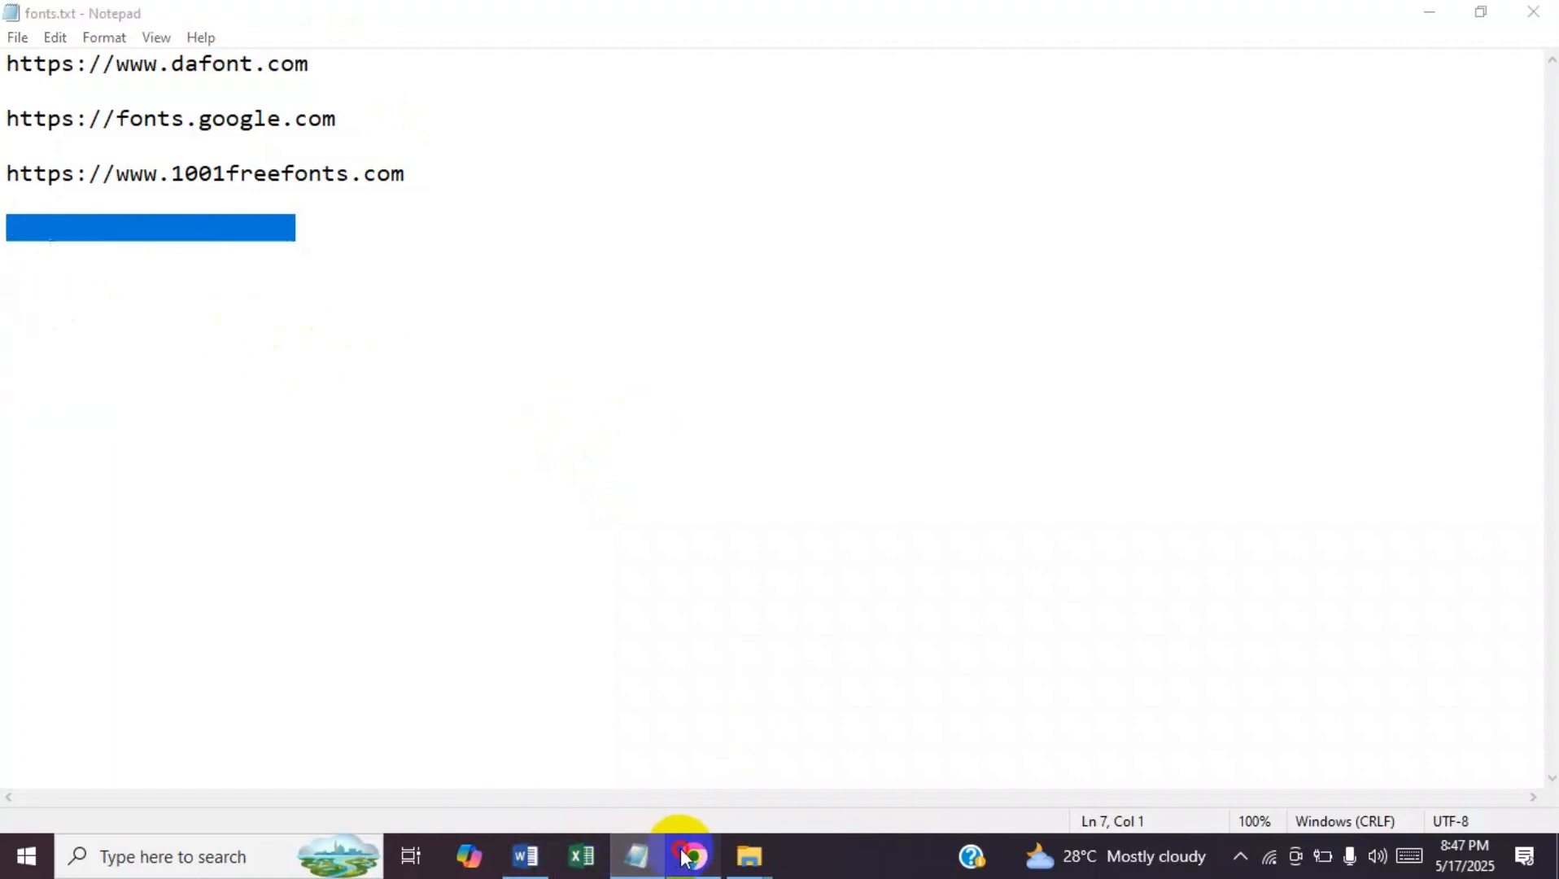
click(877, 29)
text(https://lipighor.com/)
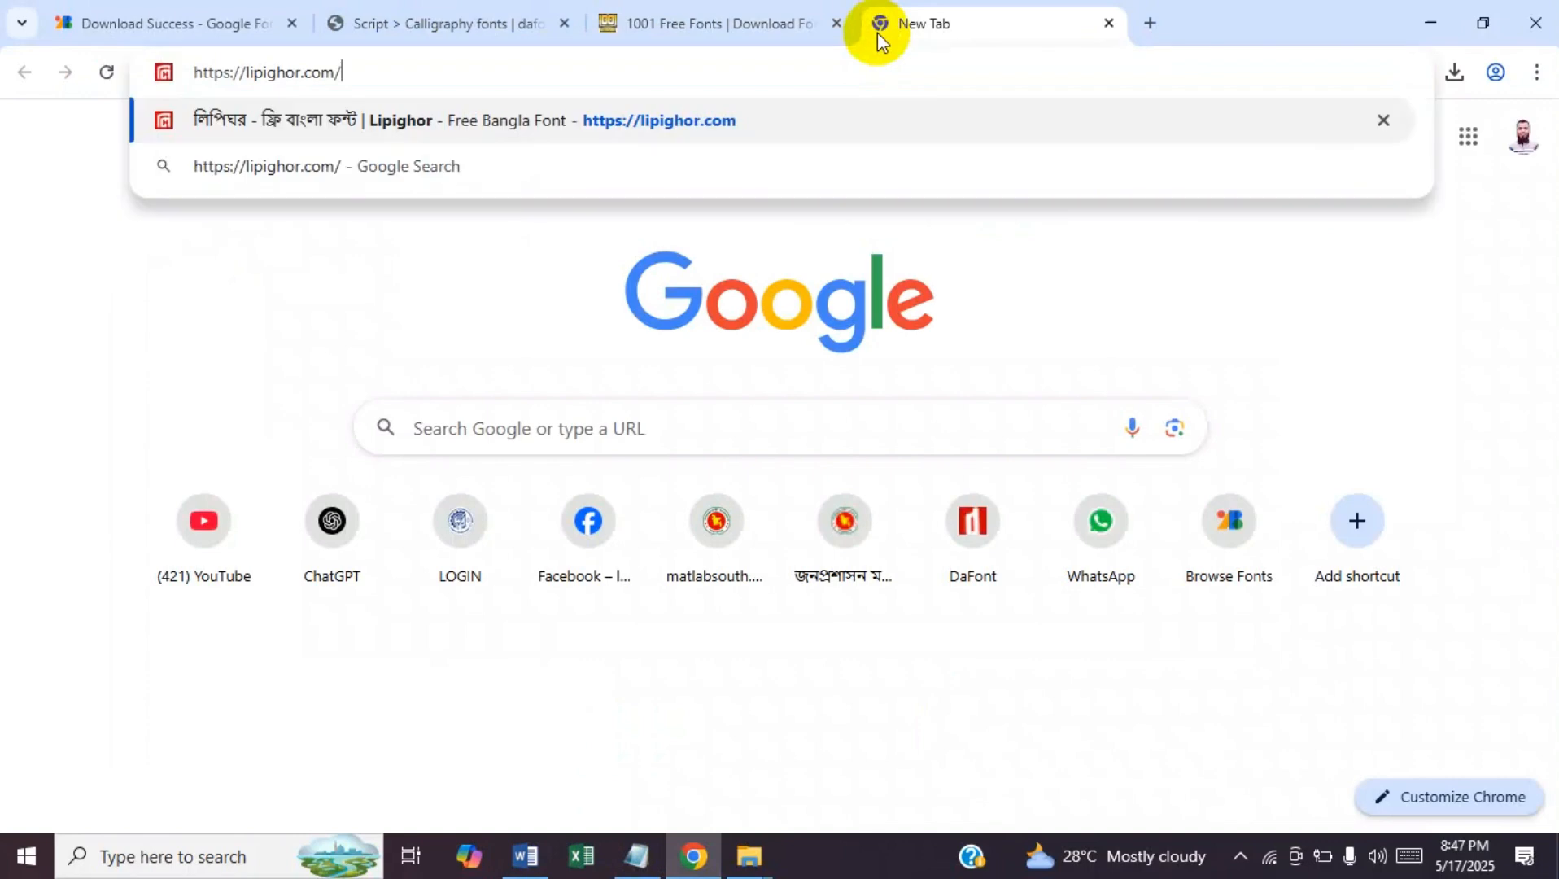
key(Return)
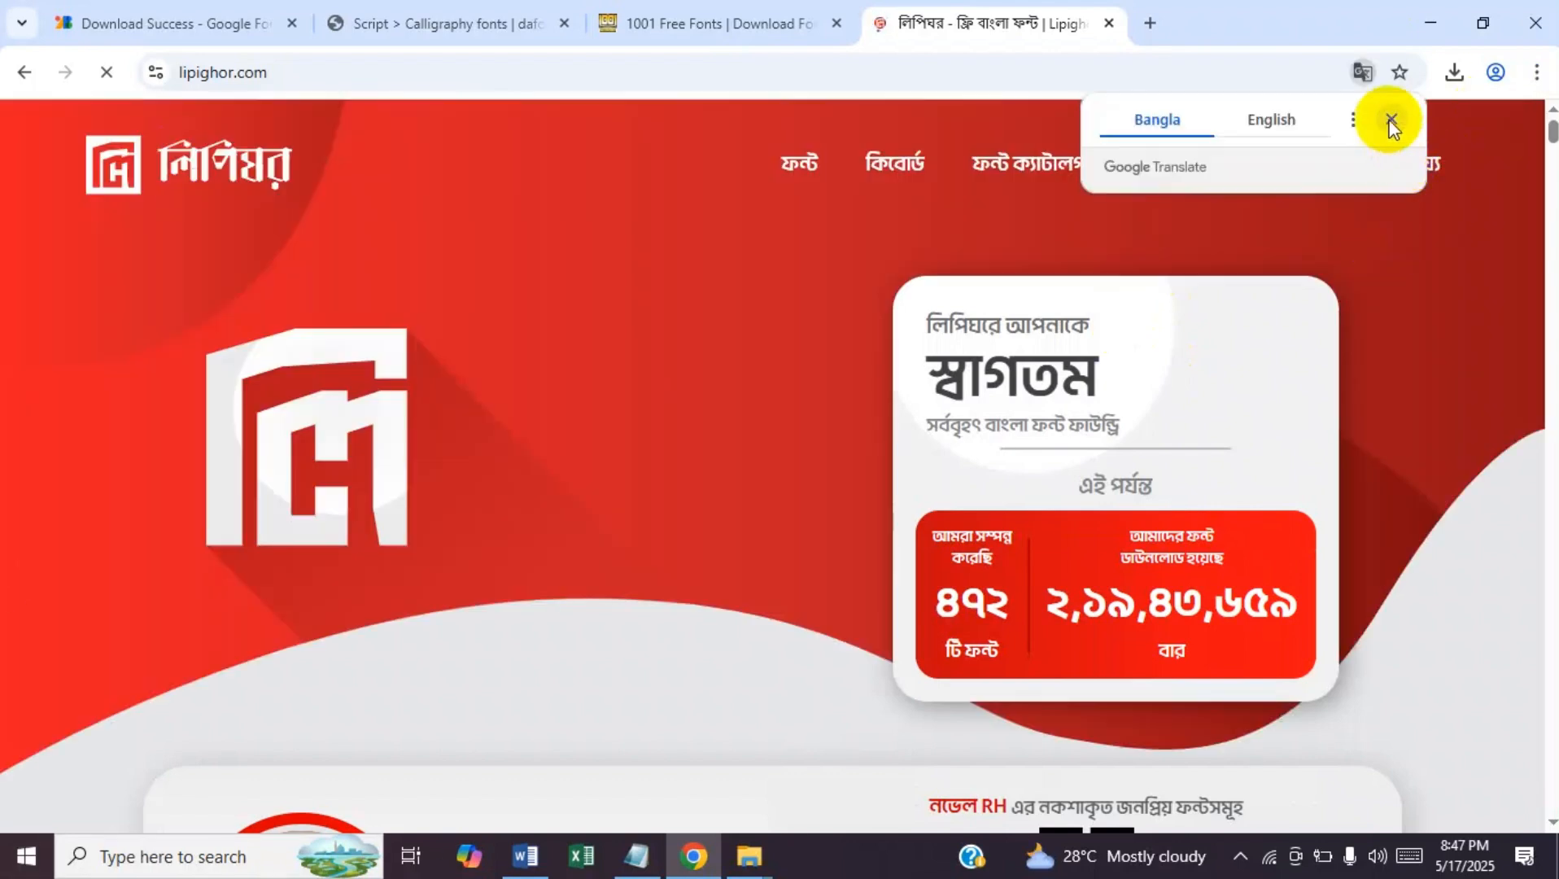
- Dismiss the translation prompt, look over the Lipighor home page and open its free fonts (ফ্রি ফন্ট) page
click(1393, 122)
scroll(1531, 139, down, 4)
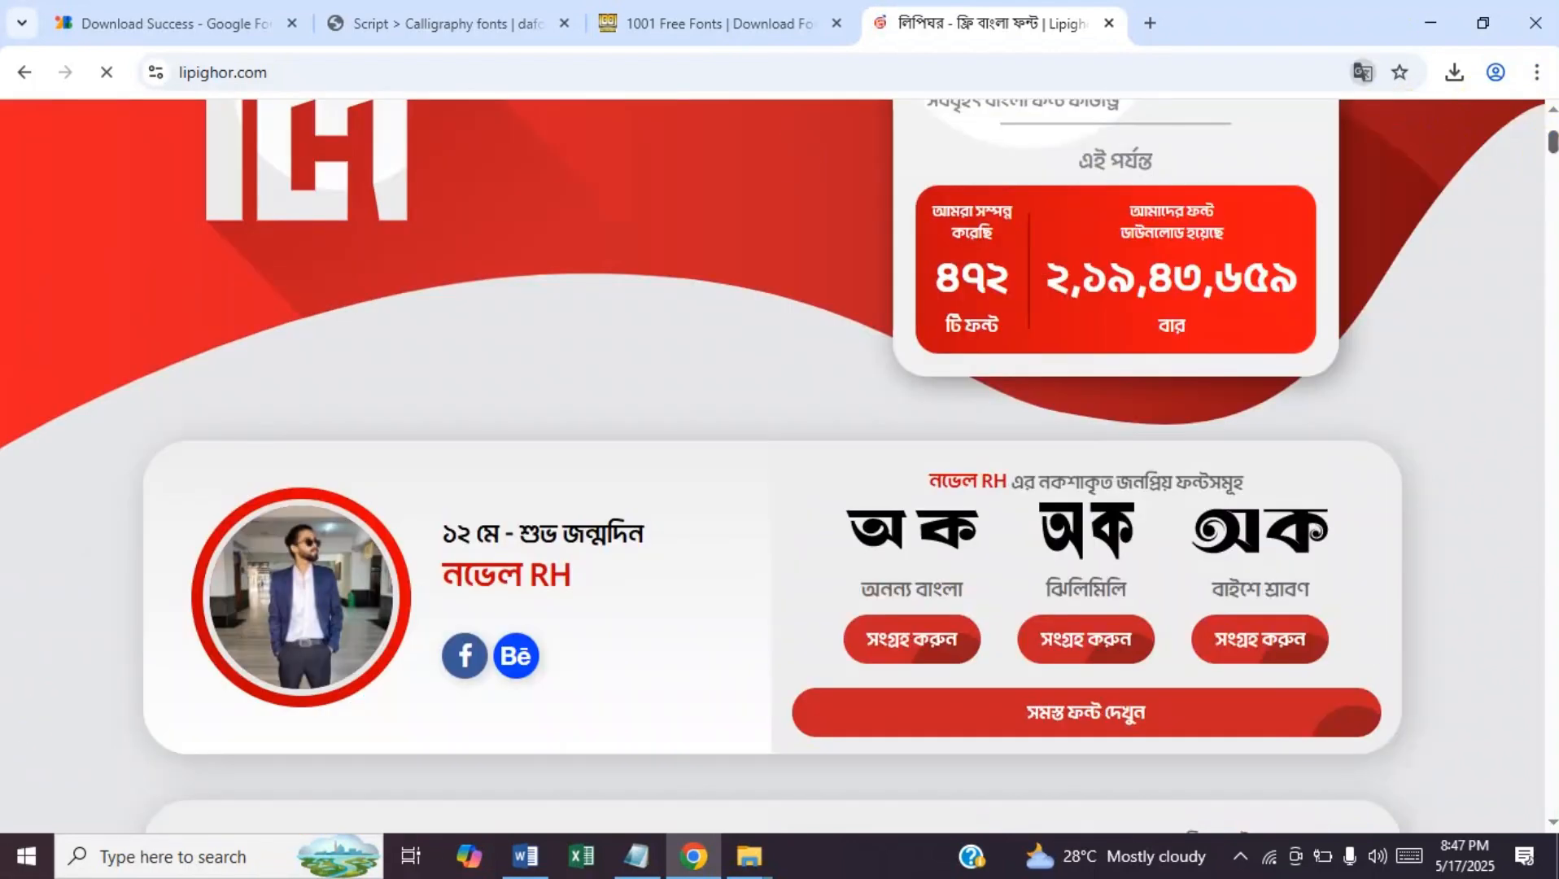
mouse_move(1552, 143)
mouse_down()
mouse_move(1551, 159)
mouse_move(1544, 130)
mouse_up()
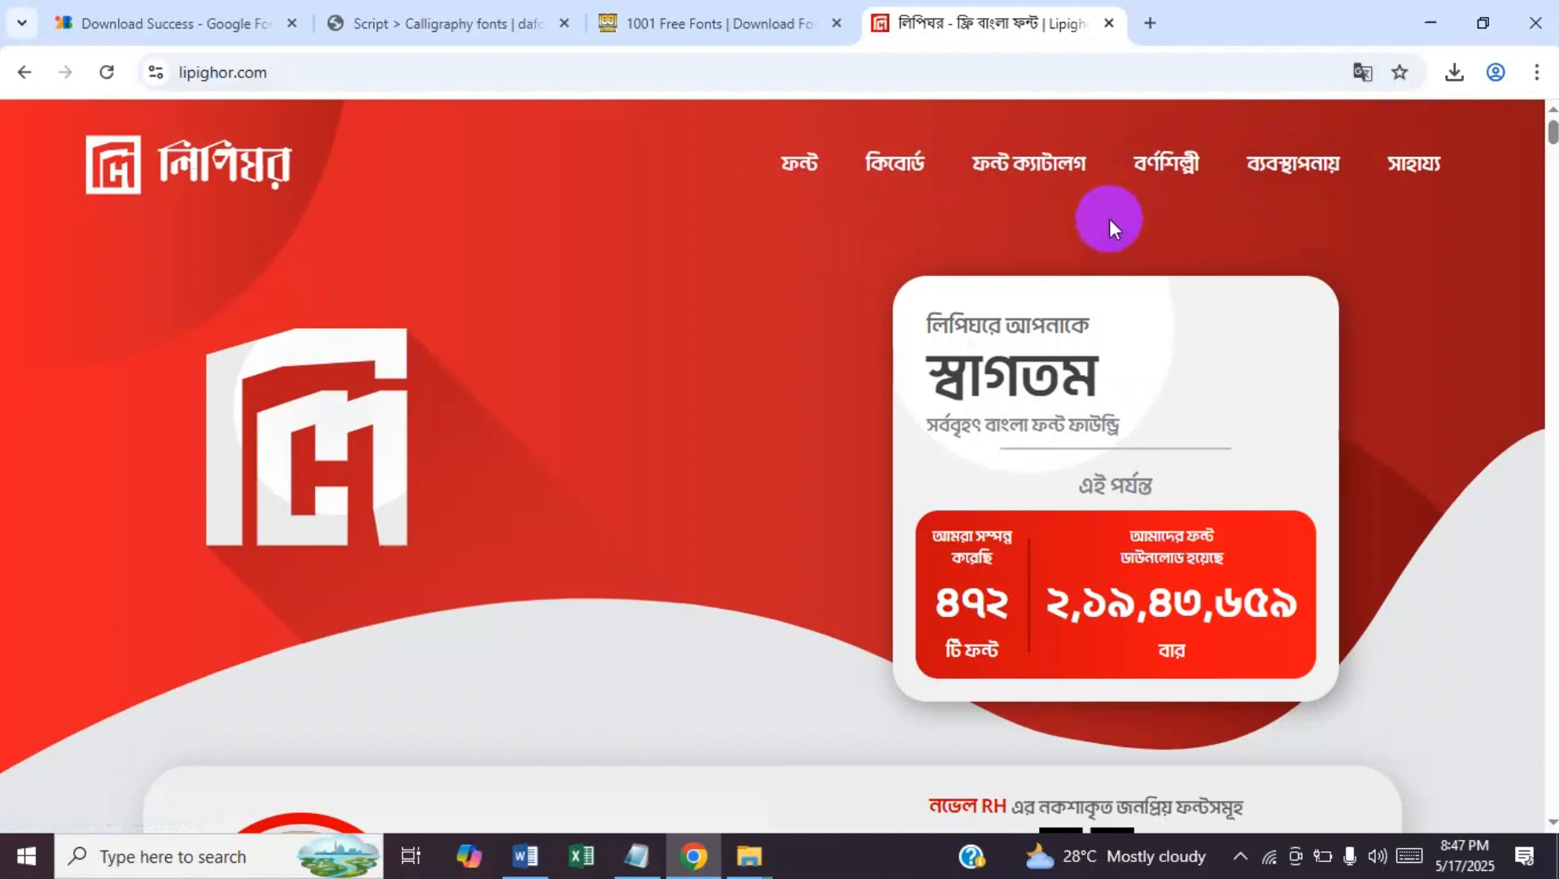
mouse_move(810, 180)
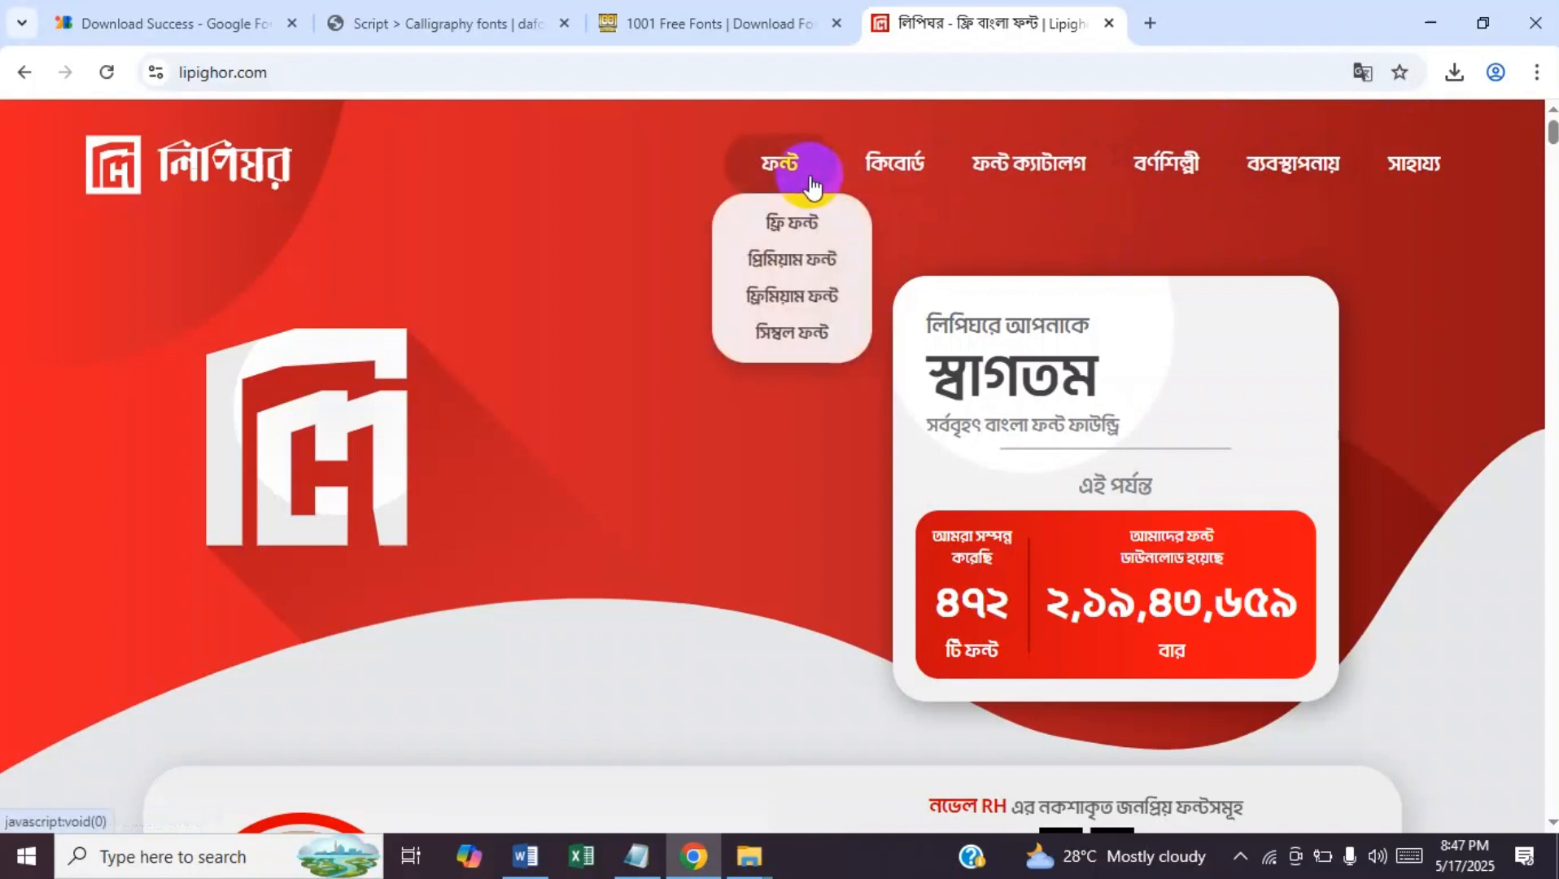
click(787, 224)
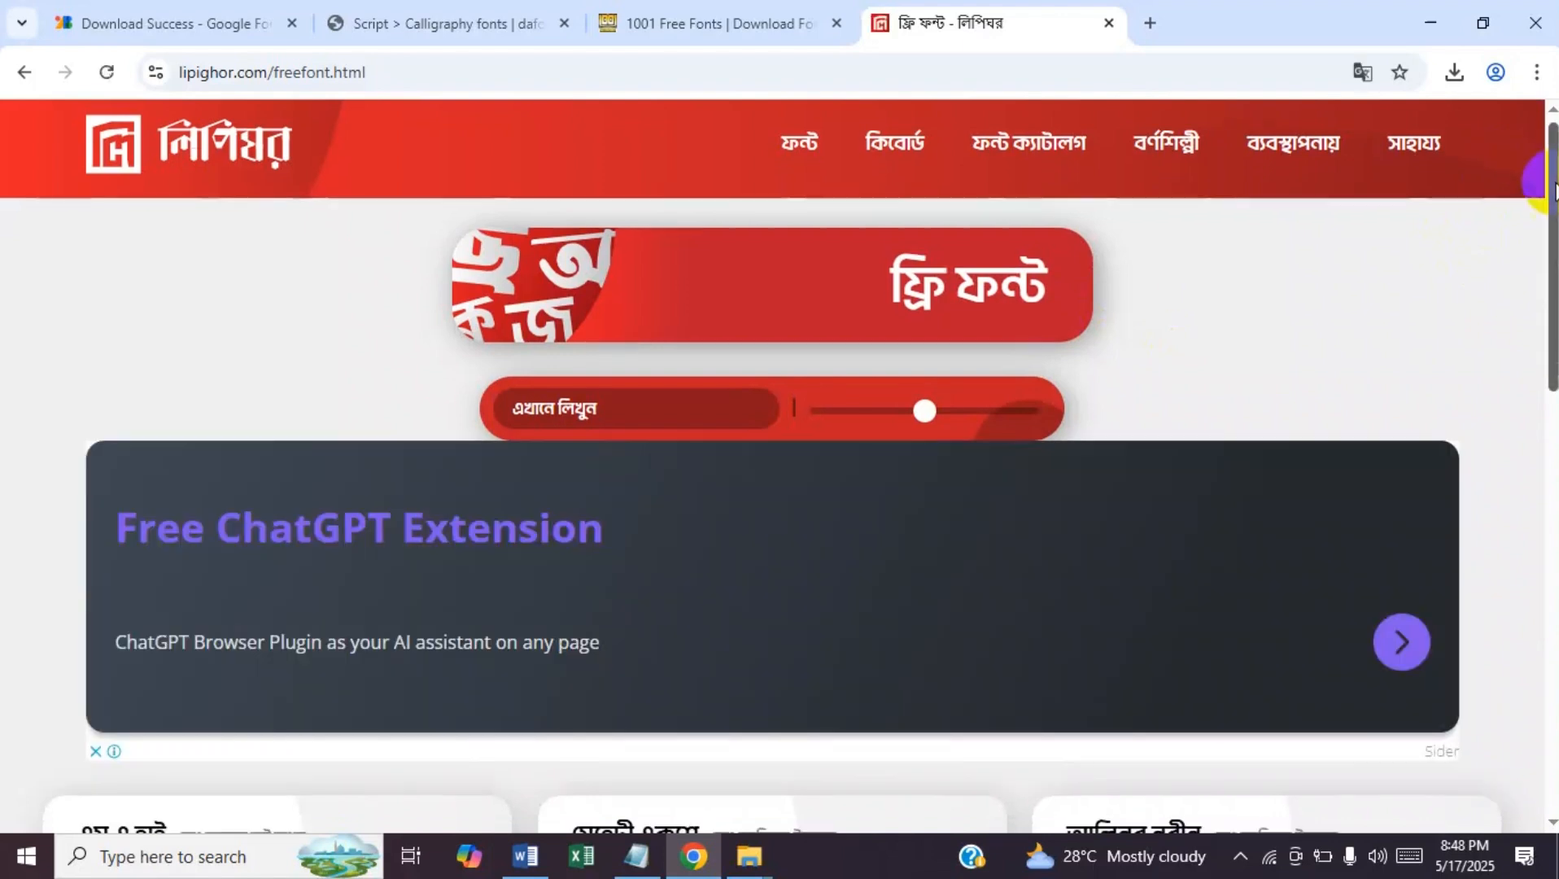
- Browse the first page of Lipighor's free fonts and open the download page of the আবু জে এম আককাস font
scroll(1552, 215, down, 1)
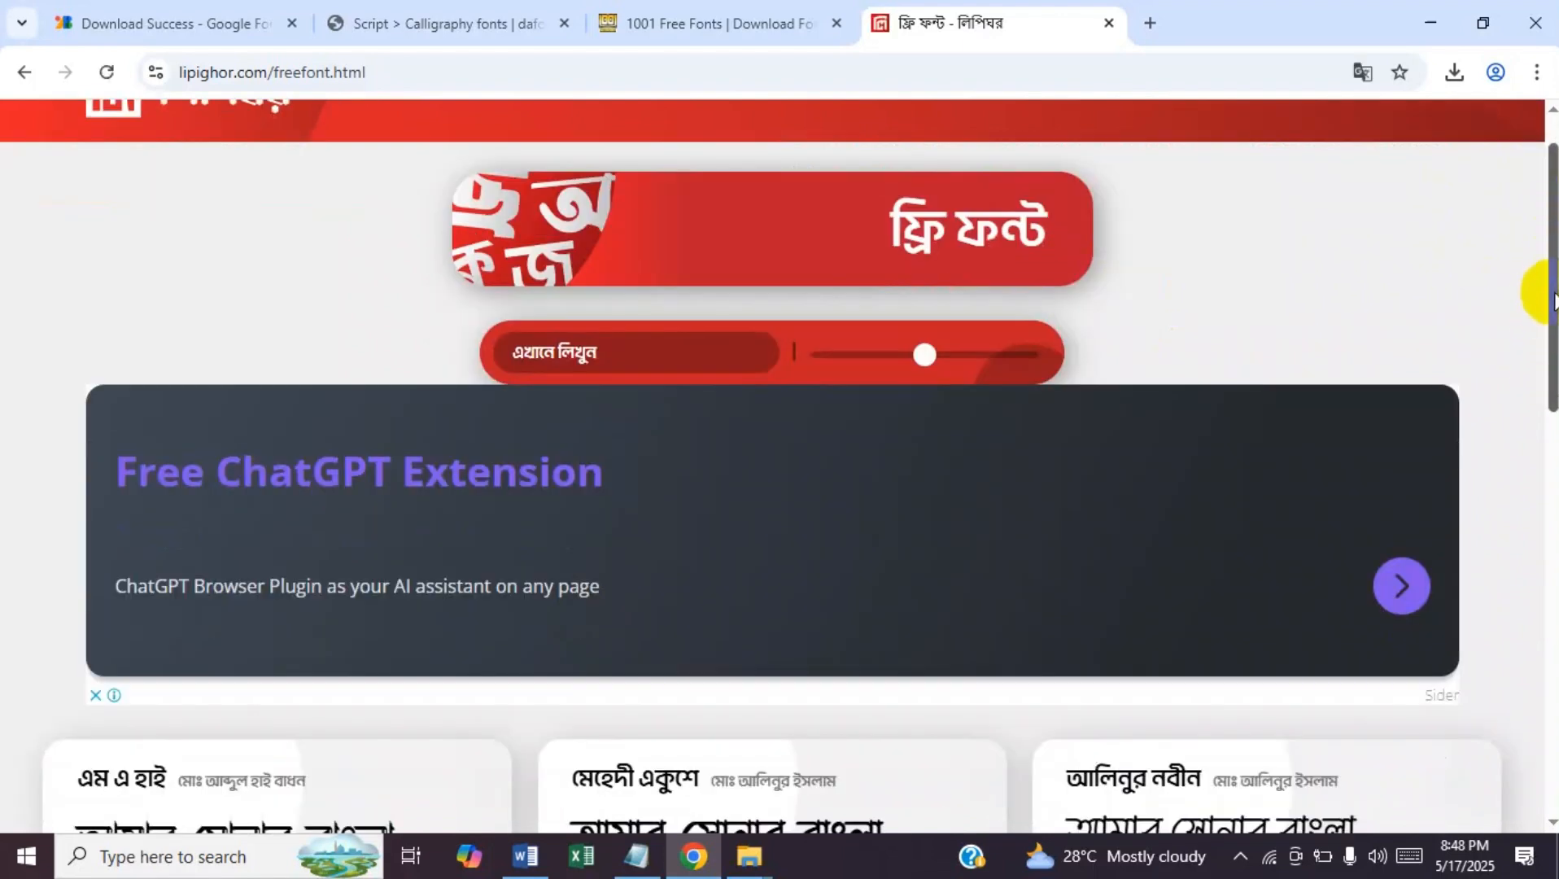
scroll(1552, 277, down, 1)
drag(1552, 277, 1552, 410)
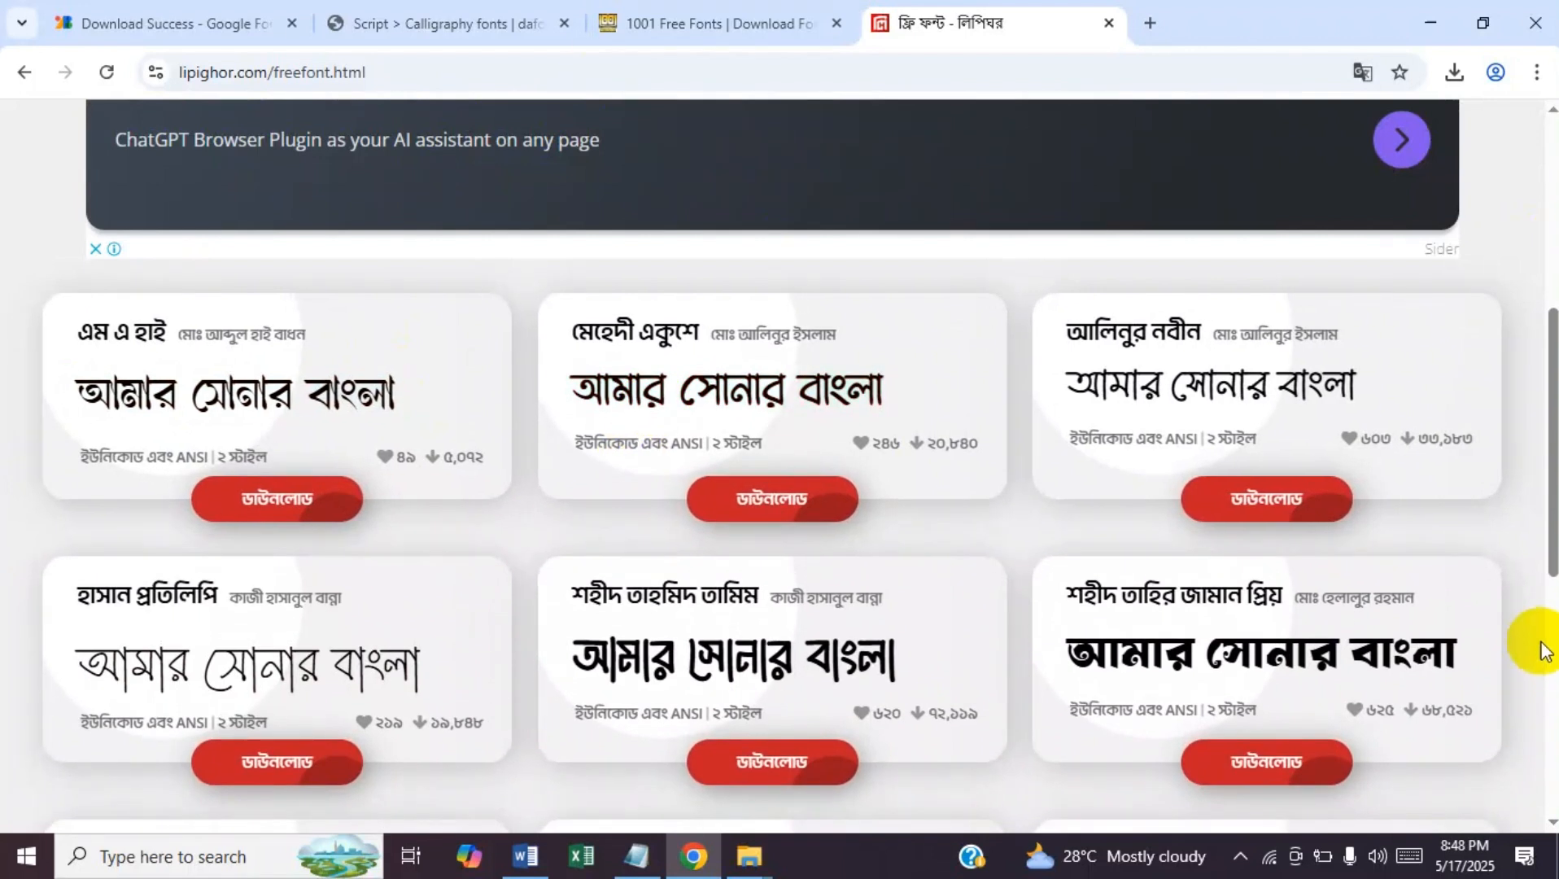
scroll(1552, 524, down, 6)
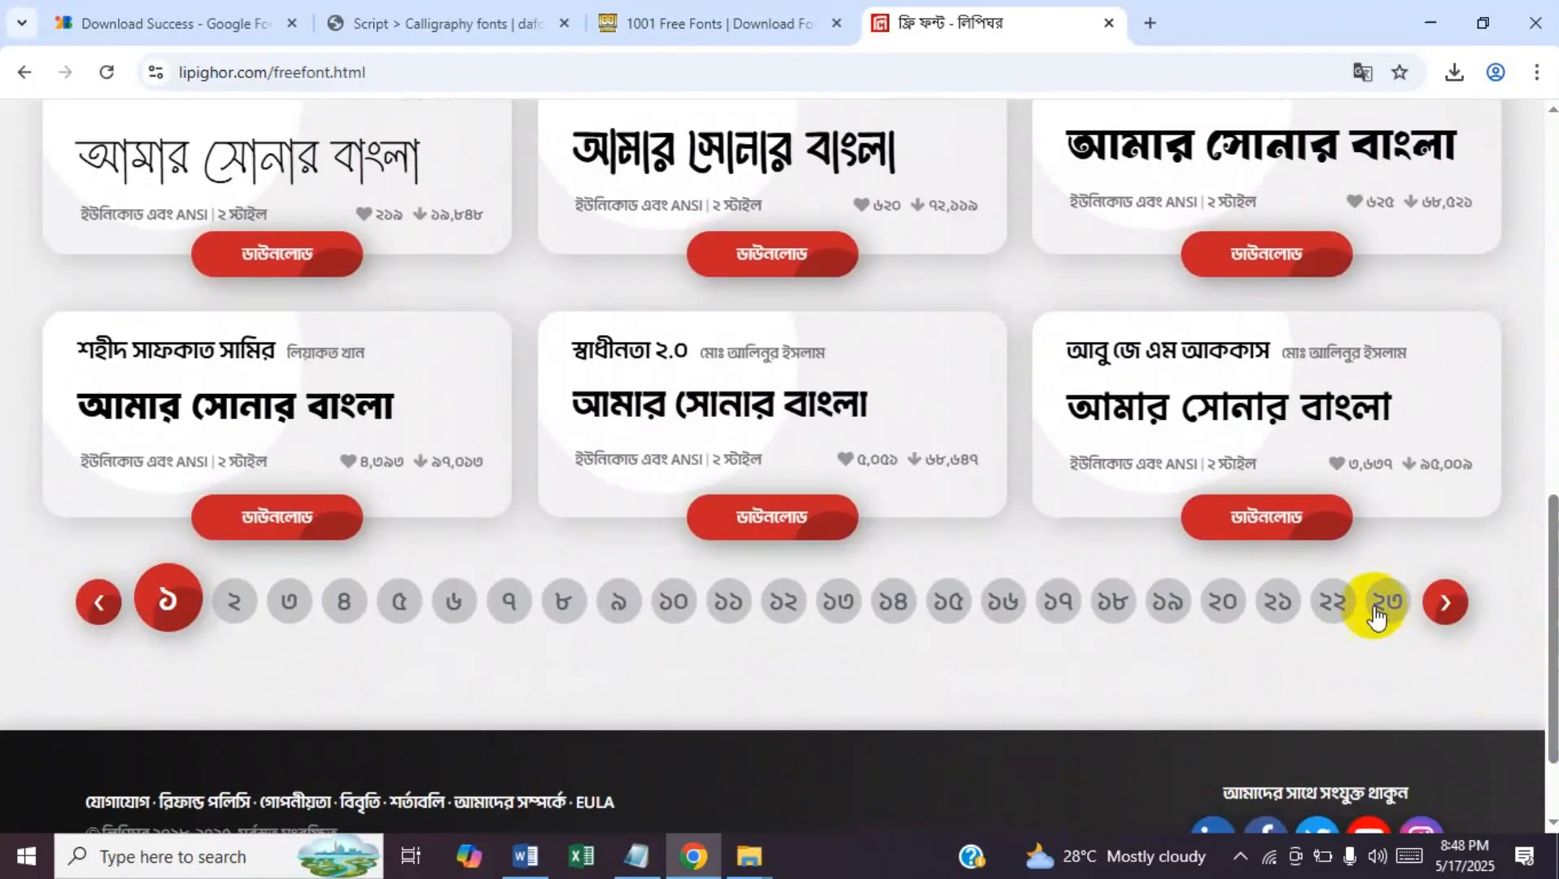
drag(1554, 658, 1553, 577)
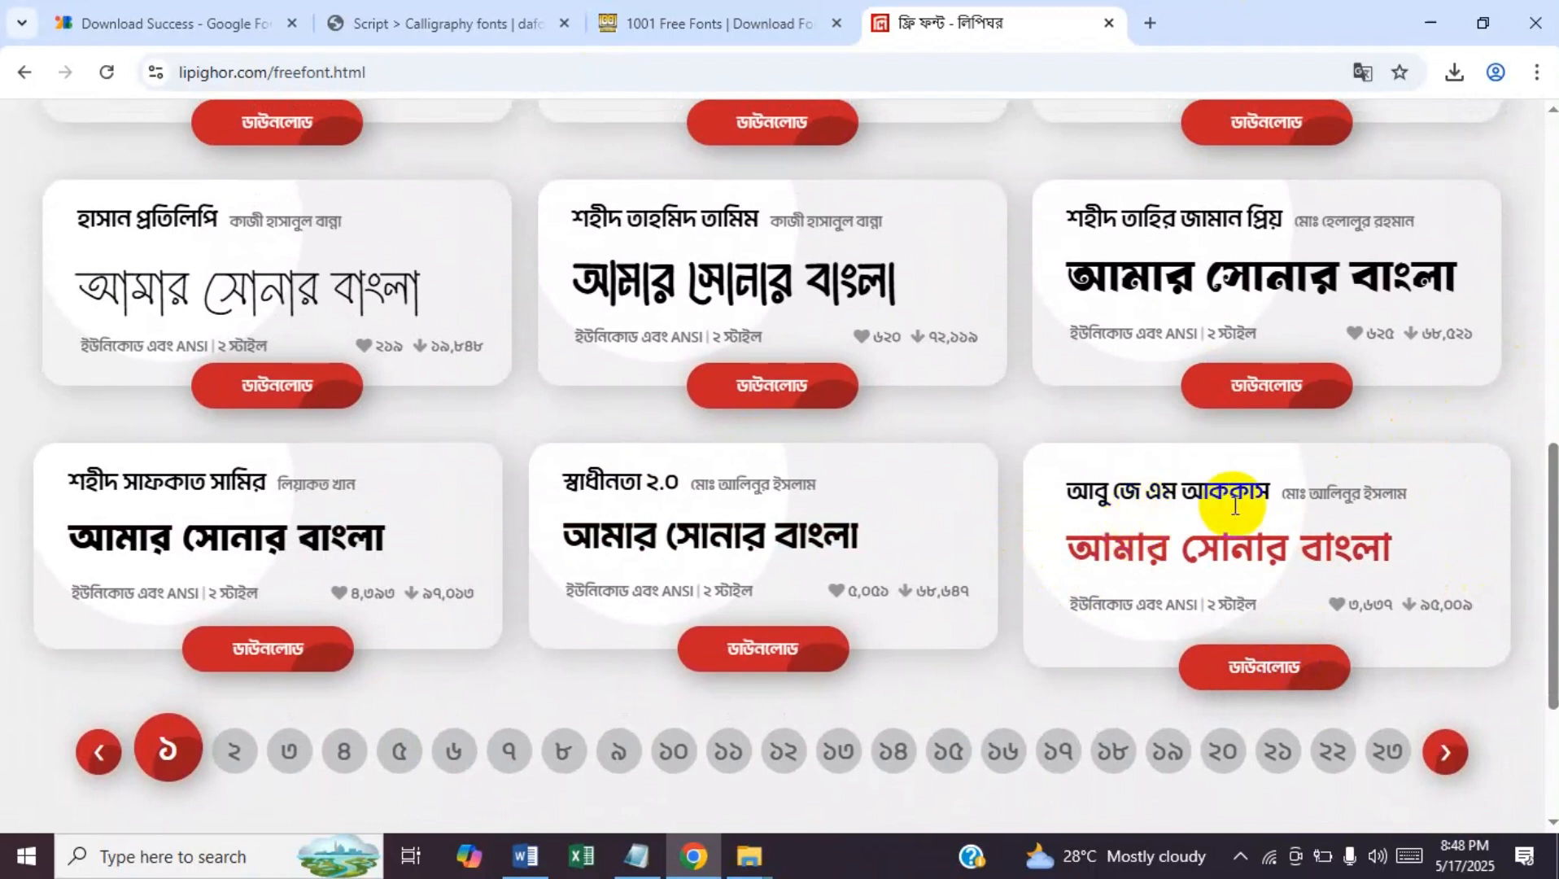
click(1237, 659)
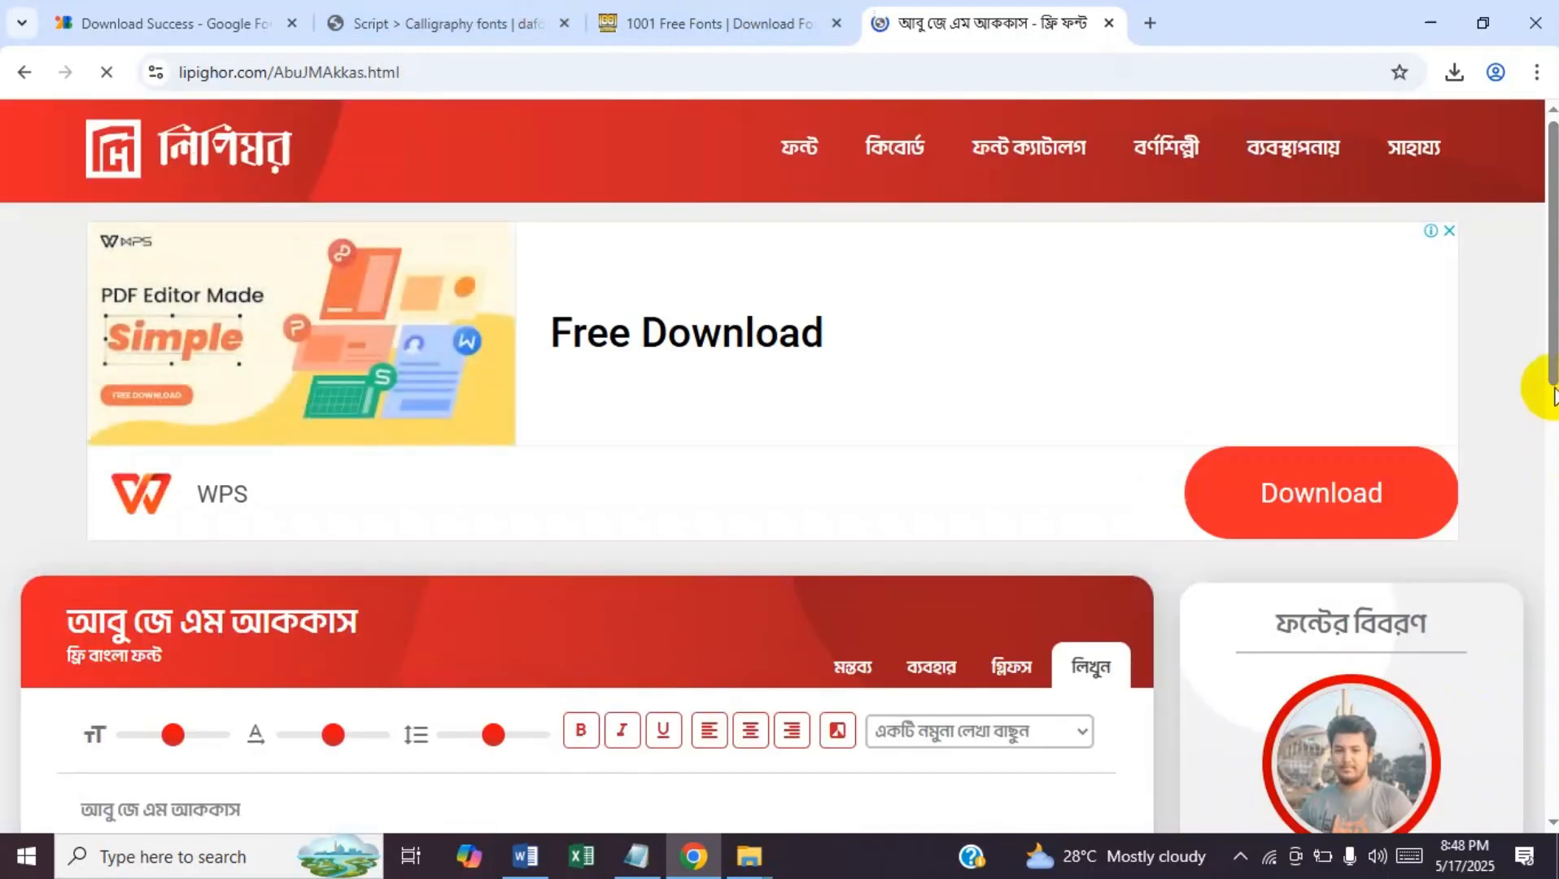
- Replace the sample text in the font's preview area with "আল্লাহ মহান"
drag(1550, 382, 1552, 506)
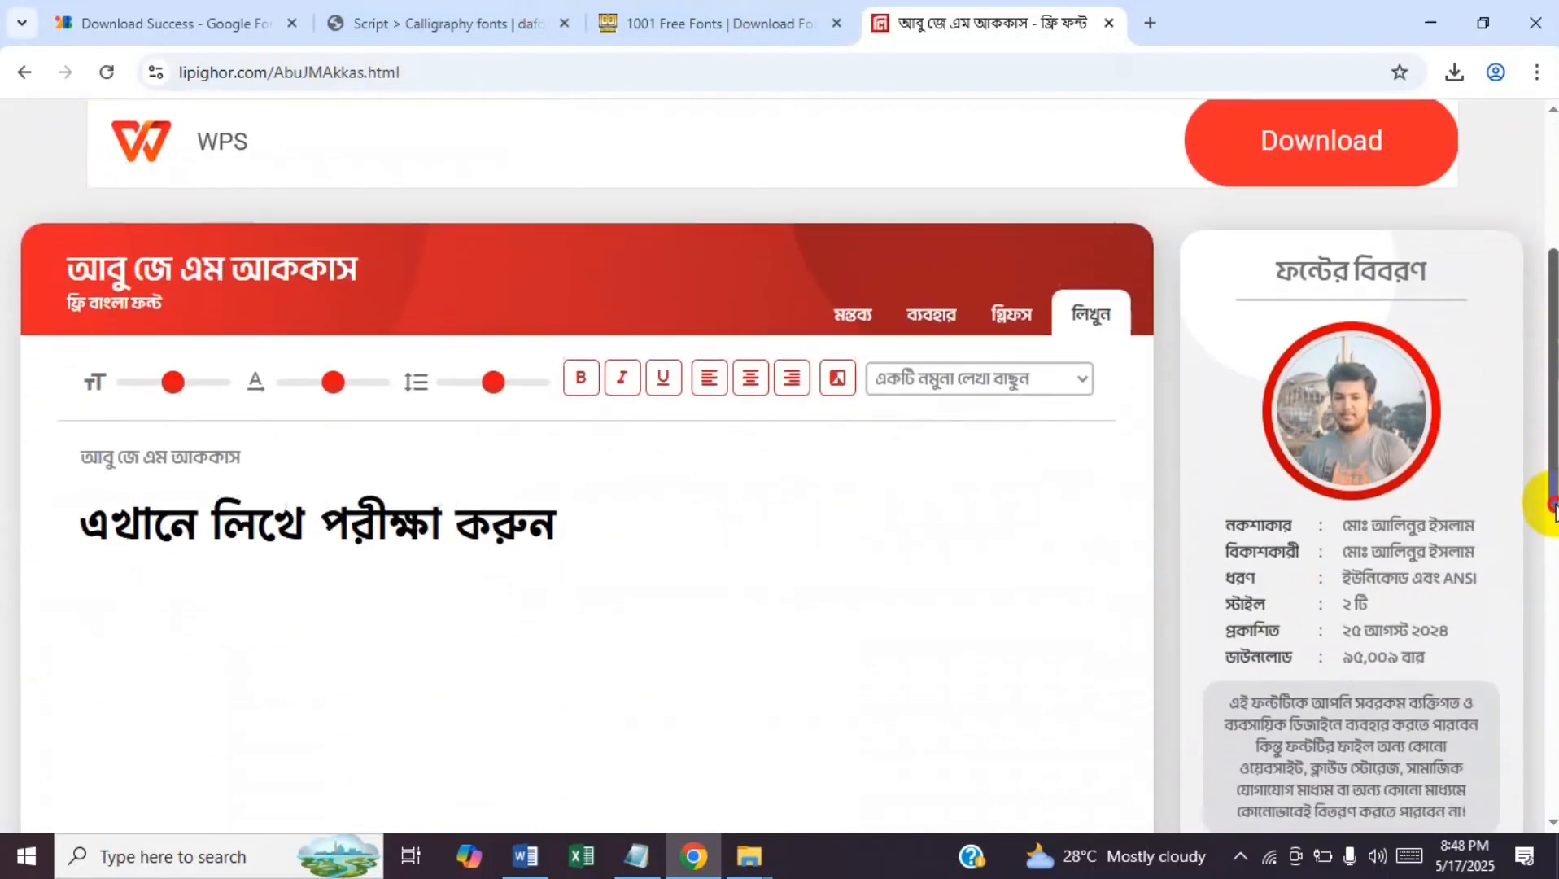
click(618, 522)
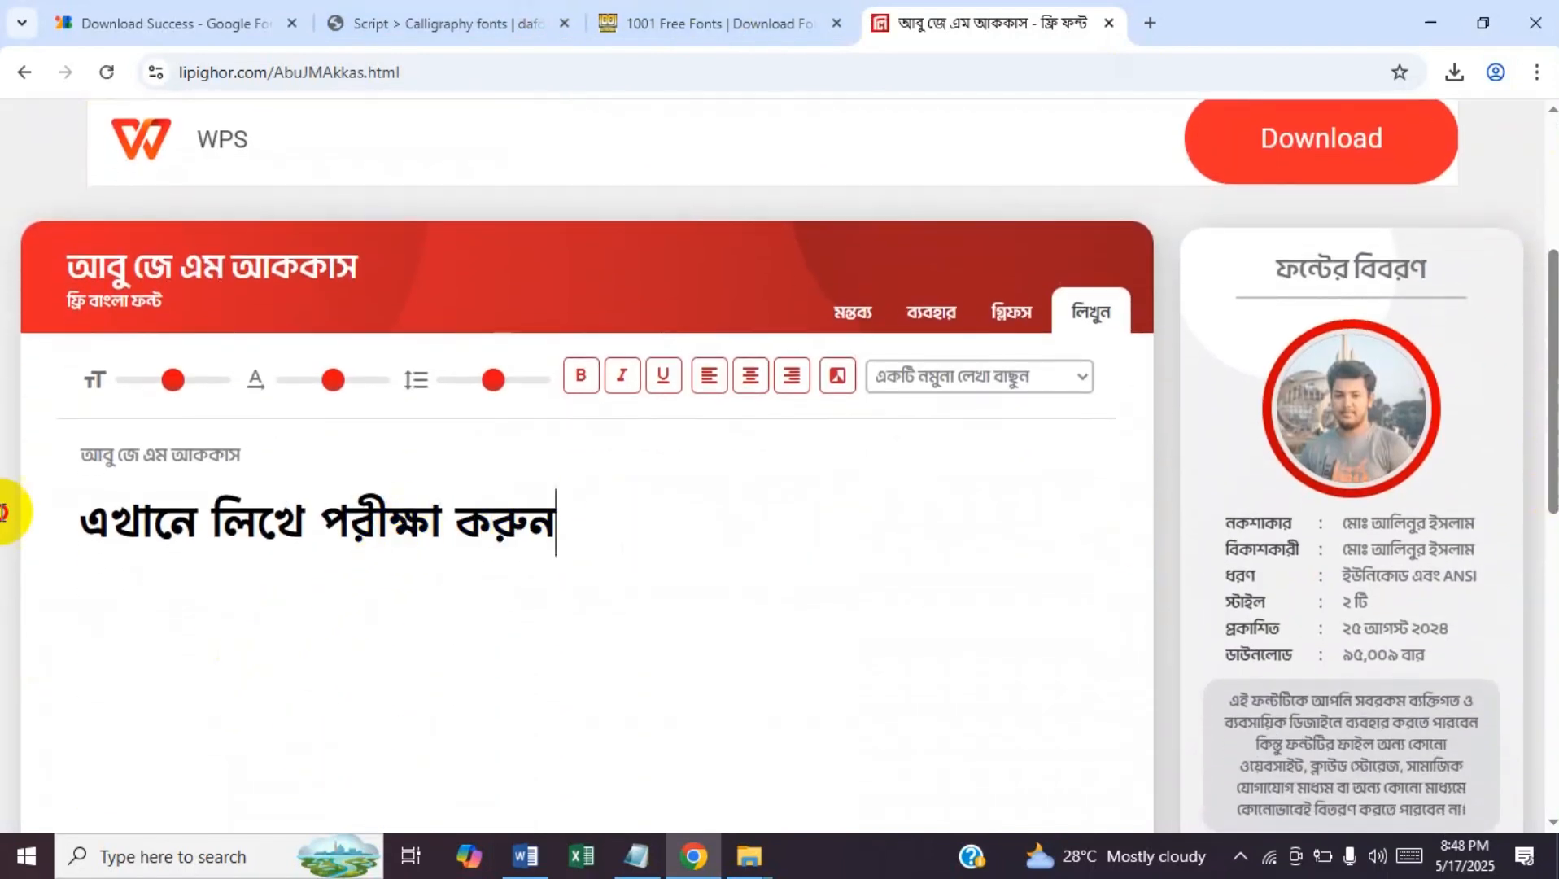
key(ctrl+a)
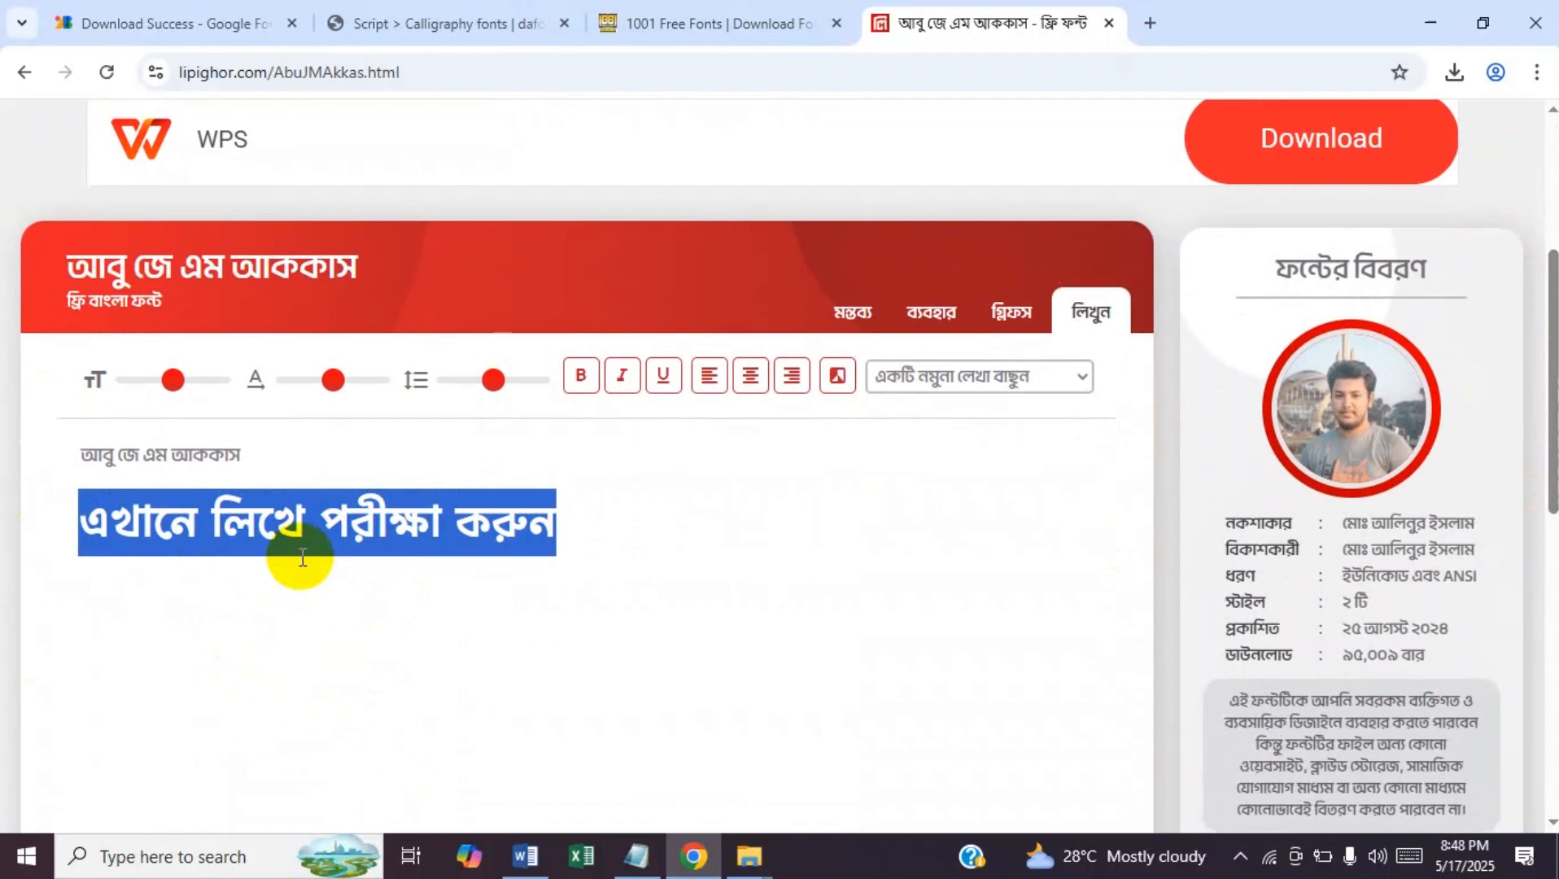
text(আল্লাহ)
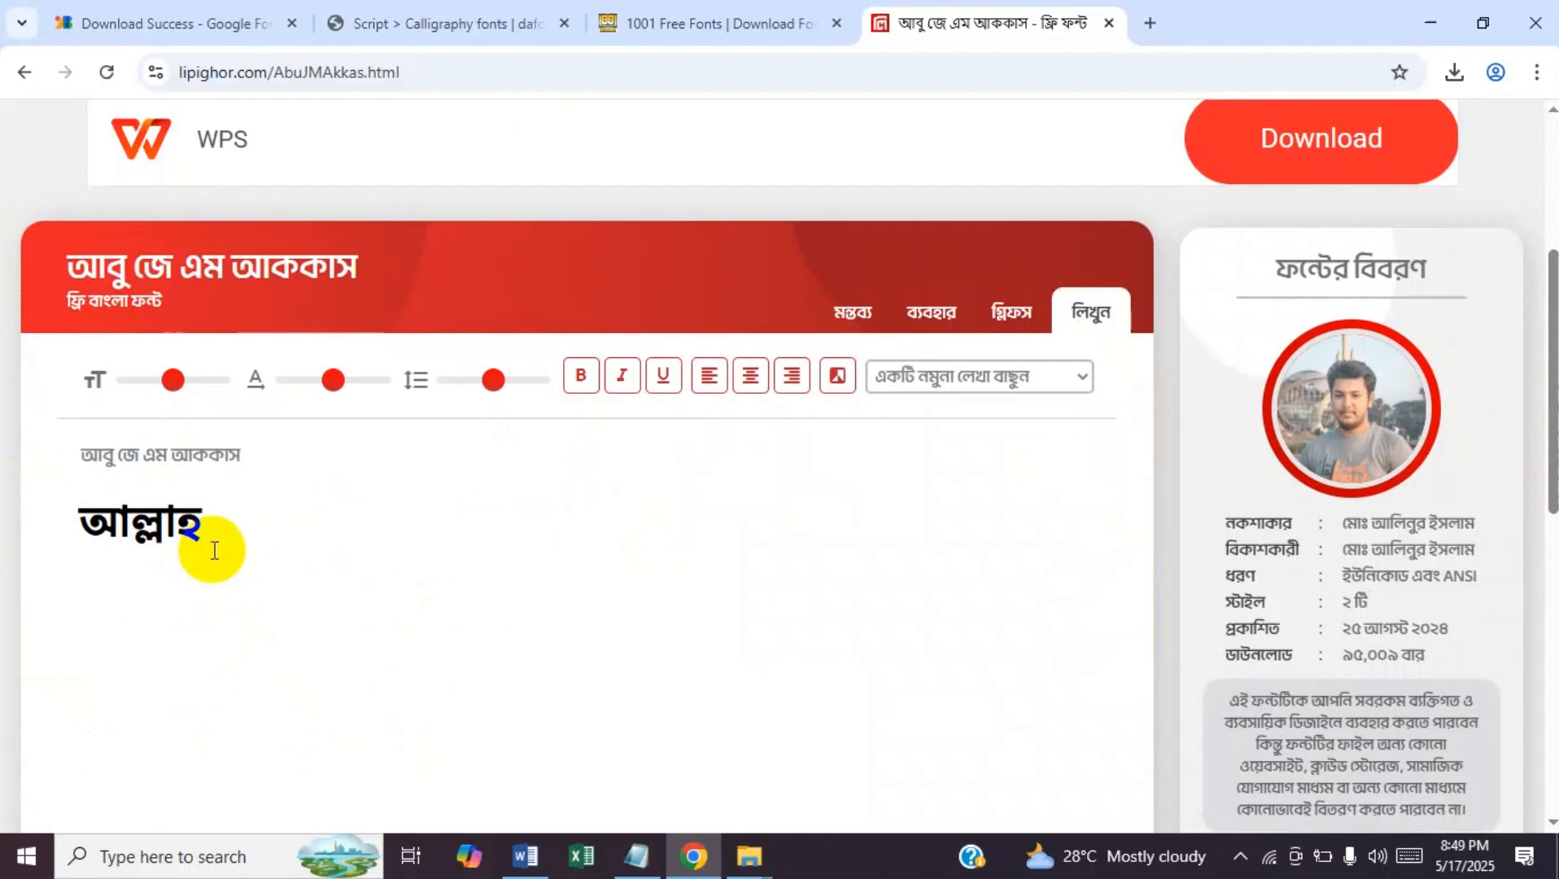
text( মহান)
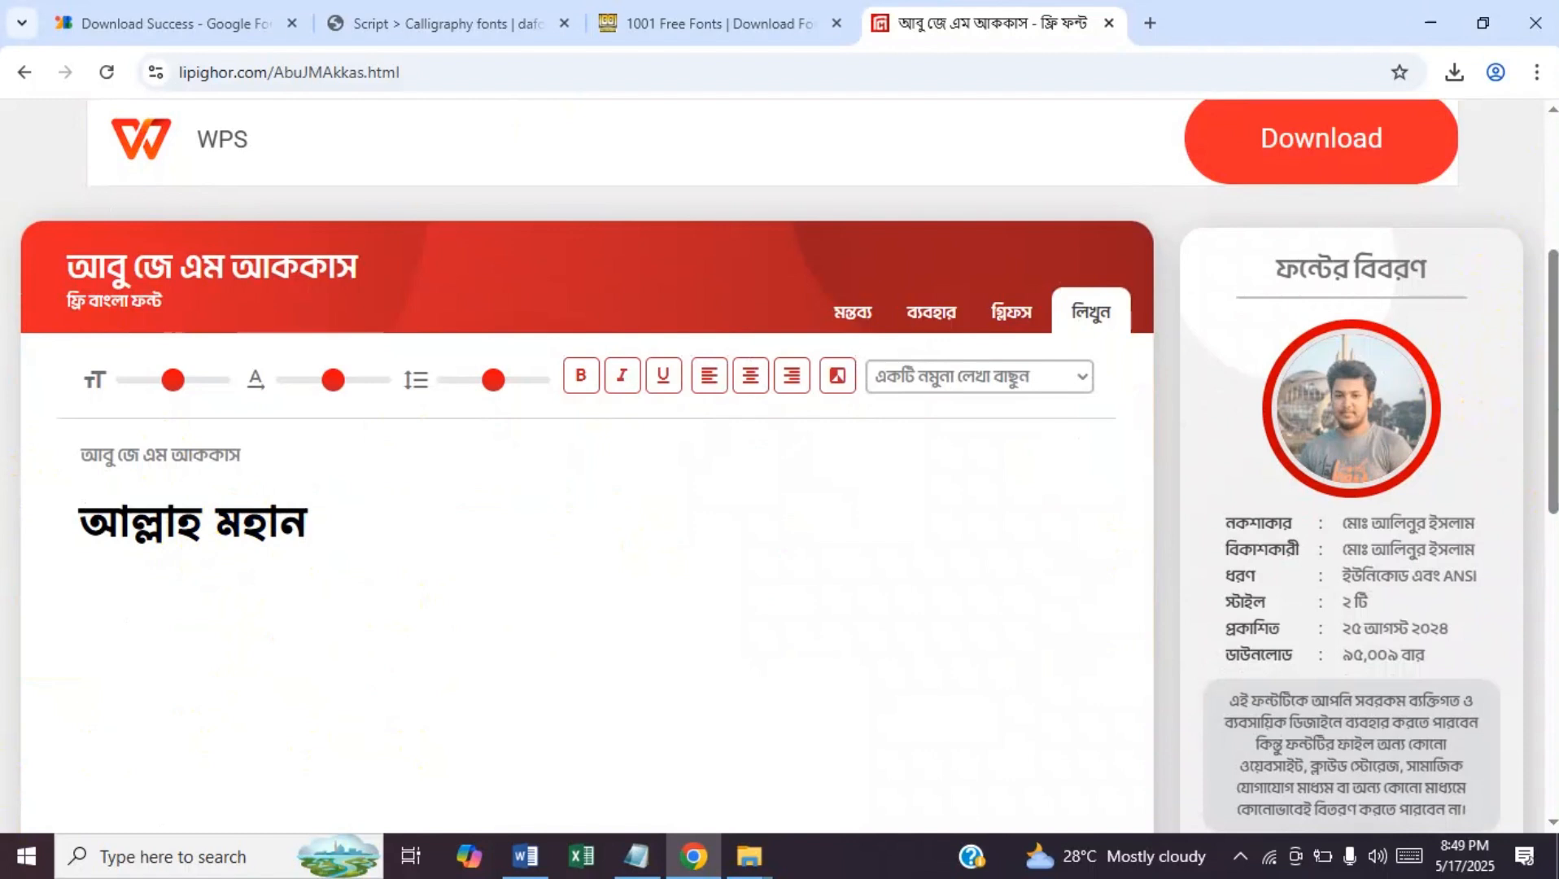
- Review the warning terms for the আবু জে এম আককাস font, agree to them and download the font
click(1549, 287)
scroll(1541, 314, down, 5)
click(1342, 450)
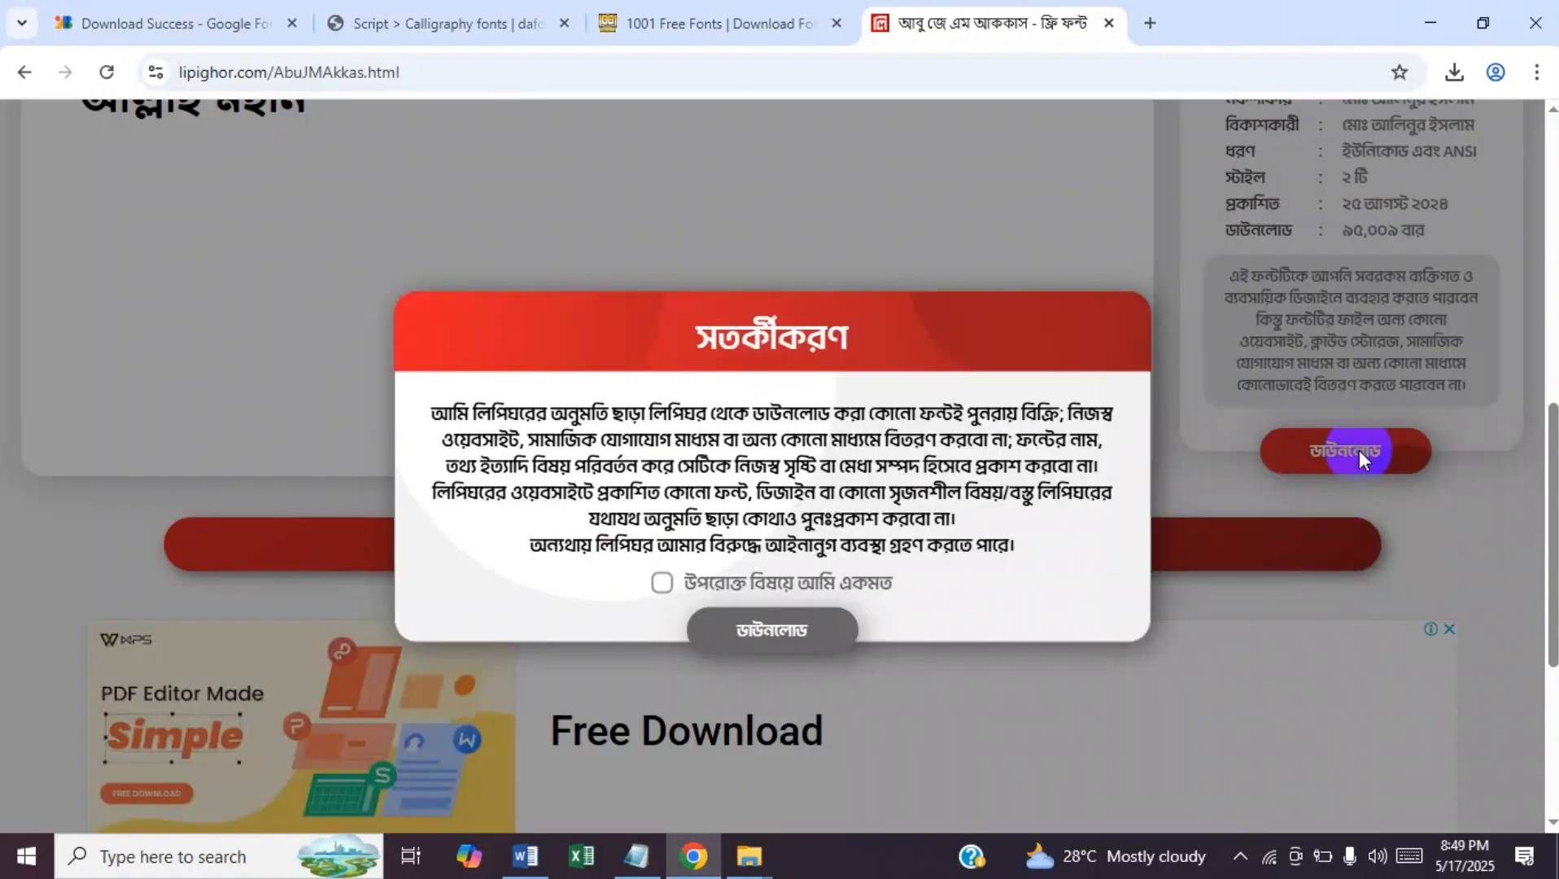
click(746, 355)
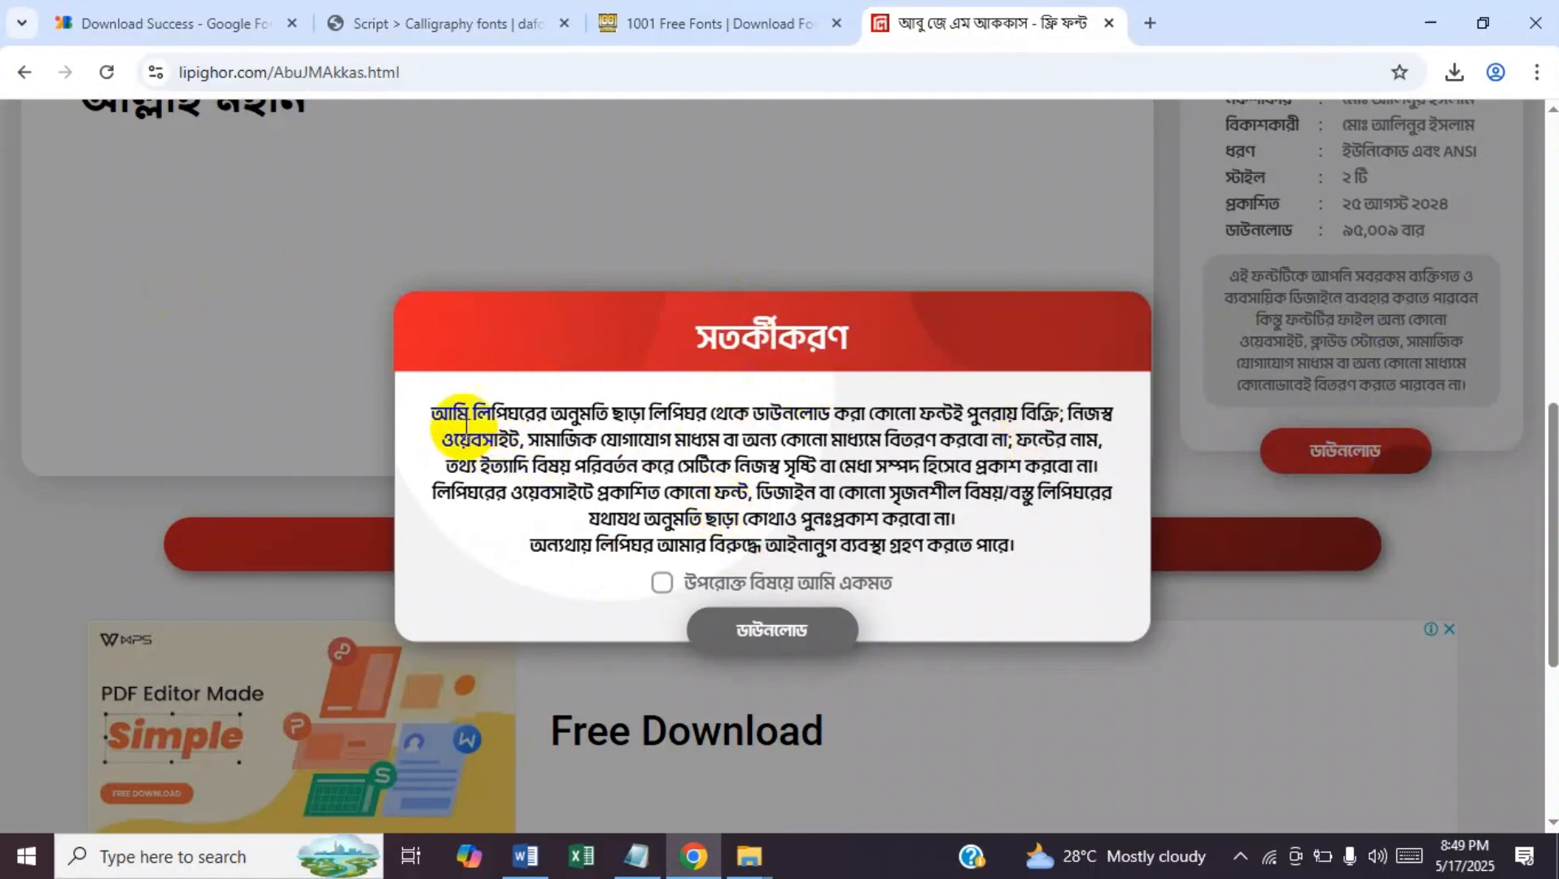
drag(411, 412, 1017, 509)
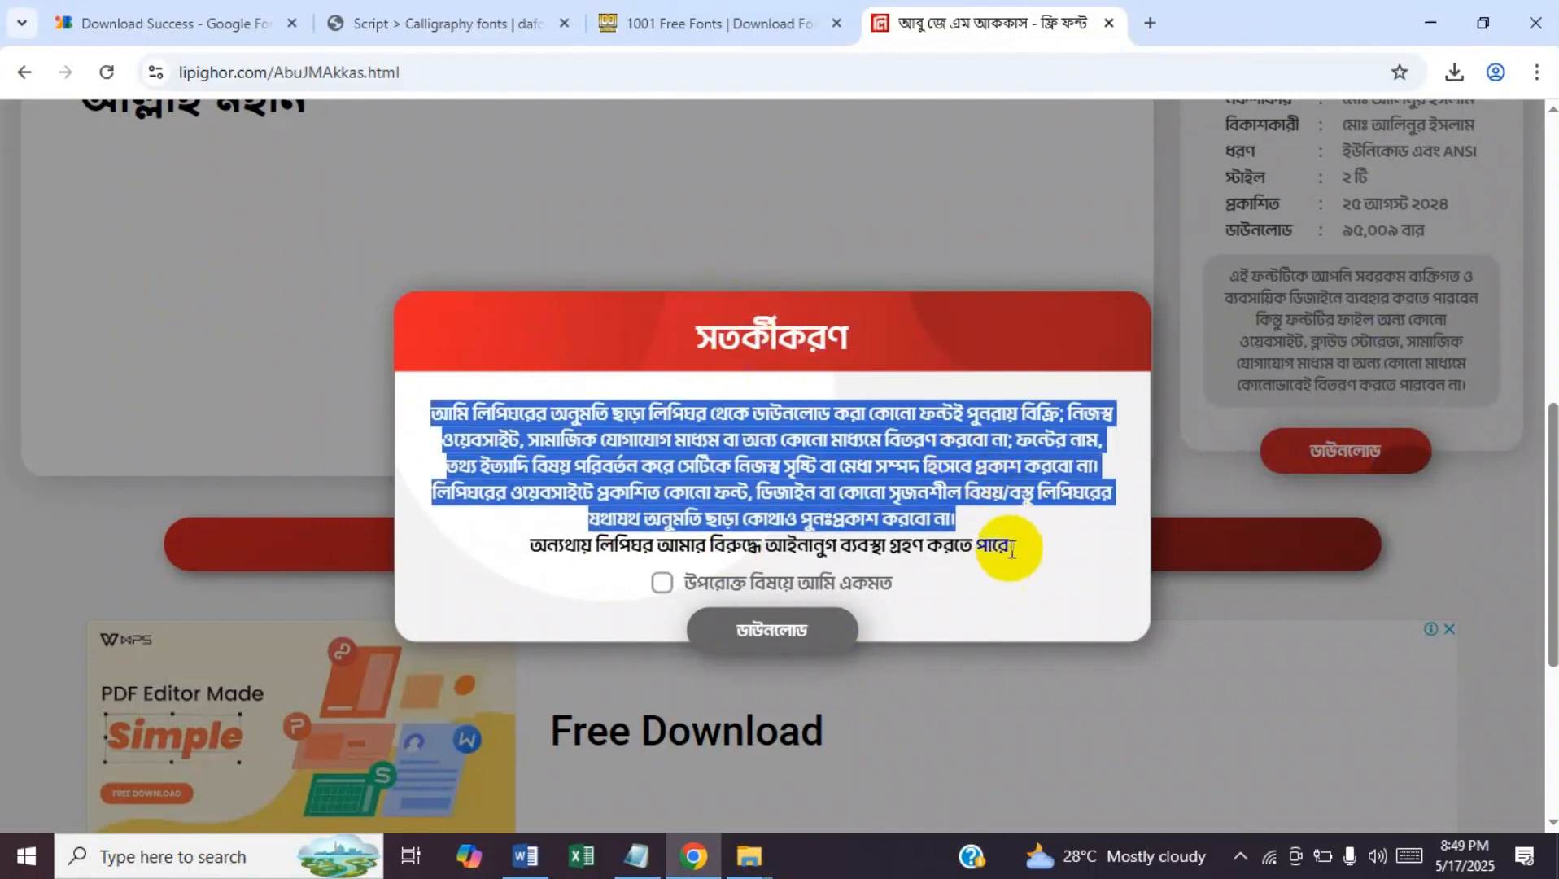
click(1011, 546)
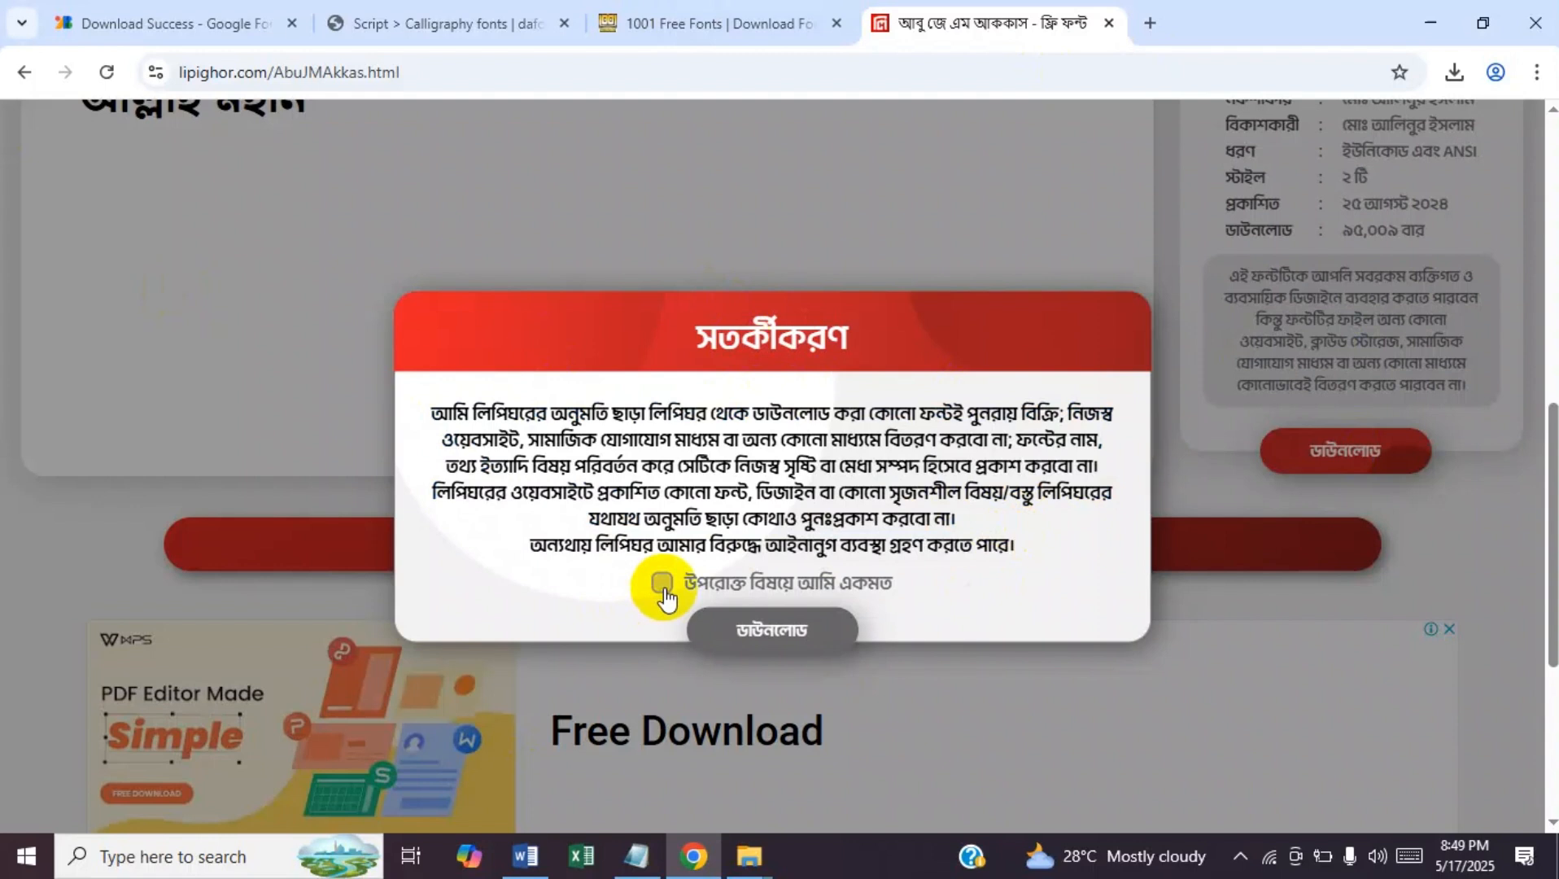
click(662, 582)
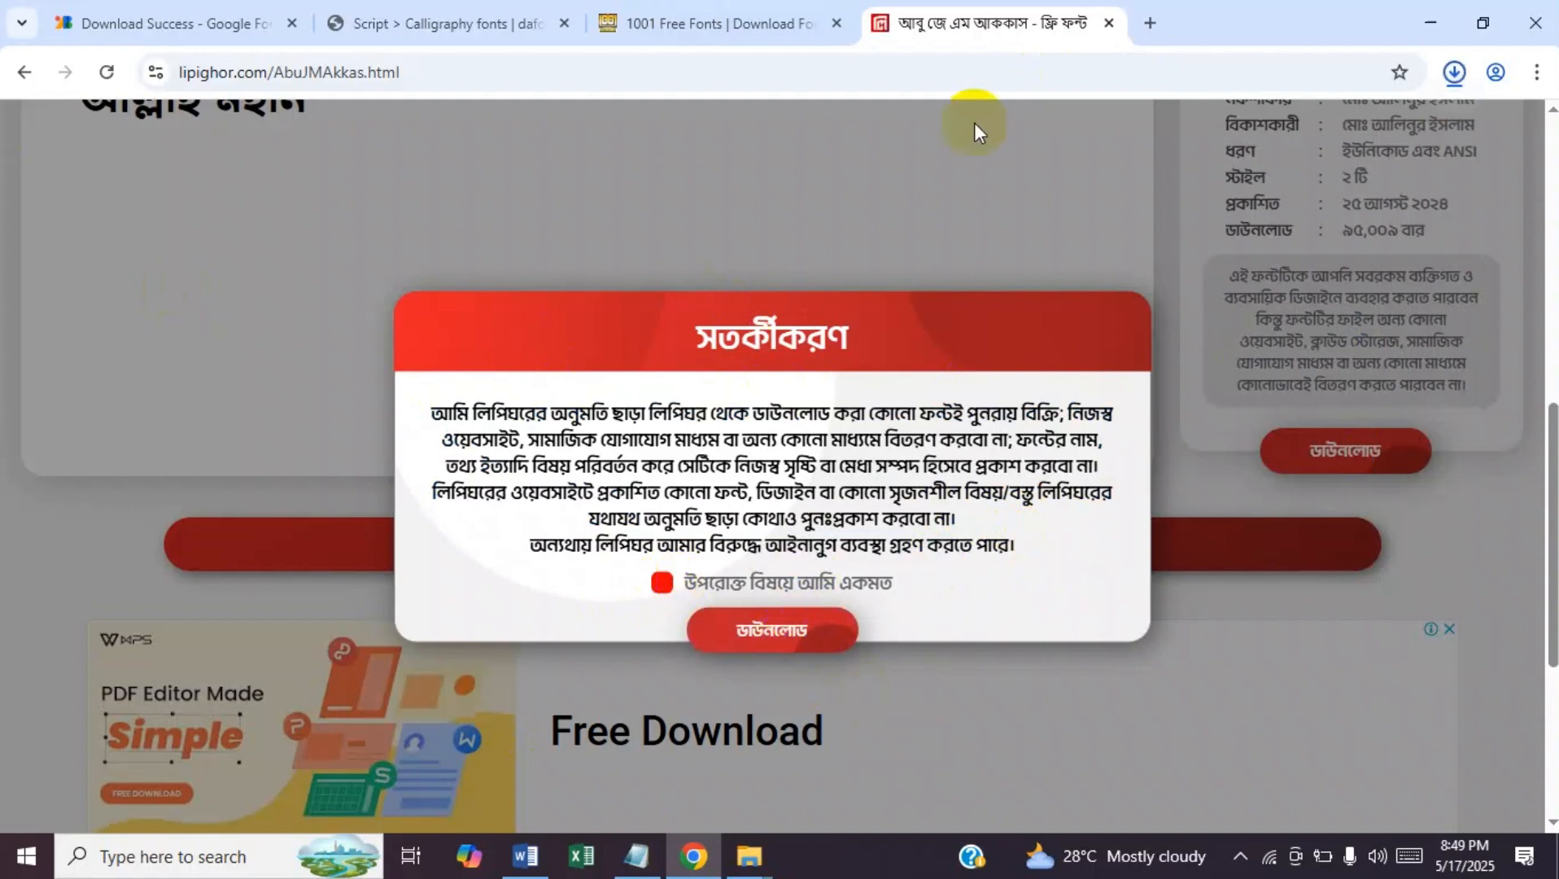
- Show the downloaded AbuJMAkkas.zip in its folder and extract it to Downloads\AbuJMAkkas
click(1456, 75)
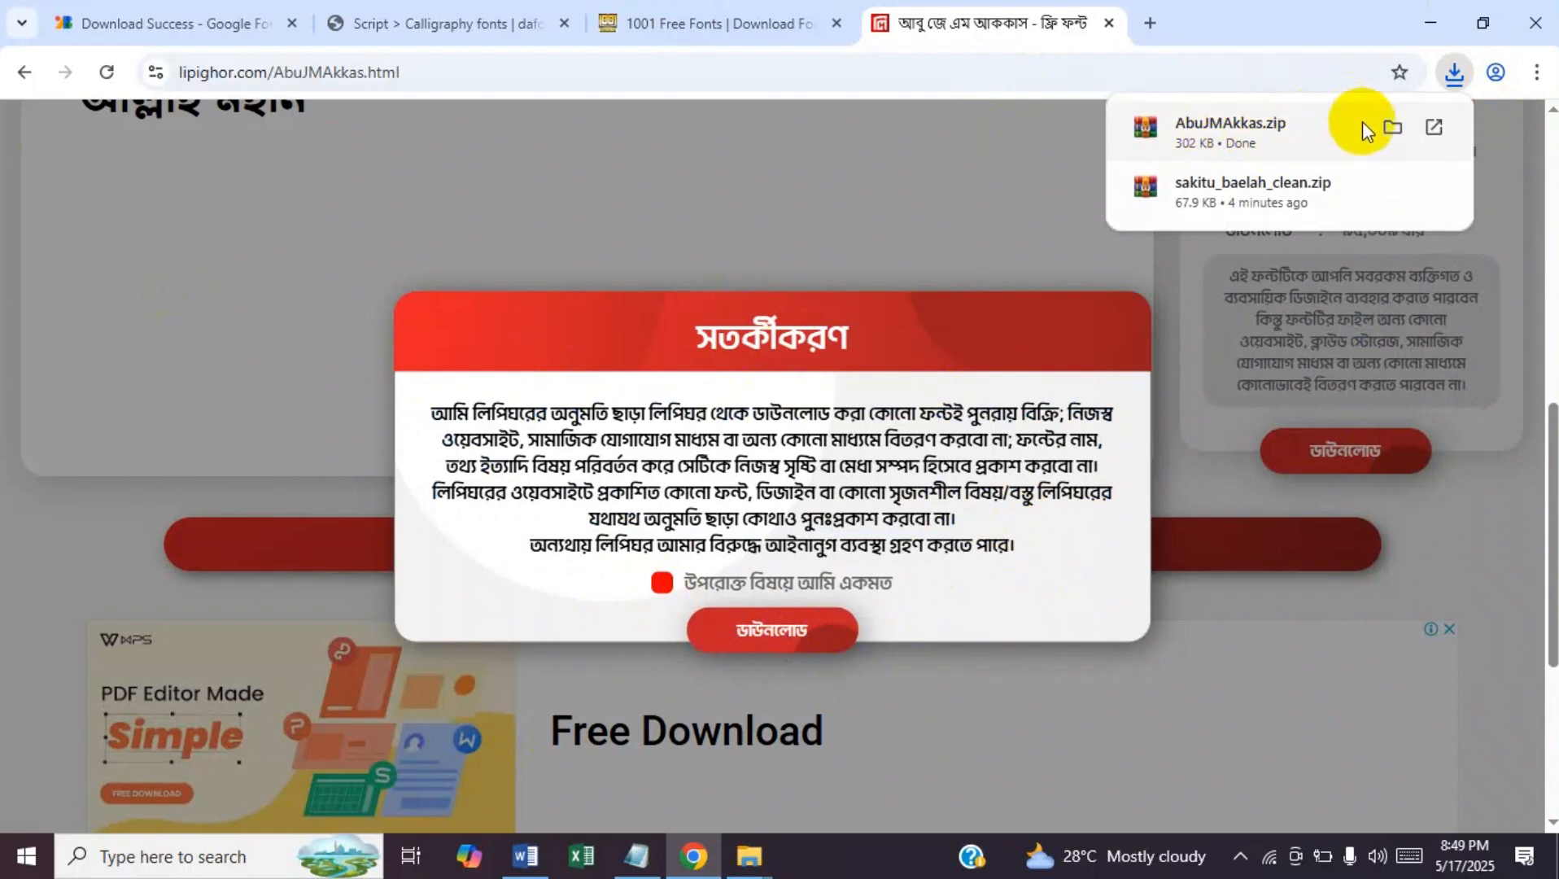
click(1389, 132)
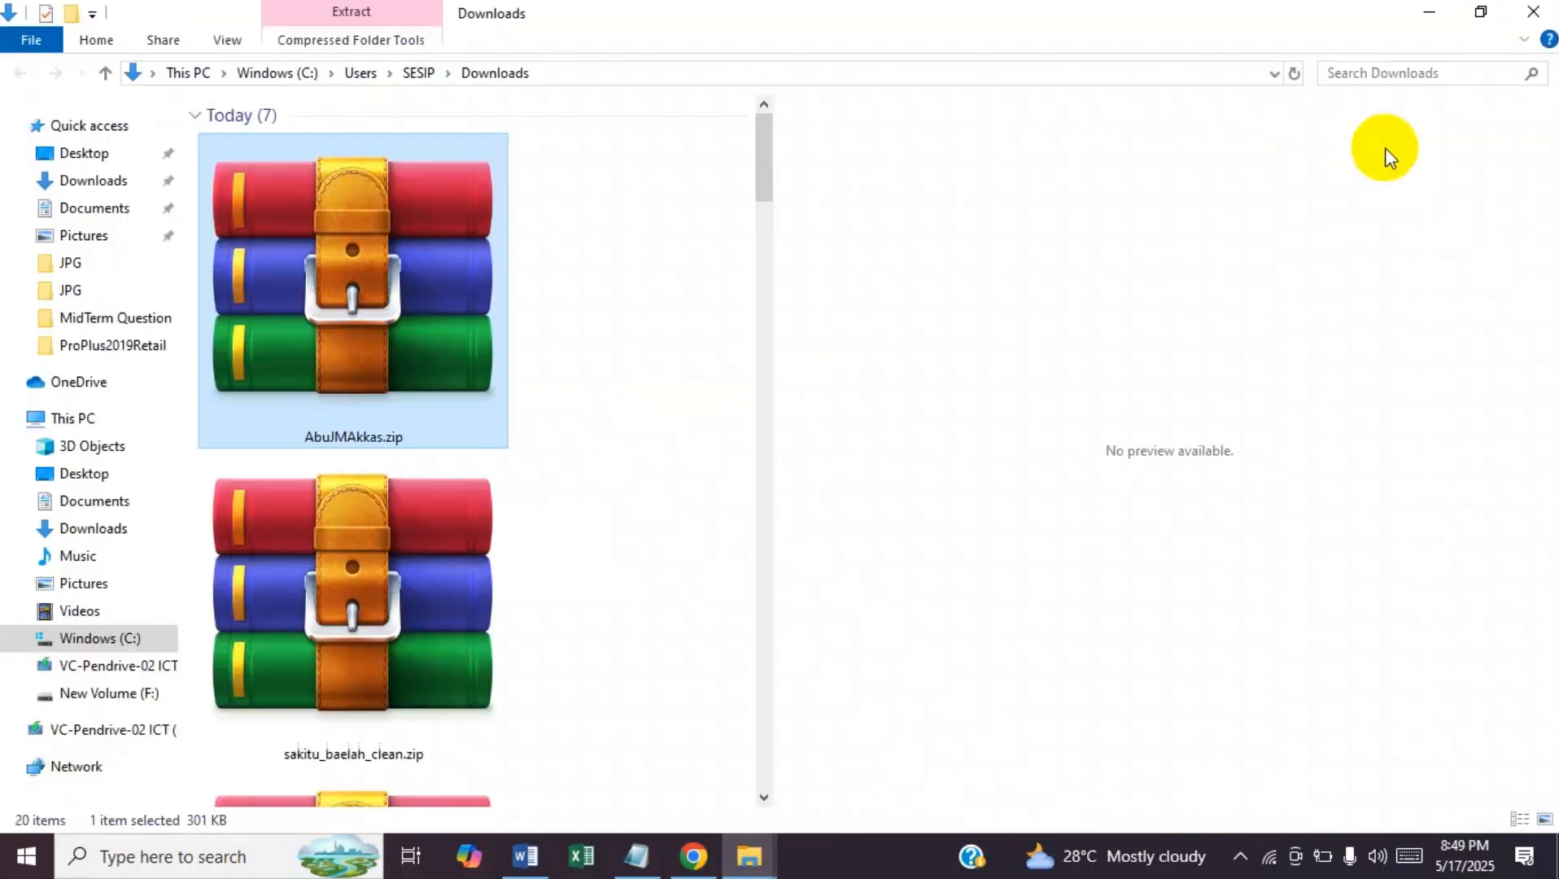
right_click(225, 308)
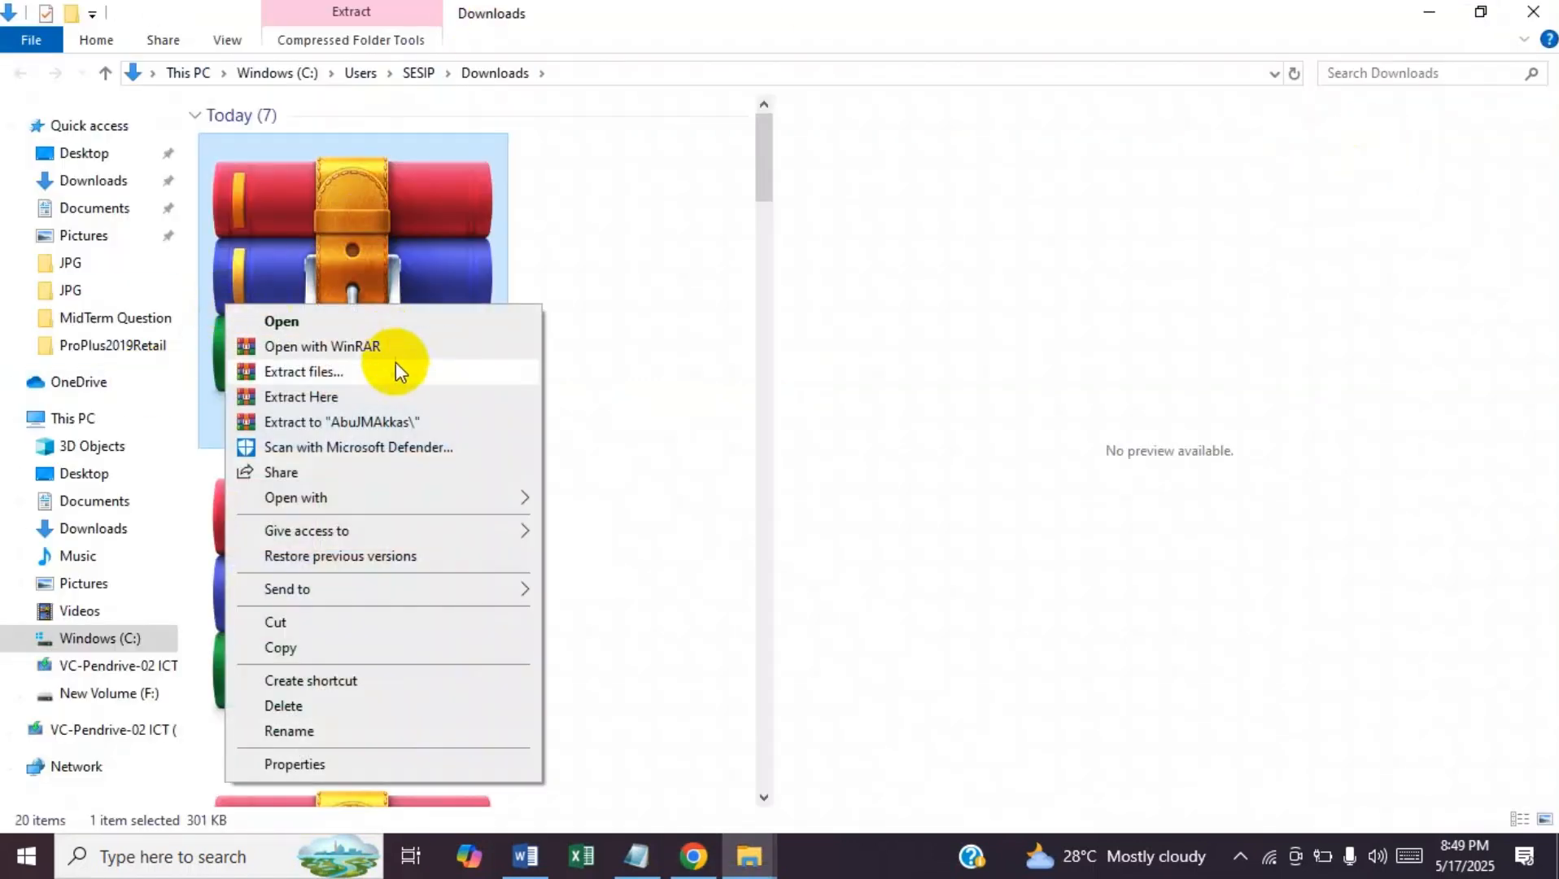
click(338, 375)
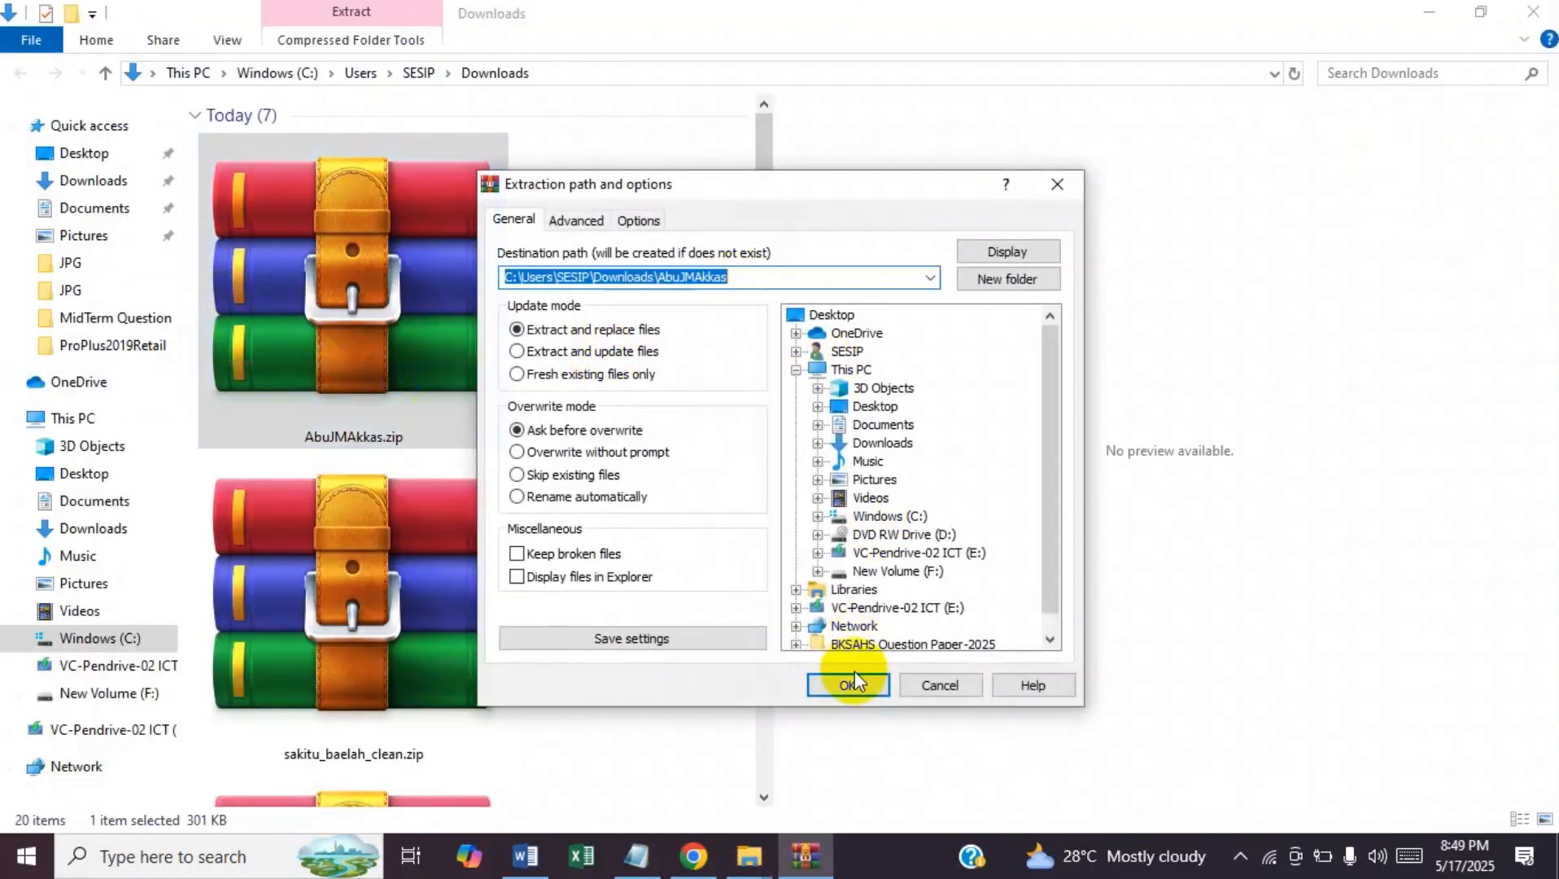
click(849, 685)
- Open the Unicode subfolder of the extracted AbuJMAkkas folder and install both Li Abu J M Akkas Unicode font files
drag(762, 166, 762, 282)
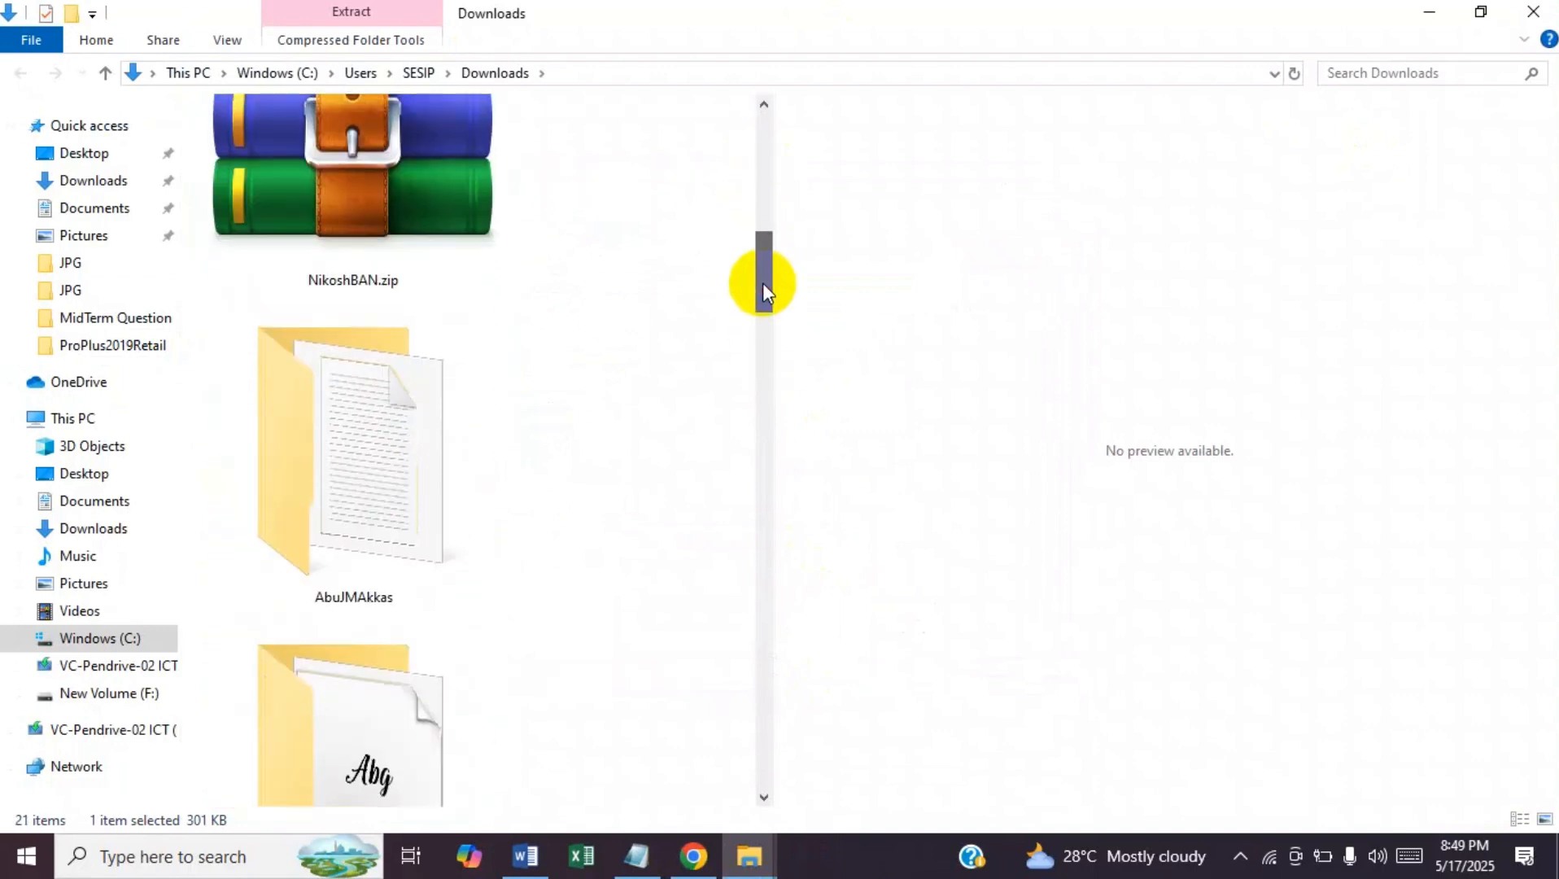
double_click(348, 461)
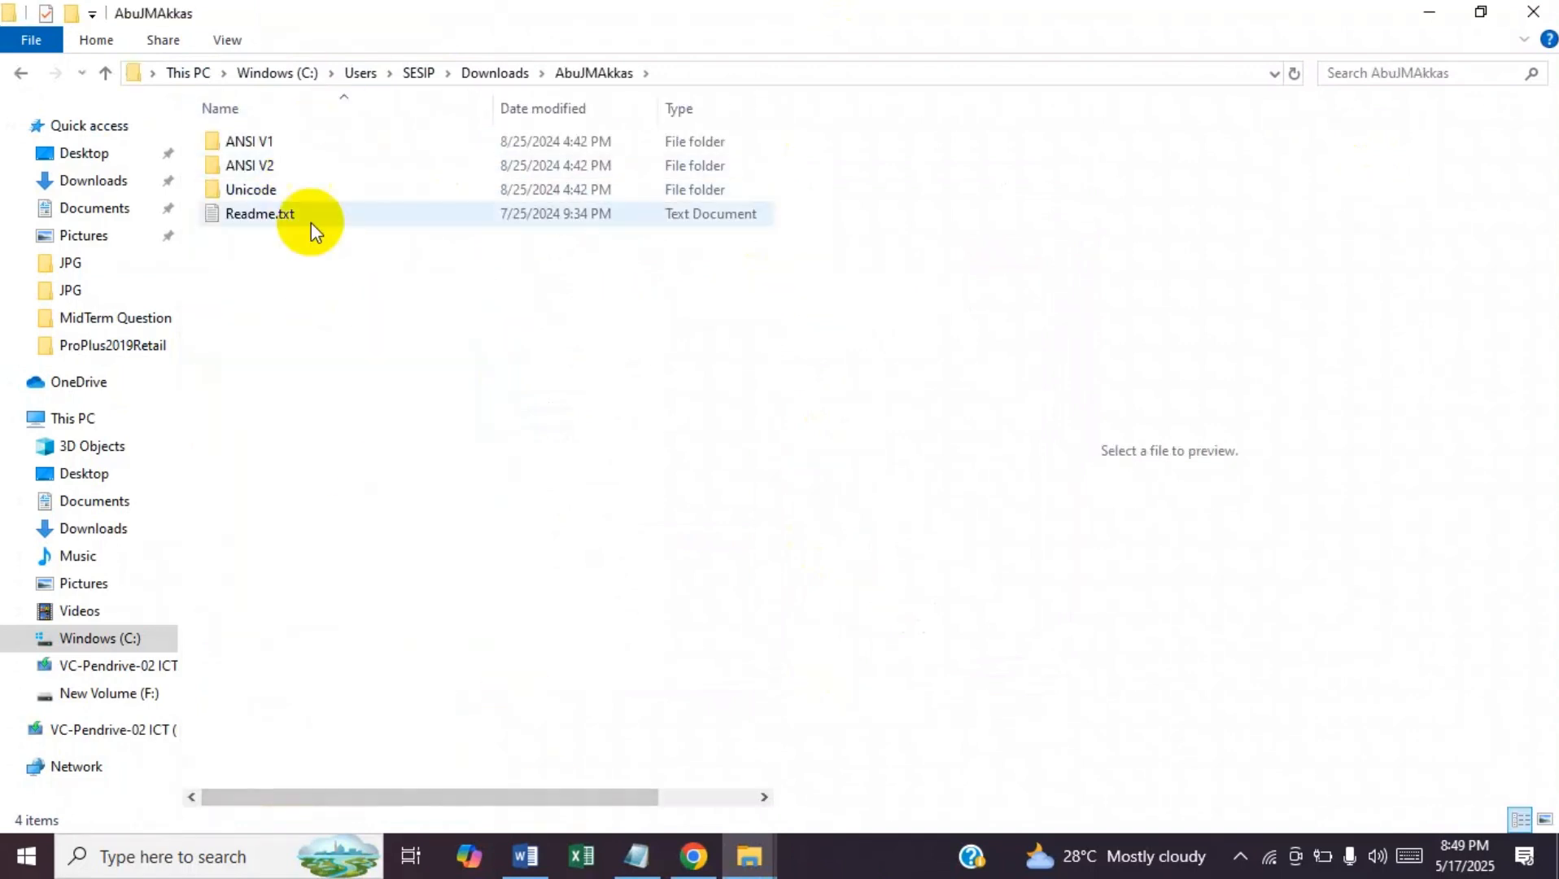
double_click(274, 148)
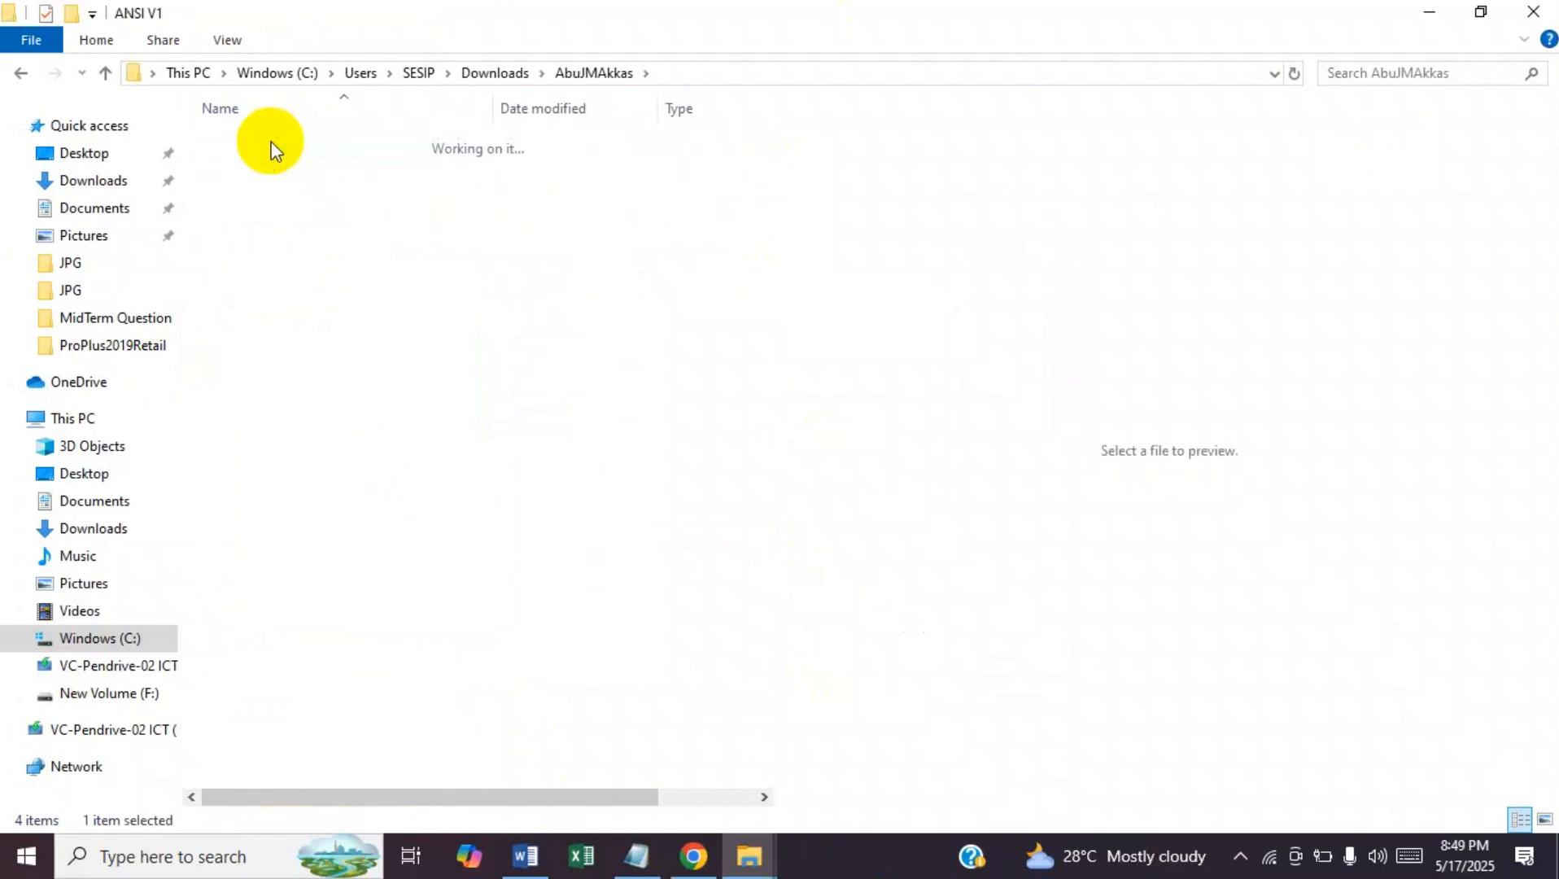
click(21, 72)
double_click(263, 185)
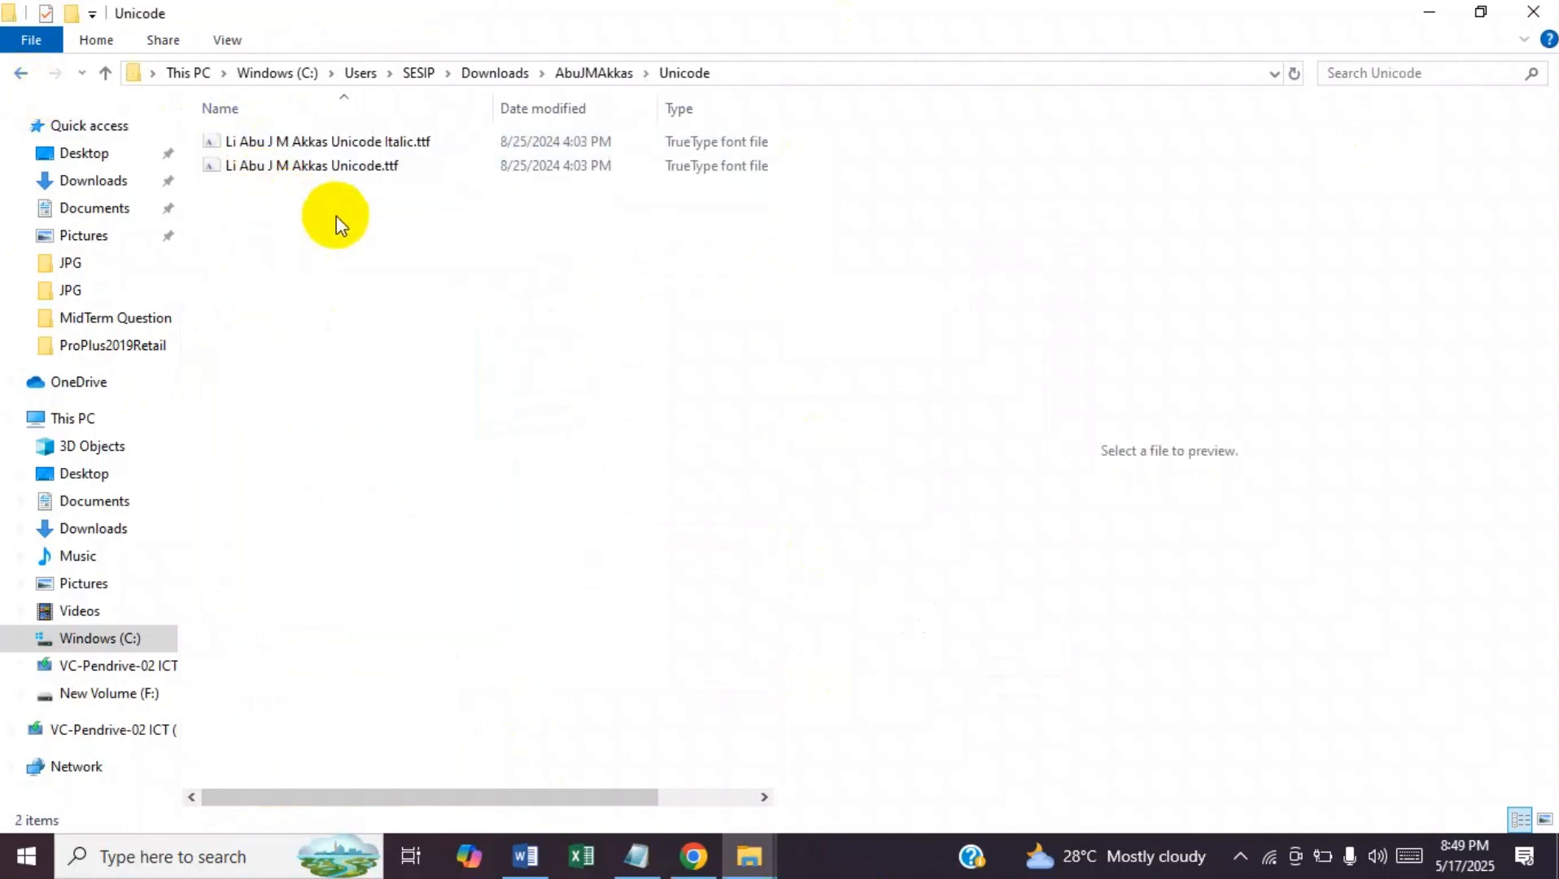
drag(406, 238, 326, 141)
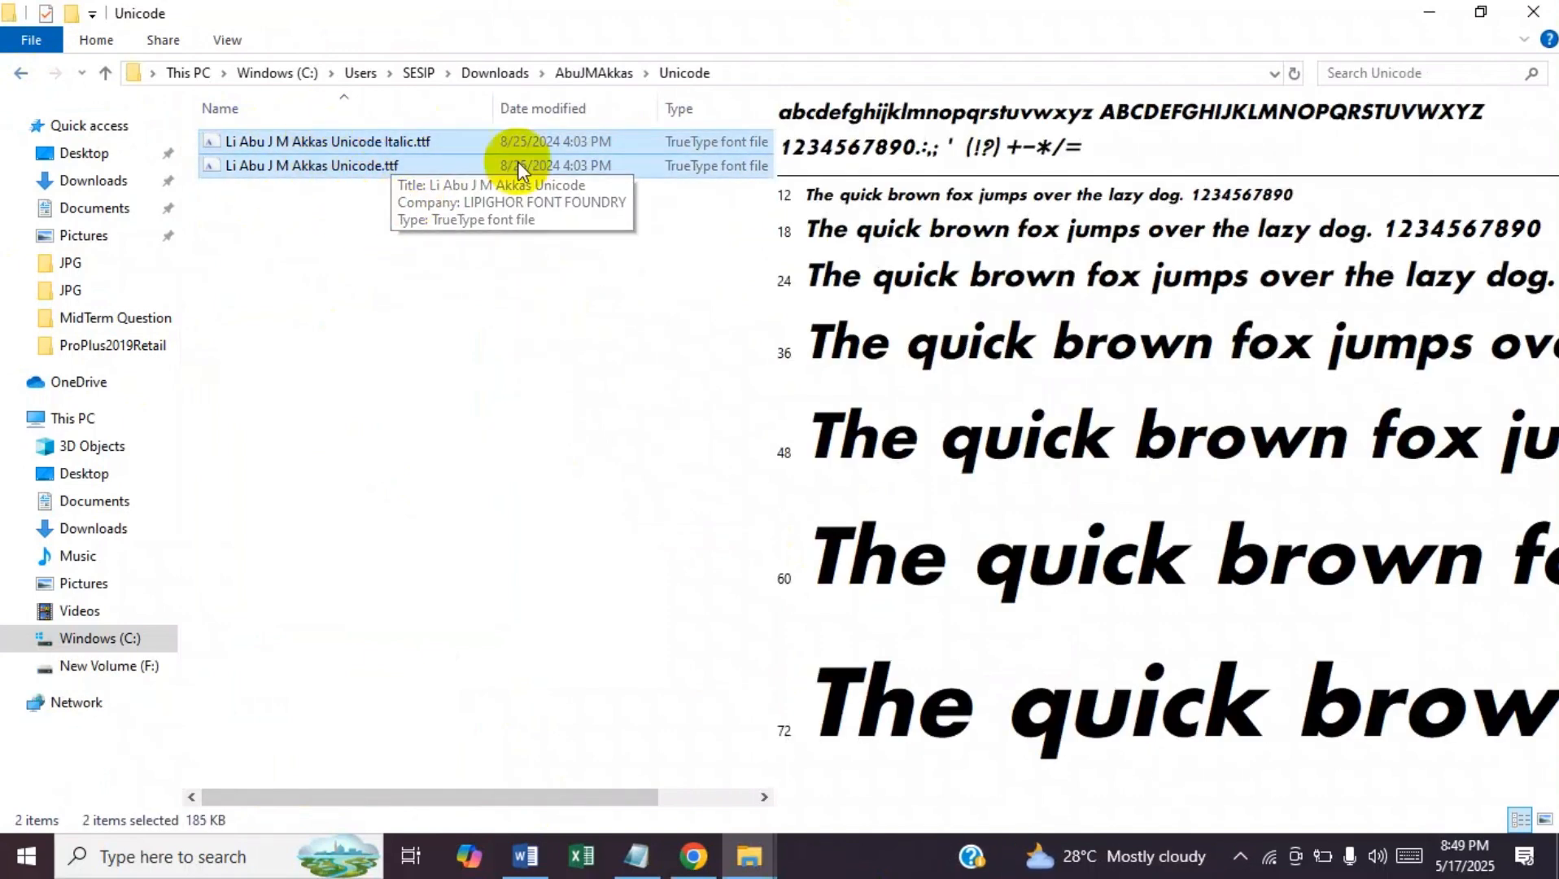
right_click(308, 146)
click(383, 238)
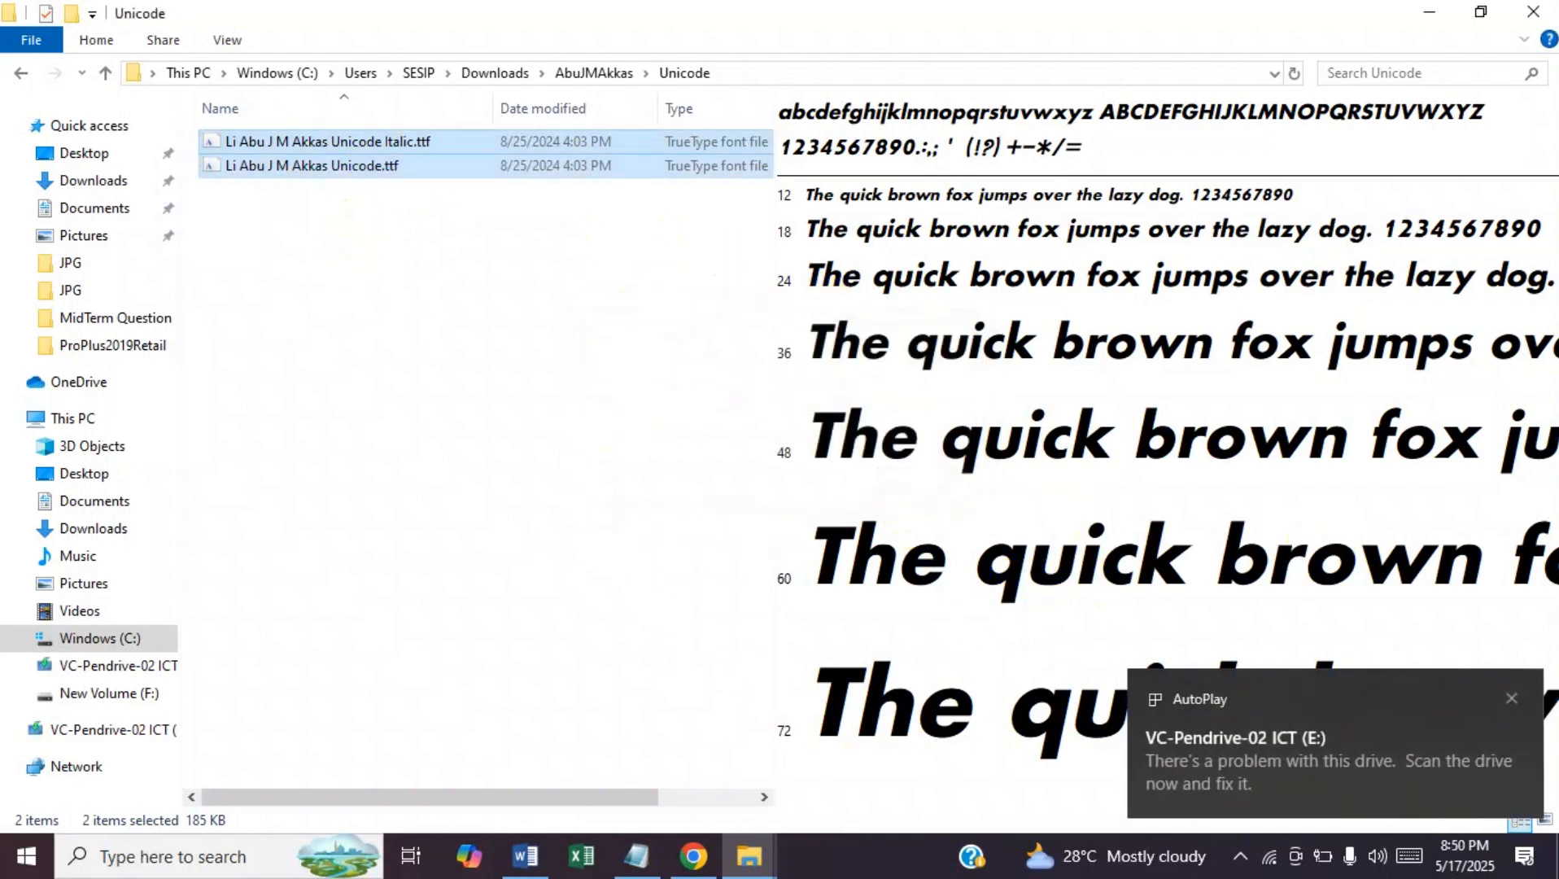
- Switch to Word, close AI Related Tools.docx with its changes saved, and reopen it from the recent documents
click(525, 856)
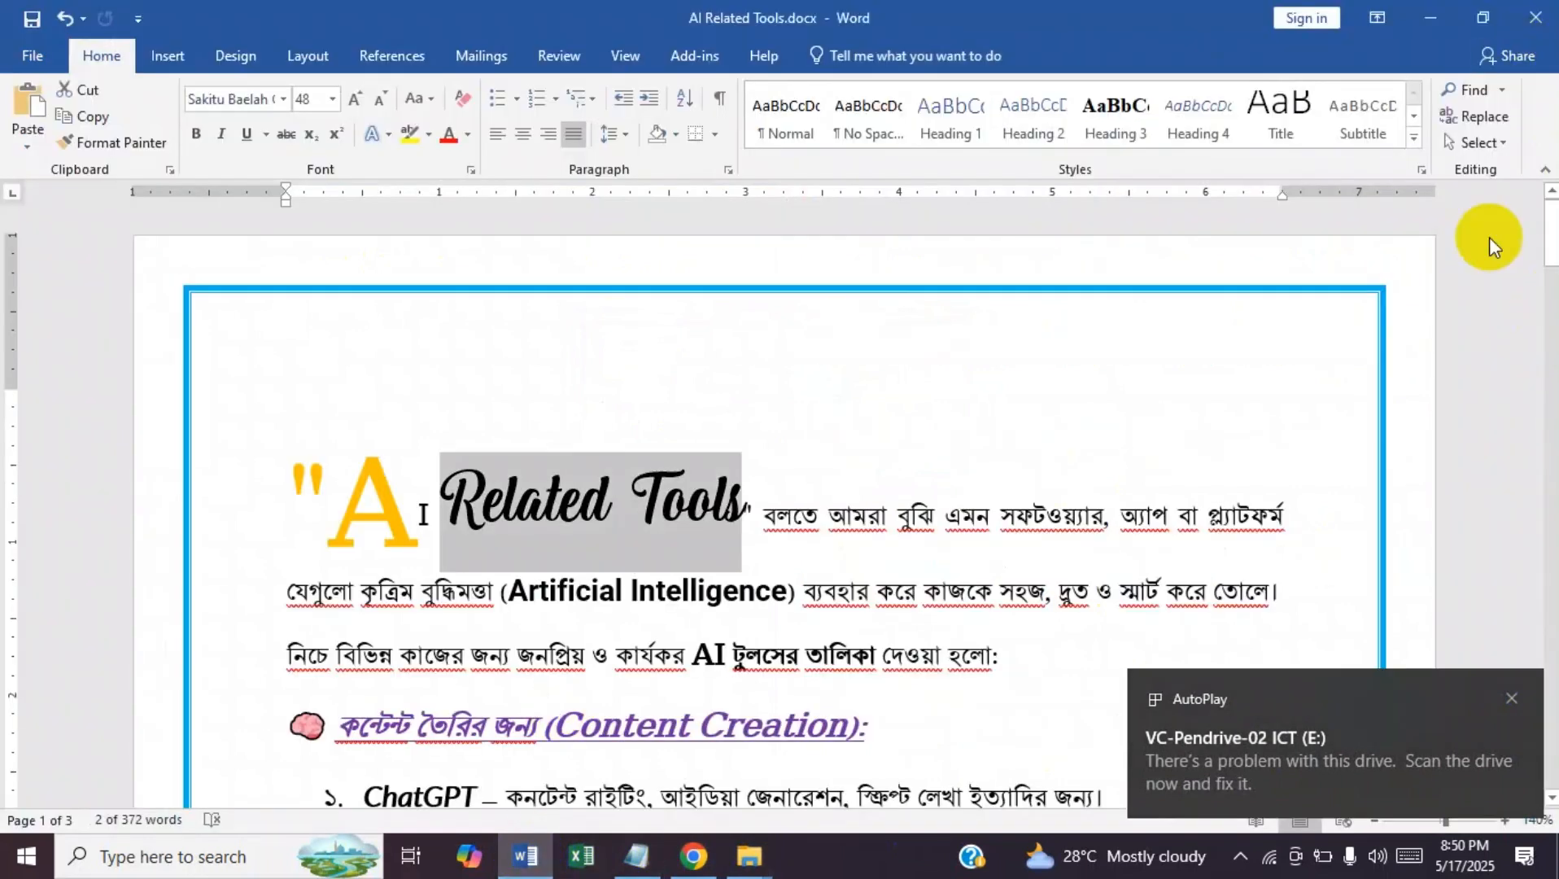
click(1539, 12)
click(688, 467)
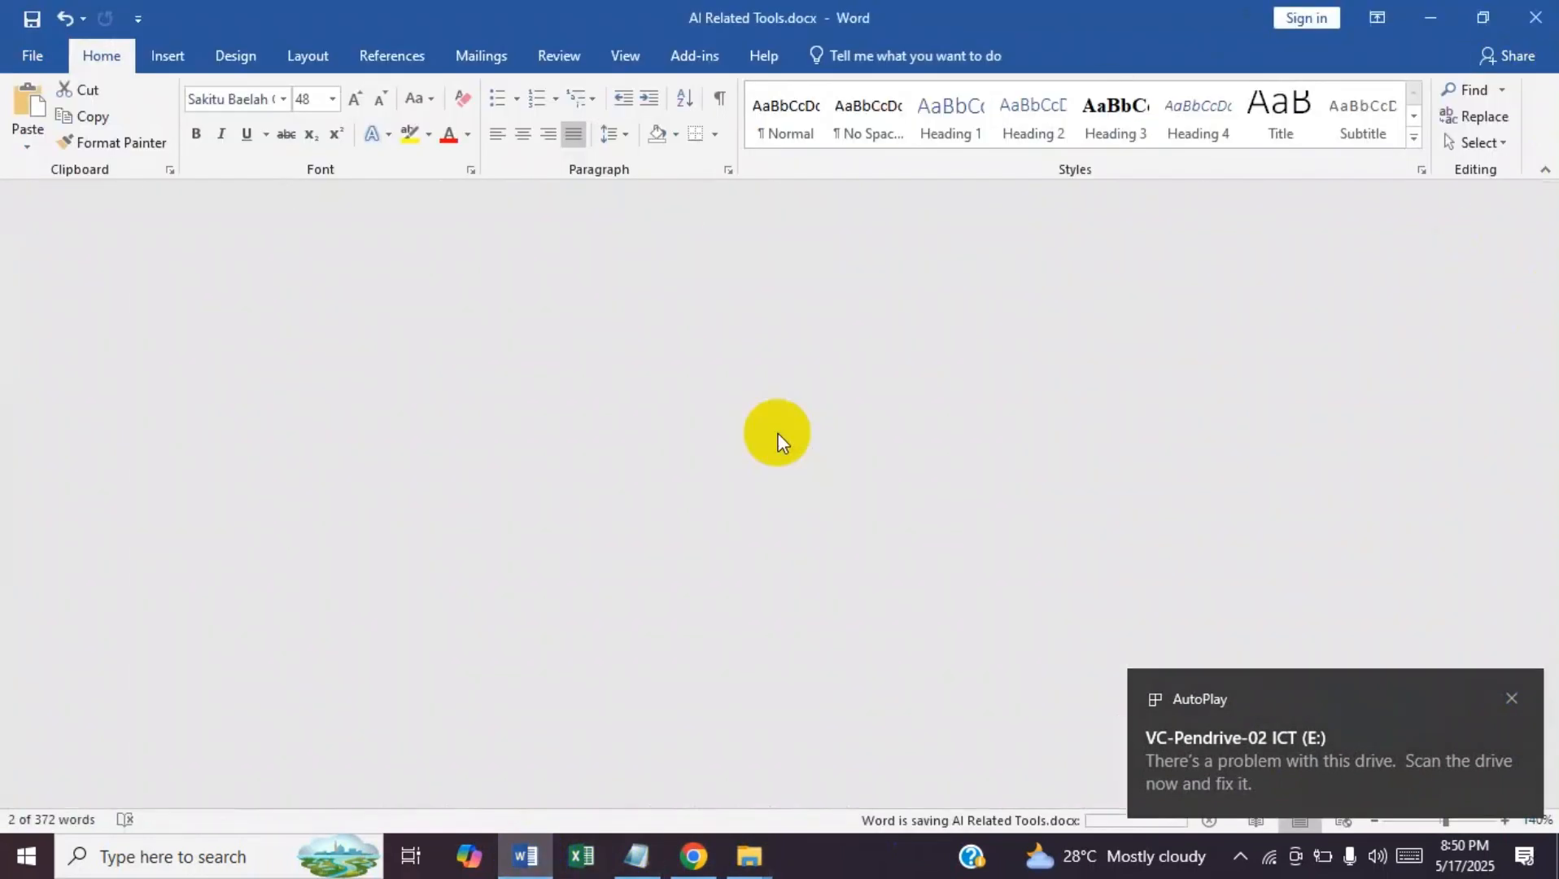
click(551, 866)
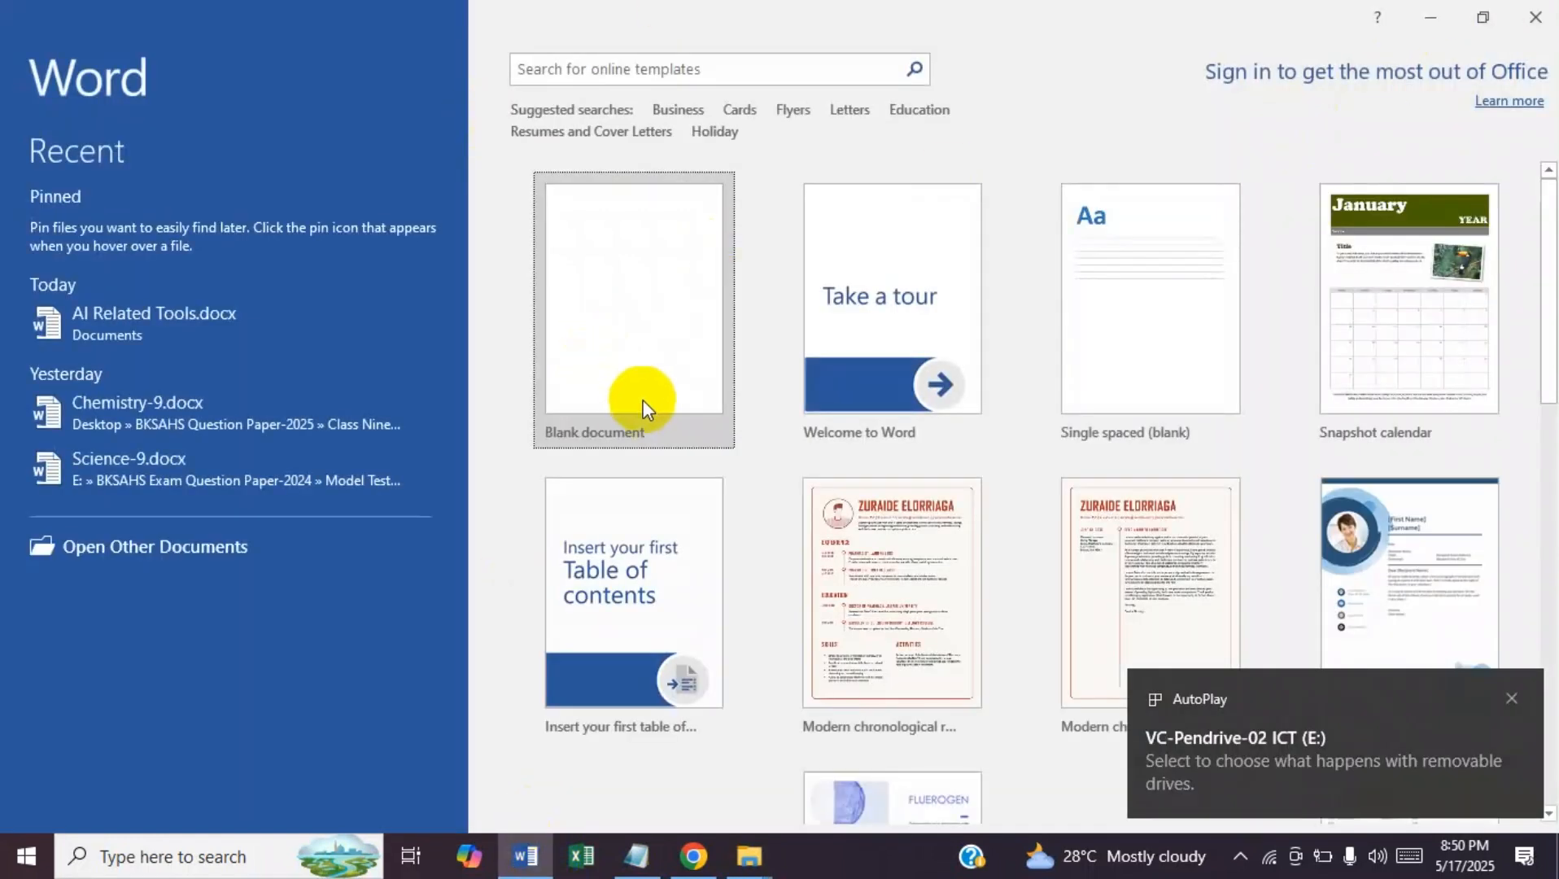
click(201, 332)
click(1511, 698)
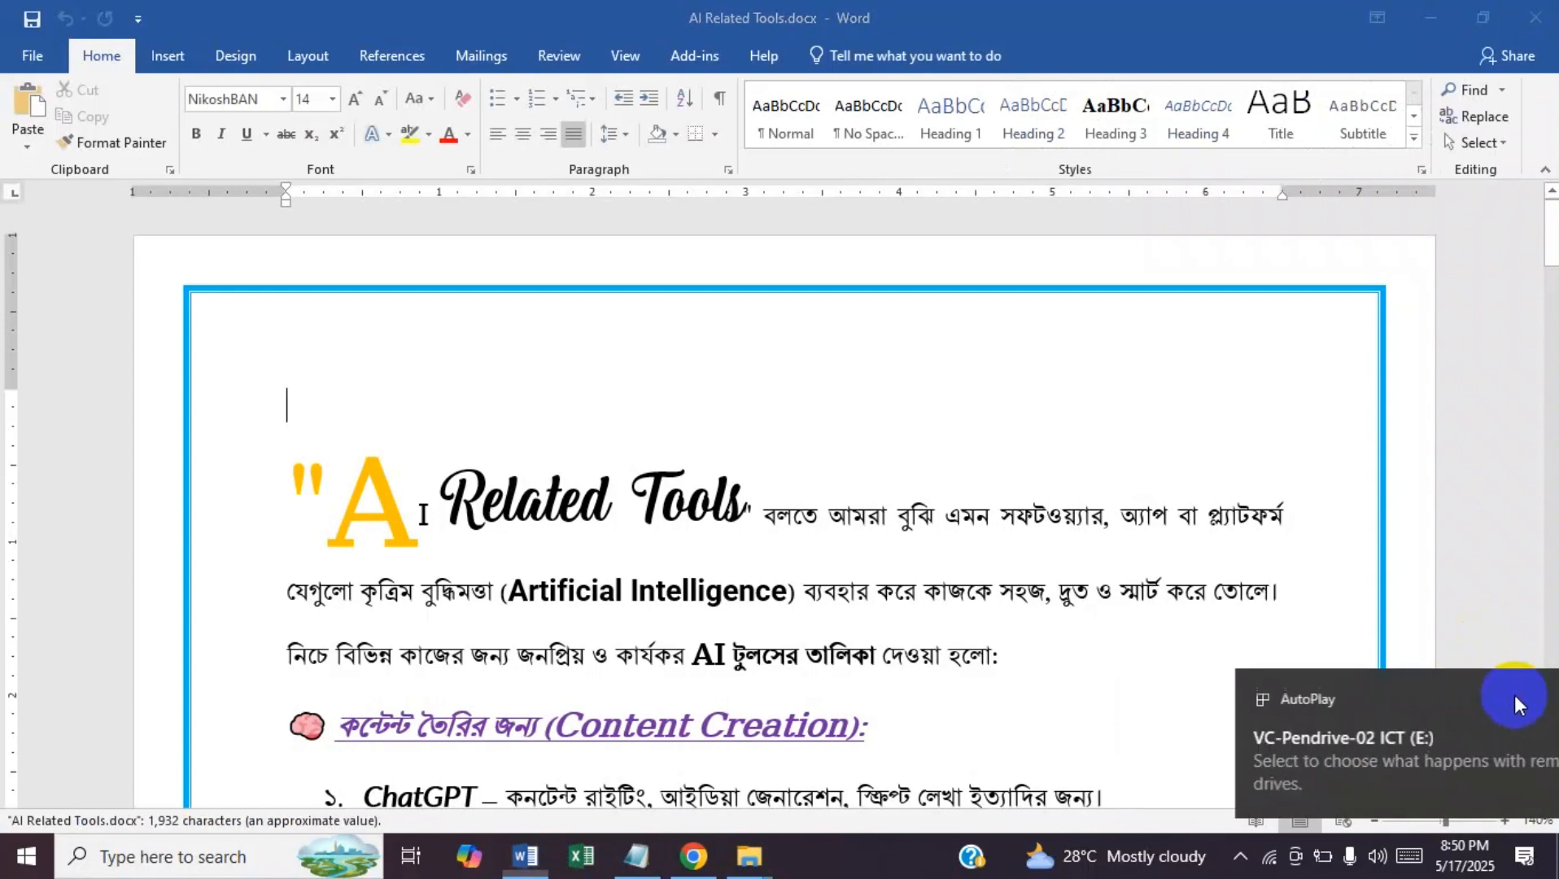
- Select the Bangla description after QuillBot on page 3 and check the new font's name in the Unicode folder window
drag(1550, 232, 1550, 631)
click(826, 584)
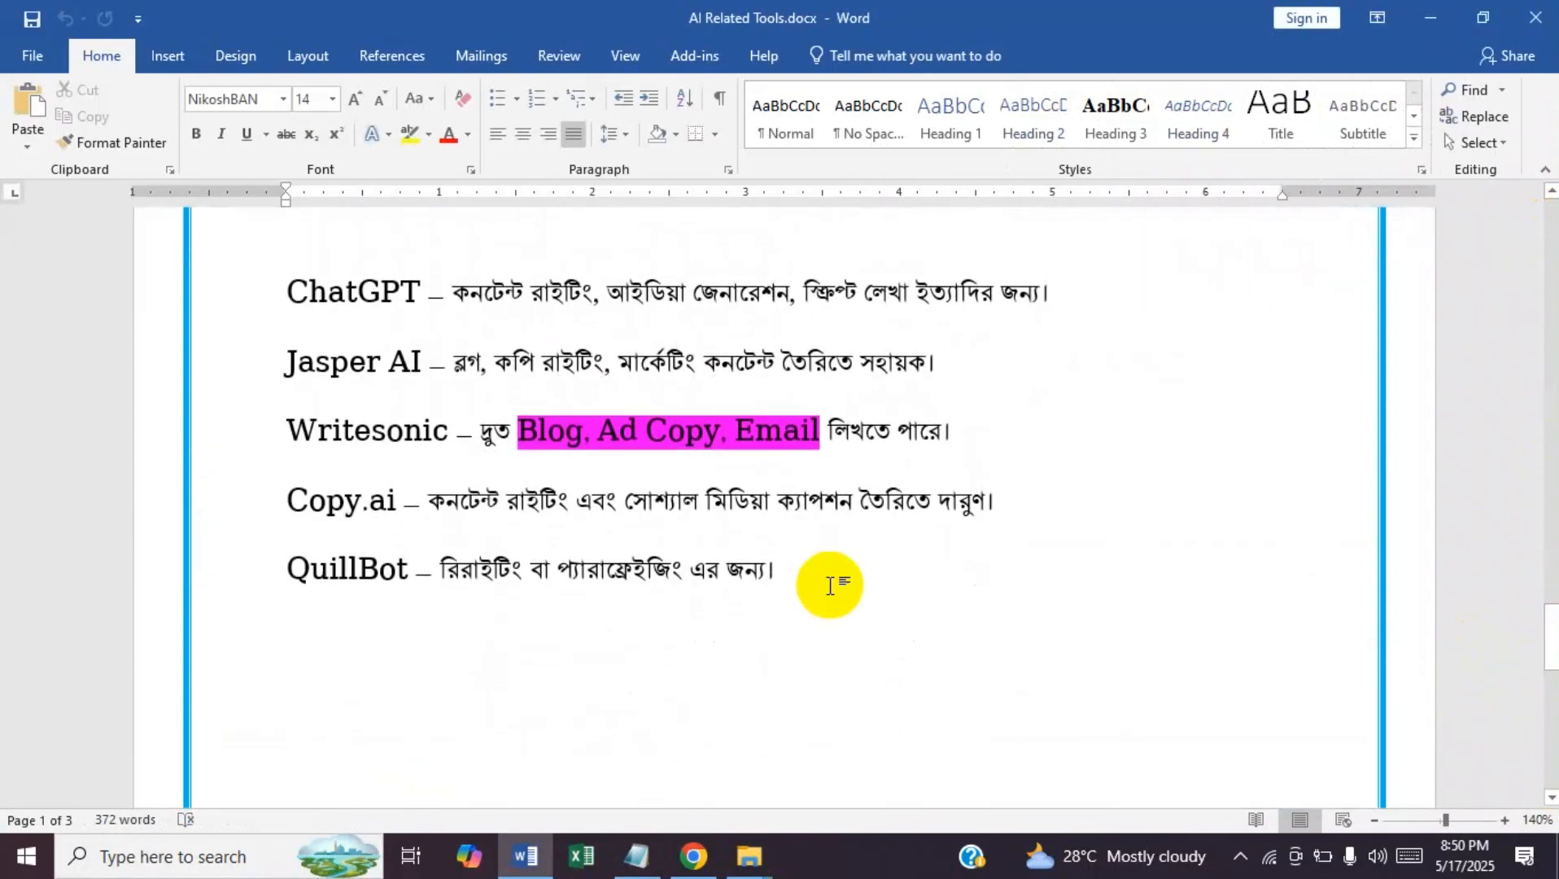
drag(438, 569, 807, 556)
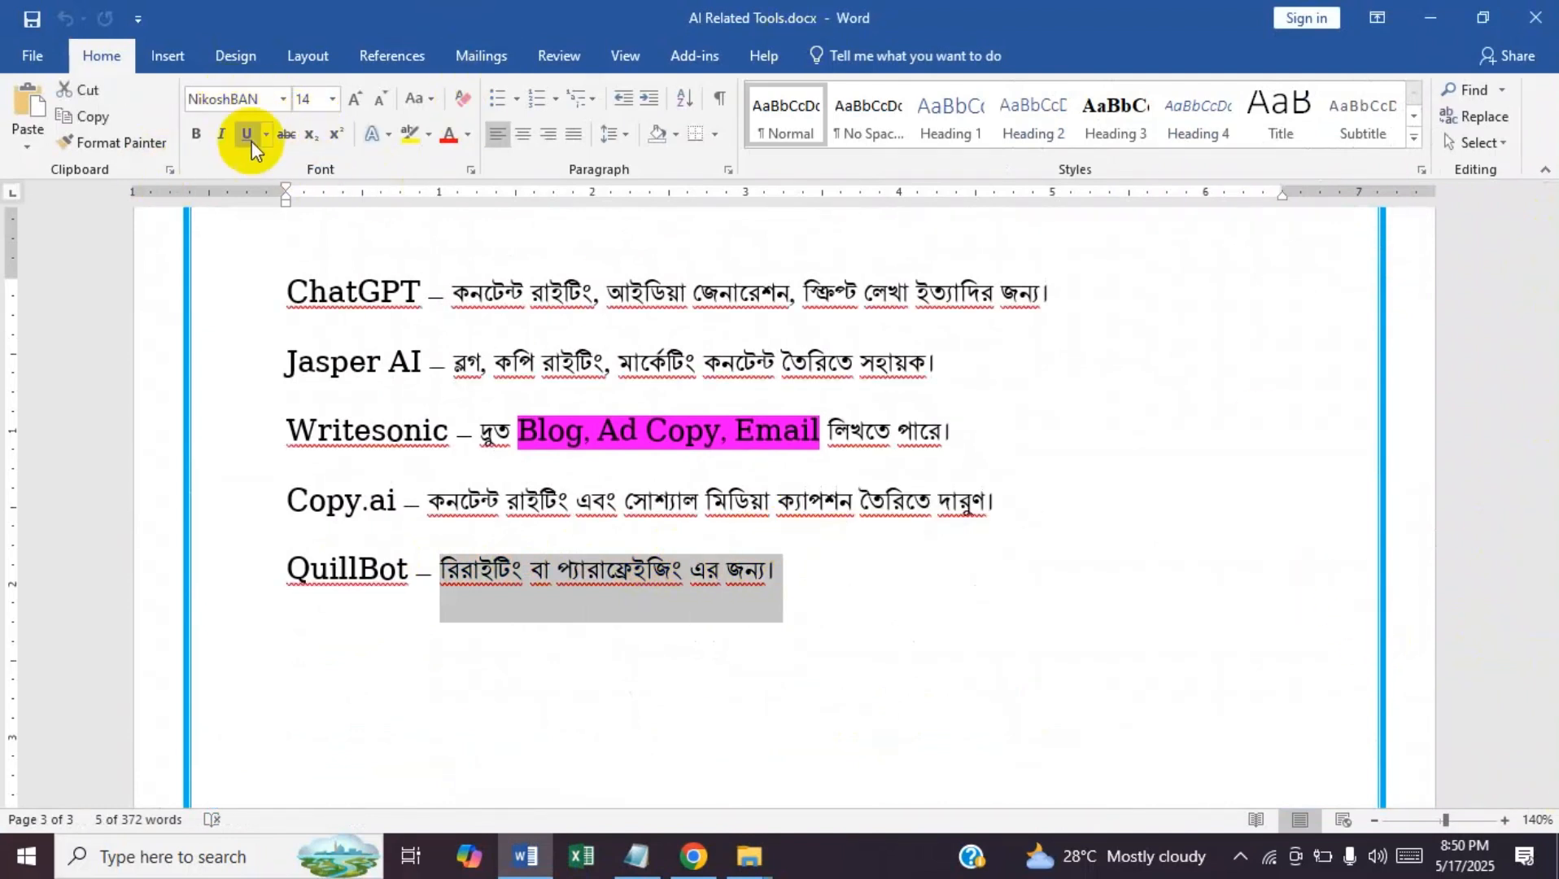
click(244, 101)
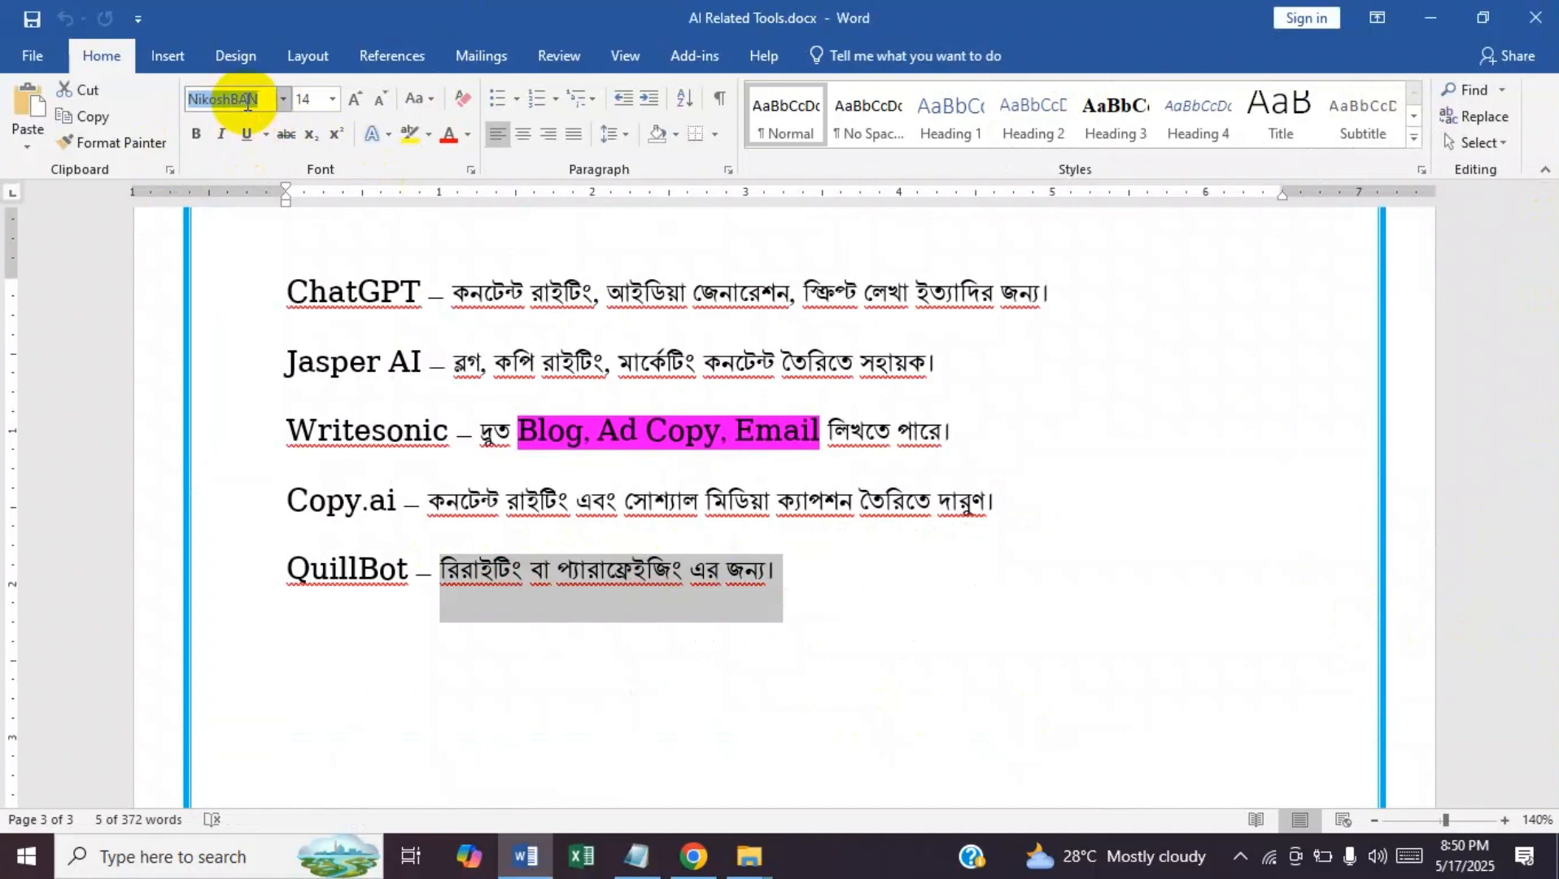
click(748, 856)
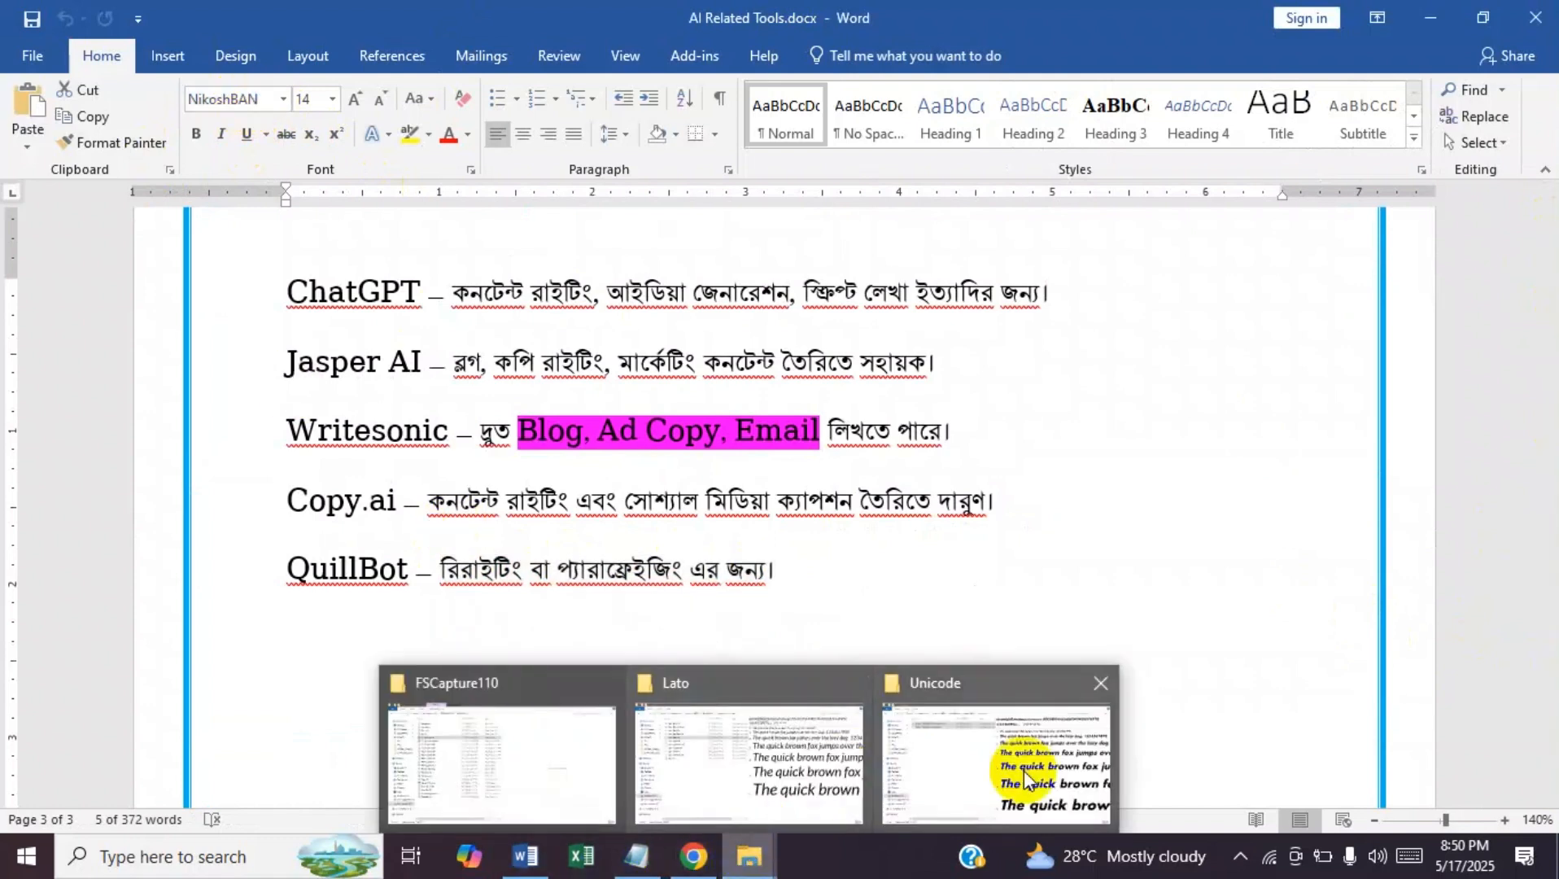
click(798, 765)
click(748, 856)
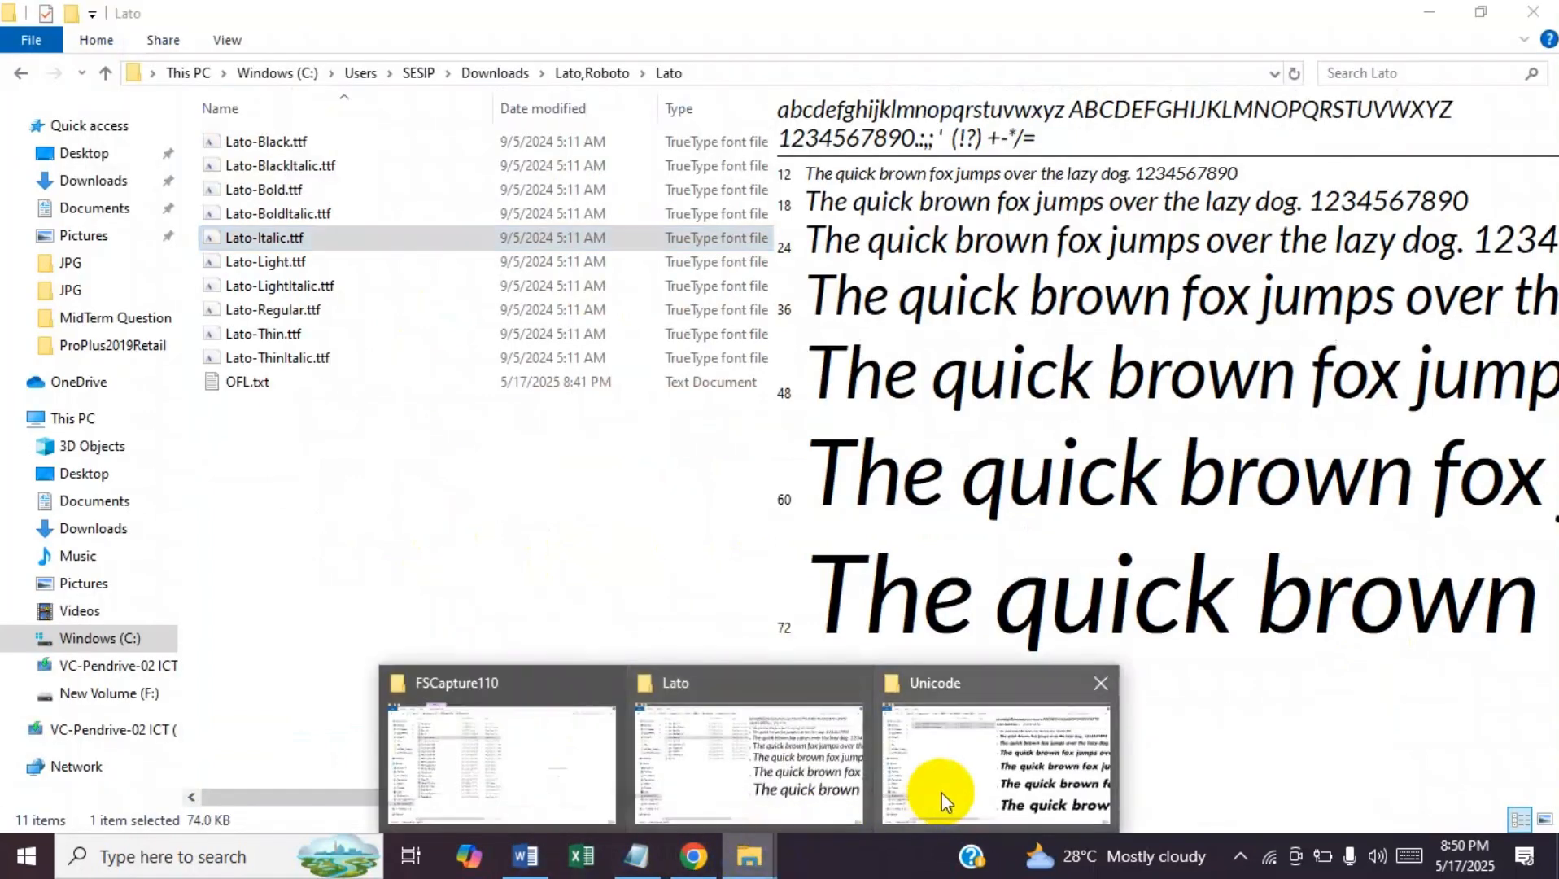
click(941, 792)
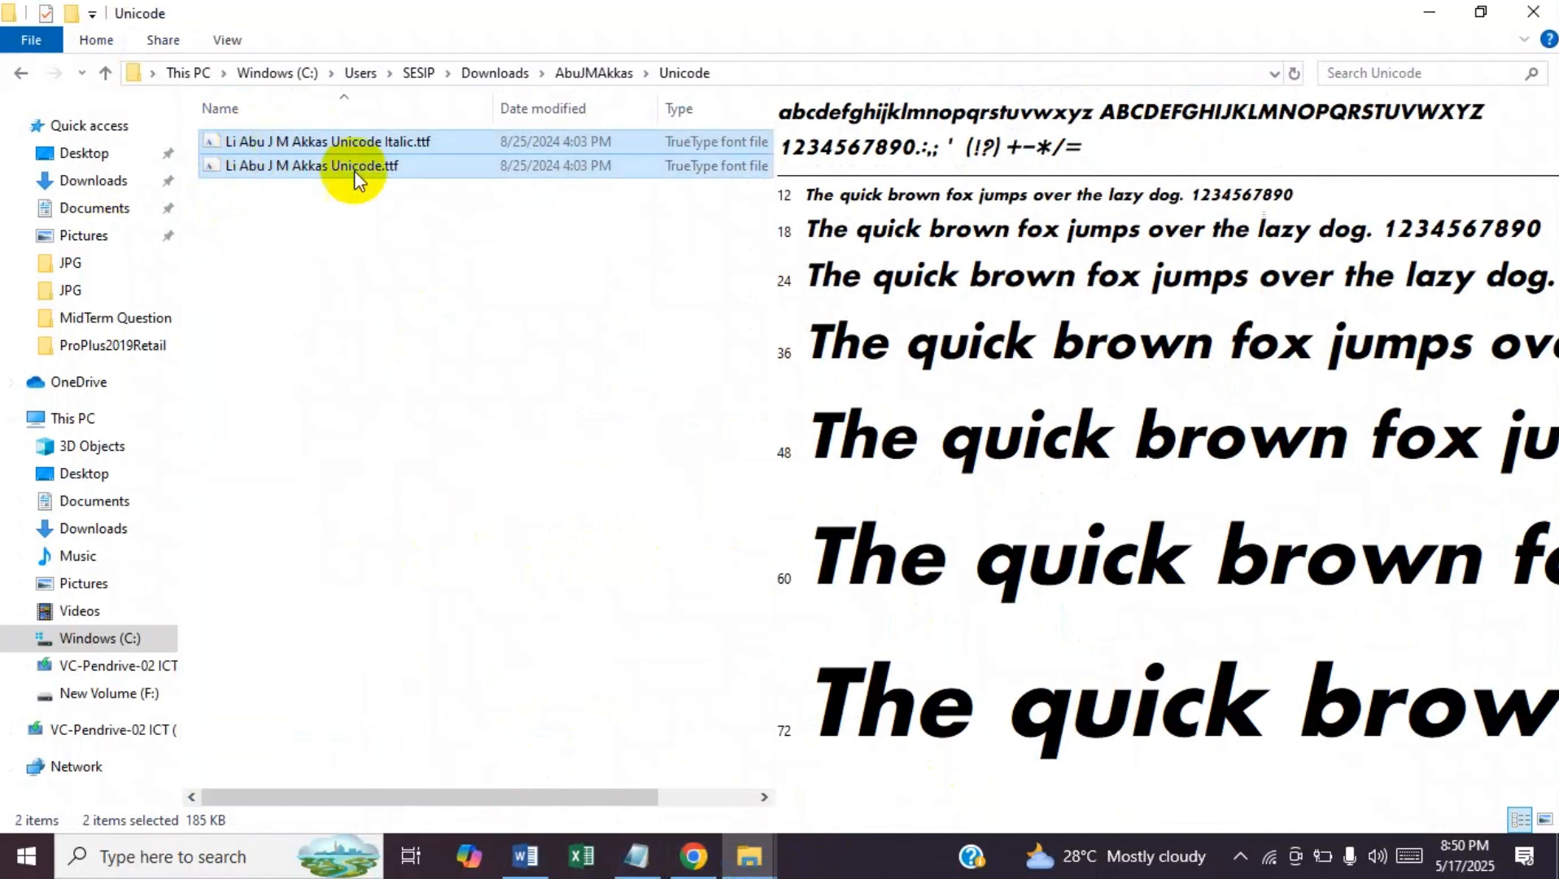
- Return to Word and apply the Li Abu J M Akkas Unicode font to the selected QuillBot description
click(525, 856)
click(215, 102)
text(দহ)
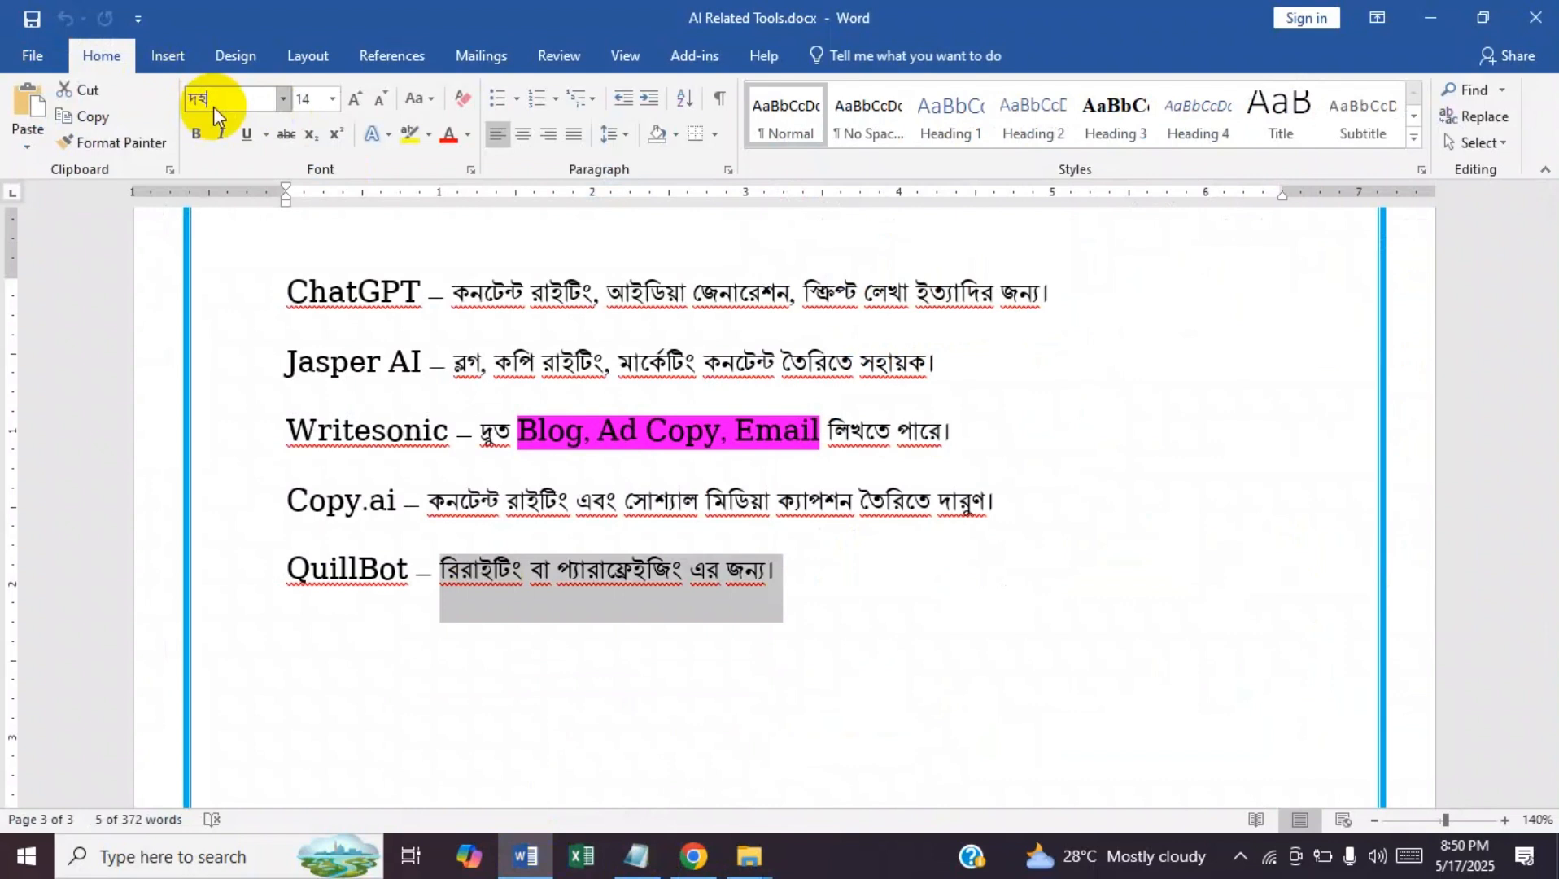
key(BackSpace)
key(BackSpace)
key(Num_Lock)
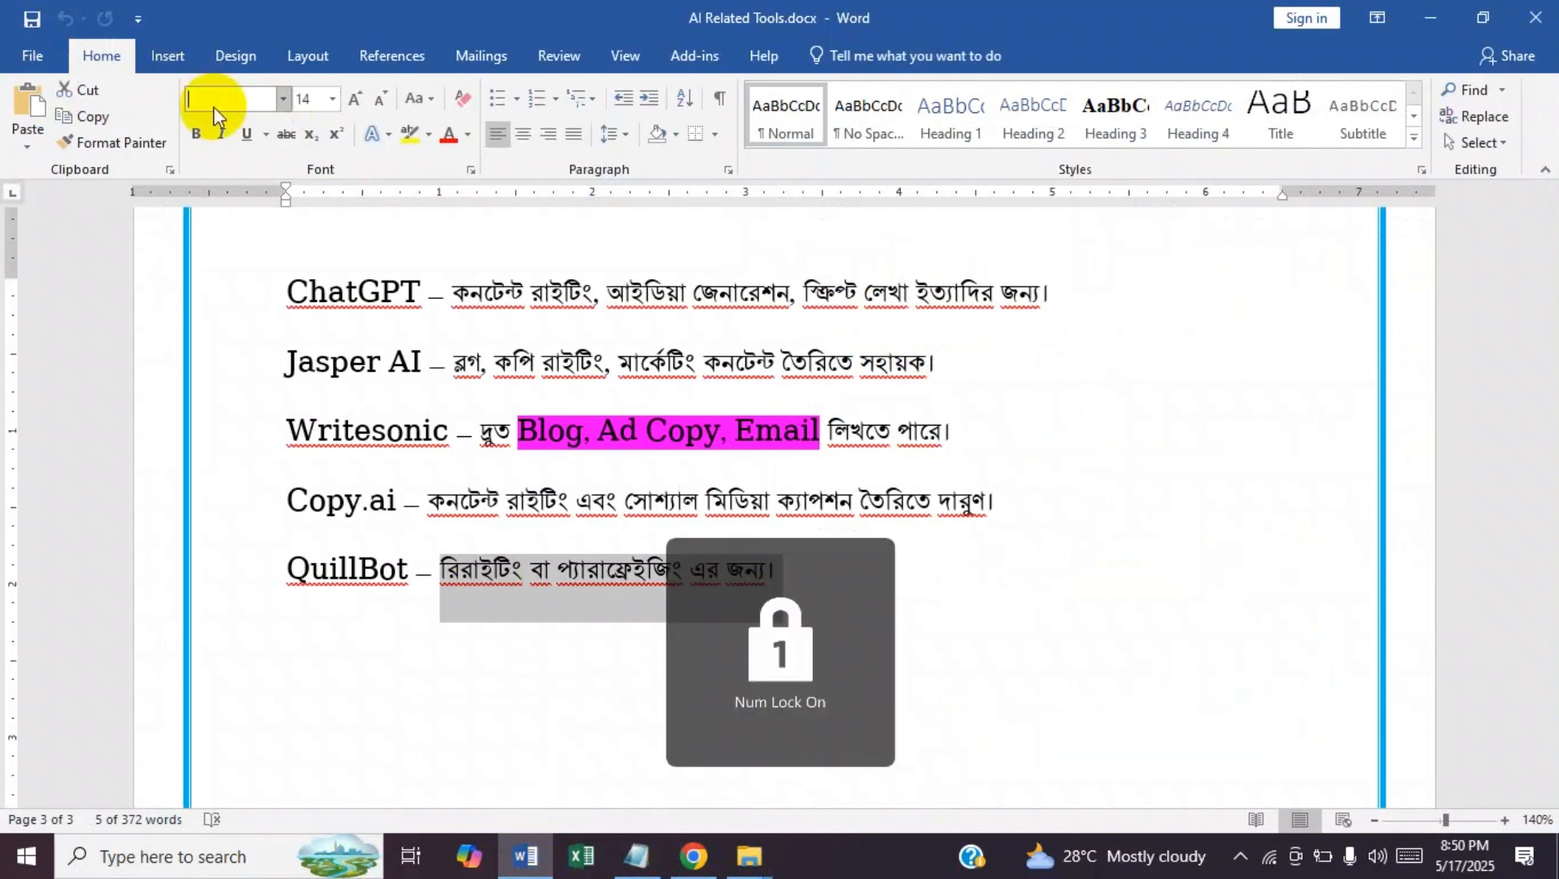
text(Li Abu J M Akk)
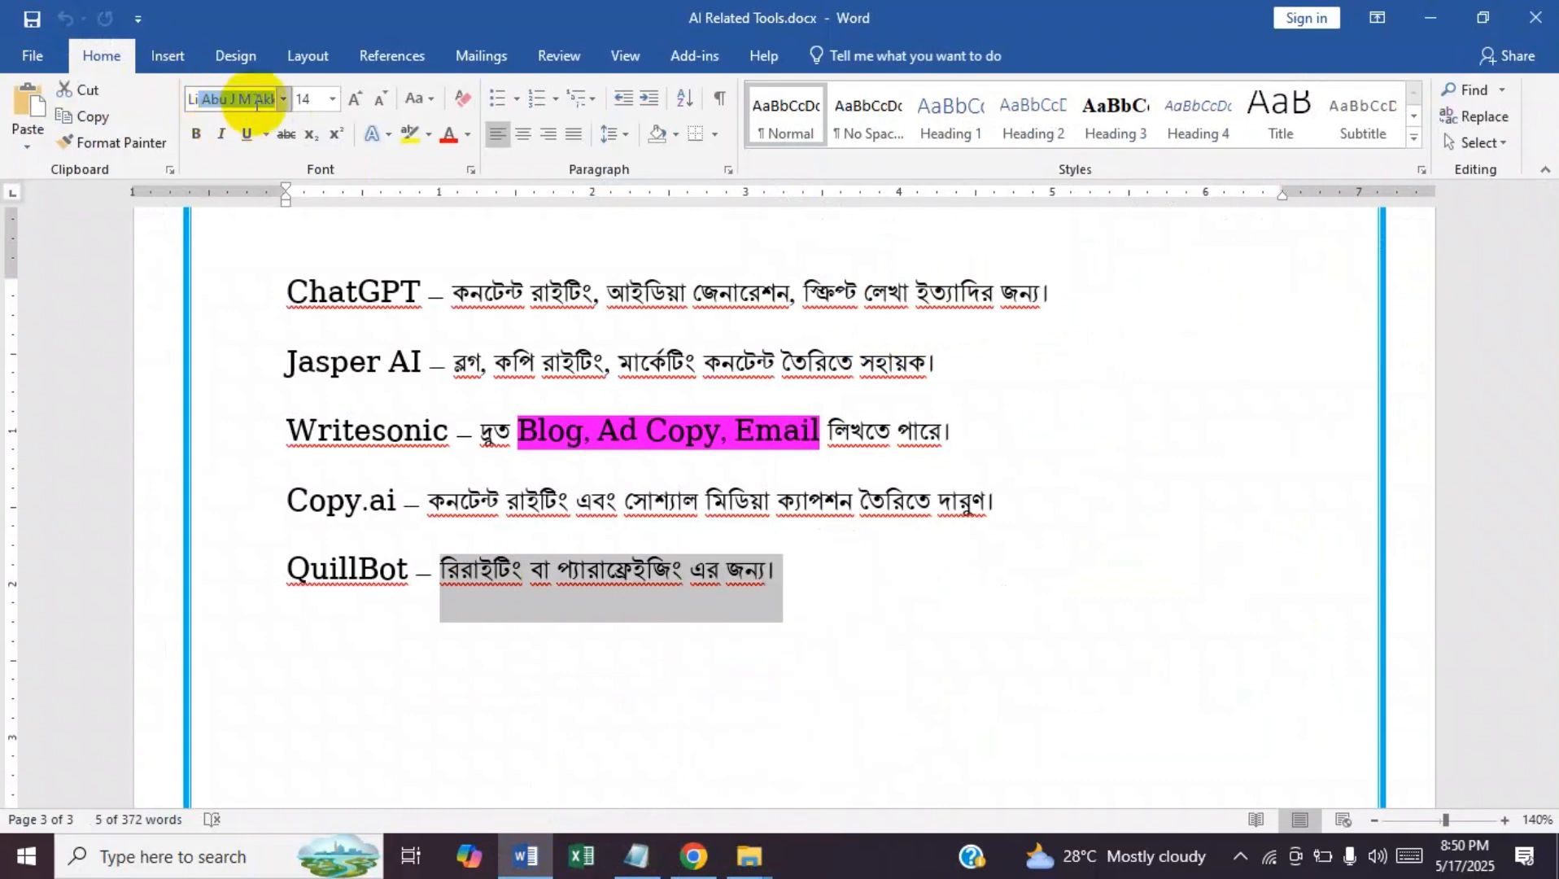
key(Return)
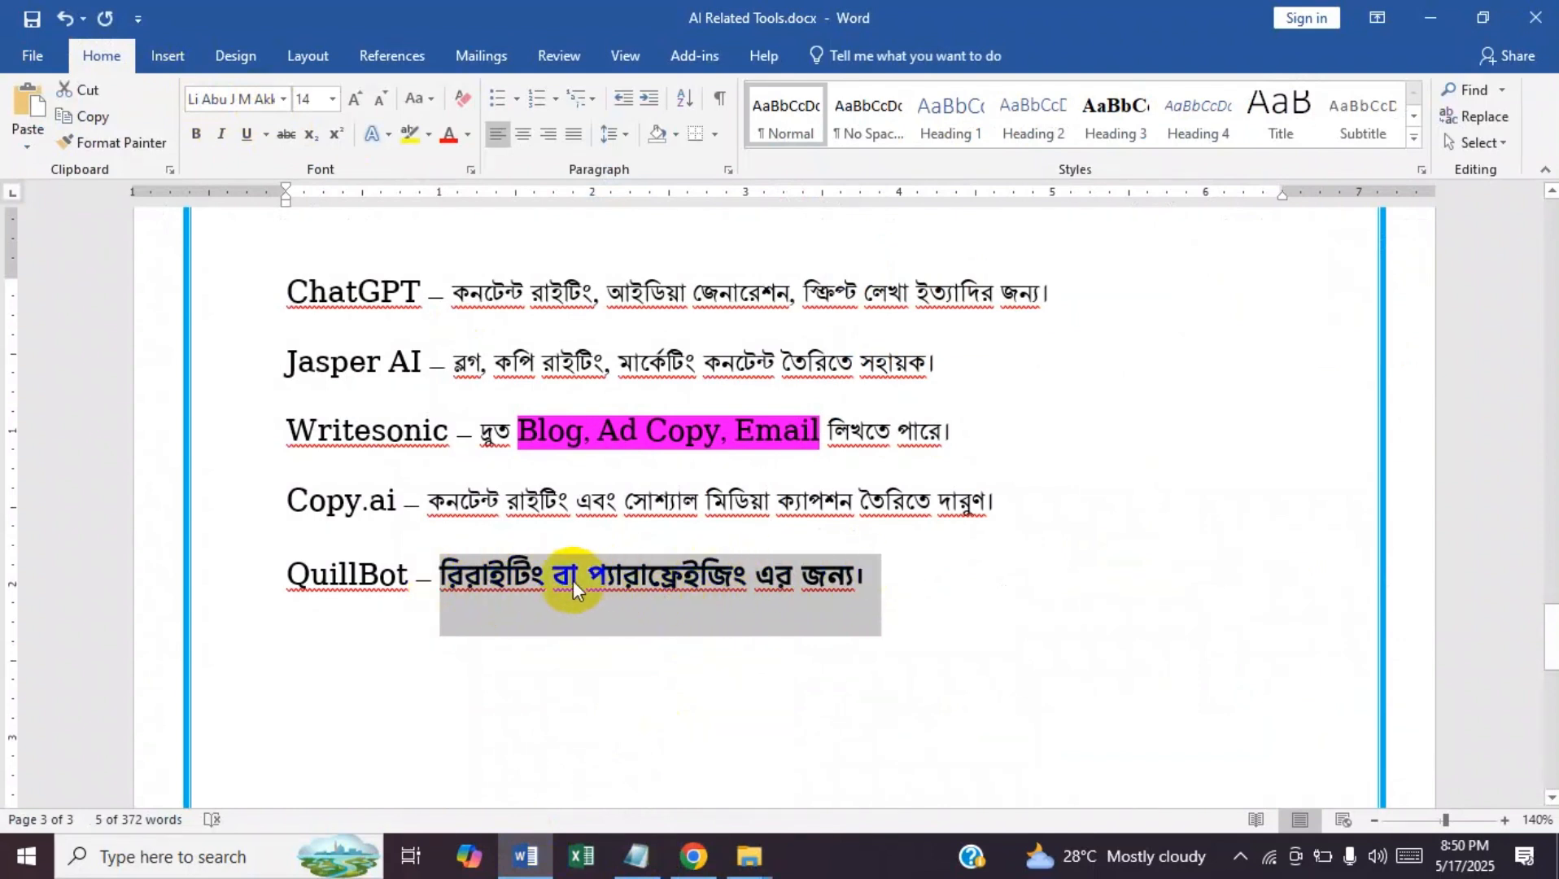
- Replace the QuillBot description with "আমার সোনার বাংলা আমি তোমায় ভালোবাসি।" in the new font
key(Delete)
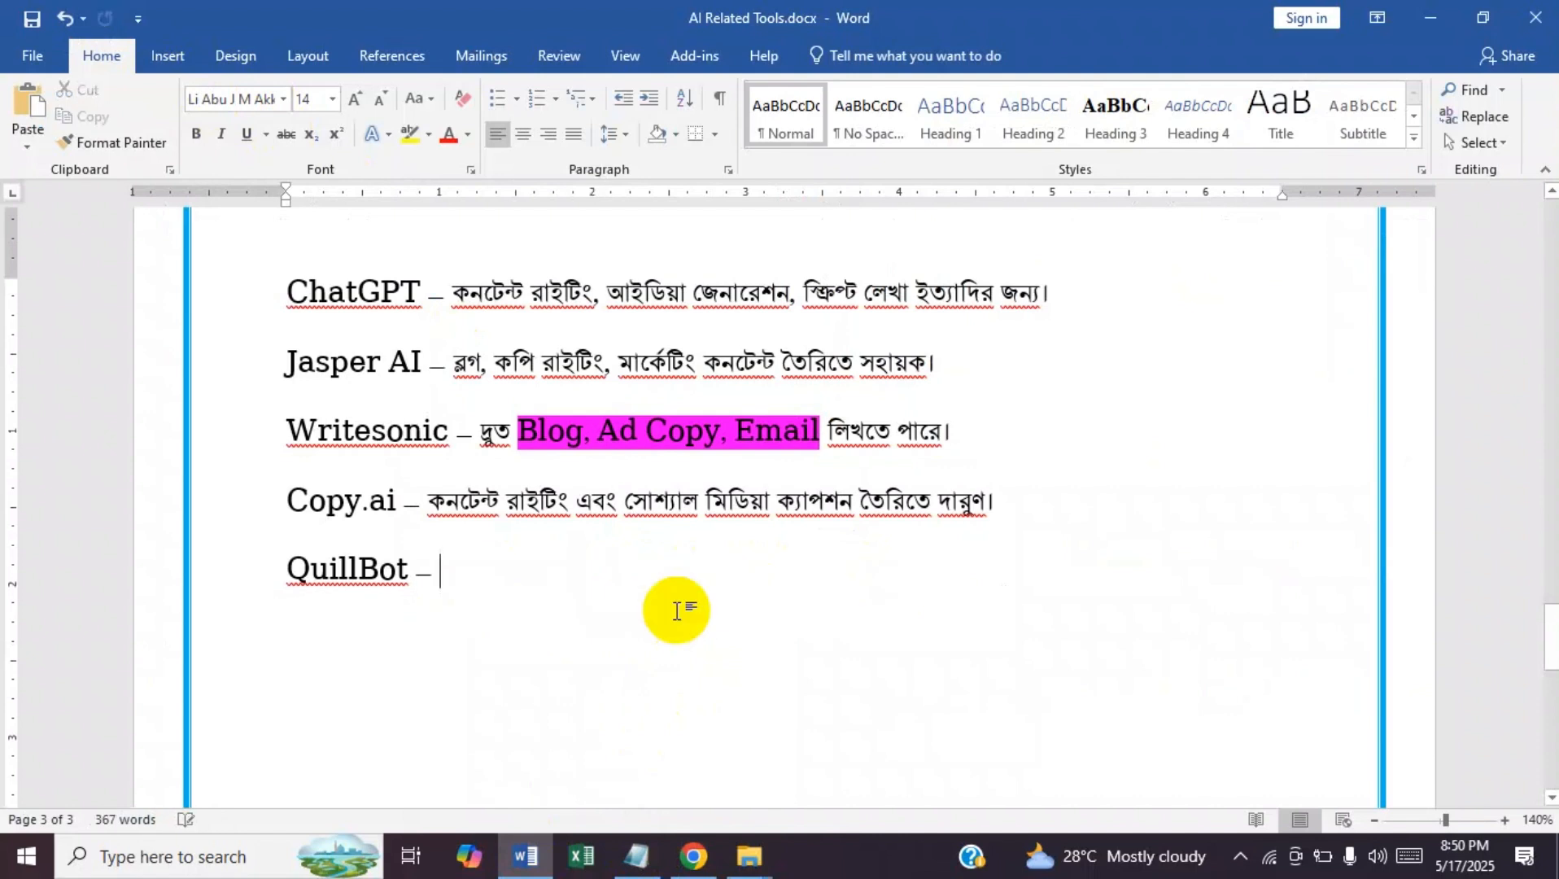
text(g)
key(BackSpace)
key(BackSpace)
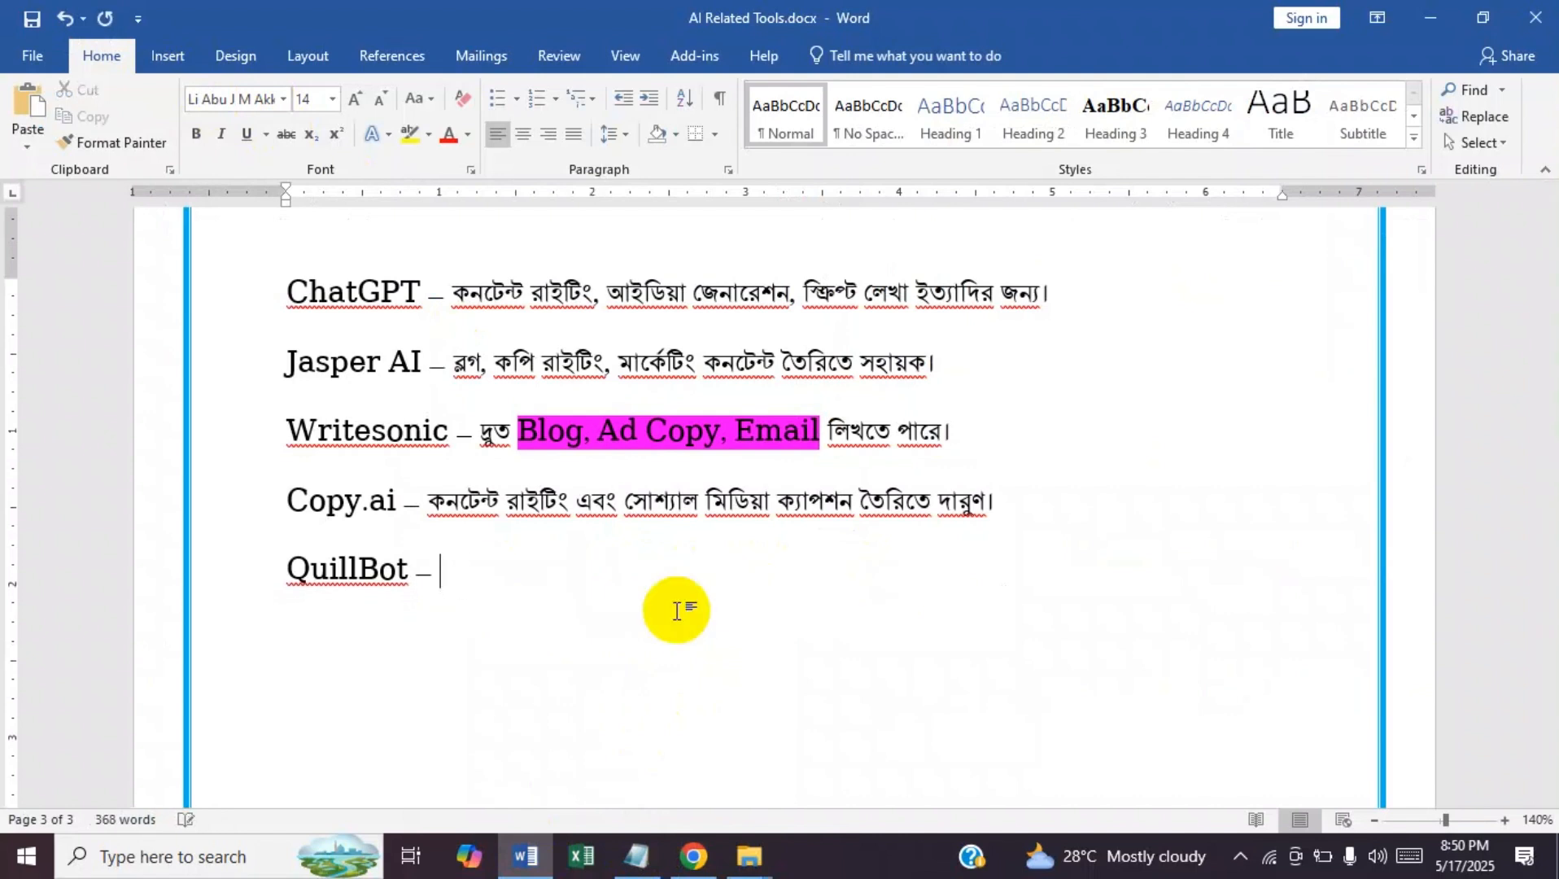
text(আমার সোনা)
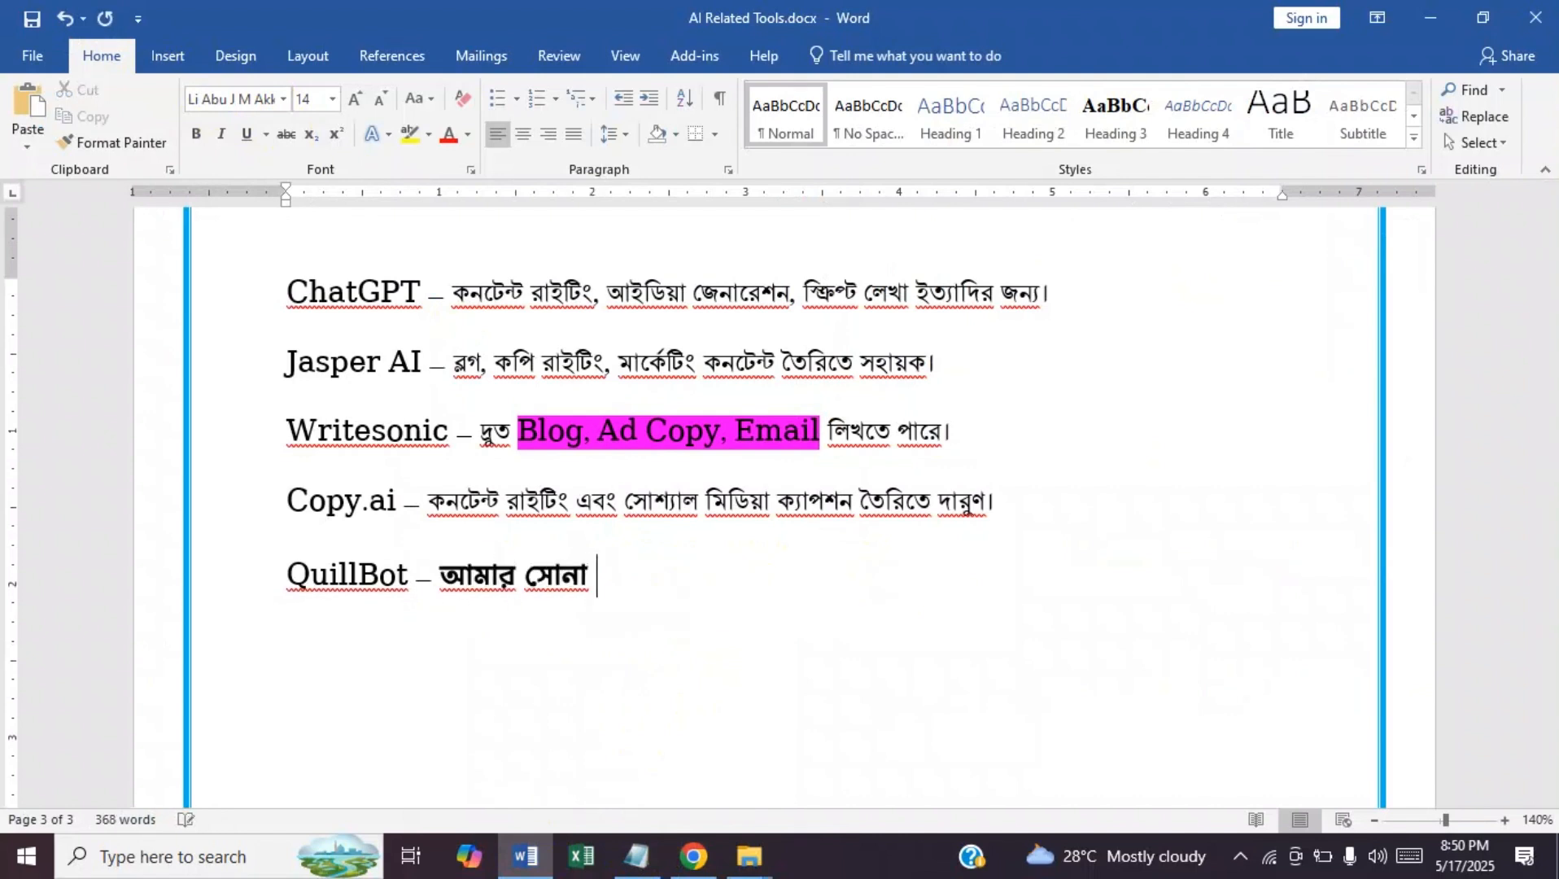
key(BackSpace)
text(র ব)
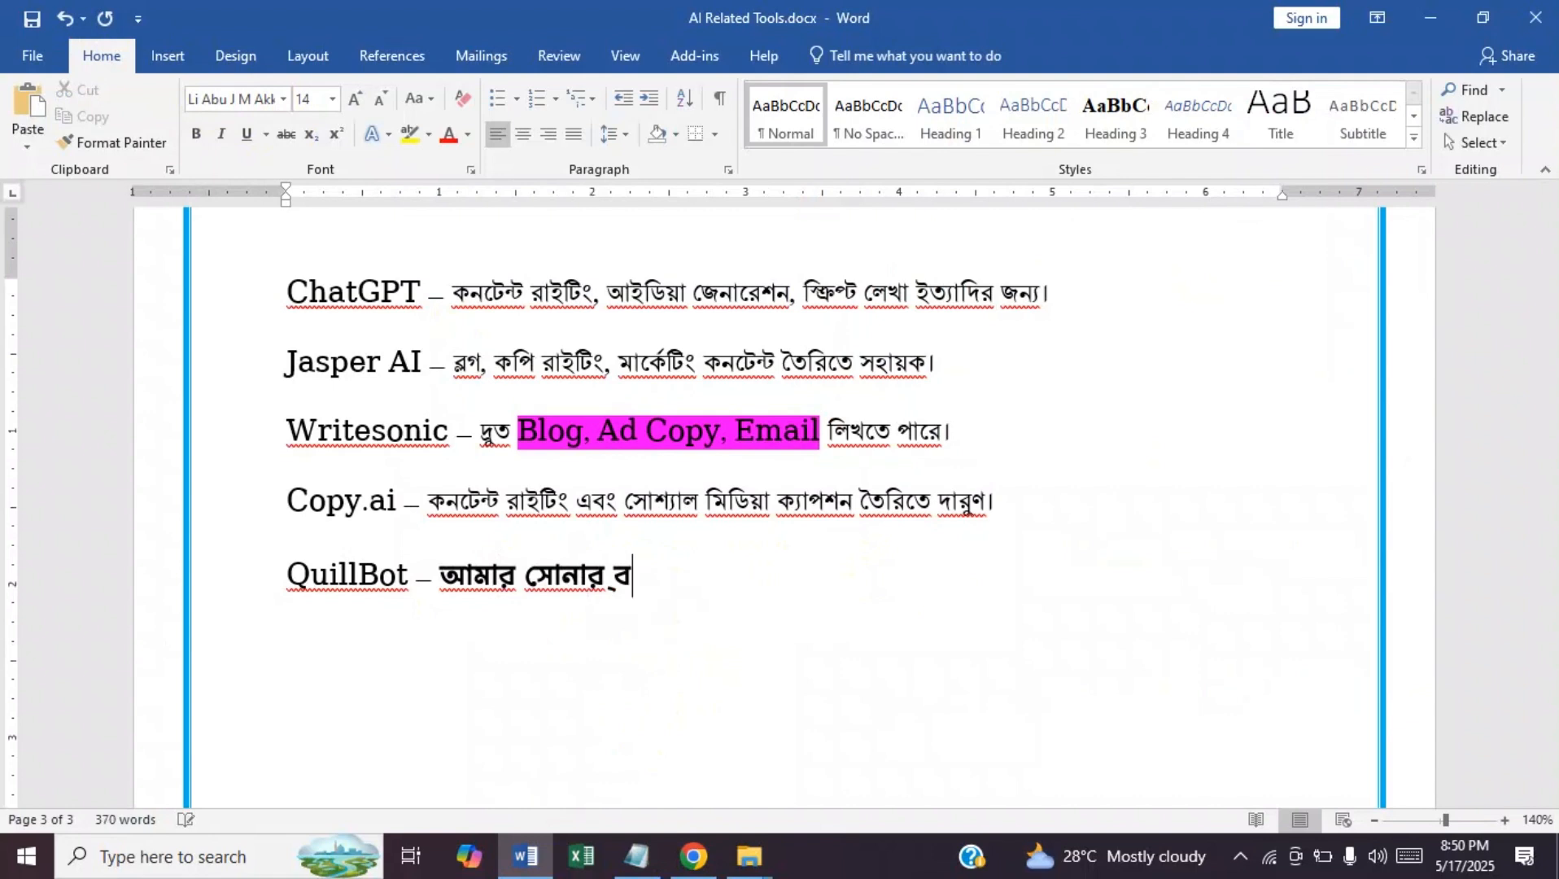
text(াংলা আমি তোমা)
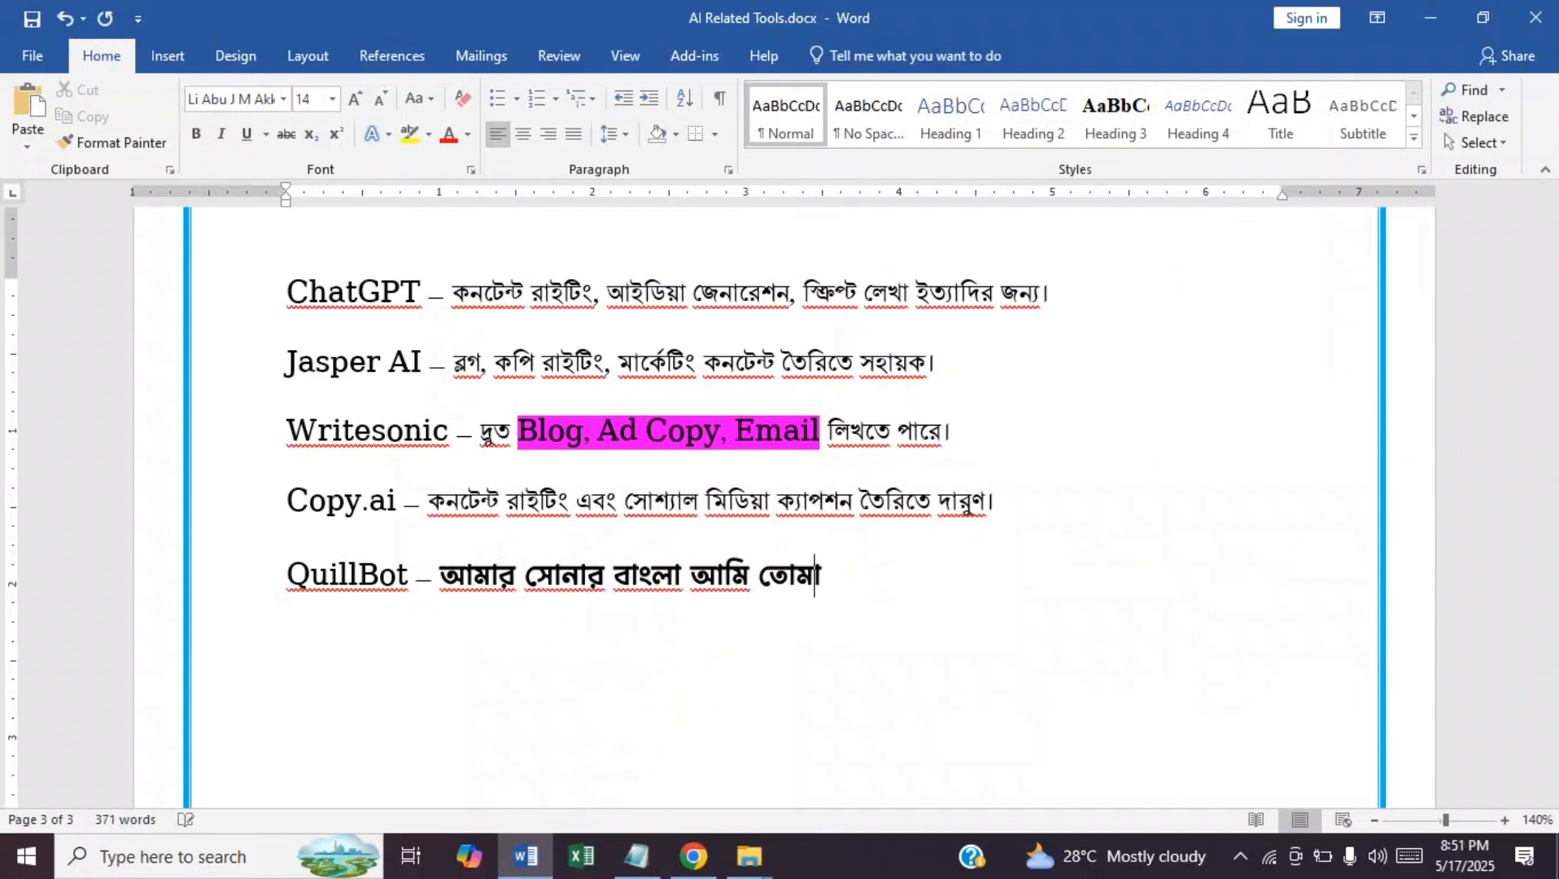
text(য় ভালোবাসি।)
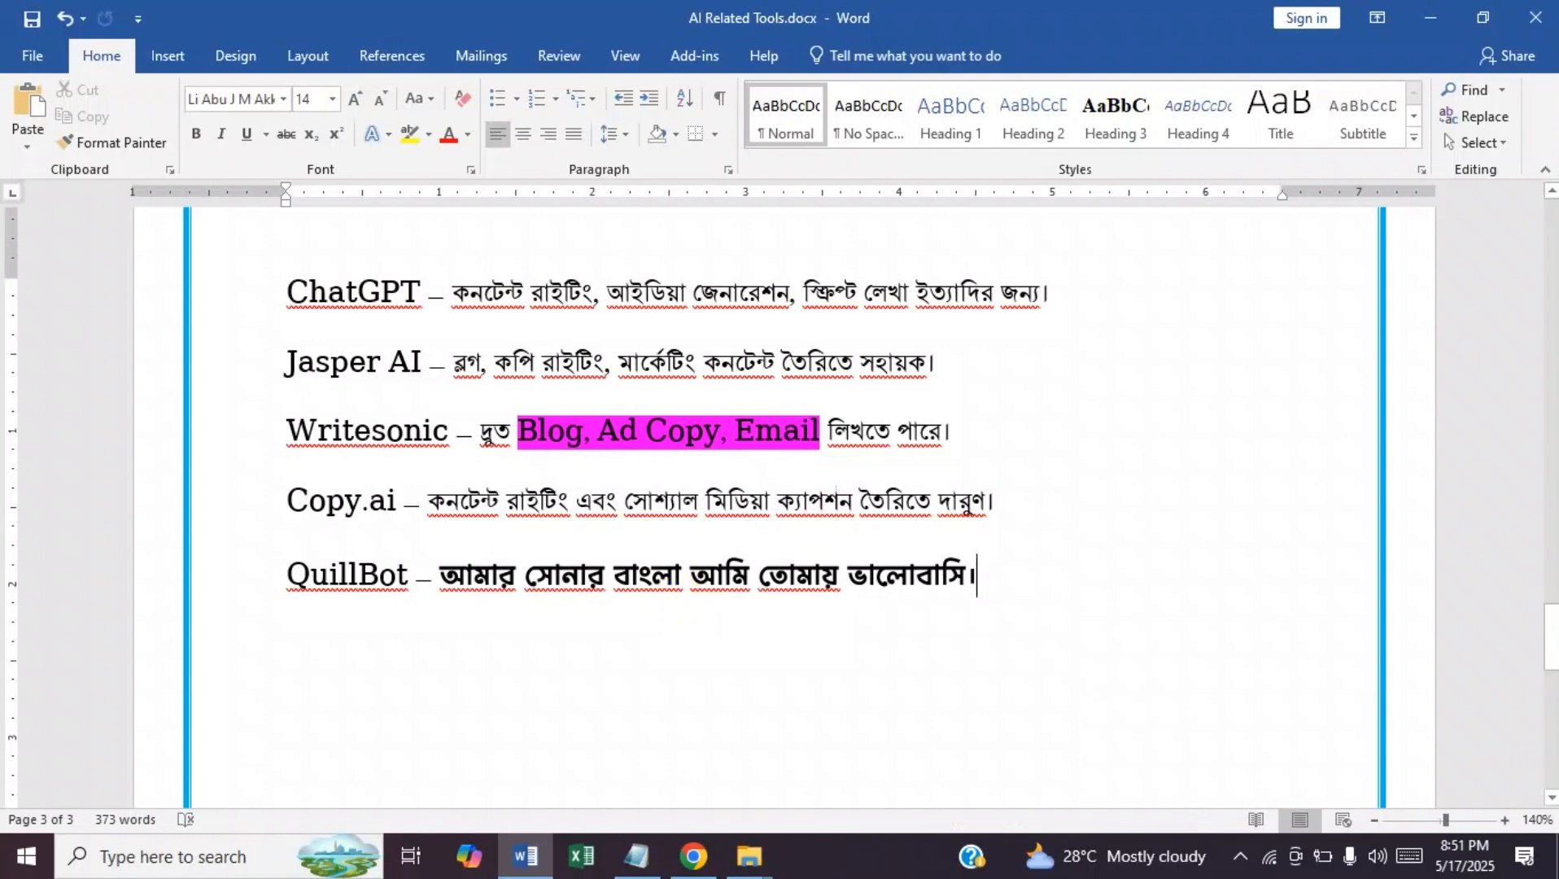
drag(1550, 651, 1514, 236)
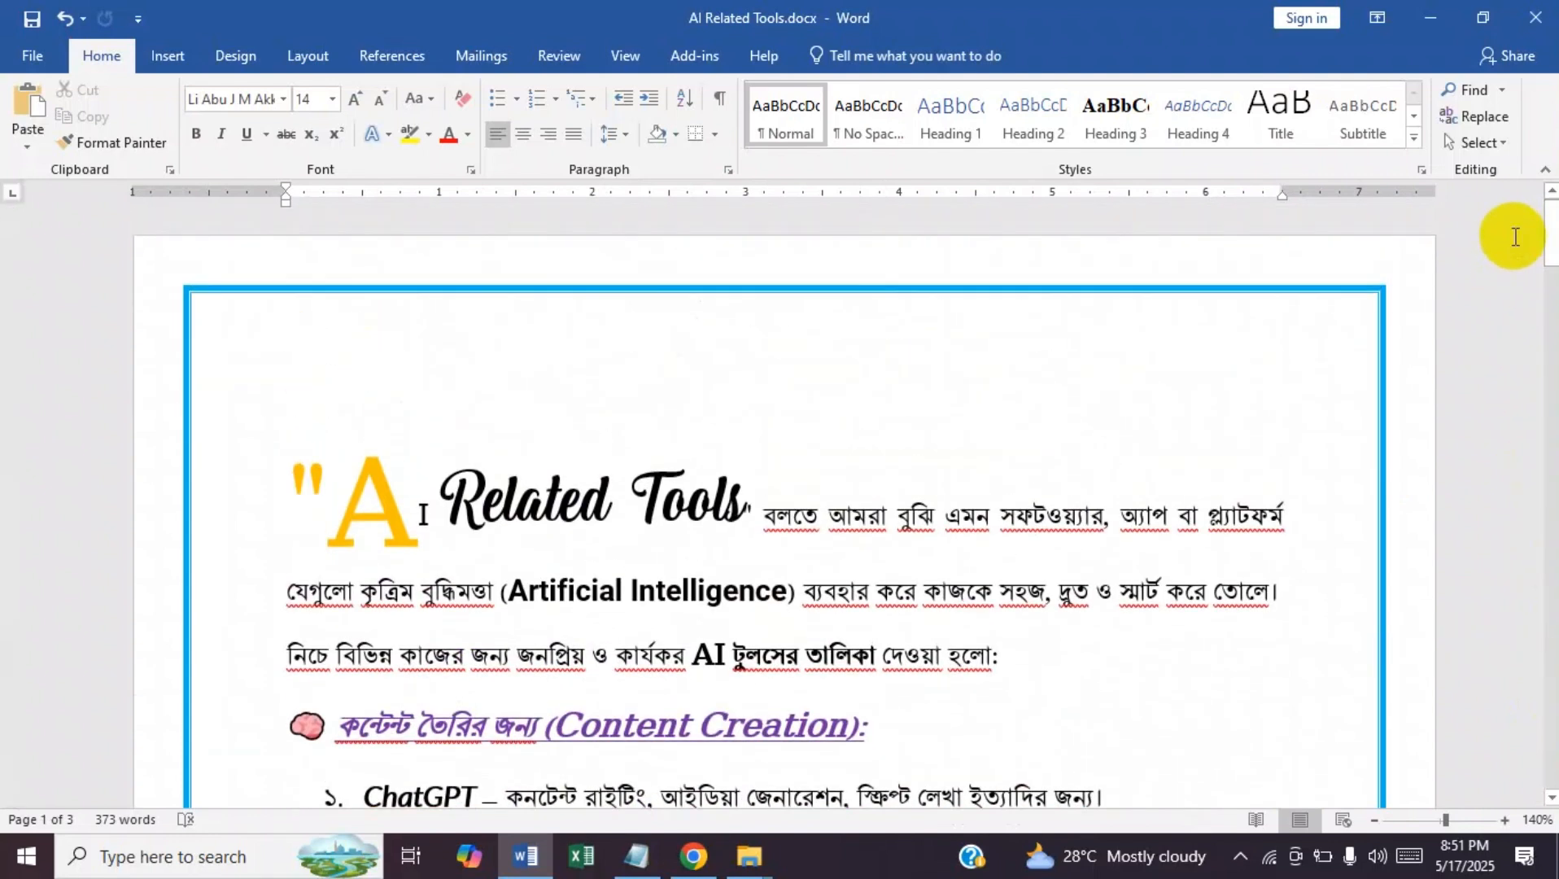